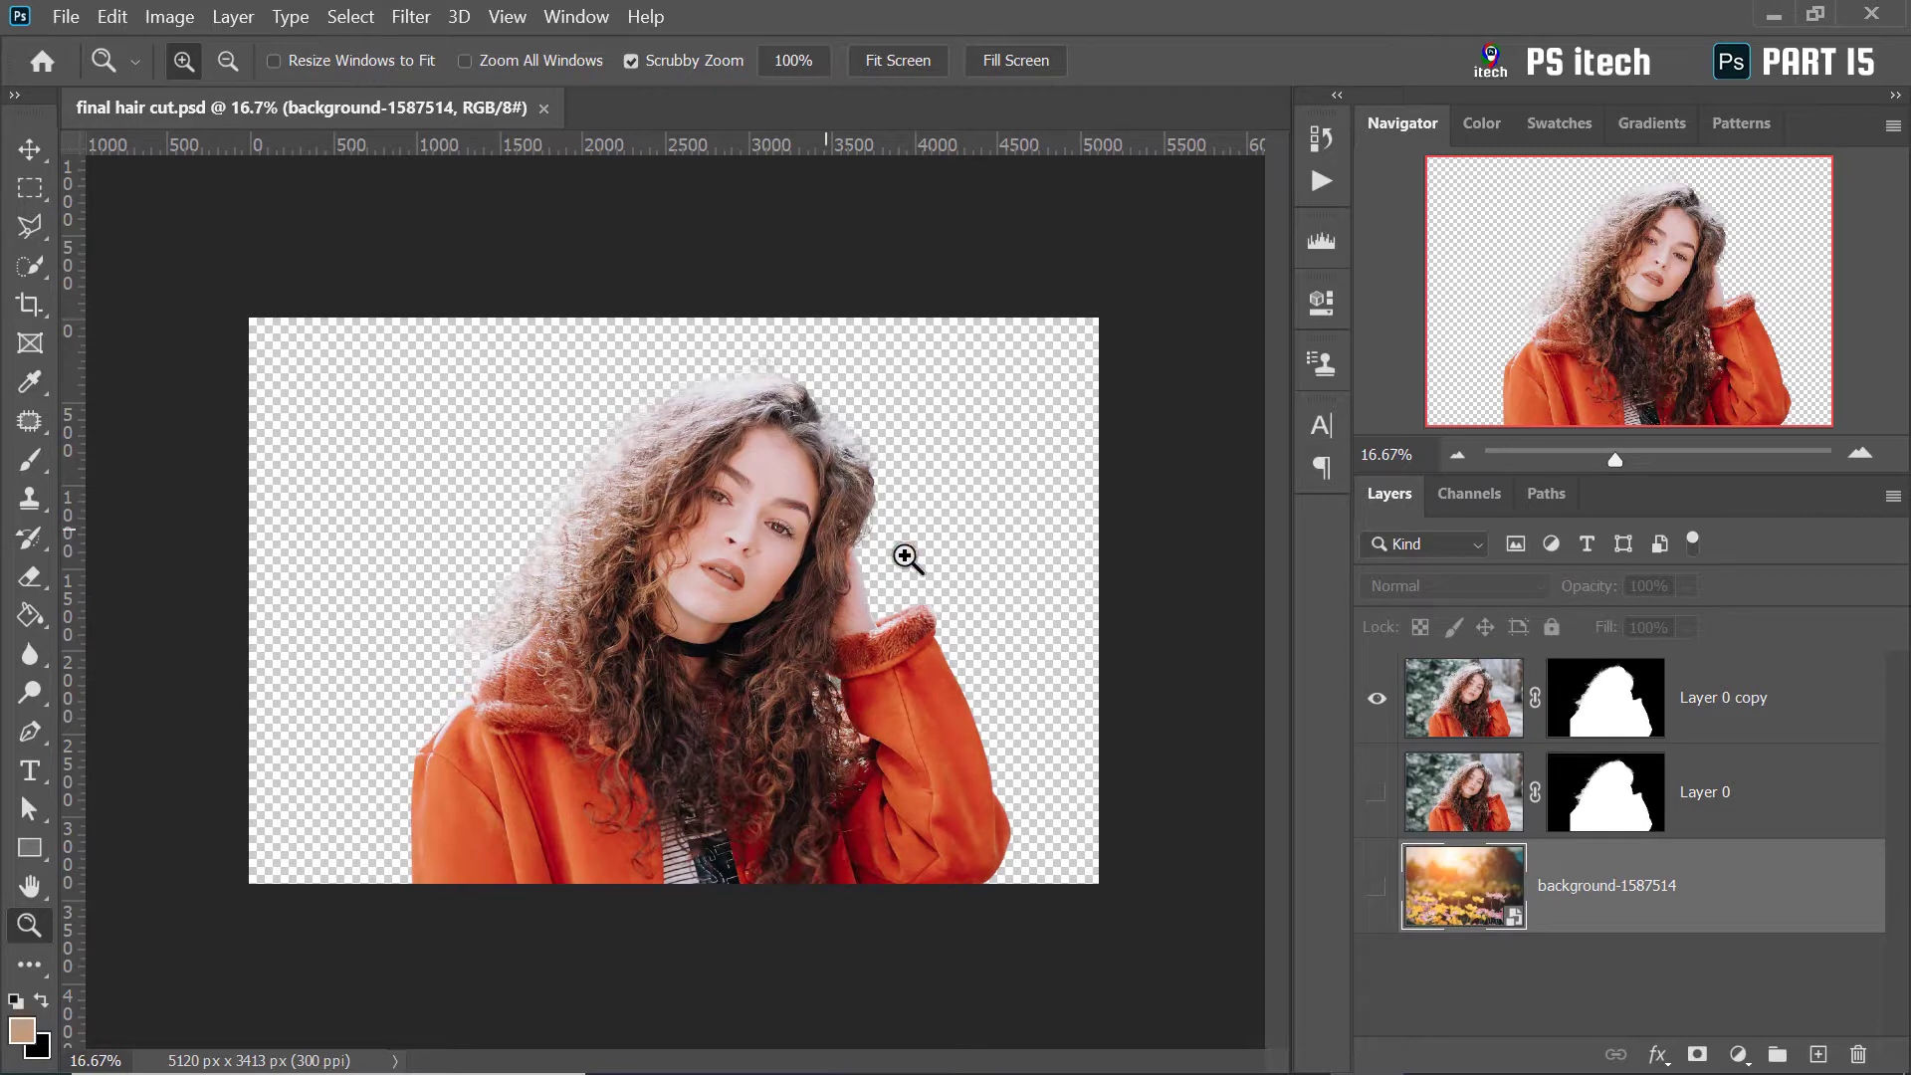
# Show the background-1587514 layer and hide Layer 0 so the cut-out woman stands against the flower background
pyautogui.click(719, 457)
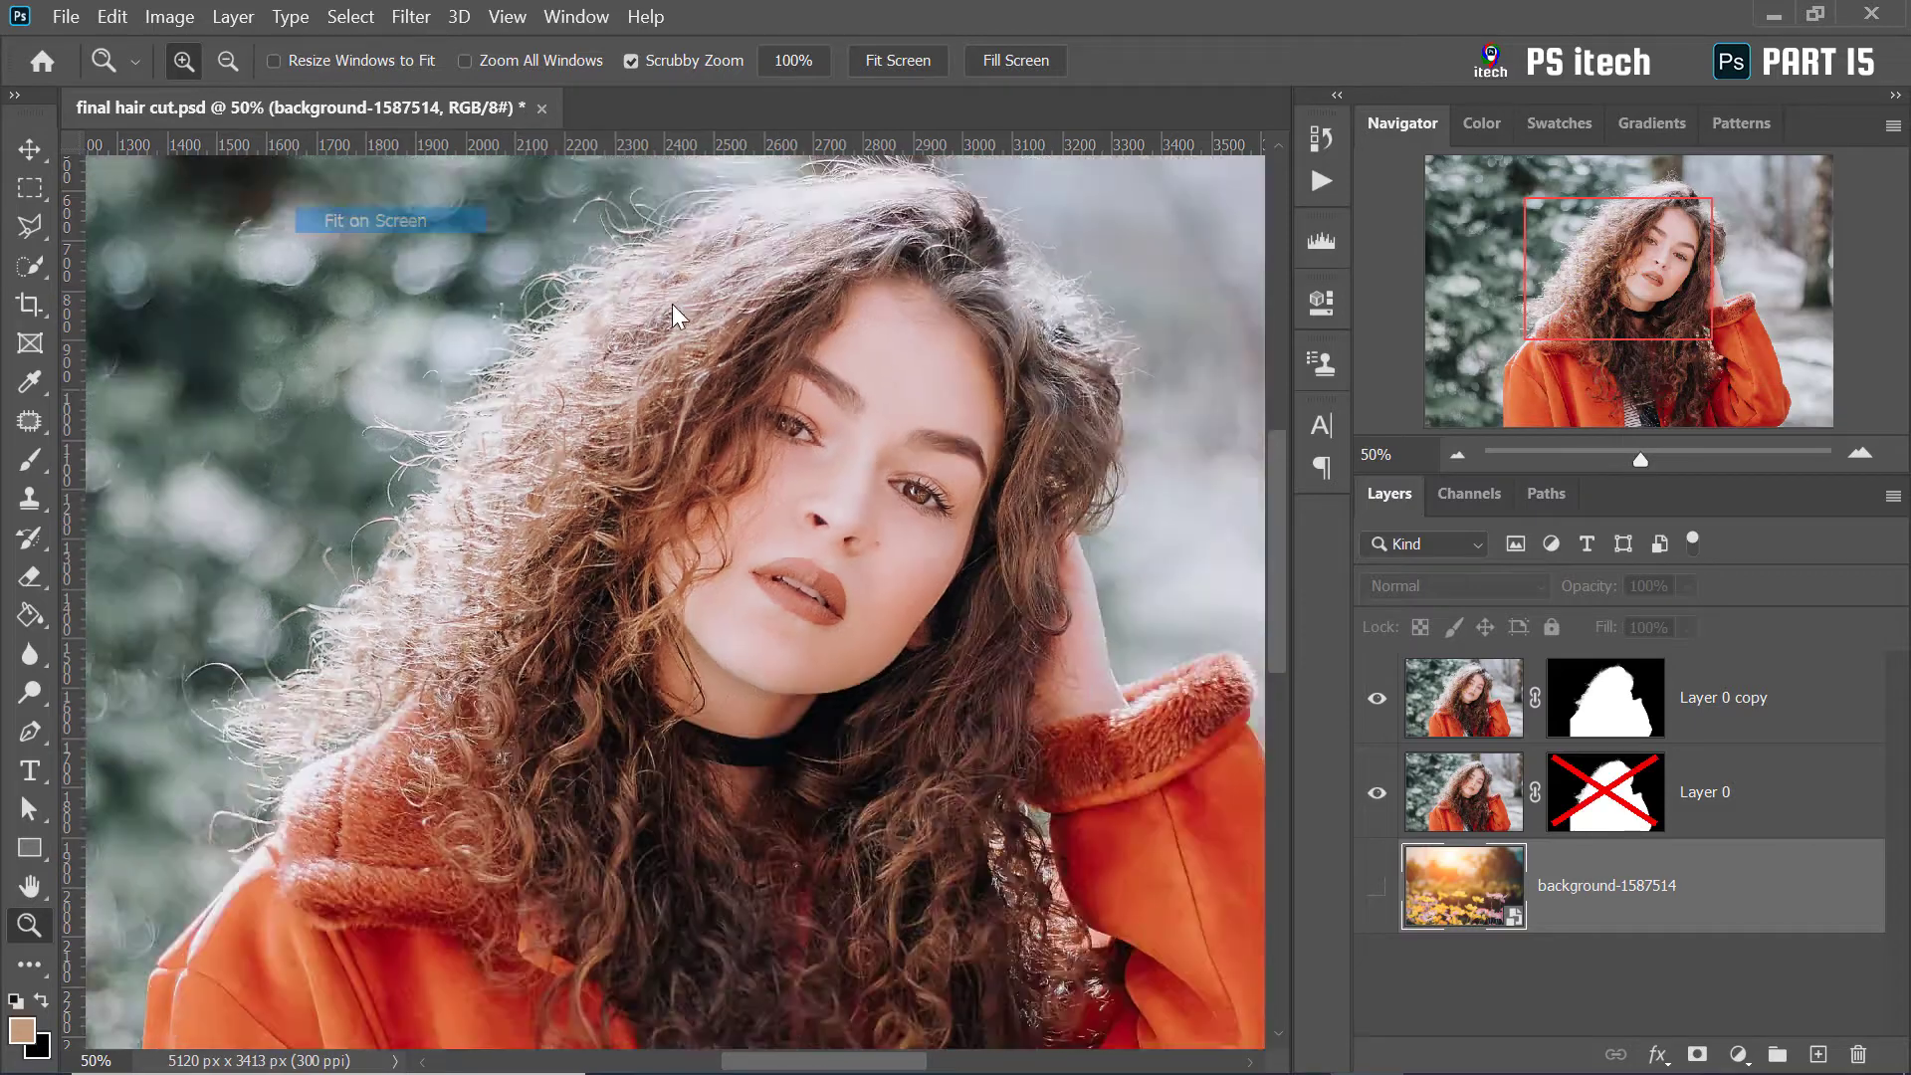
pyautogui.hotkey('ctrl', '0')
pyautogui.click(544, 401)
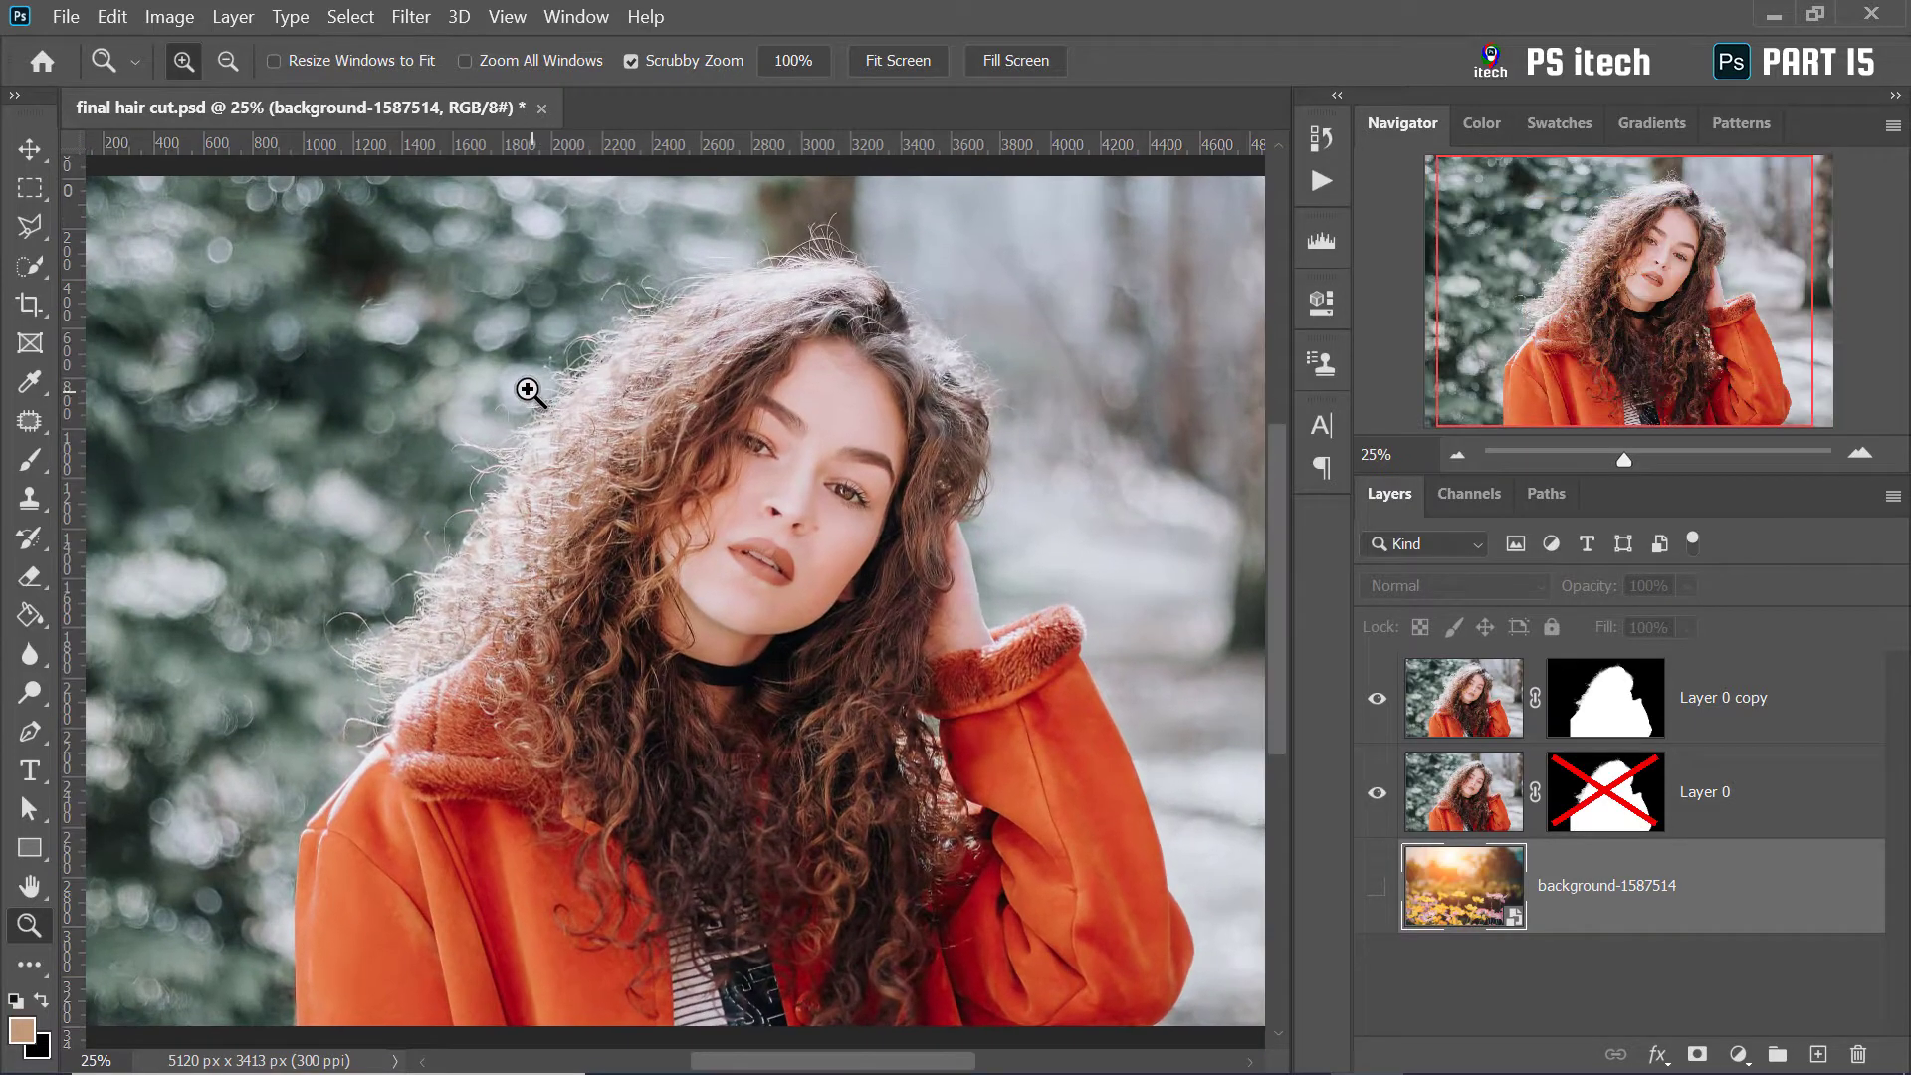
pyautogui.click(532, 396)
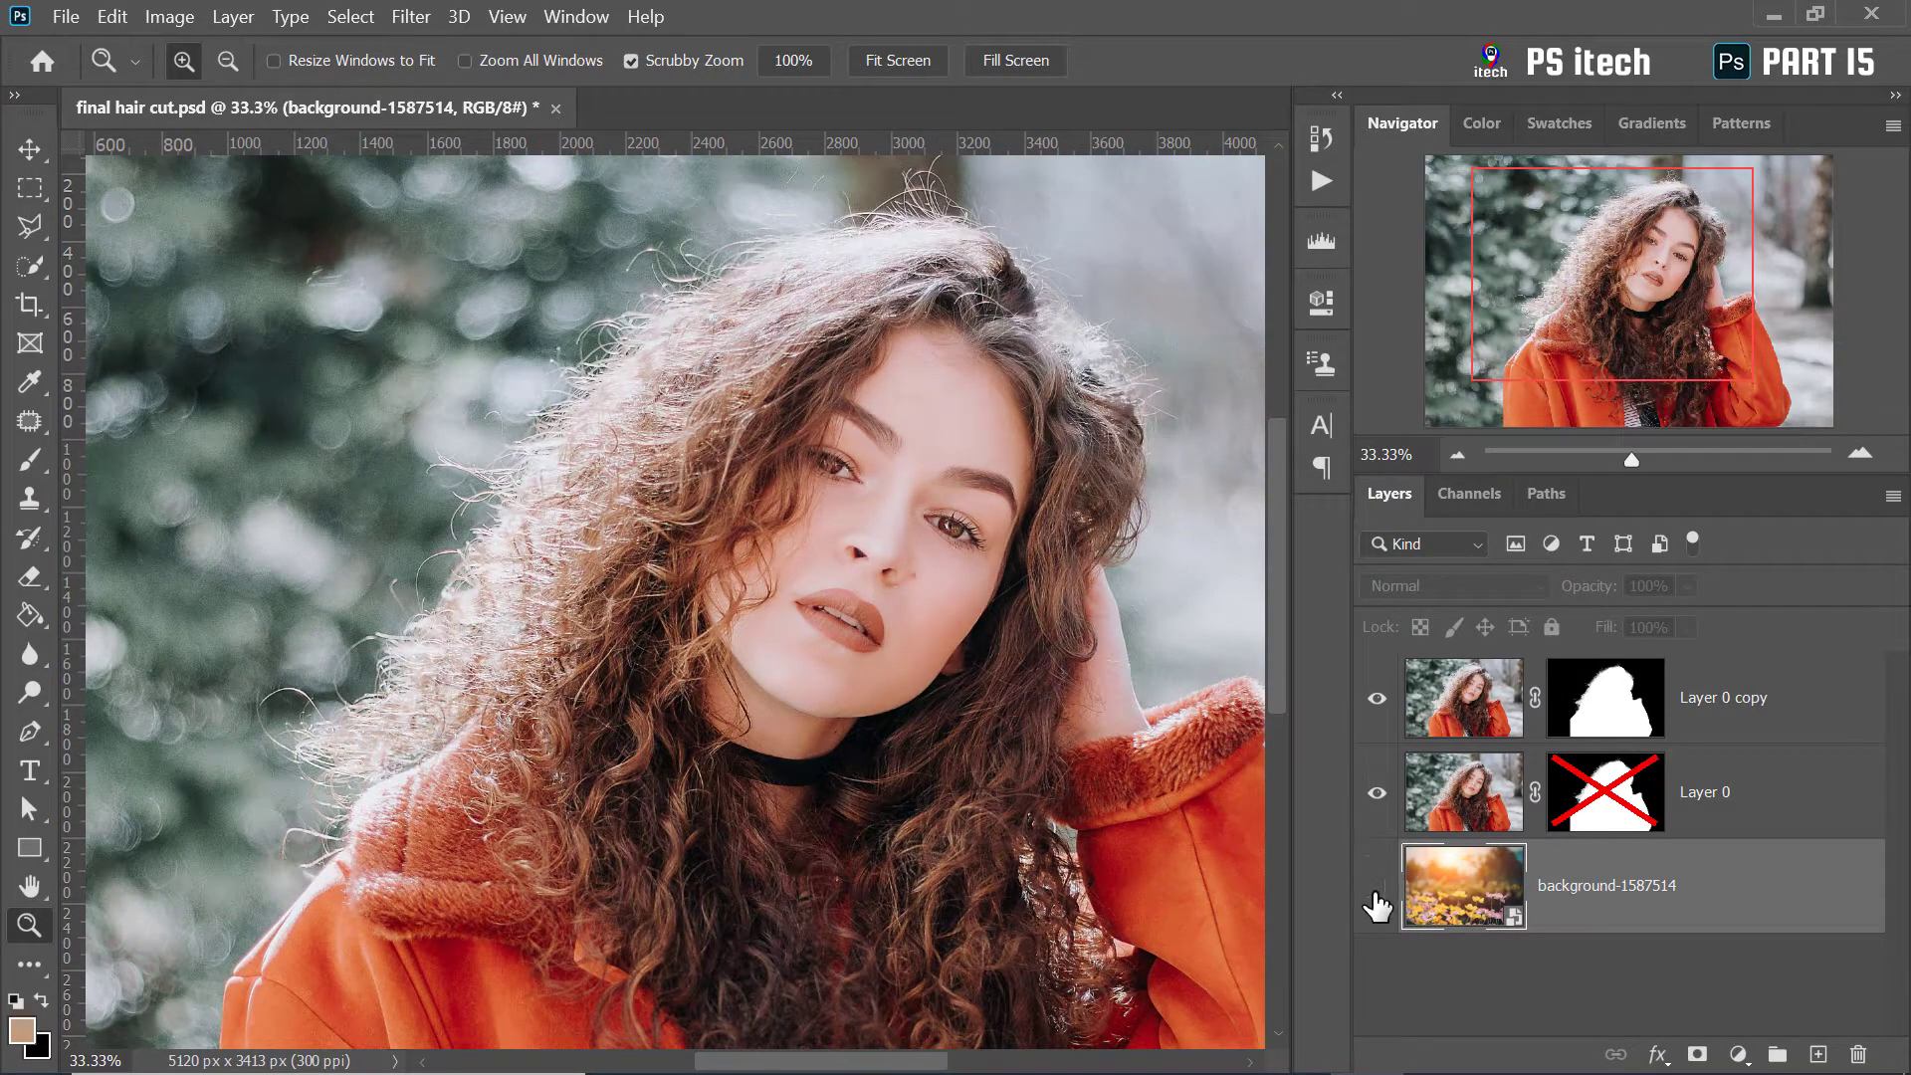
pyautogui.click(1377, 886)
pyautogui.click(1378, 792)
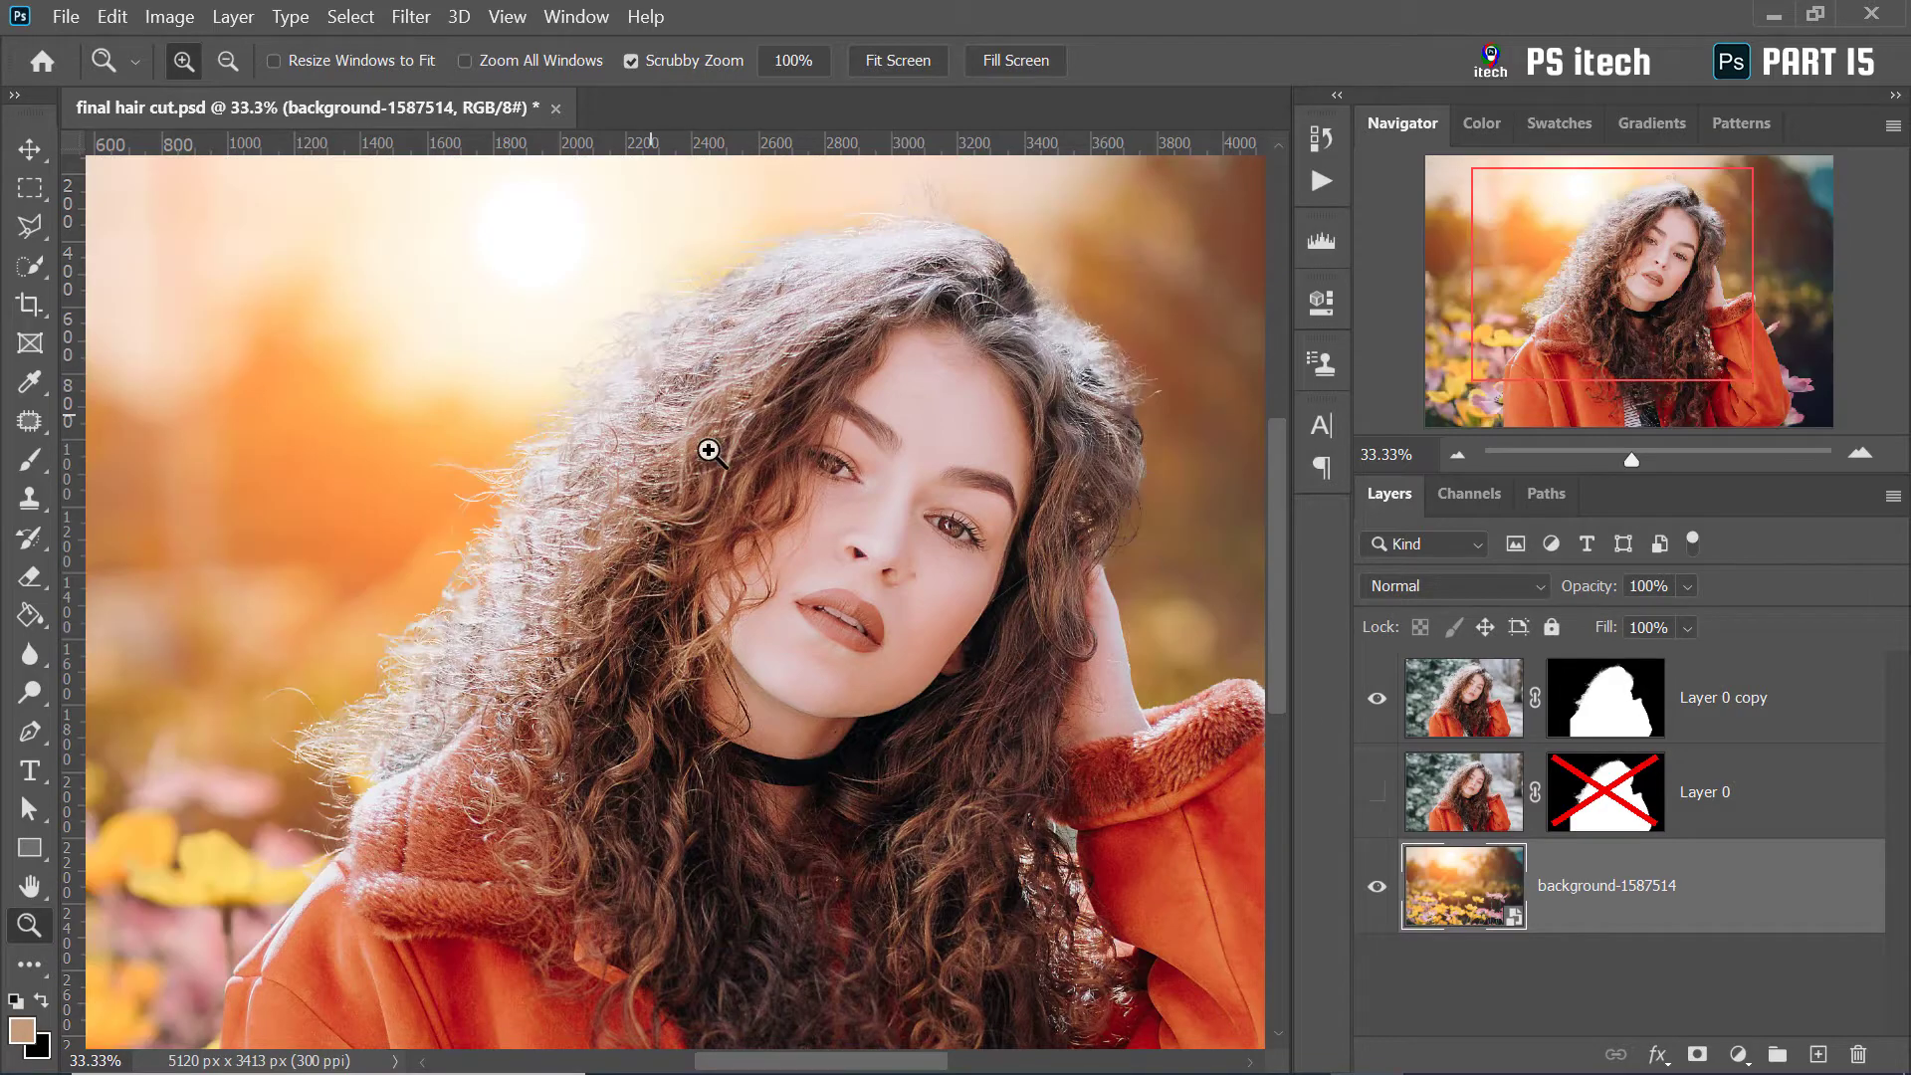
# Examine the cutout's hair edges against the new background up close, and fit the whole image on screen
pyautogui.click(294, 756)
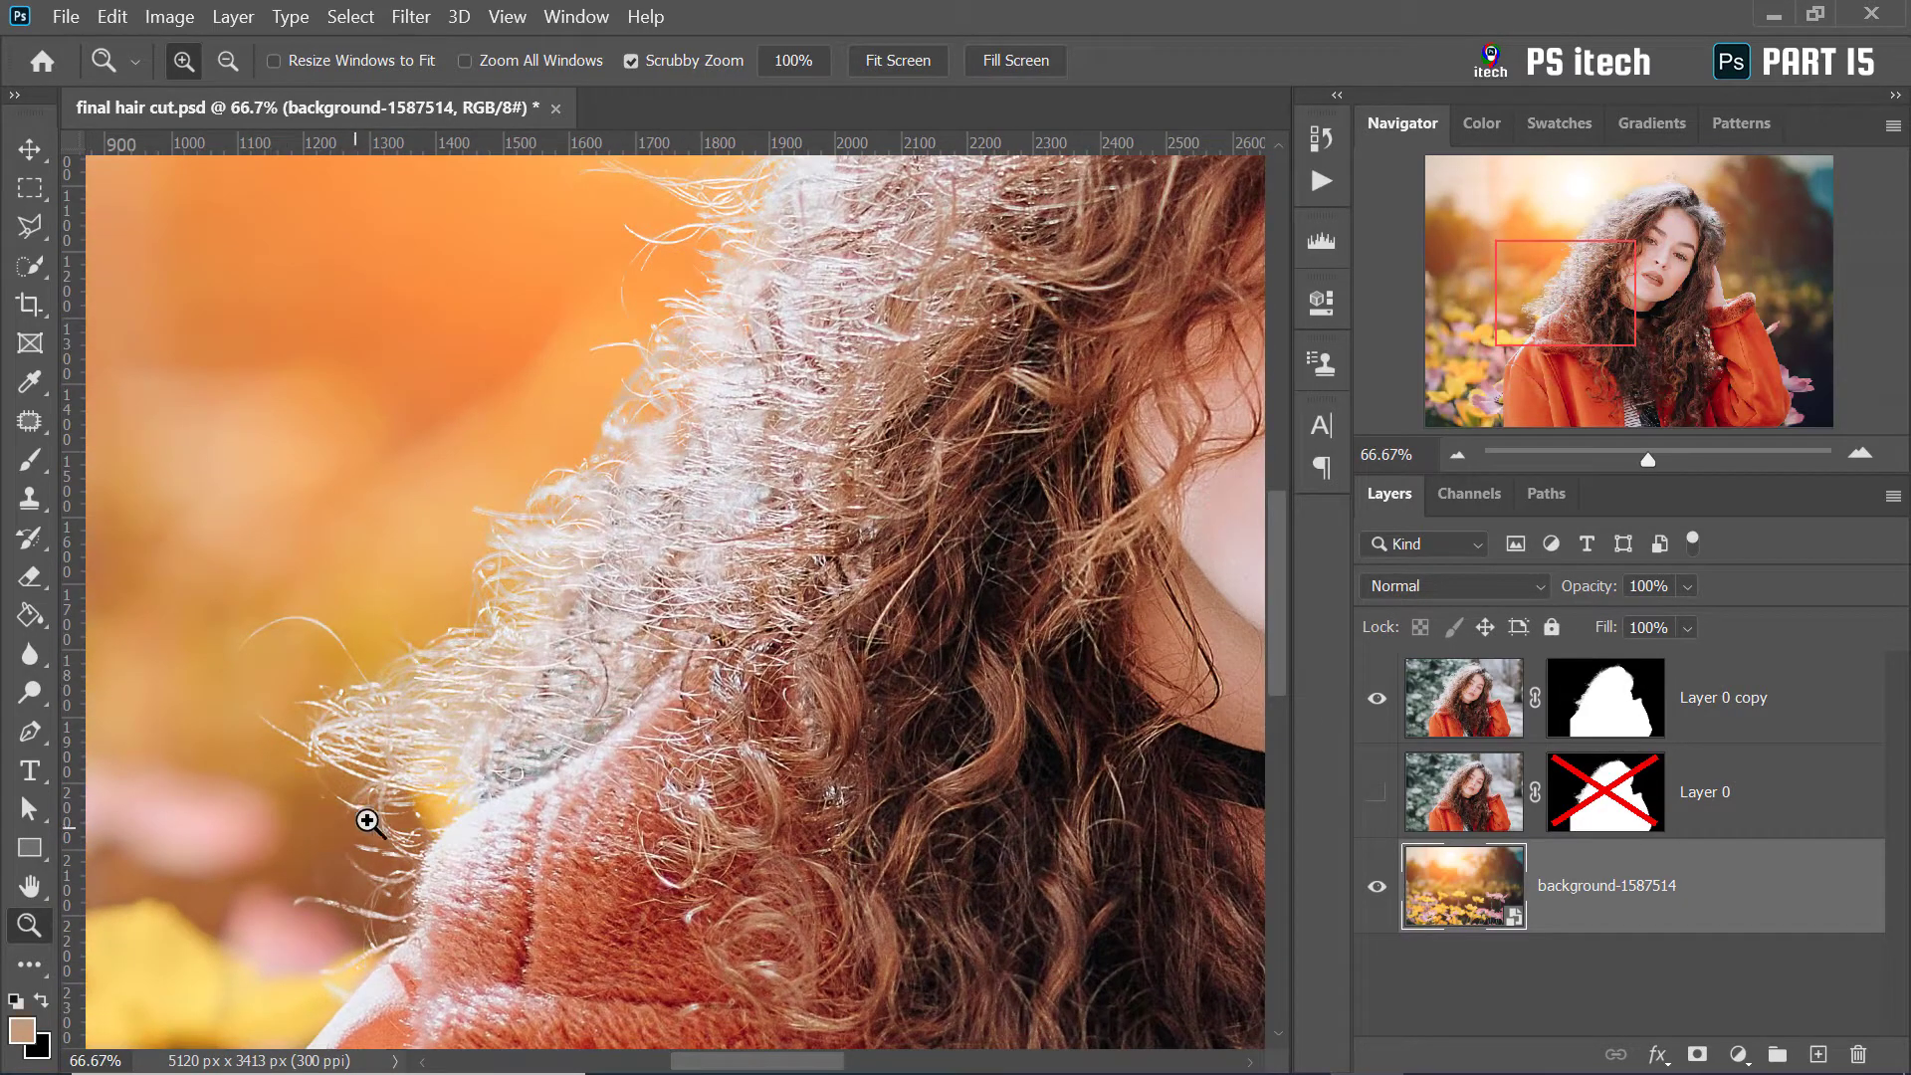
pyautogui.moveTo(1506, 316); pyautogui.dragTo(1673, 239)
pyautogui.click(992, 355)
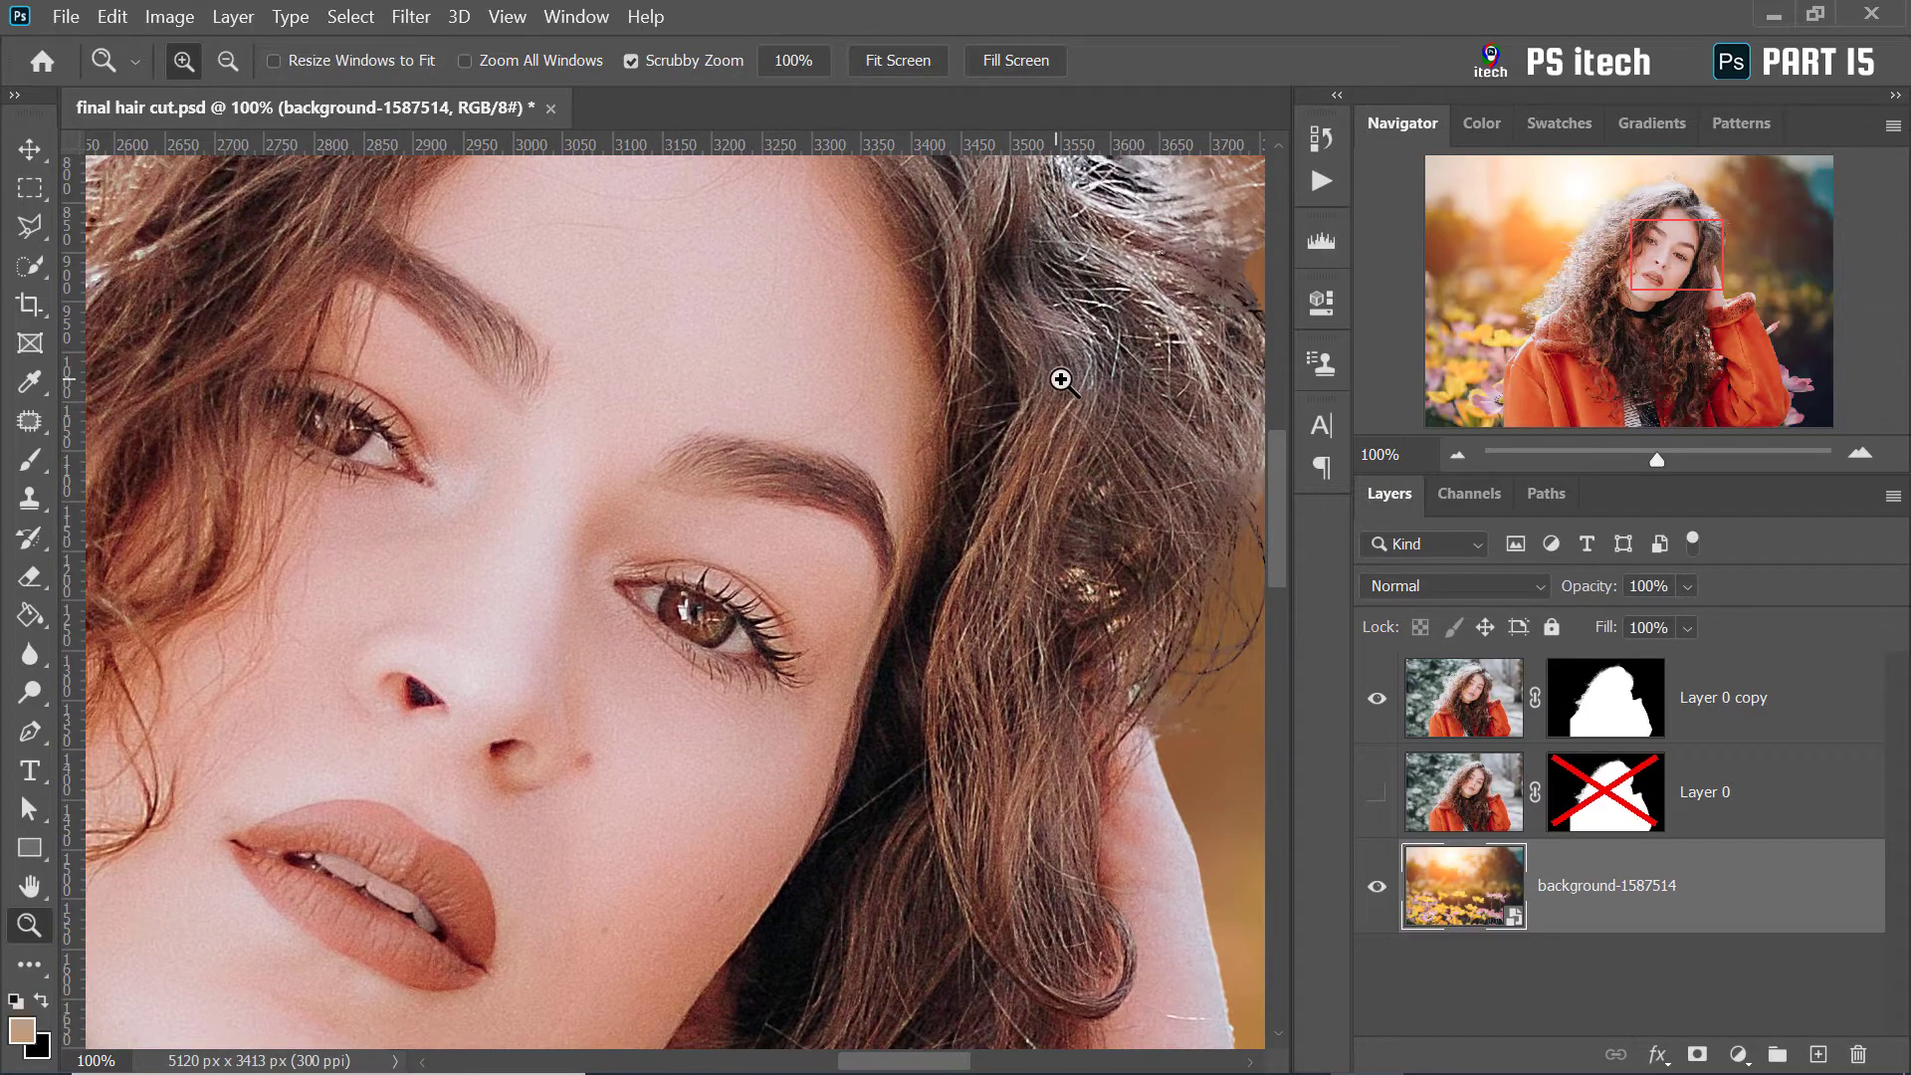
pyautogui.rightClick(844, 433)
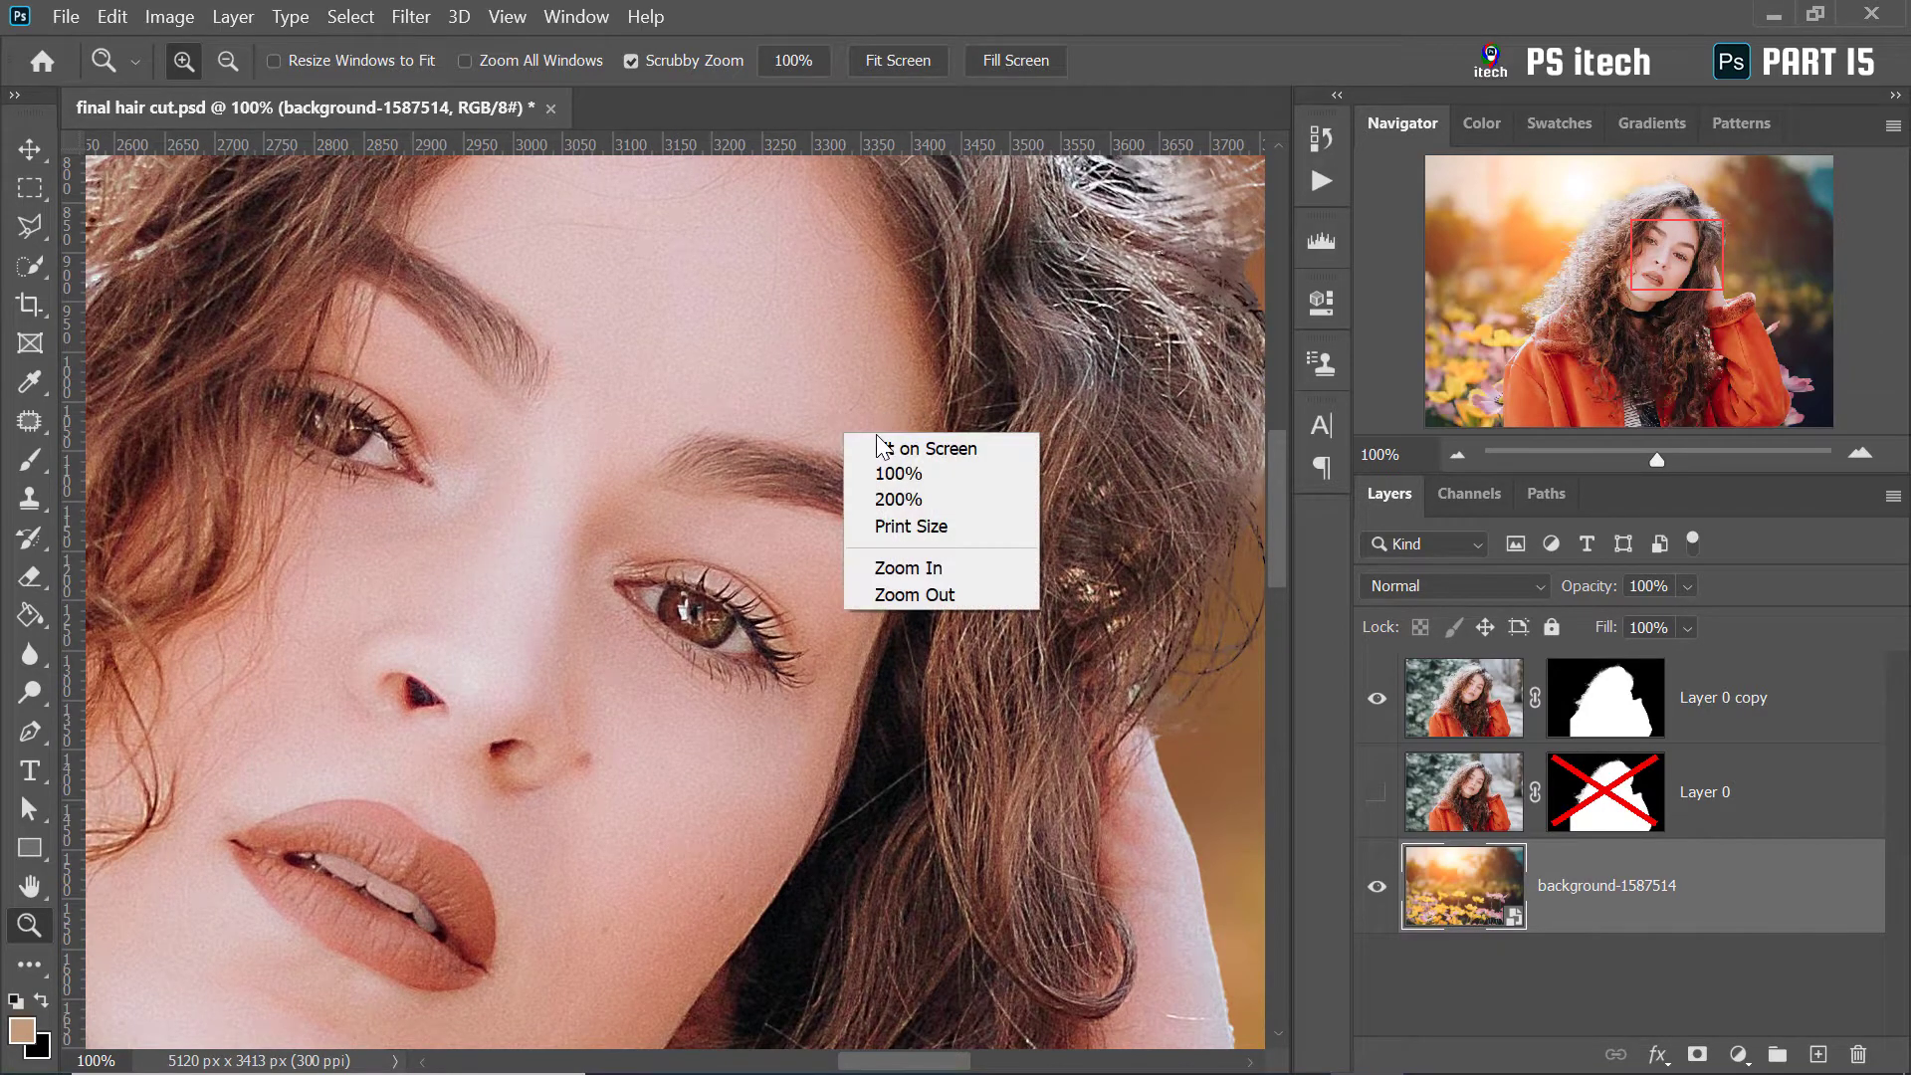
pyautogui.click(880, 442)
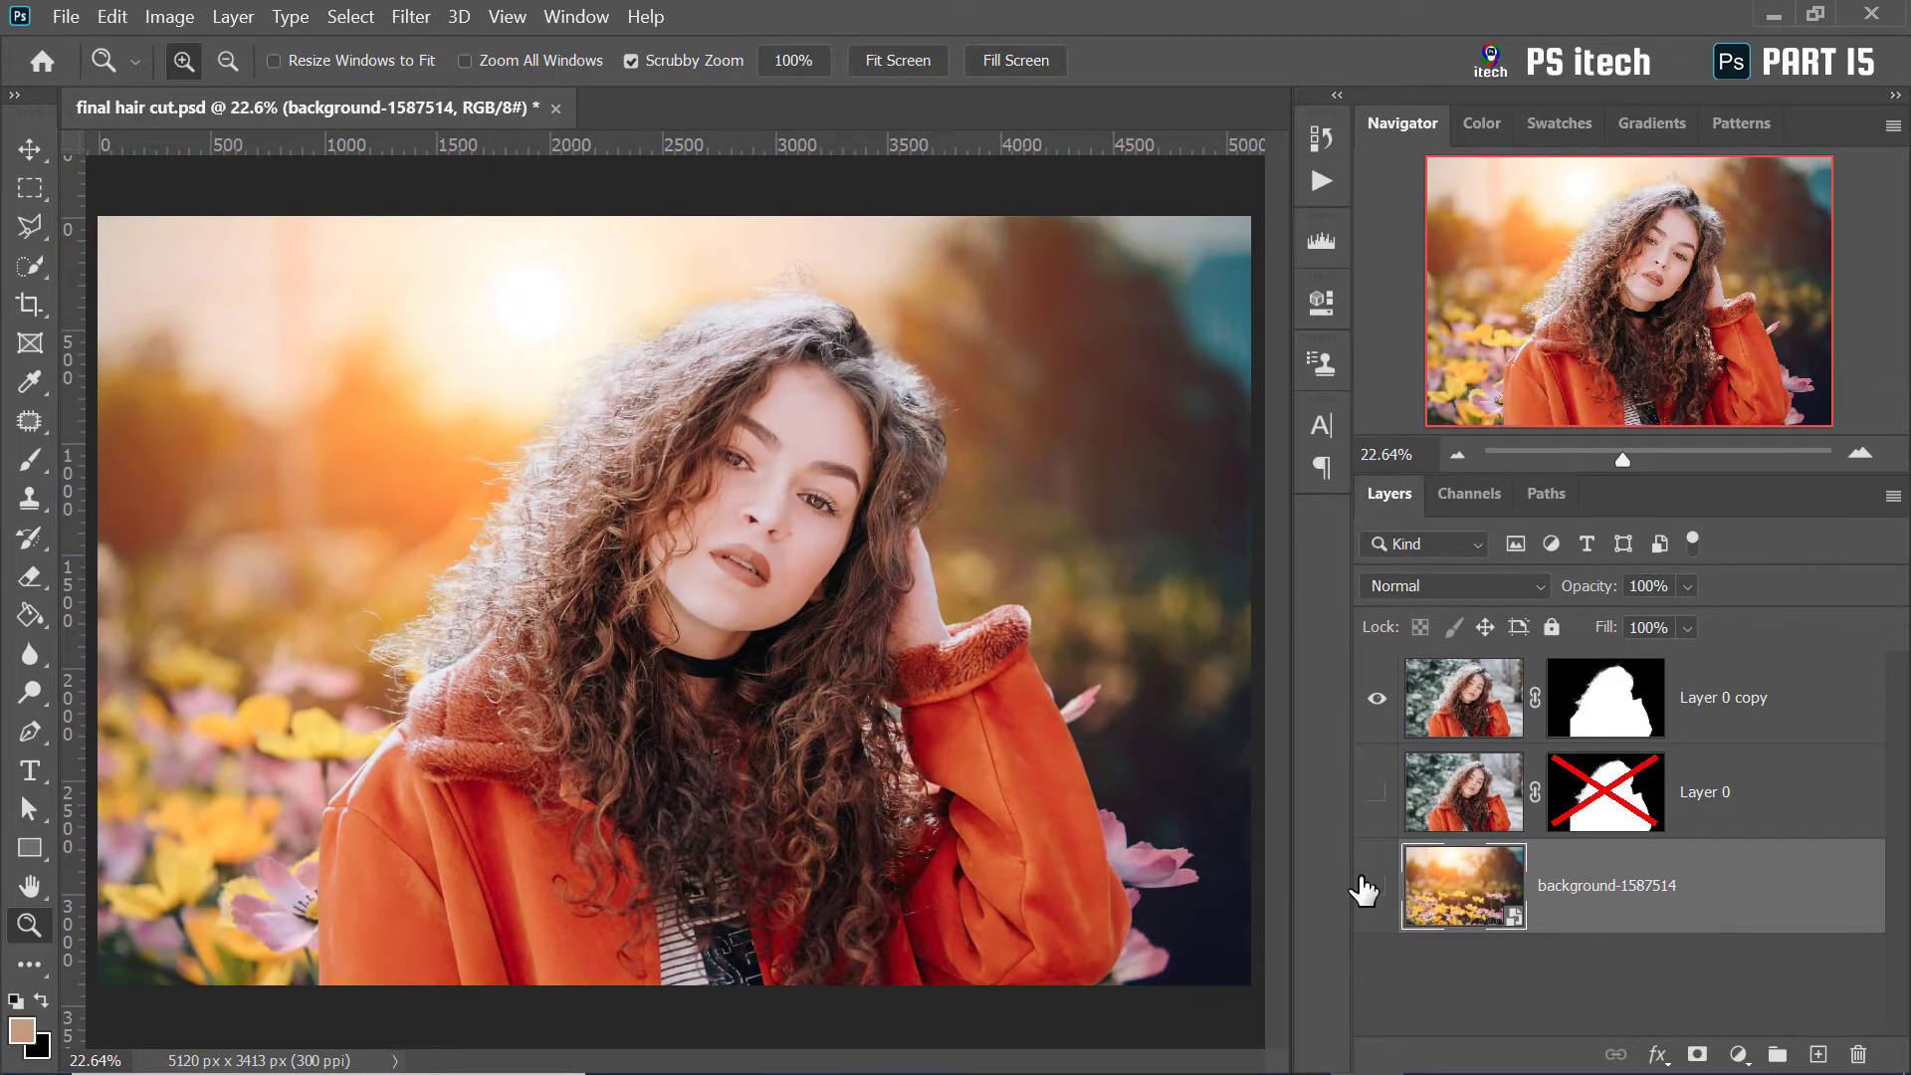
# Compare the original photo with the composite by toggling the visibility of Layer 0 and the background-1587514 layer
pyautogui.click(1368, 887)
pyautogui.click(1368, 887)
pyautogui.click(1377, 792)
pyautogui.click(1373, 886)
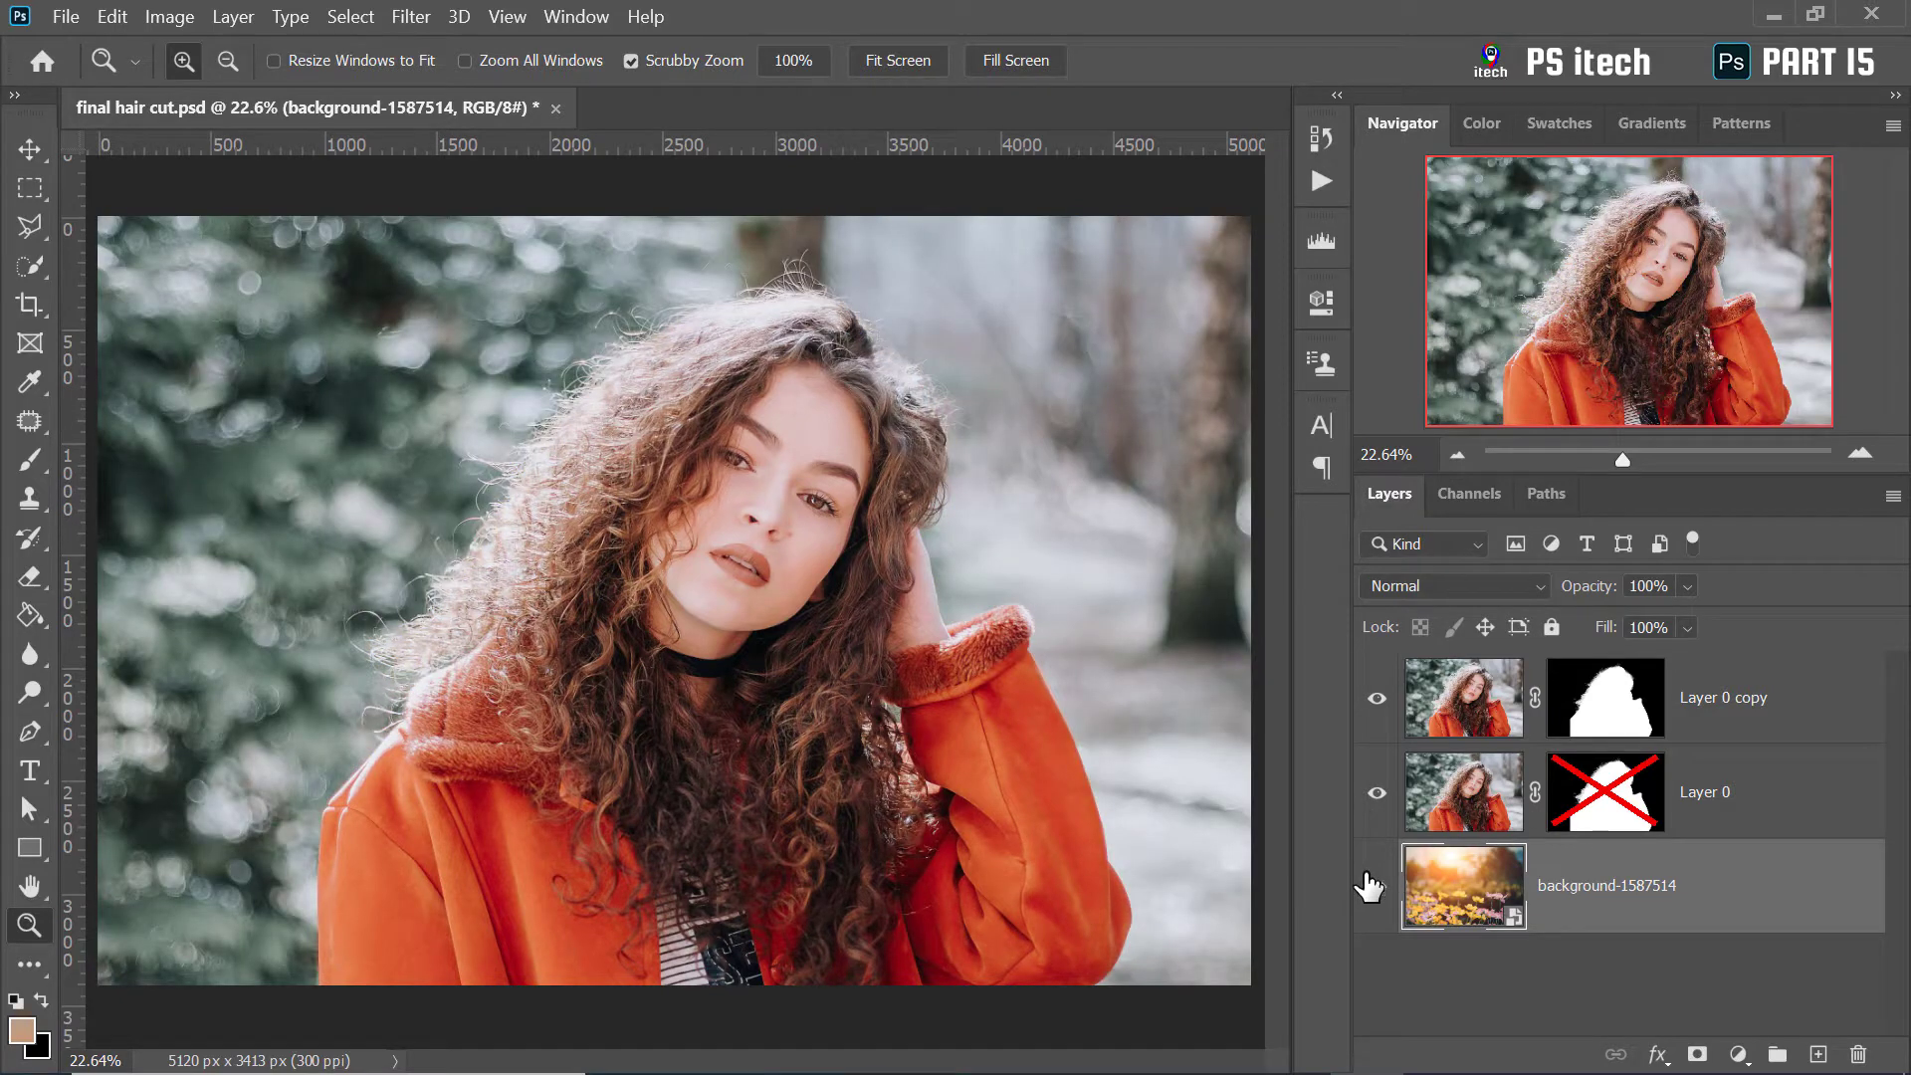
pyautogui.click(1368, 884)
pyautogui.click(1369, 799)
pyautogui.click(1369, 800)
pyautogui.click(1369, 800)
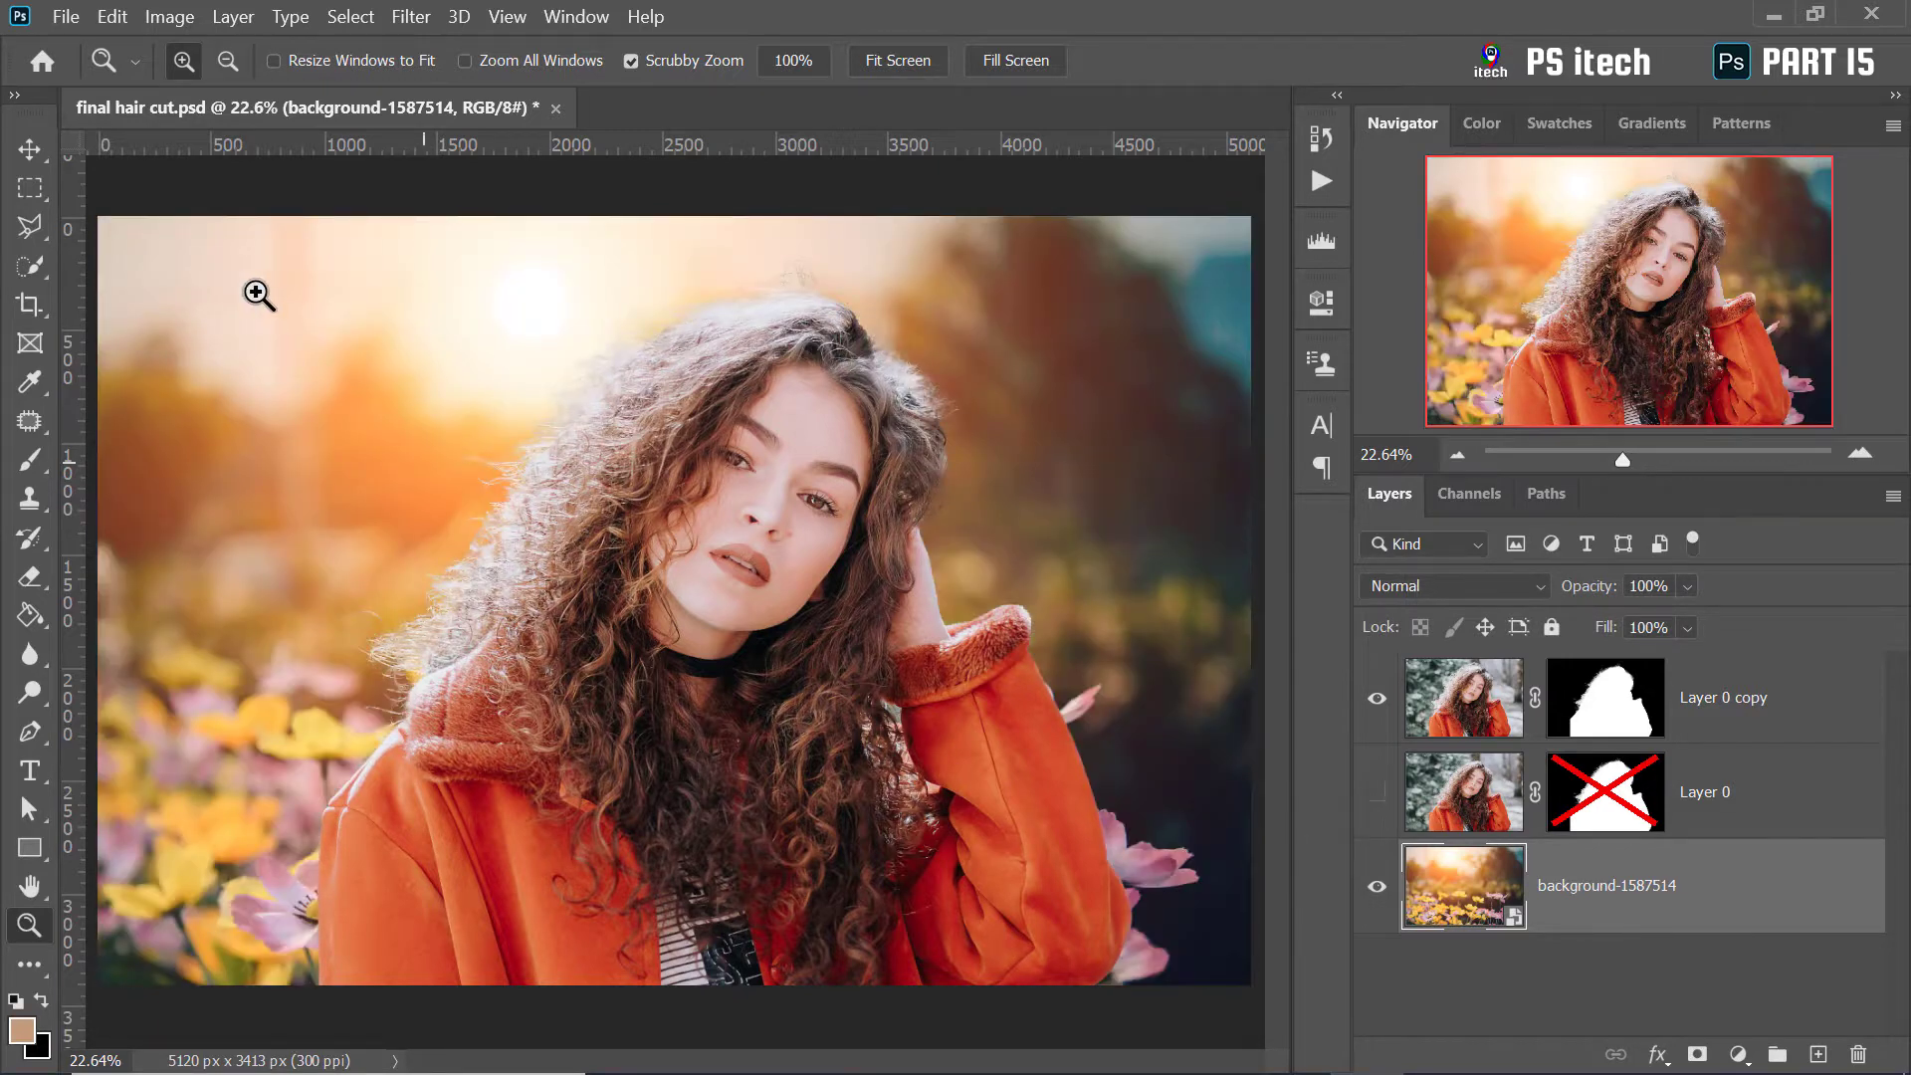
pyautogui.rightClick(637, 313)
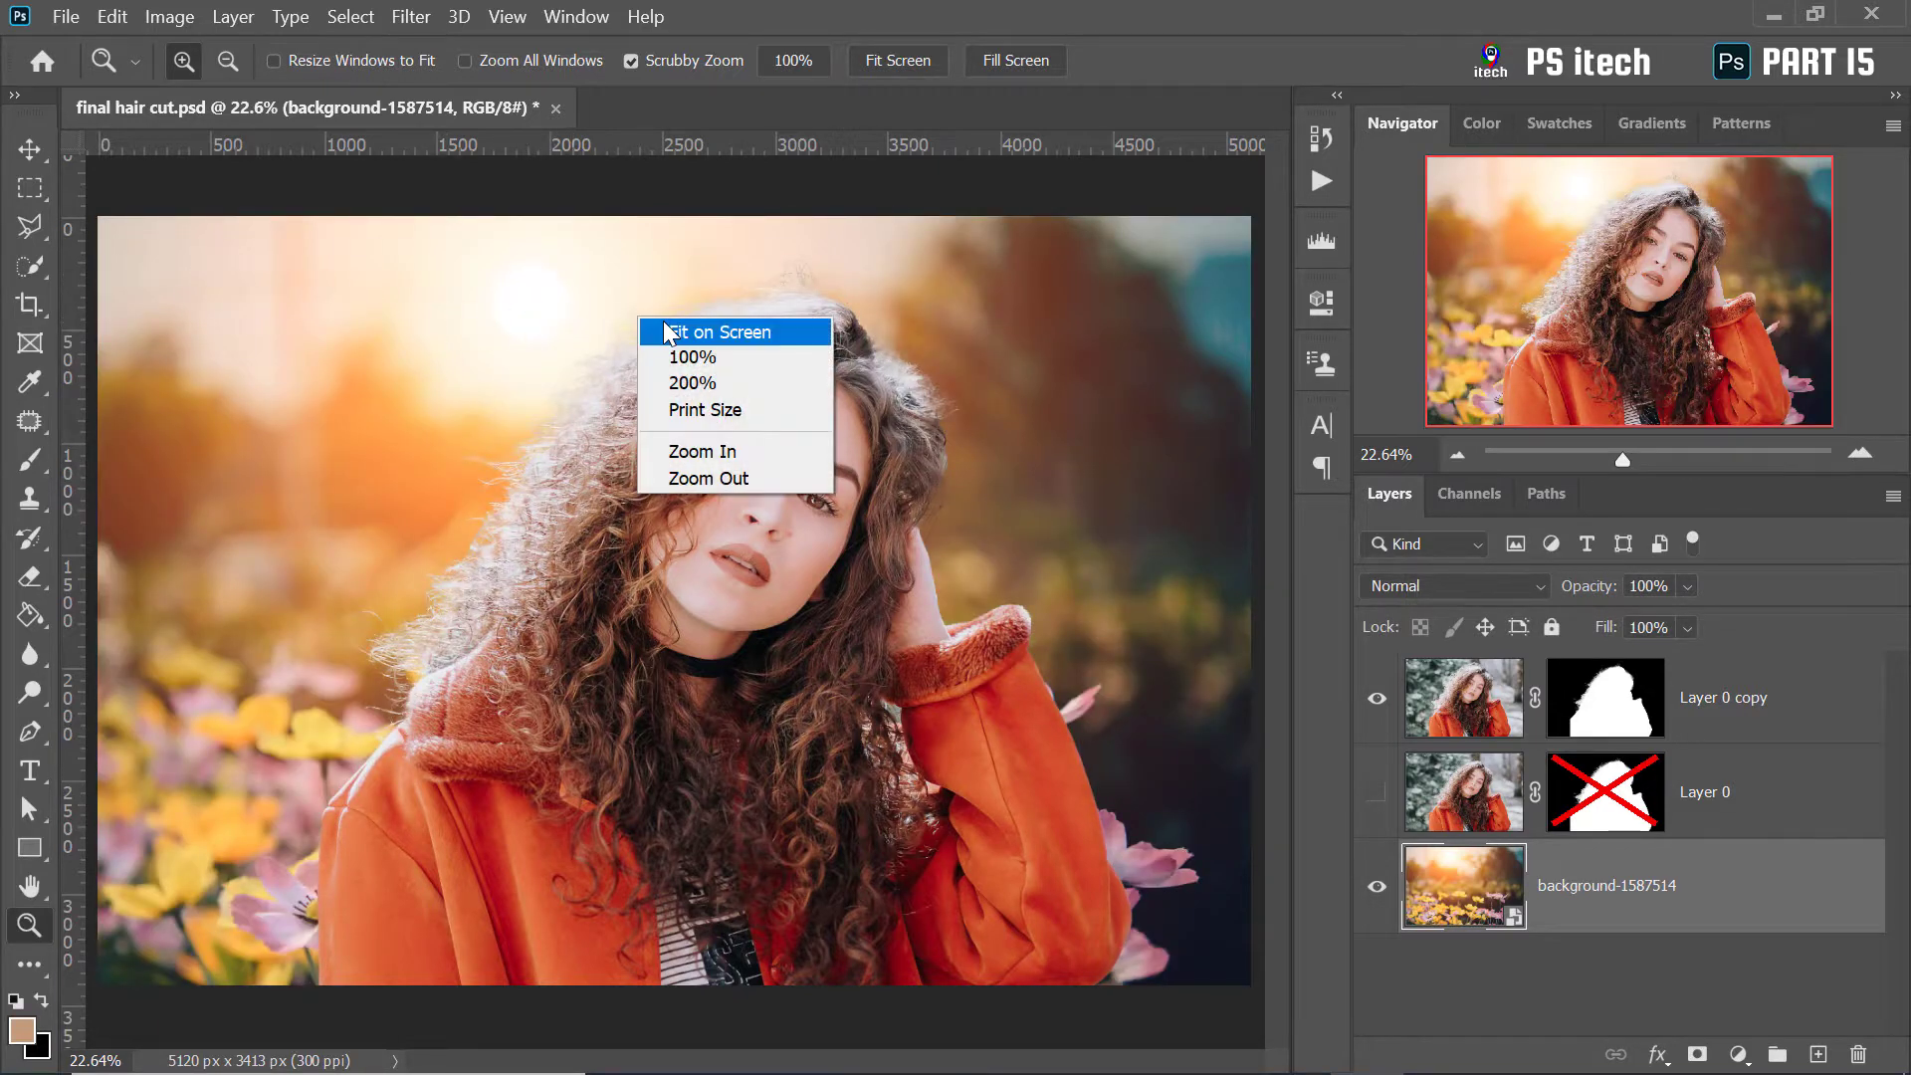
pyautogui.click(665, 330)
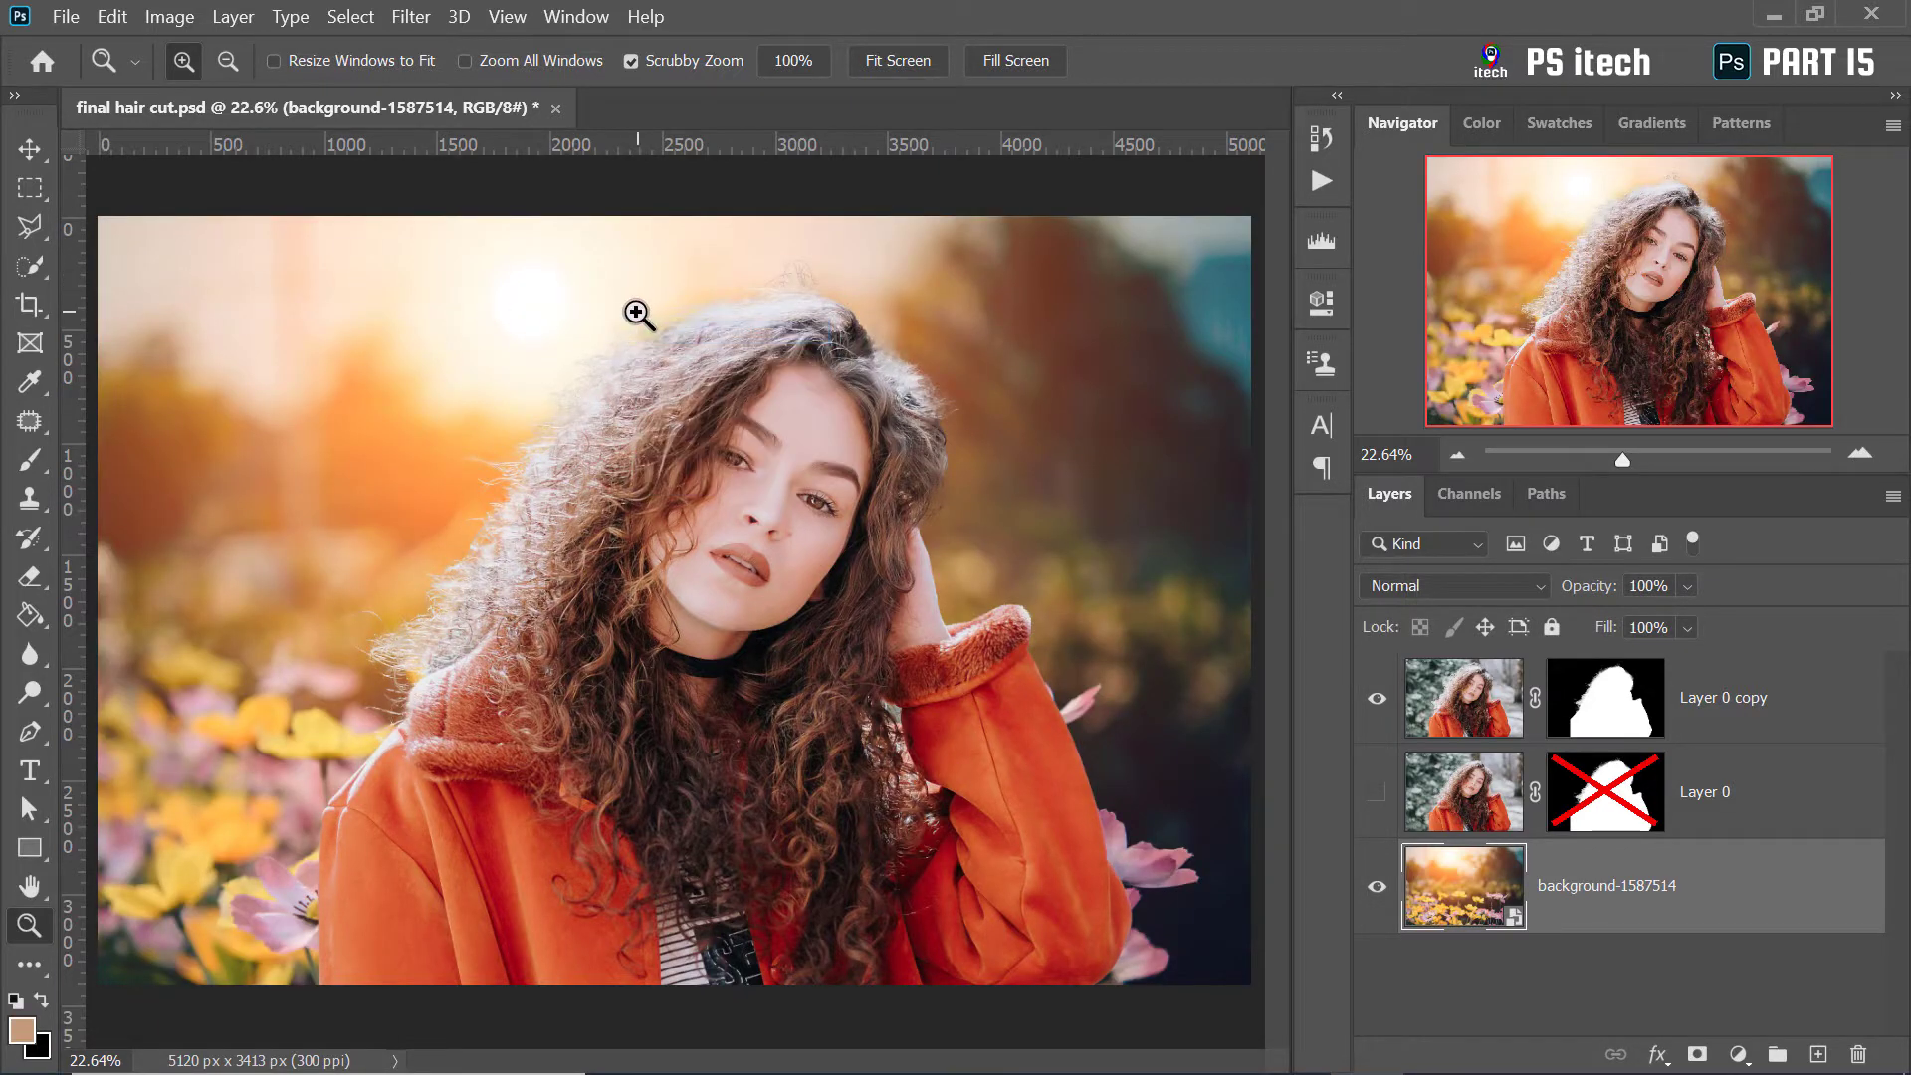
# Look through the marquee, lasso and quick selection tool groups for the Select and Mask option, ending on the Magic Wand tool
pyautogui.click(31, 191)
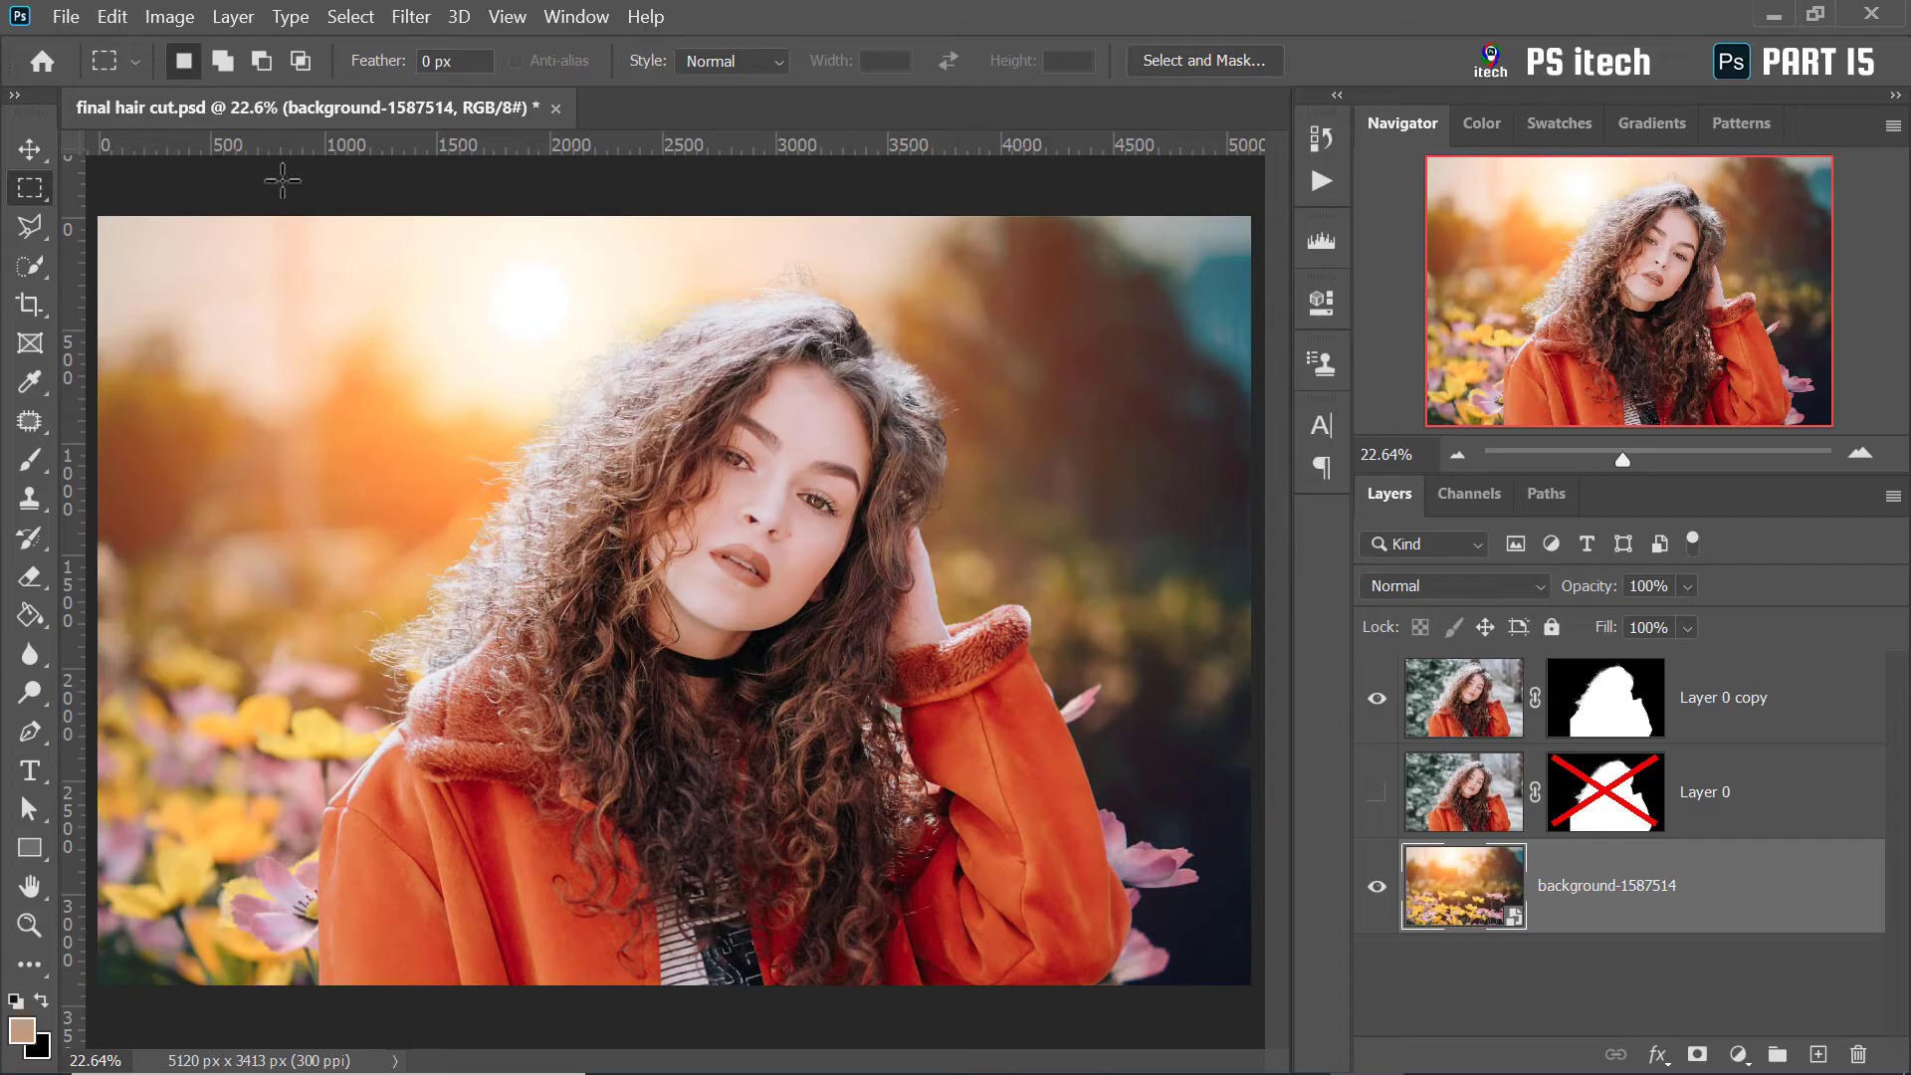
pyautogui.rightClick(28, 191)
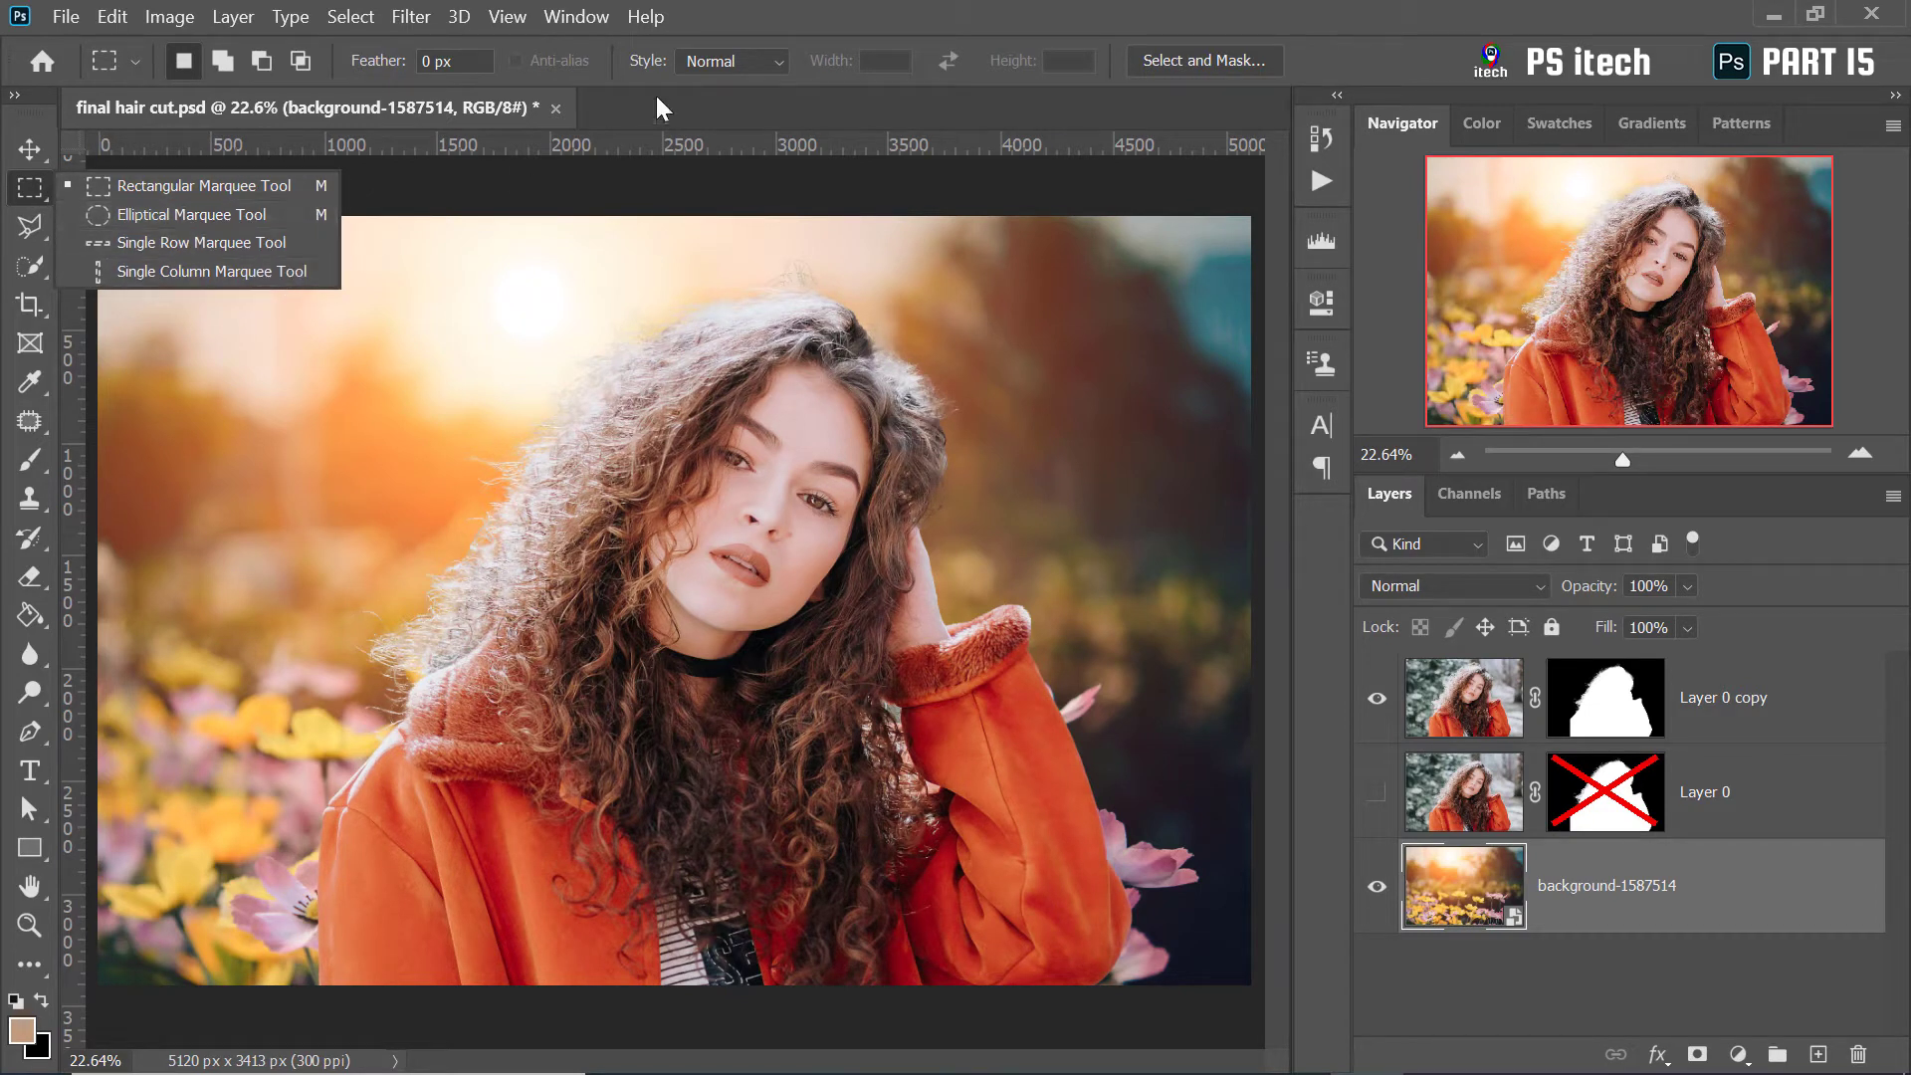
pyautogui.click(1108, 72)
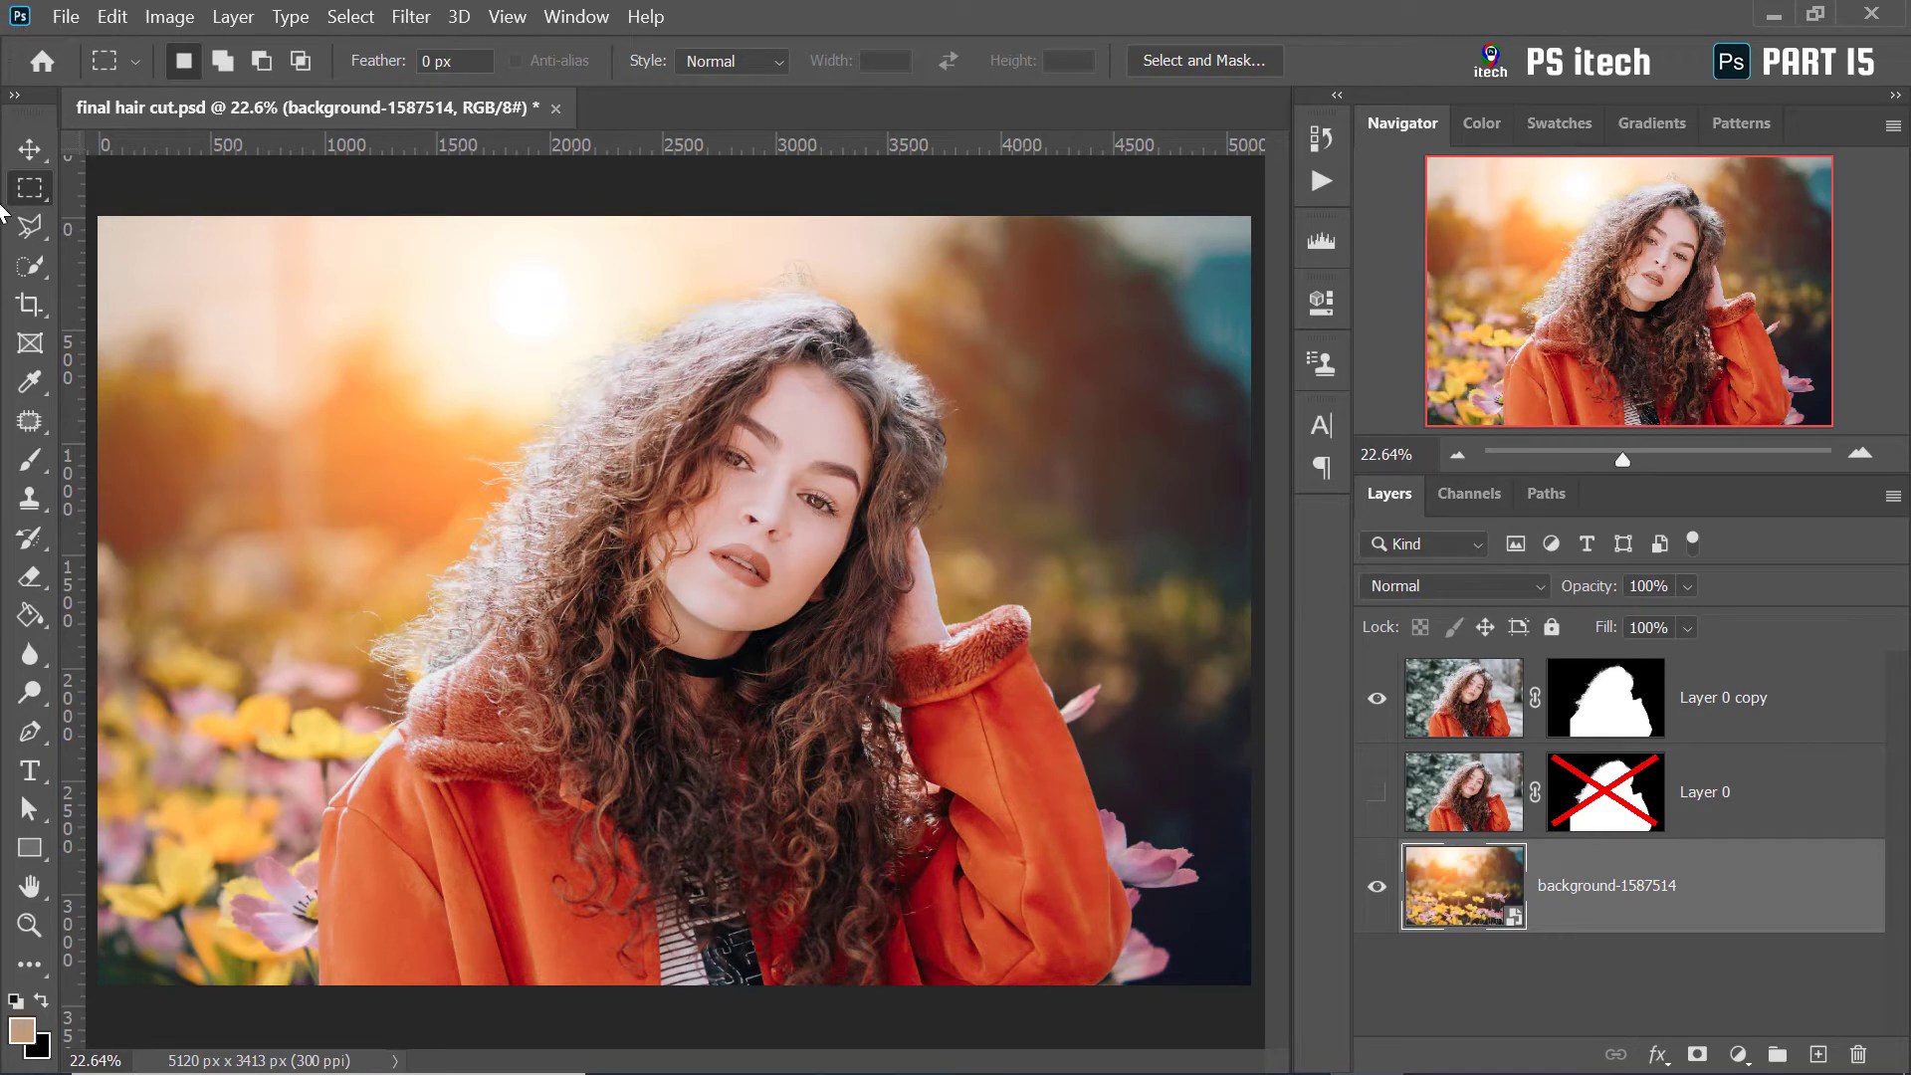
pyautogui.click(30, 227)
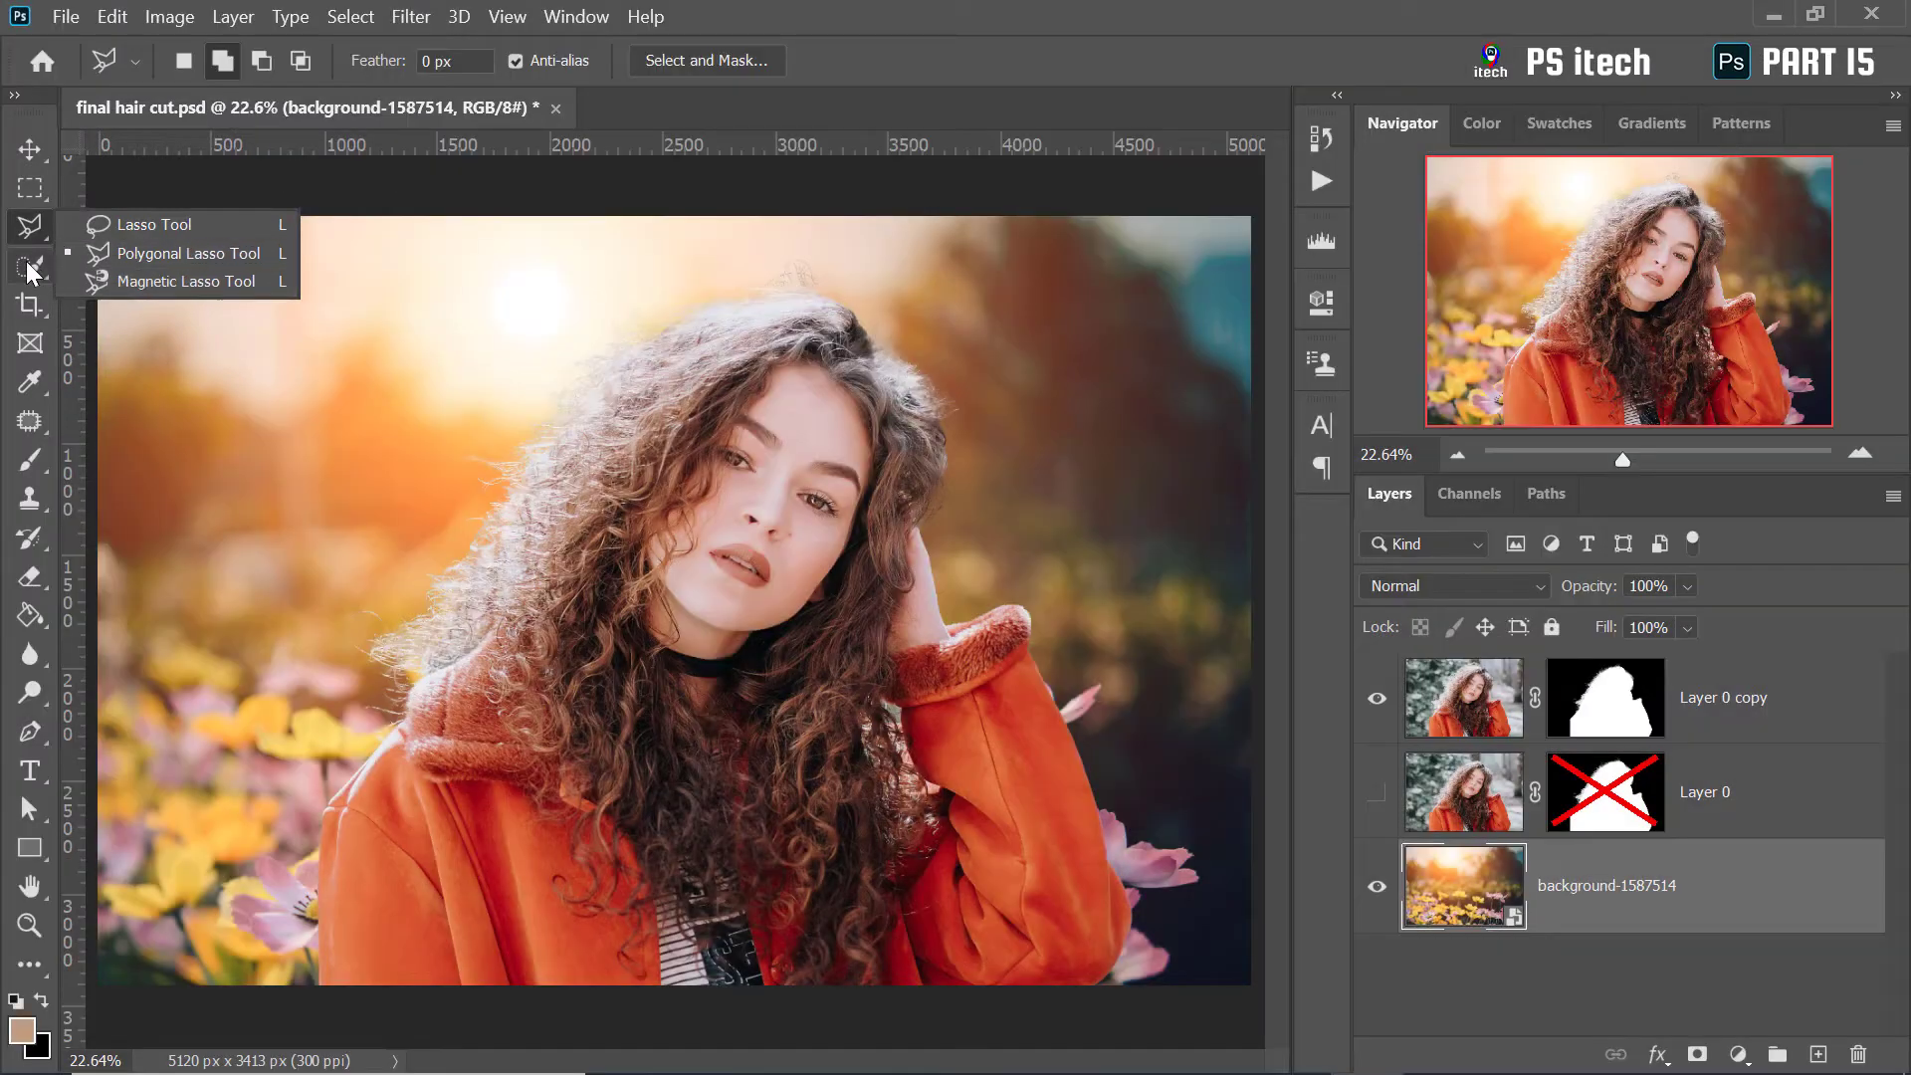
pyautogui.click(29, 269)
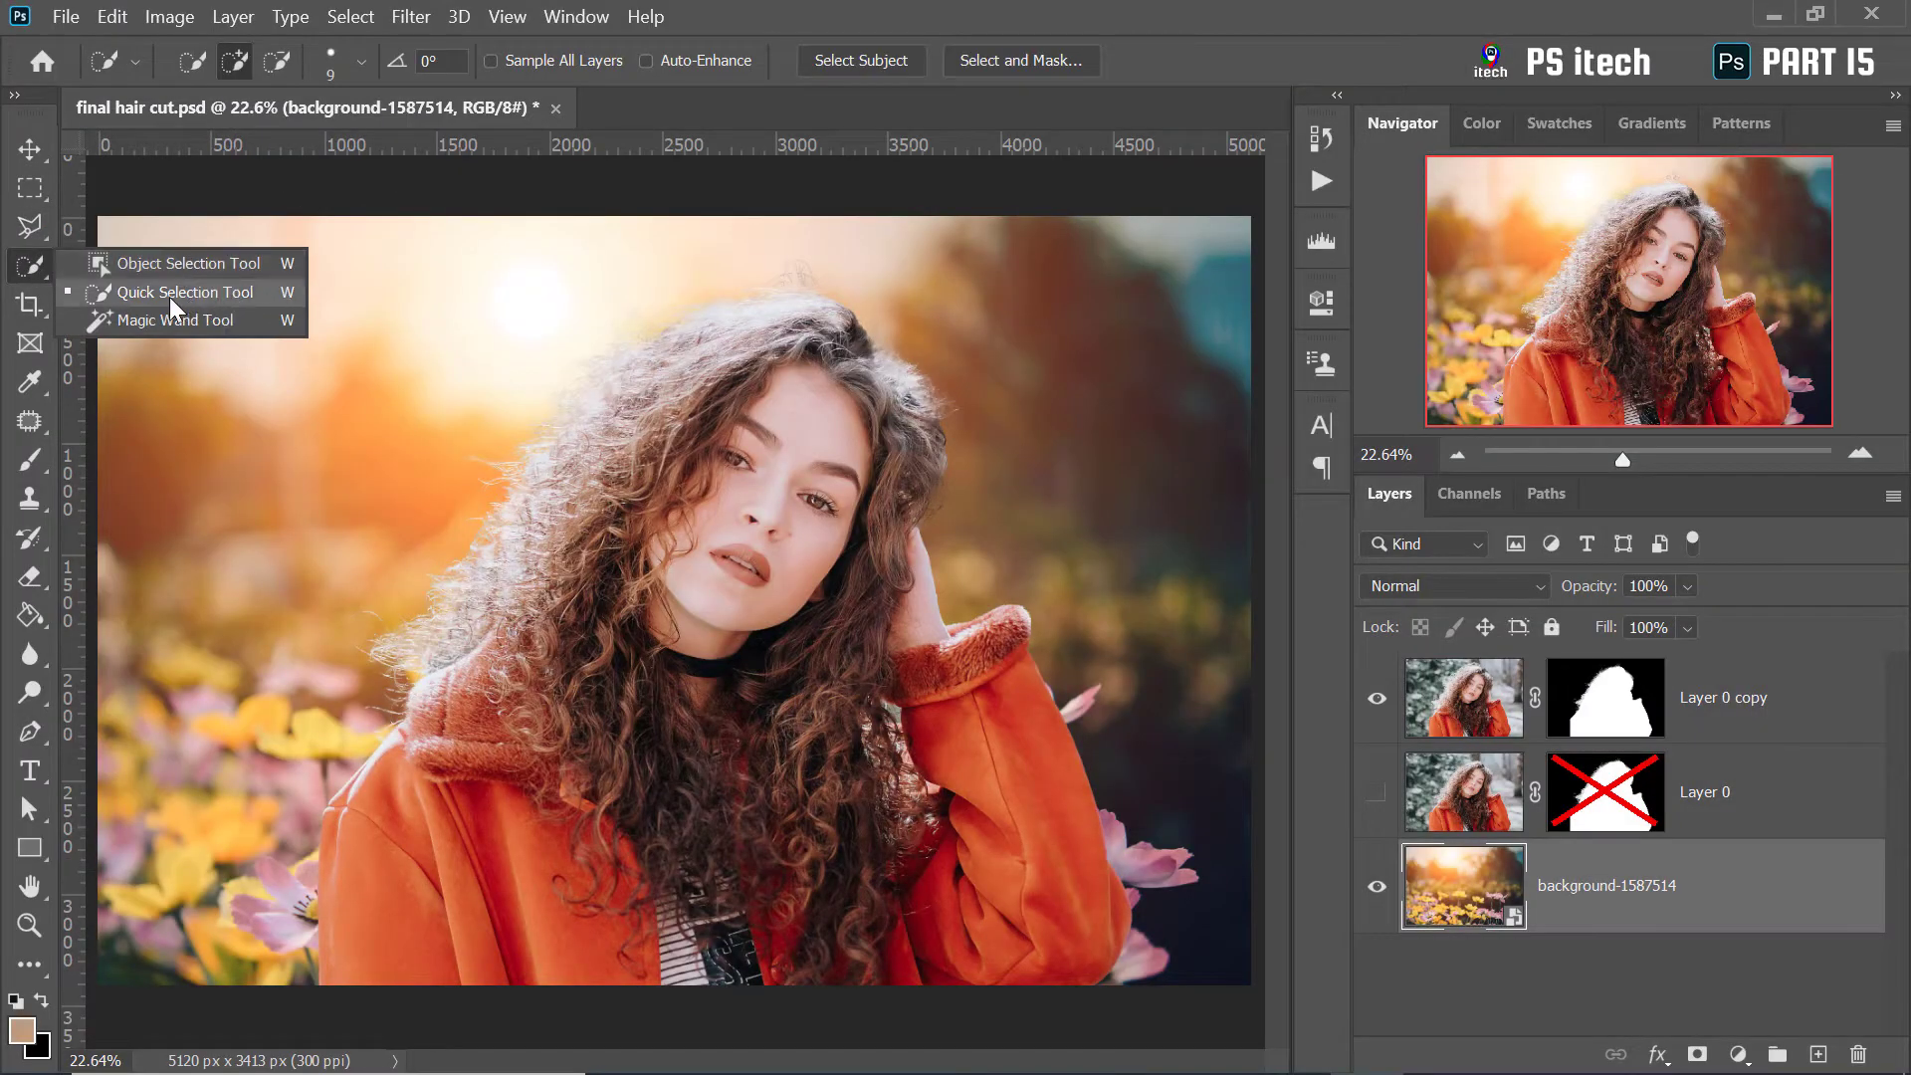
pyautogui.click(253, 316)
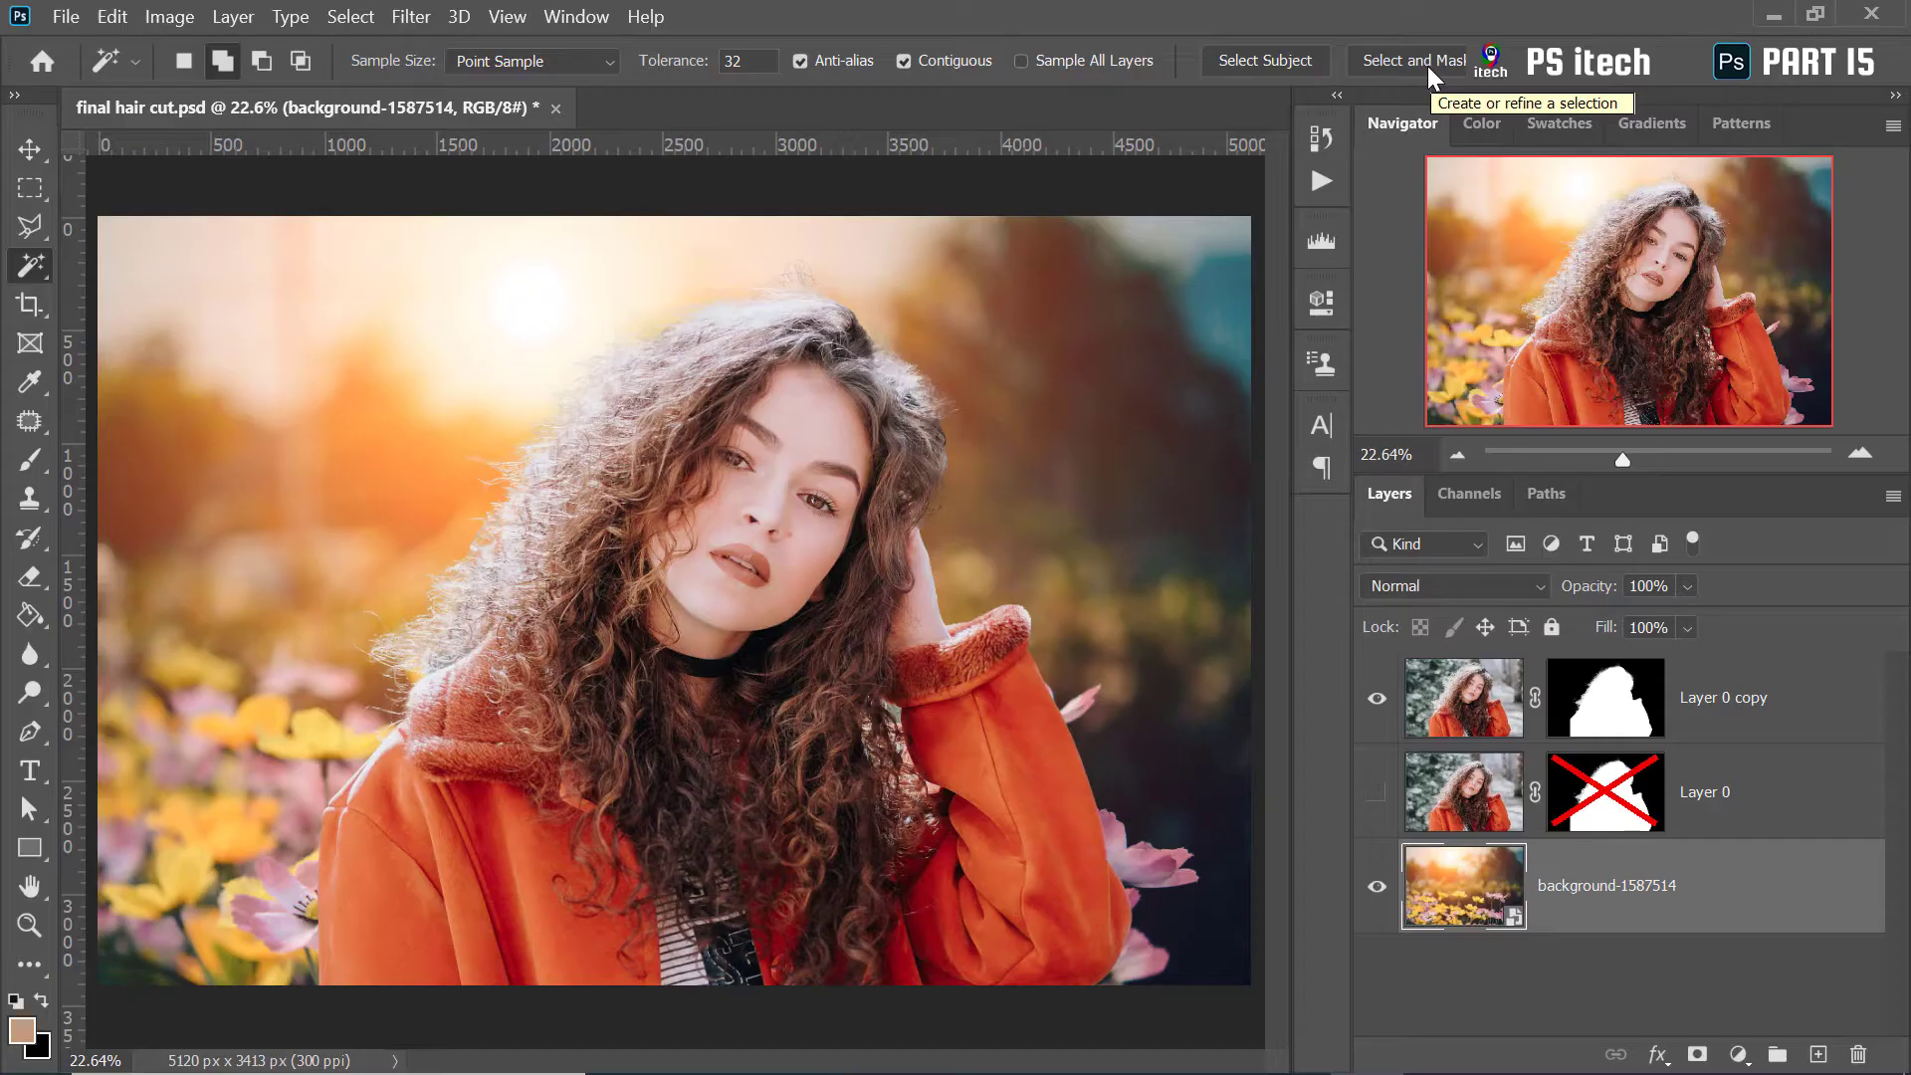
# Draw a rough freehand Lasso selection around the woman in final hair cut.psd
pyautogui.press('l')
pyautogui.moveTo(319, 983)
pyautogui.mouseDown()
pyautogui.moveTo(393, 776)
pyautogui.moveTo(656, 393)
pyautogui.moveTo(1080, 980)
pyautogui.moveTo(318, 983)
pyautogui.mouseUp()
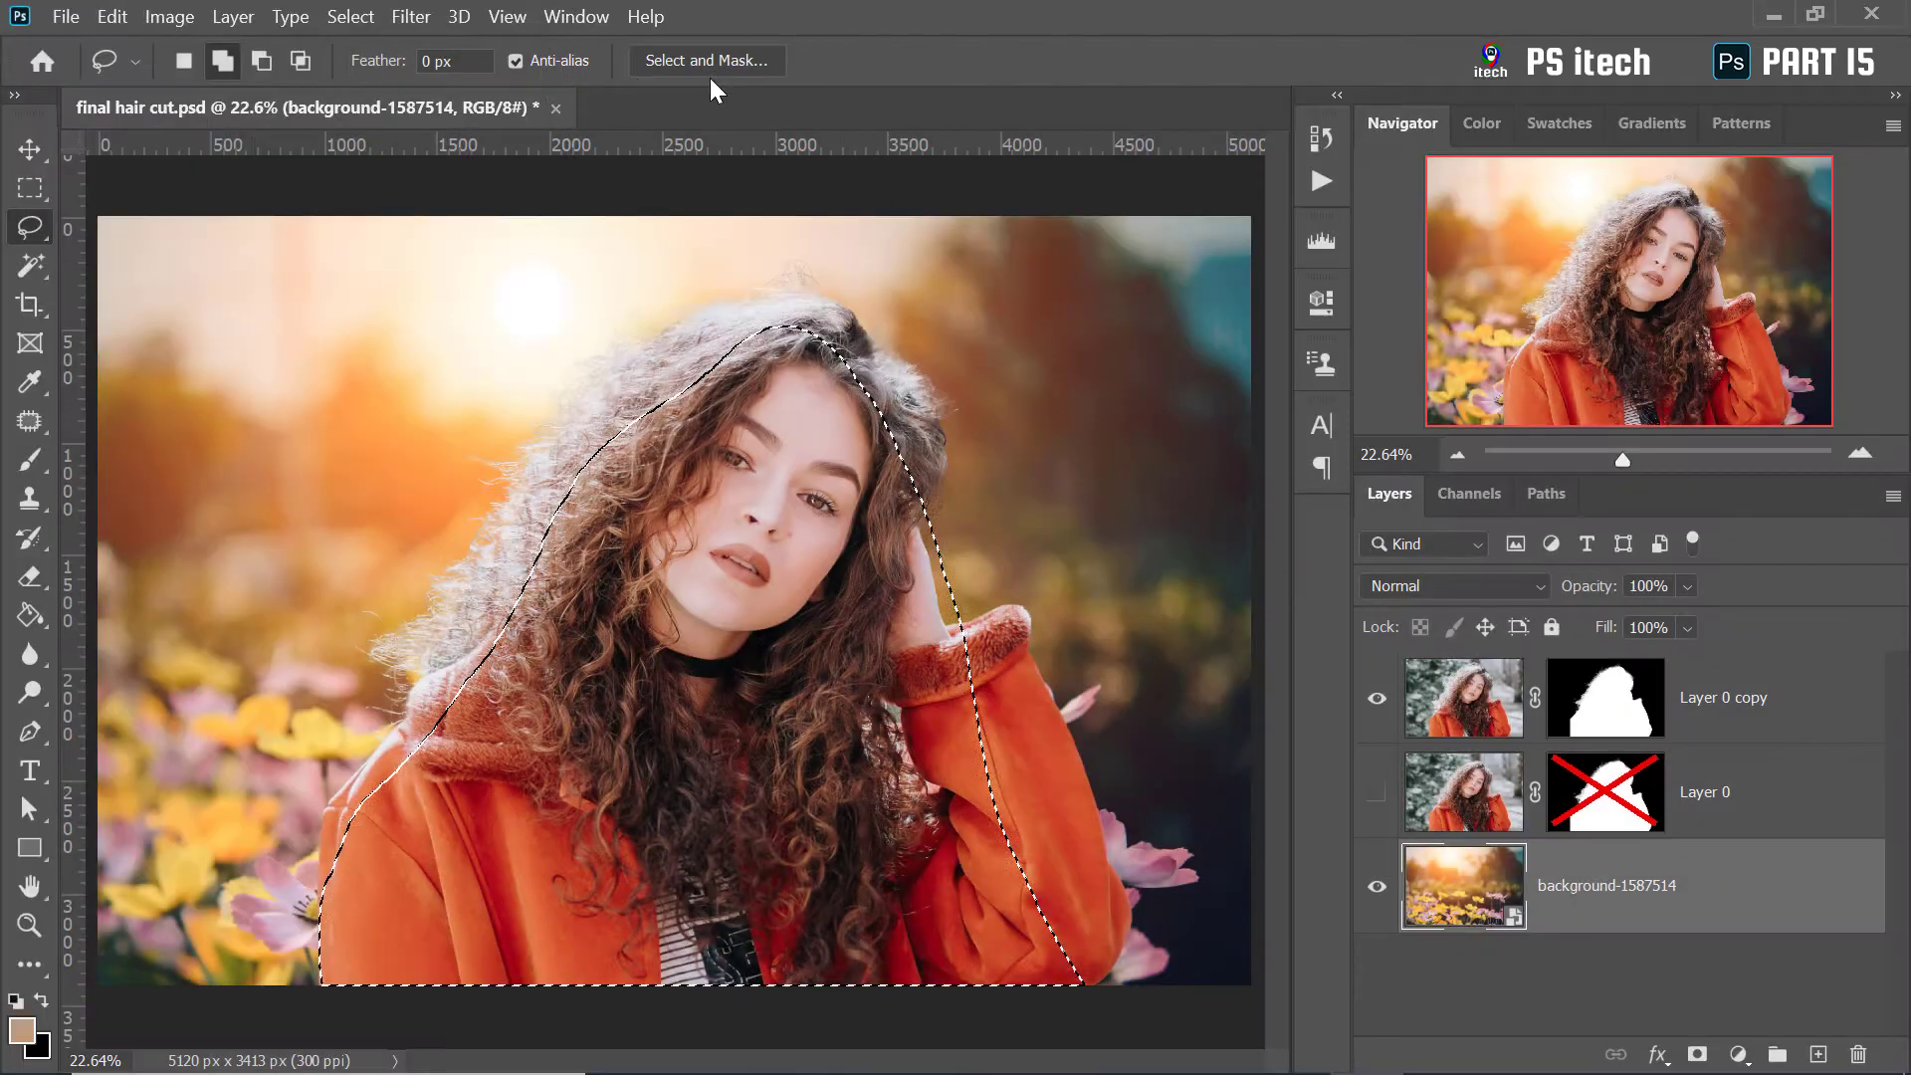
# Open the recent file beautiful-3116587.jpg and draw a rough Lasso selection around the woman
pyautogui.click(42, 60)
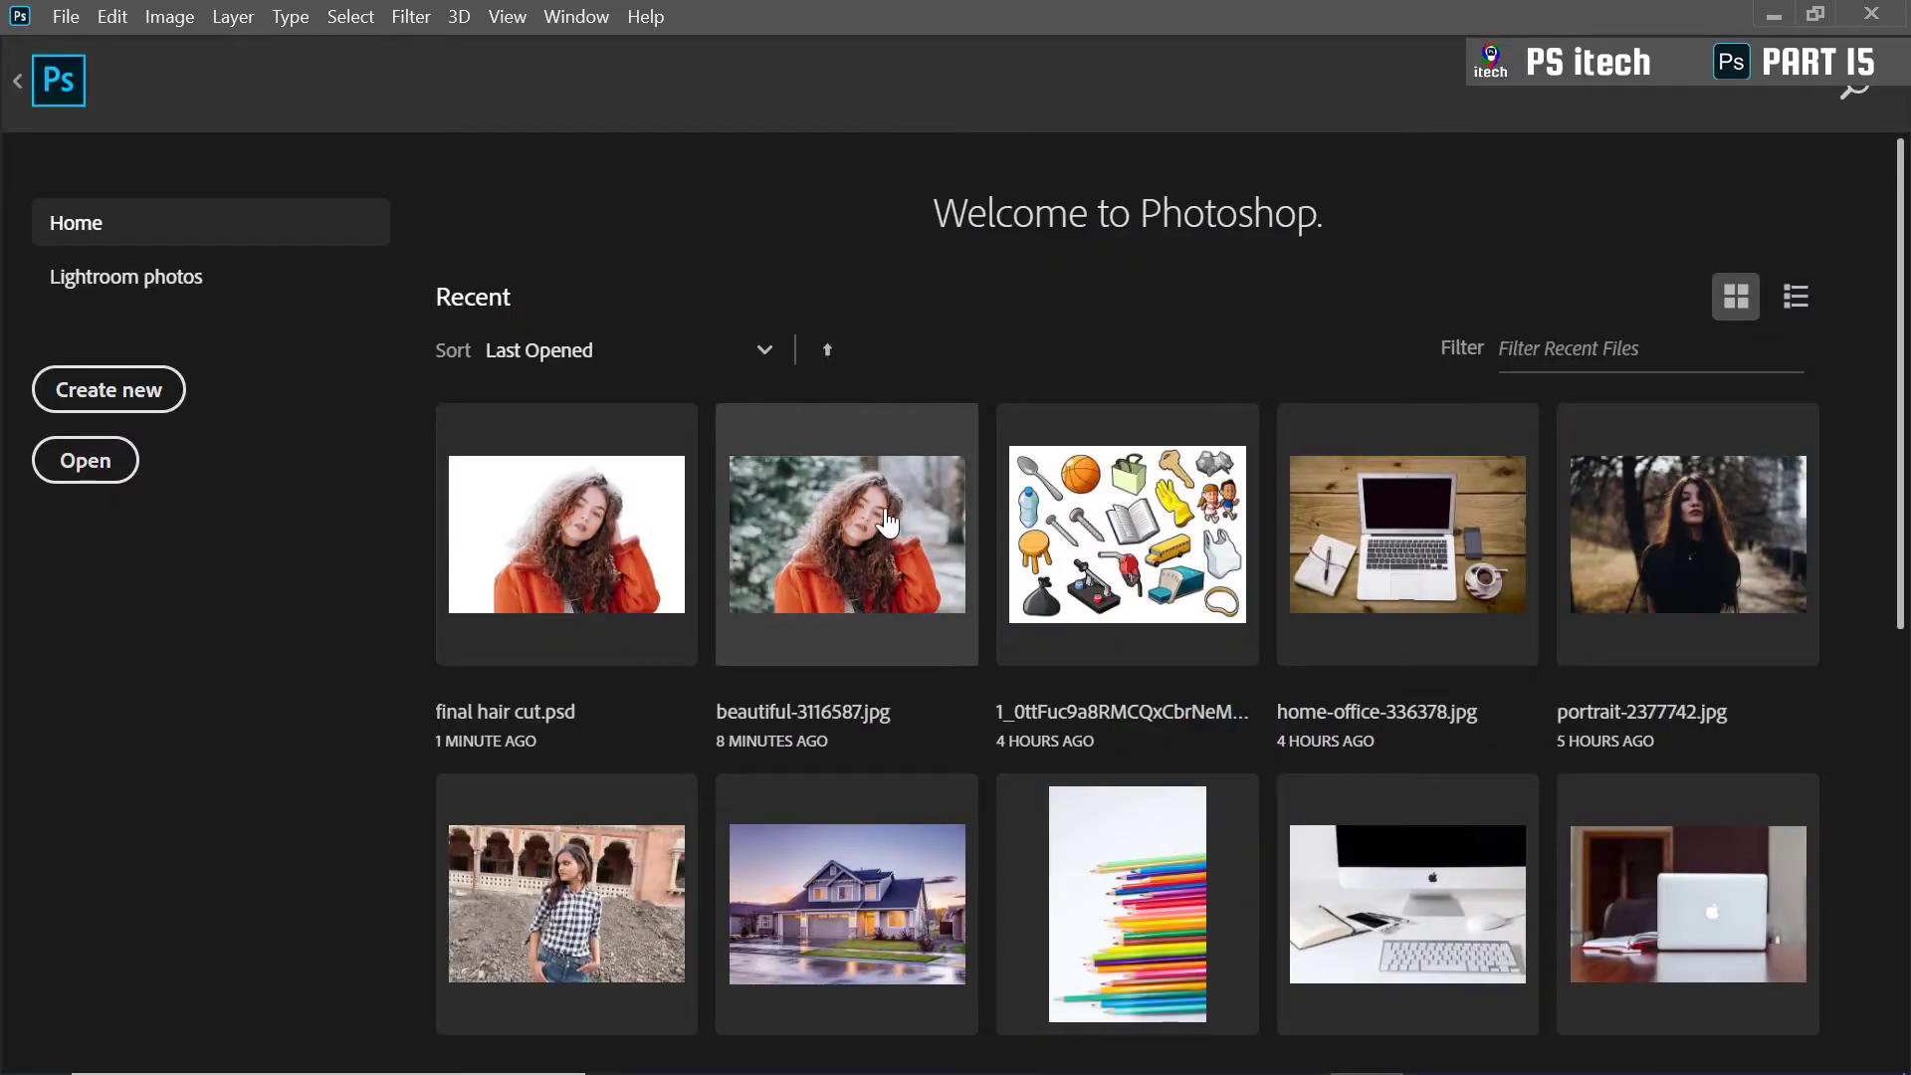
pyautogui.click(847, 534)
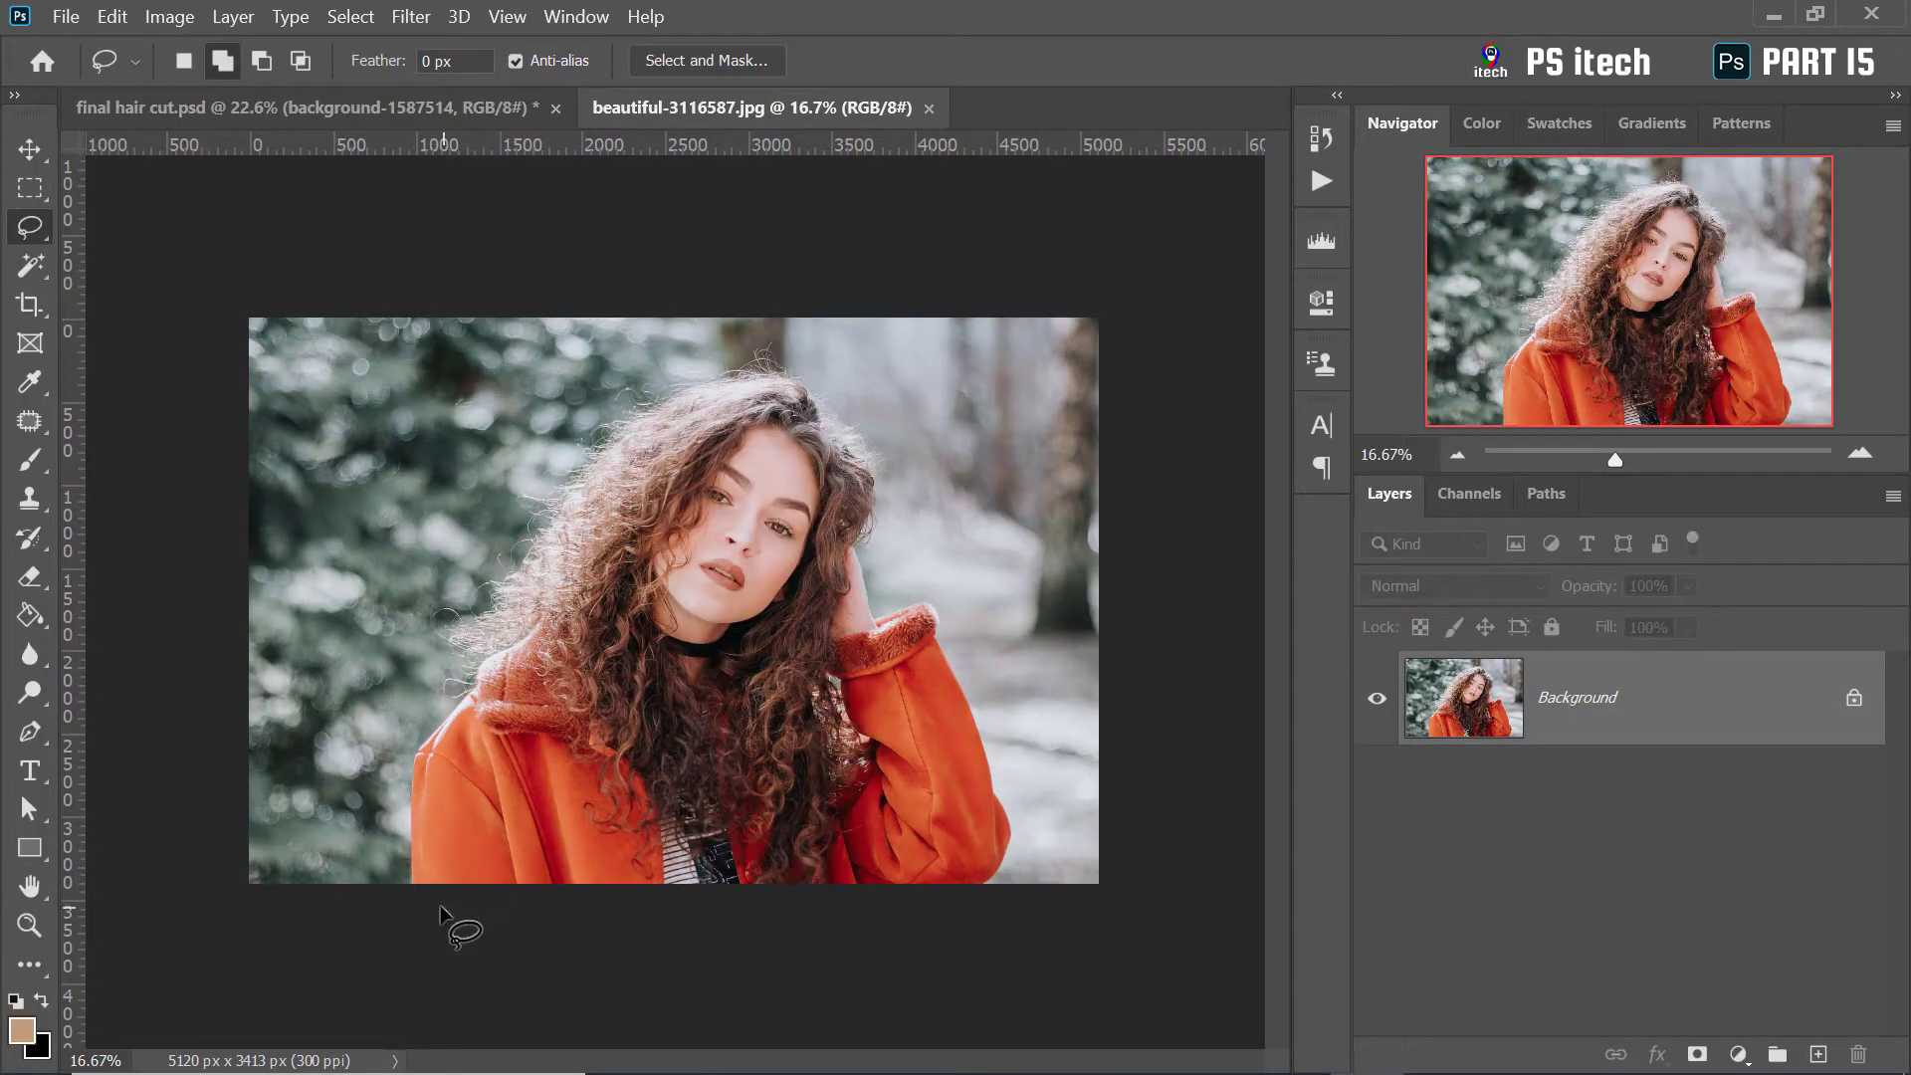
pyautogui.moveTo(408, 865)
pyautogui.mouseDown()
pyautogui.moveTo(428, 725)
pyautogui.moveTo(525, 526)
pyautogui.moveTo(657, 426)
pyautogui.moveTo(822, 460)
pyautogui.moveTo(929, 683)
pyautogui.moveTo(913, 852)
pyautogui.moveTo(524, 894)
pyautogui.moveTo(299, 898)
pyautogui.mouseUp()
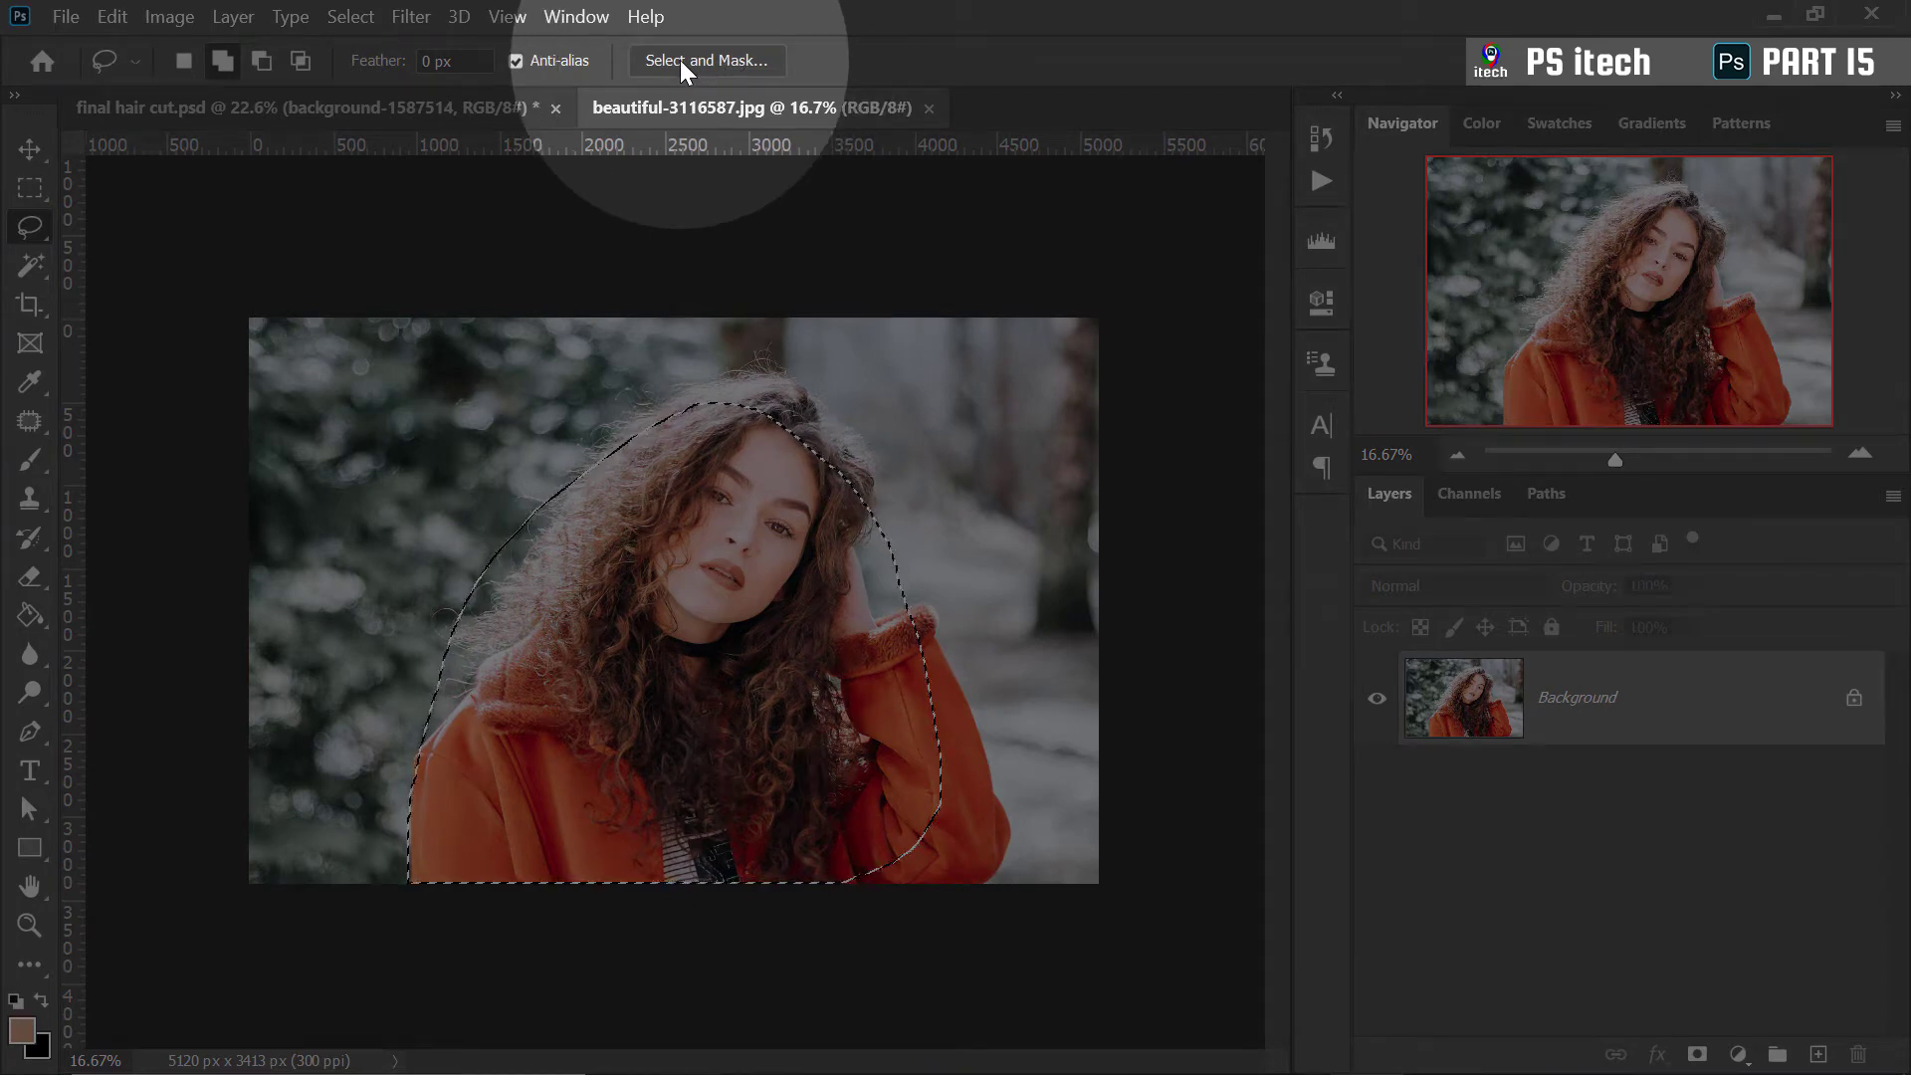
# Open the lasso selection in the Select and Mask workspace, review its tools and refinement settings, and cancel
pyautogui.click(678, 60)
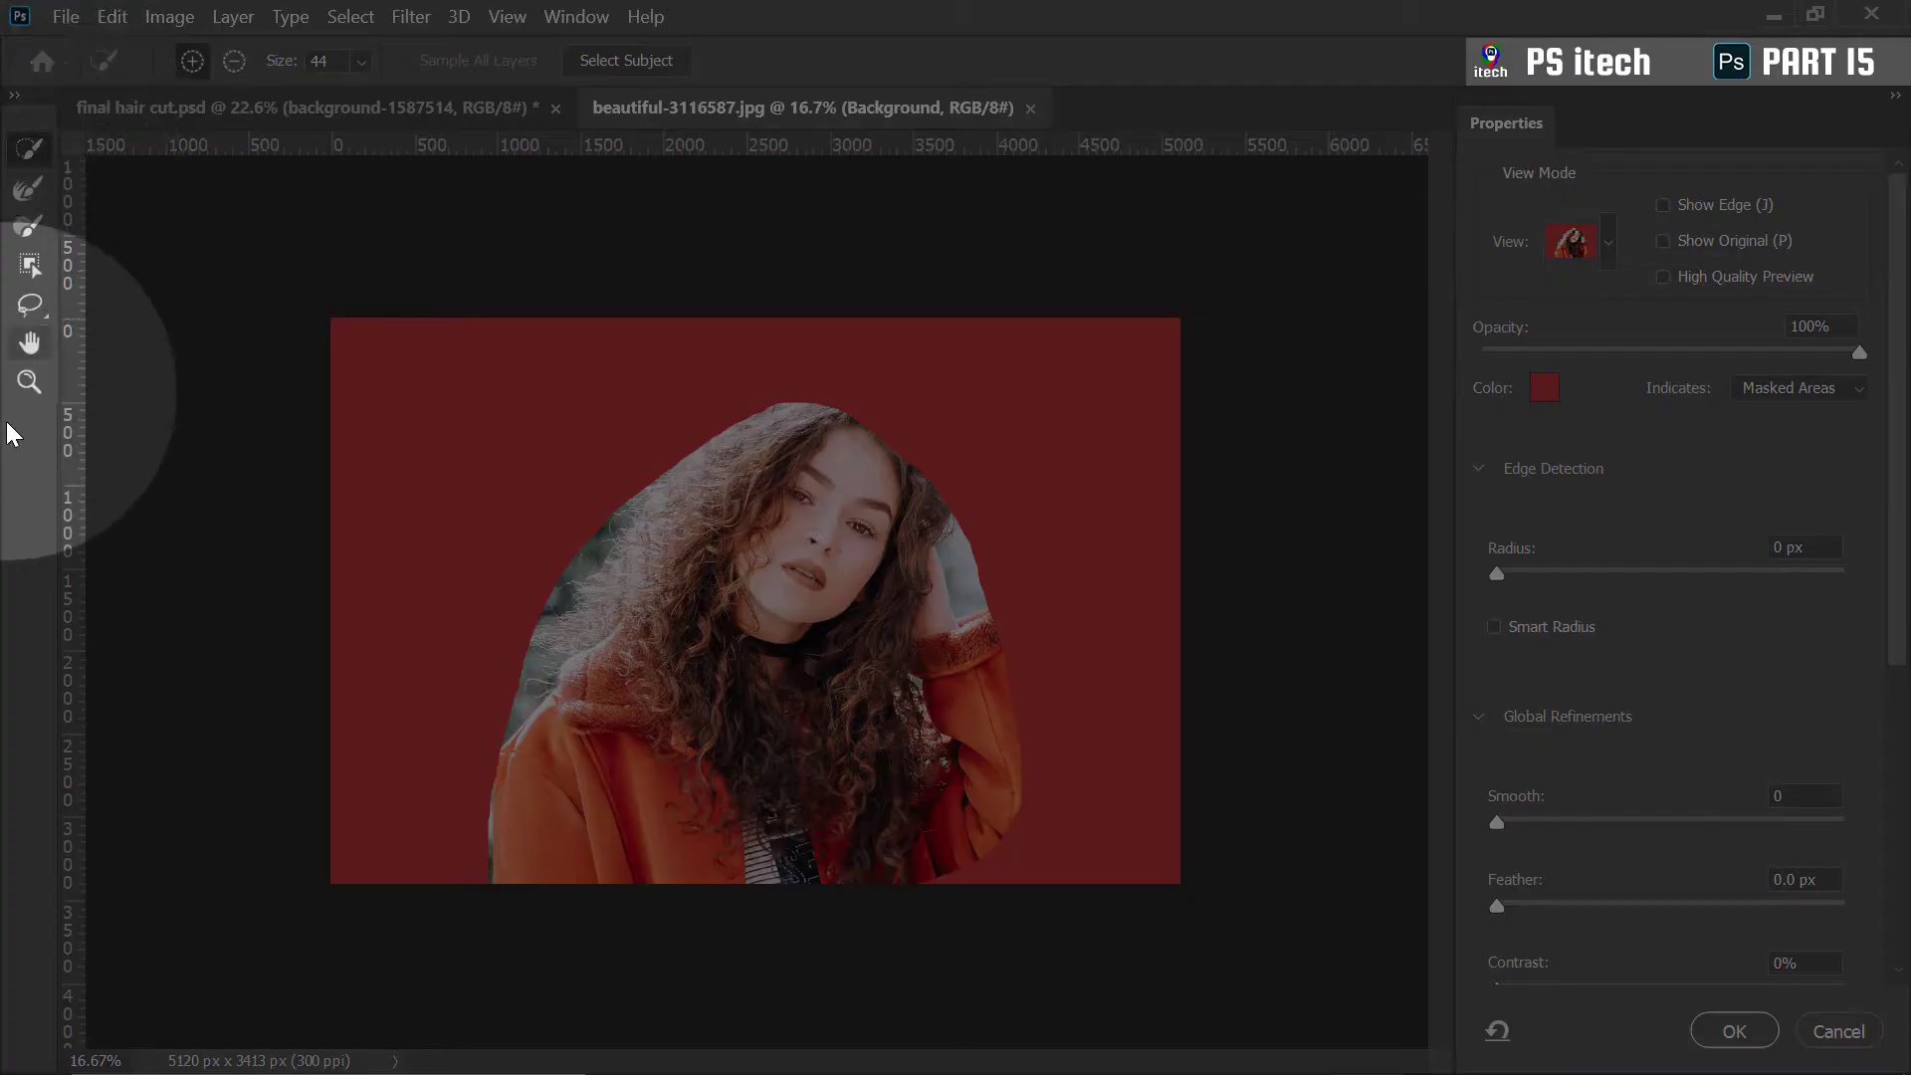
pyautogui.scroll(-4, 1901, 239)
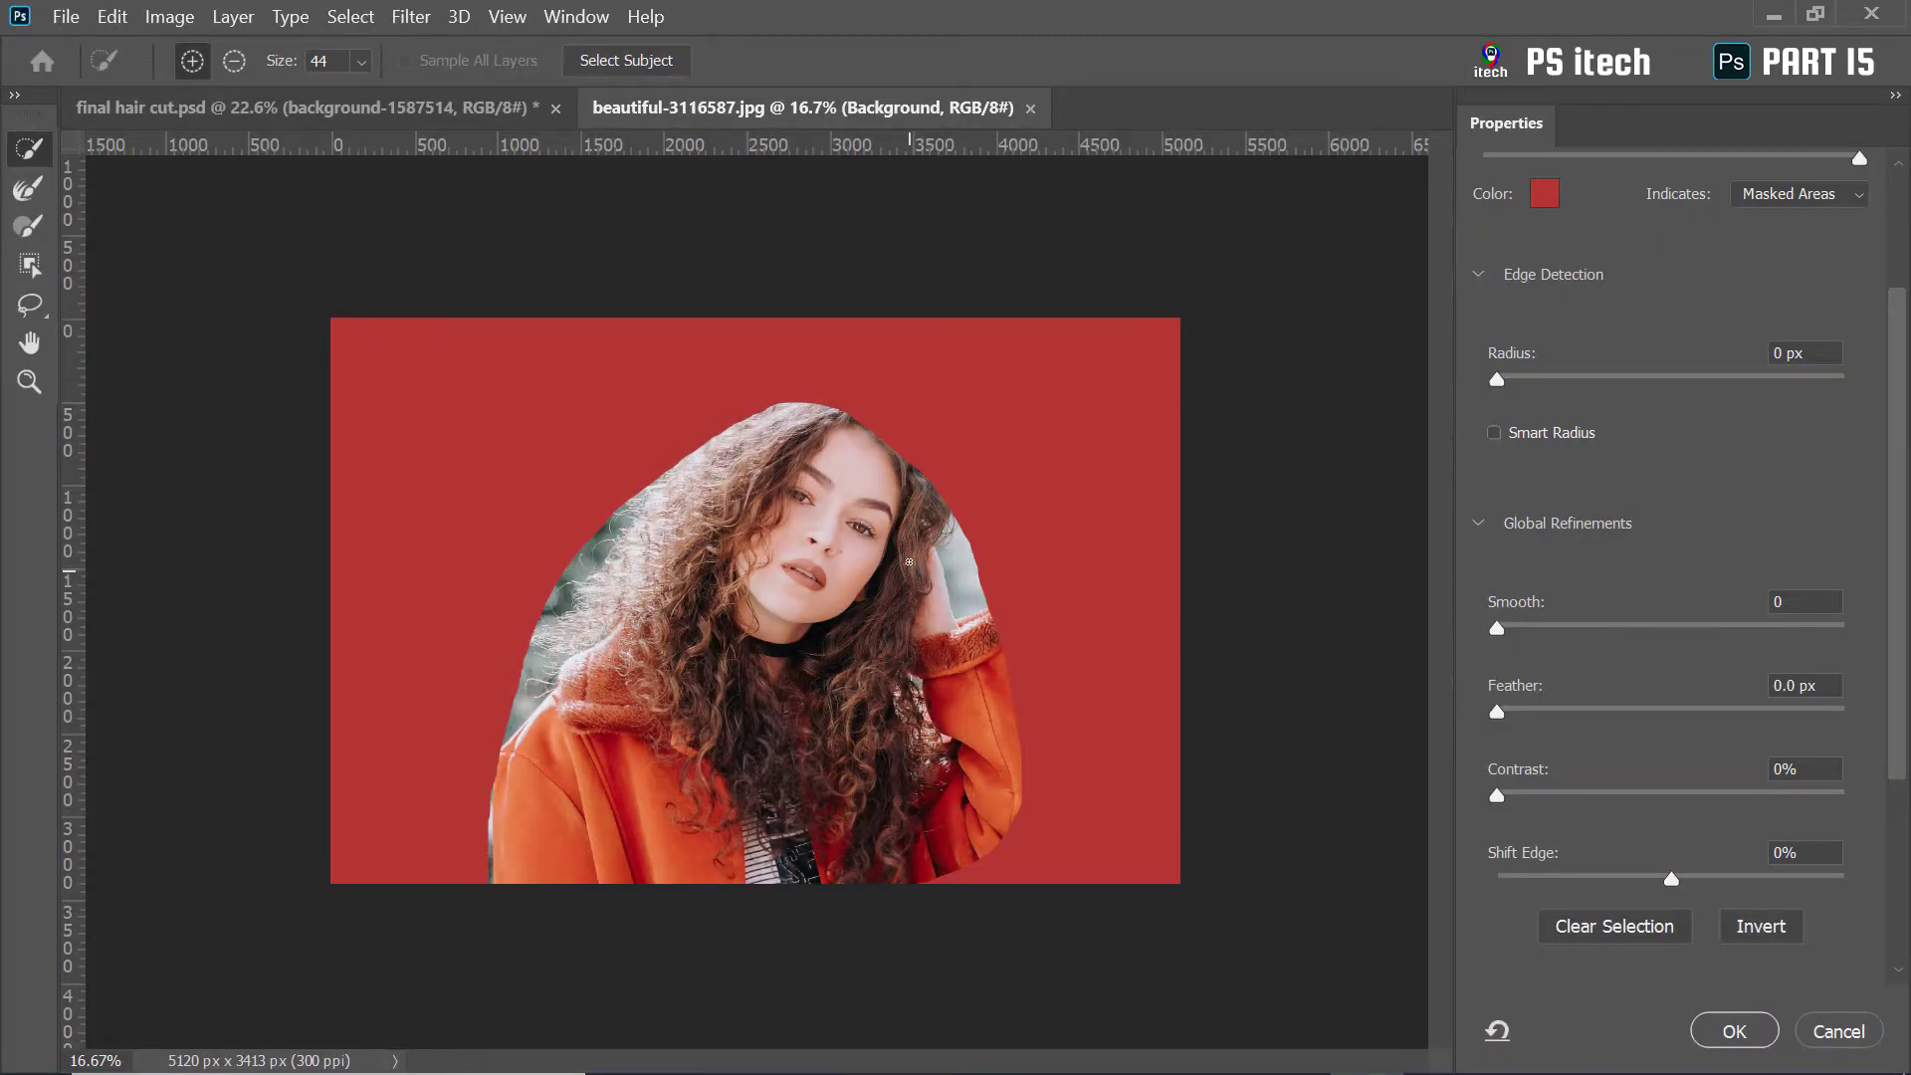
pyautogui.scroll(3, 1771, 657)
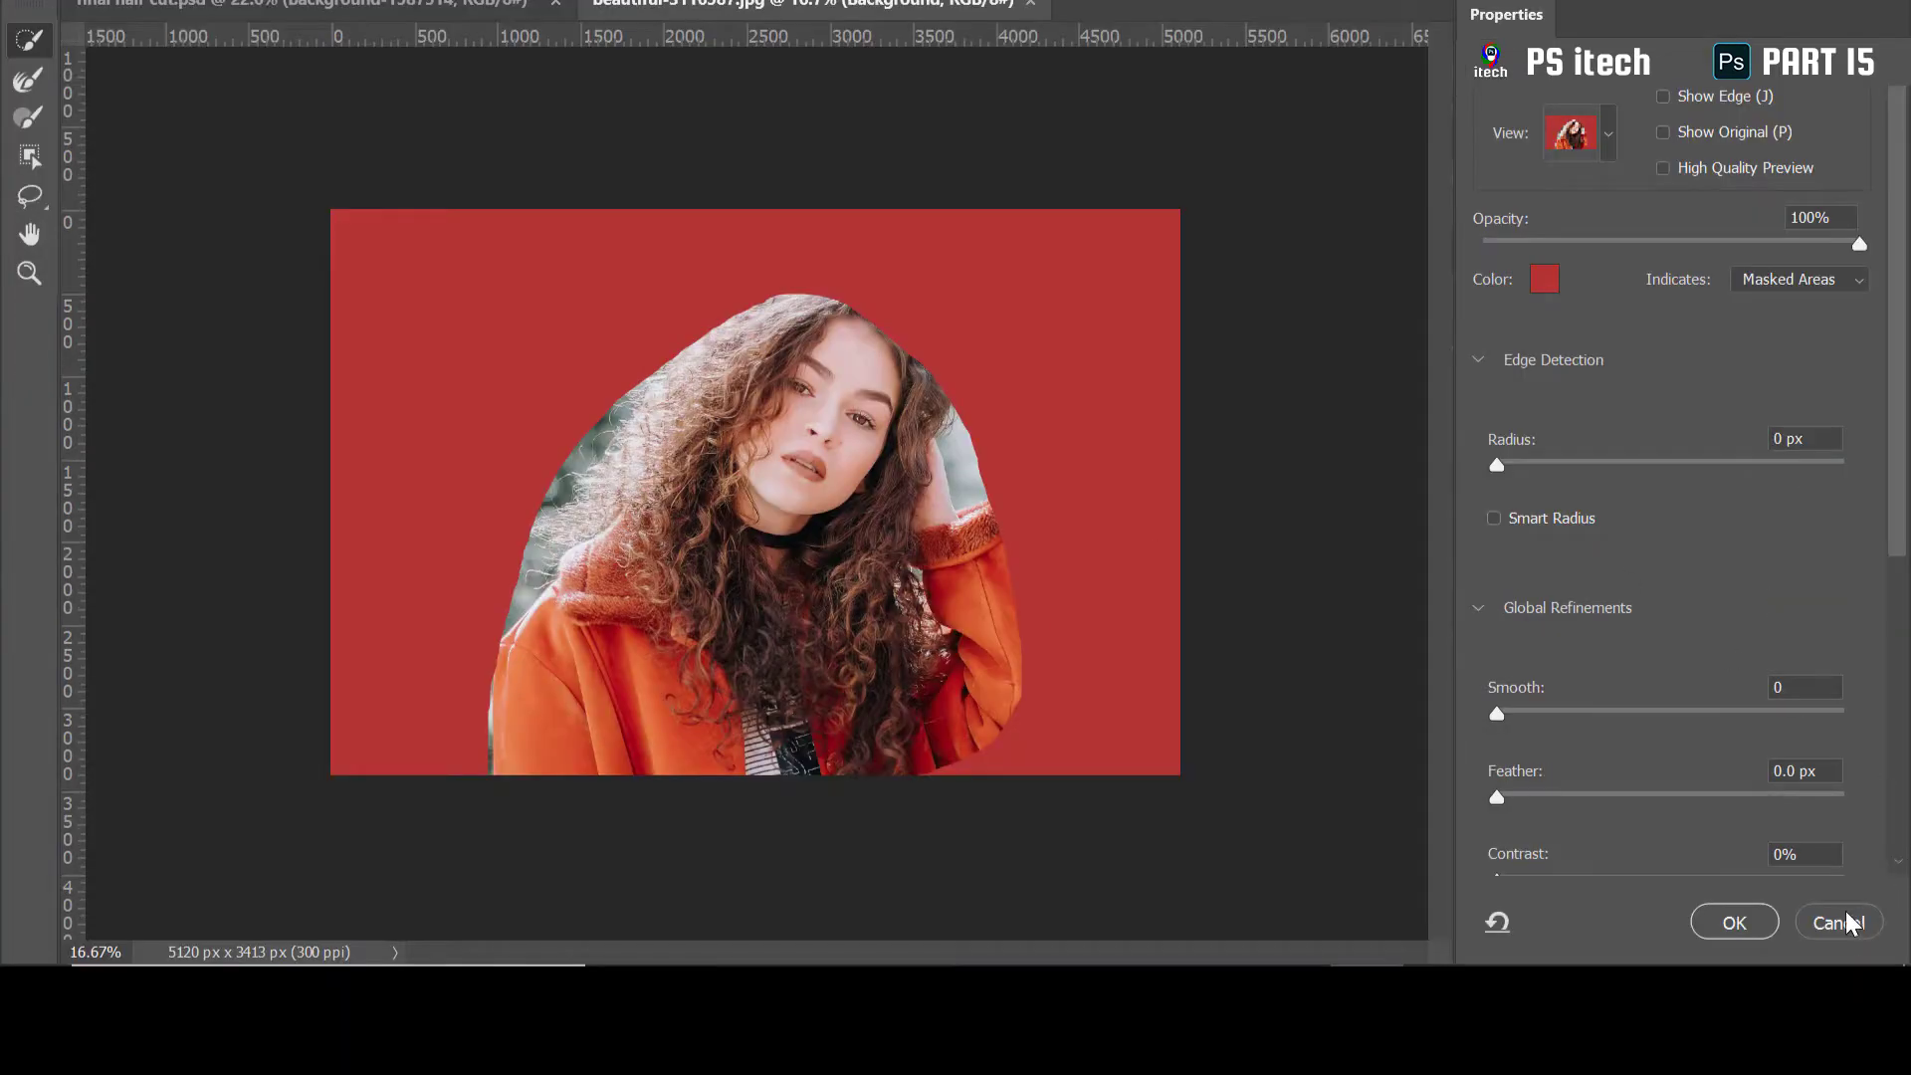
pyautogui.click(1846, 923)
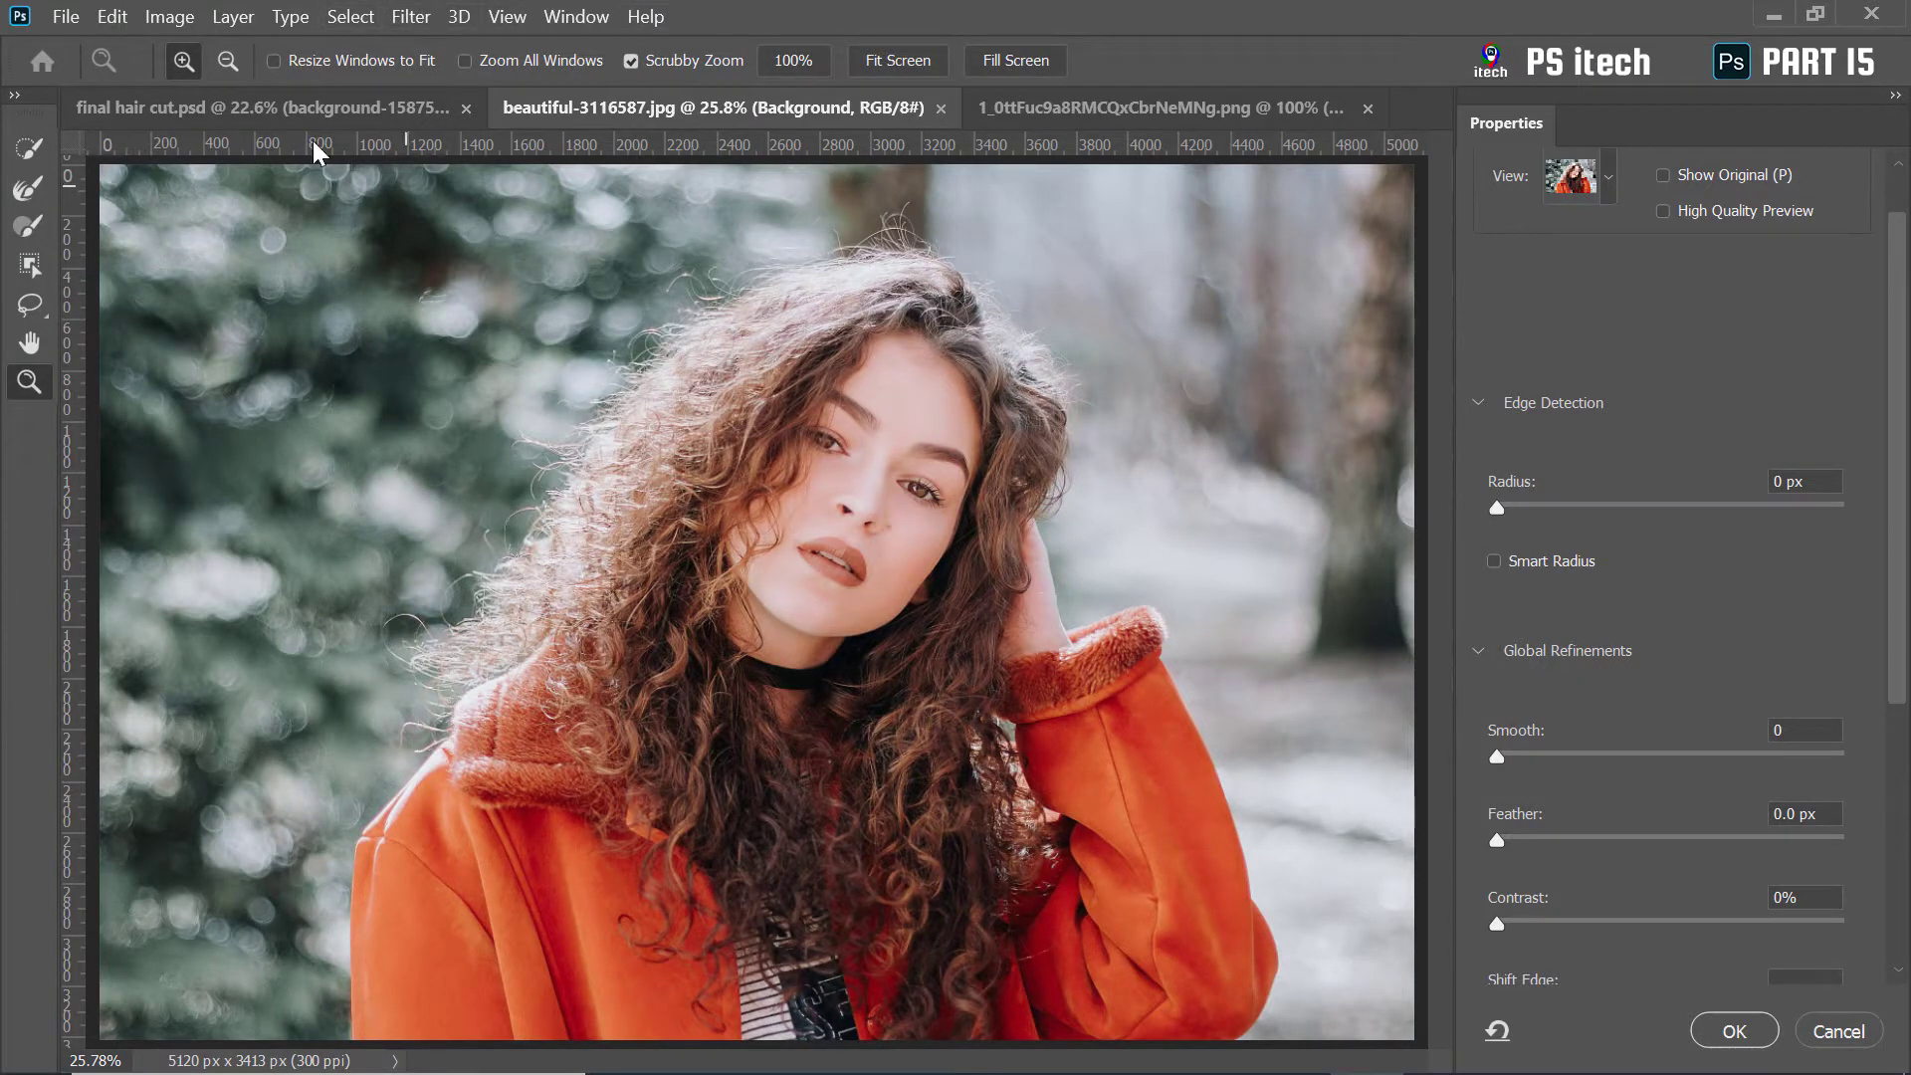
# Check which selection commands are available while the Select and Mask workspace is open
pyautogui.click(351, 17)
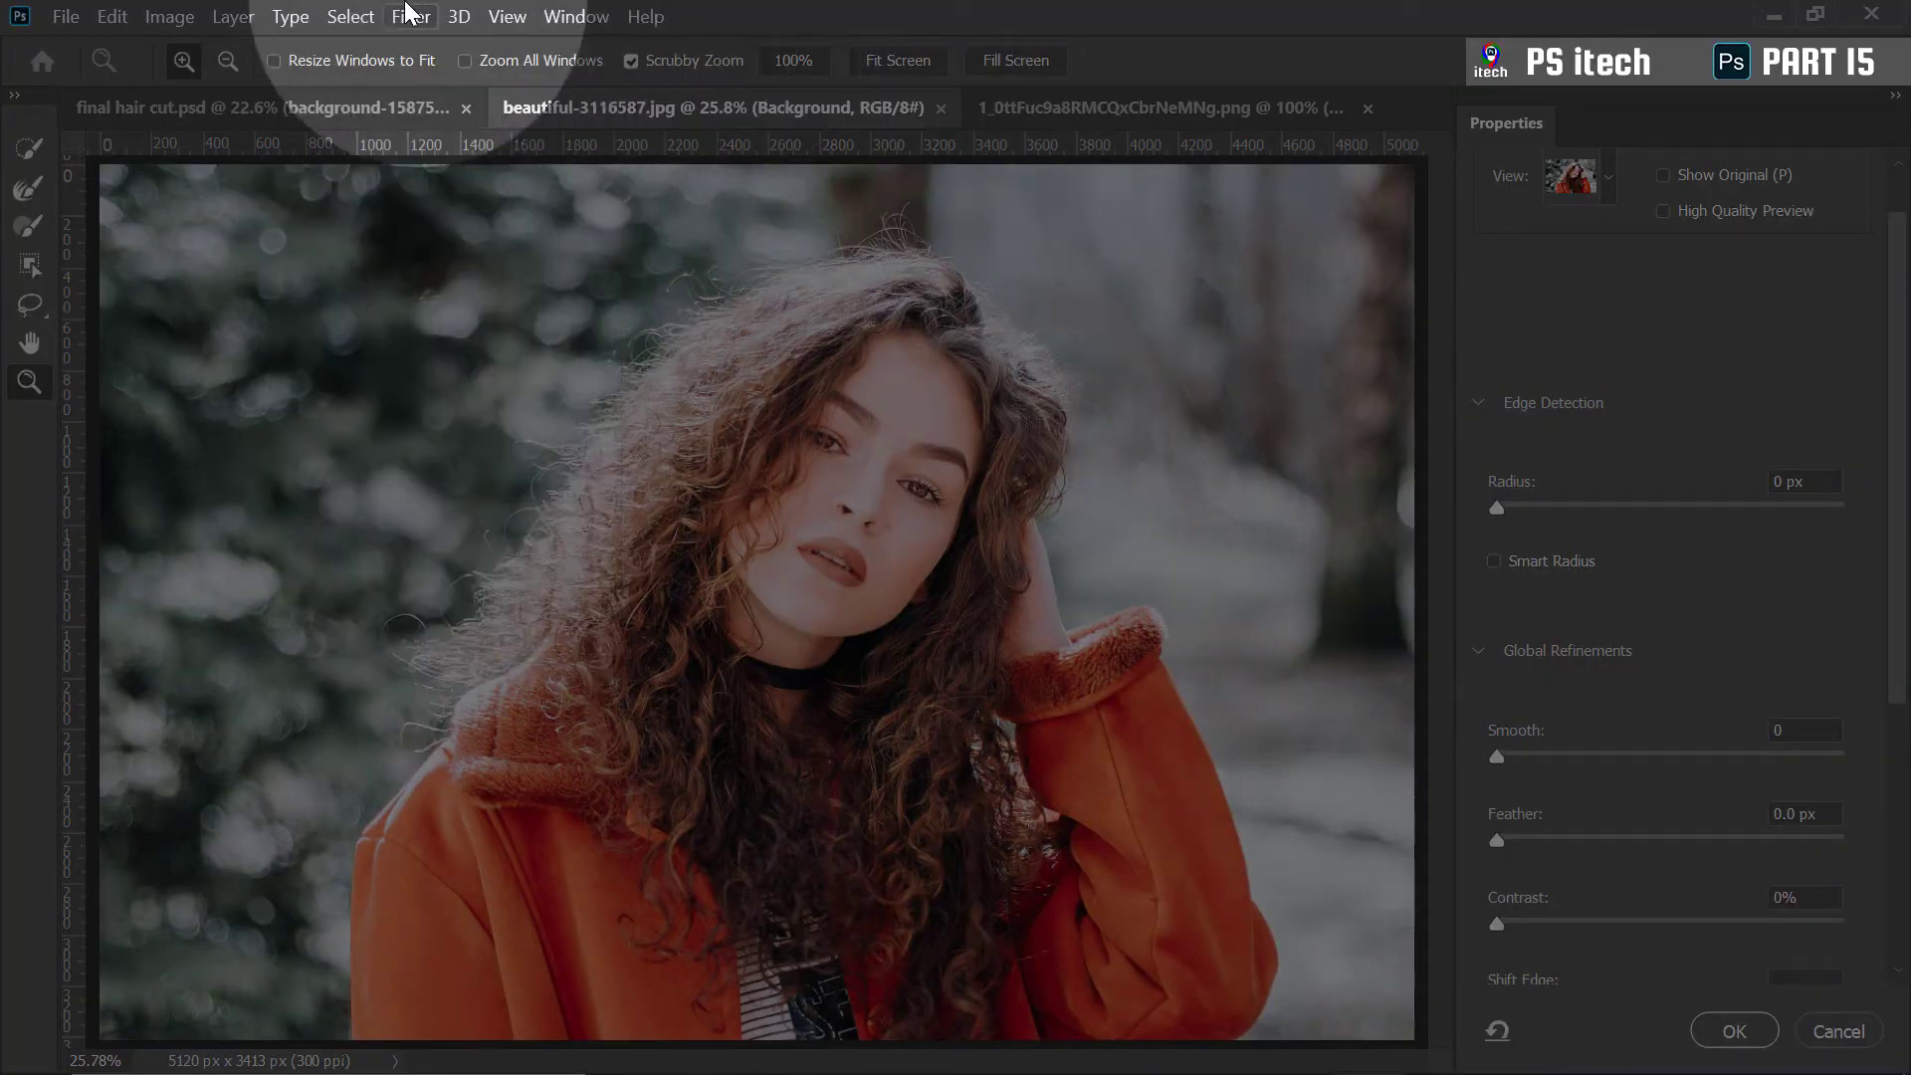
pyautogui.click(351, 17)
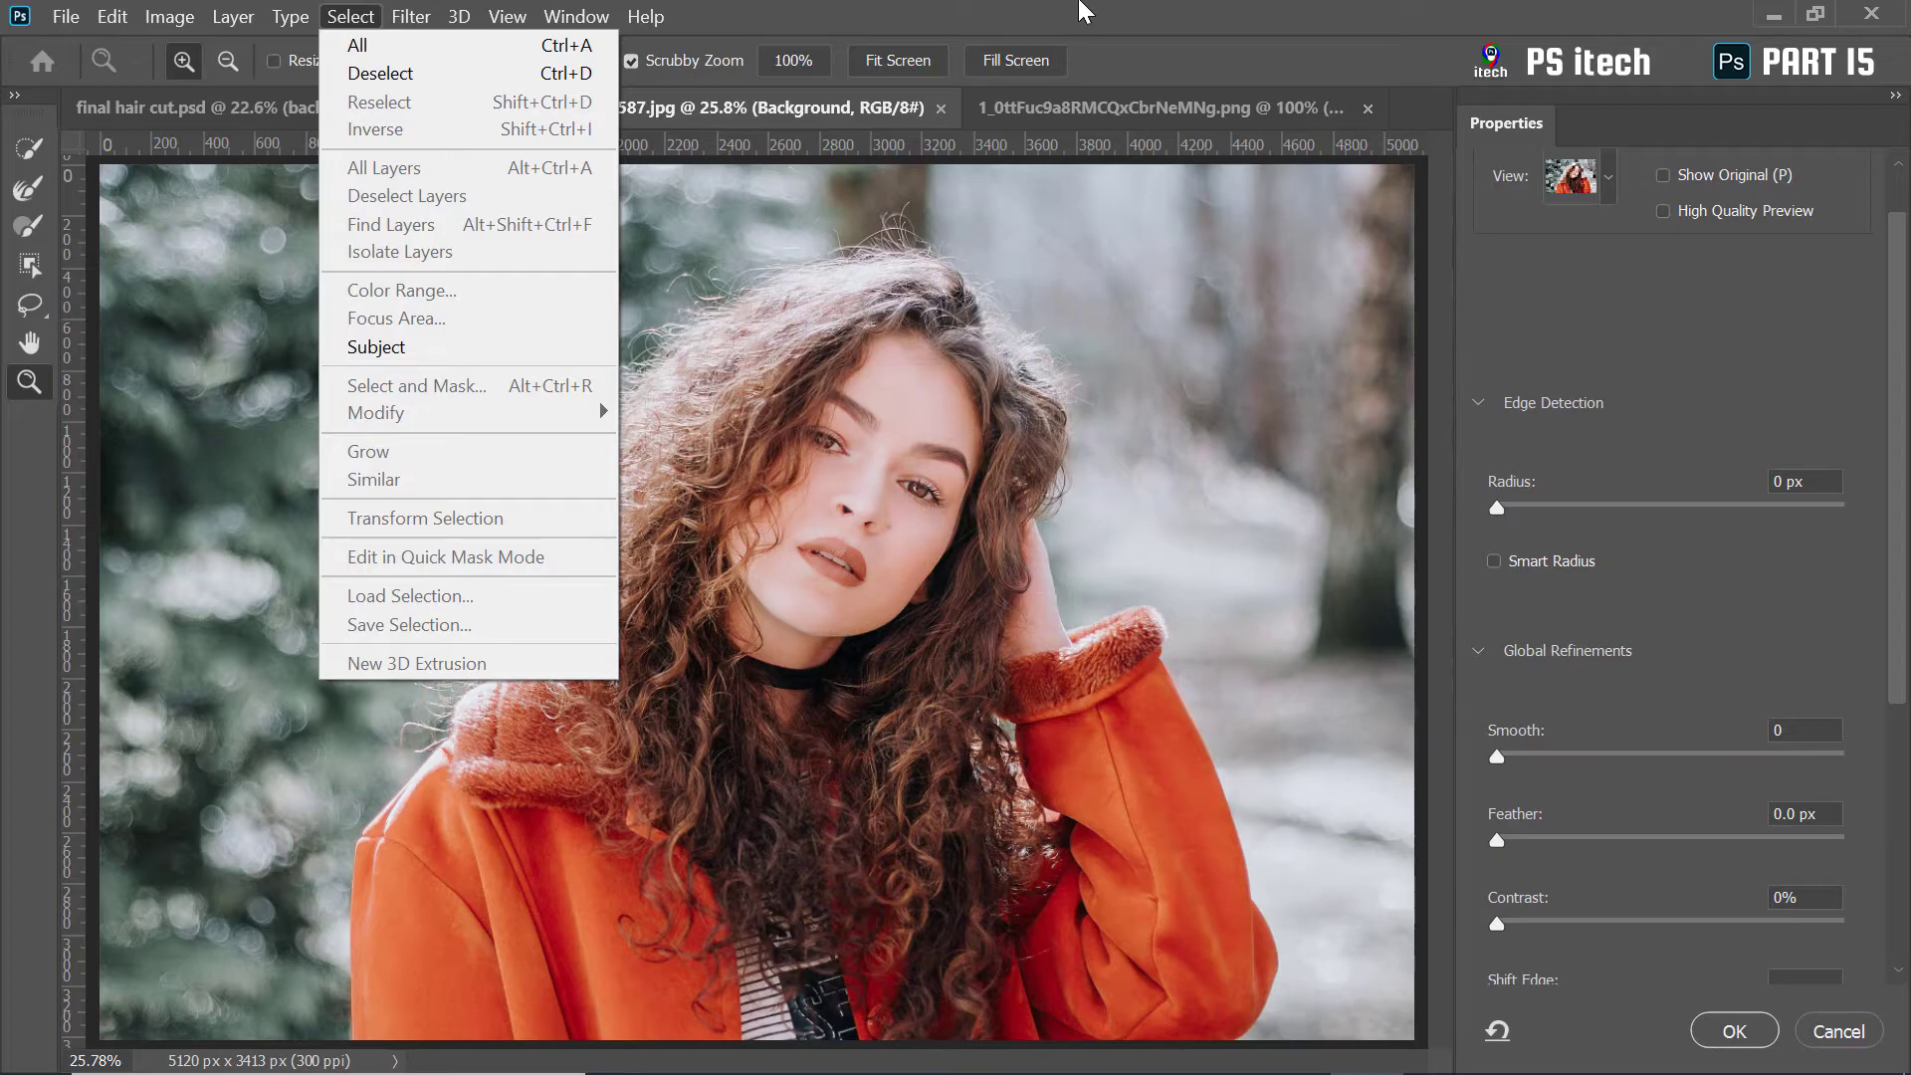
pyautogui.click(1085, 12)
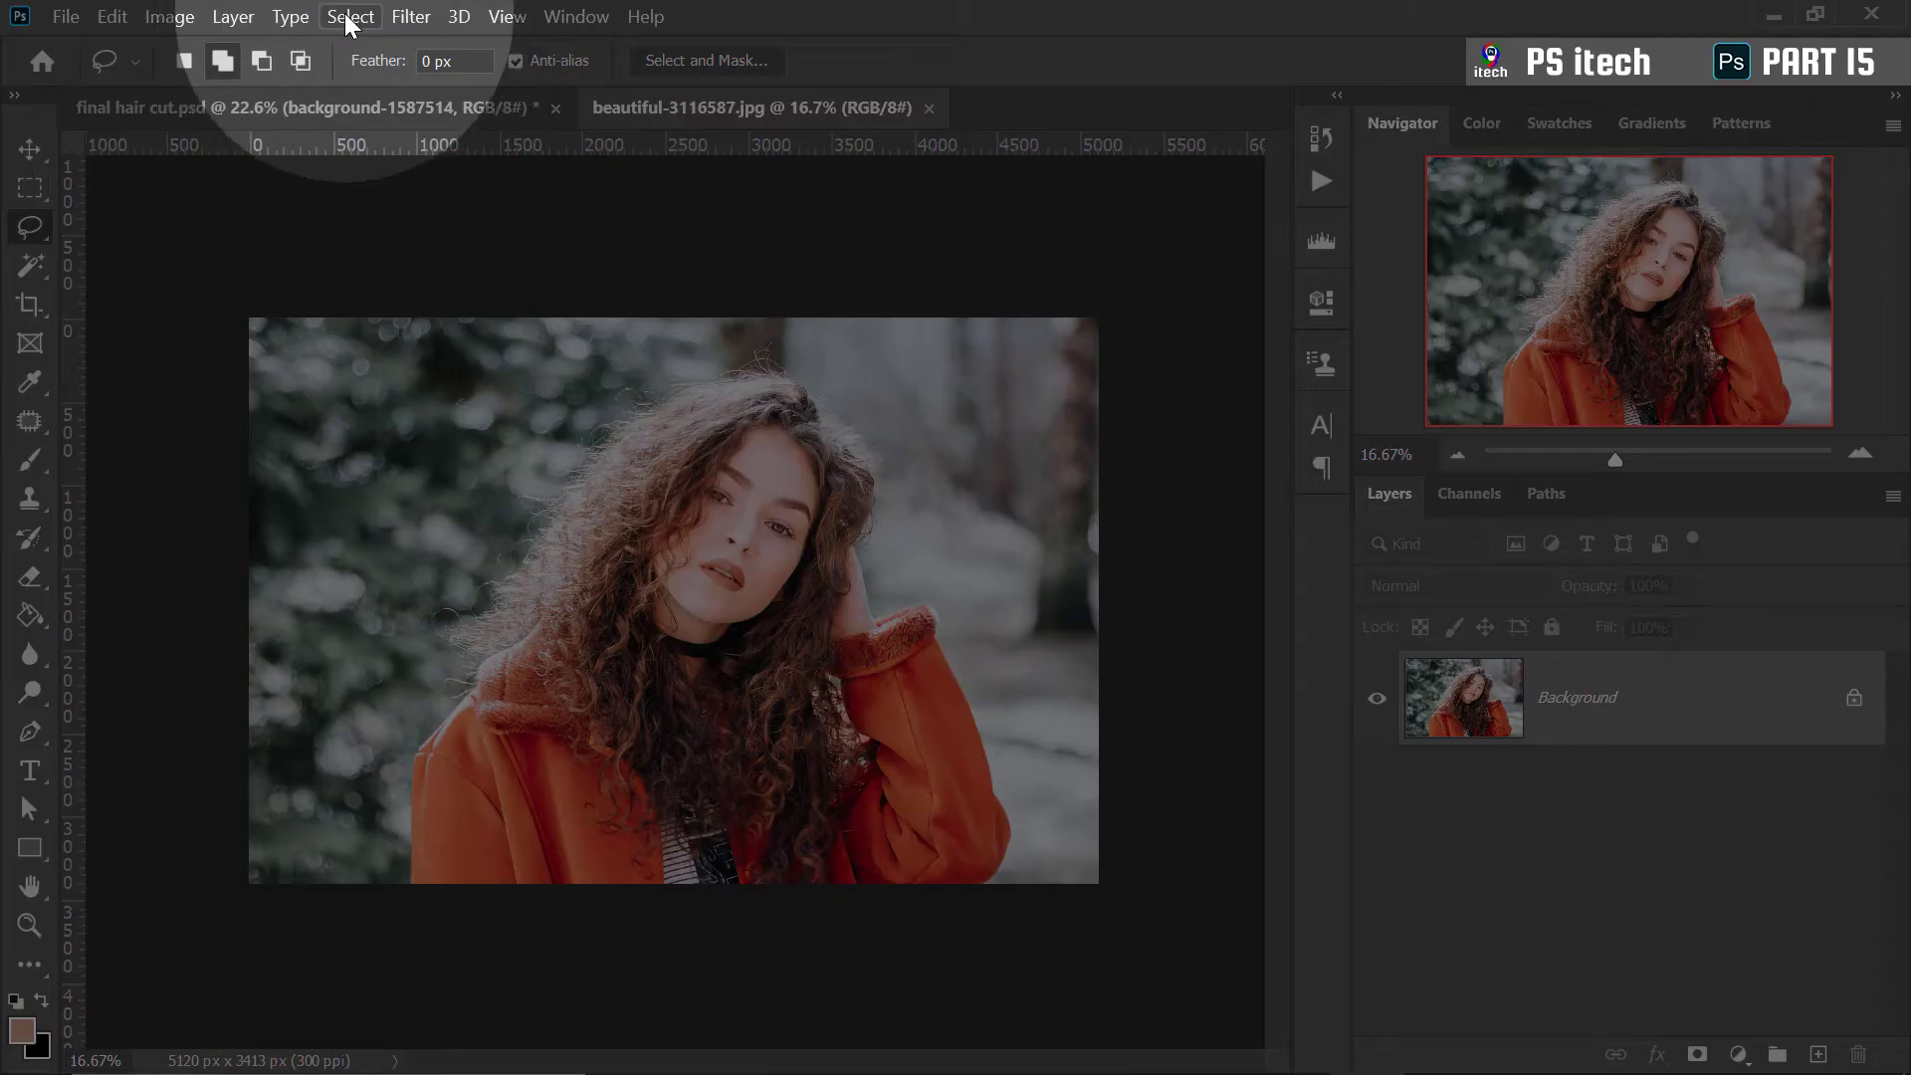
# Enter Select and Mask on beautiful-3116587.jpg with nothing selected and set the view mode to Marching Ants
pyautogui.click(350, 17)
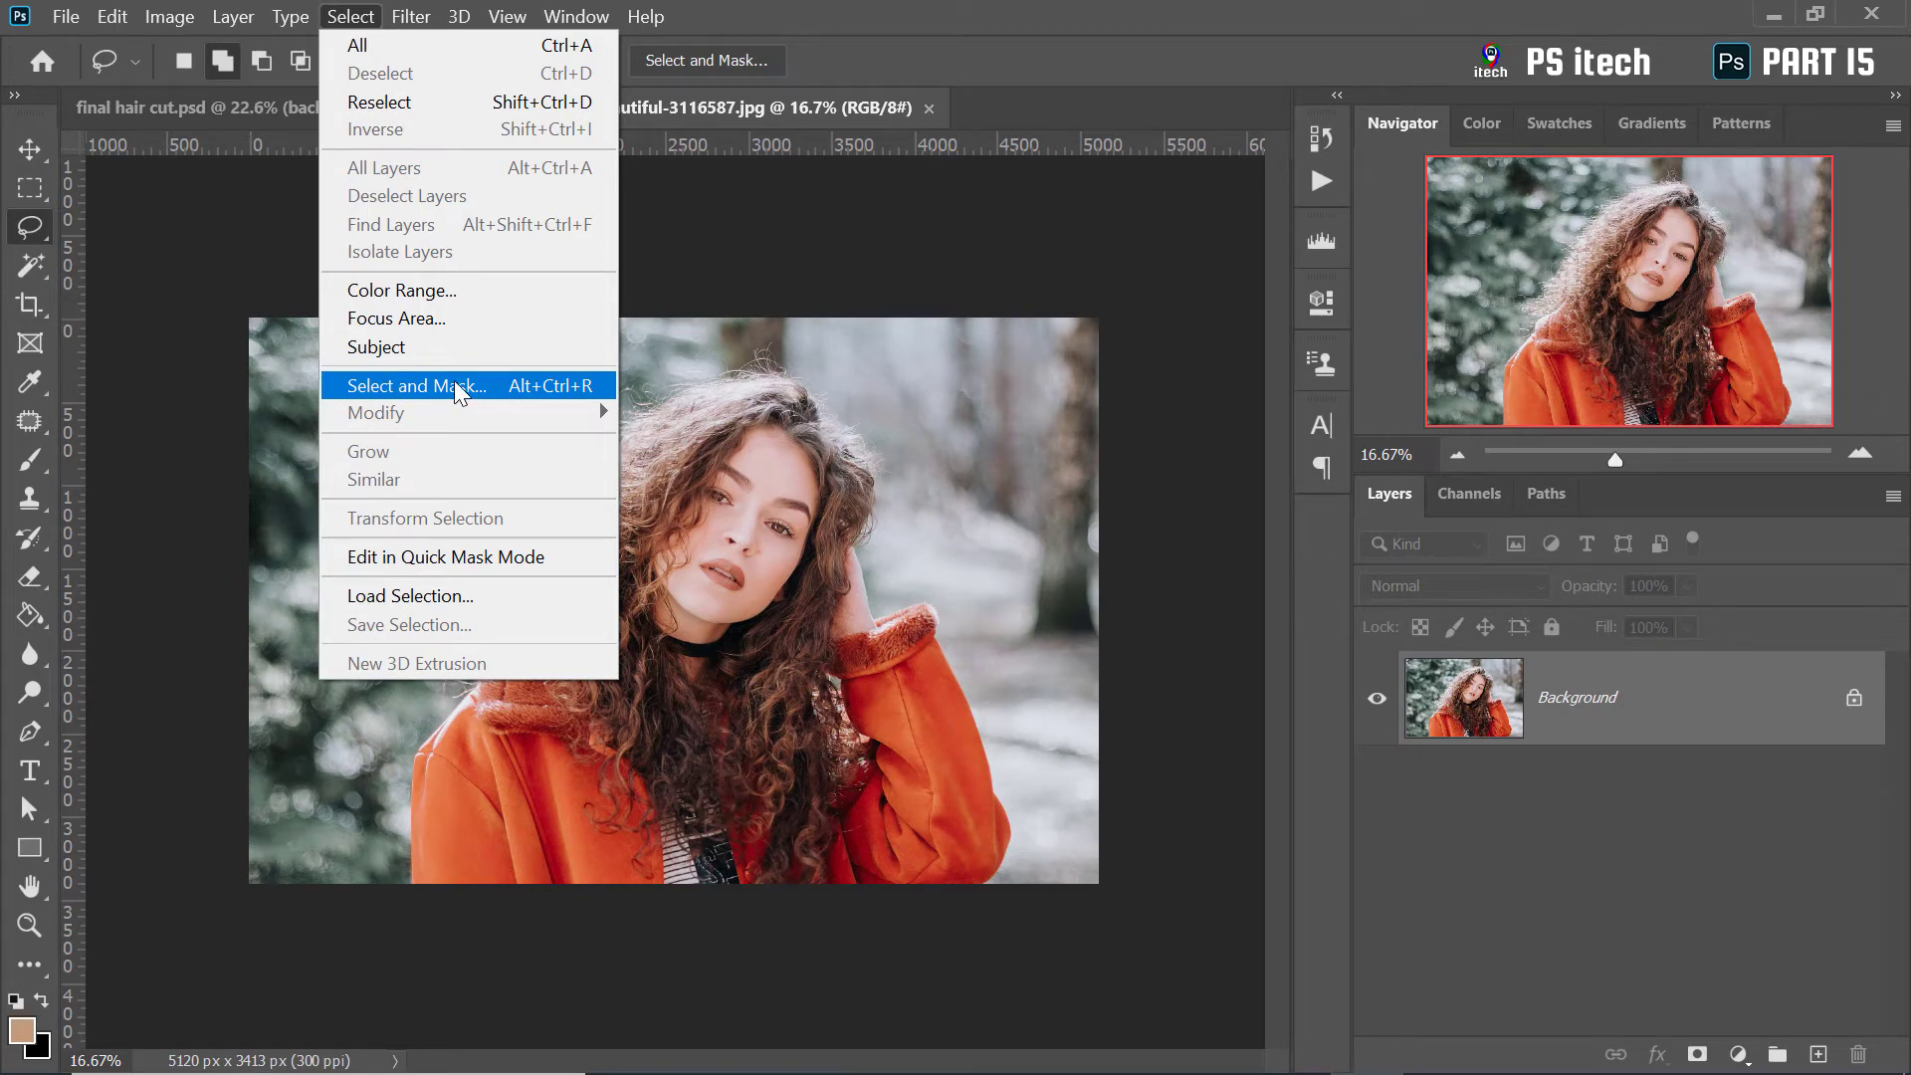
pyautogui.click(458, 386)
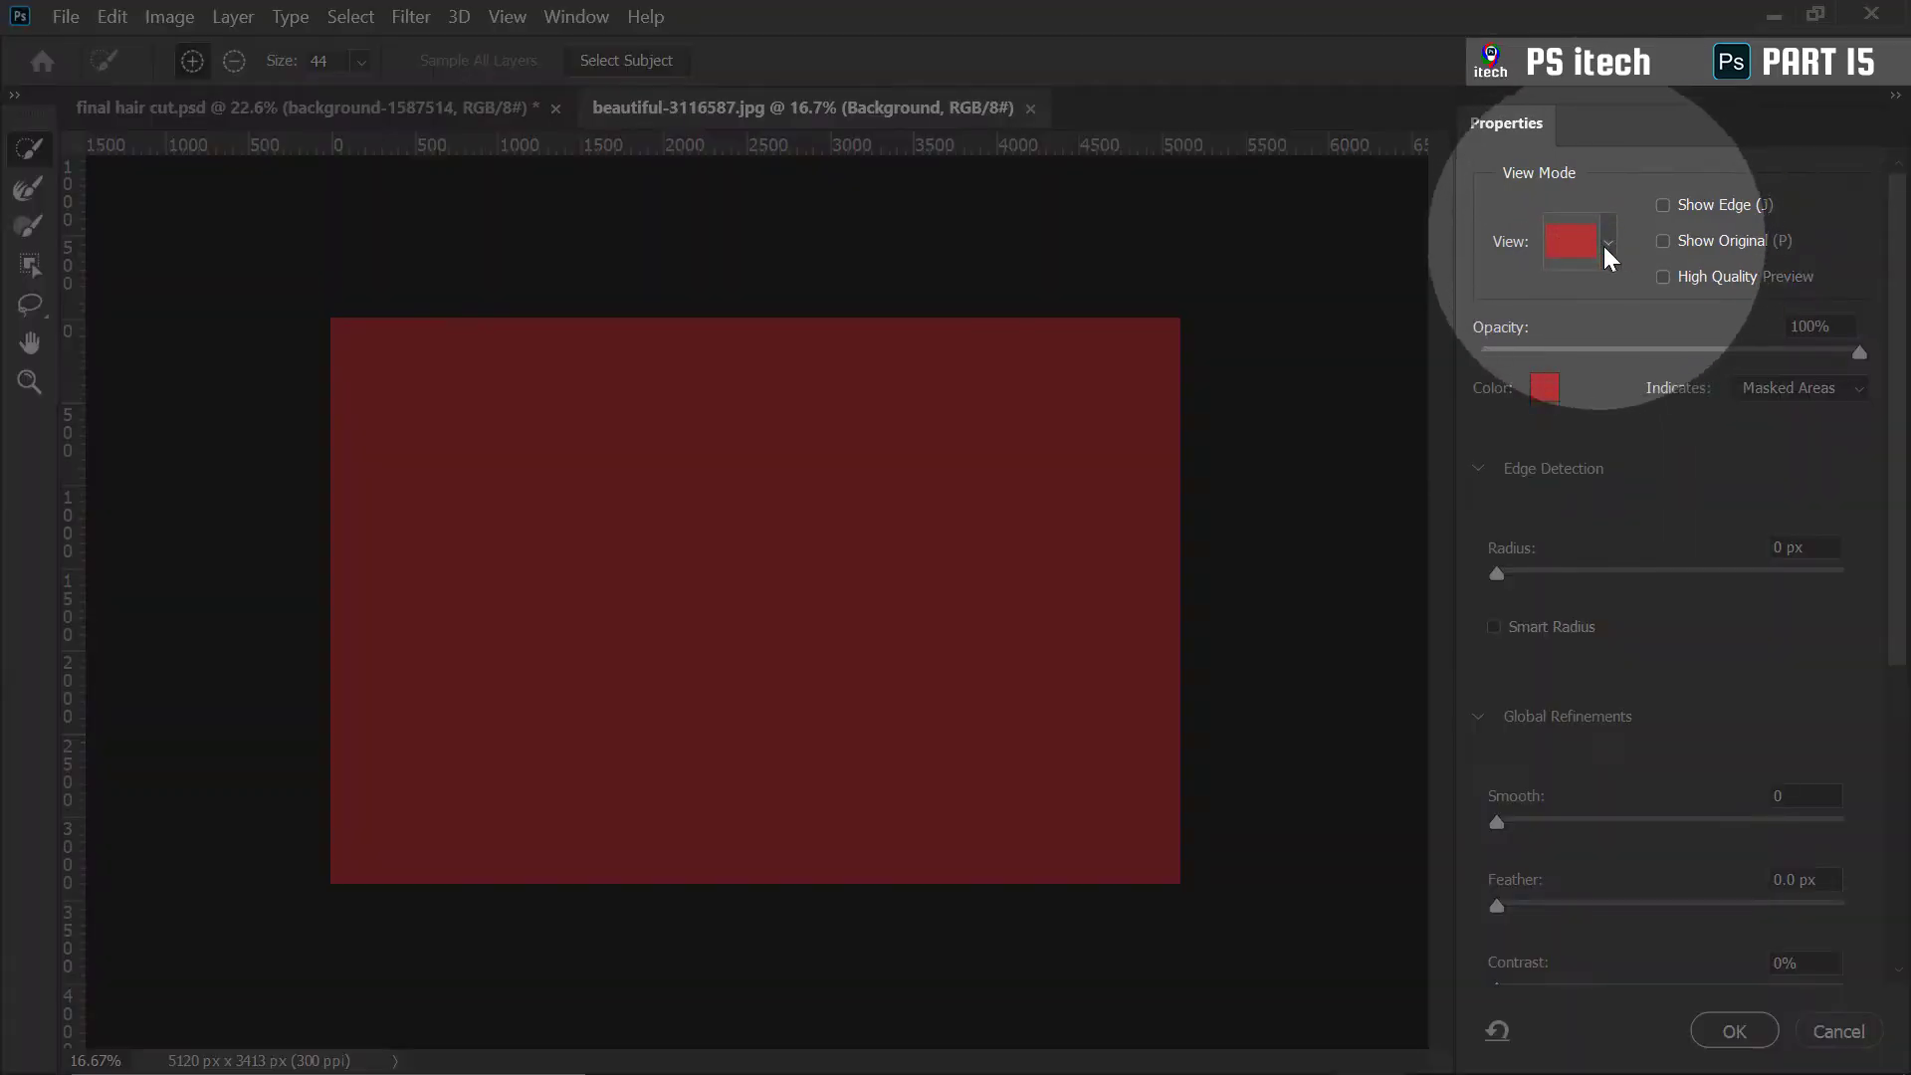
pyautogui.click(1608, 239)
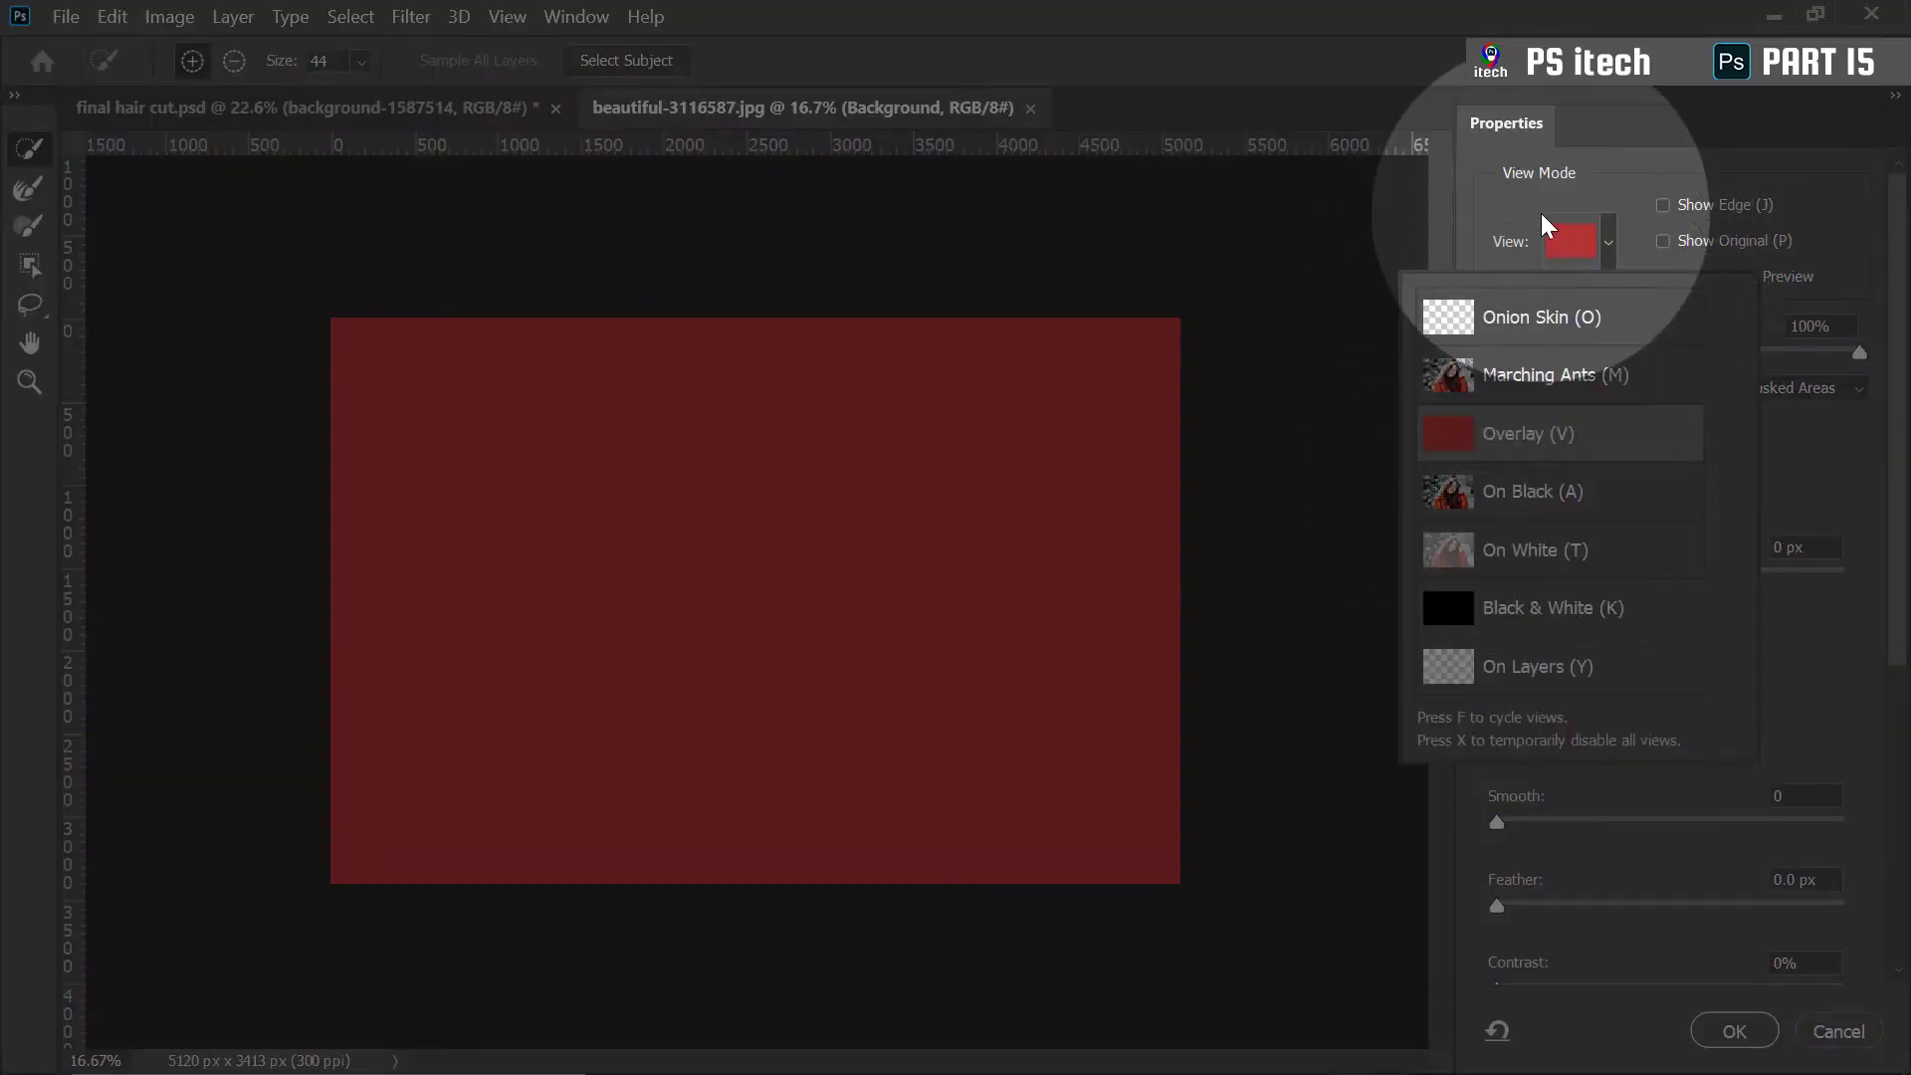
pyautogui.click(1555, 378)
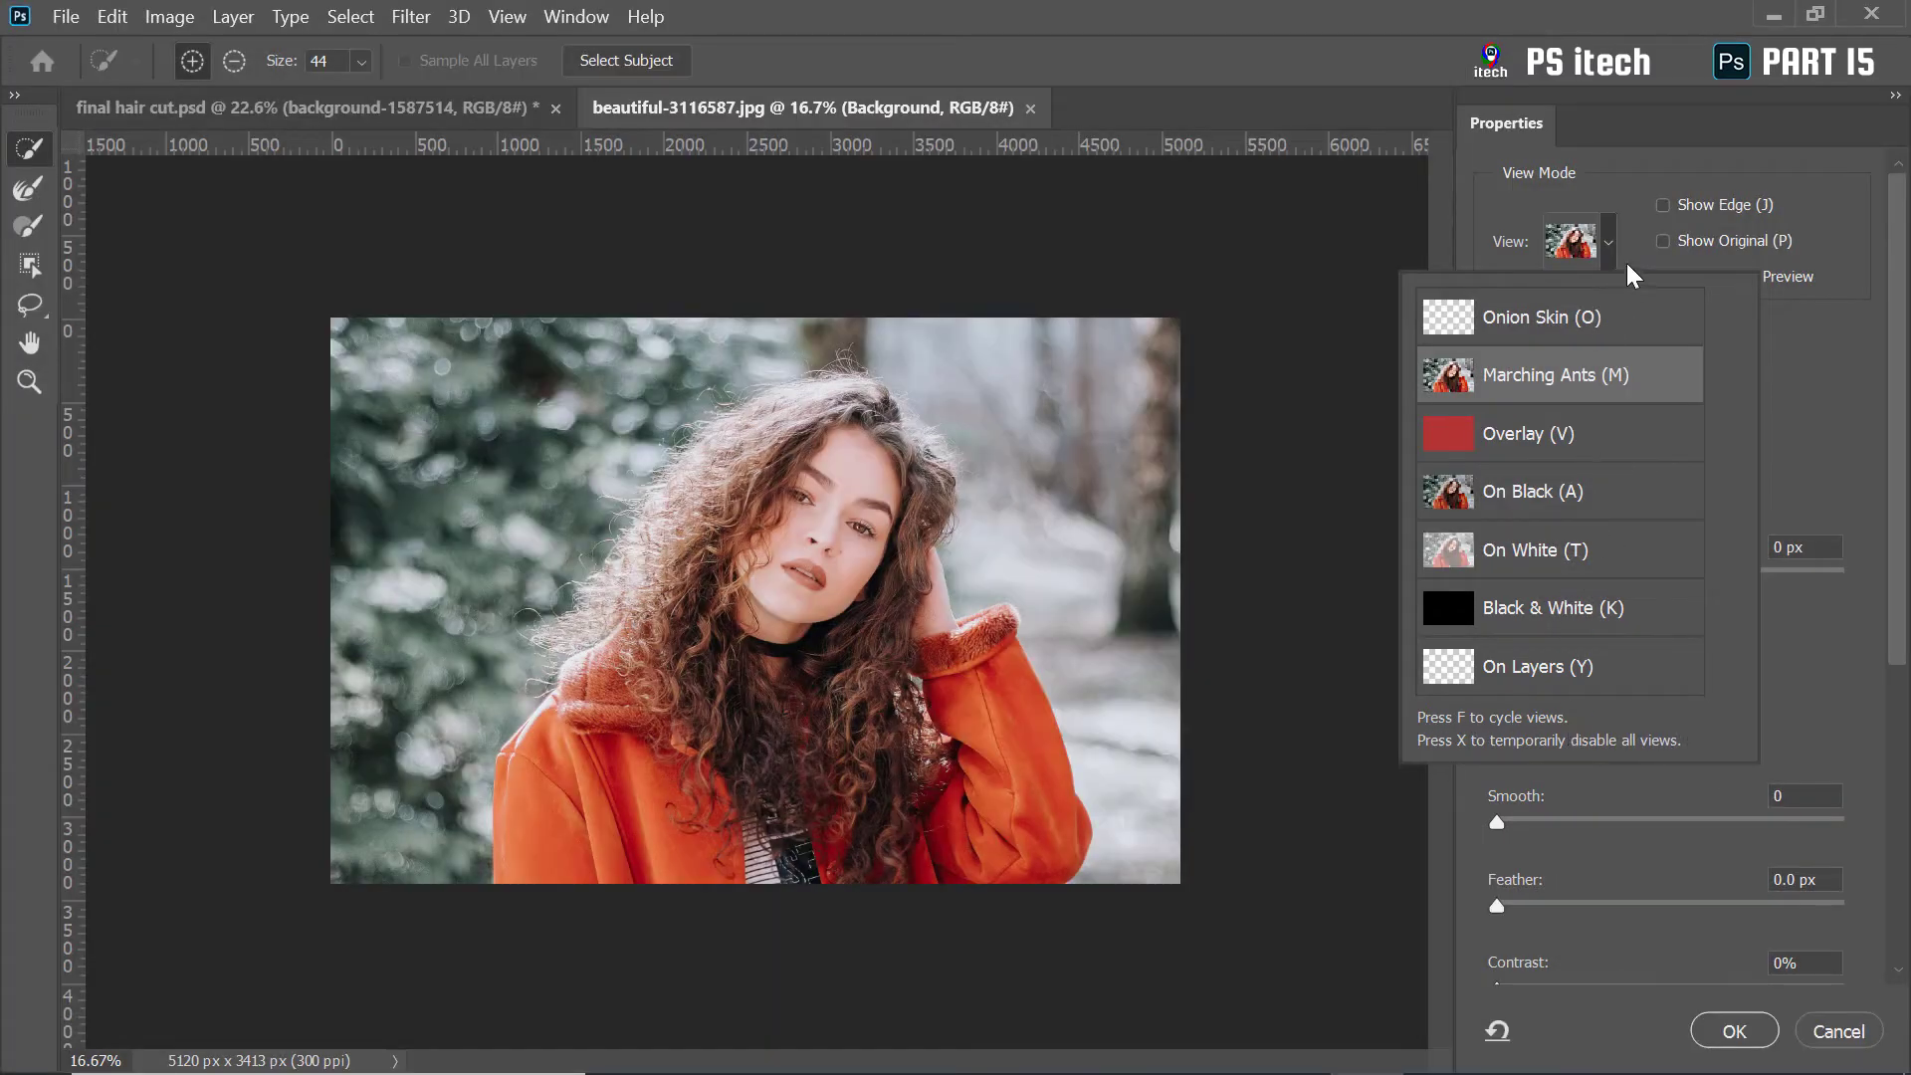
pyautogui.click(1630, 259)
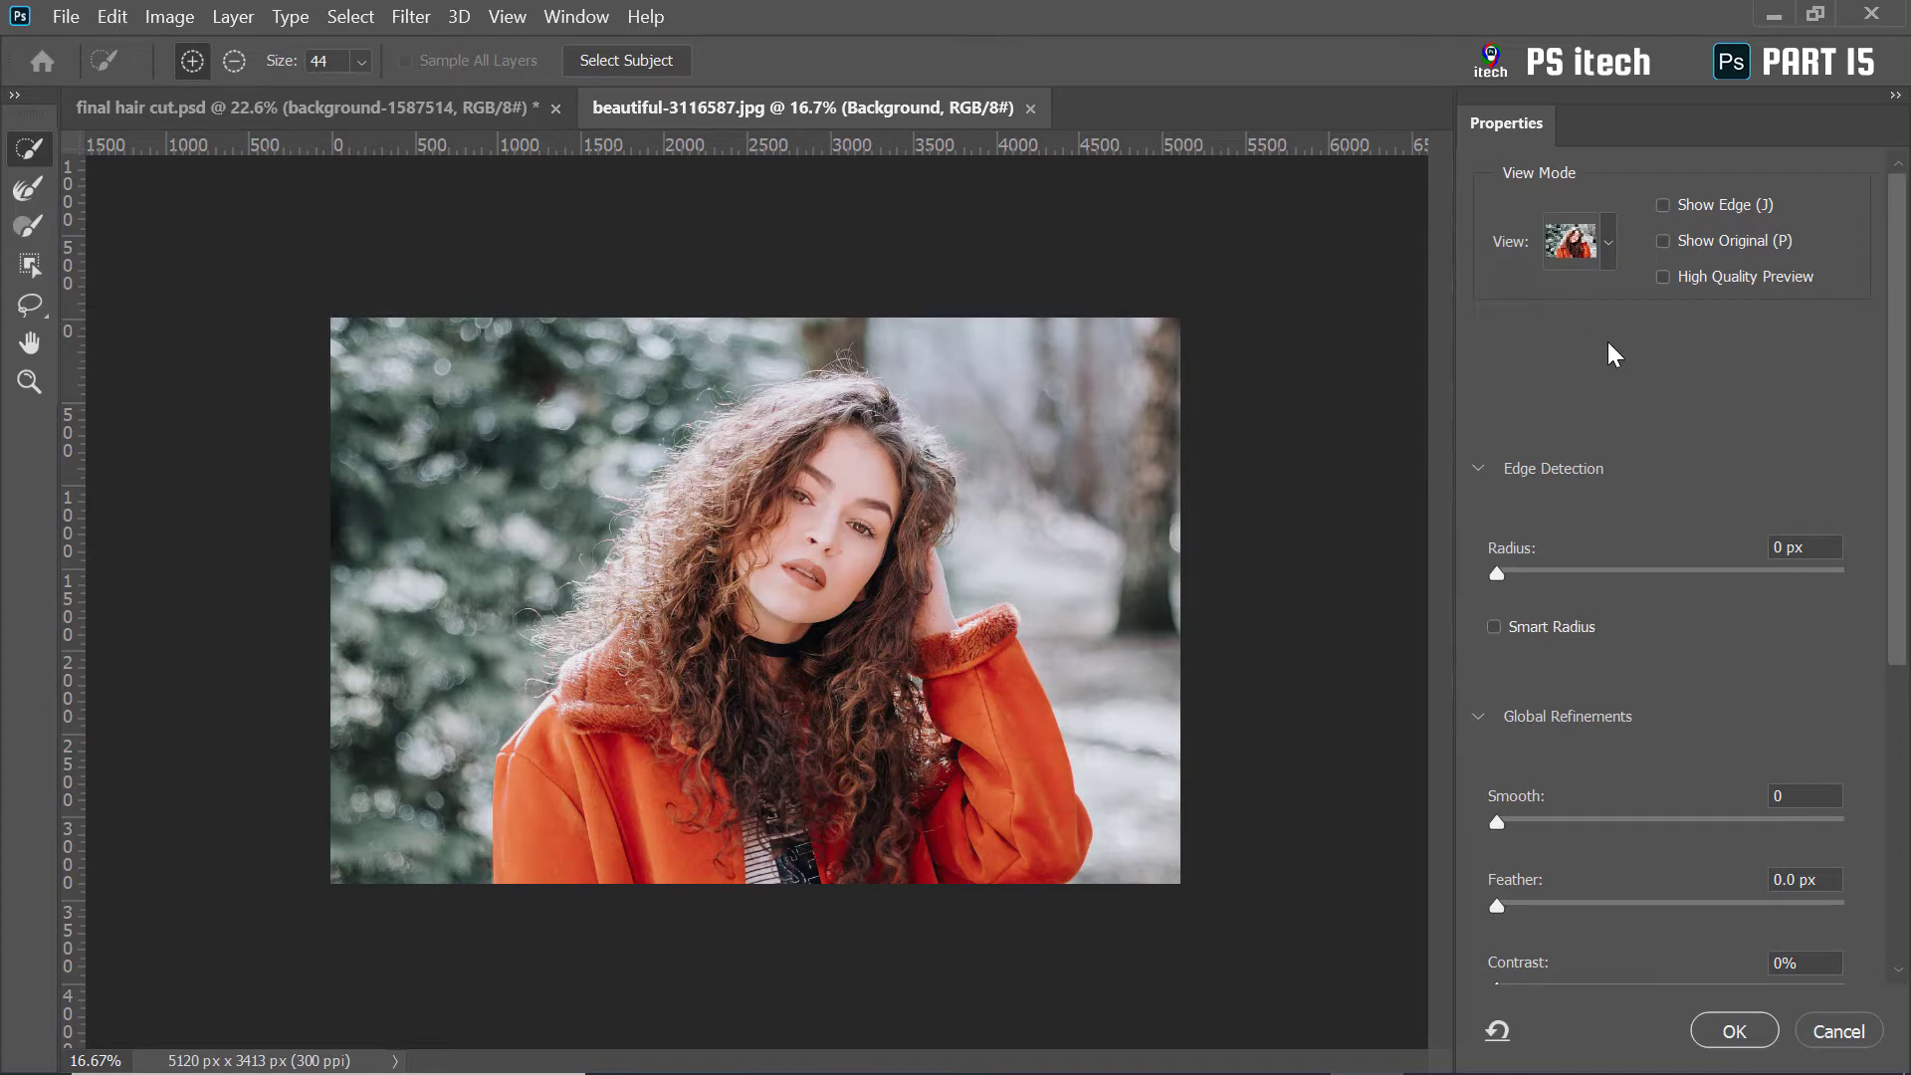
# Cycle through the available view modes to compare them, ending on Marching Ants
pyautogui.press('f')
pyautogui.press('f')
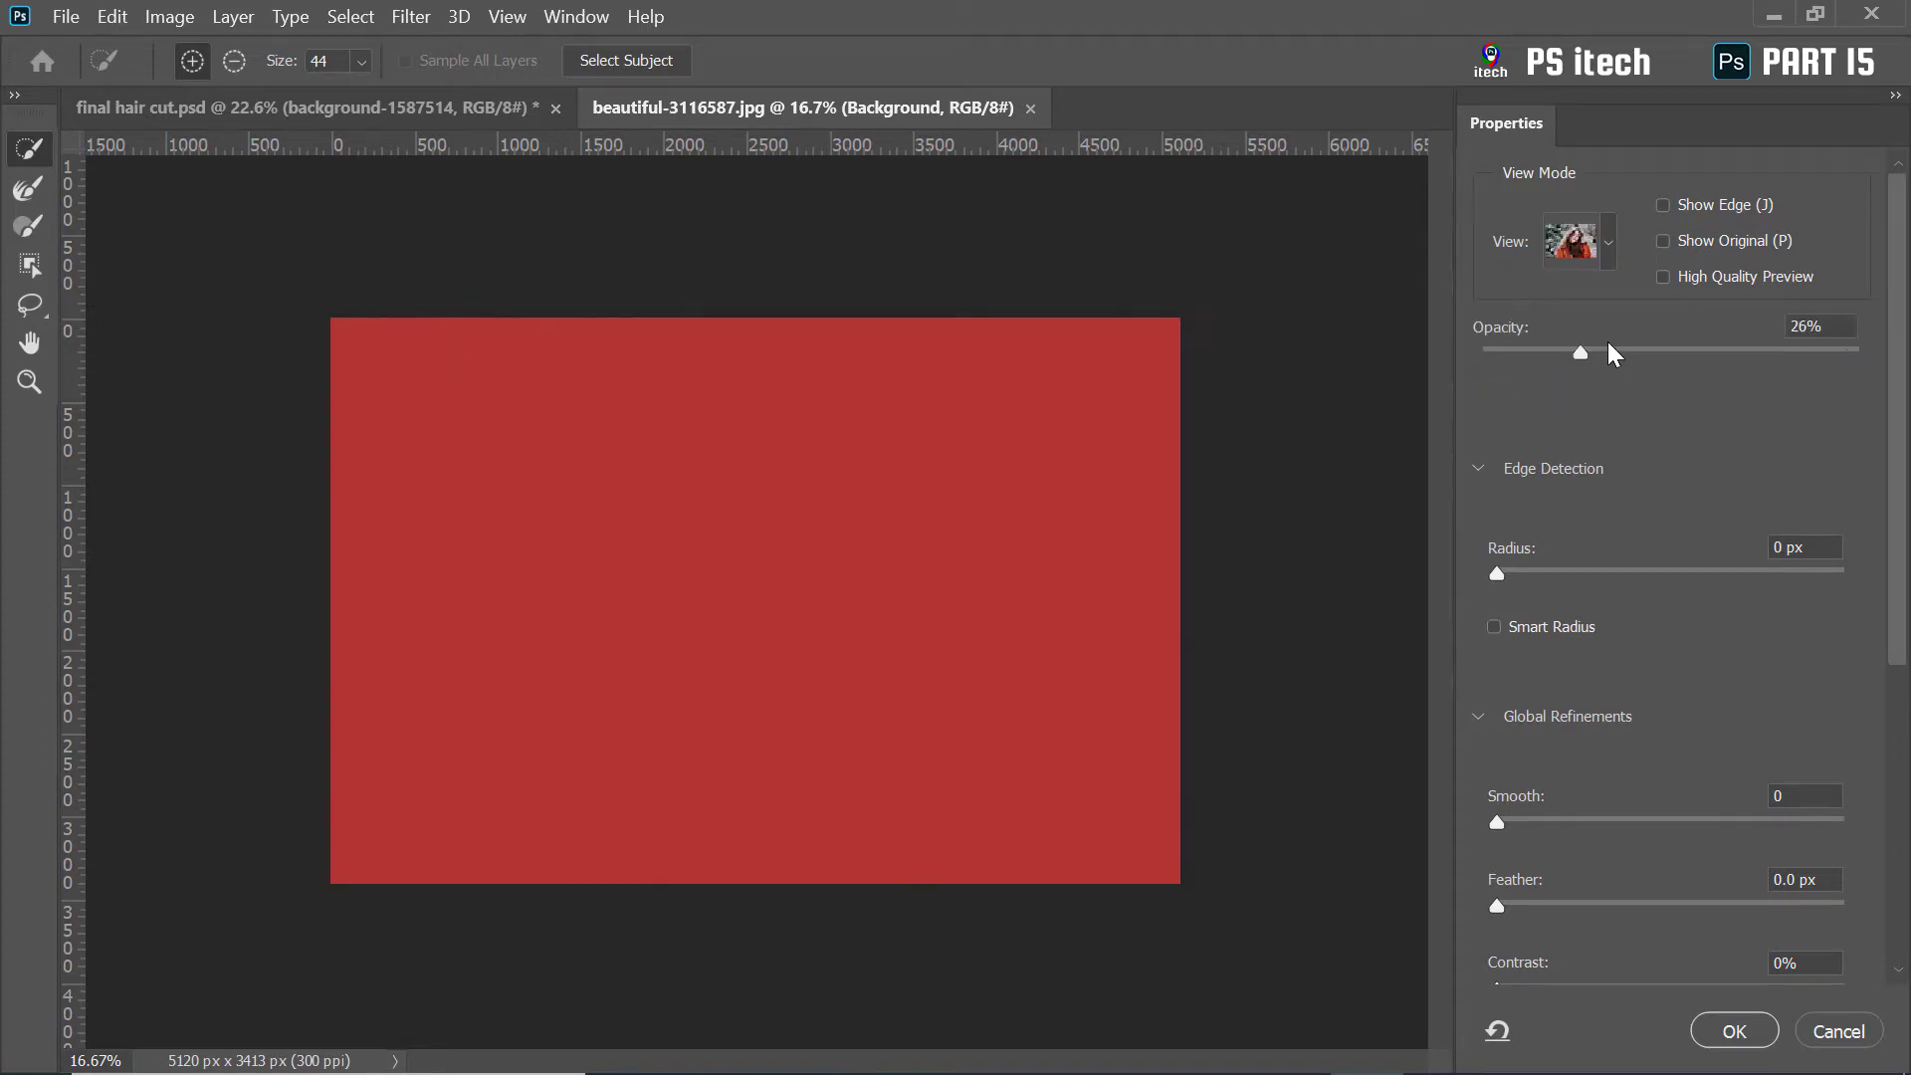
pyautogui.press('f')
pyautogui.press('f')
pyautogui.press('f')
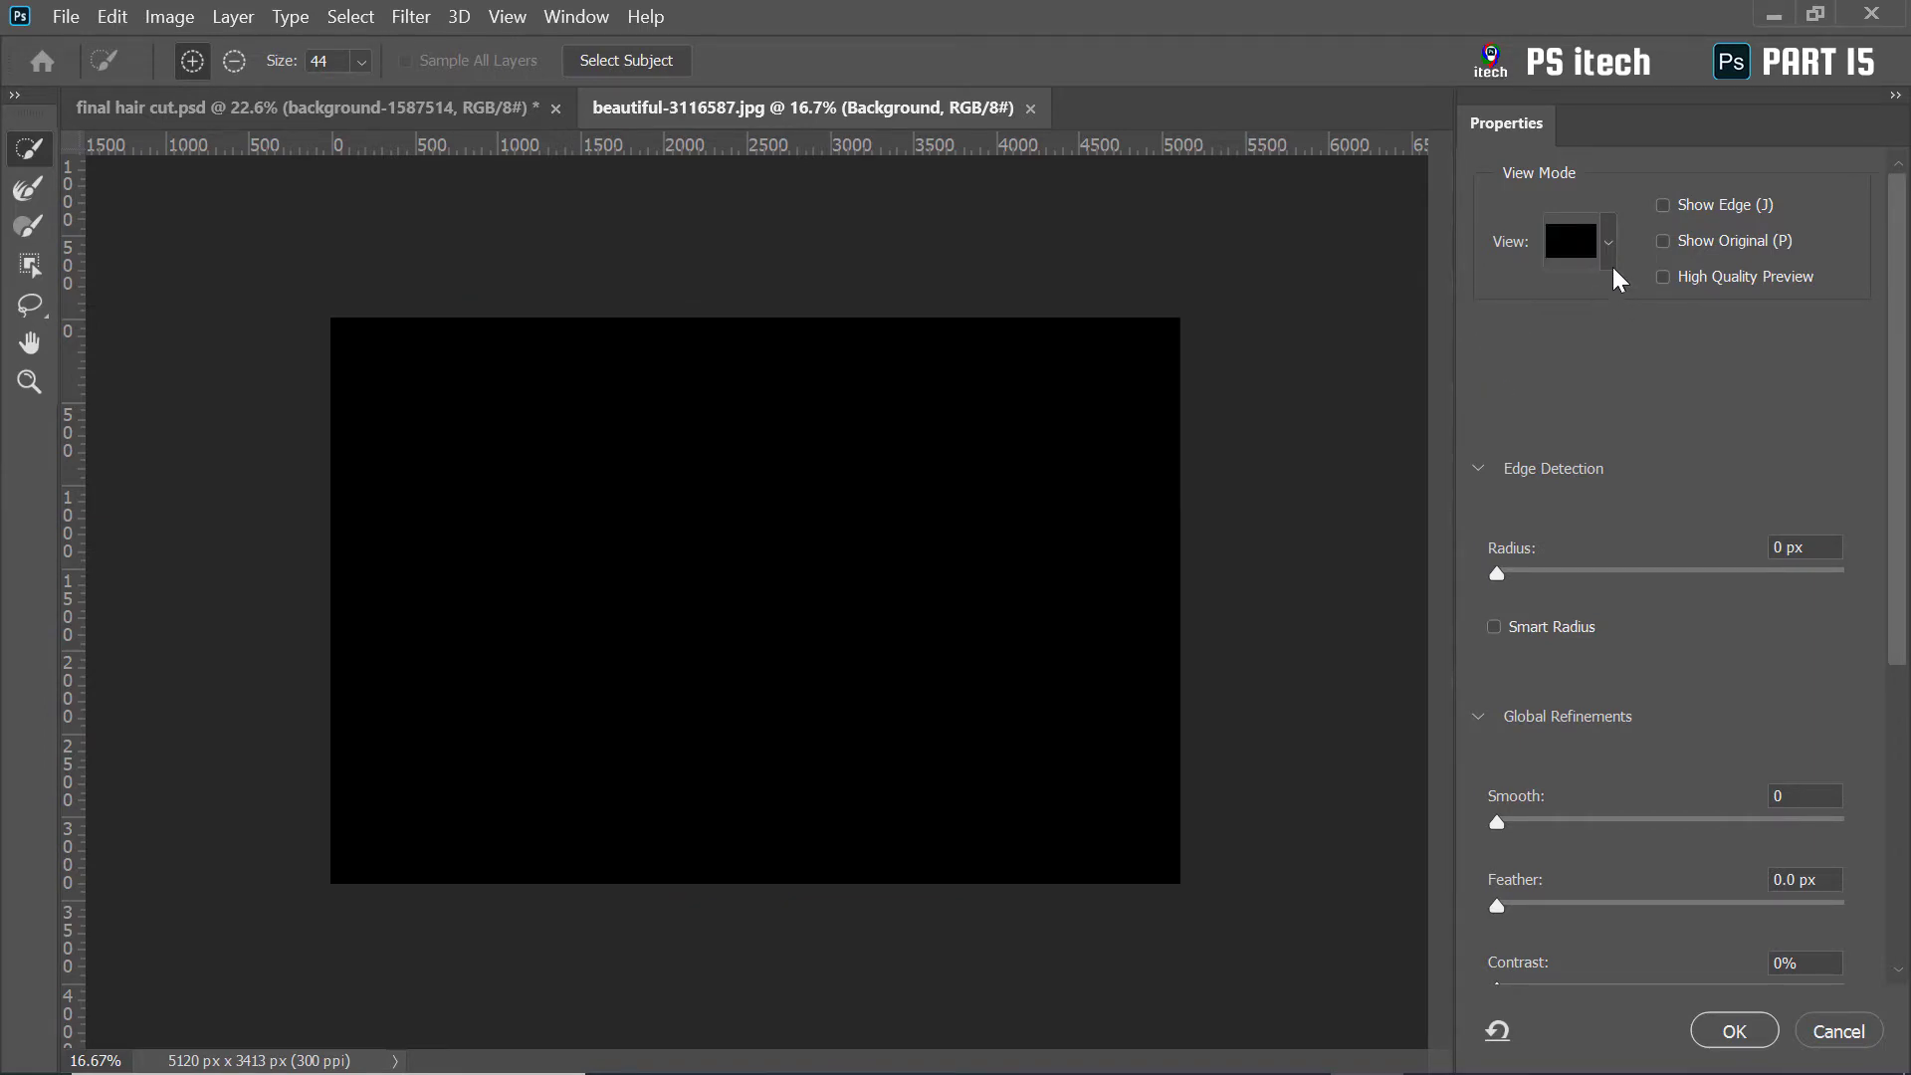
pyautogui.press('f')
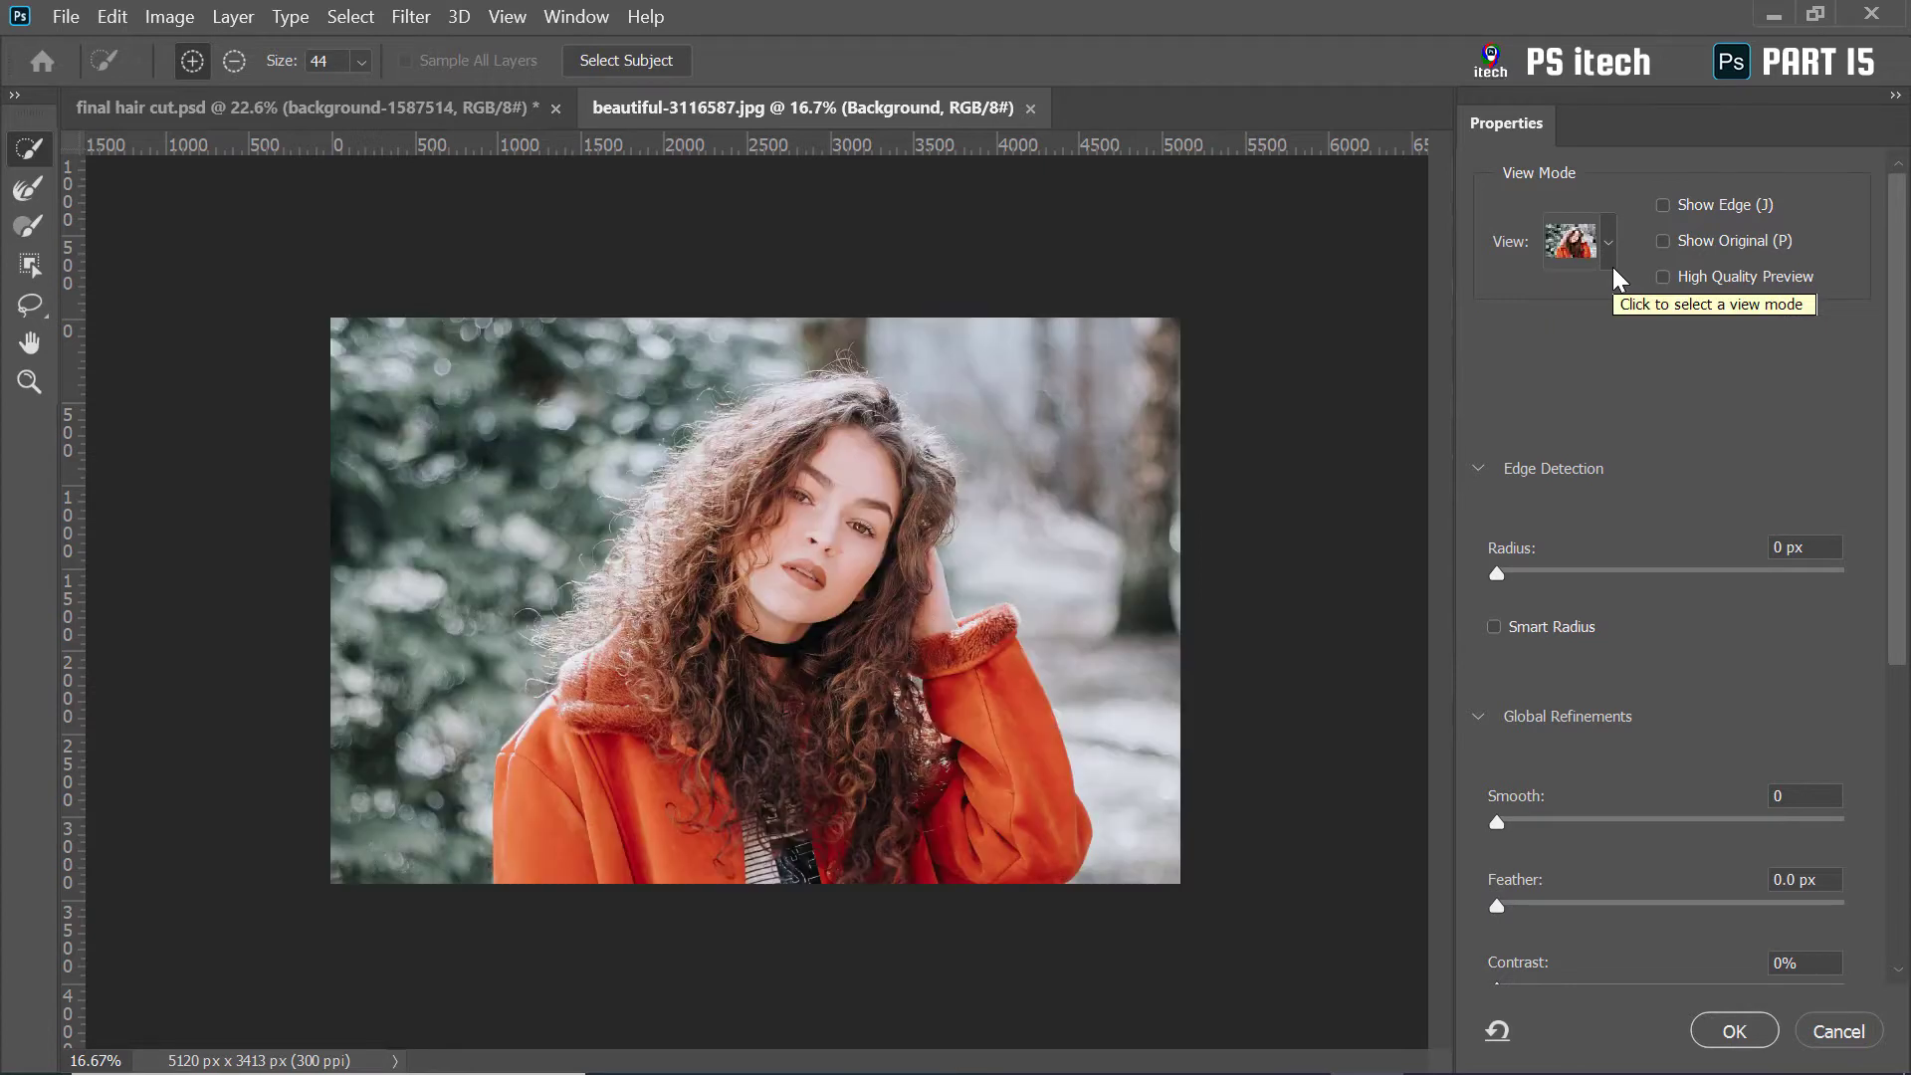
pyautogui.press('f')
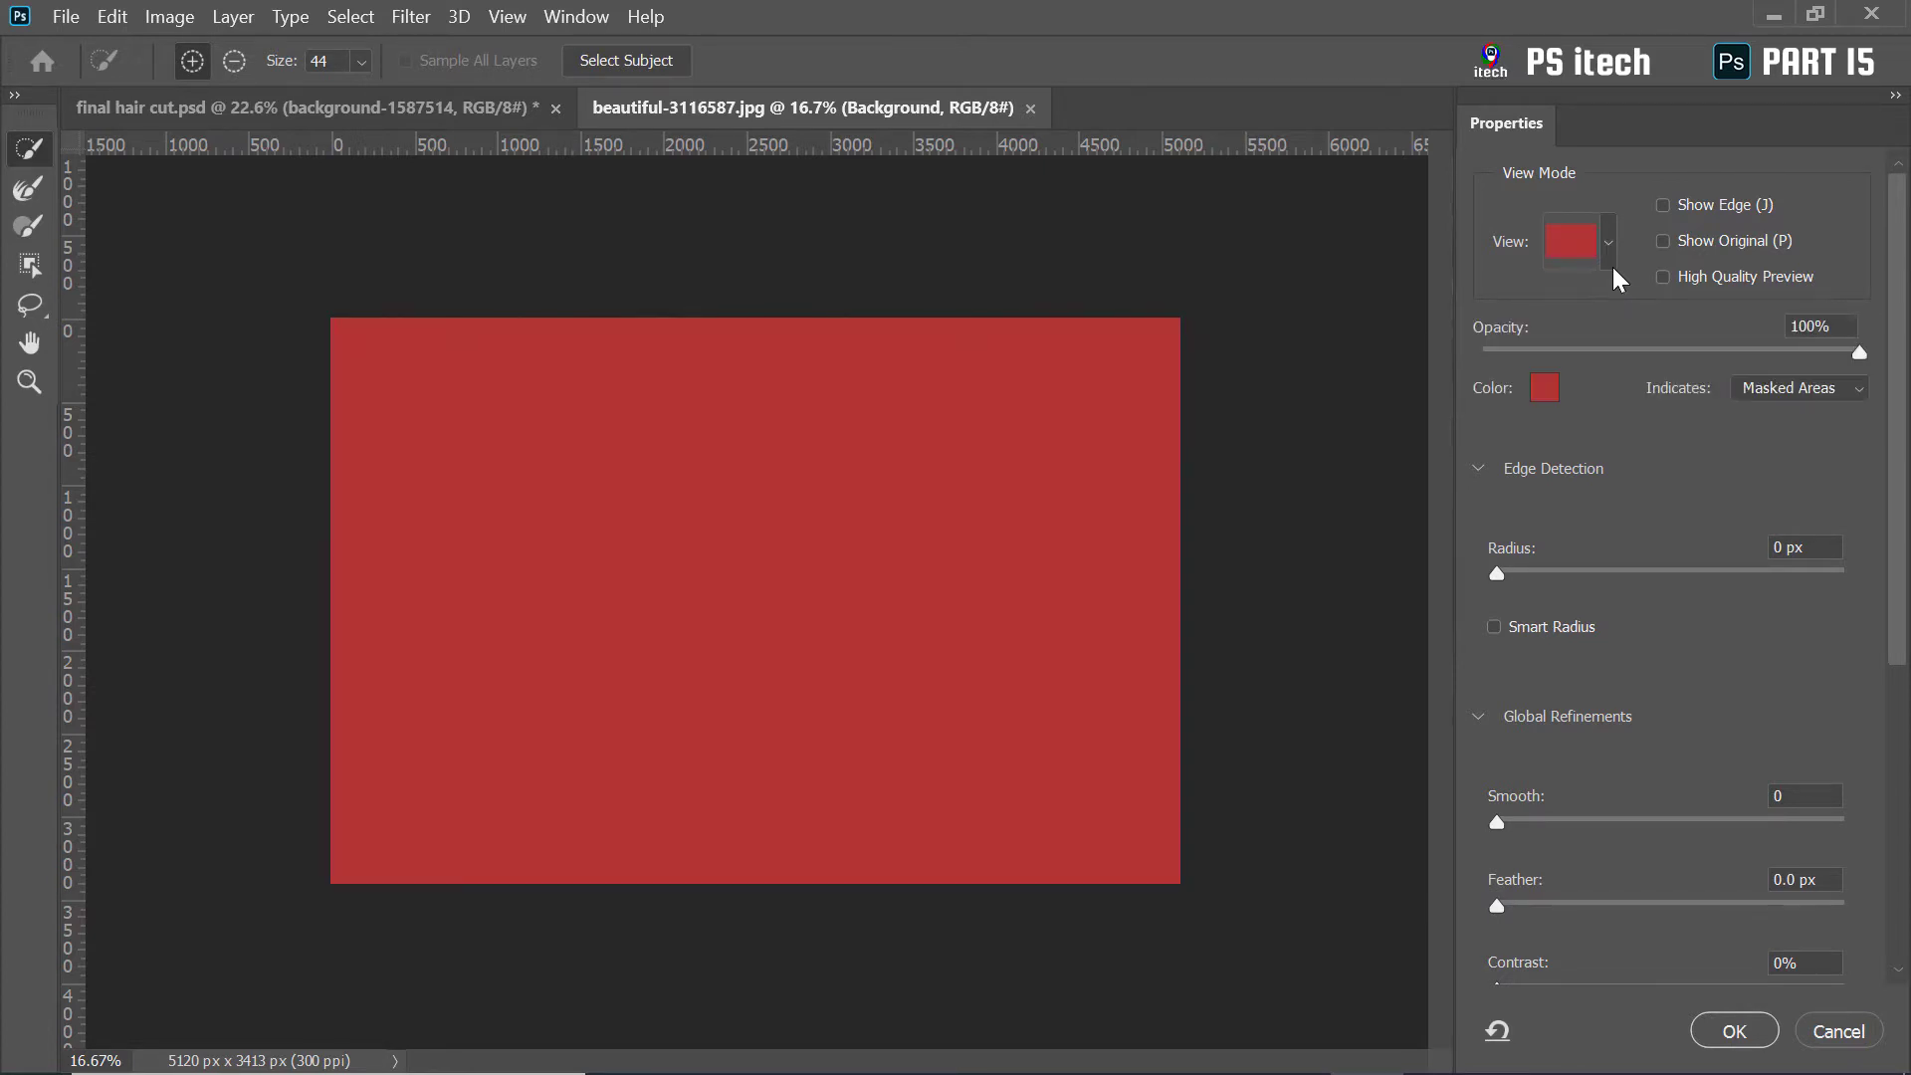
pyautogui.click(1606, 235)
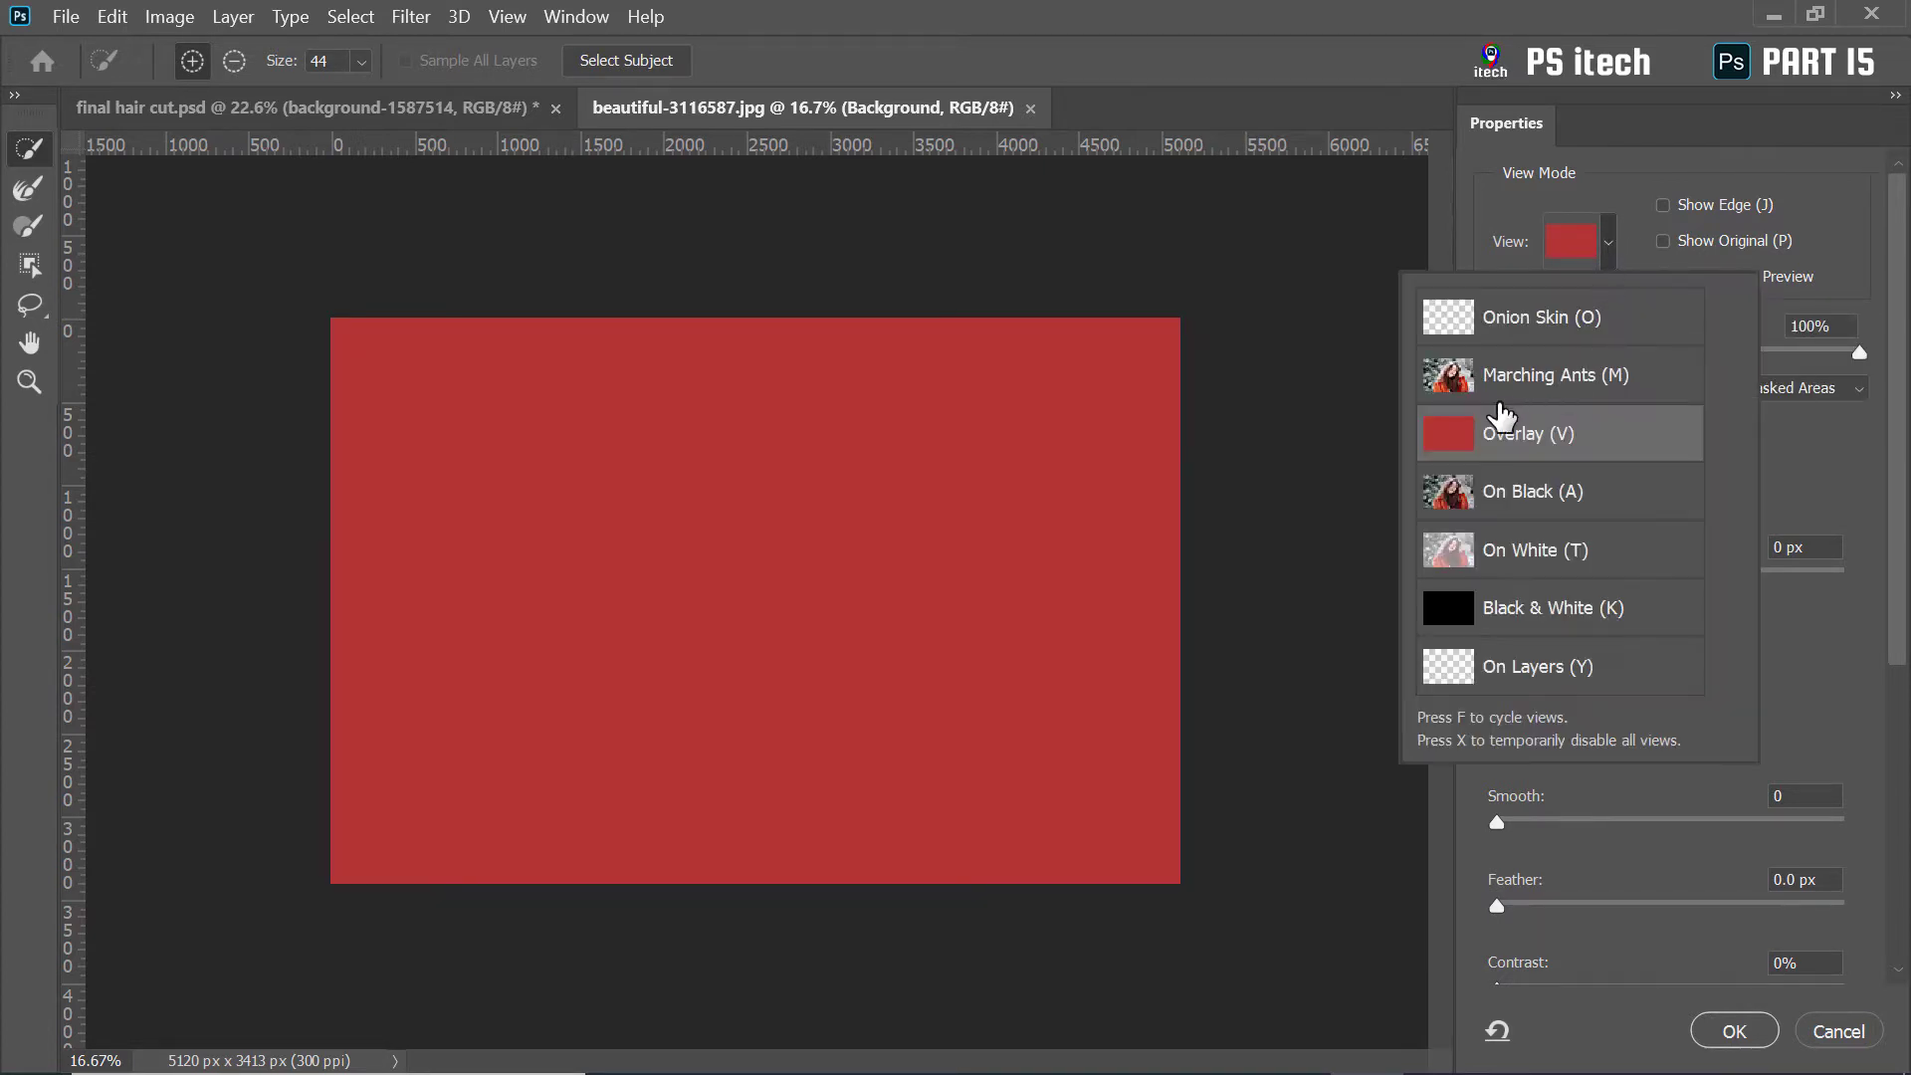
pyautogui.click(1541, 386)
pyautogui.click(1220, 45)
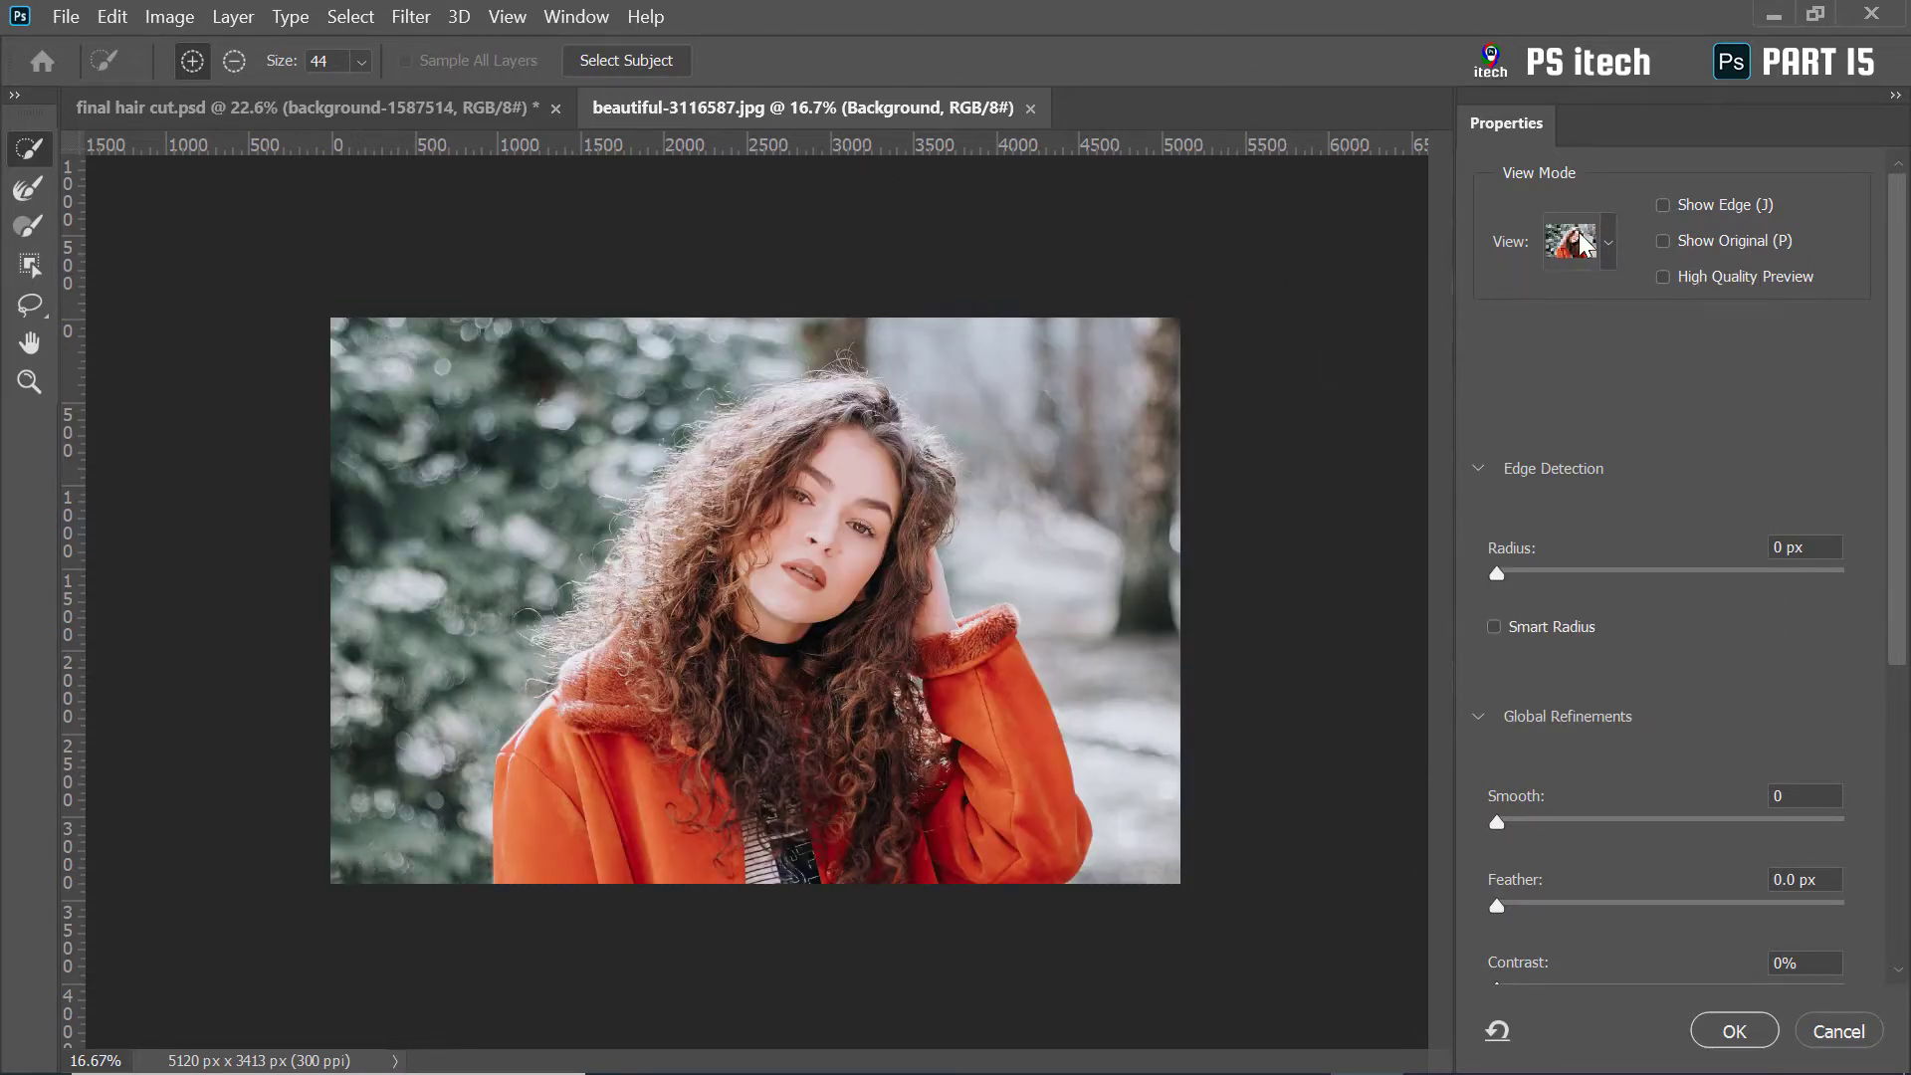
# Switch the view mode to Onion Skin and set its transparency to 0%
pyautogui.click(1606, 249)
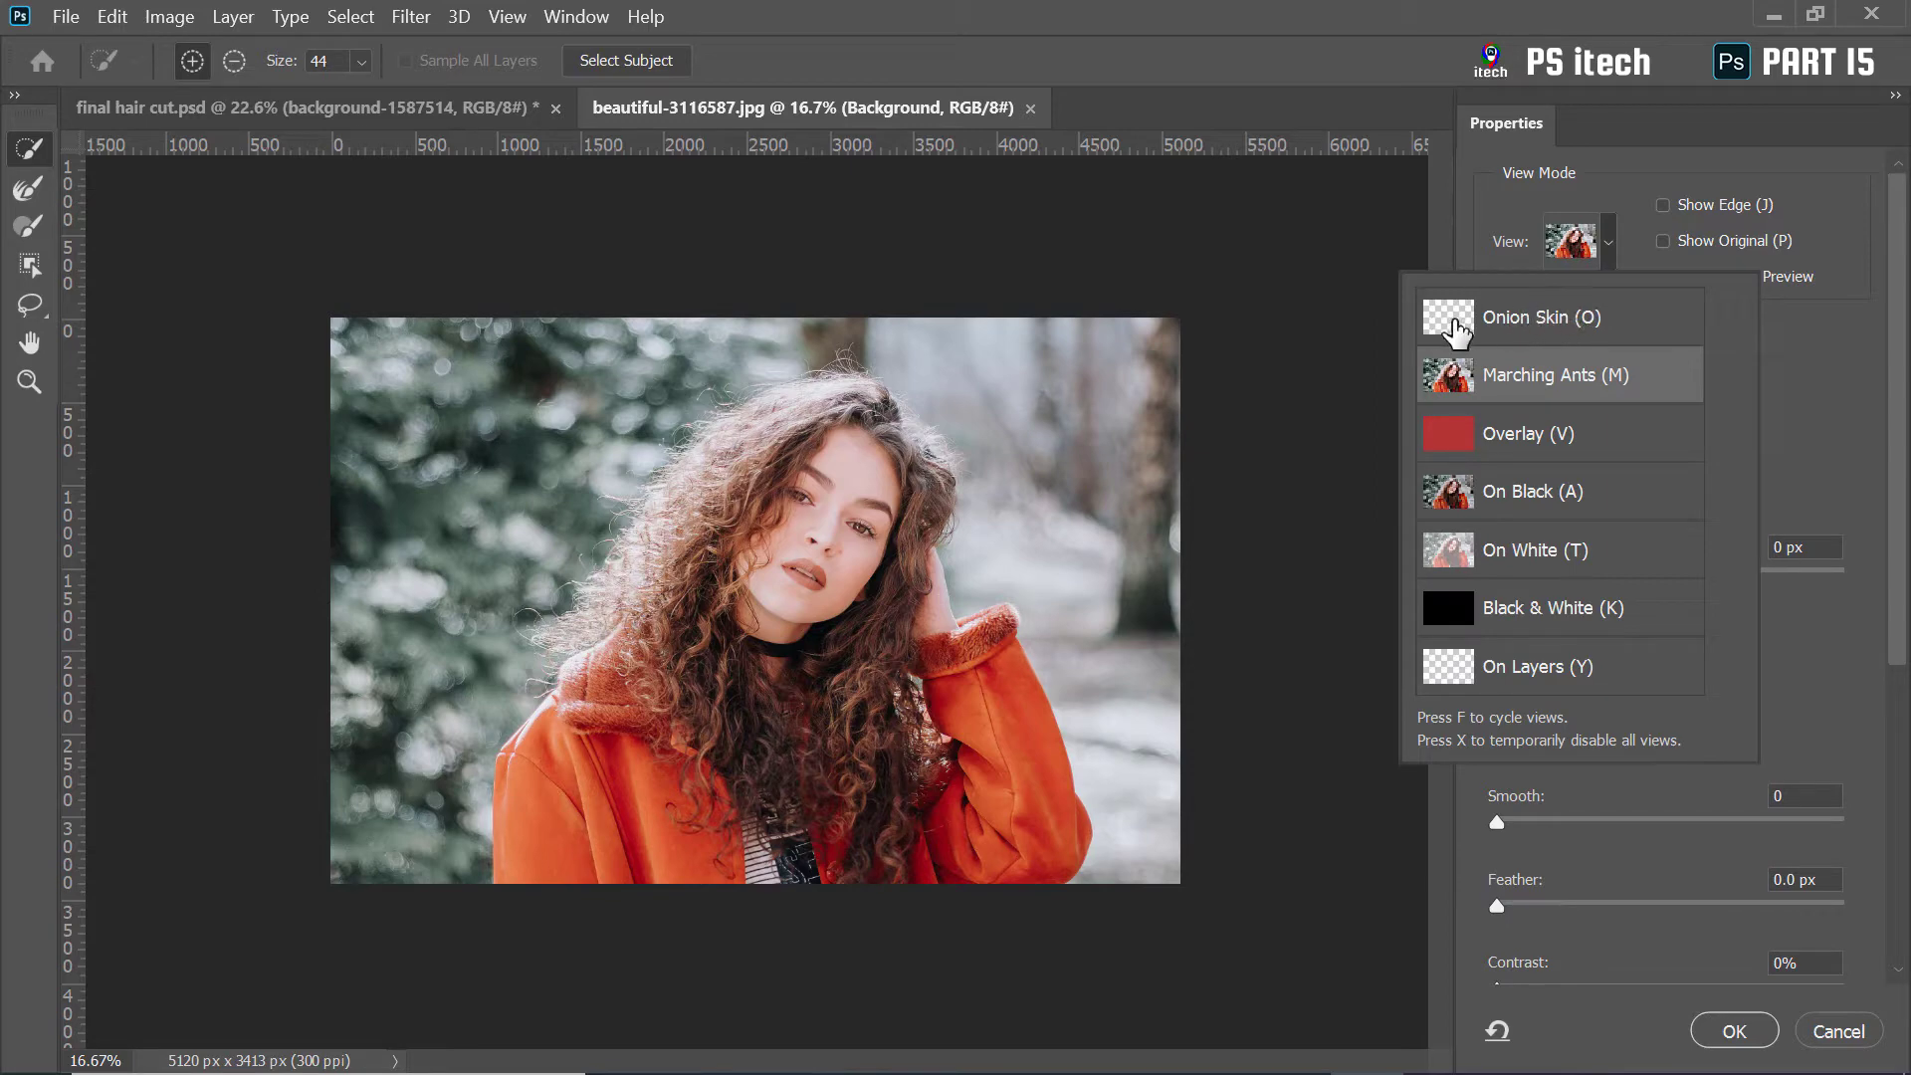
pyautogui.click(1575, 318)
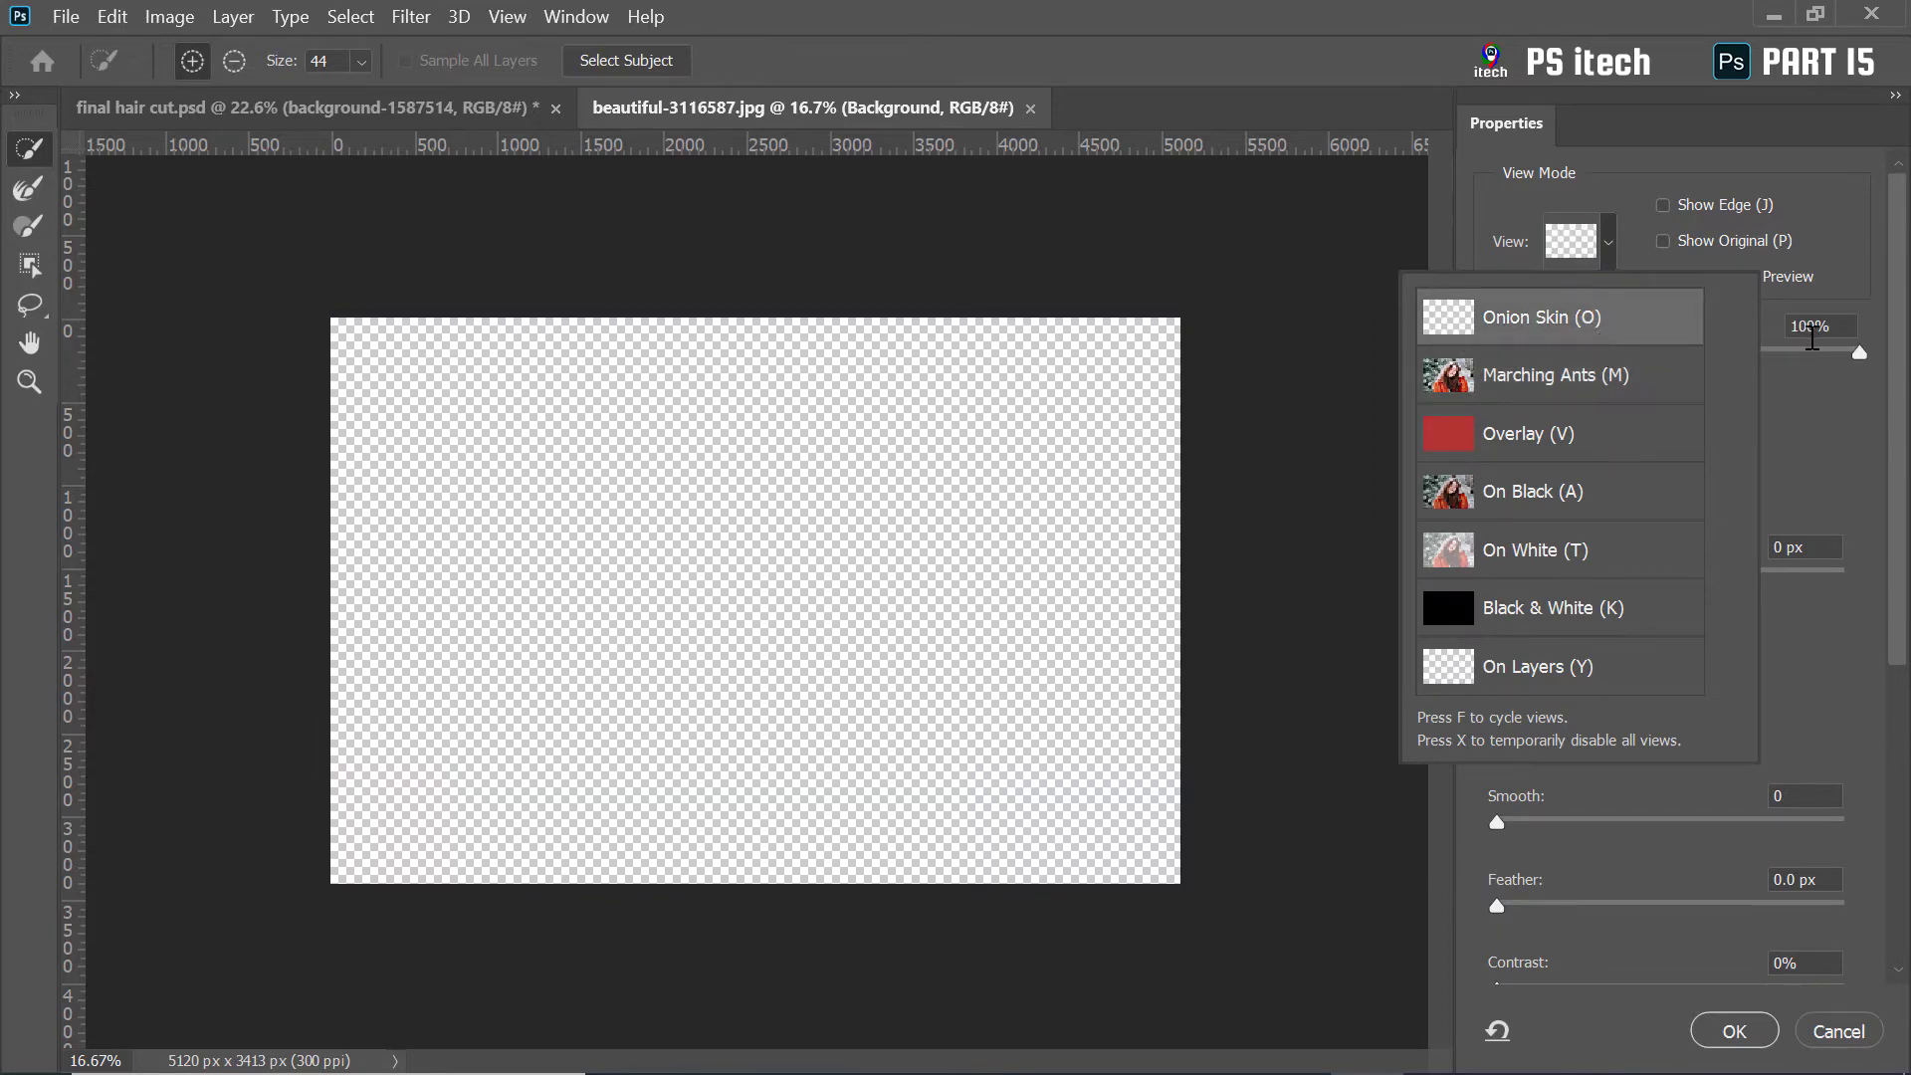
pyautogui.moveTo(1841, 352); pyautogui.dragTo(1401, 355)
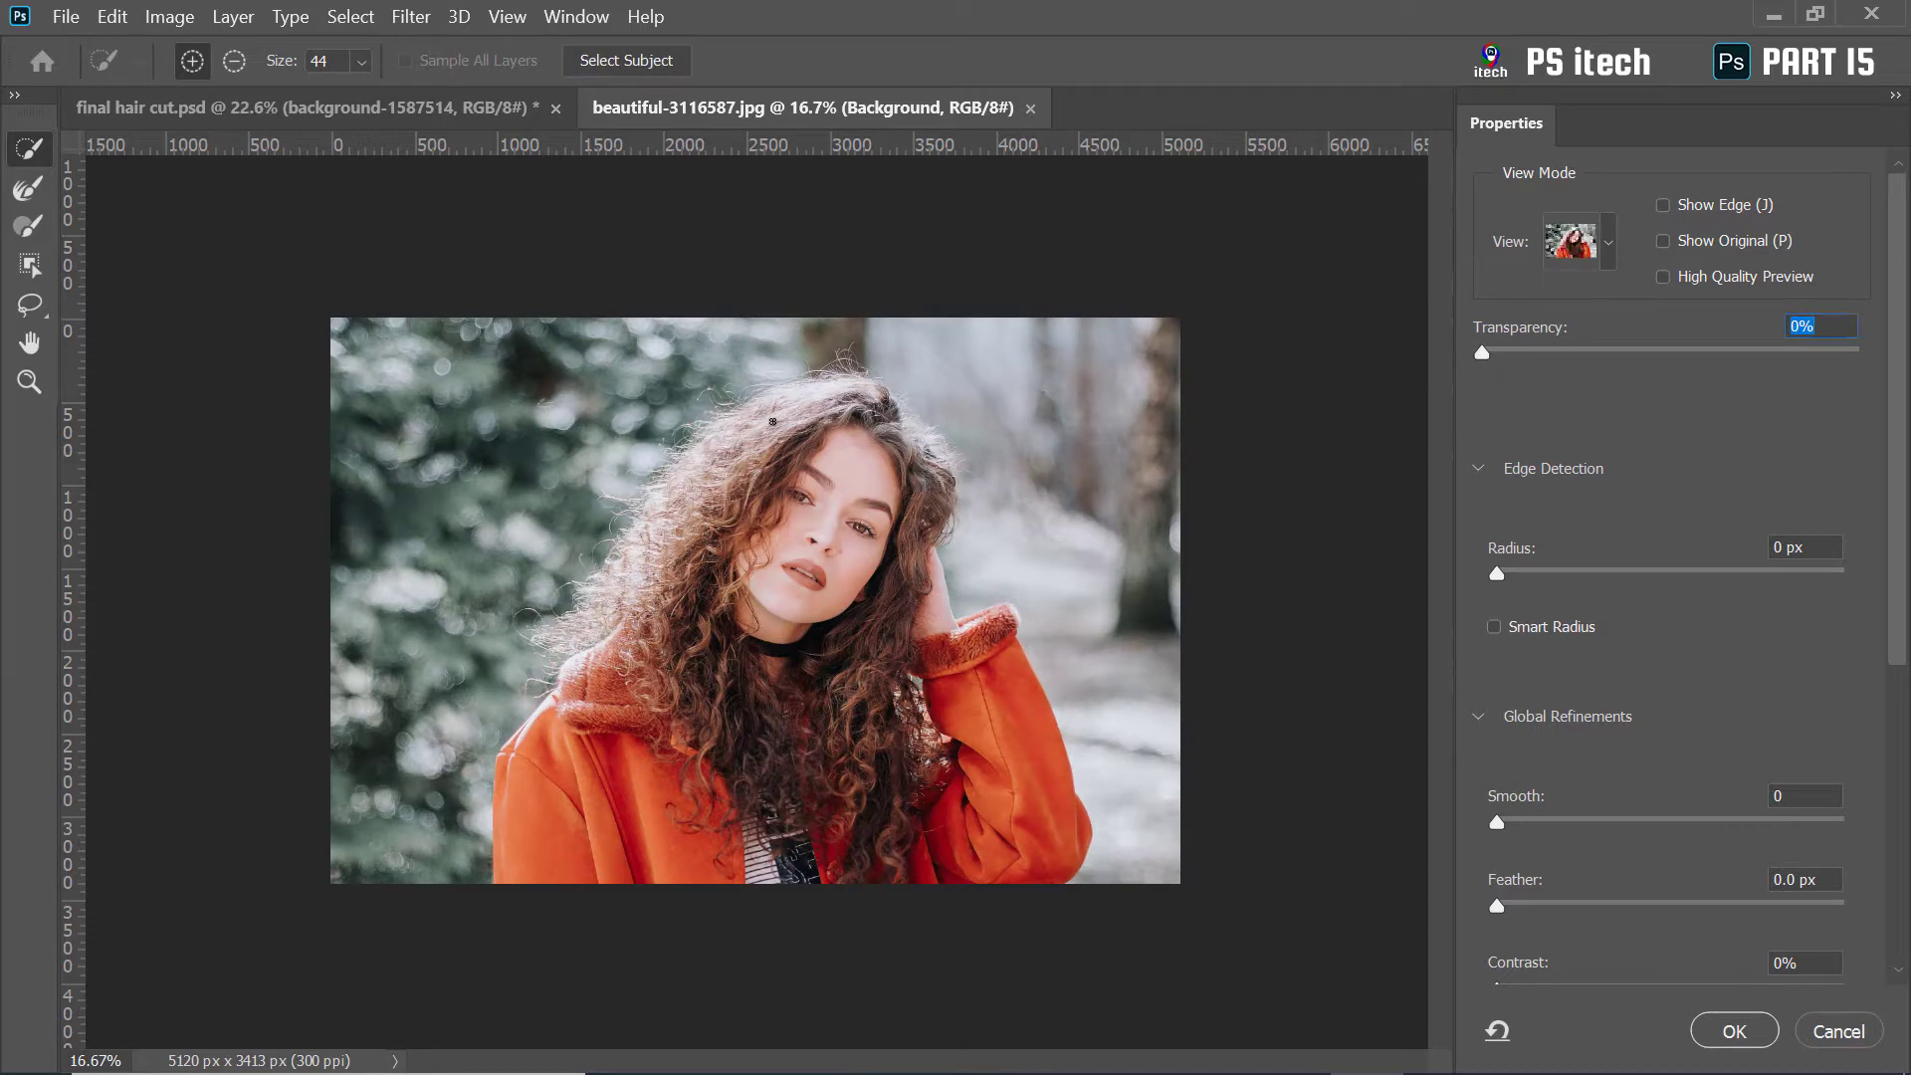
# Draw a rough Lasso selection around the woman and set the Onion Skin transparency to 80%
pyautogui.rightClick(29, 304)
pyautogui.click(120, 299)
pyautogui.moveTo(891, 376)
pyautogui.mouseDown()
pyautogui.moveTo(658, 514)
pyautogui.moveTo(542, 704)
pyautogui.moveTo(555, 813)
pyautogui.moveTo(634, 858)
pyautogui.moveTo(879, 856)
pyautogui.moveTo(1060, 822)
pyautogui.moveTo(1078, 750)
pyautogui.moveTo(975, 537)
pyautogui.moveTo(844, 466)
pyautogui.mouseUp()
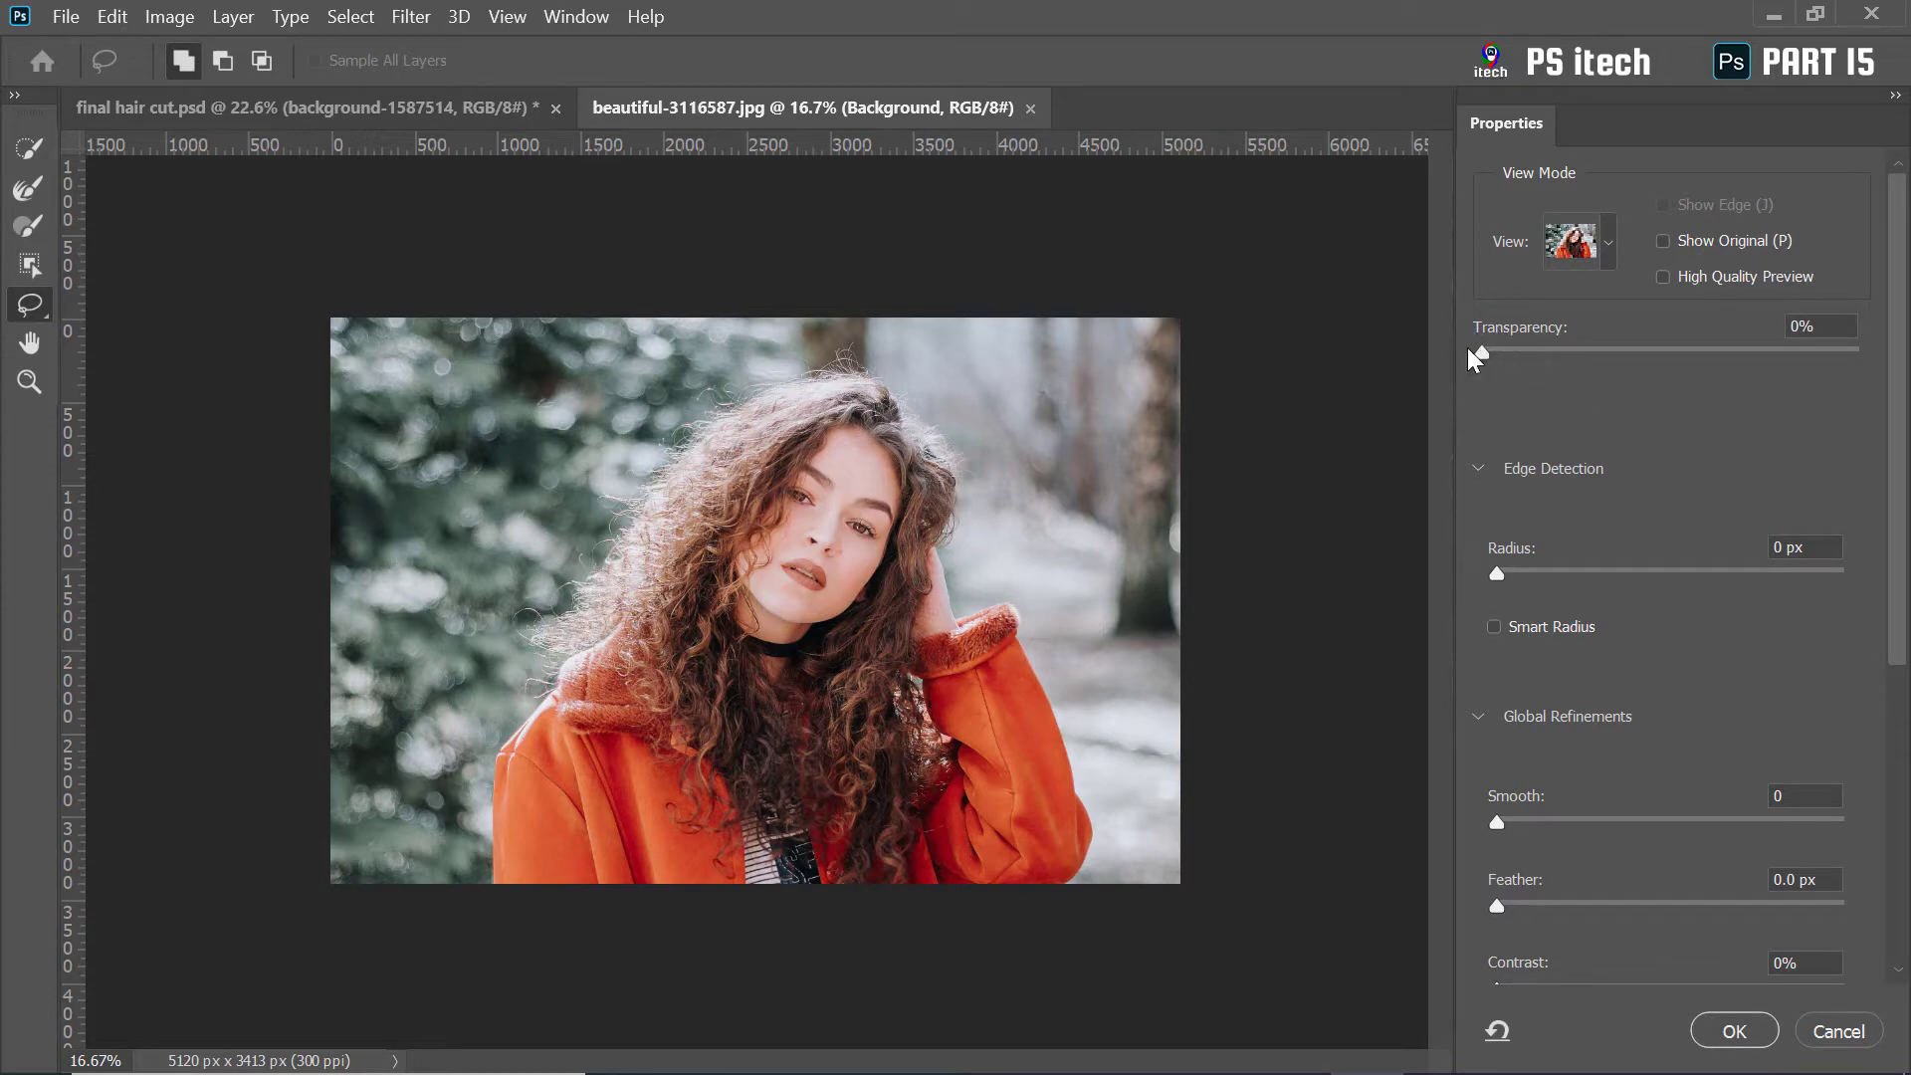
pyautogui.moveTo(1480, 354); pyautogui.dragTo(1785, 350)
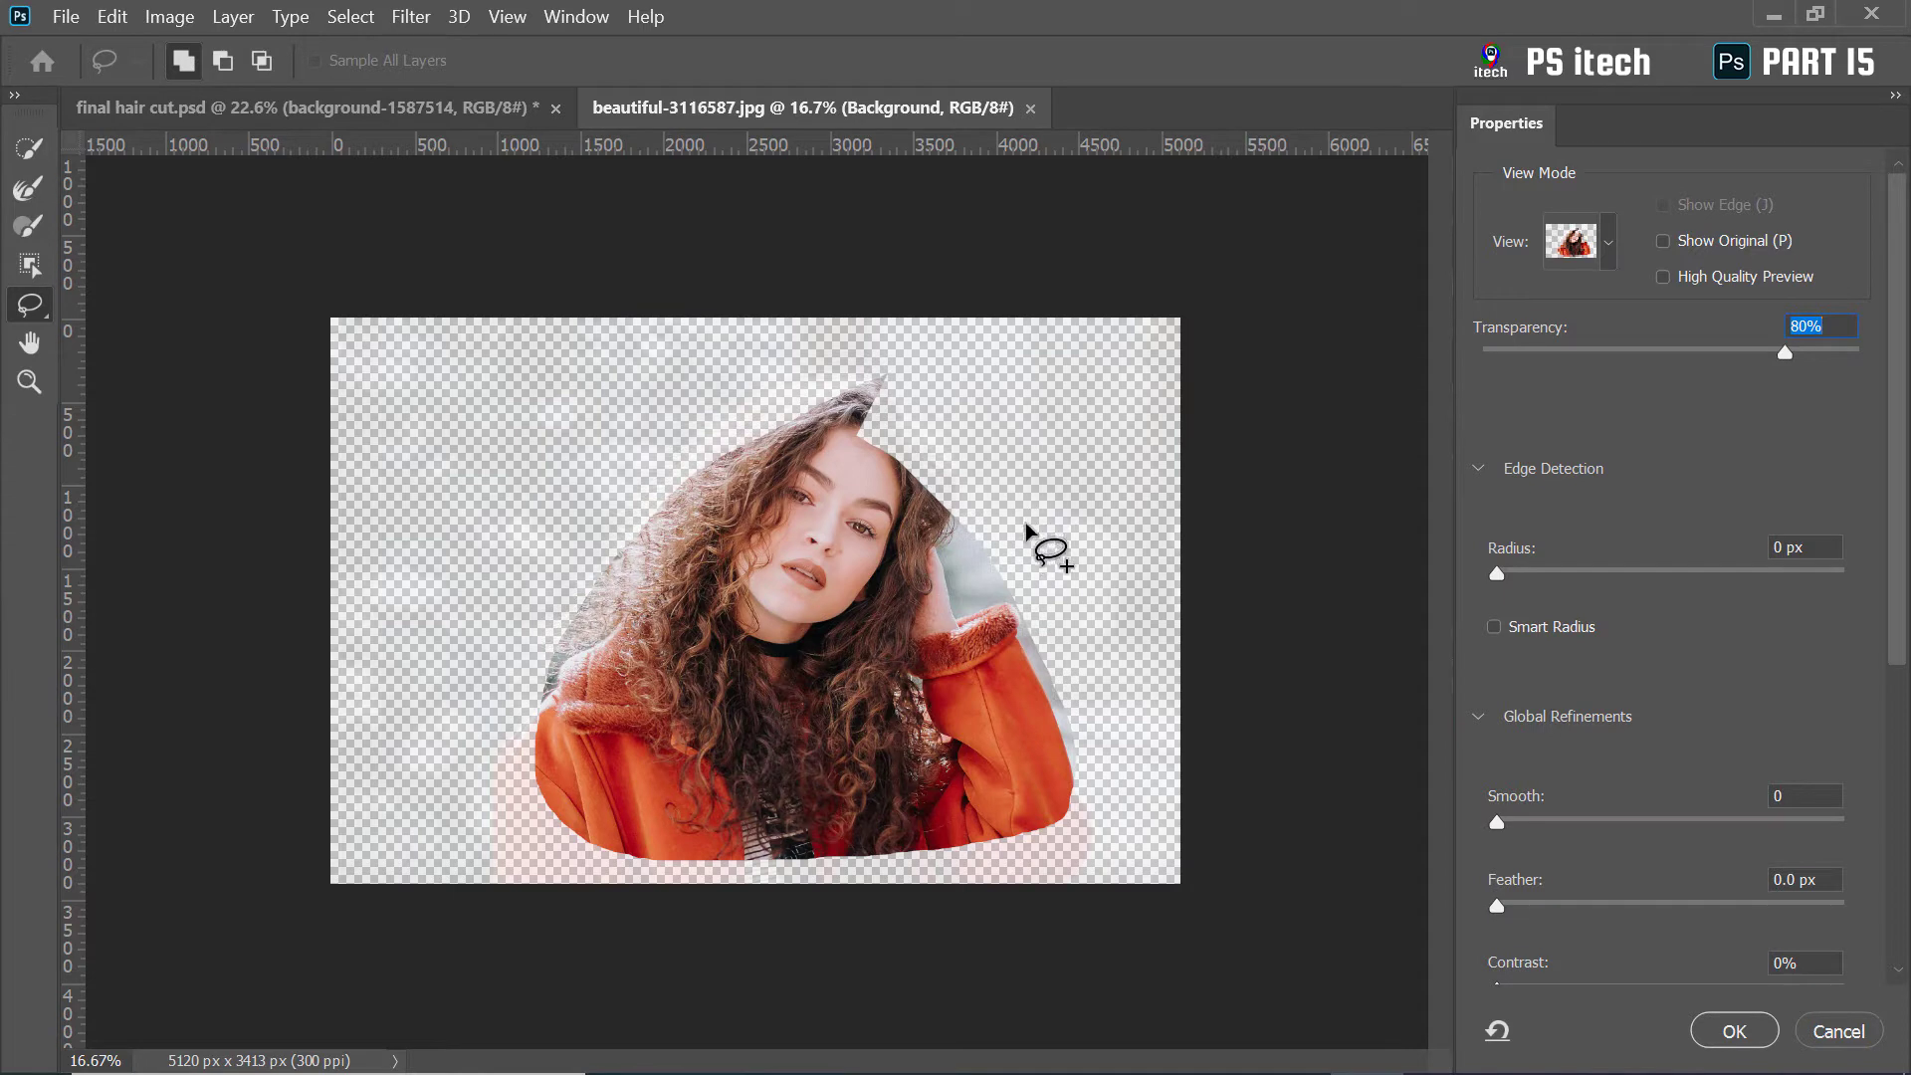
# Deselect, set transparency to 0% with High Quality Preview on, and return the view mode to Marching Ants
pyautogui.hotkey('ctrl', 'd')
pyautogui.moveTo(1704, 364); pyautogui.dragTo(1440, 350)
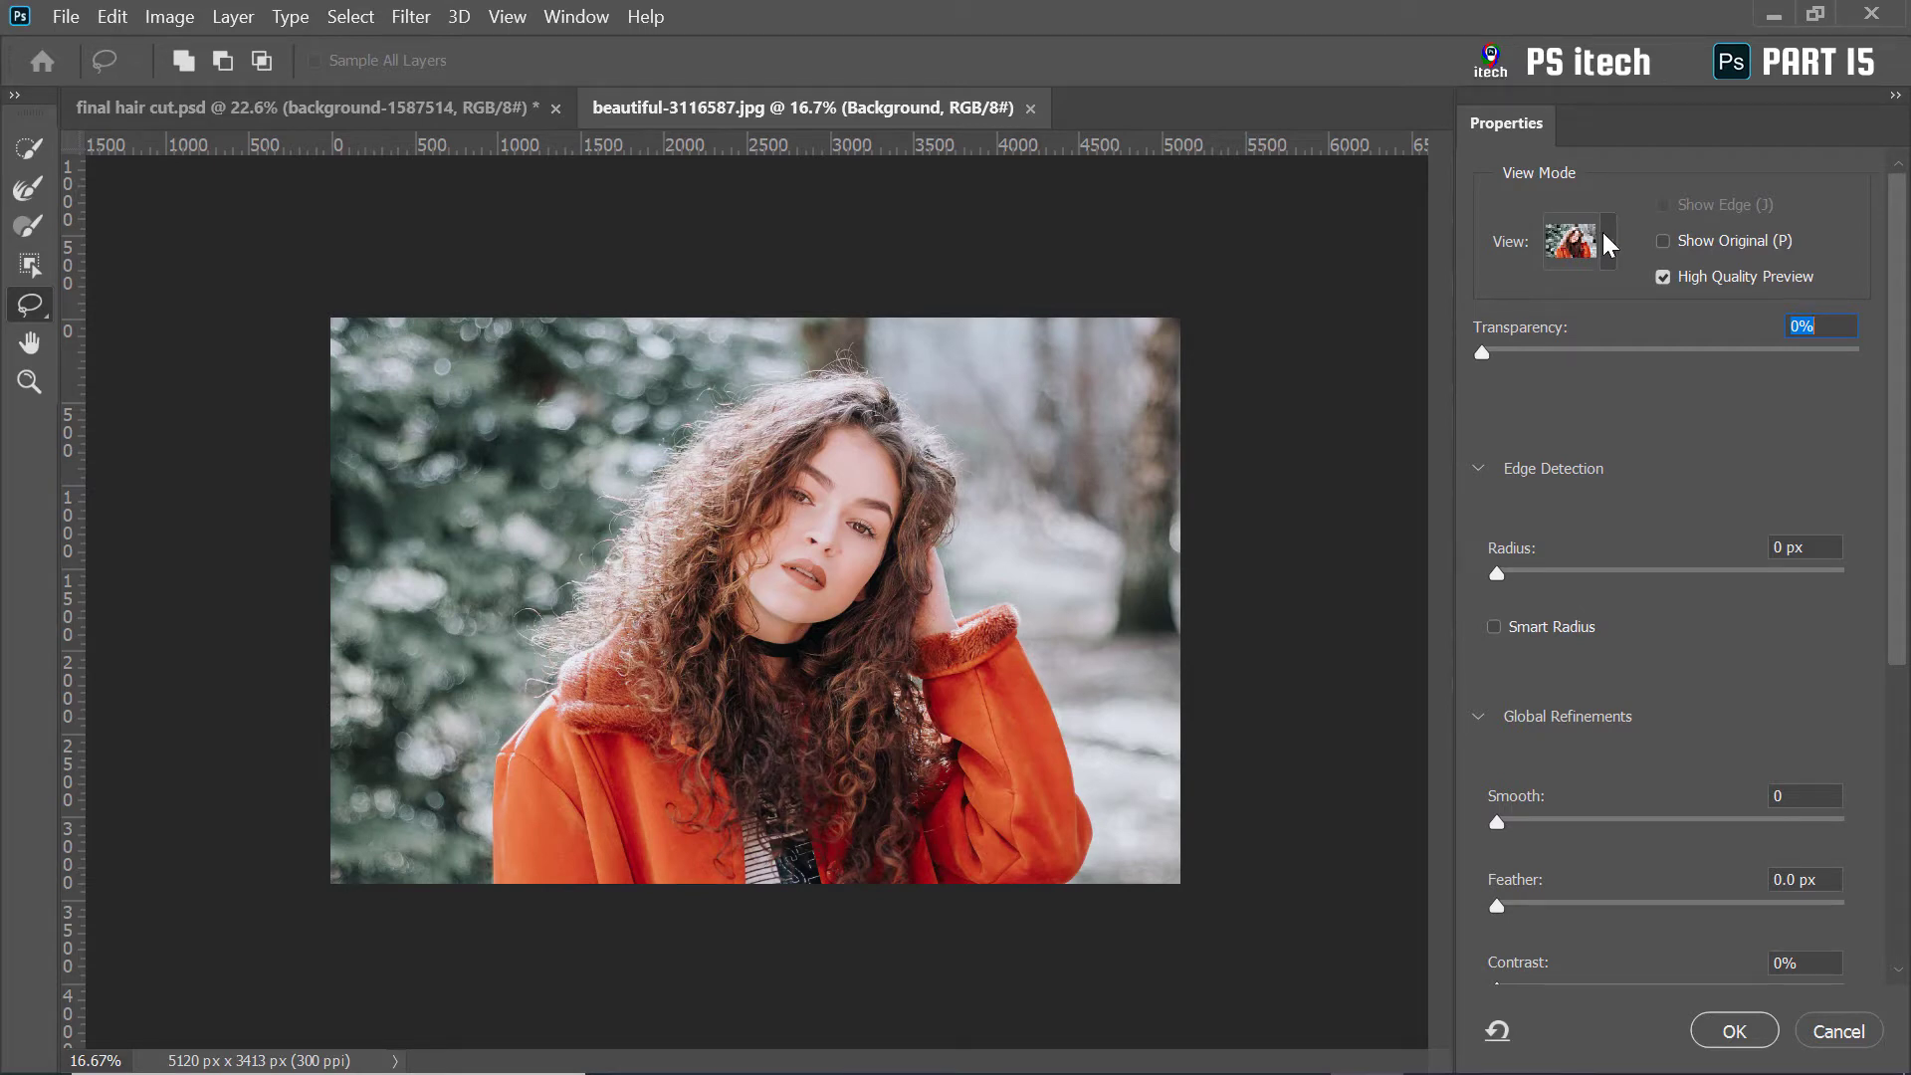
pyautogui.click(1604, 235)
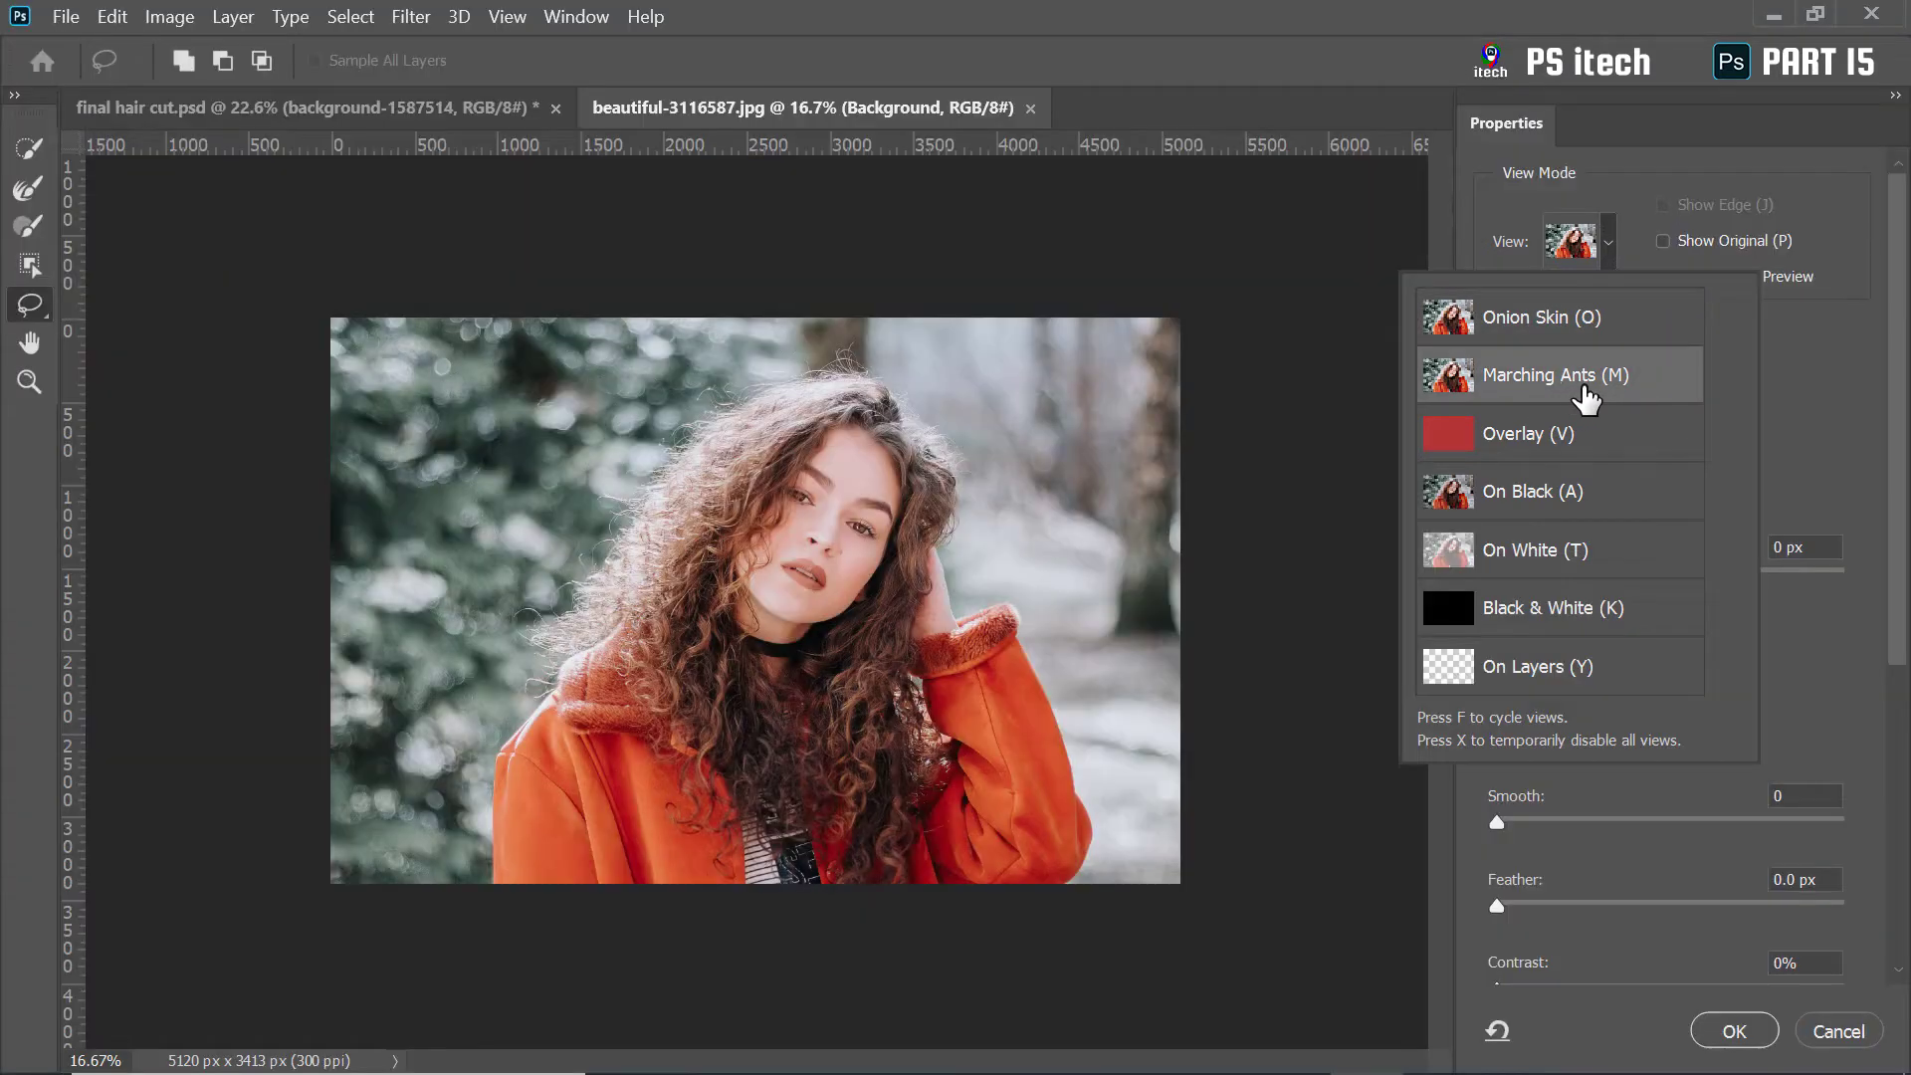
pyautogui.click(1578, 390)
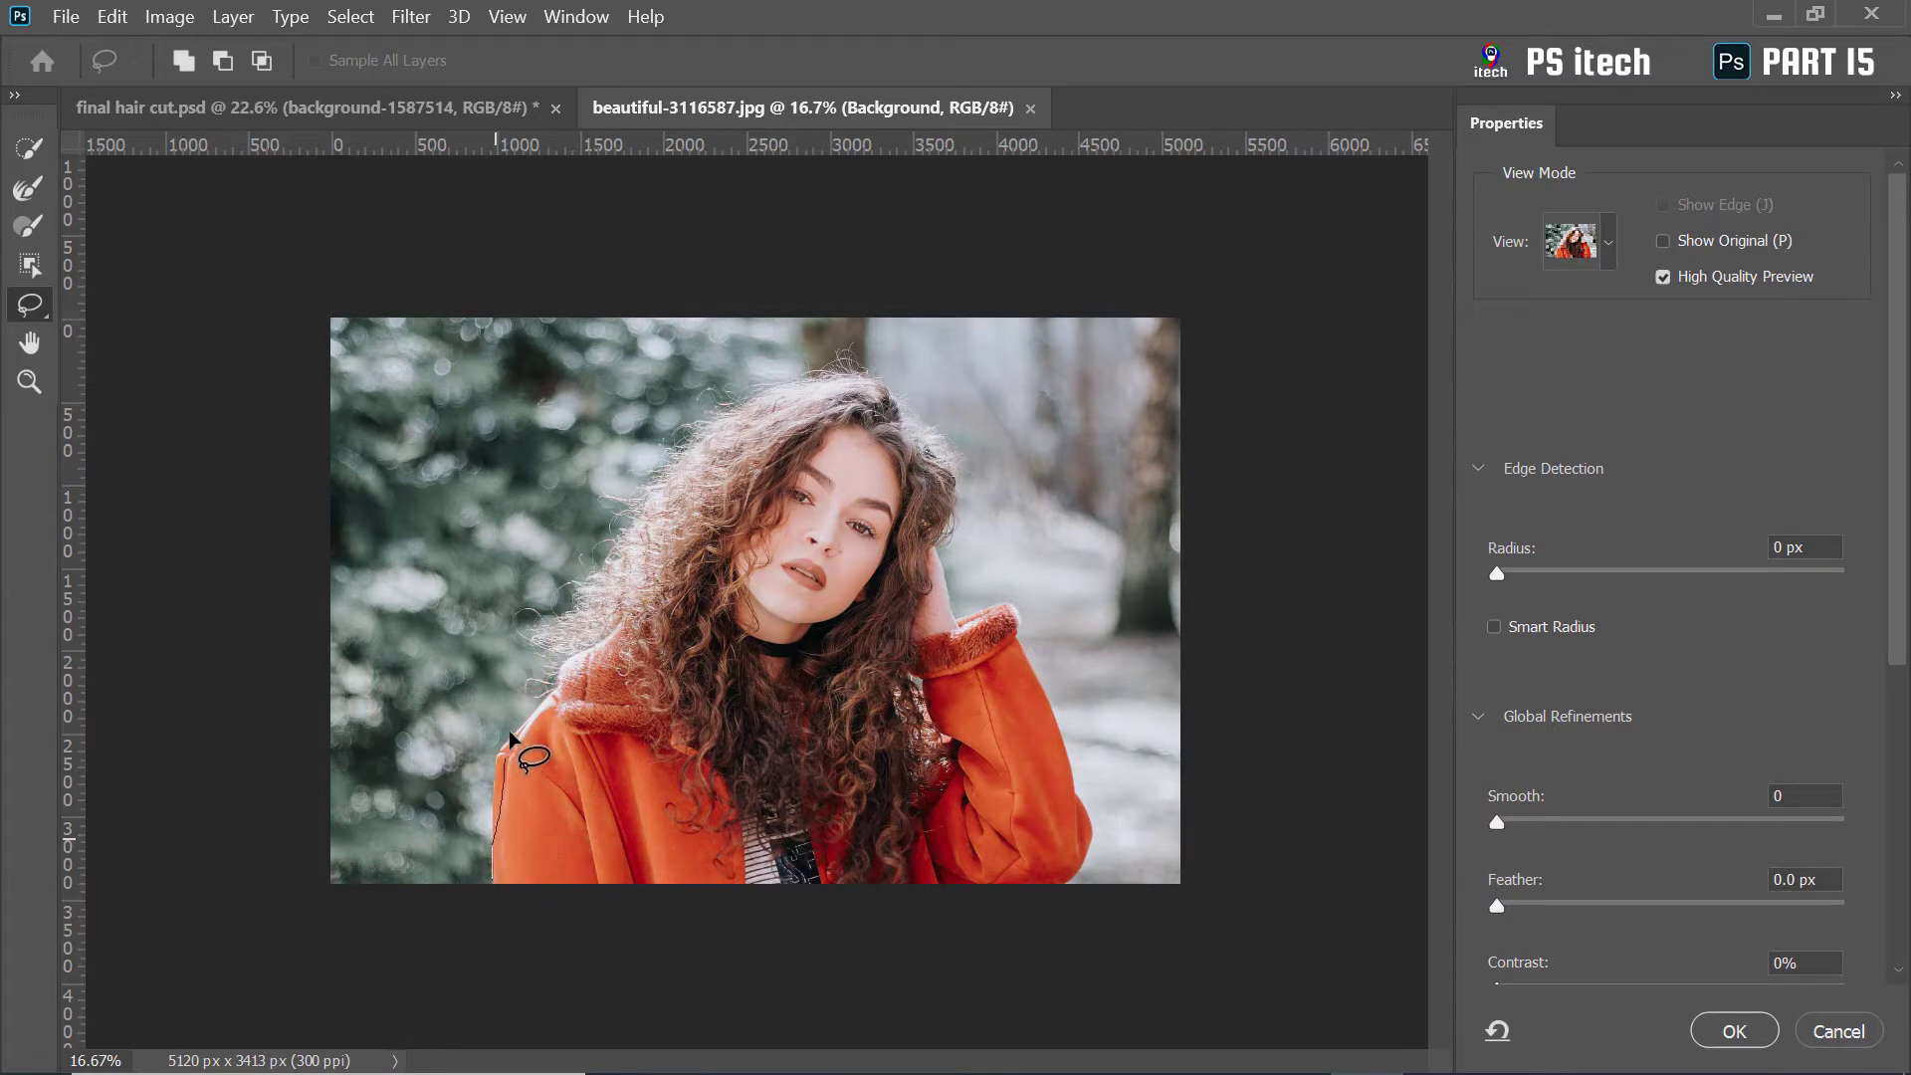
# Draw a loose Lasso selection around the woman down to the photo's lower edge, and deselect it
pyautogui.moveTo(509, 731)
pyautogui.mouseDown()
pyautogui.moveTo(526, 635)
pyautogui.moveTo(642, 432)
pyautogui.moveTo(851, 338)
pyautogui.moveTo(1150, 671)
pyautogui.mouseUp()
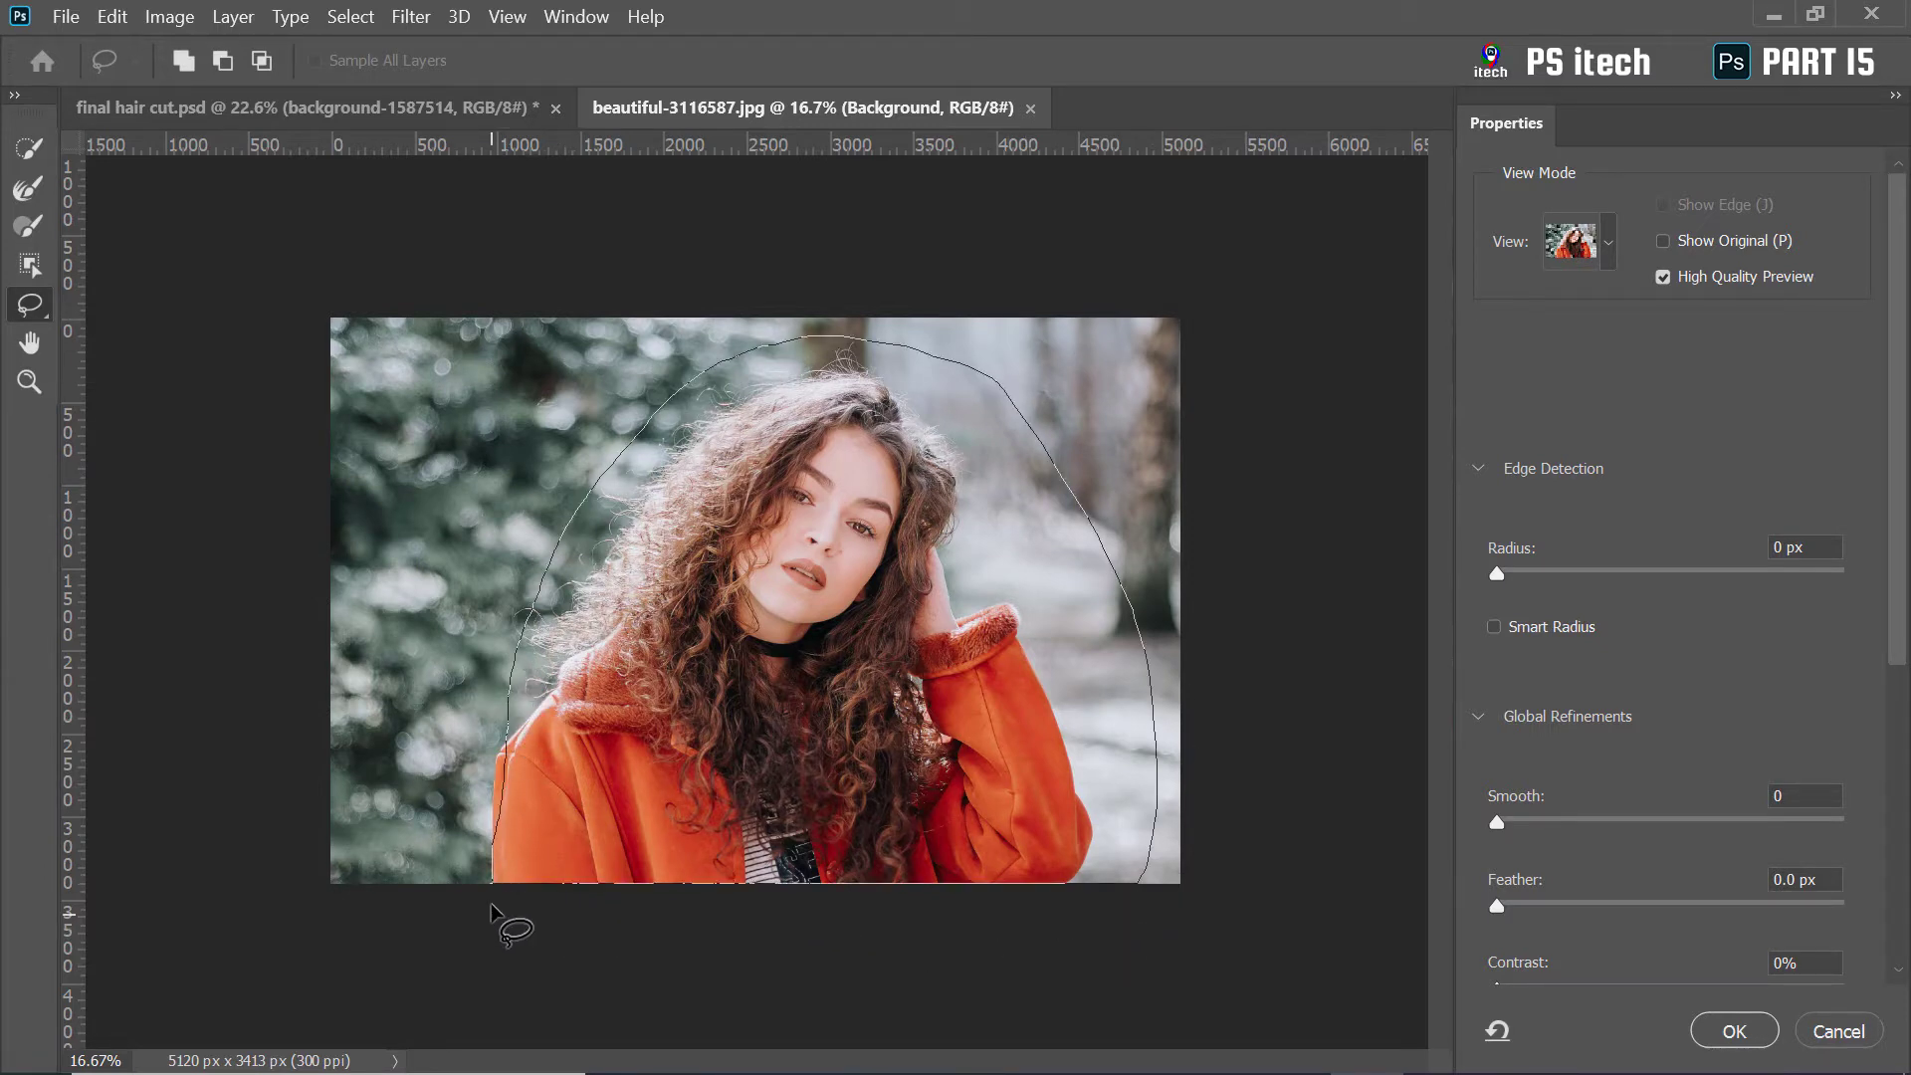
pyautogui.moveTo(491, 903); pyautogui.dragTo(498, 911)
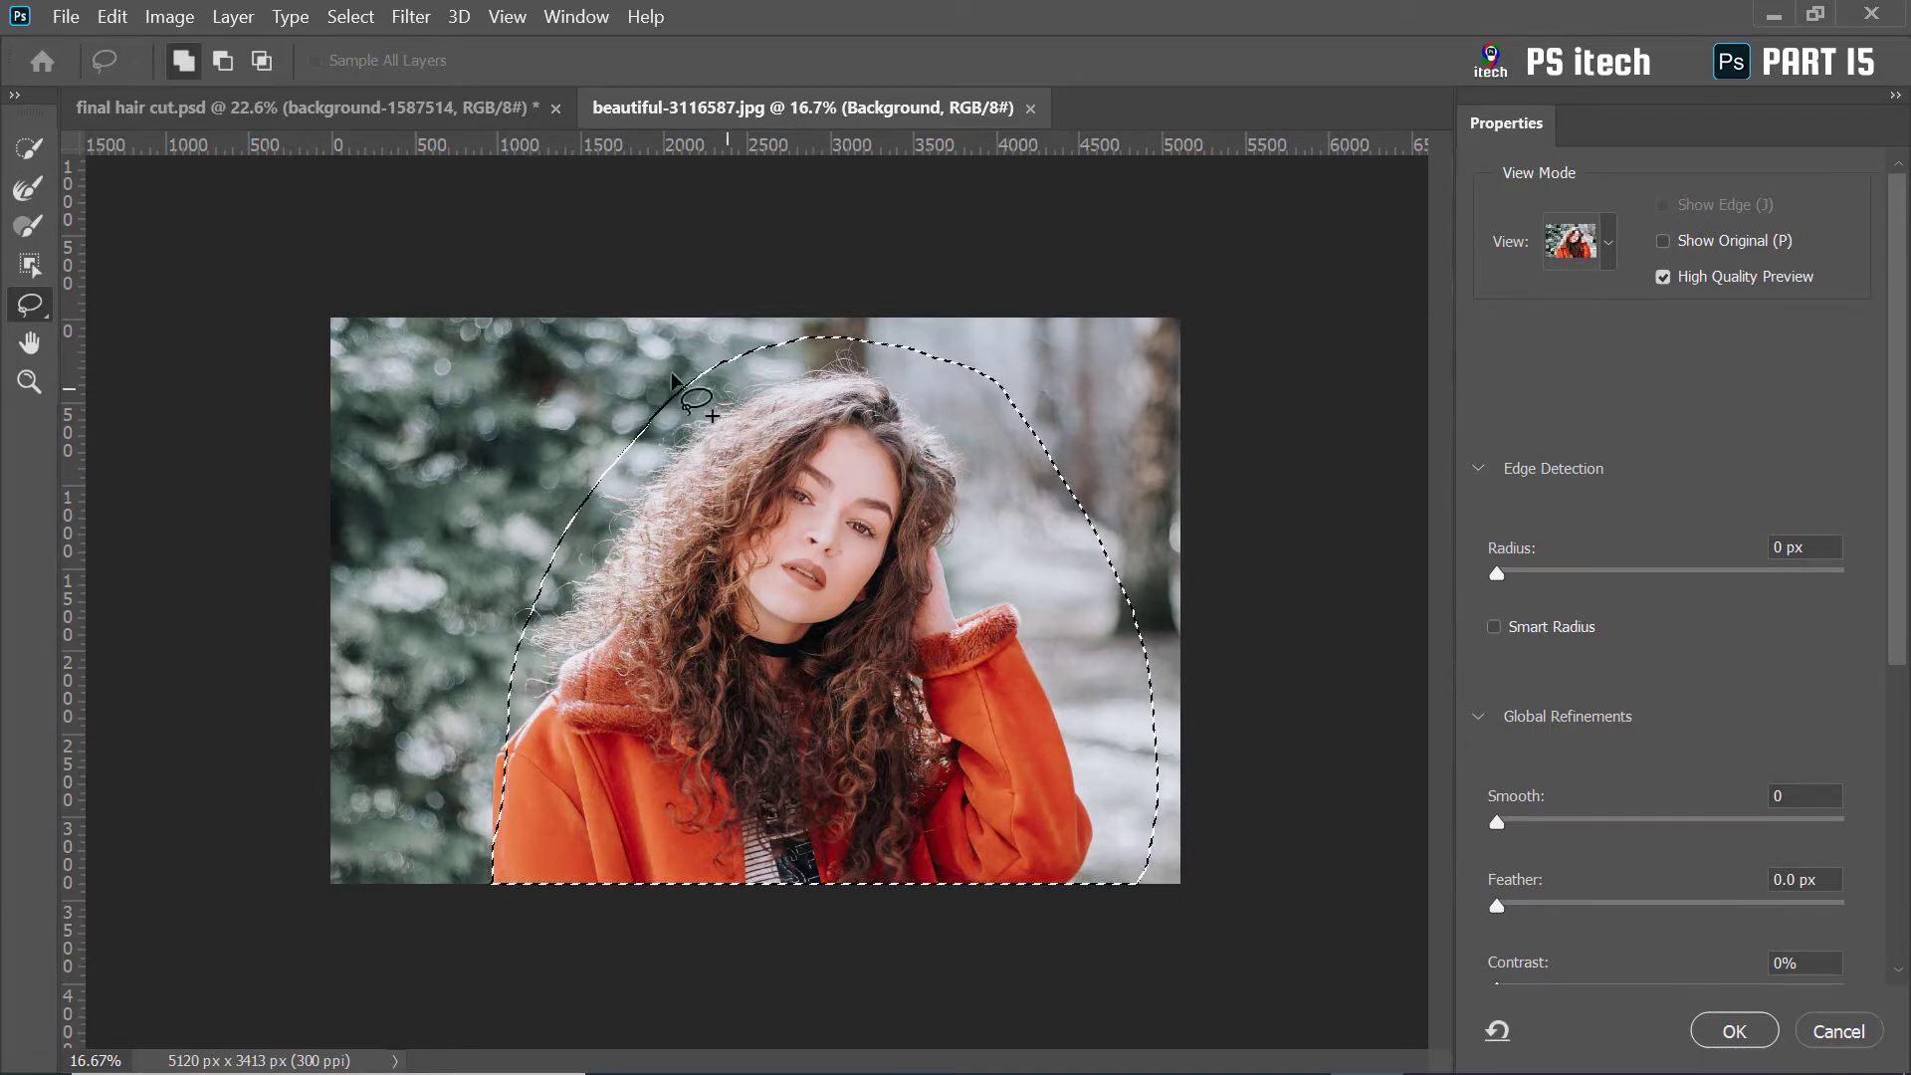
pyautogui.moveTo(673, 378)
pyautogui.mouseDown()
pyautogui.moveTo(875, 343)
pyautogui.moveTo(1113, 414)
pyautogui.moveTo(1057, 423)
pyautogui.mouseUp()
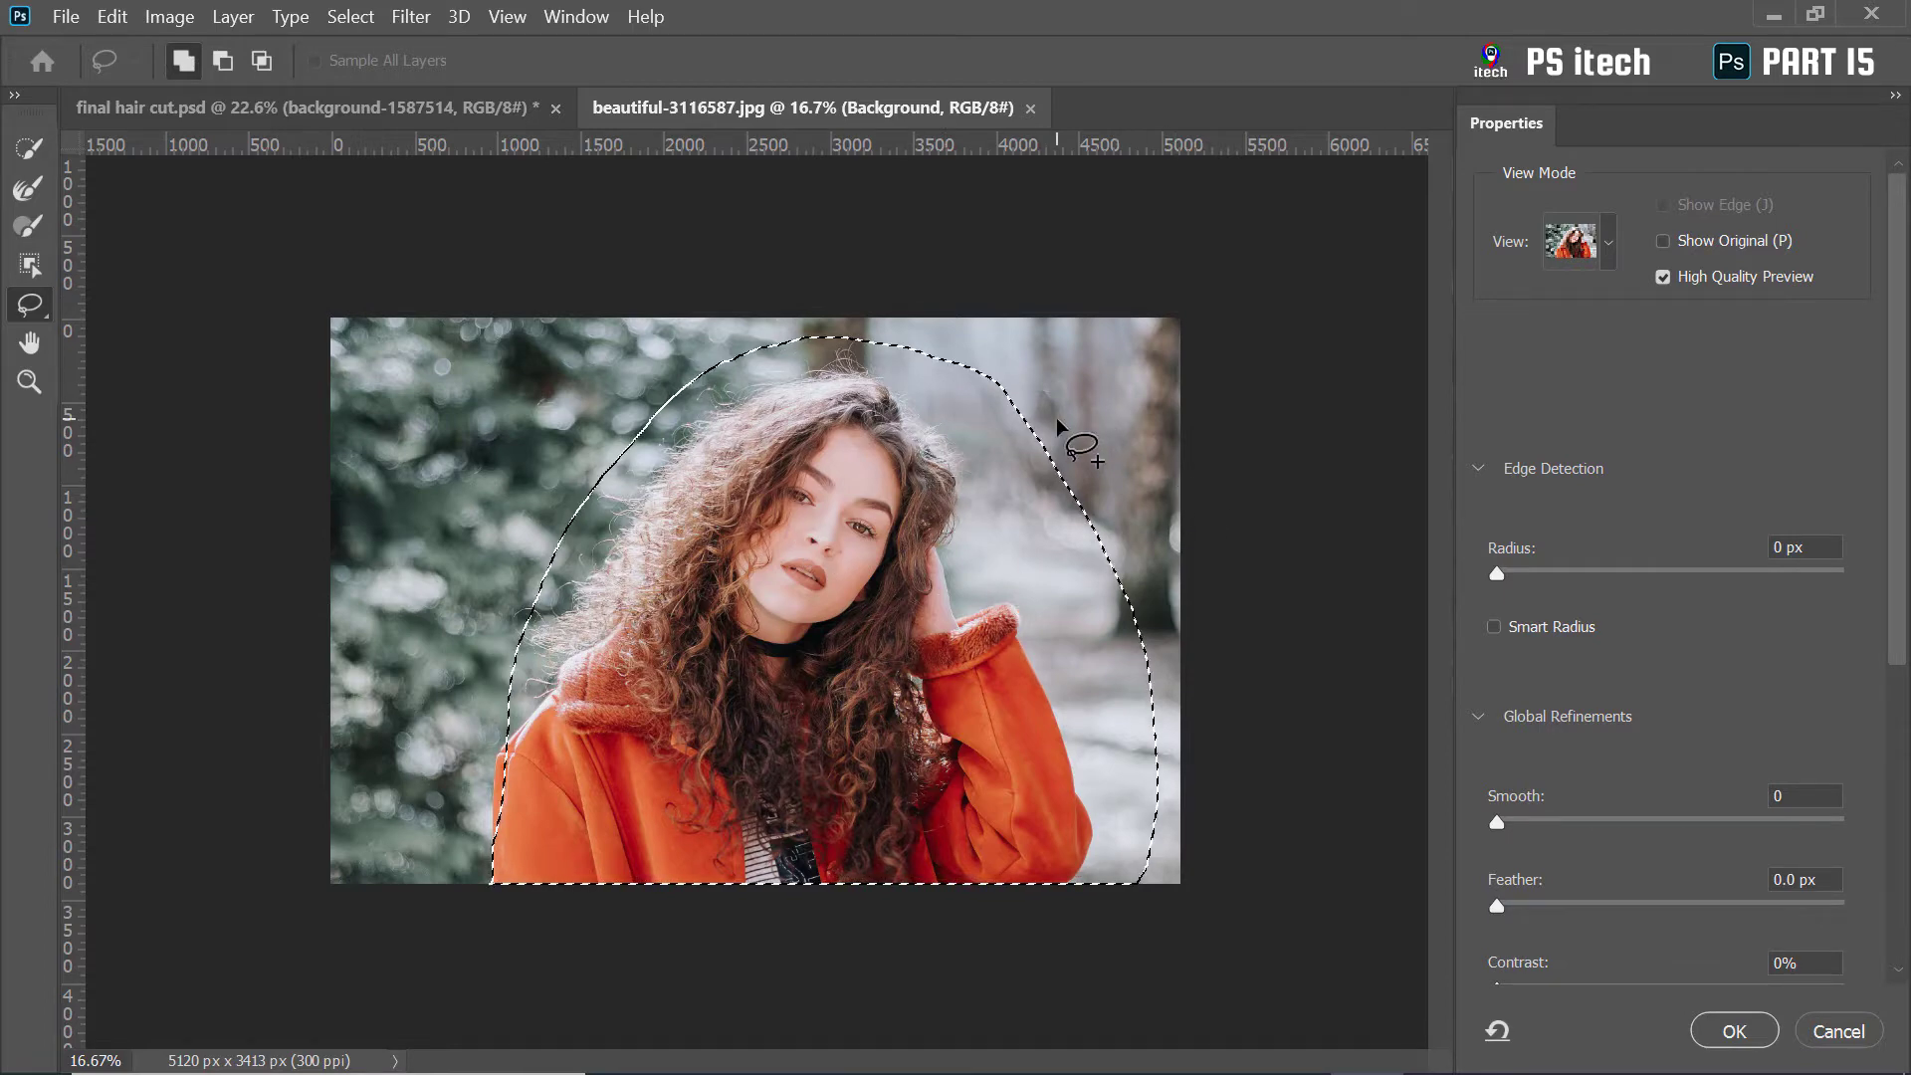
pyautogui.rightClick(1057, 423)
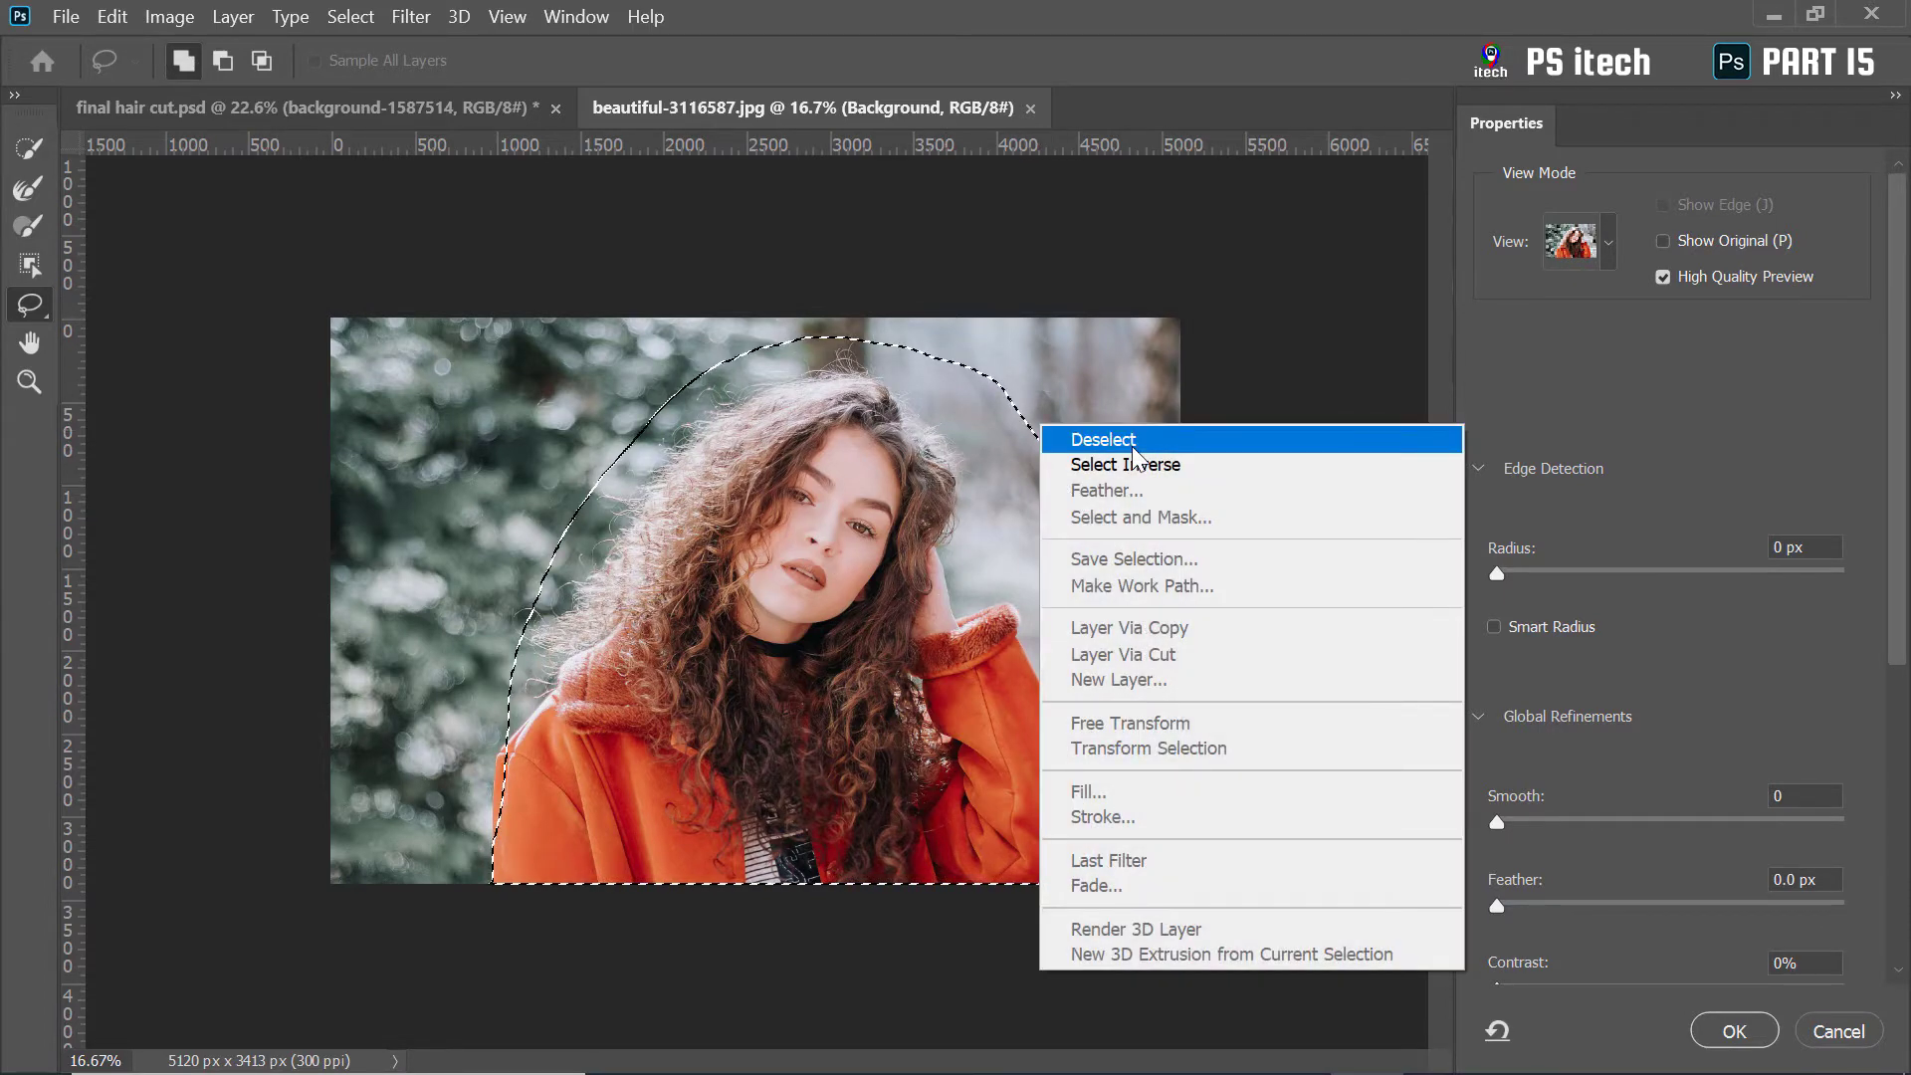
pyautogui.click(1132, 448)
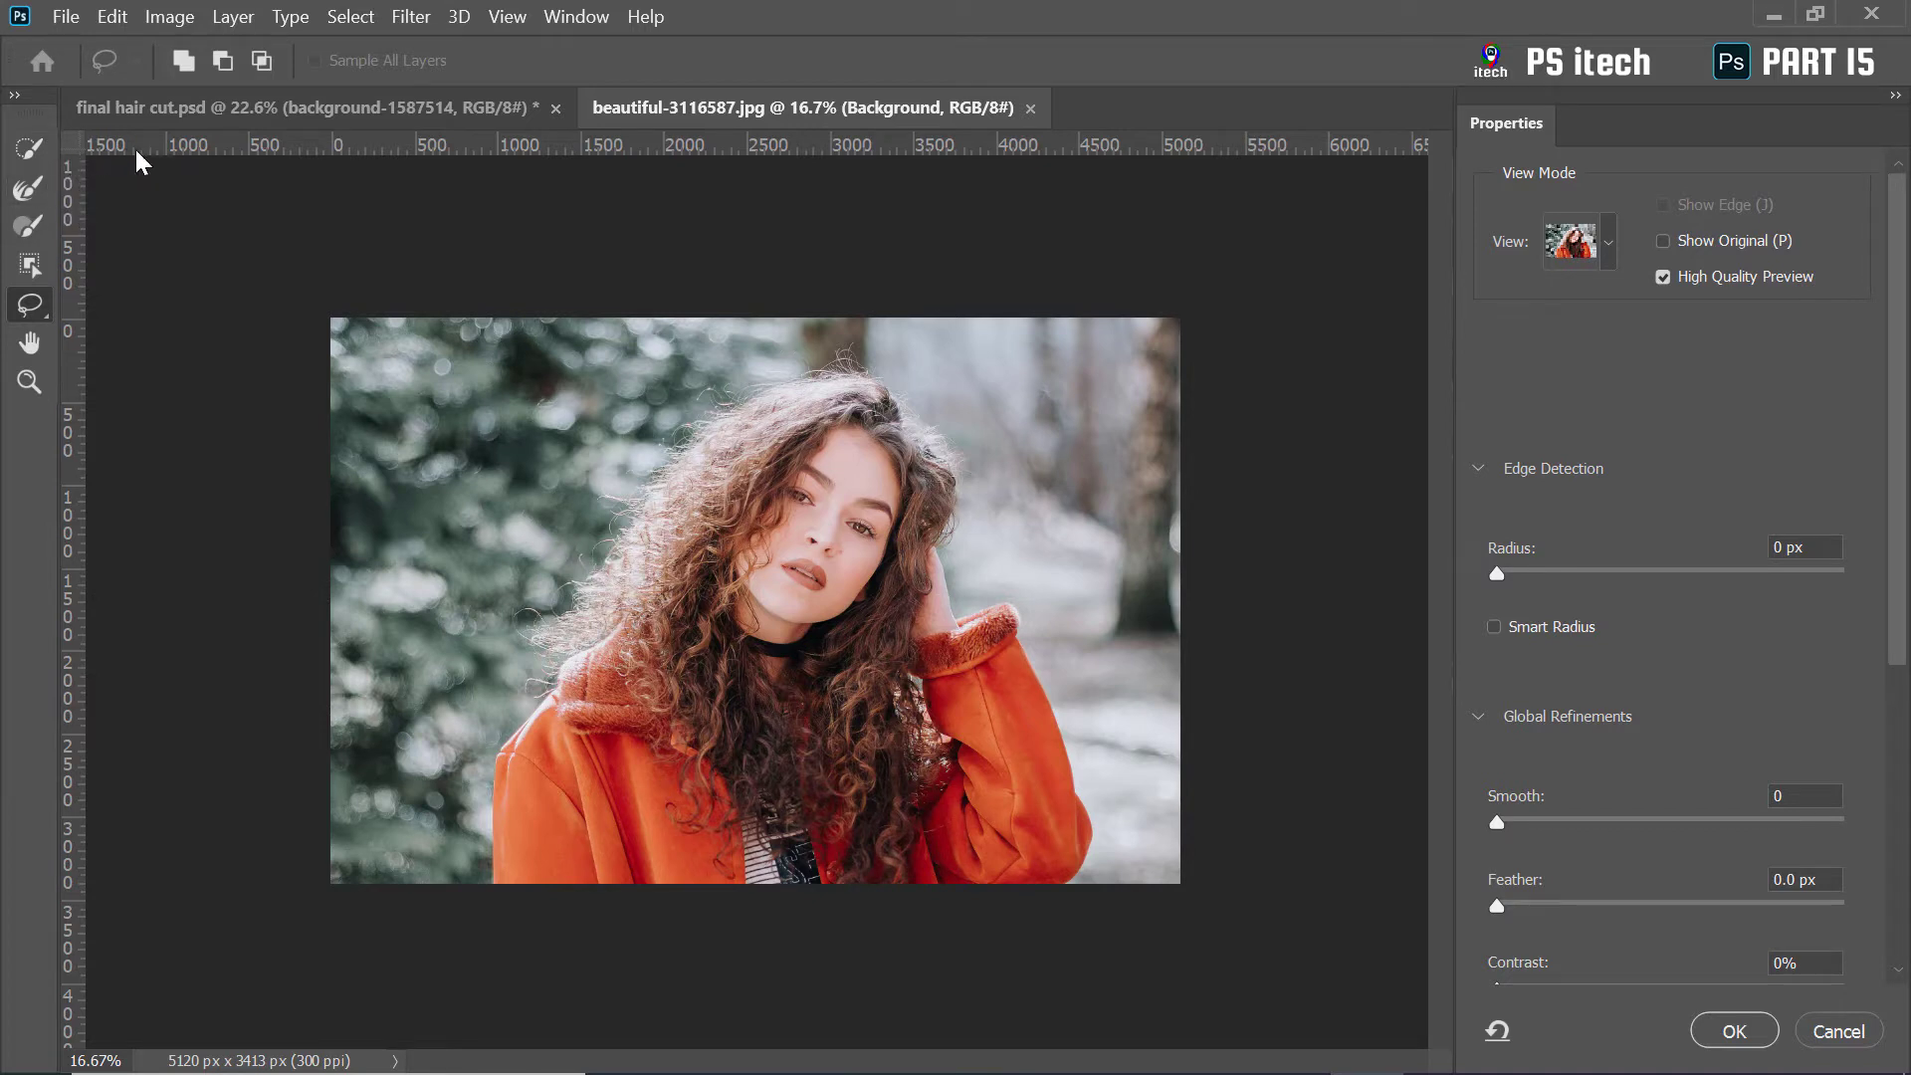
# Paint a rough selection over the woman's hair, face and jacket with the Quick Selection tool
pyautogui.click(30, 149)
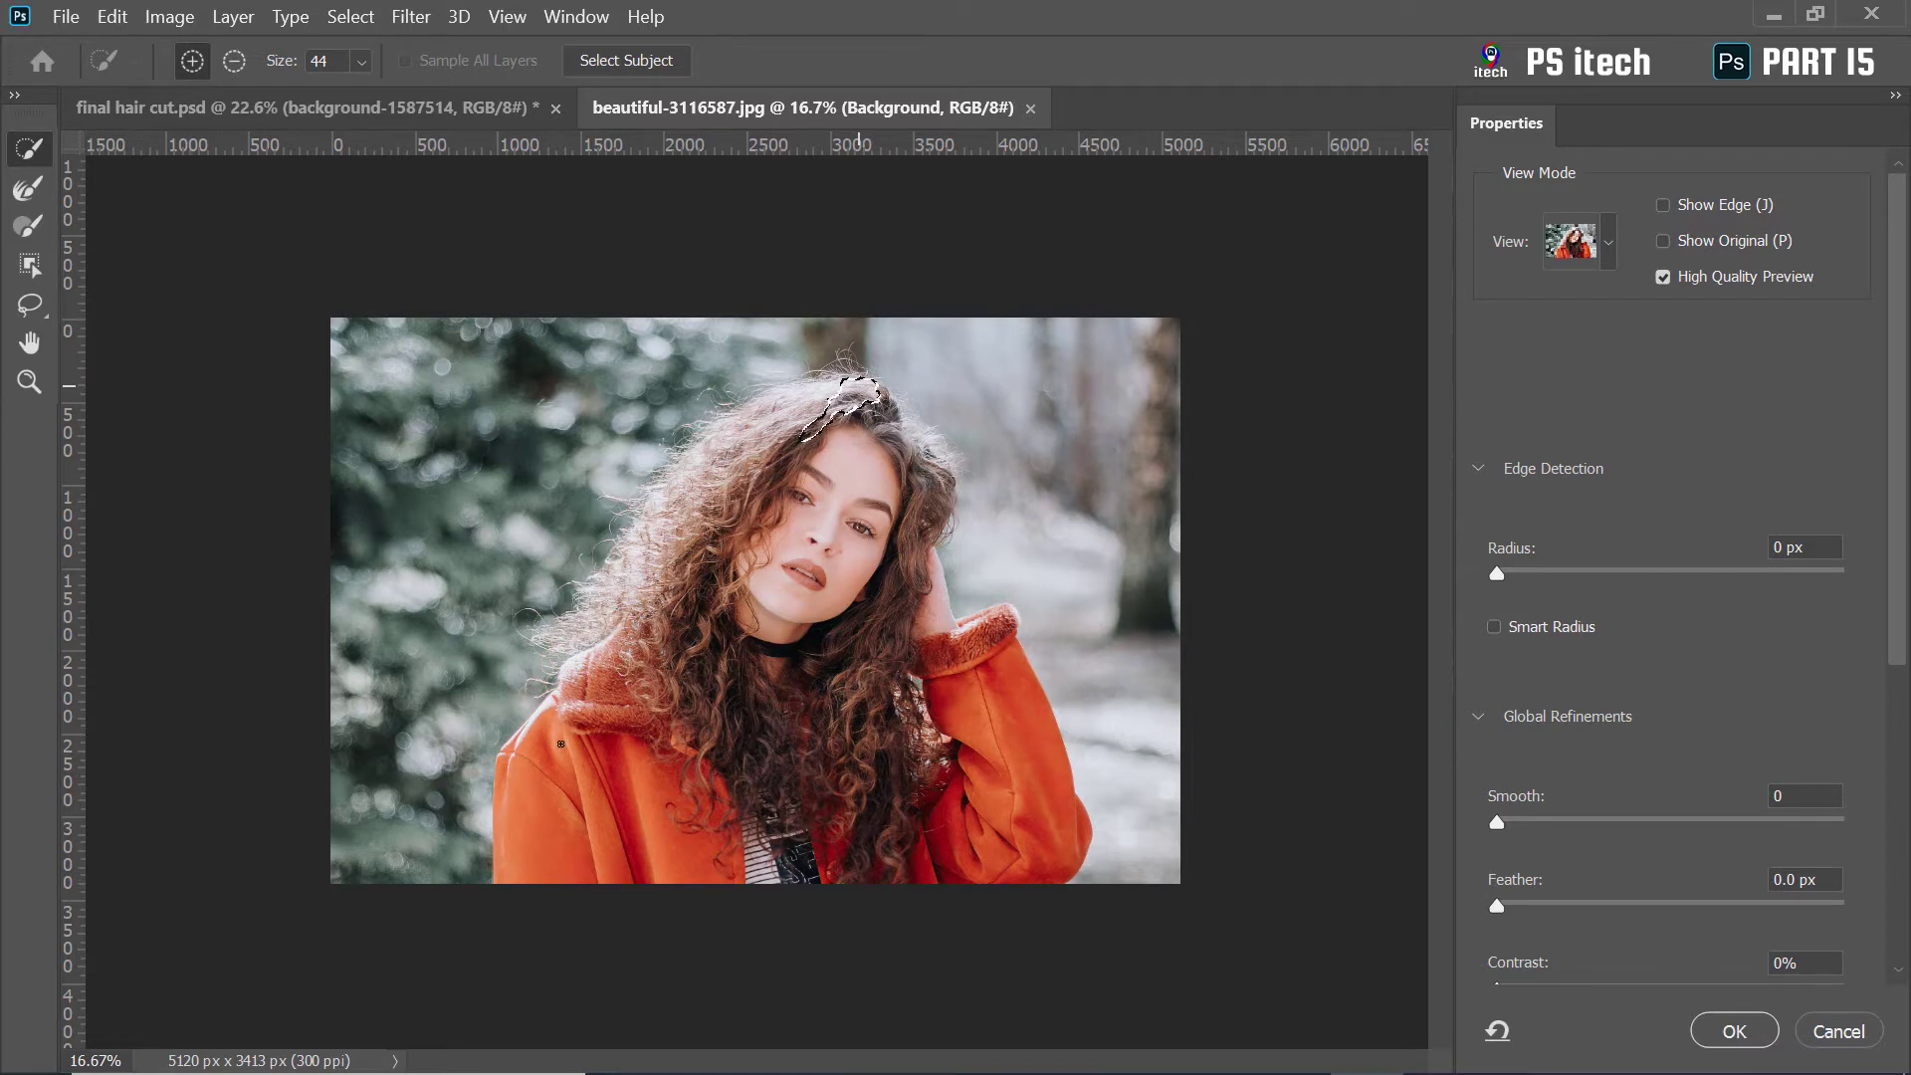
pyautogui.moveTo(975, 444)
pyautogui.mouseDown()
pyautogui.moveTo(697, 567)
pyautogui.moveTo(622, 676)
pyautogui.moveTo(637, 787)
pyautogui.moveTo(800, 497)
pyautogui.mouseUp()
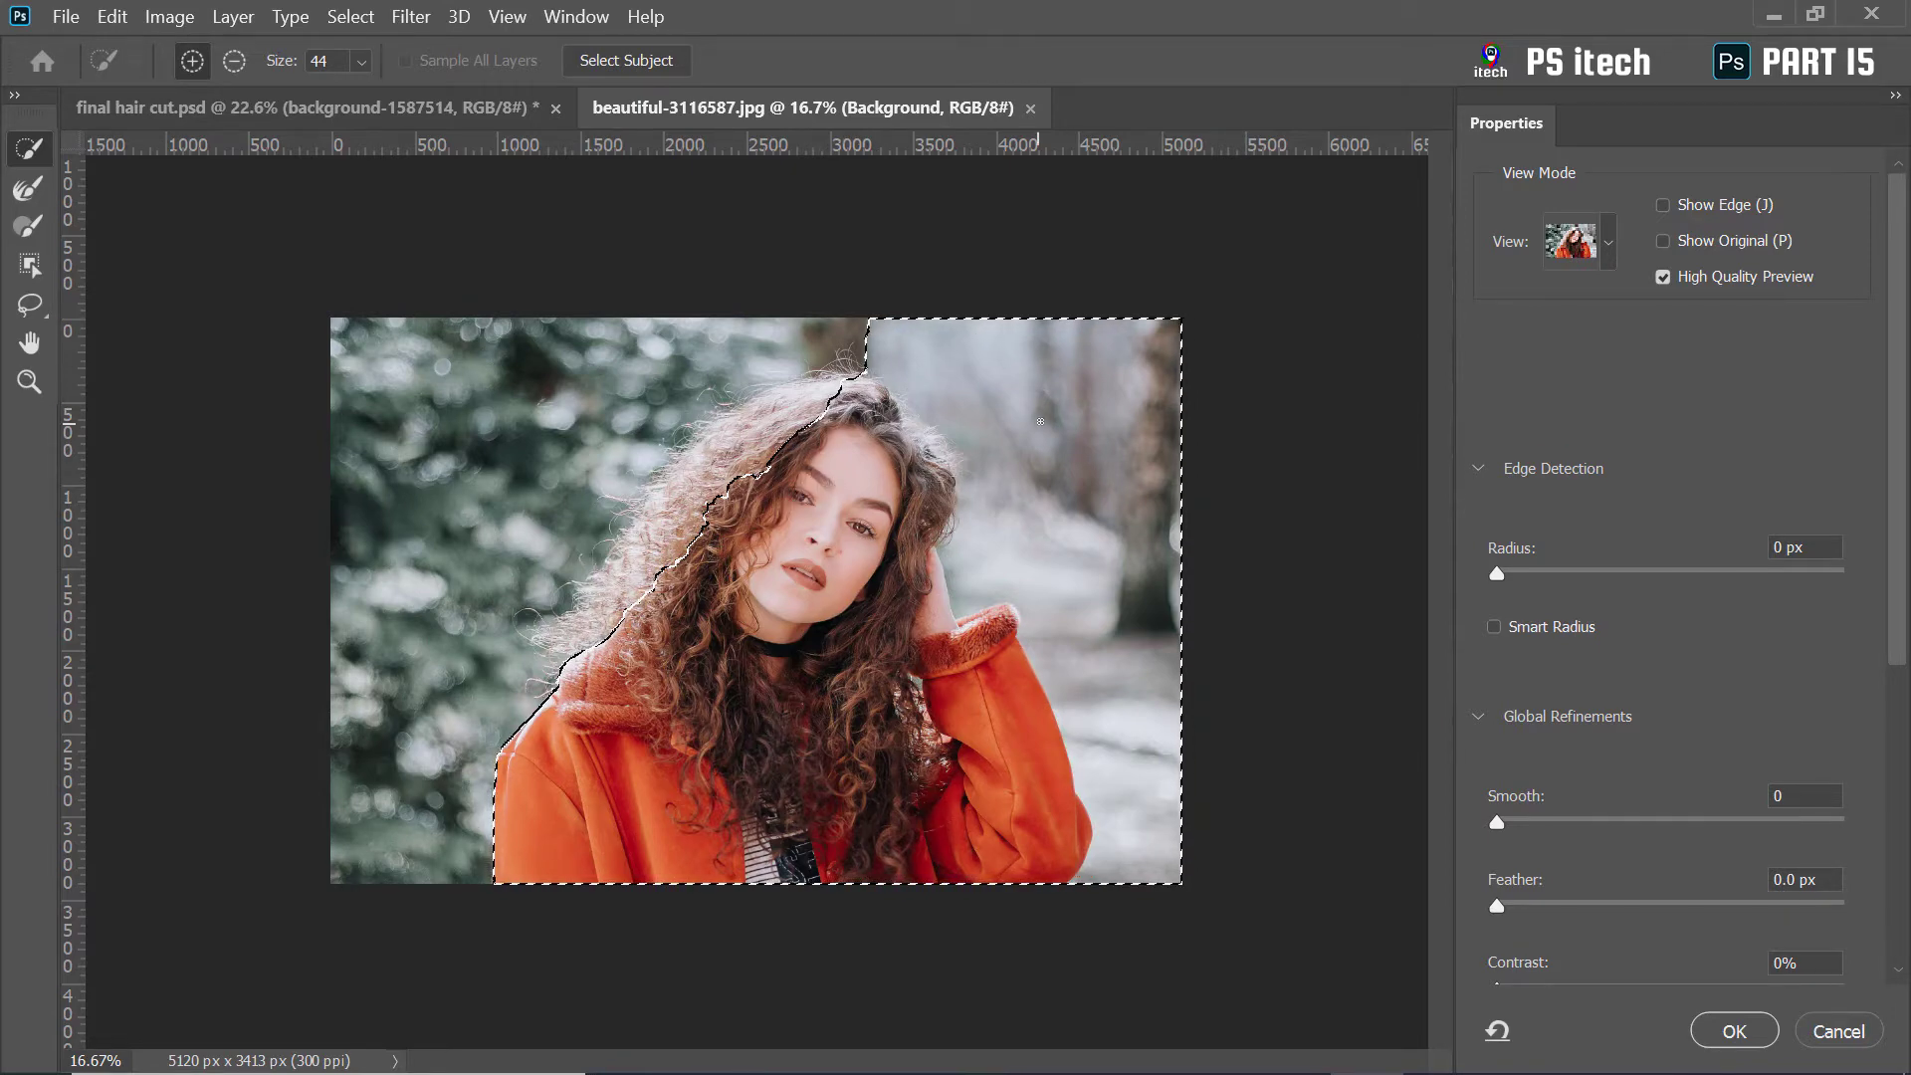
pyautogui.keyDown('alt'); pyautogui.scroll(2, 1089, 538); pyautogui.keyUp('alt')
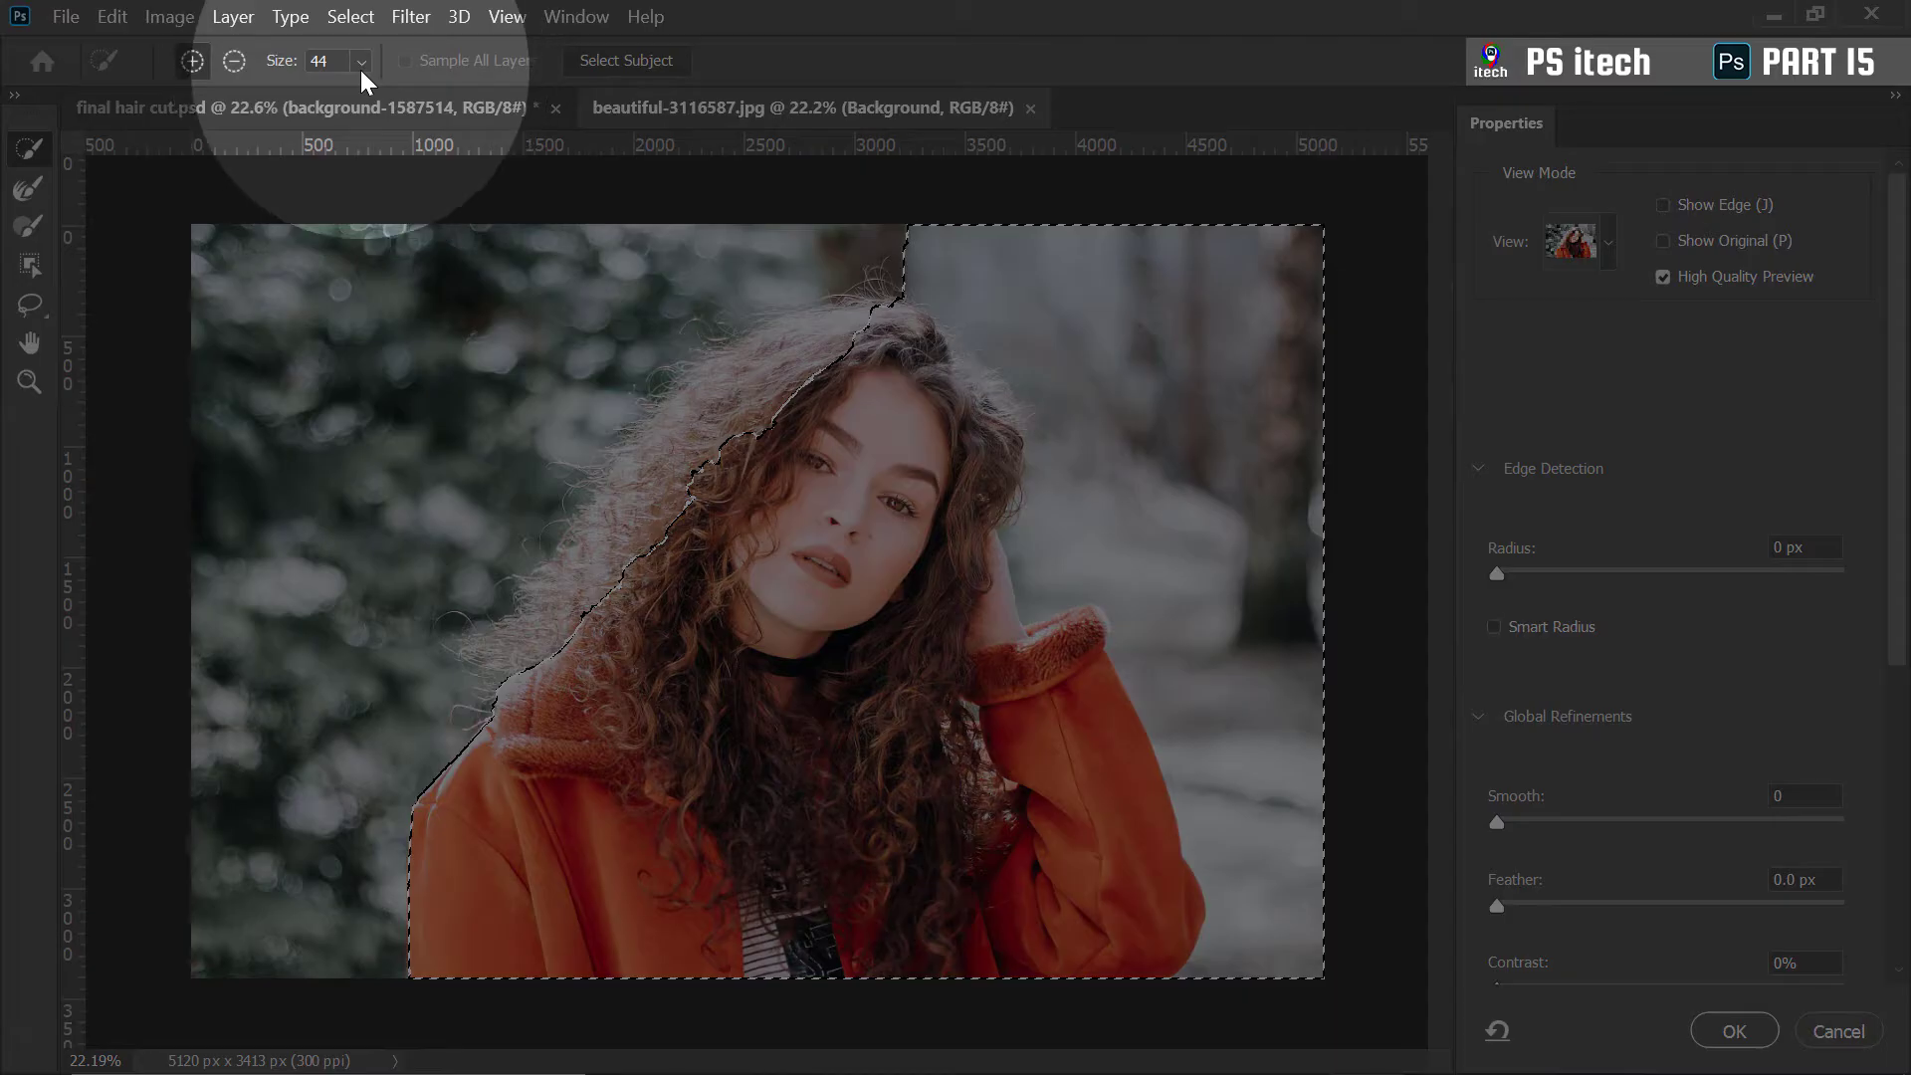
# Set the Quick Selection brush size to 400 and refine the selection to the woman, subtracting the background
pyautogui.click(360, 70)
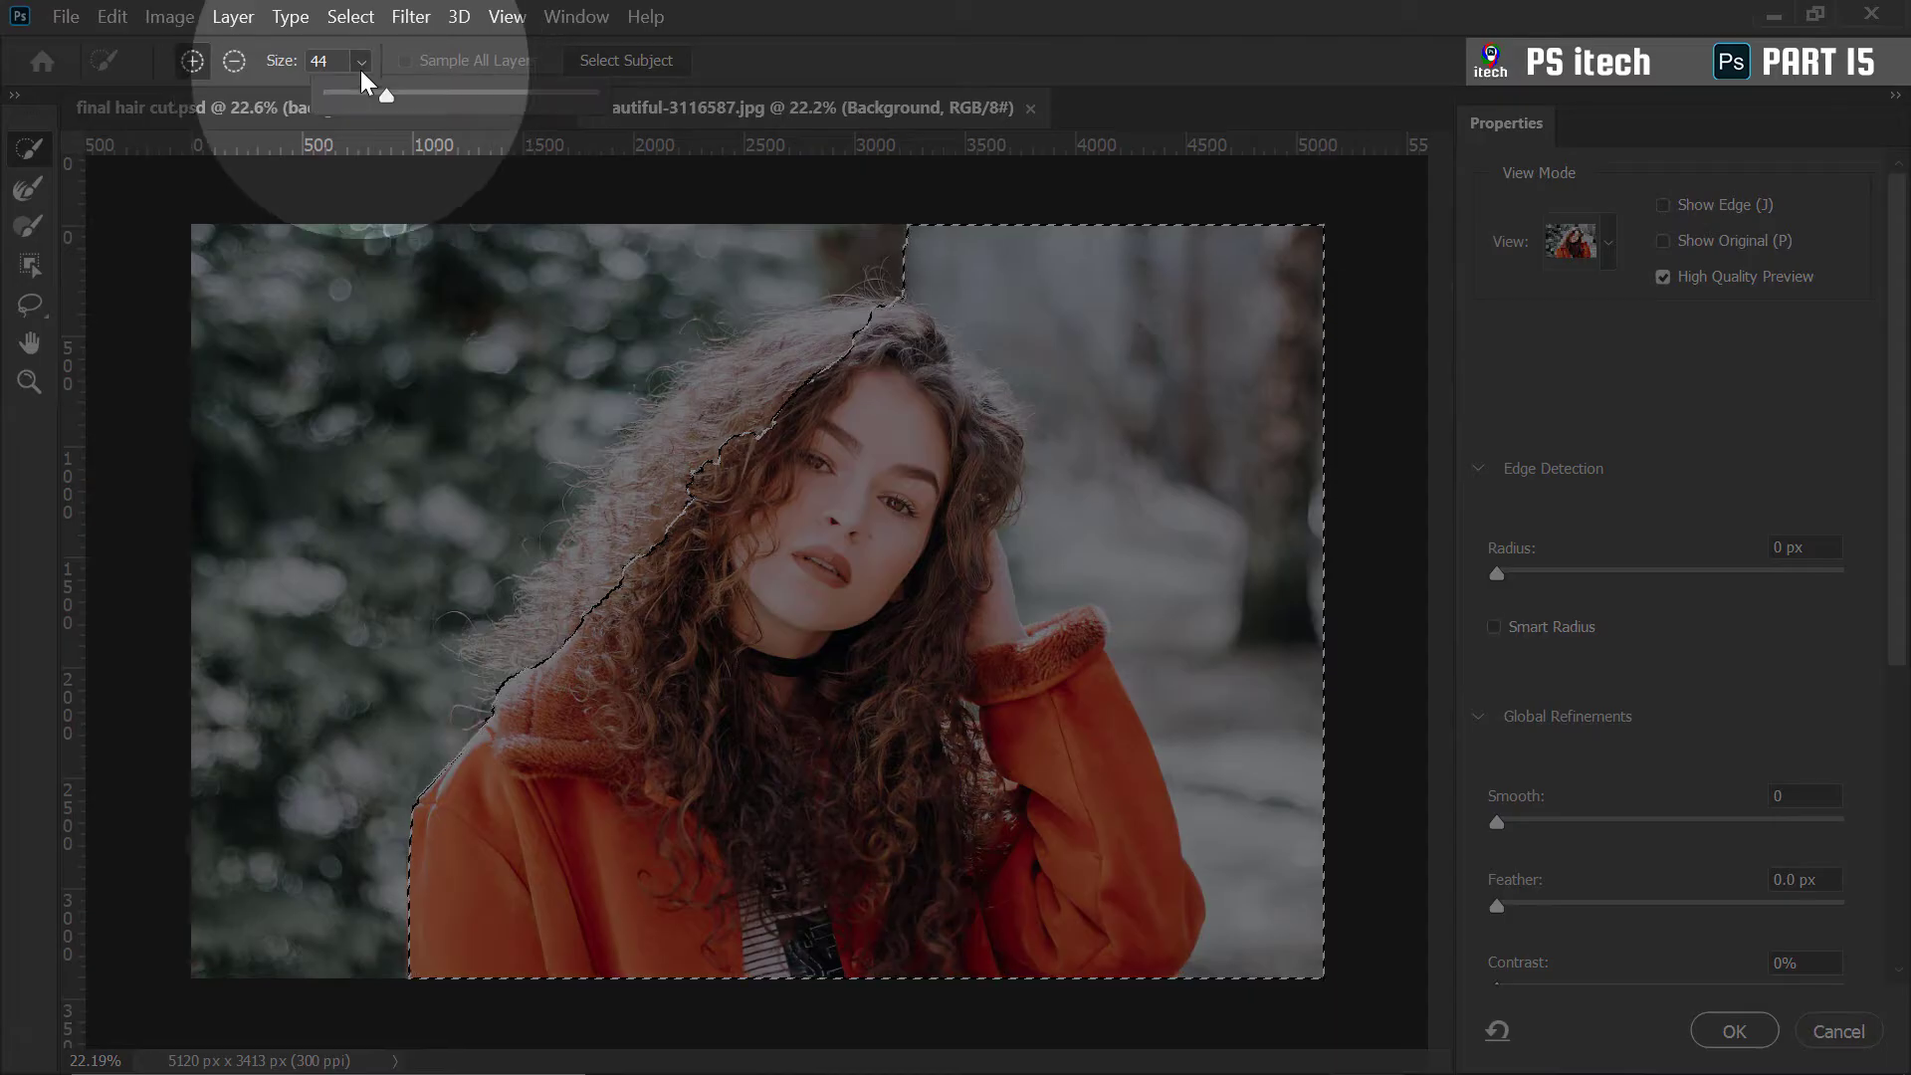
pyautogui.moveTo(399, 88)
pyautogui.mouseDown()
pyautogui.moveTo(500, 97)
pyautogui.moveTo(458, 98)
pyautogui.mouseUp()
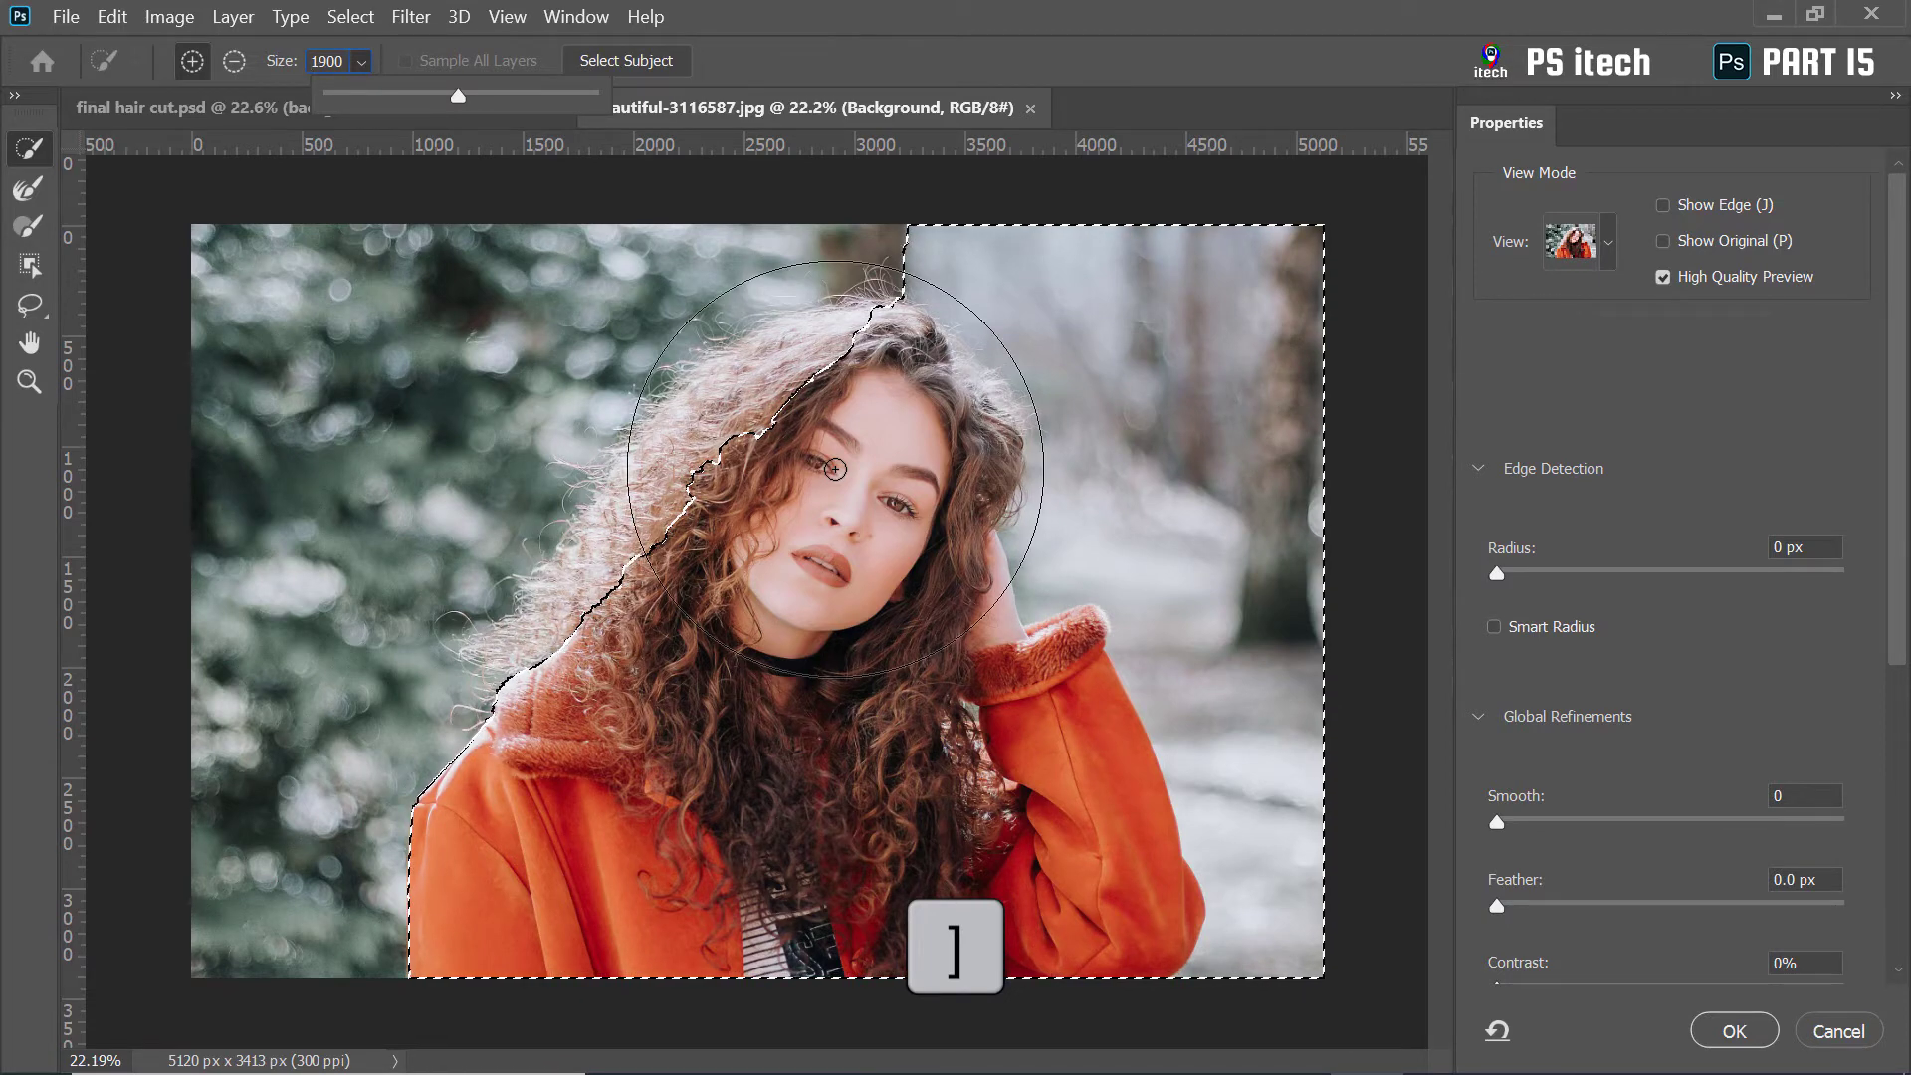
pyautogui.press('[')
pyautogui.press('[')
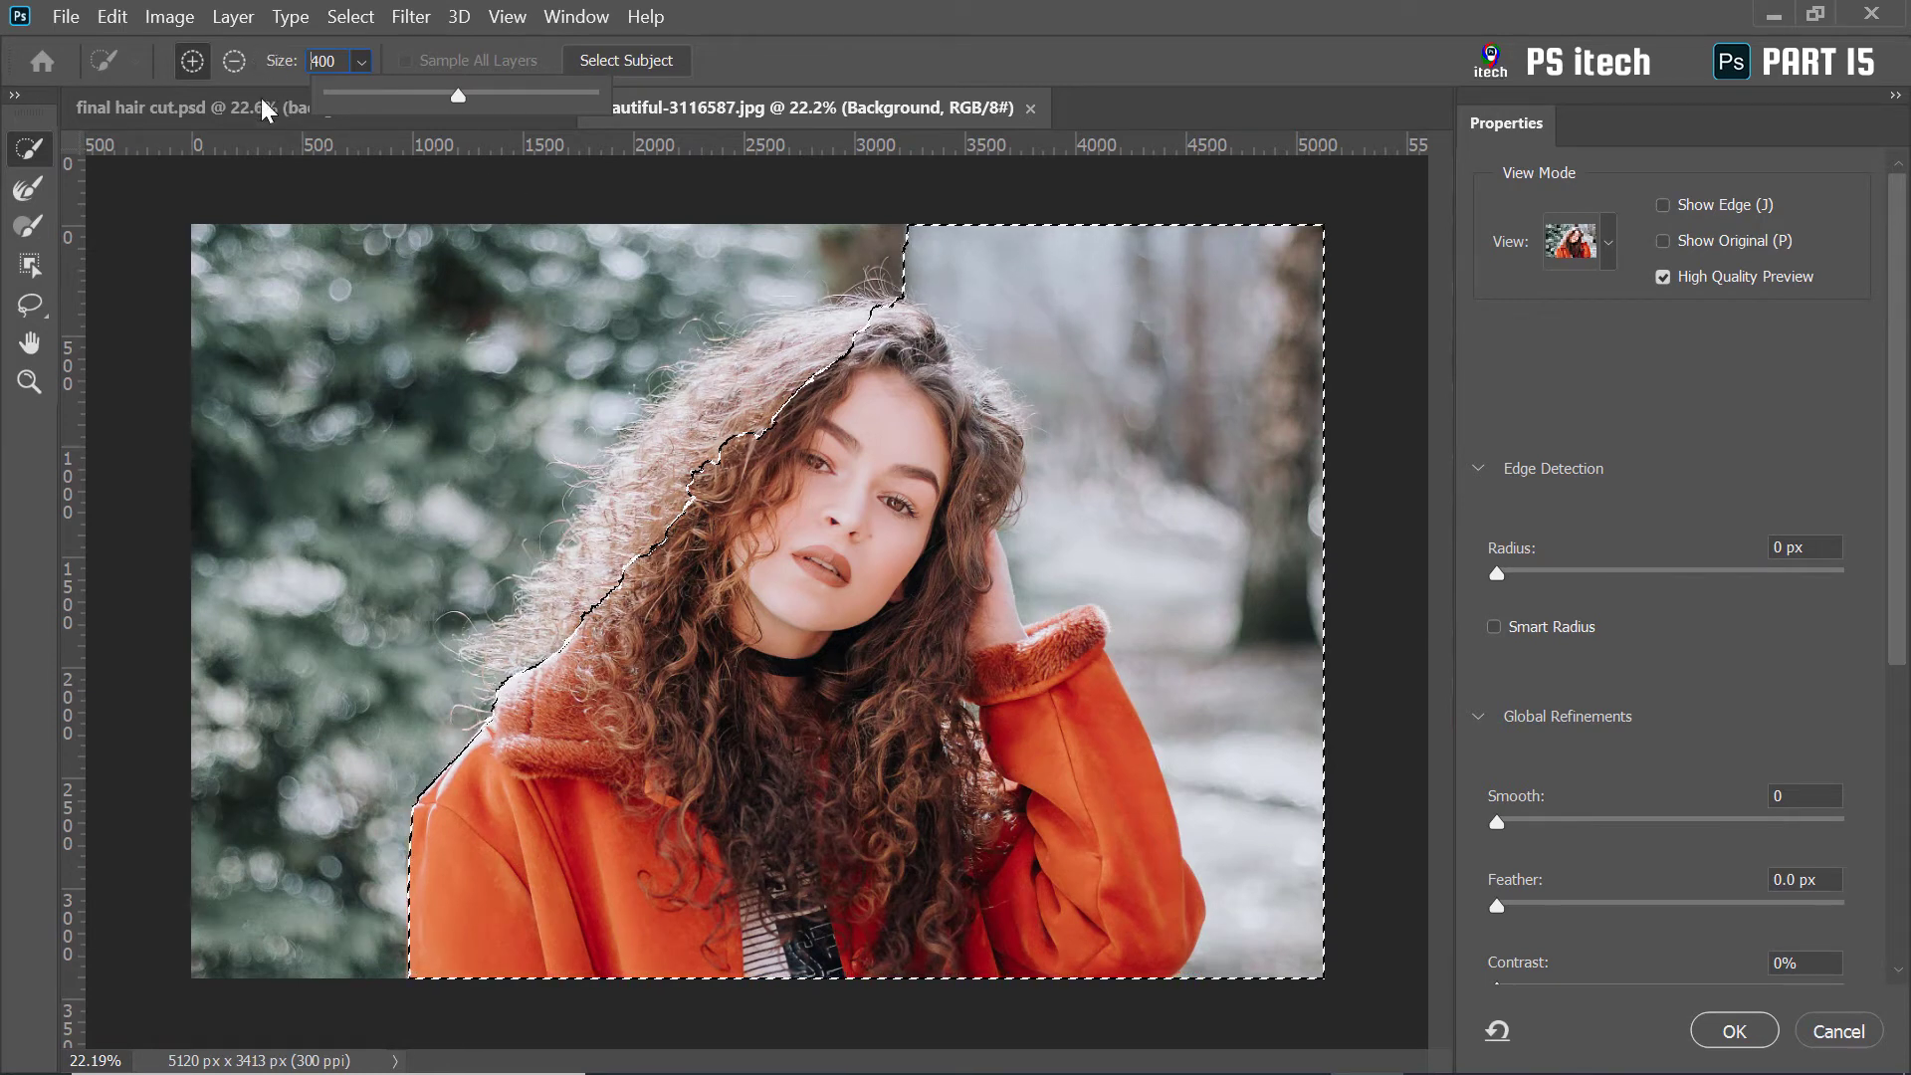
pyautogui.press('alt')
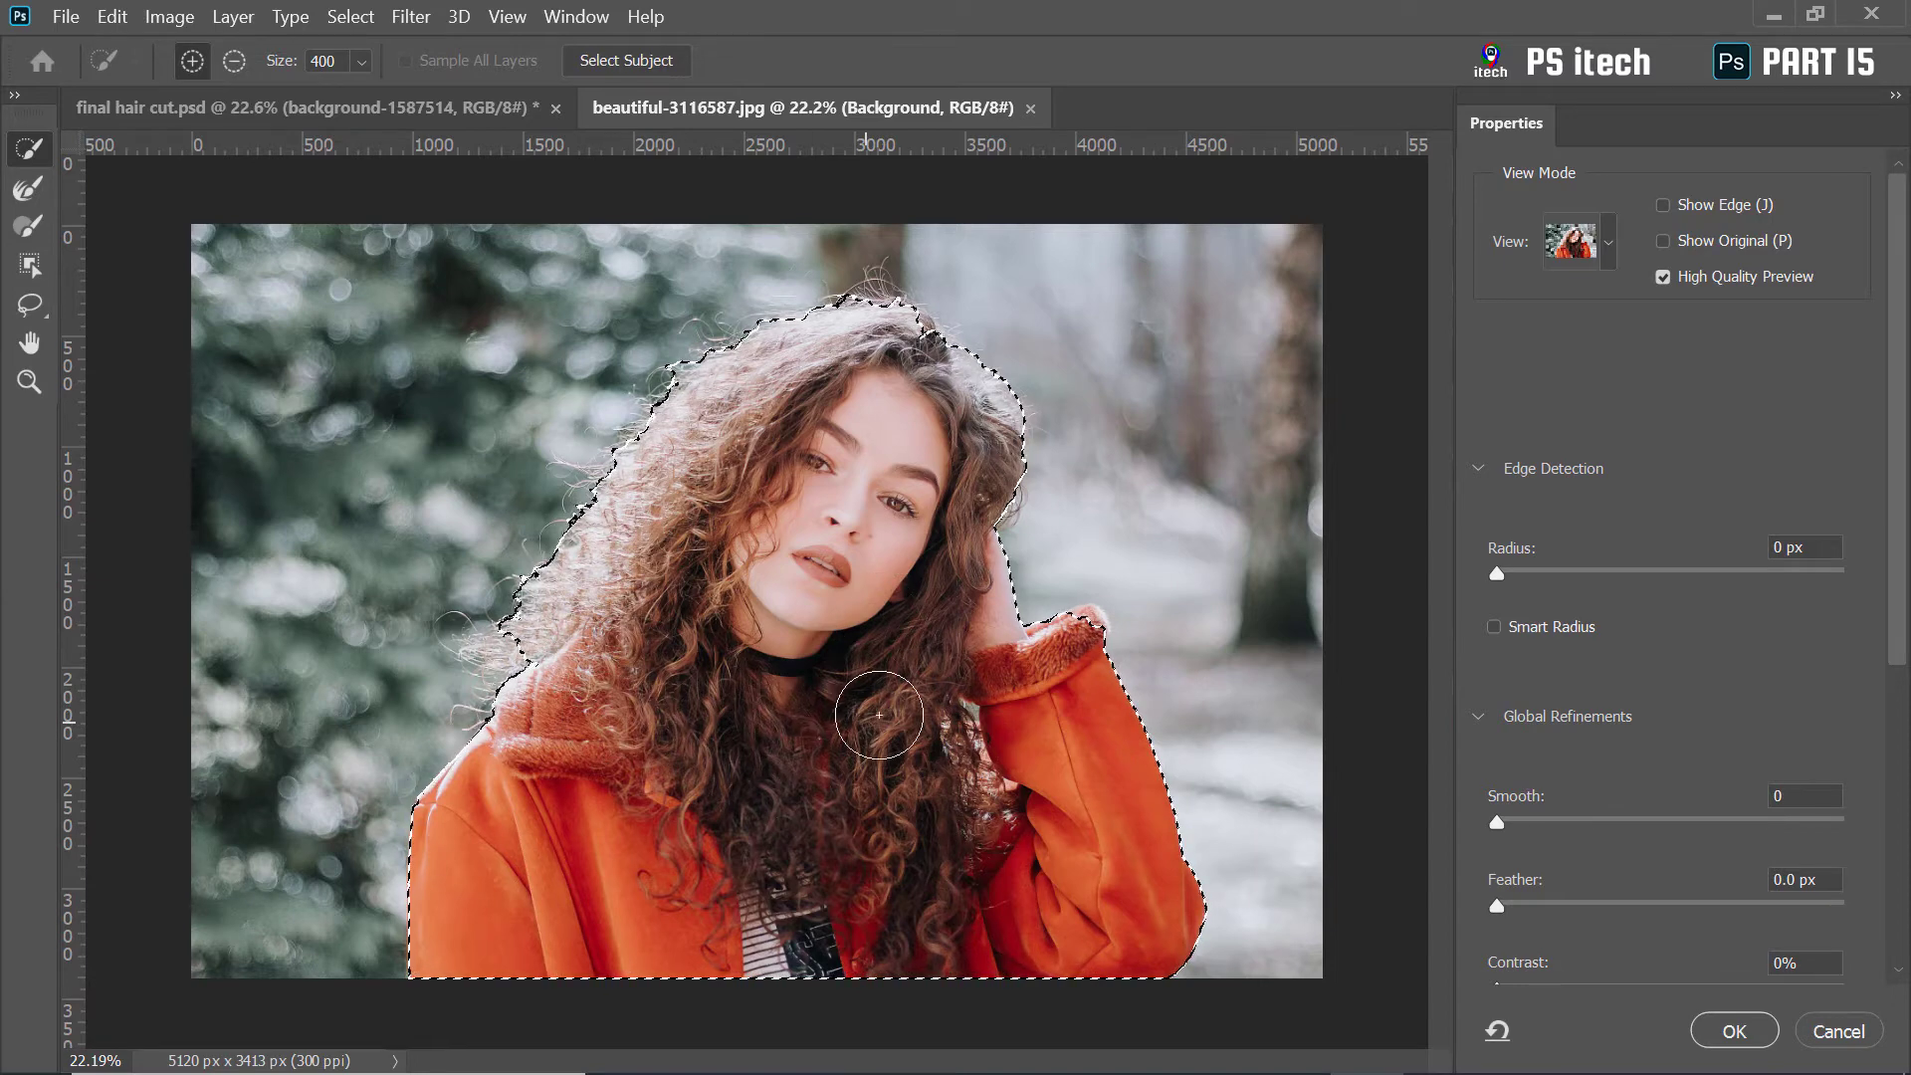
# Reduce the Quick Selection brush size to 100 and add the missing edge of the fur cuff to the selection
pyautogui.scroll(4, 1047, 666)
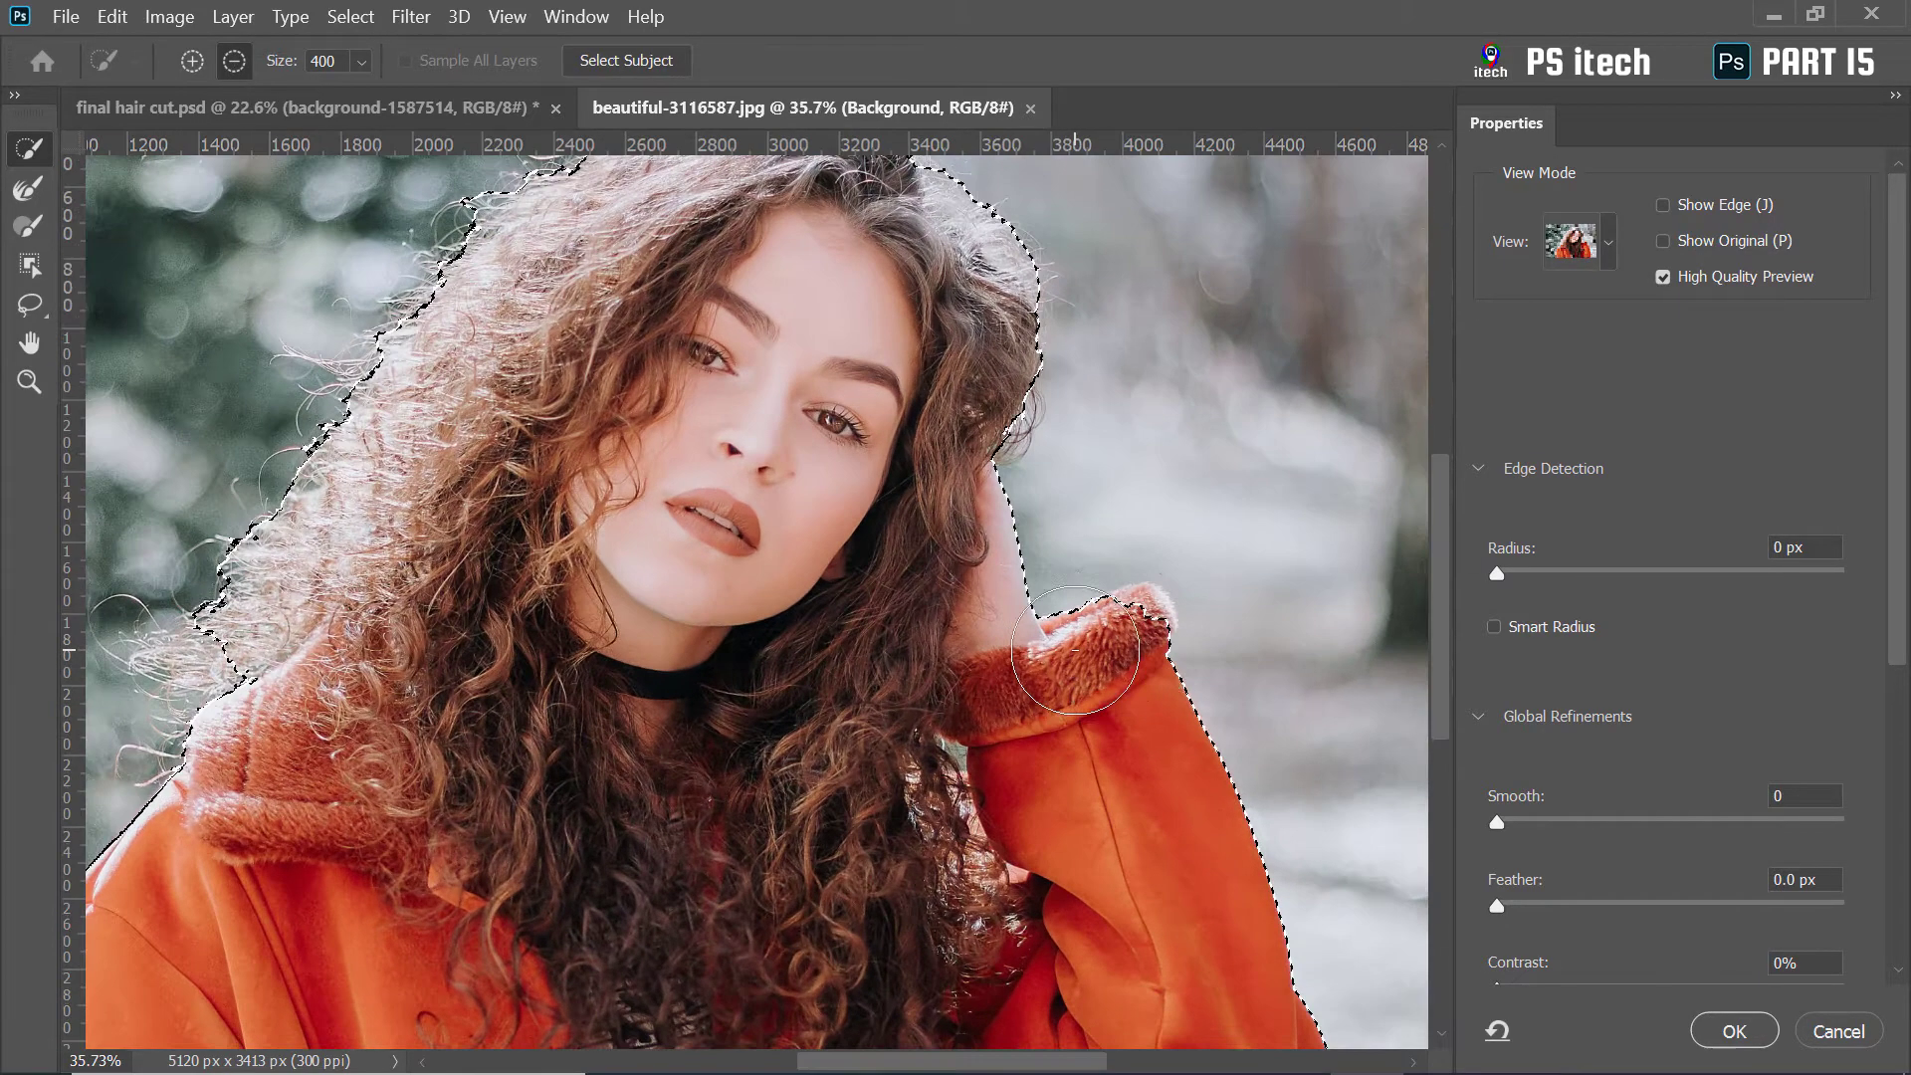
pyautogui.scroll(2, 1123, 640)
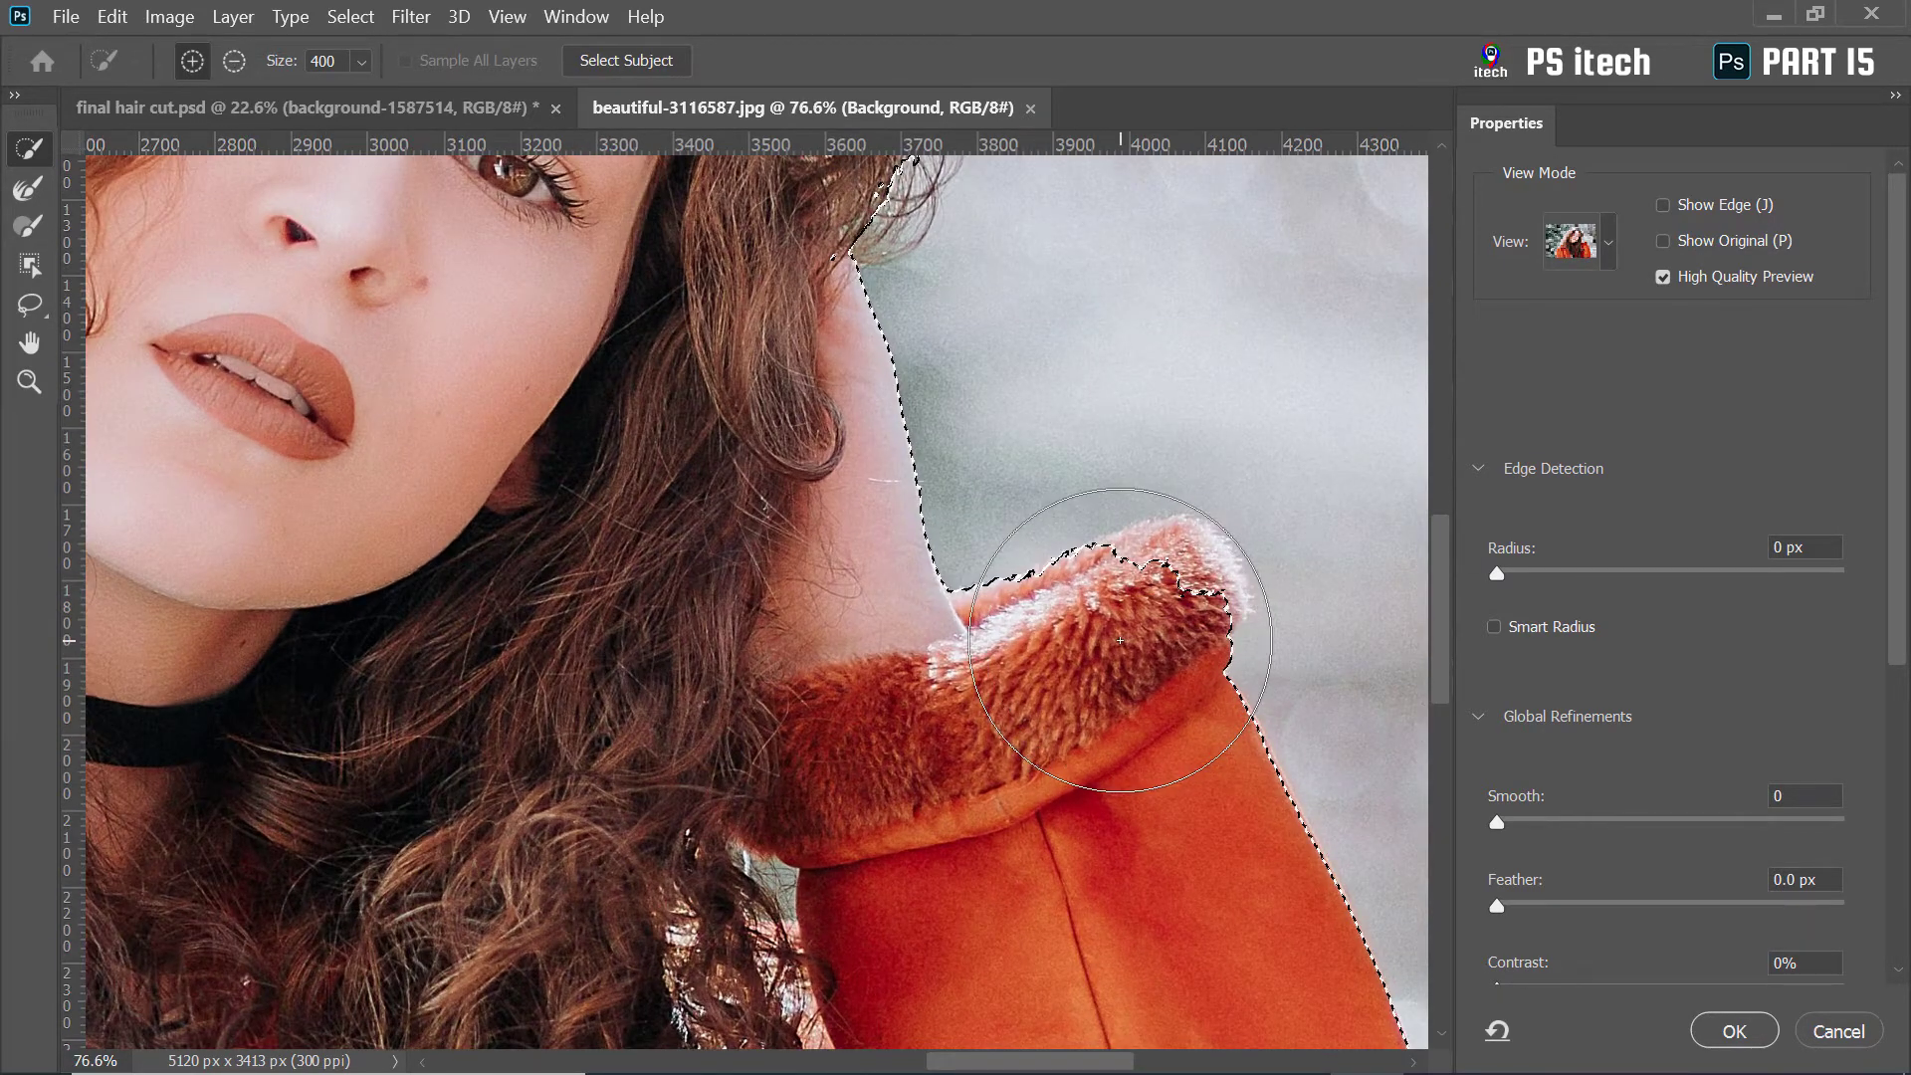
pyautogui.press('[')
pyautogui.press('[')
pyautogui.press('[')
pyautogui.press('[')
pyautogui.press('[')
pyautogui.press('[')
pyautogui.press('[')
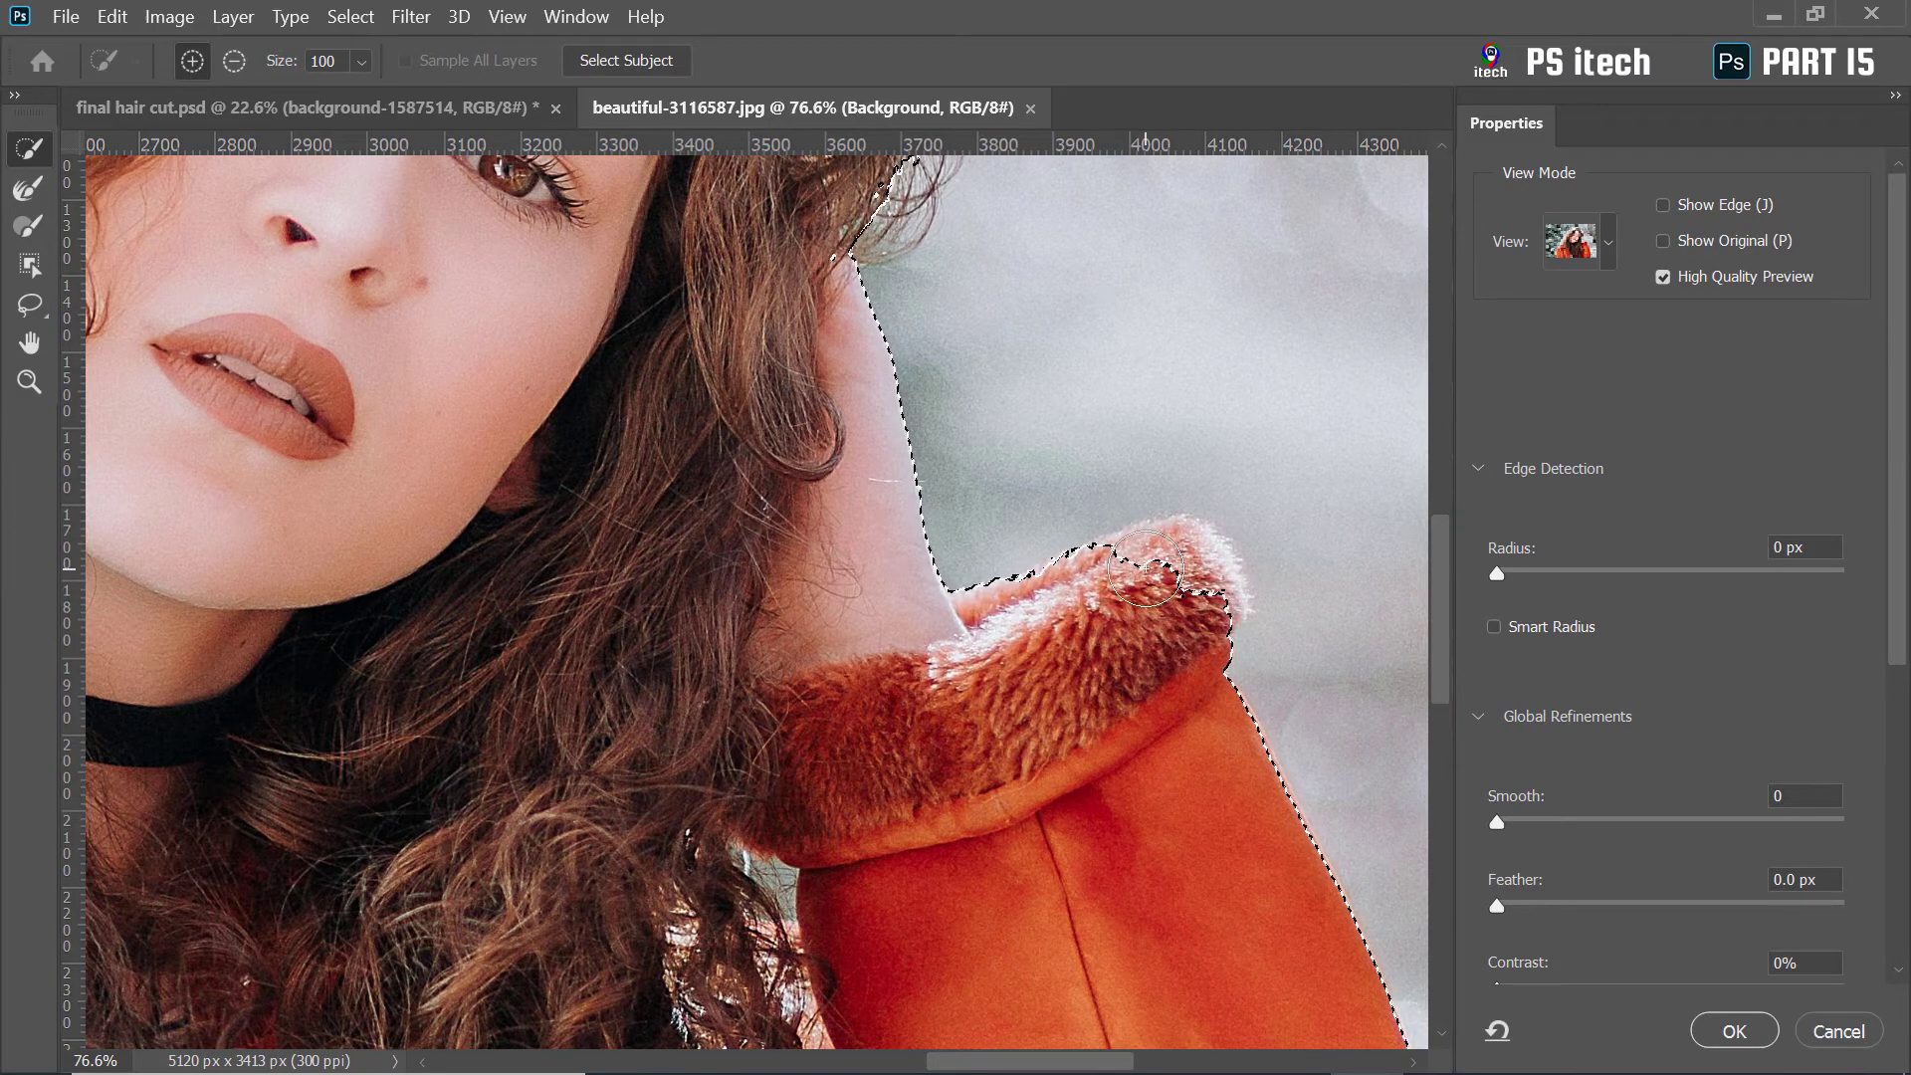
pyautogui.moveTo(1145, 569)
pyautogui.mouseDown()
pyautogui.moveTo(1207, 565)
pyautogui.moveTo(1192, 583)
pyautogui.moveTo(1178, 564)
pyautogui.mouseUp()
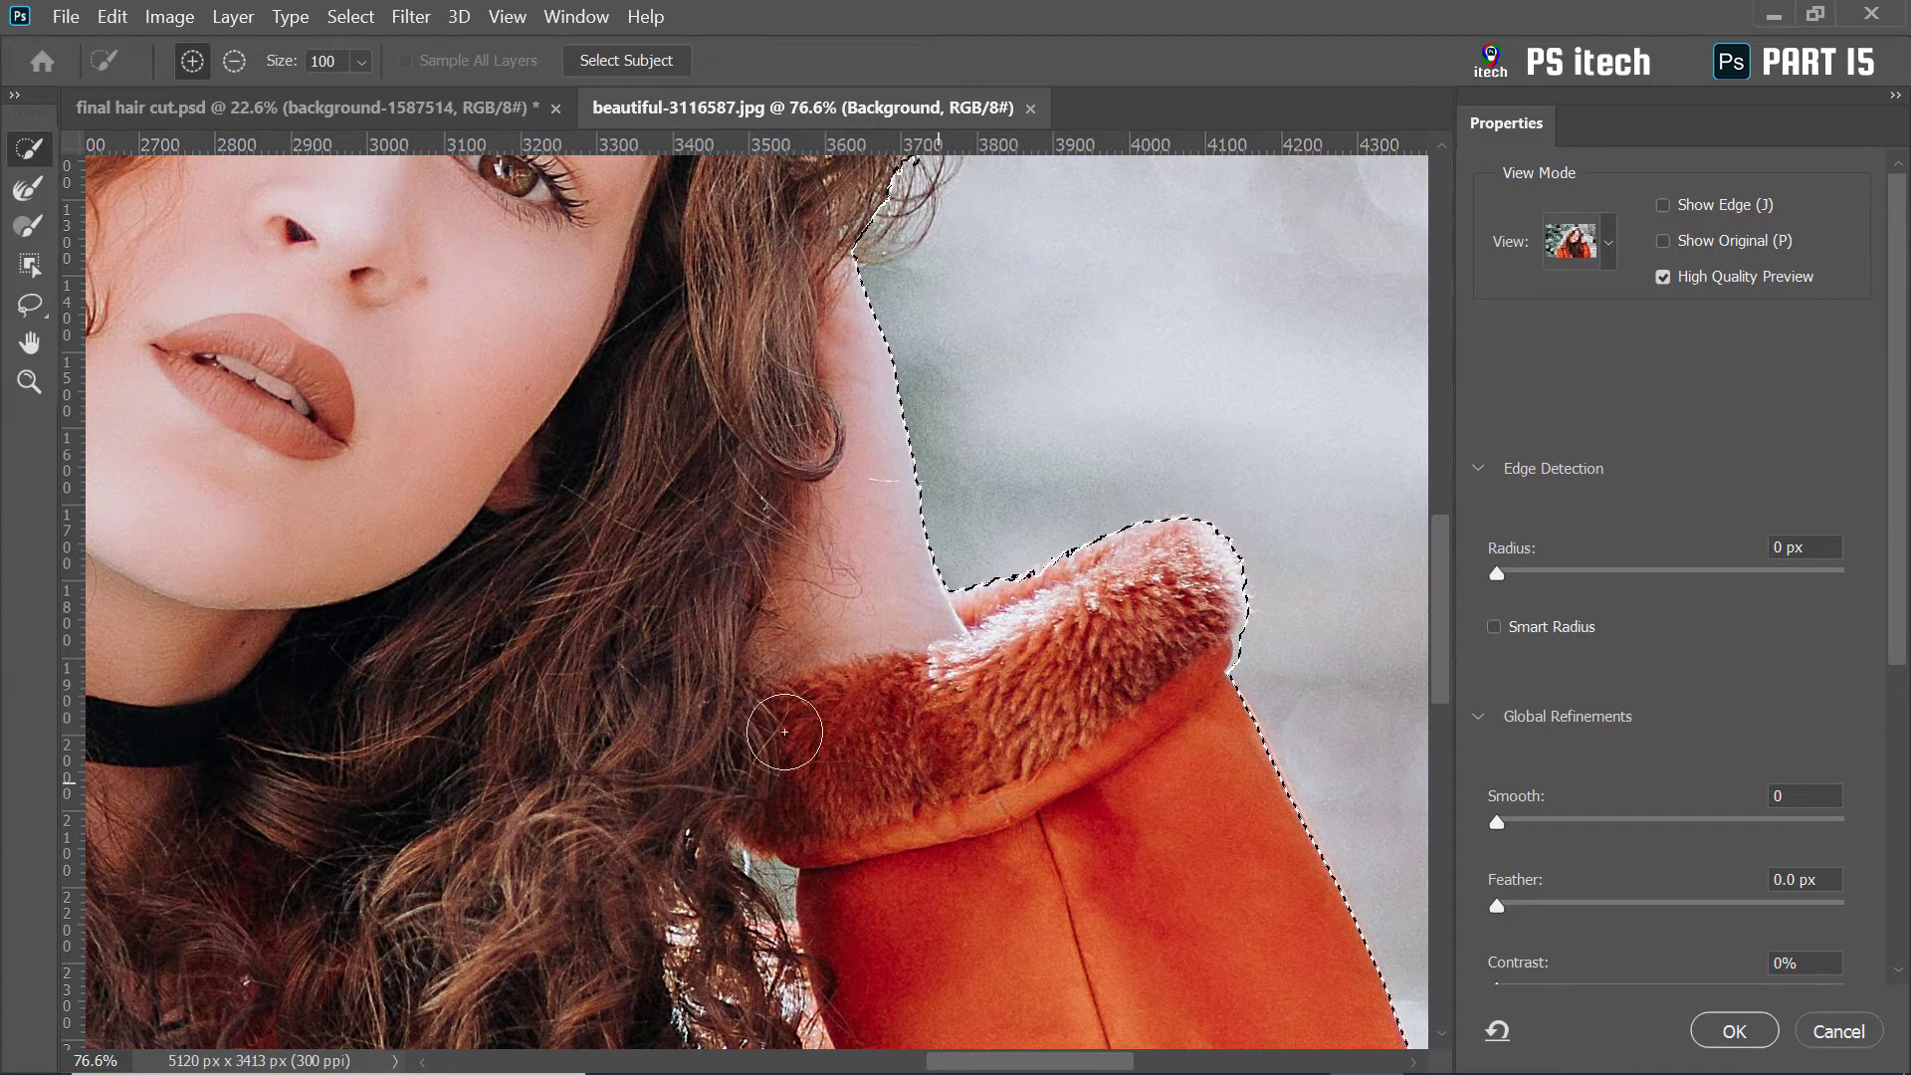
pyautogui.scroll(-5, 575, 700)
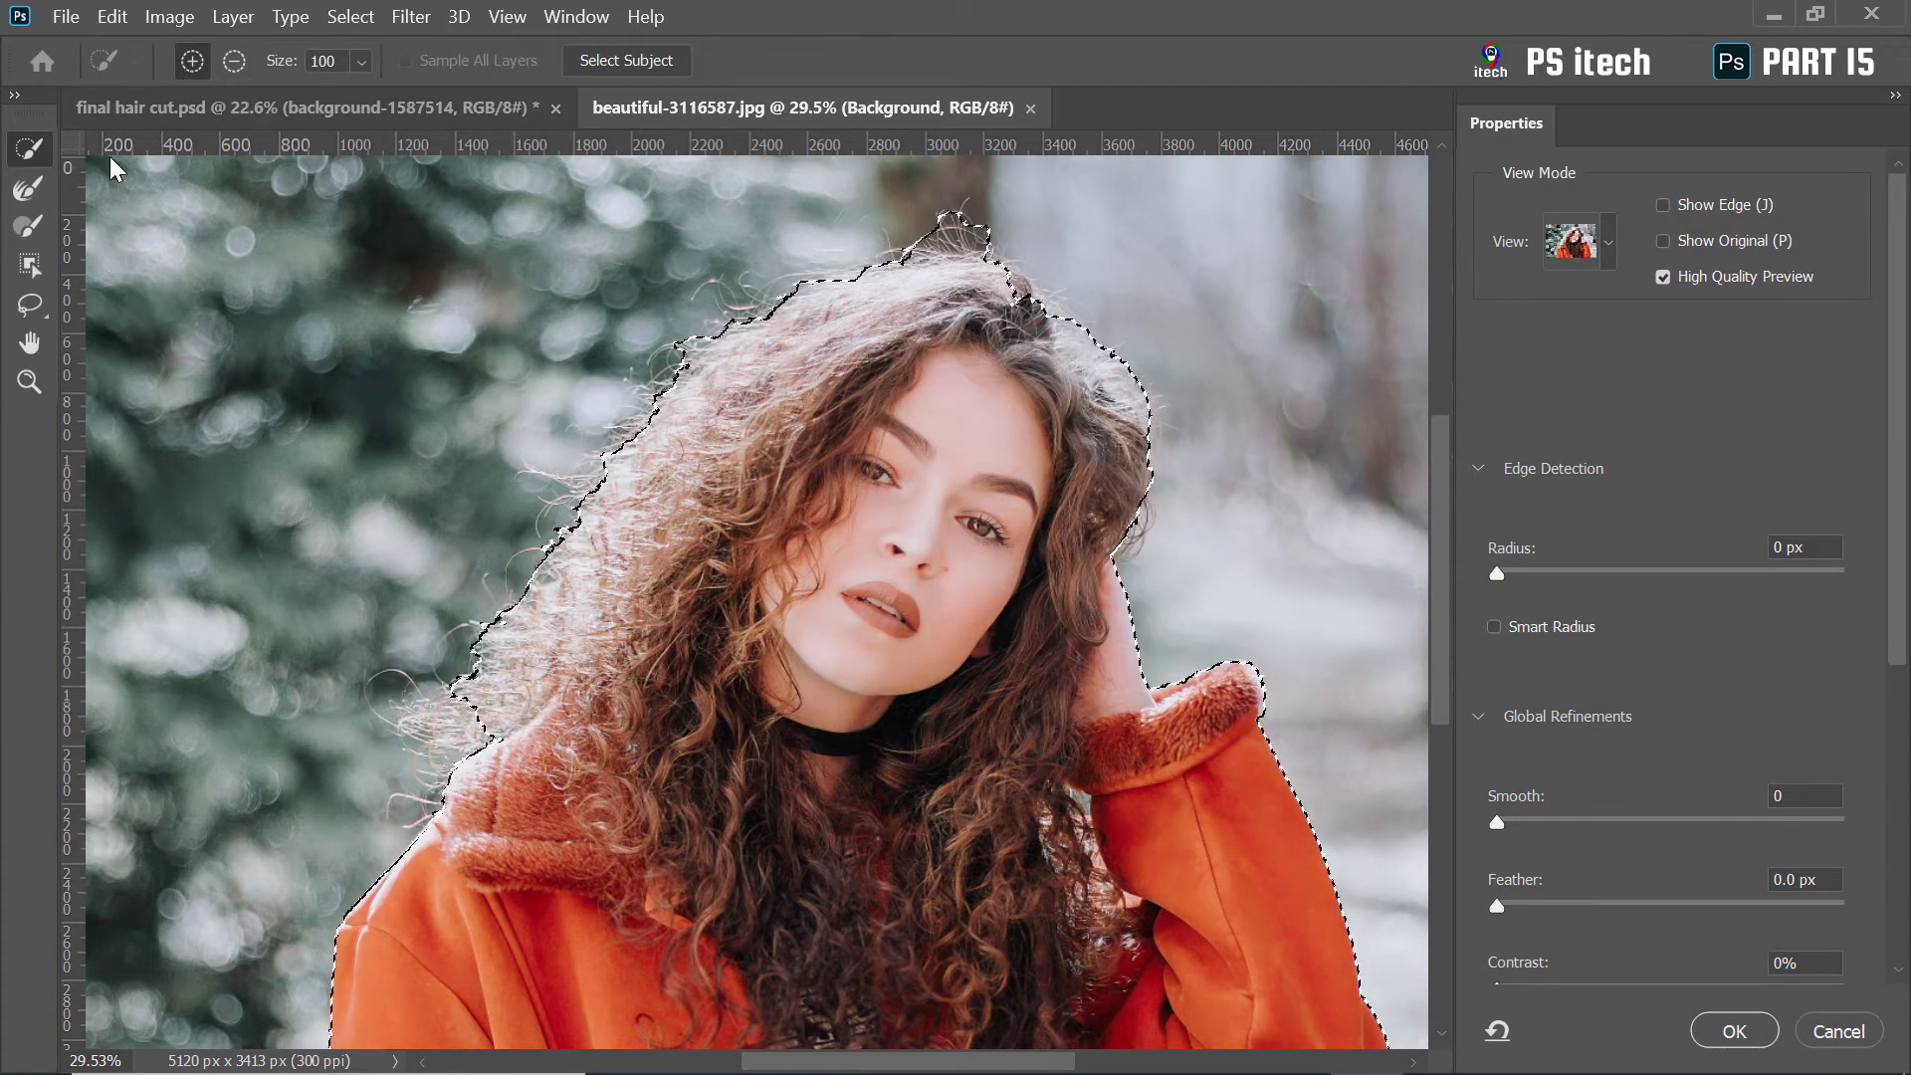
# Add the stray curls beside the jacket collar to the selection with the Lasso tool
pyautogui.click(31, 303)
pyautogui.click(99, 300)
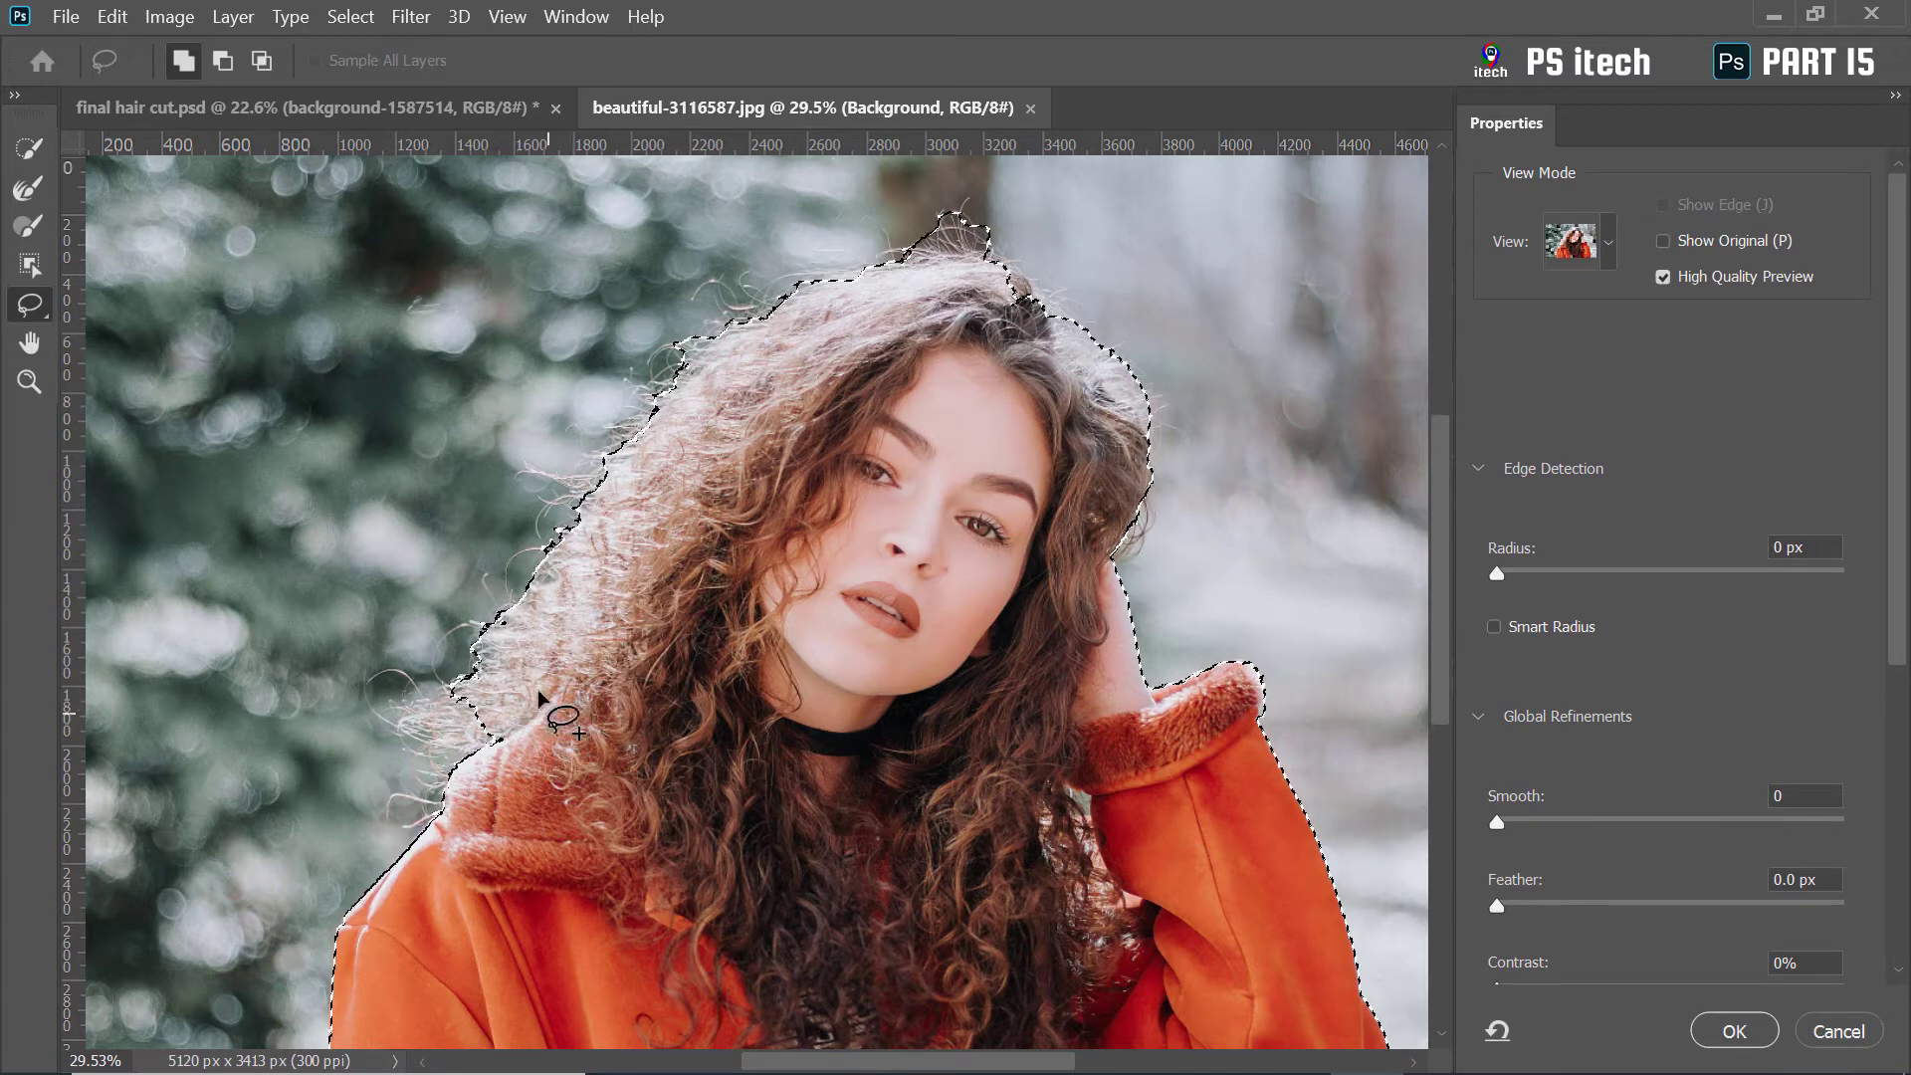
pyautogui.moveTo(503, 662)
pyautogui.mouseDown()
pyautogui.moveTo(391, 713)
pyautogui.moveTo(408, 763)
pyautogui.moveTo(561, 757)
pyautogui.moveTo(566, 690)
pyautogui.moveTo(487, 686)
pyautogui.mouseUp()
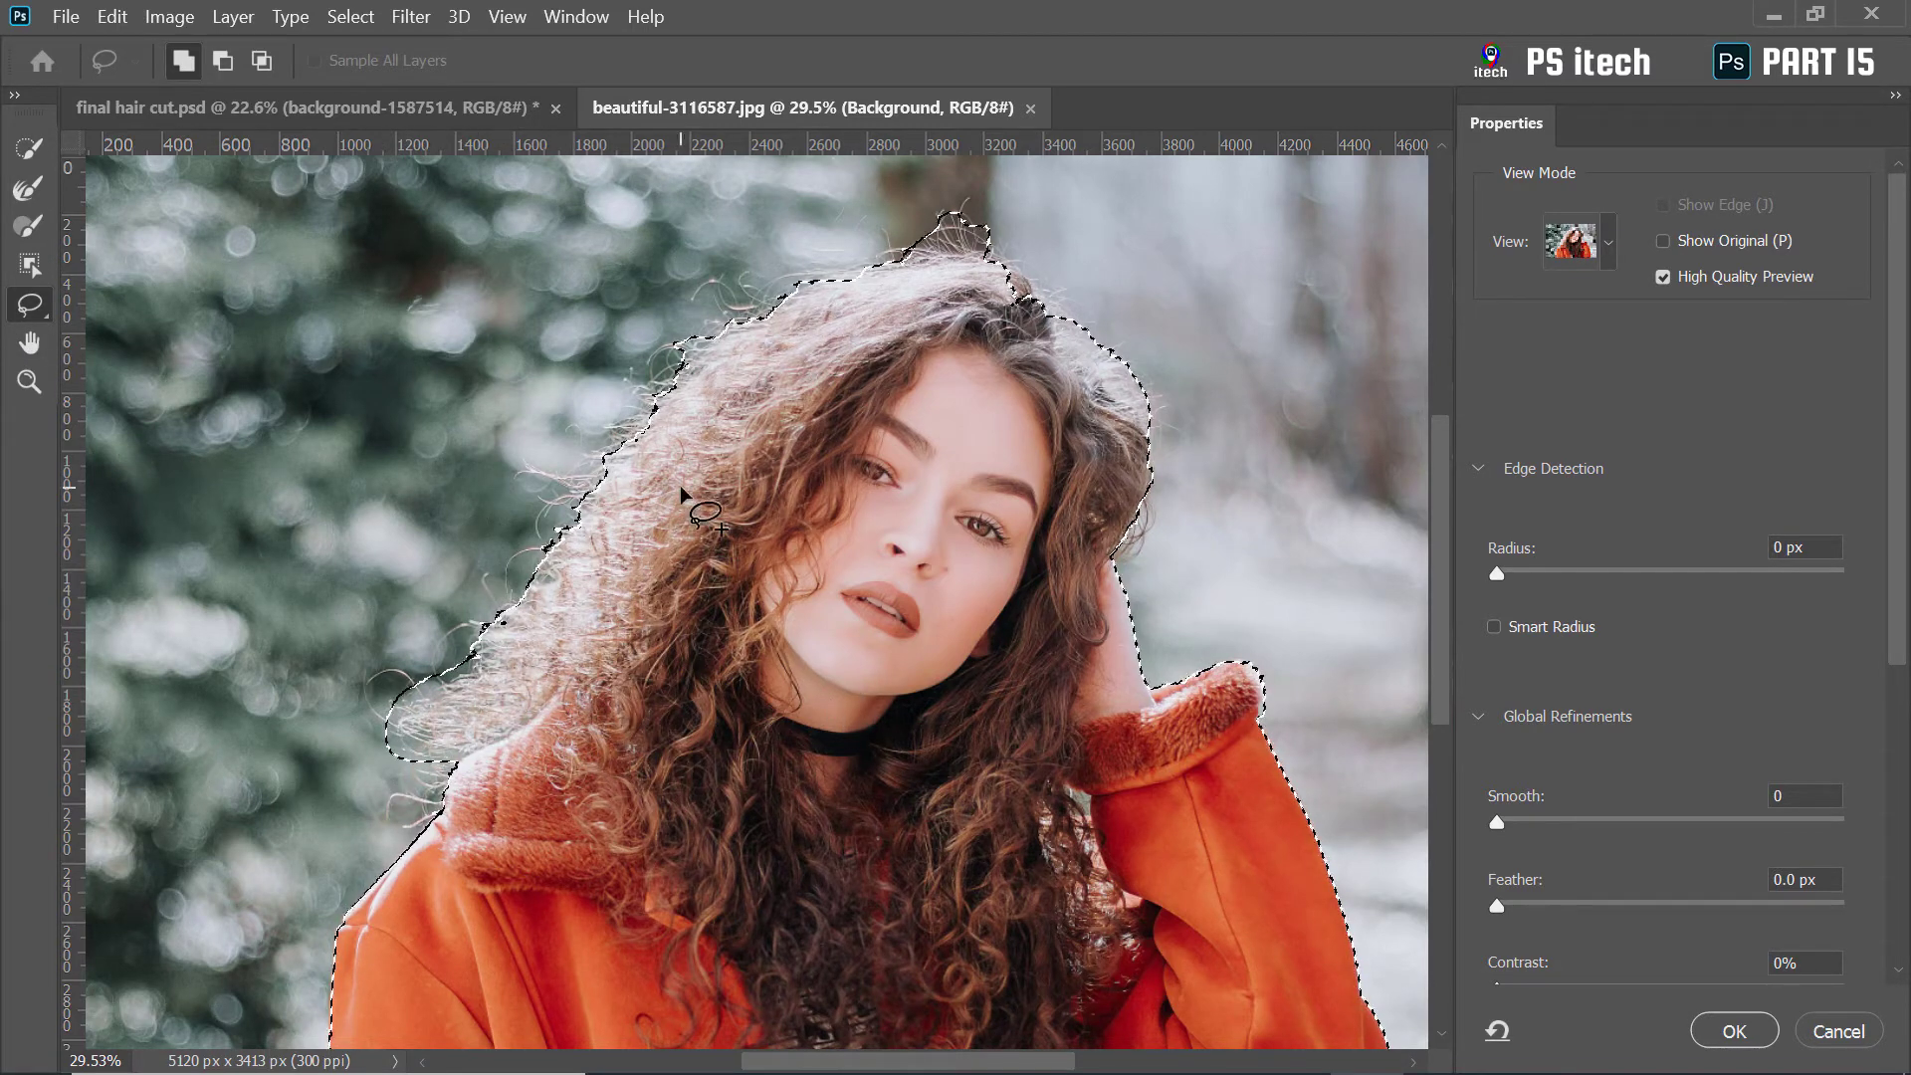
# Subtract the stray-curl area beside the collar from the selection with the Lasso, and add it back
pyautogui.press('alt')
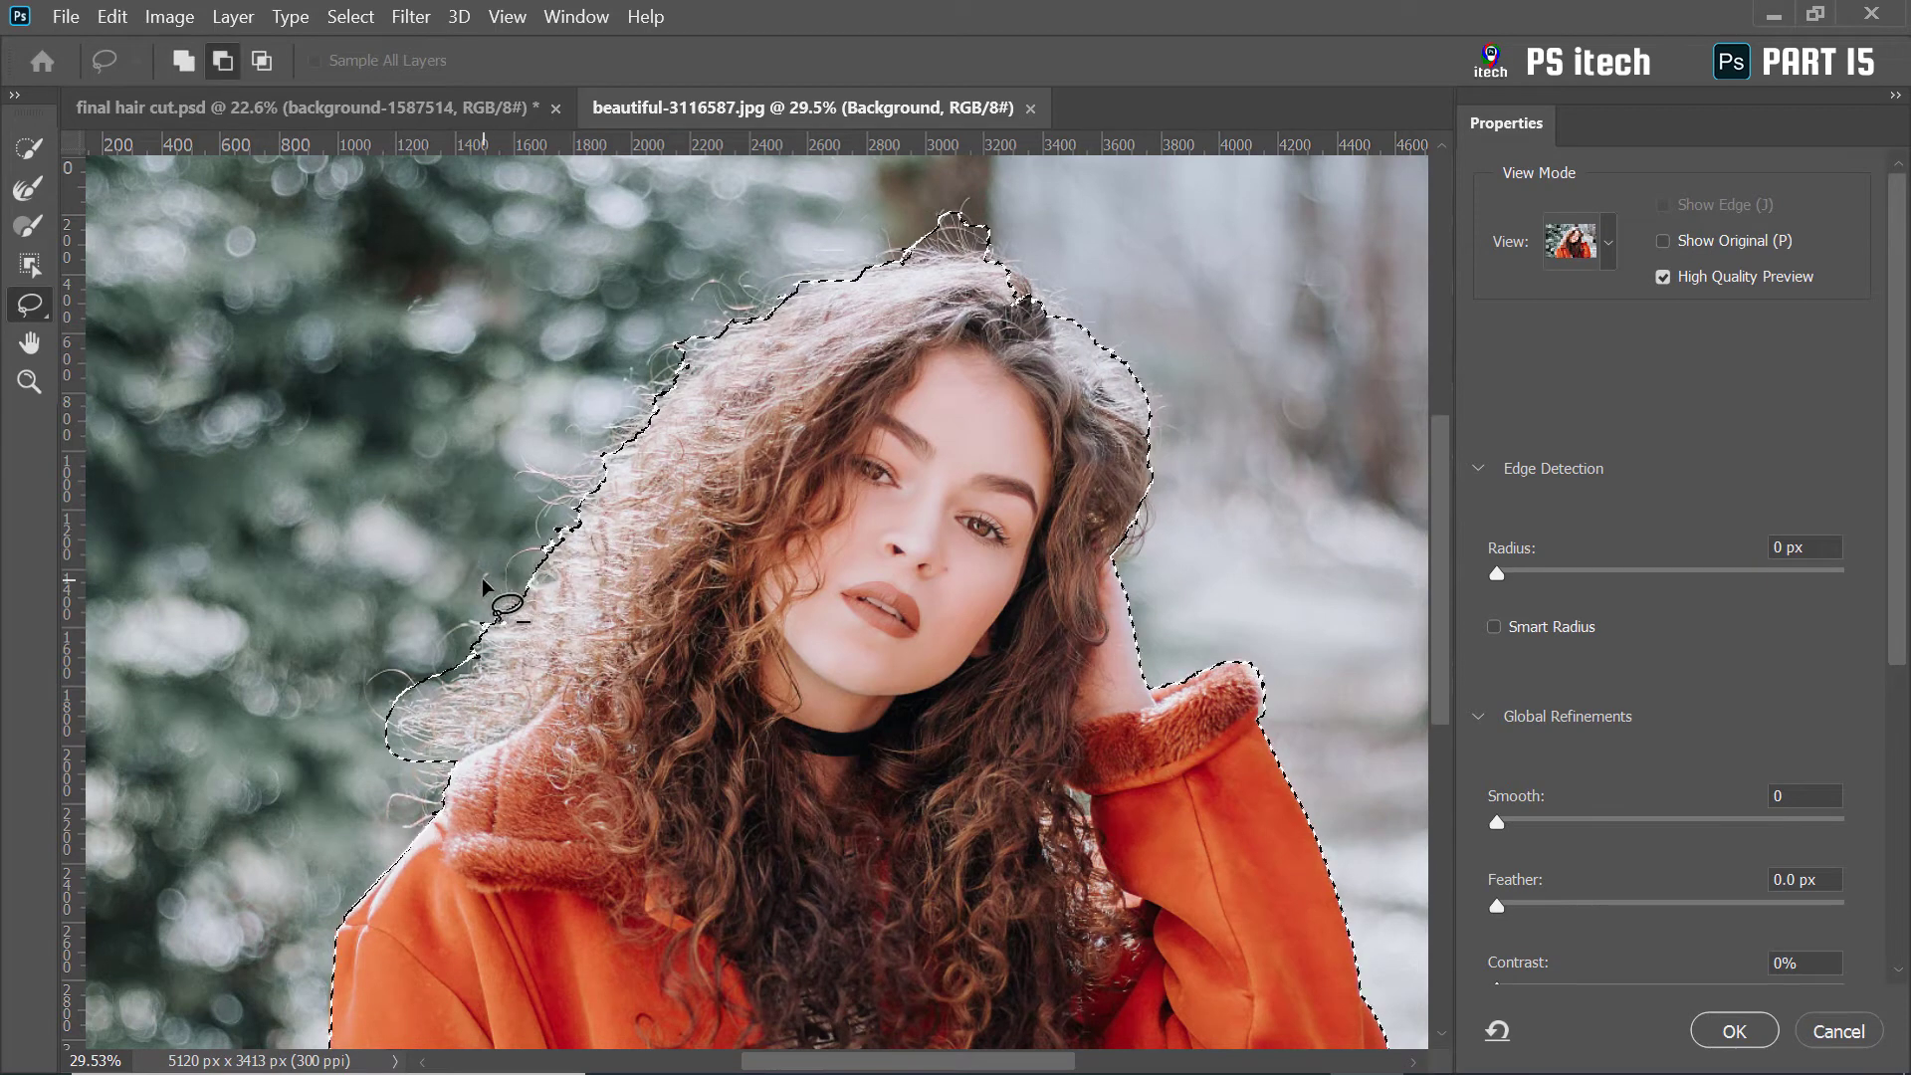
pyautogui.moveTo(467, 657)
pyautogui.mouseDown()
pyautogui.moveTo(447, 769)
pyautogui.moveTo(303, 773)
pyautogui.mouseUp()
pyautogui.moveTo(398, 626)
pyautogui.mouseDown()
pyautogui.moveTo(370, 752)
pyautogui.moveTo(519, 752)
pyautogui.moveTo(512, 698)
pyautogui.mouseUp()
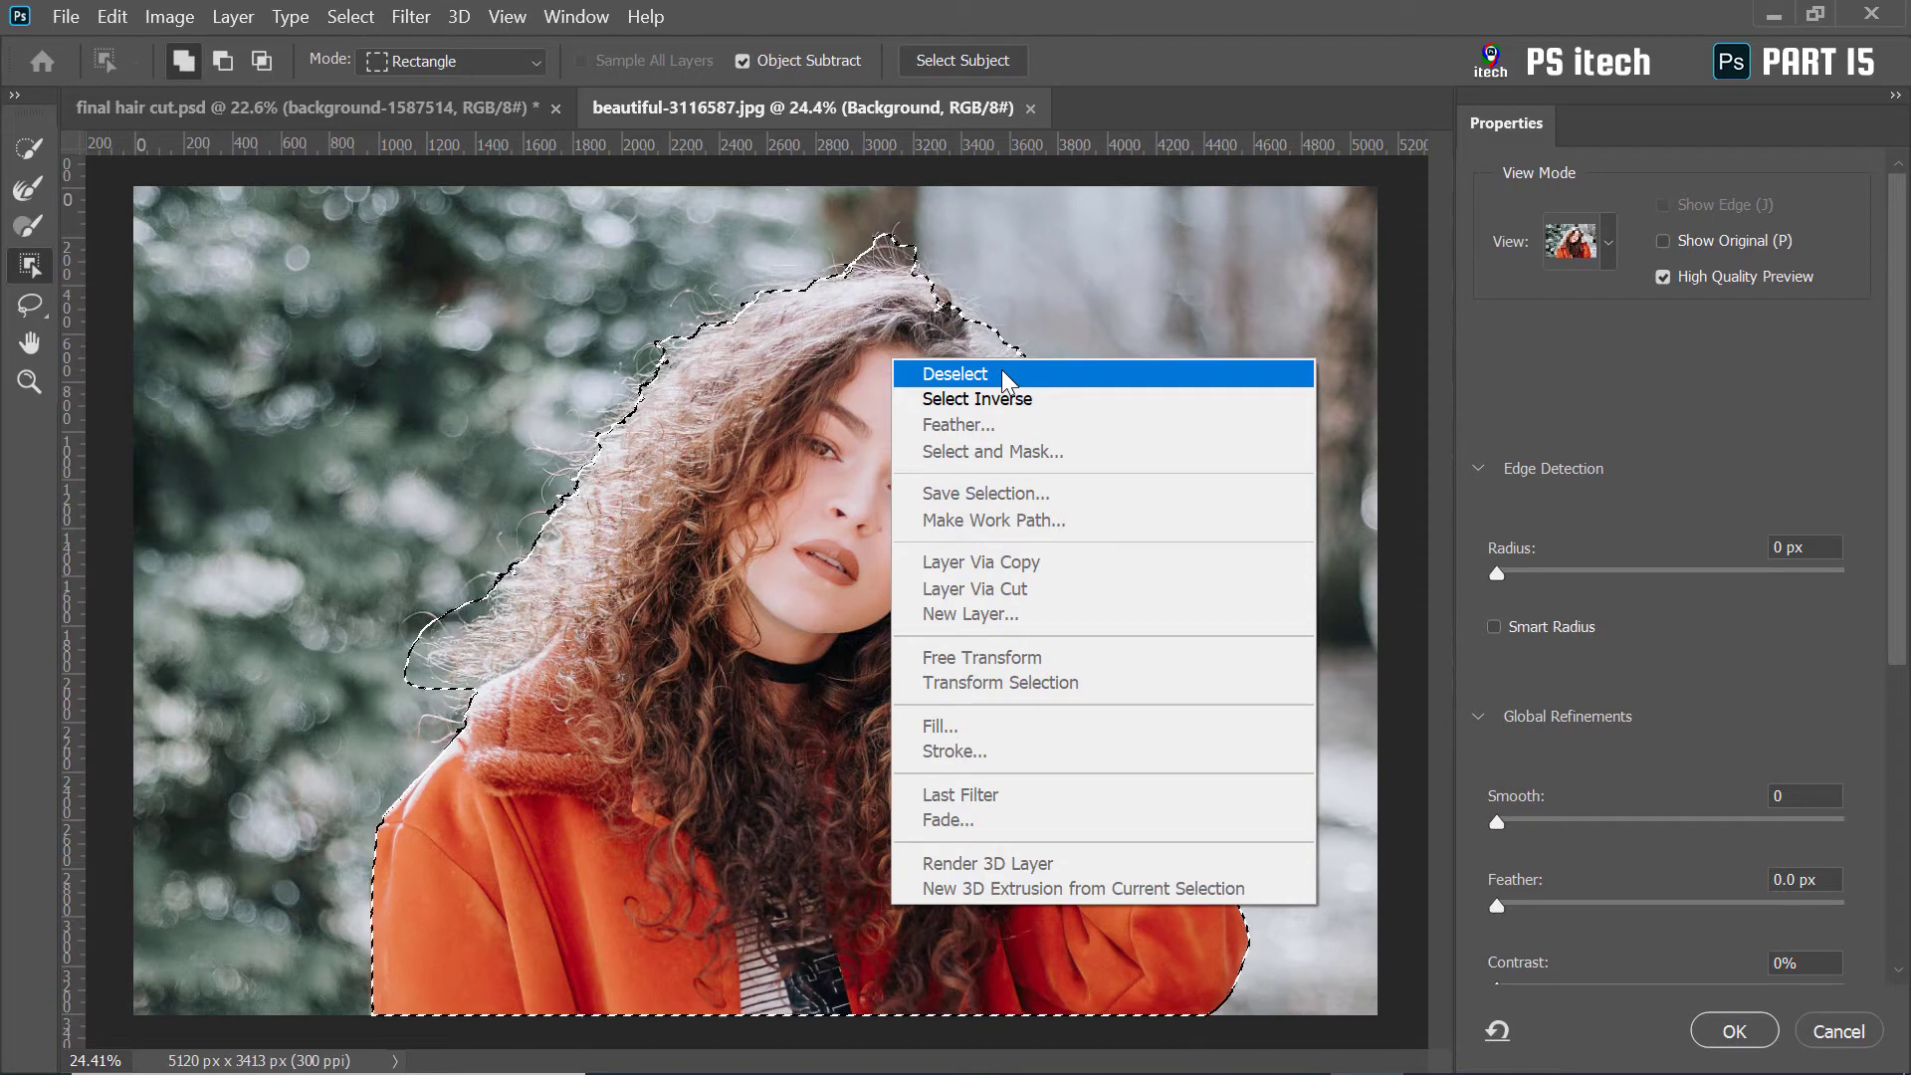
# Select the woman with a rectangular Object Selection, add the missed wrist area beside the fur cuff, and clear the selection
pyautogui.click(976, 375)
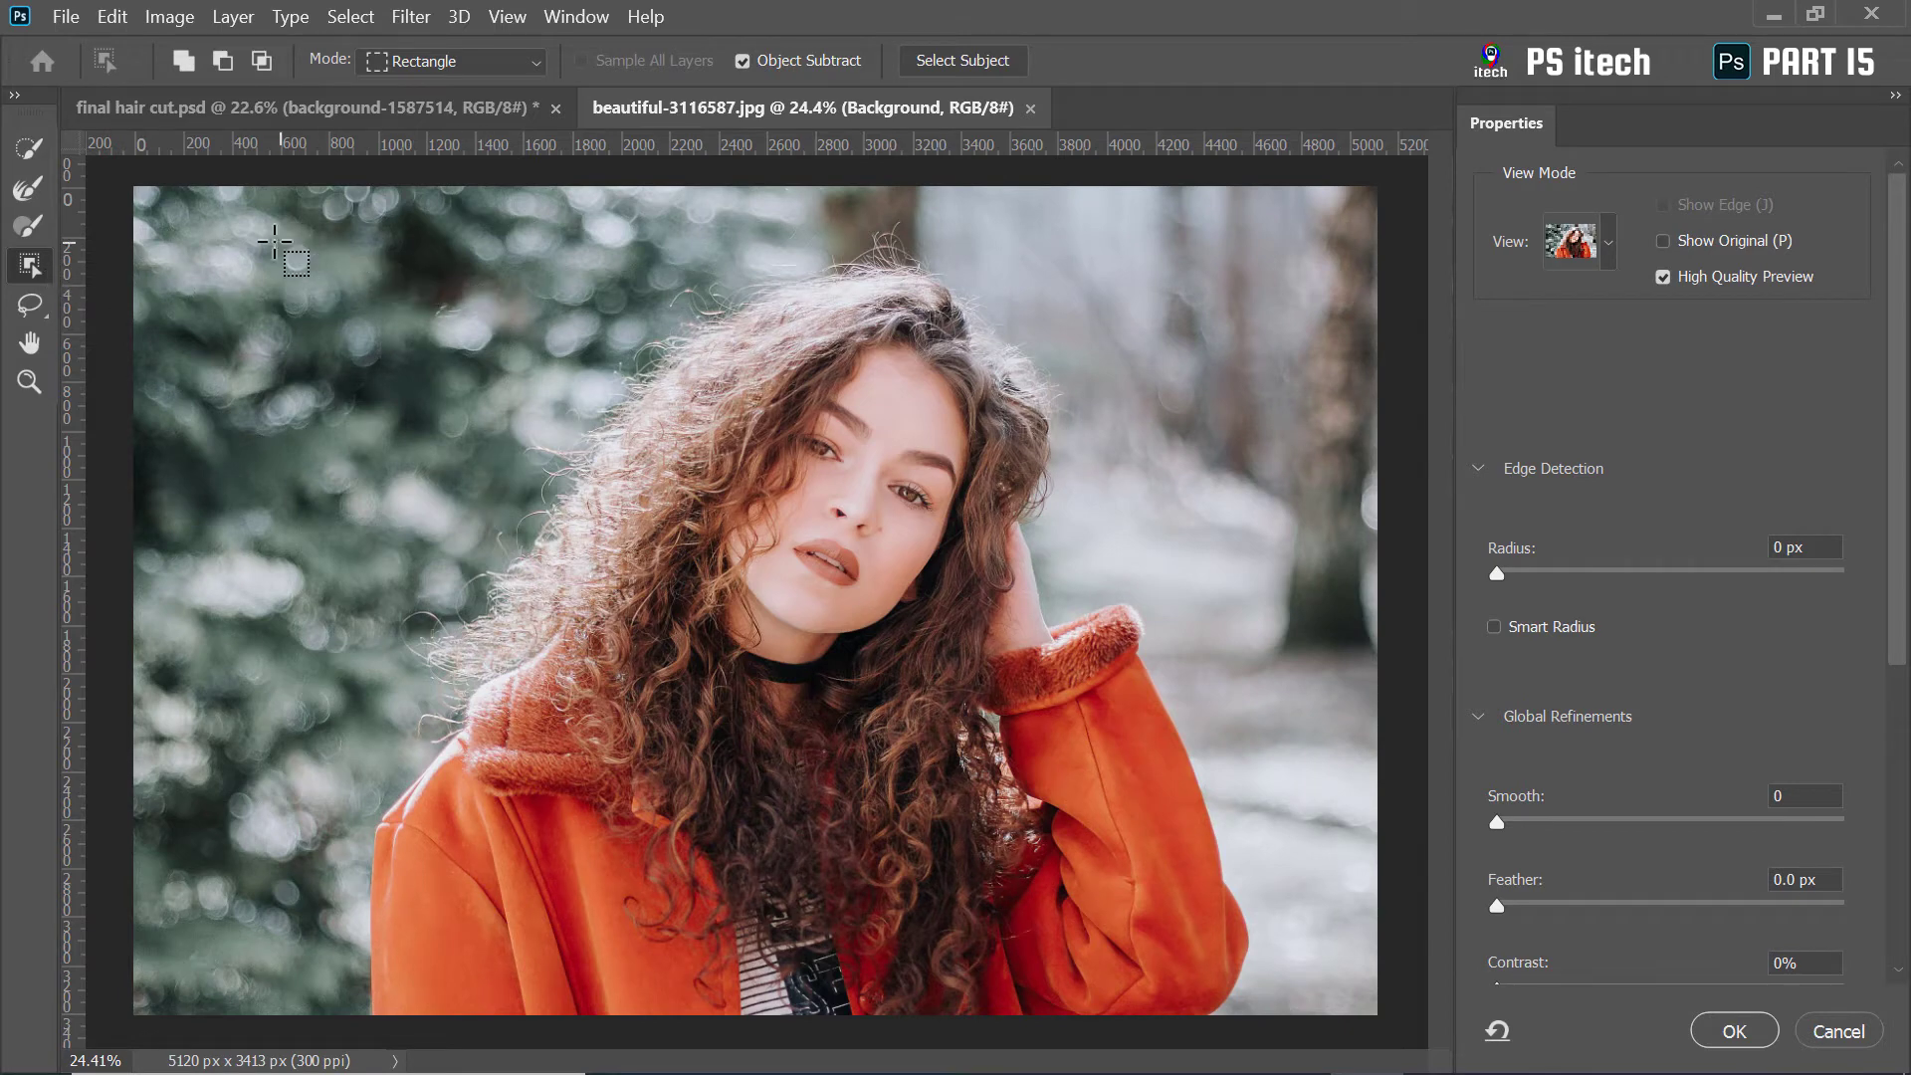
pyautogui.moveTo(225, 227); pyautogui.dragTo(1258, 1029)
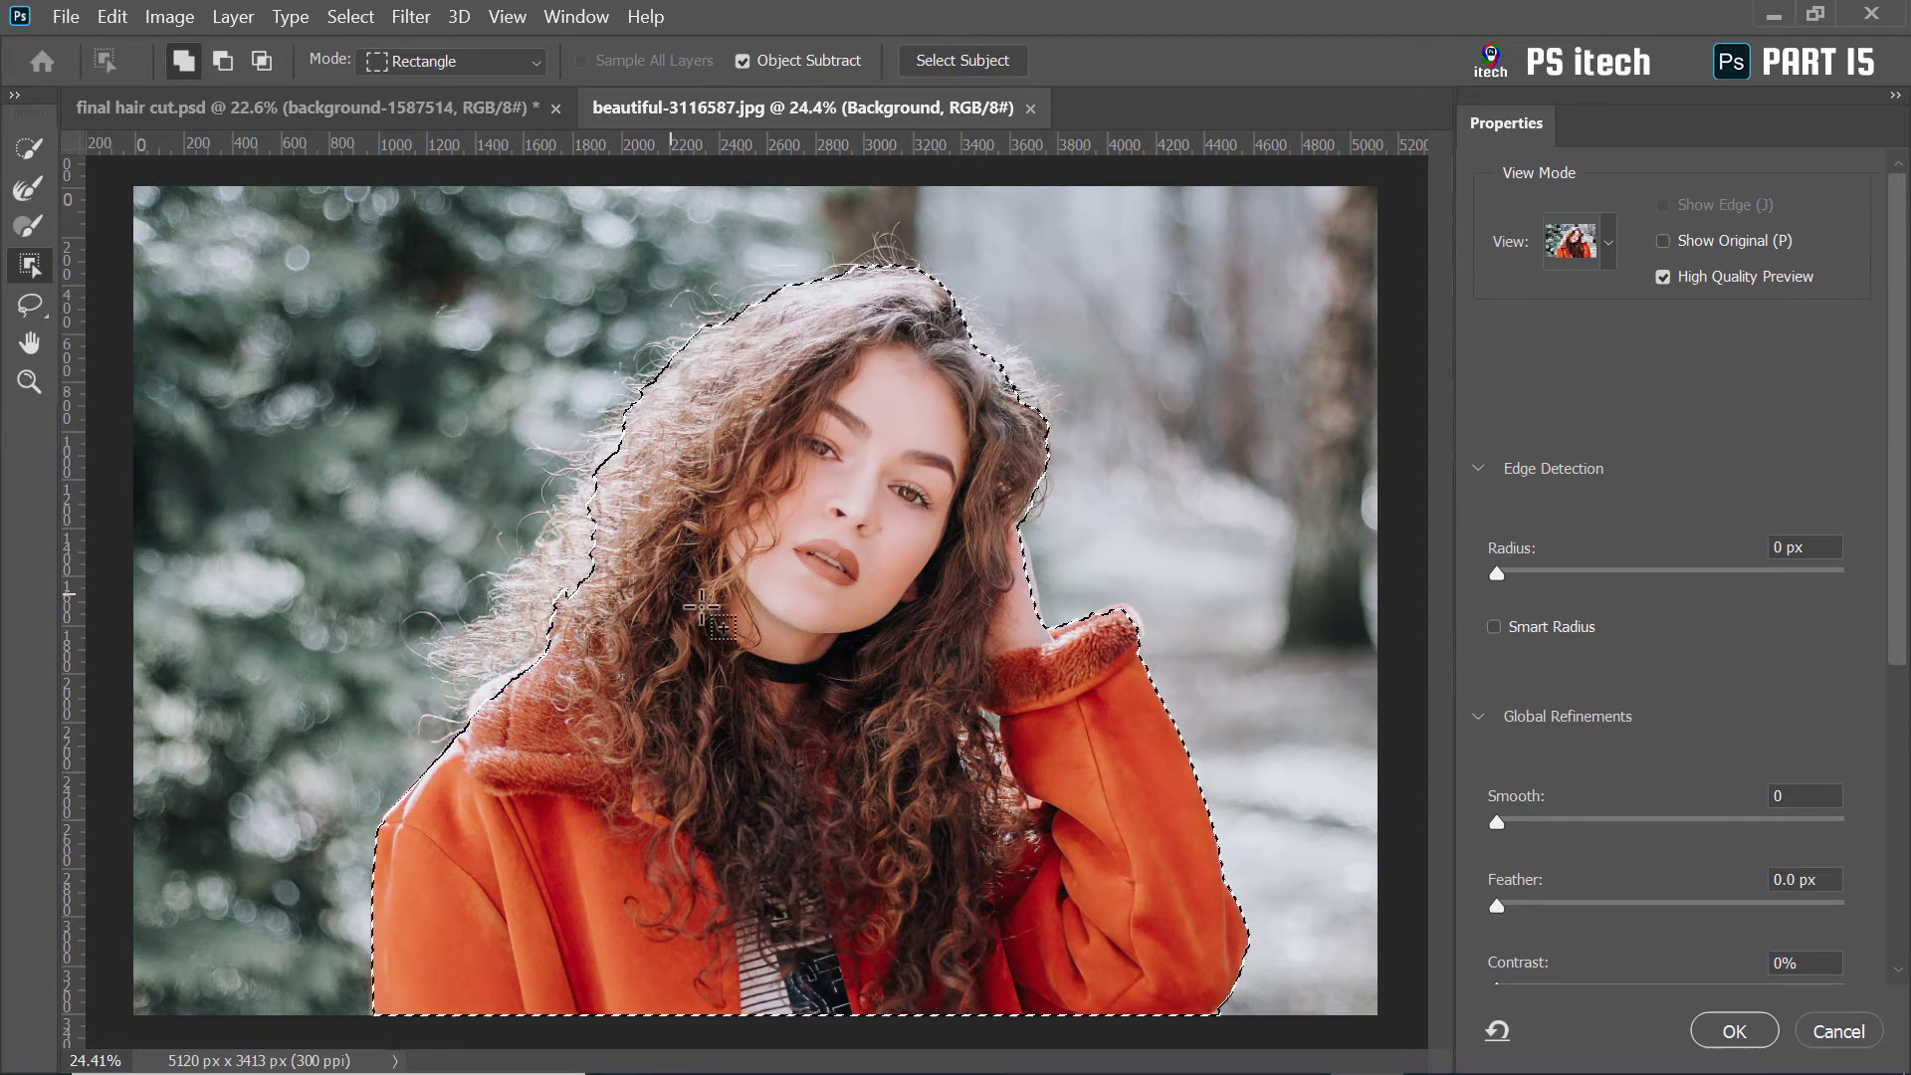
pyautogui.scroll(5, 1015, 605)
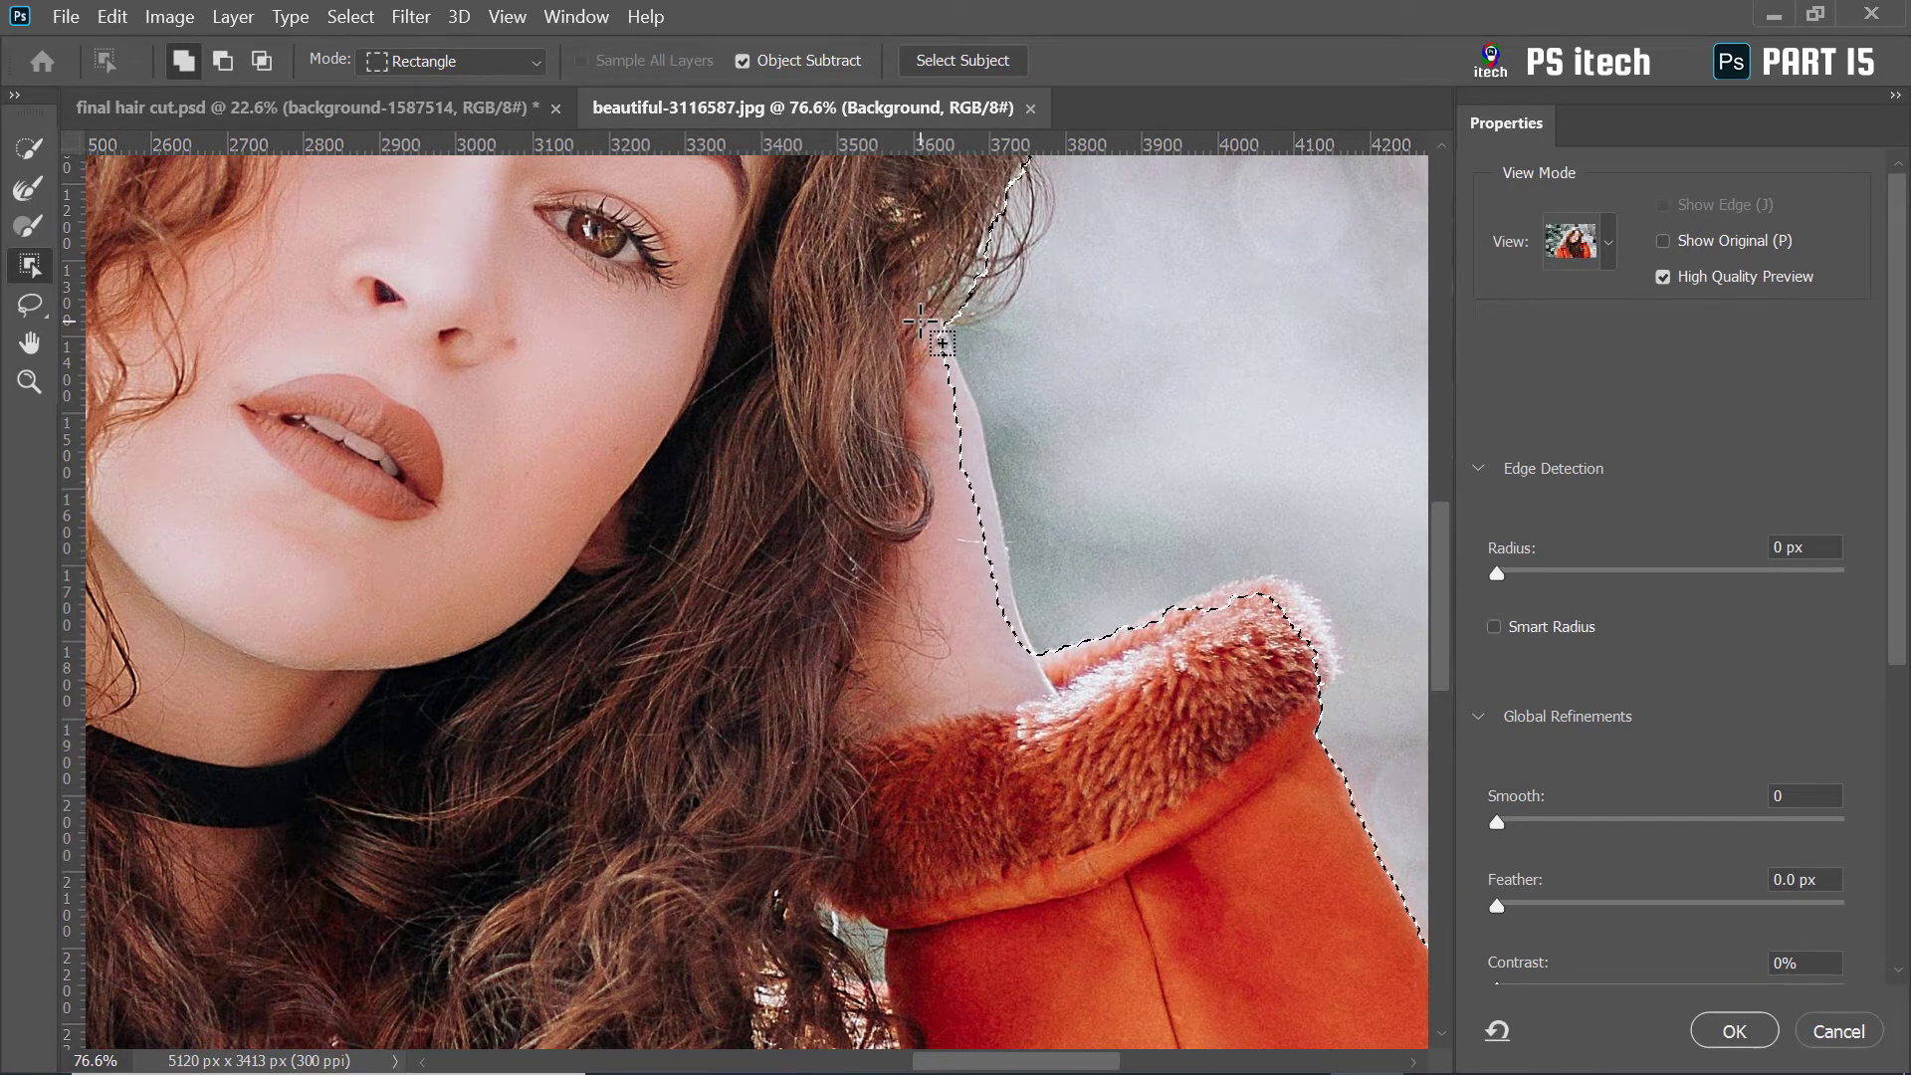
pyautogui.moveTo(913, 321); pyautogui.dragTo(1075, 645)
pyautogui.scroll(-3, 1074, 645)
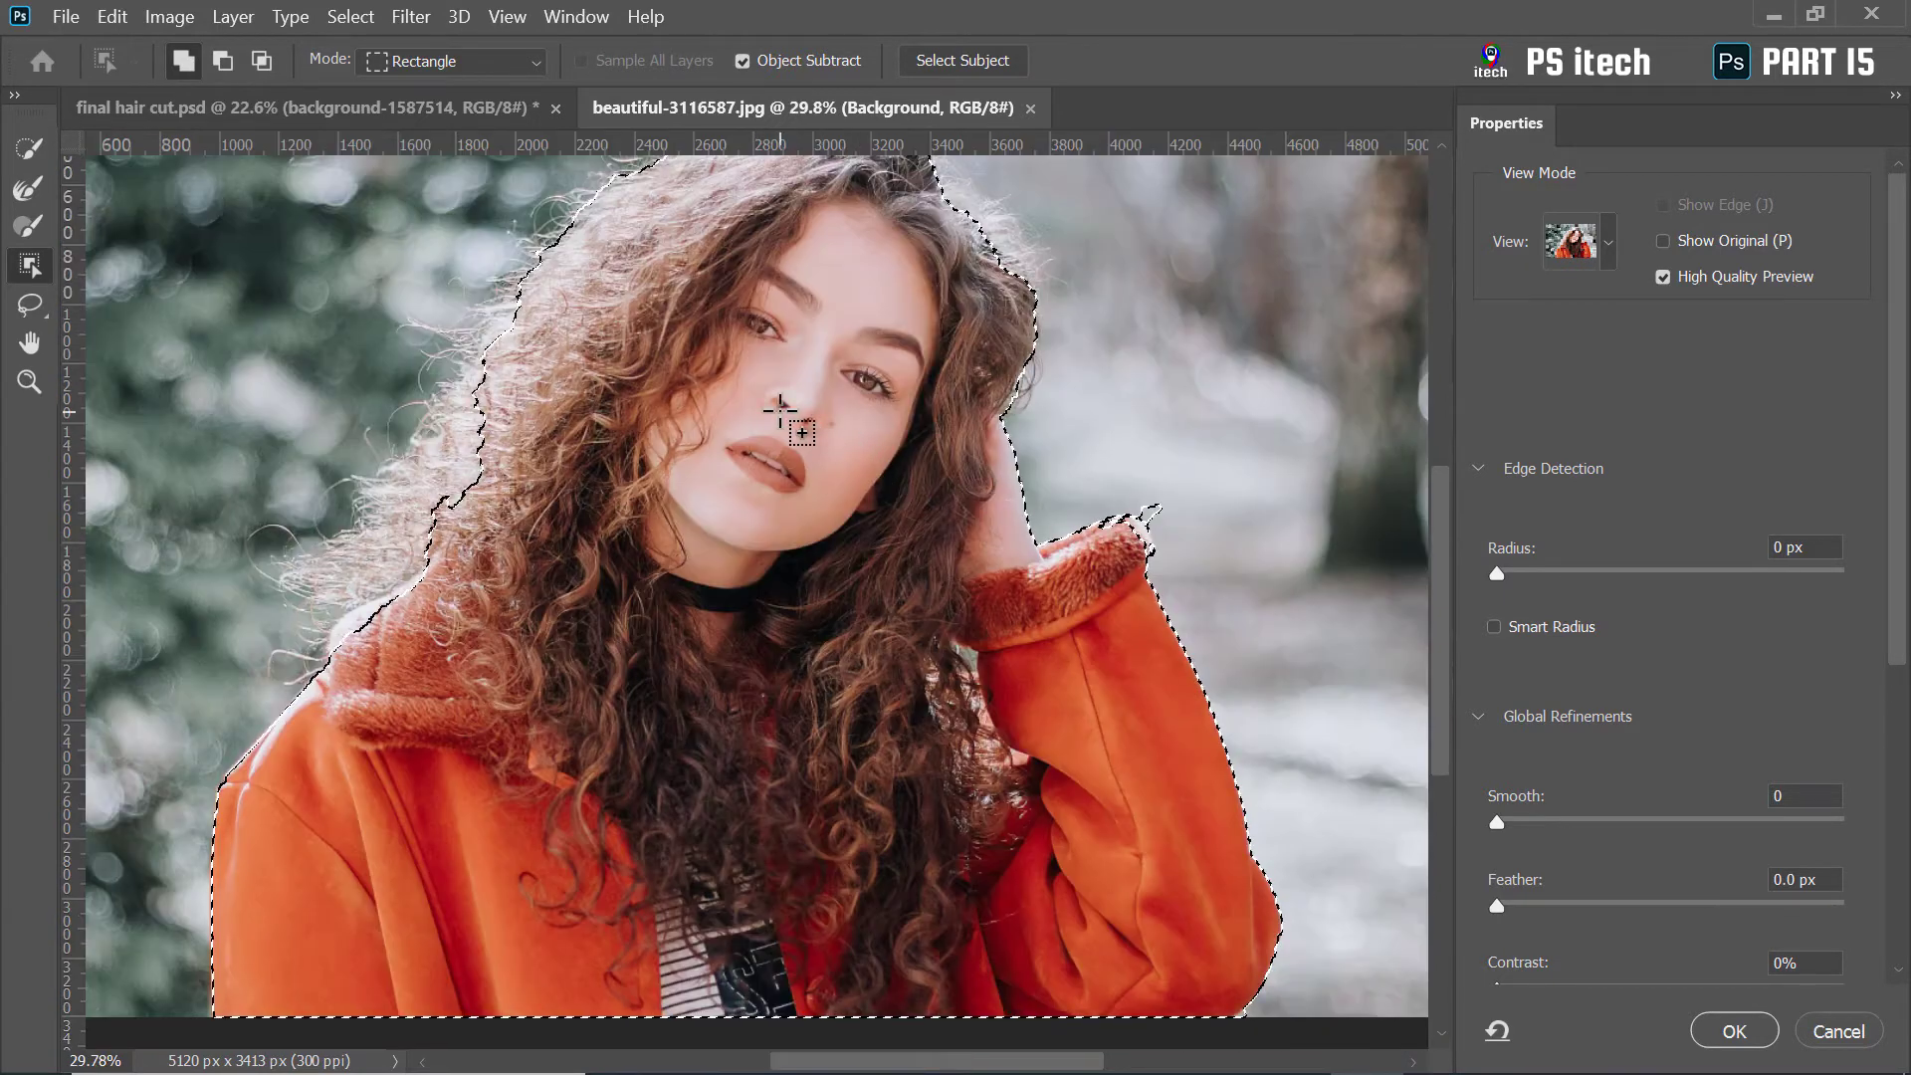
pyautogui.hotkey('ctrl', 'd')
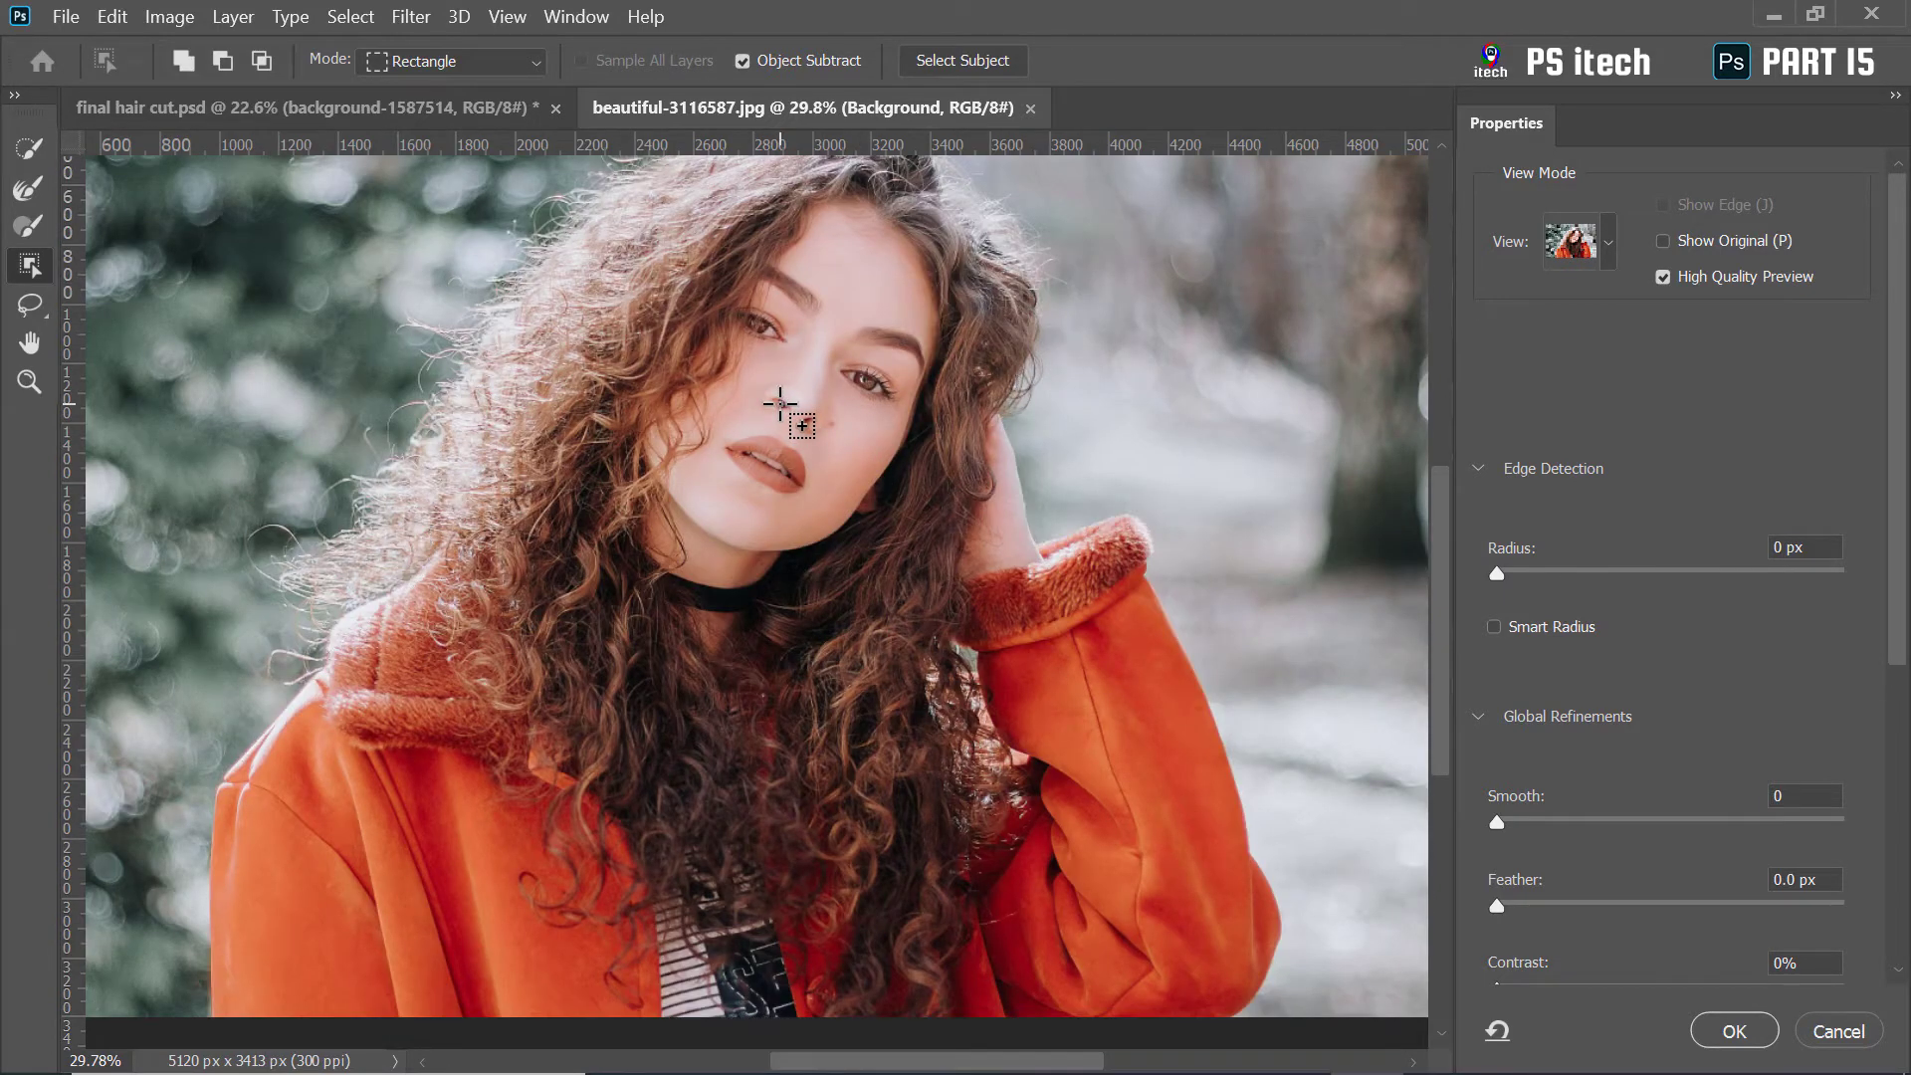
# Zoom in and out on the woman with the Zoom tool, and pan across the image with the Hand tool
pyautogui.scroll(2, 780, 403)
pyautogui.click(28, 304)
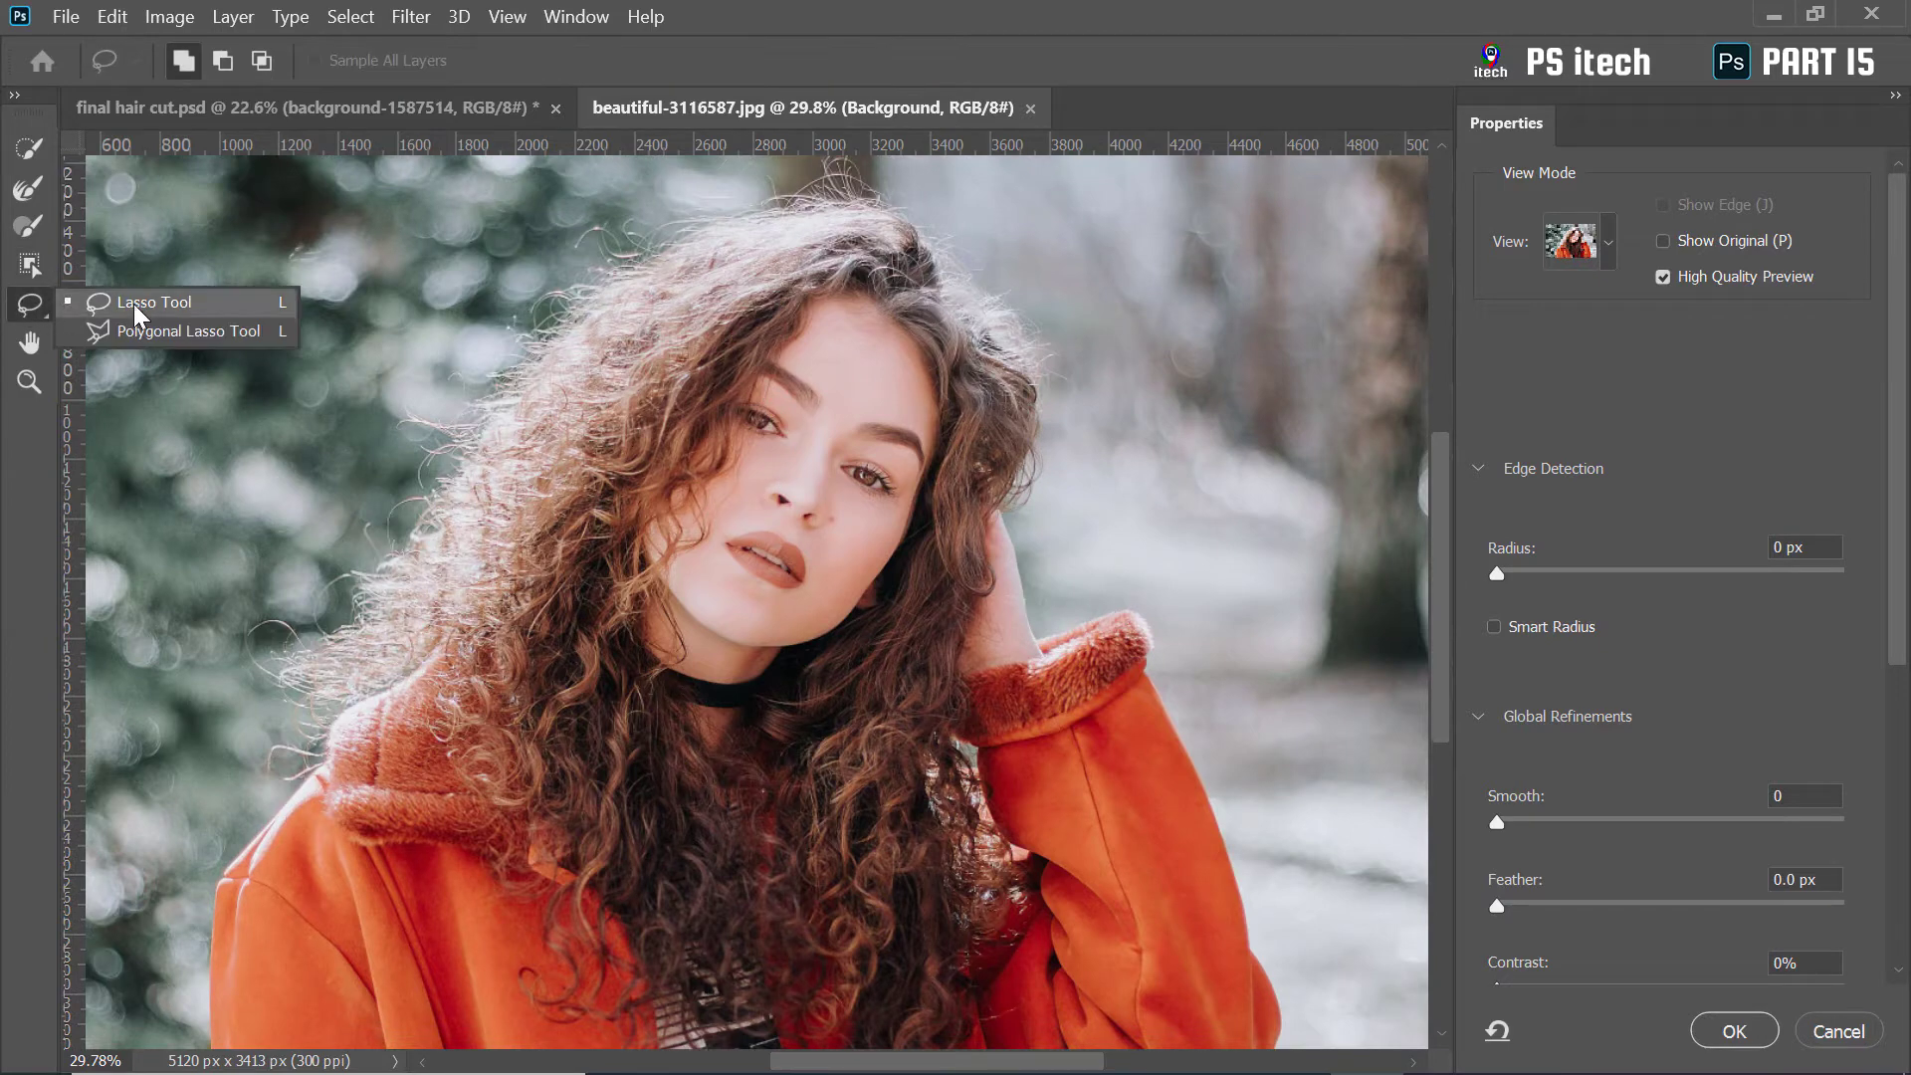
pyautogui.click(38, 410)
pyautogui.click(31, 384)
pyautogui.click(947, 491)
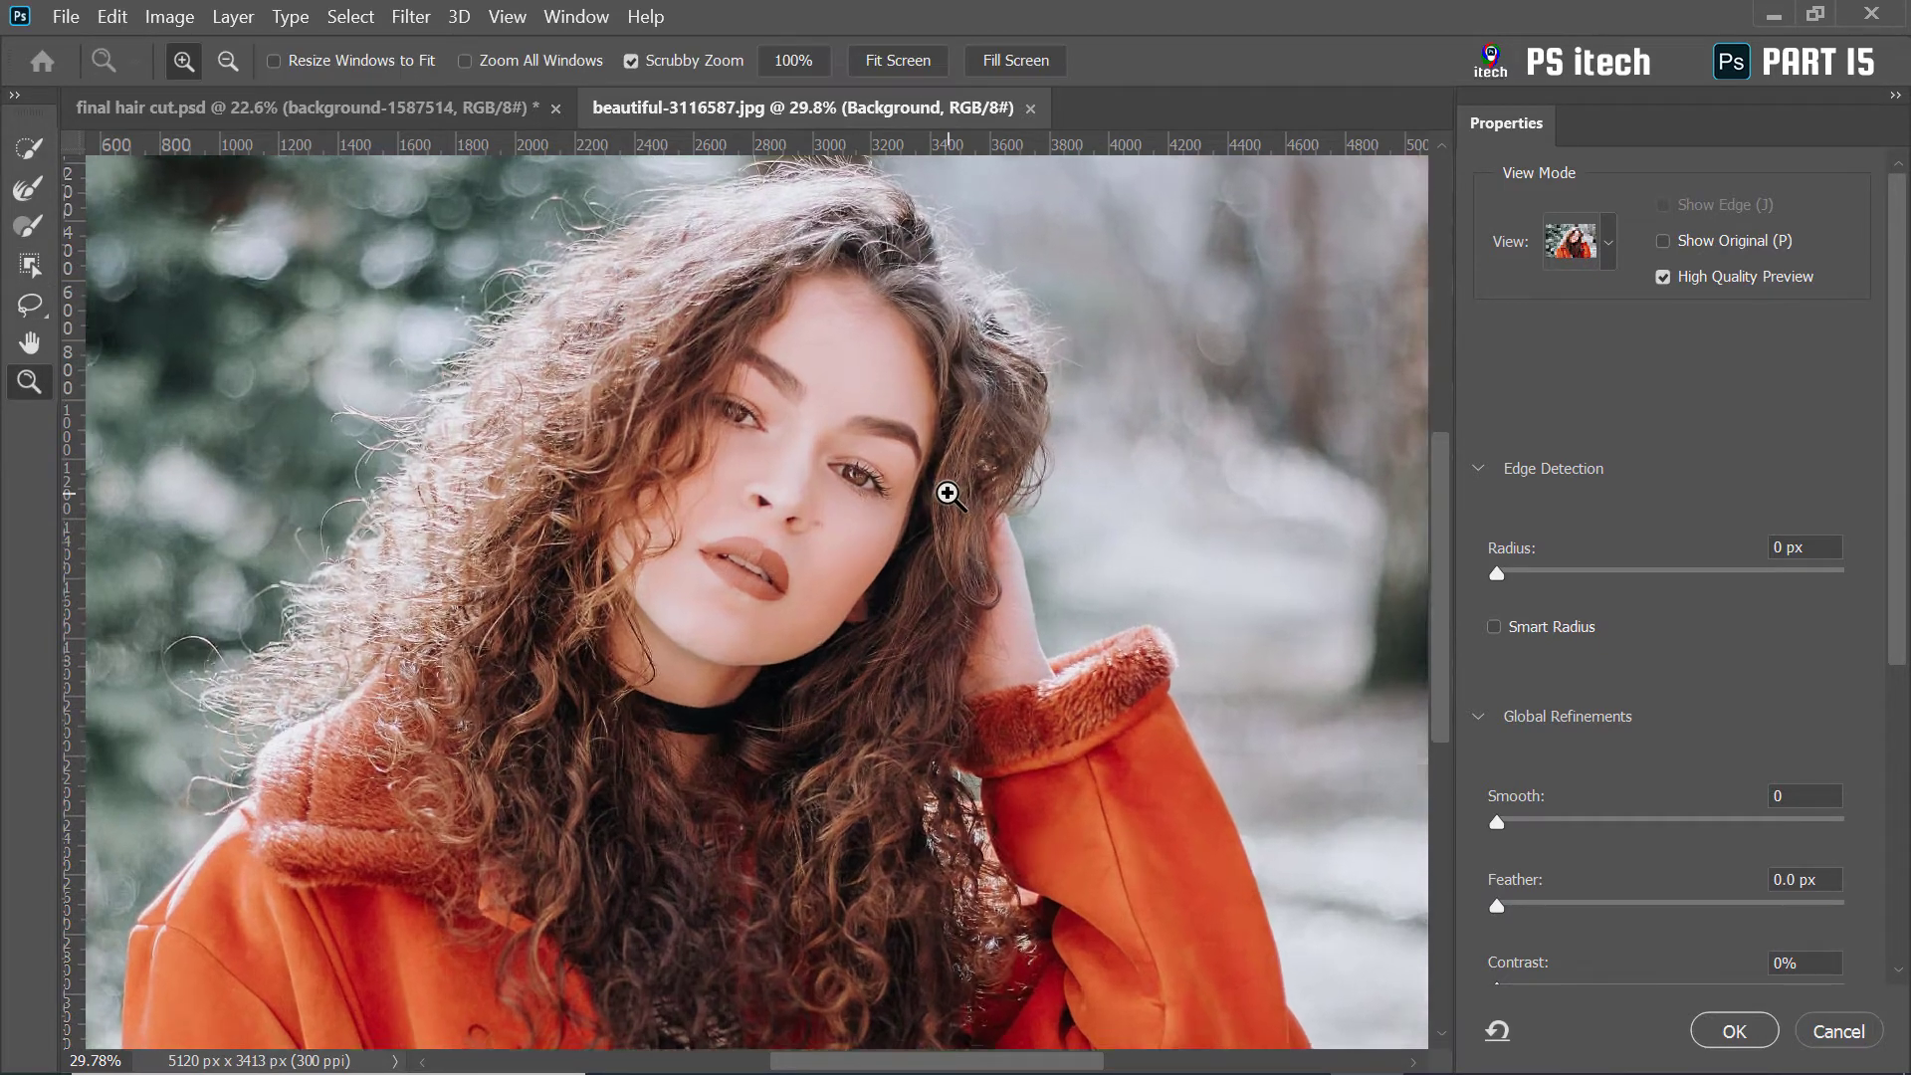
pyautogui.click(947, 490)
pyautogui.click(712, 505)
pyautogui.click(712, 505)
pyautogui.rightClick(827, 474)
pyautogui.click(901, 497)
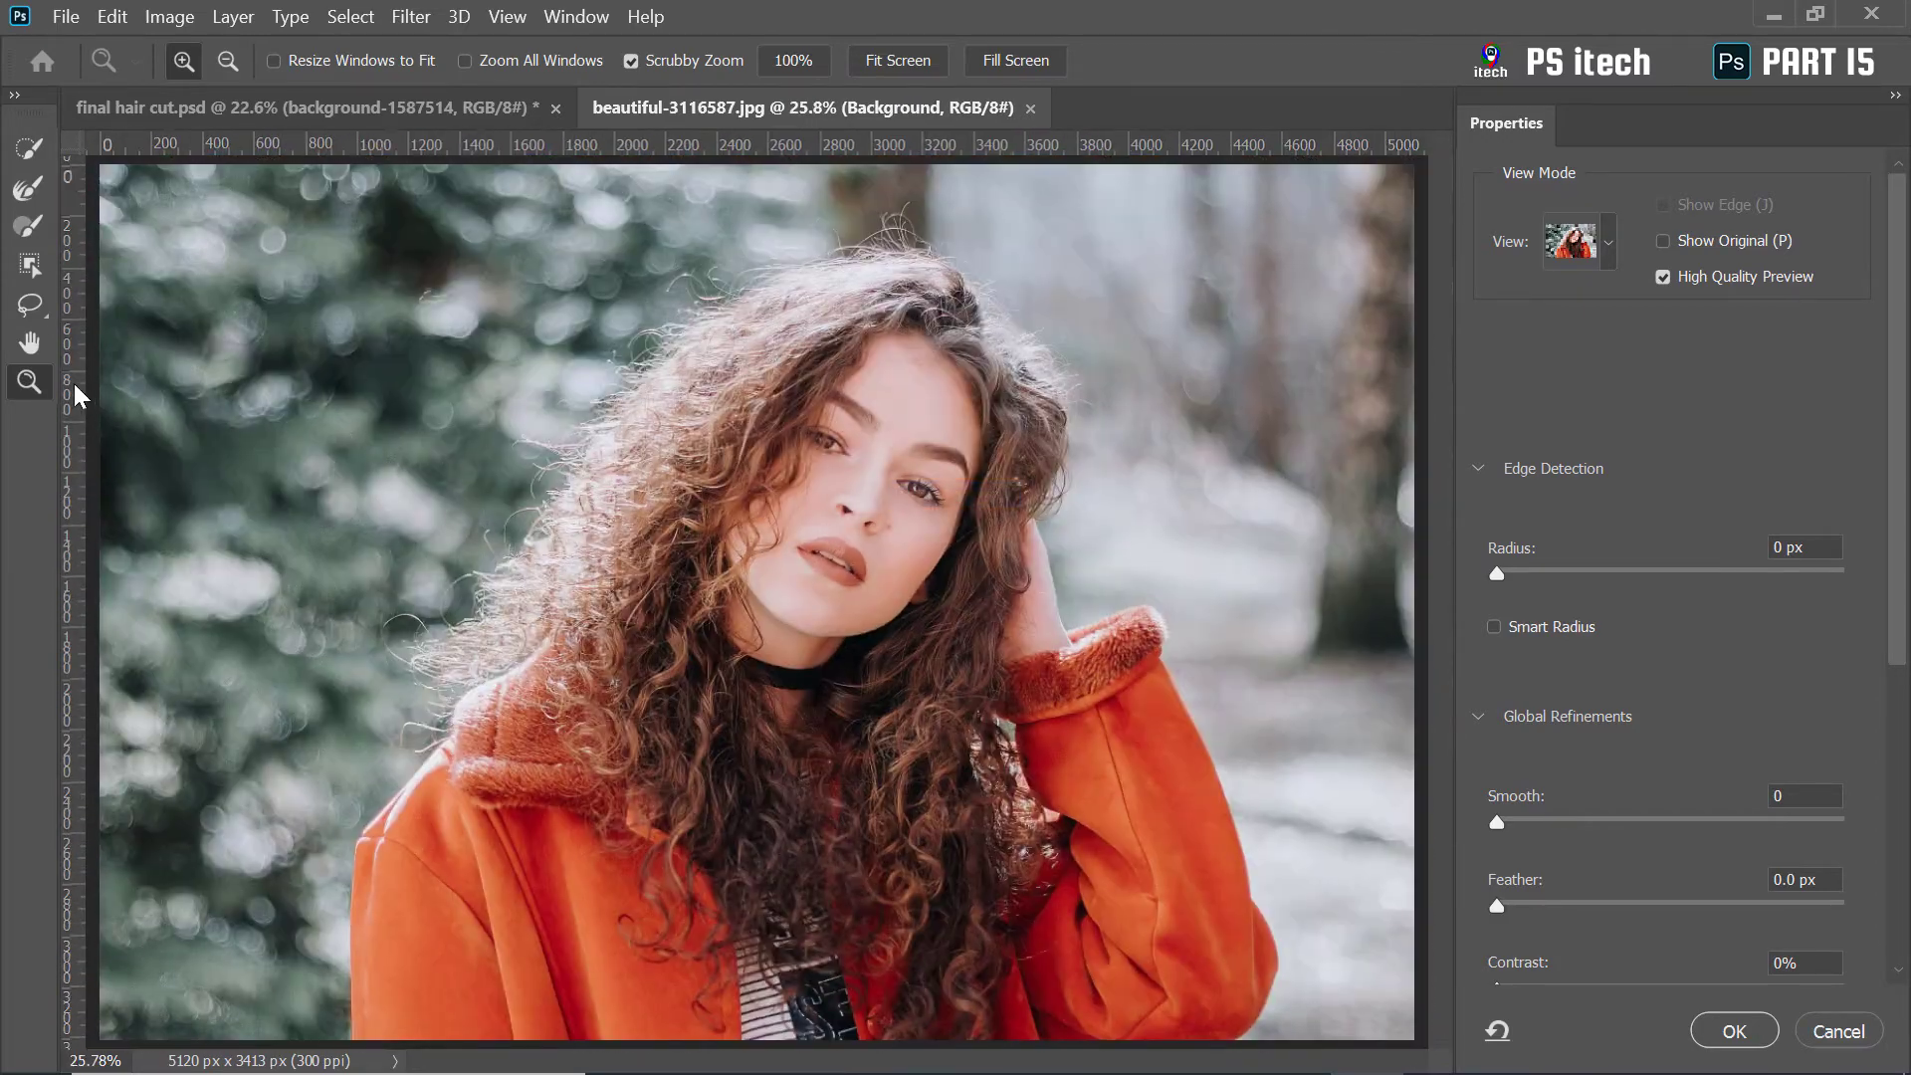
pyautogui.click(31, 341)
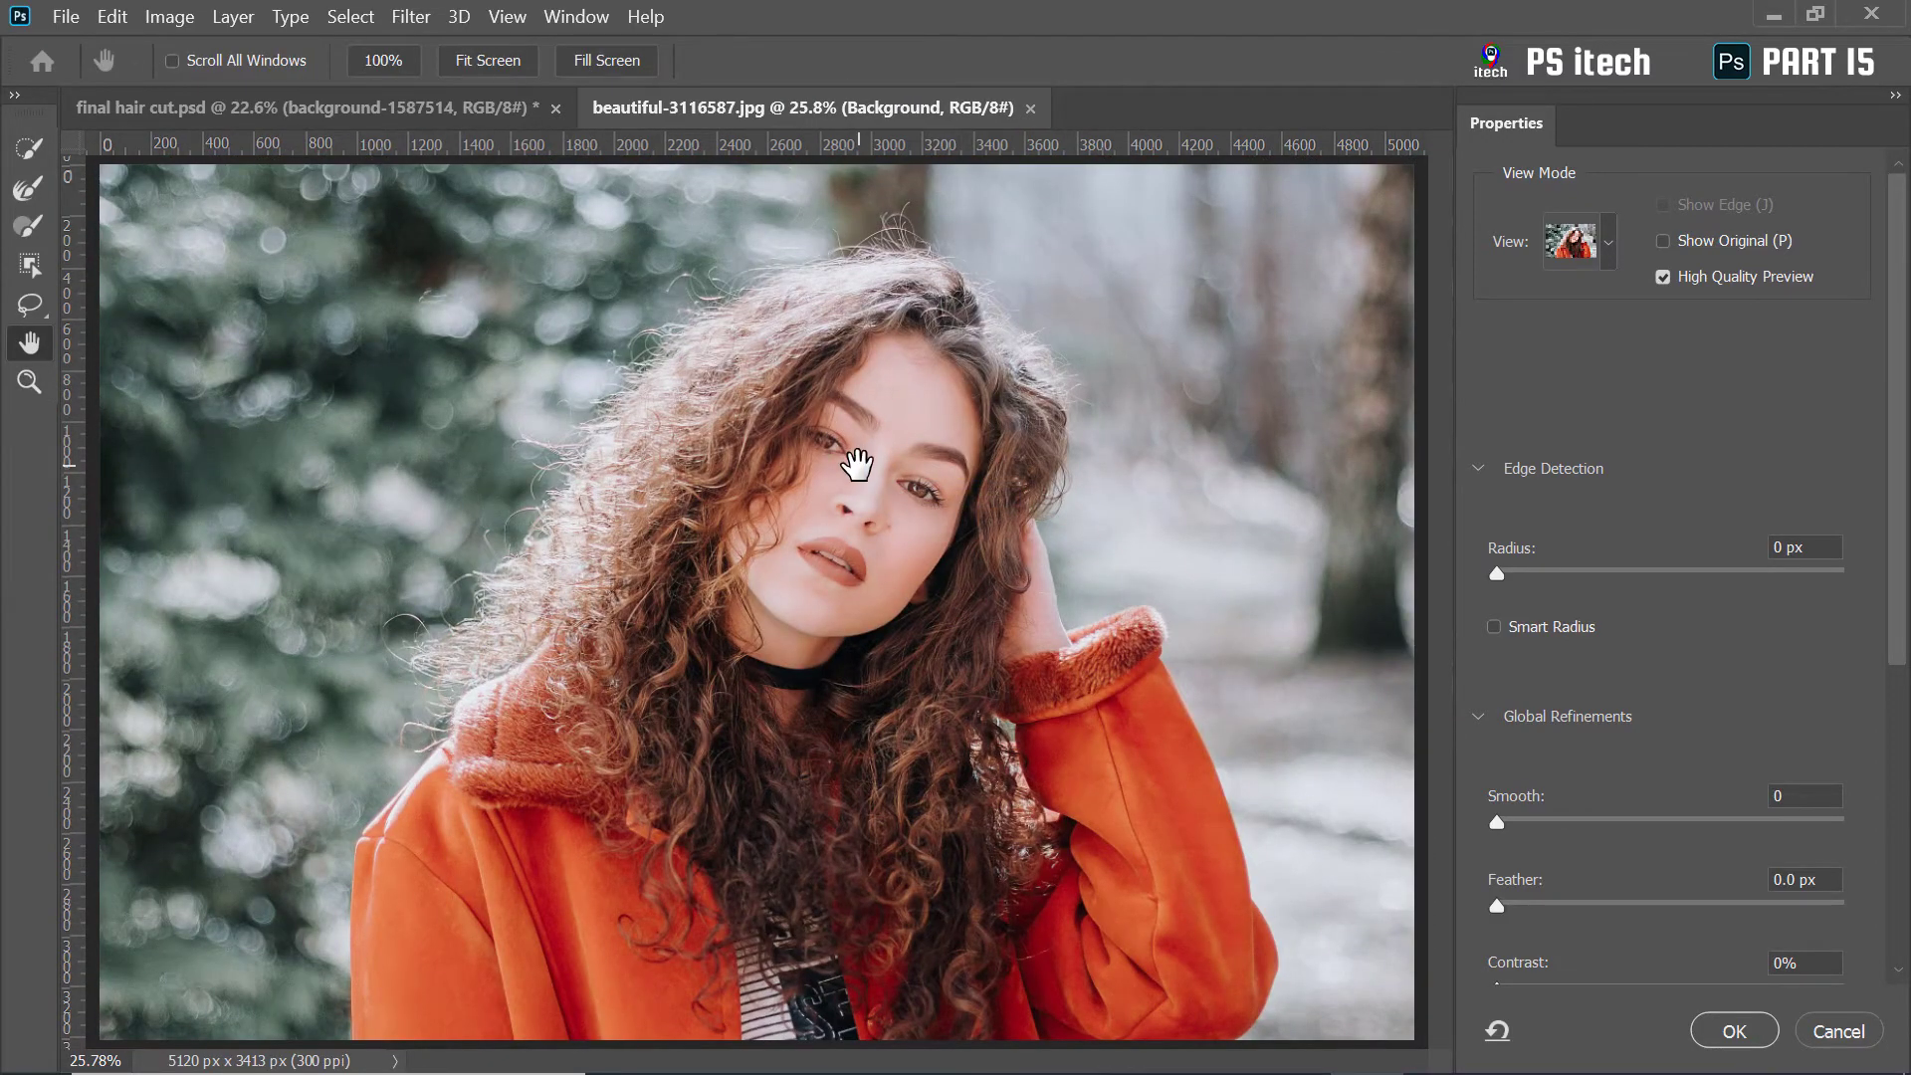
pyautogui.scroll(3, 857, 464)
pyautogui.moveTo(815, 450)
pyautogui.mouseDown()
pyautogui.moveTo(1079, 328)
pyautogui.moveTo(879, 321)
pyautogui.moveTo(867, 385)
pyautogui.moveTo(810, 290)
pyautogui.moveTo(653, 405)
pyautogui.moveTo(819, 418)
pyautogui.moveTo(609, 869)
pyautogui.moveTo(845, 435)
pyautogui.moveTo(922, 734)
pyautogui.moveTo(665, 558)
pyautogui.mouseUp()
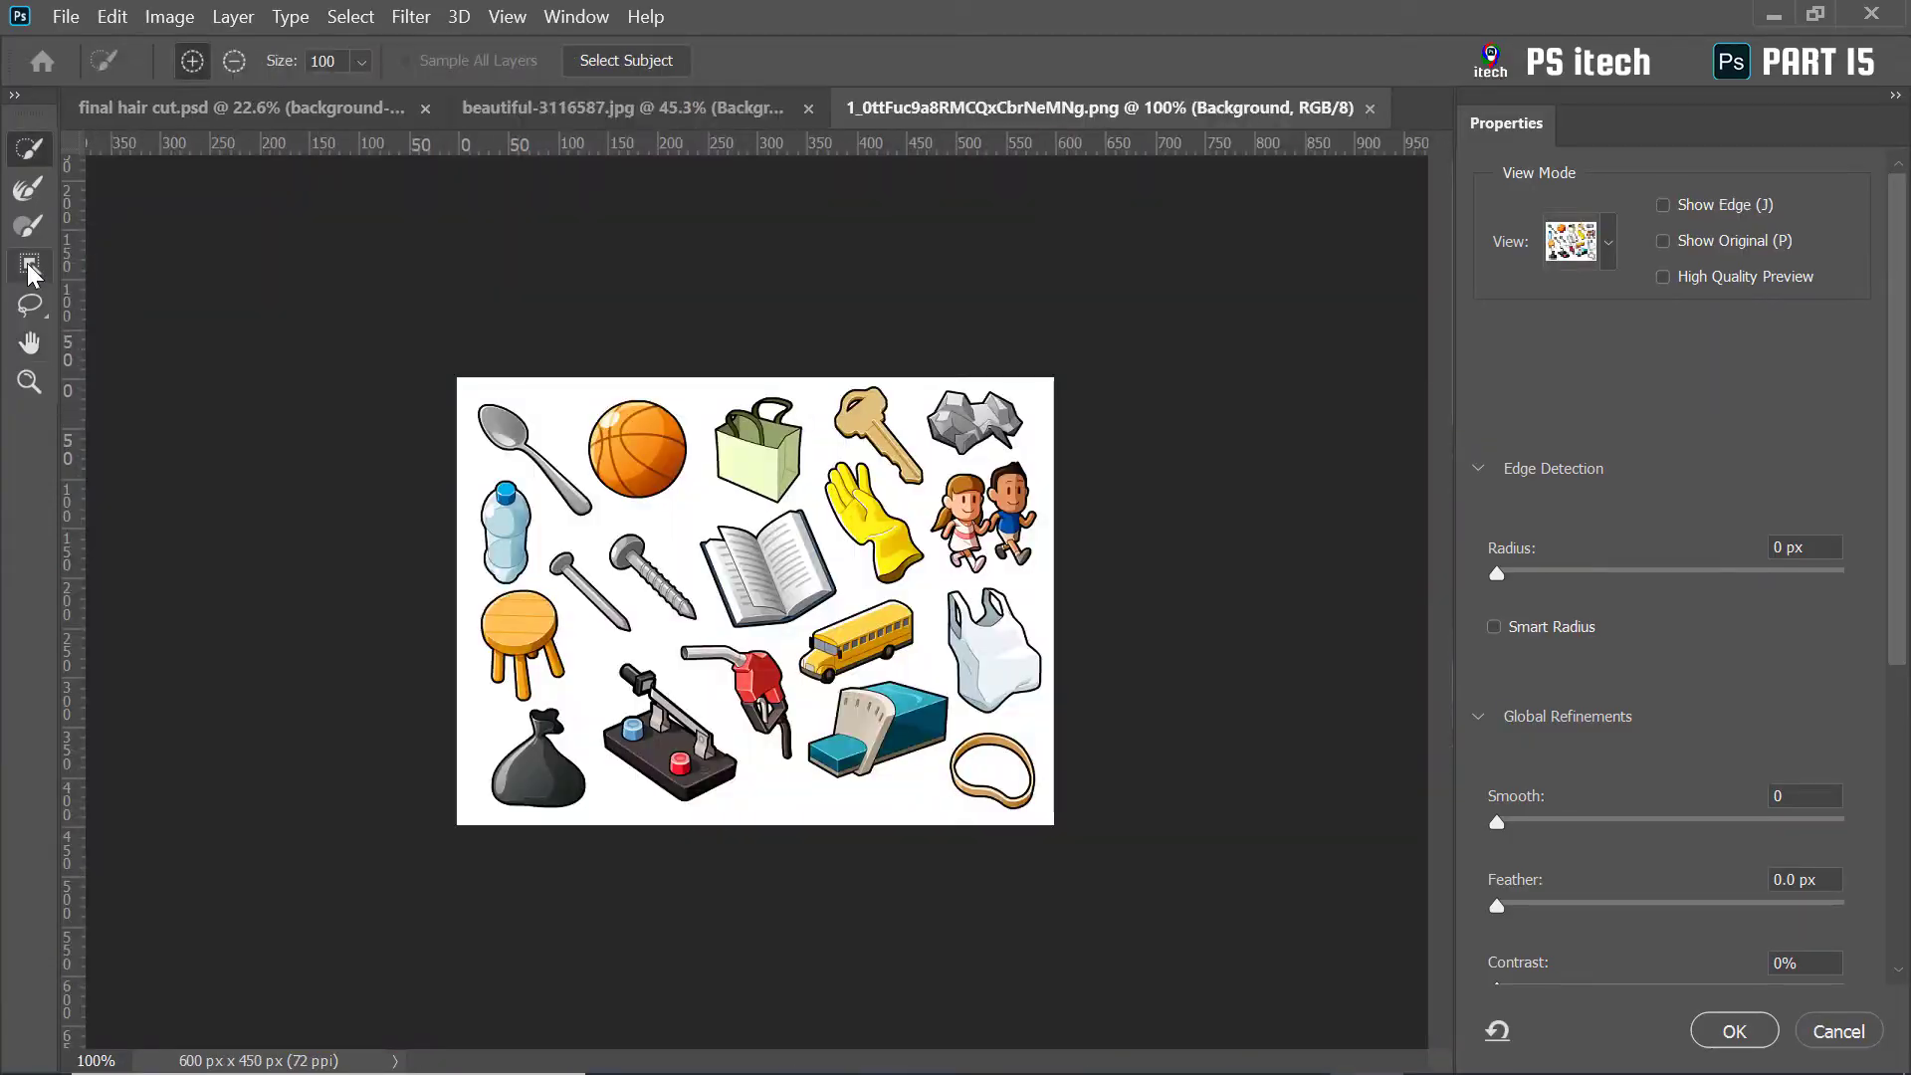
# Select the green bag, the grey rocks, the screw and the stool in the clip-art image with the Object Selection tool
pyautogui.click(30, 266)
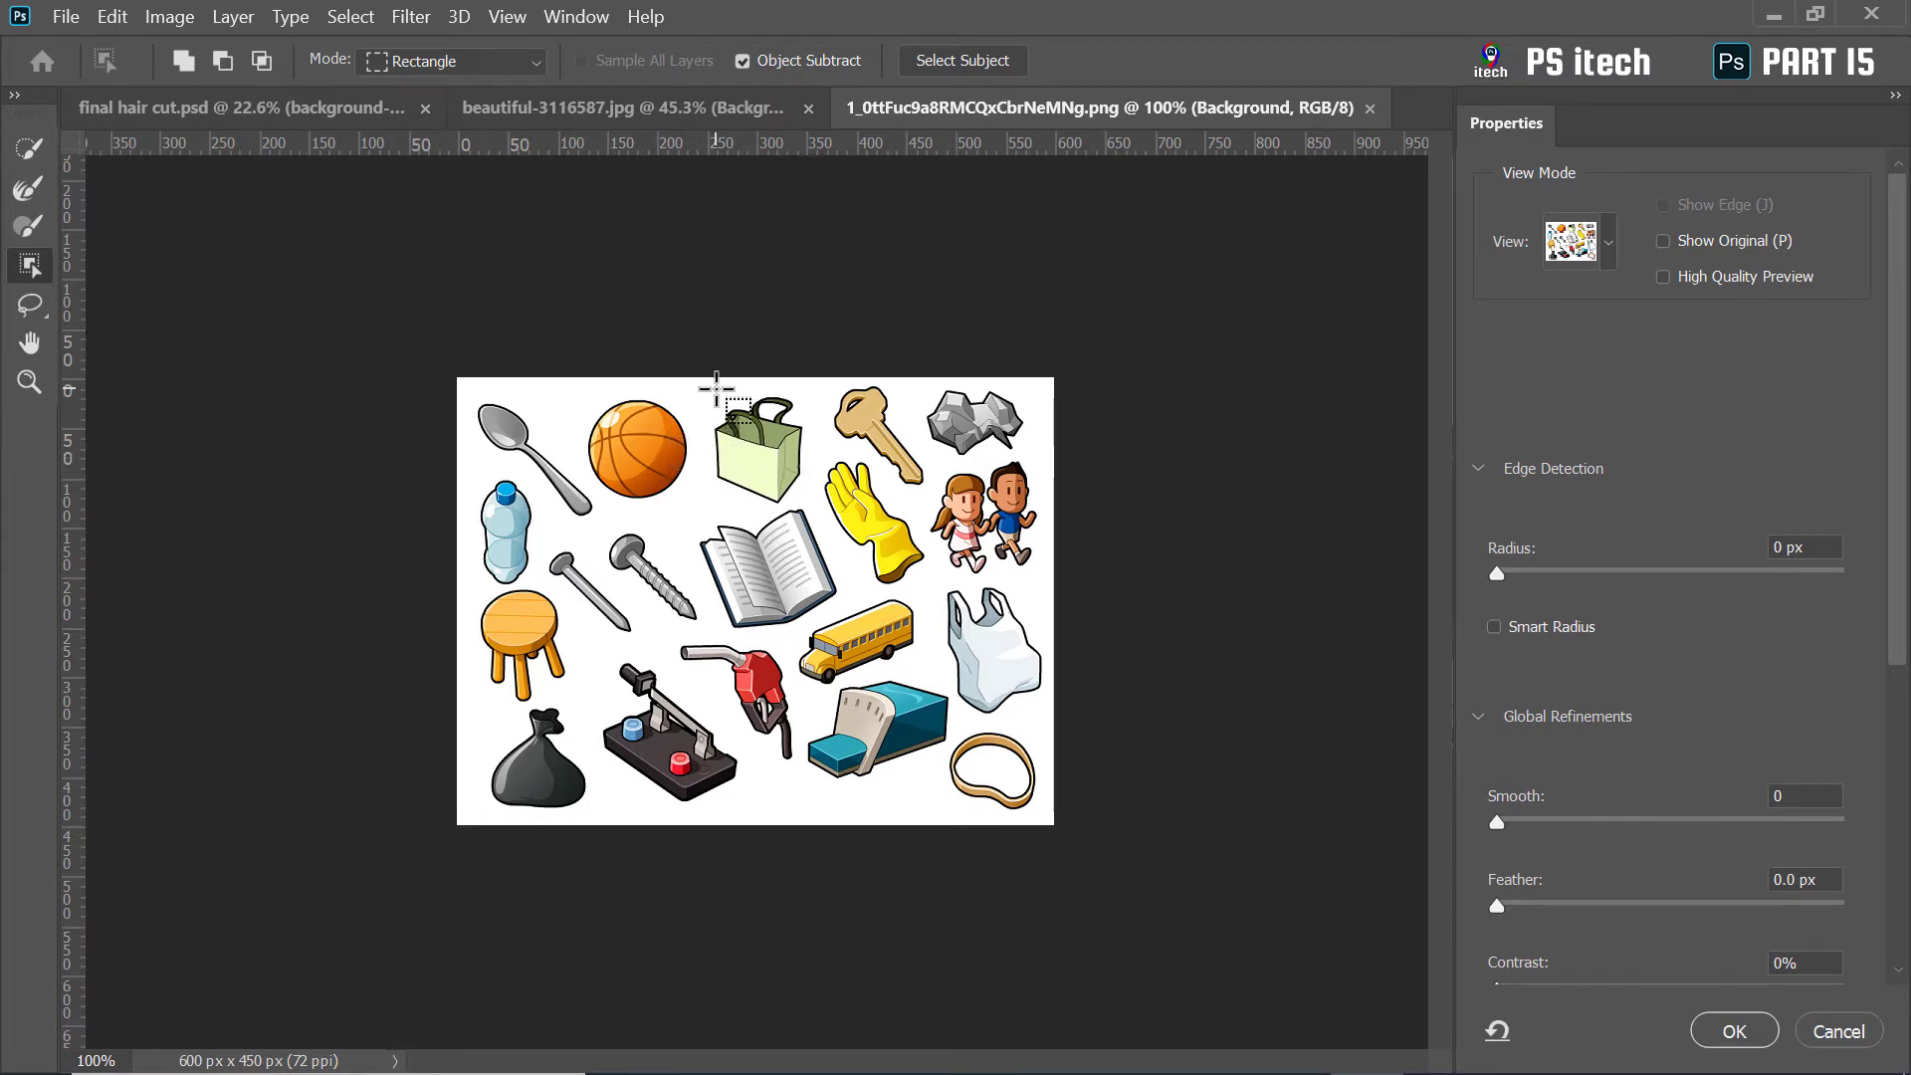
pyautogui.moveTo(756, 438); pyautogui.dragTo(815, 505)
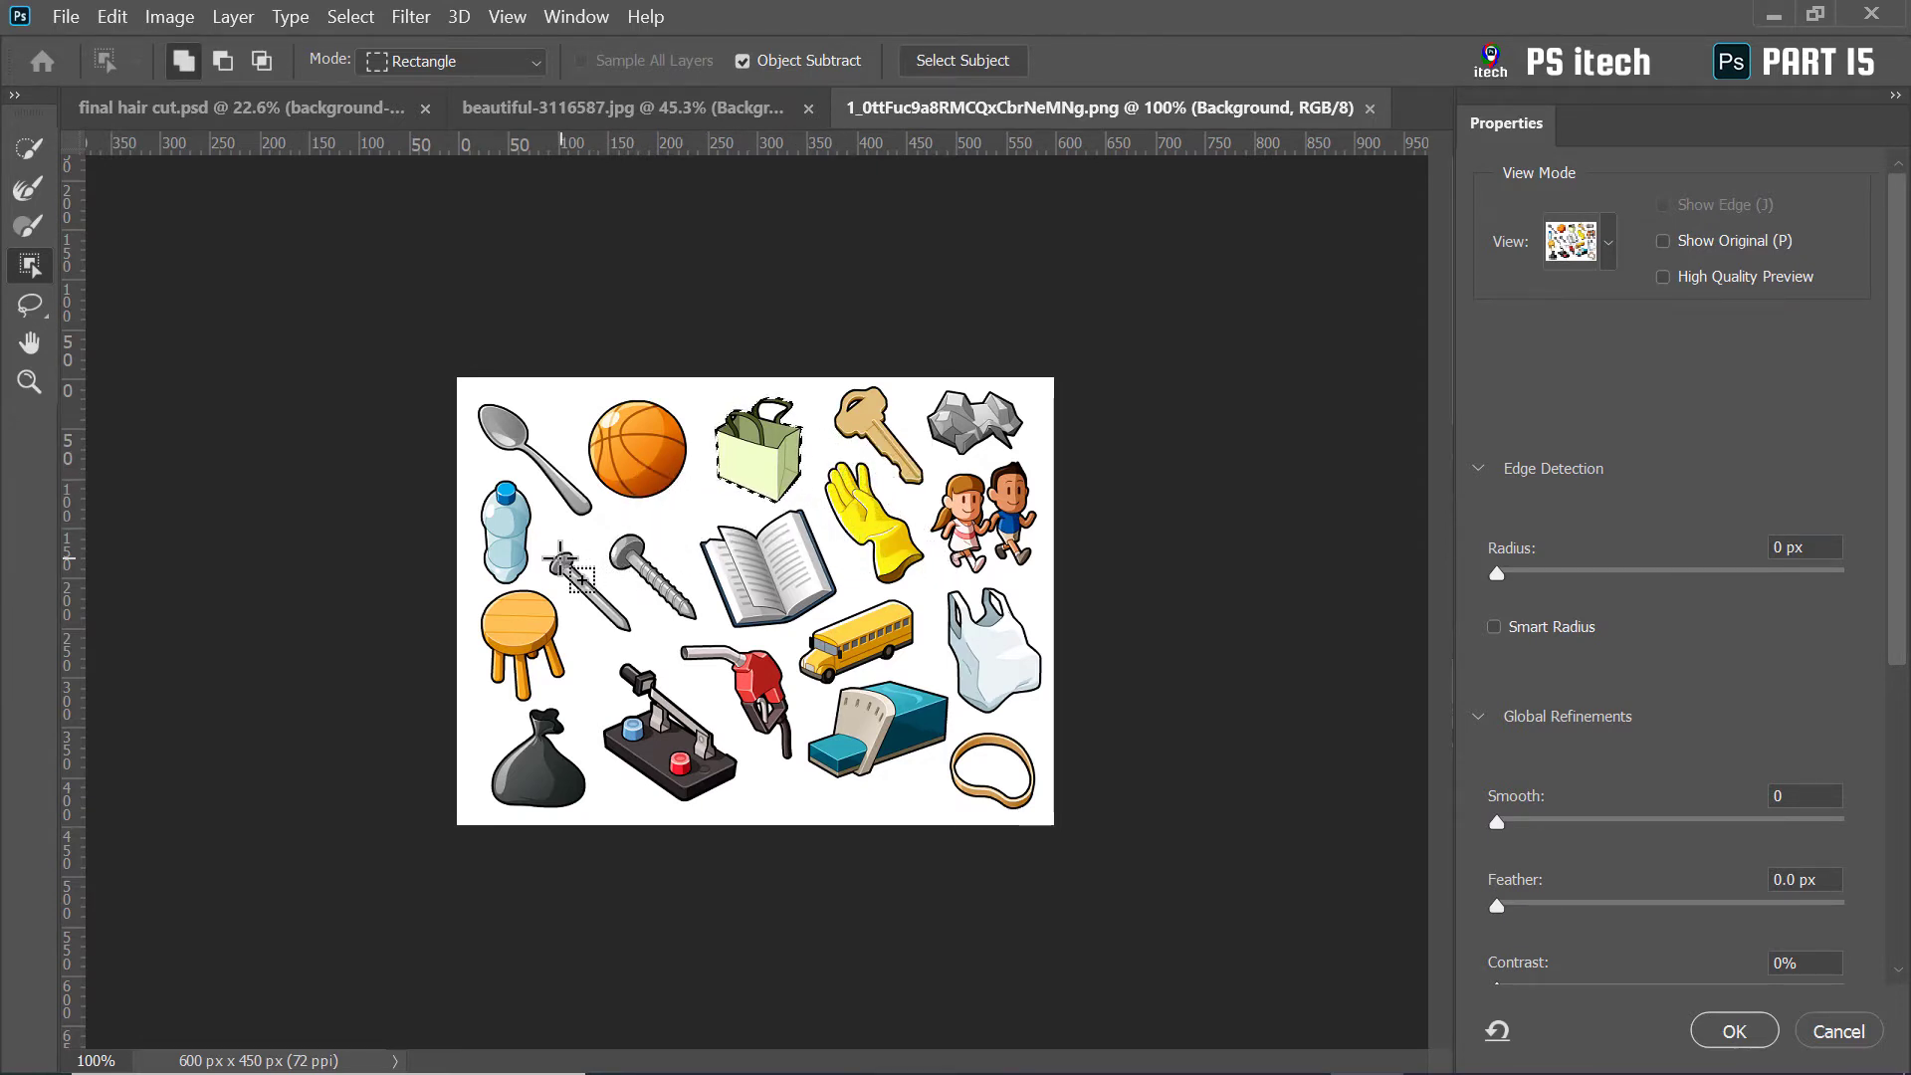
pyautogui.moveTo(910, 380); pyautogui.dragTo(1042, 460)
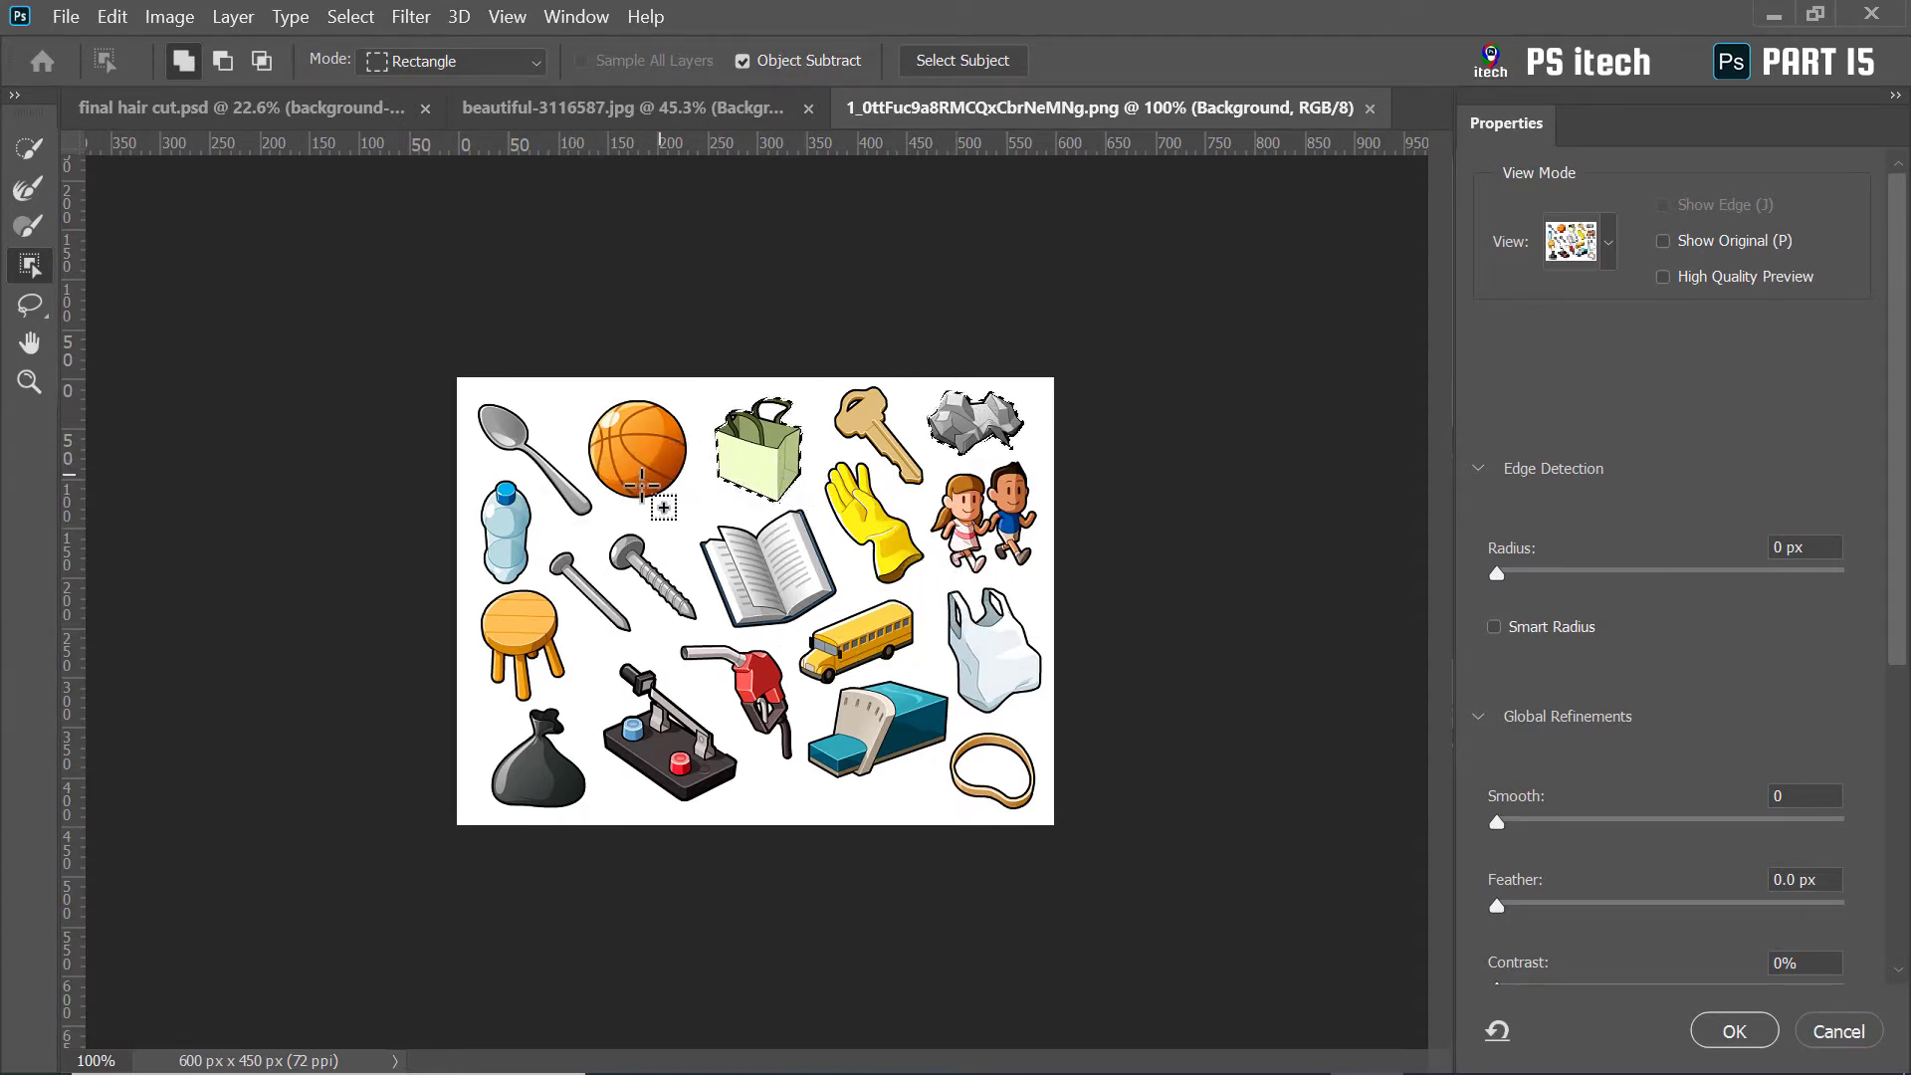
pyautogui.moveTo(595, 527); pyautogui.dragTo(701, 625)
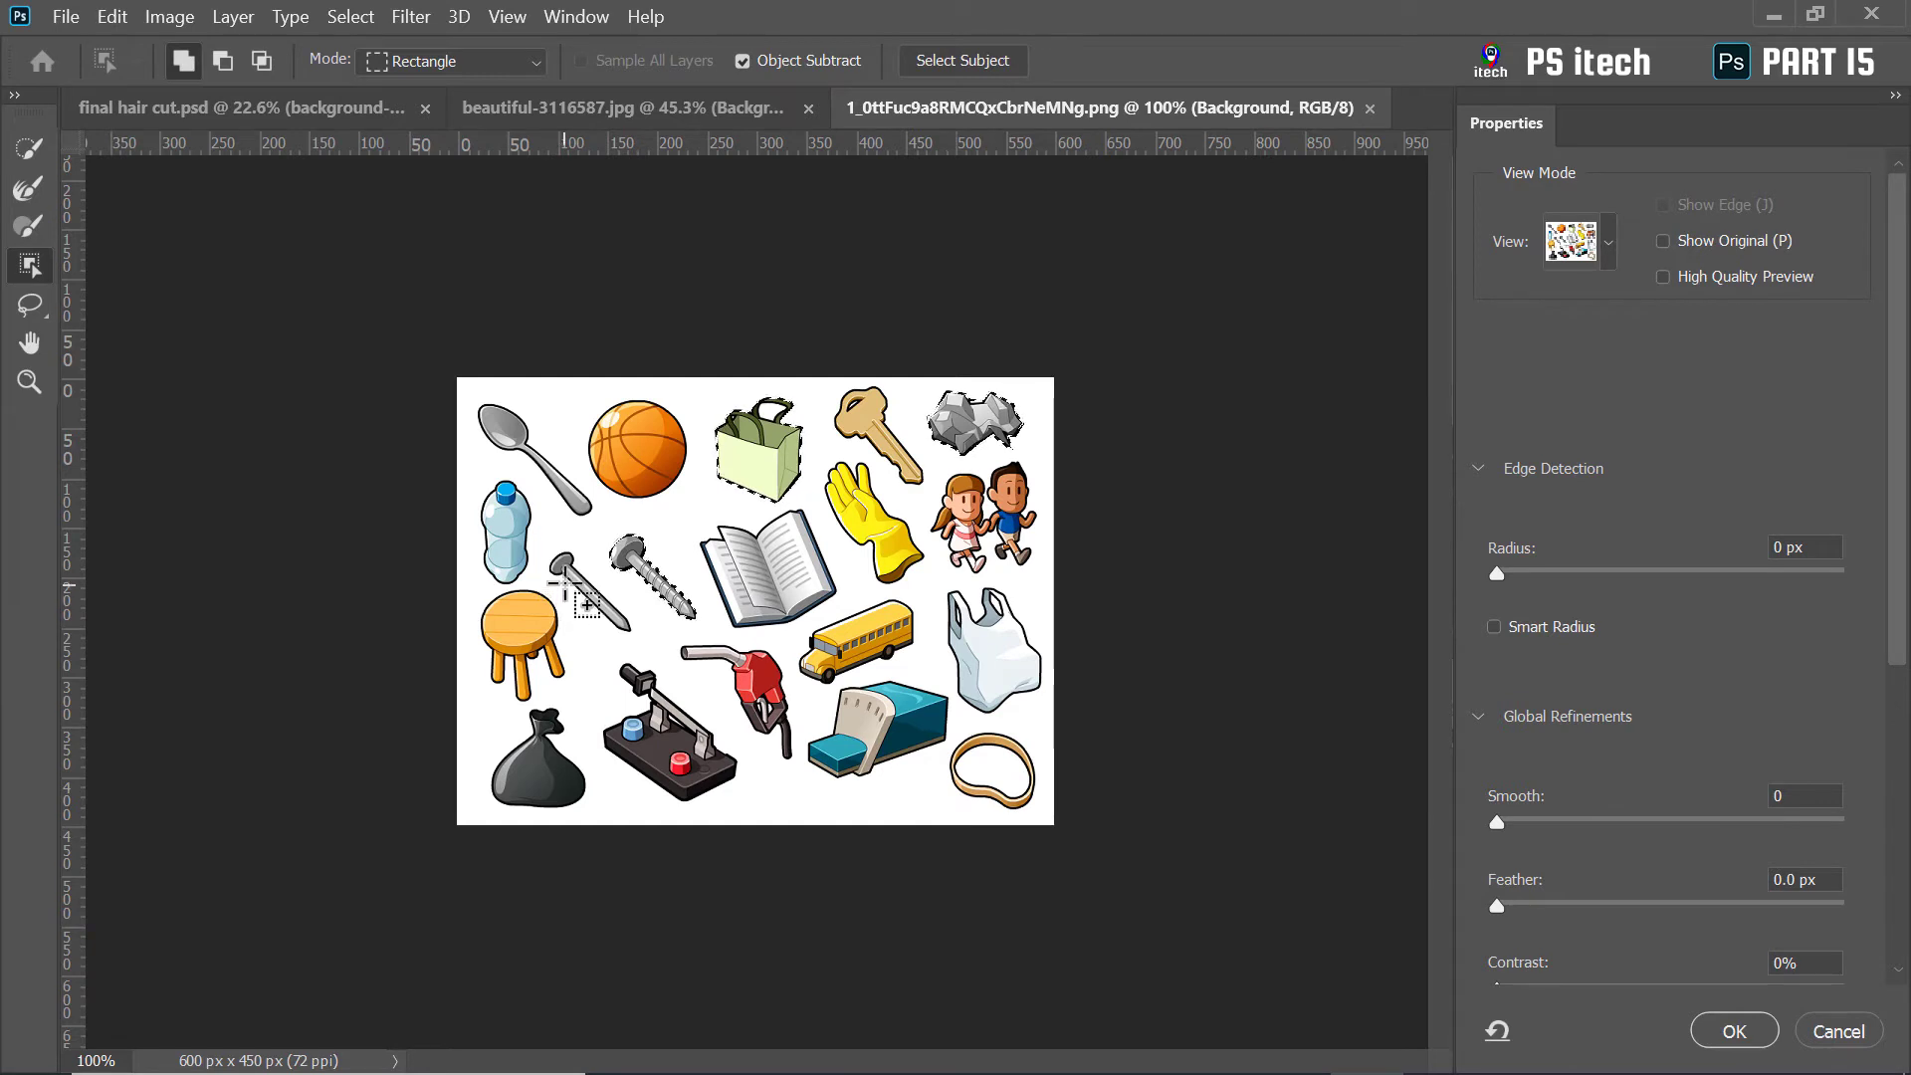
pyautogui.moveTo(567, 581); pyautogui.dragTo(487, 705)
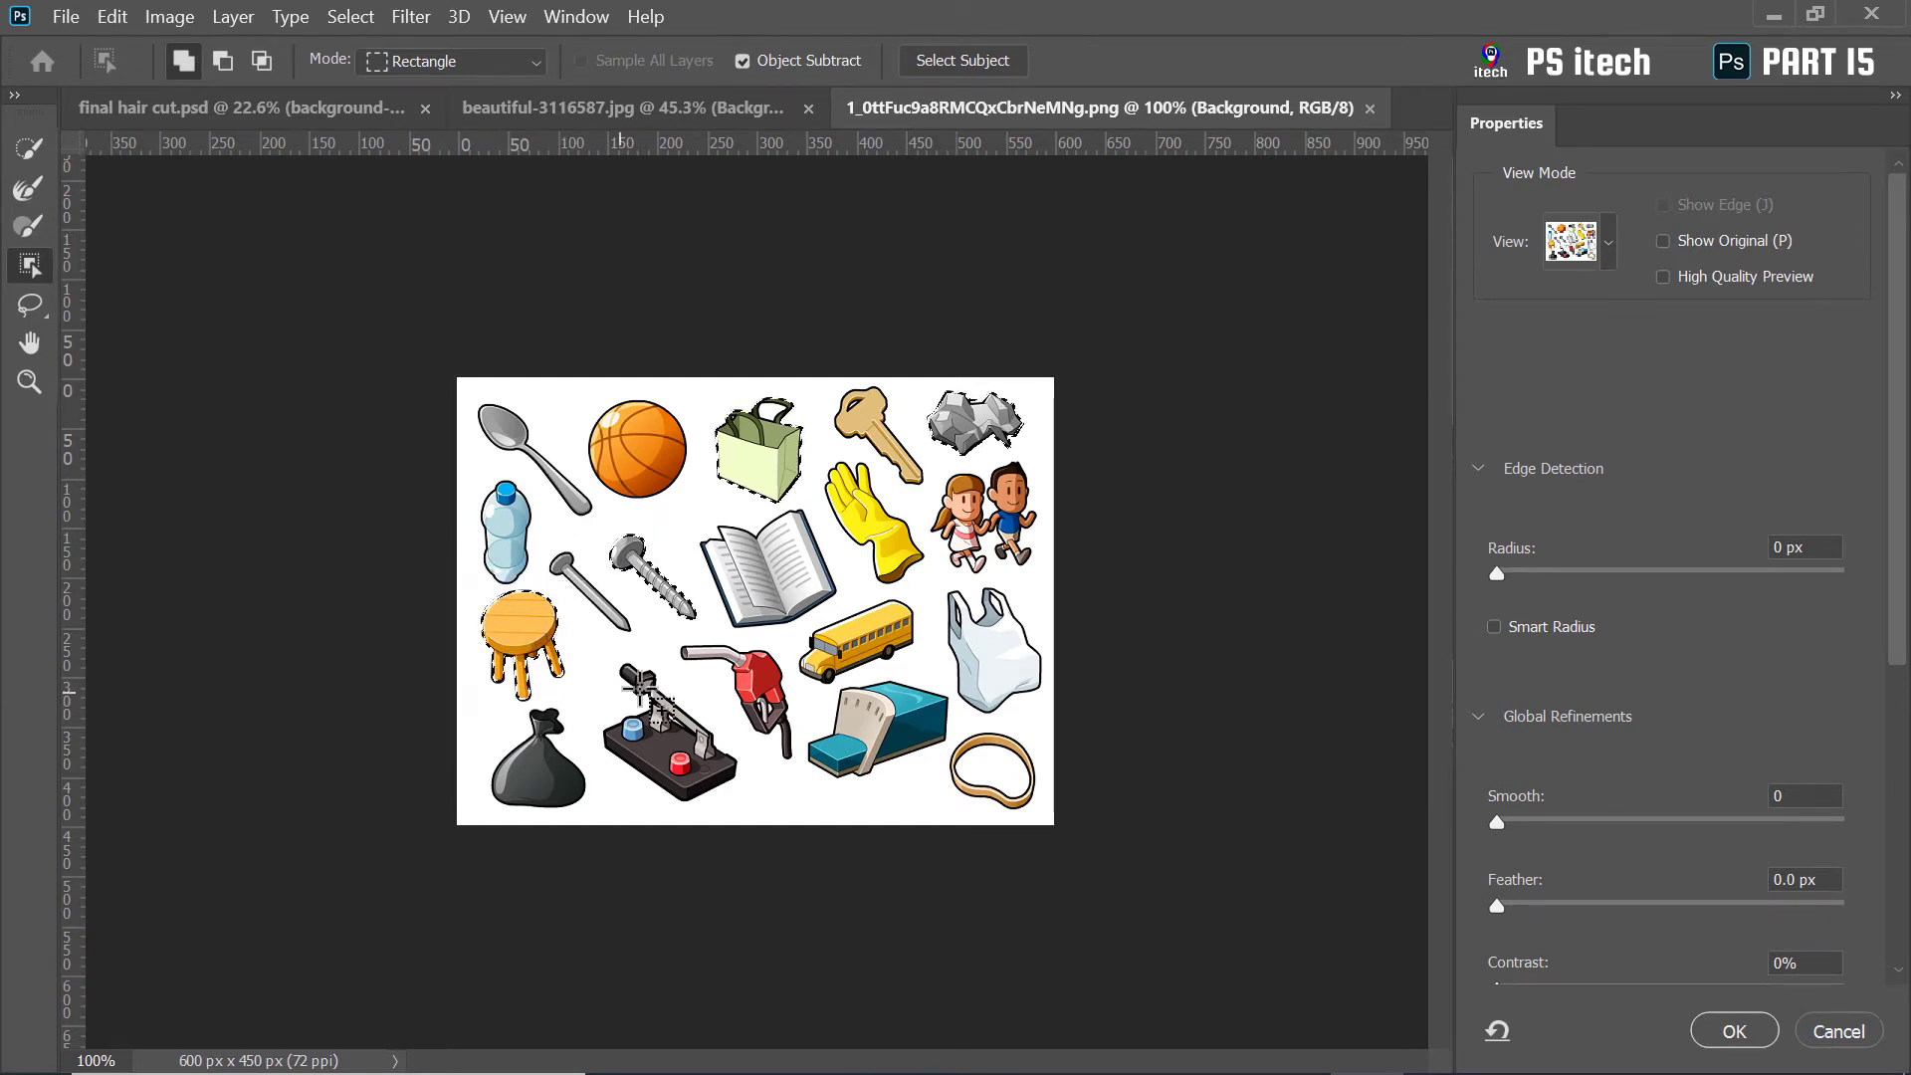
# Preview the selected clip-art objects in Onion Skin view at 100% transparency, and leave Select and Mask without applying it
pyautogui.press('o')
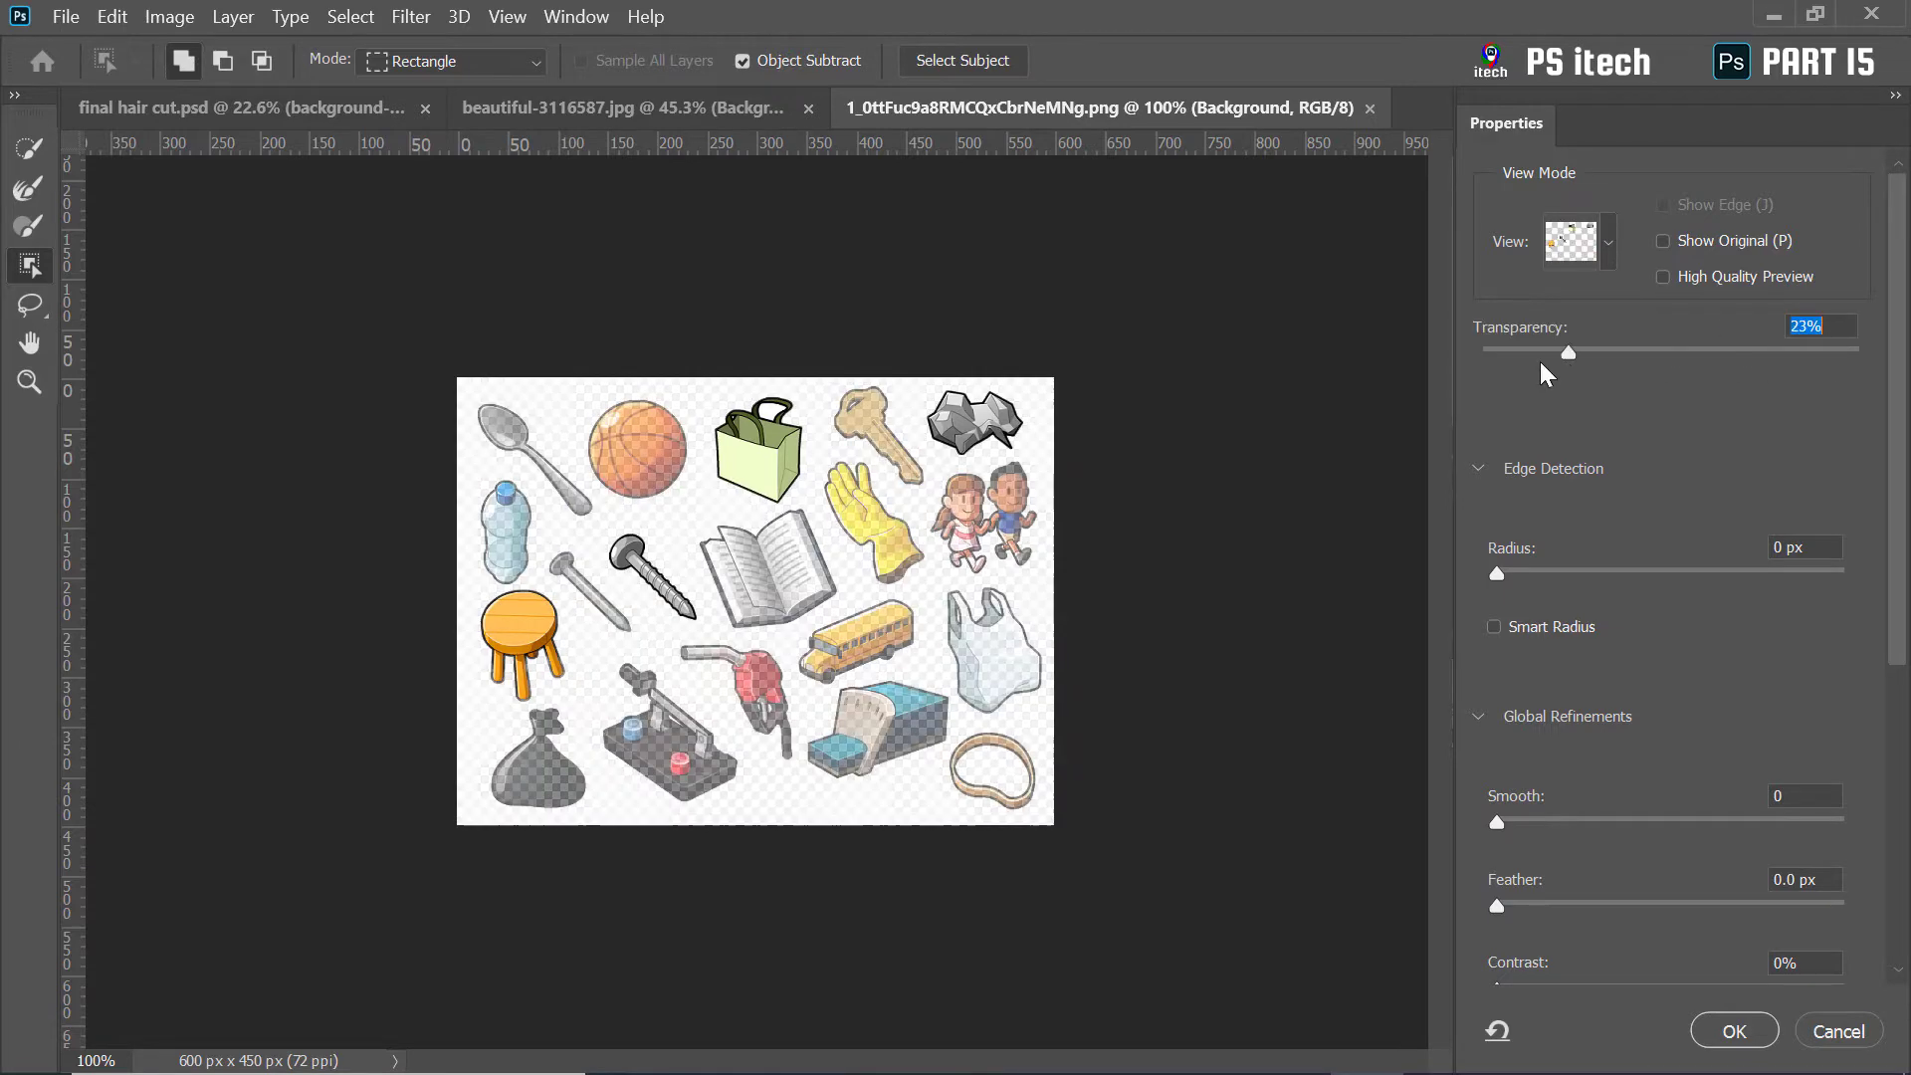
pyautogui.moveTo(1568, 353); pyautogui.dragTo(1859, 353)
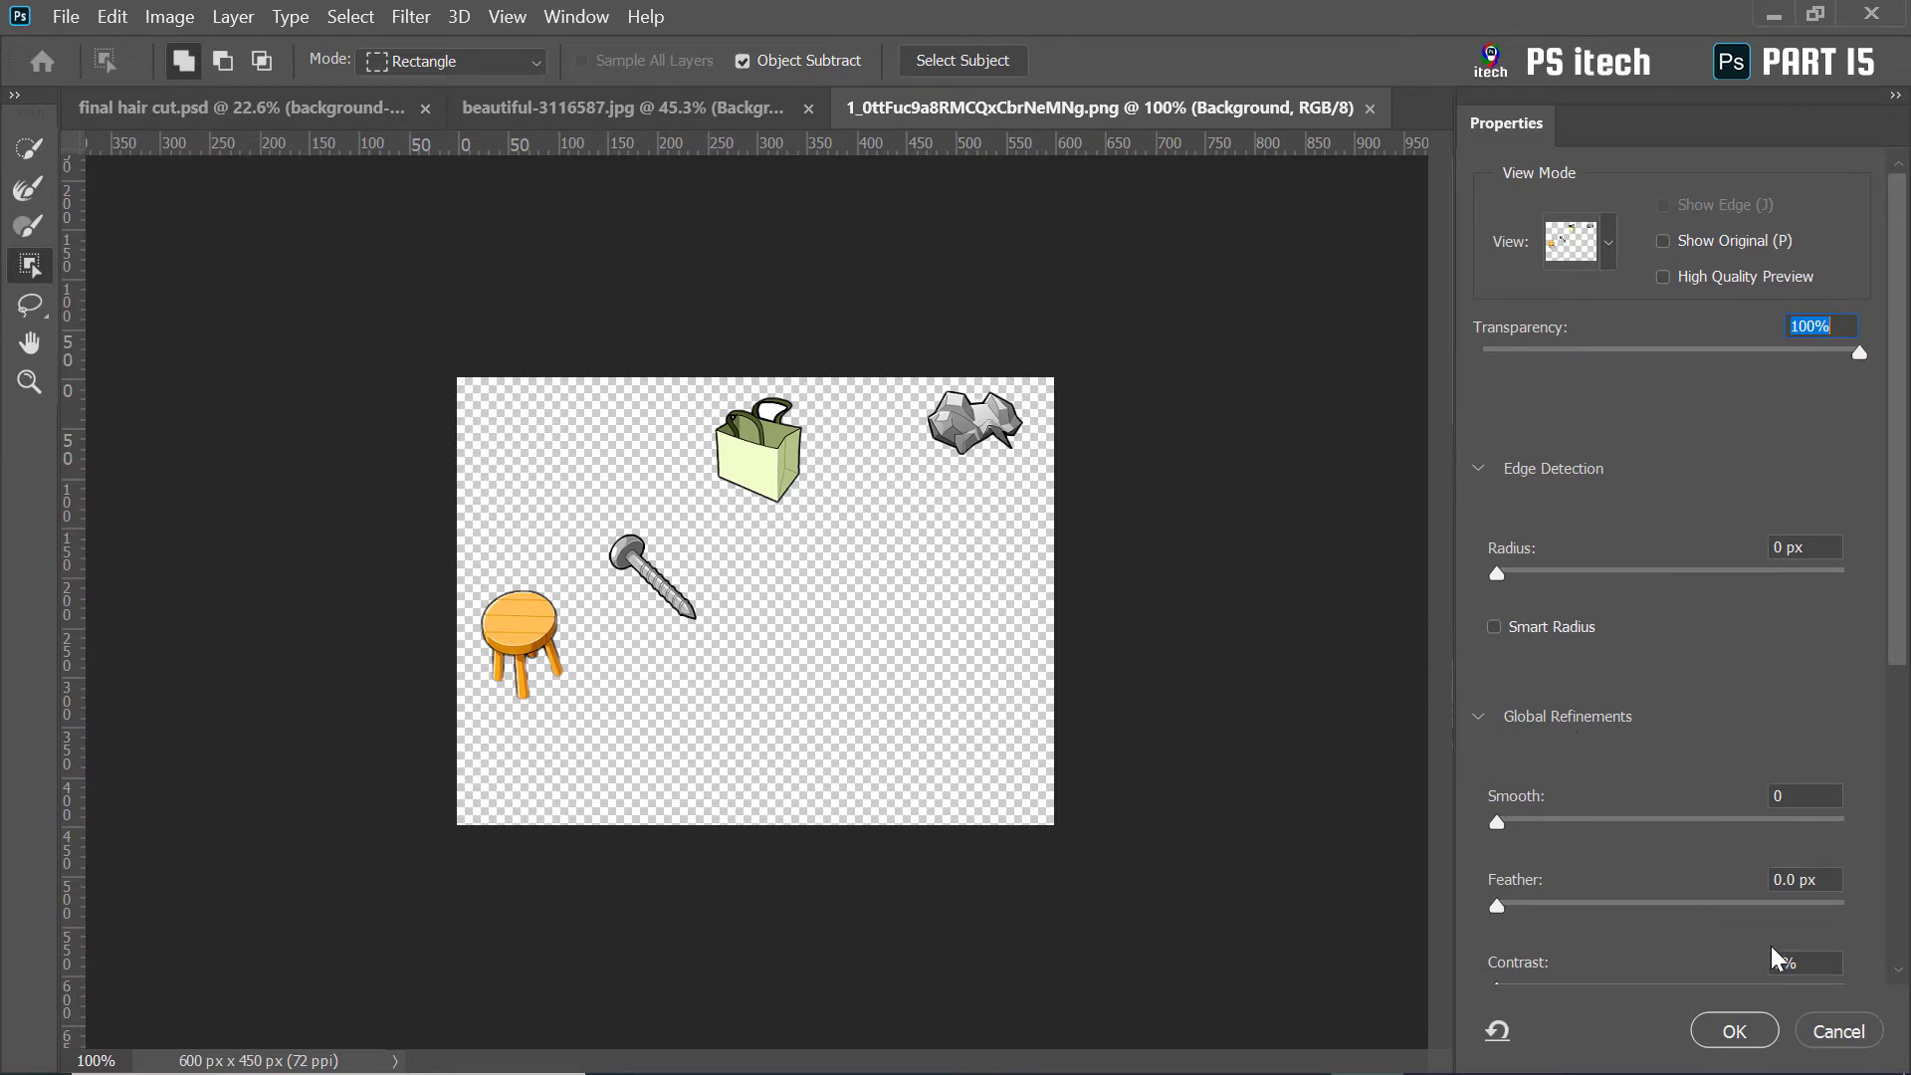
pyautogui.click(1837, 1033)
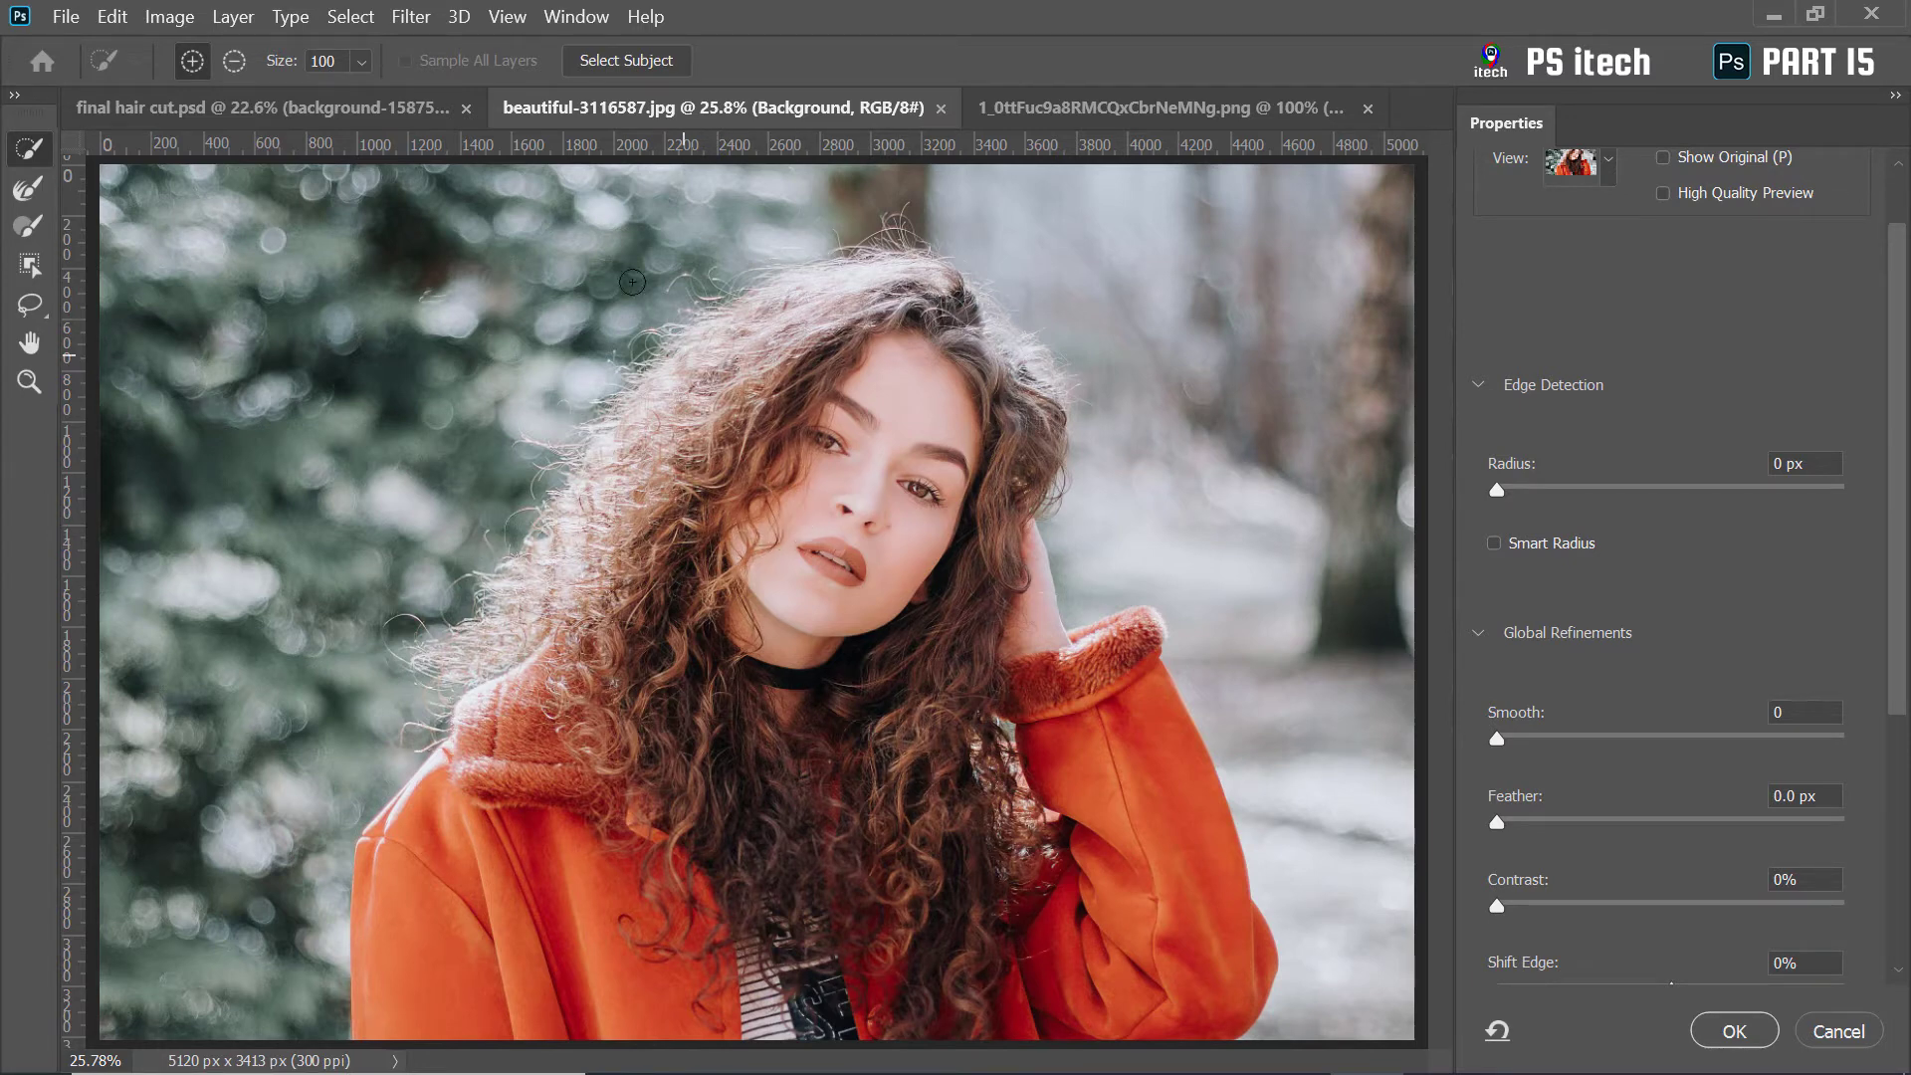
# Select the woman in the portrait with Select Subject, and add stray hairs along the outer hair edge with the Quick Selection brush
pyautogui.click(624, 62)
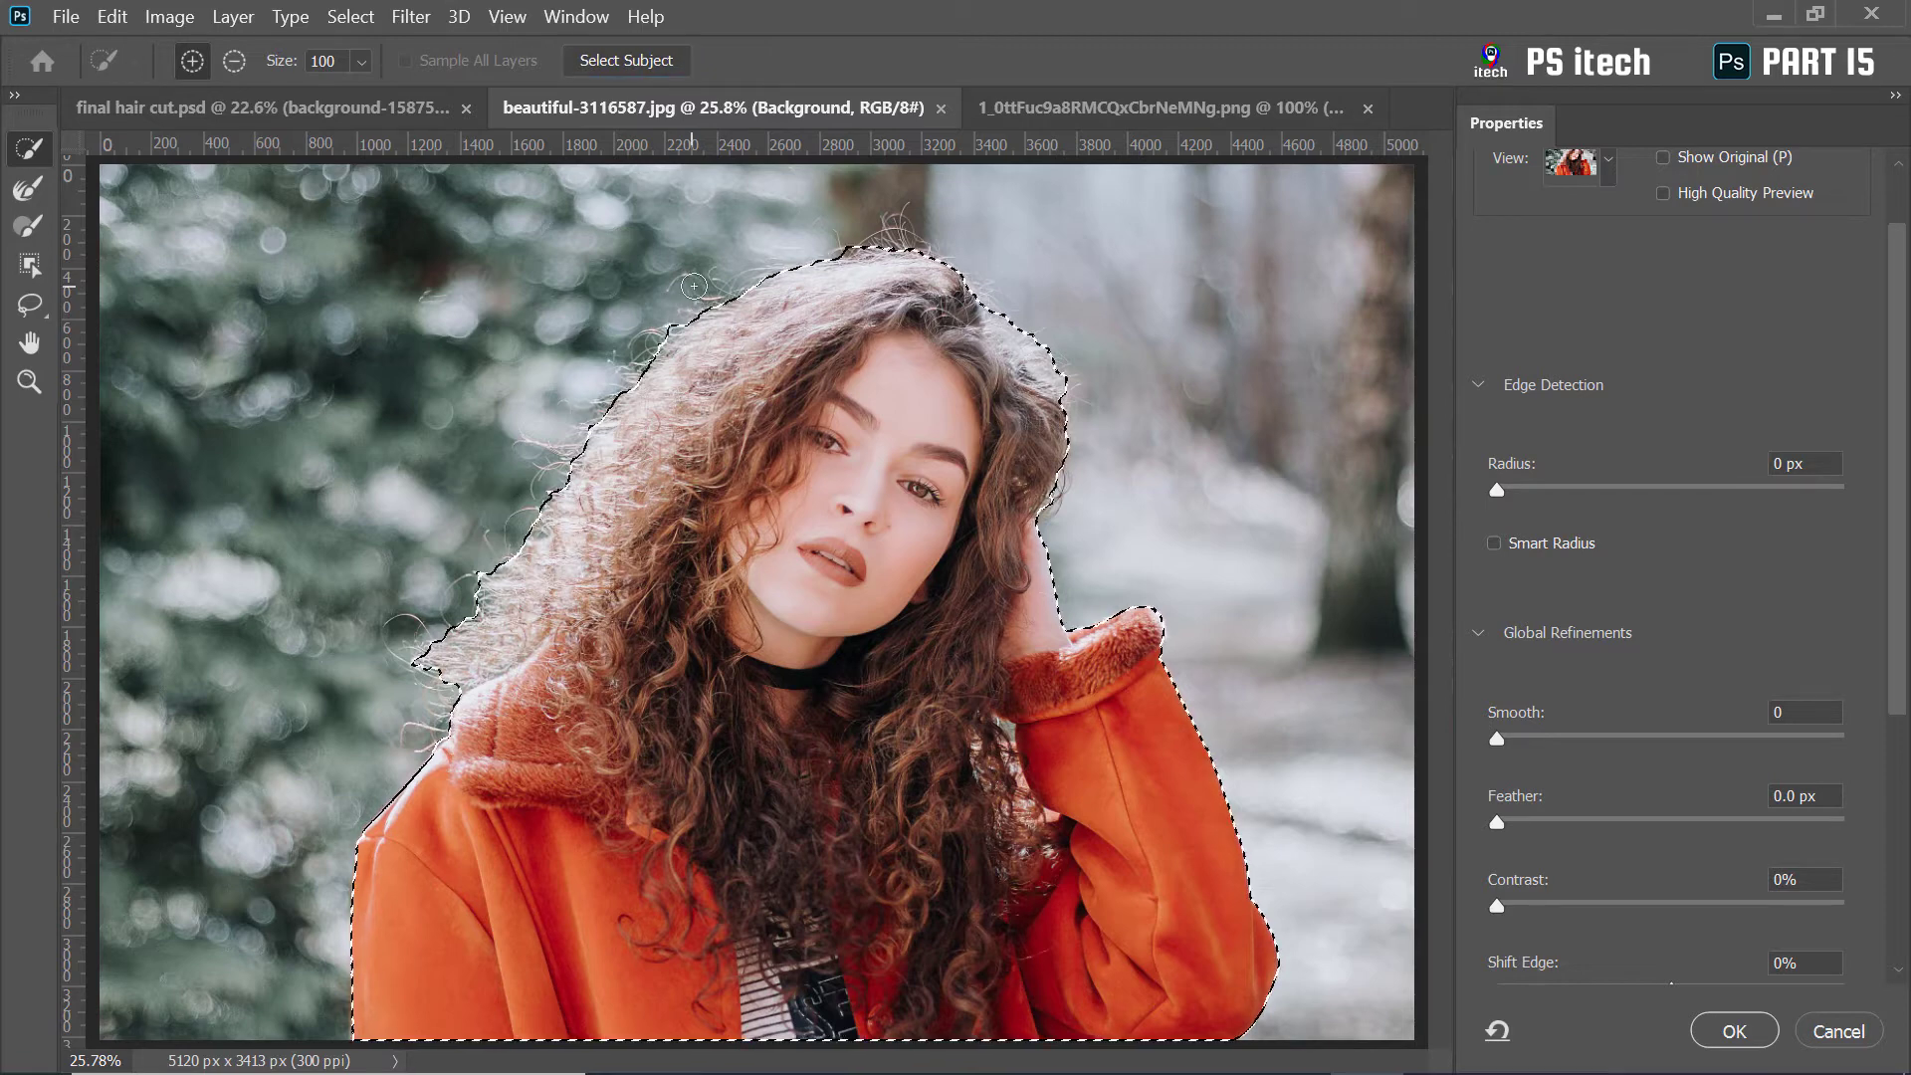
pyautogui.scroll(5, 1109, 264)
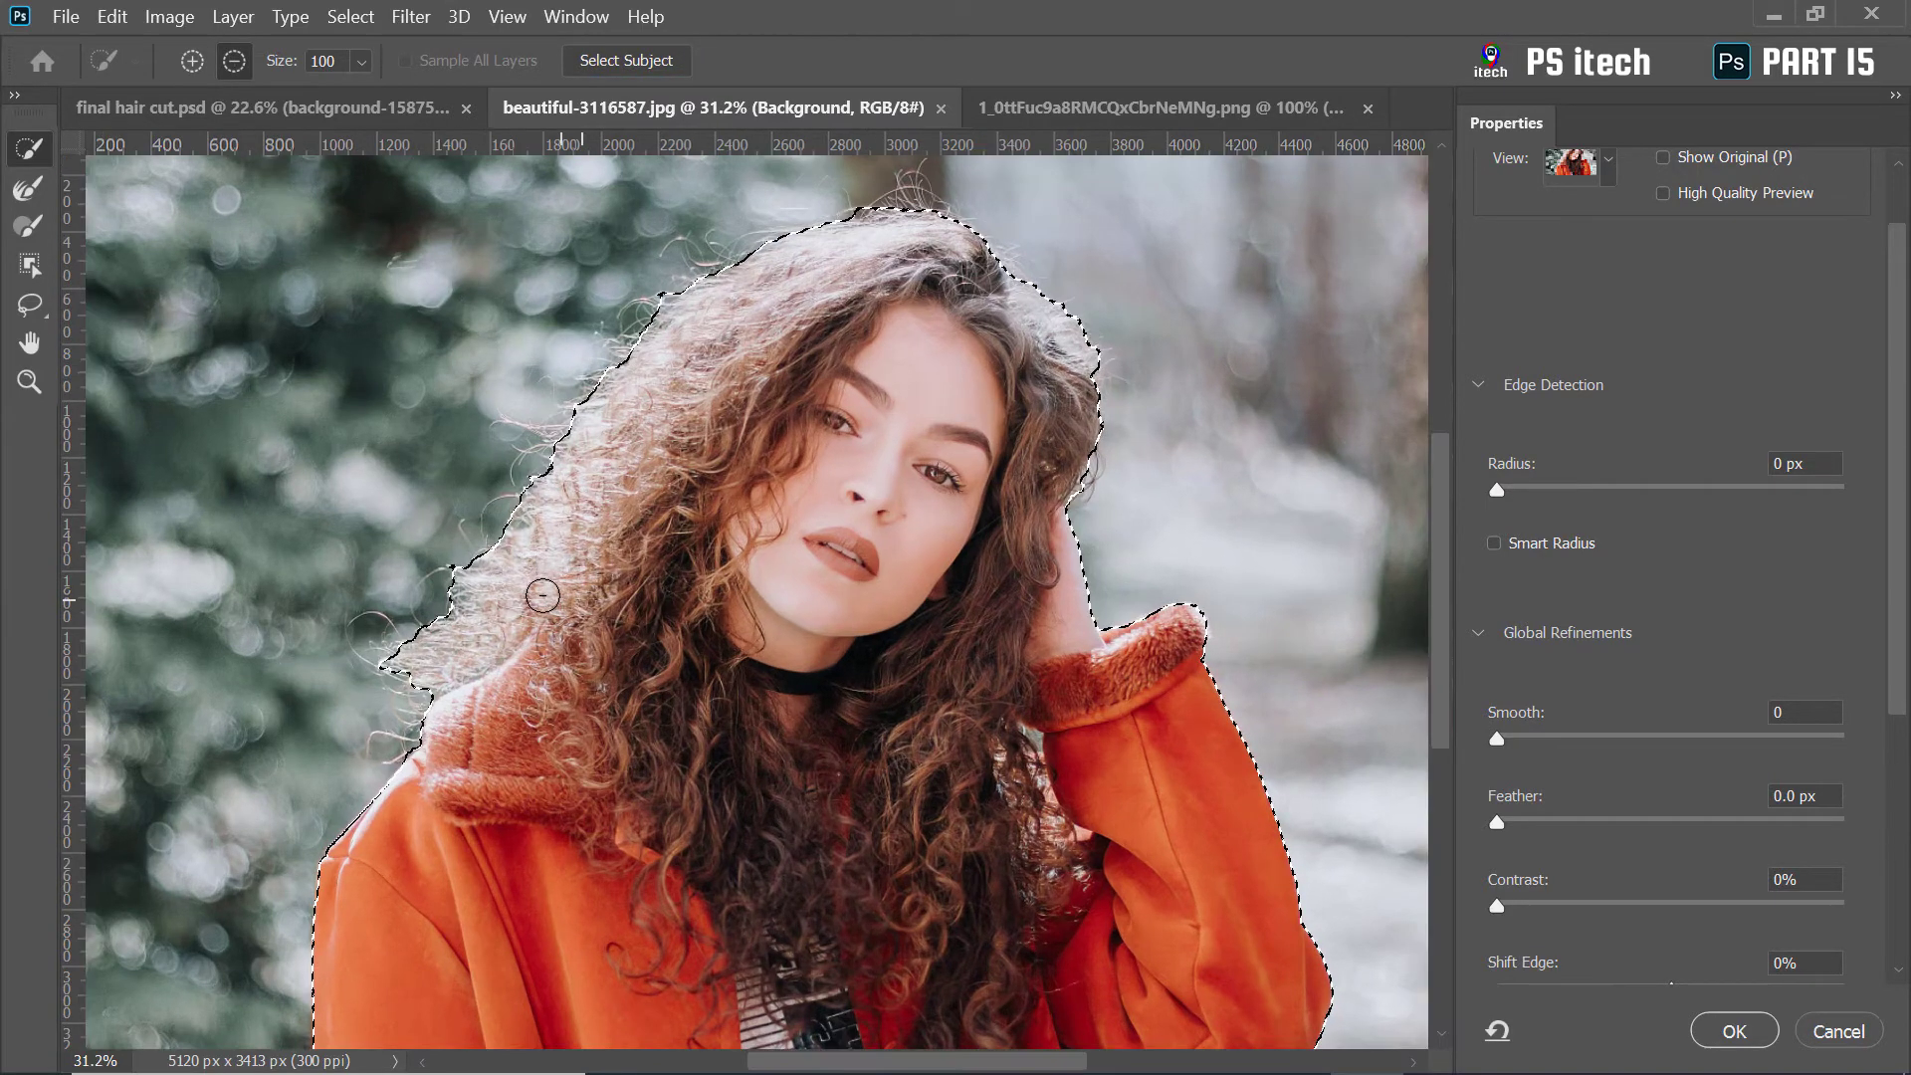
pyautogui.moveTo(1037, 307)
pyautogui.mouseDown()
pyautogui.moveTo(875, 567)
pyautogui.moveTo(845, 654)
pyautogui.moveTo(587, 548)
pyautogui.moveTo(776, 378)
pyautogui.mouseUp()
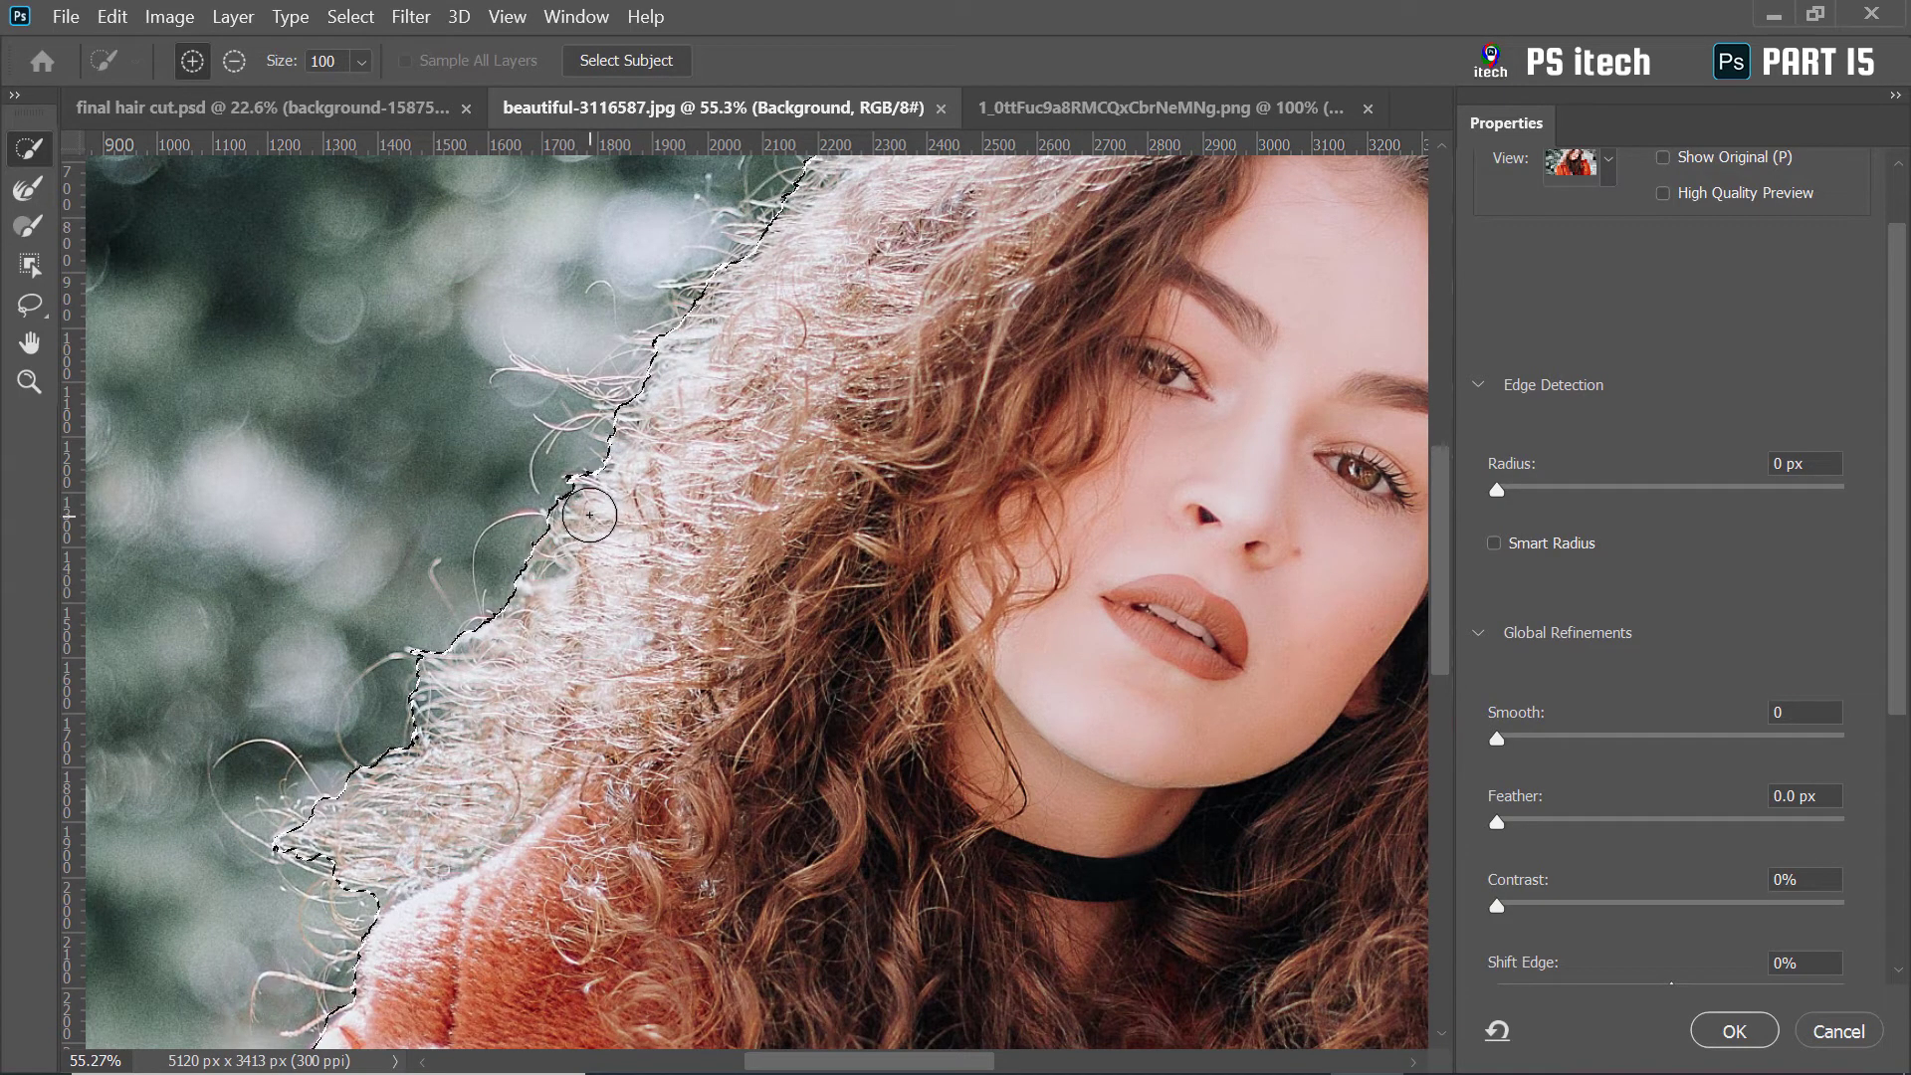
pyautogui.scroll(-3, 647, 438)
pyautogui.scroll(-1, 647, 438)
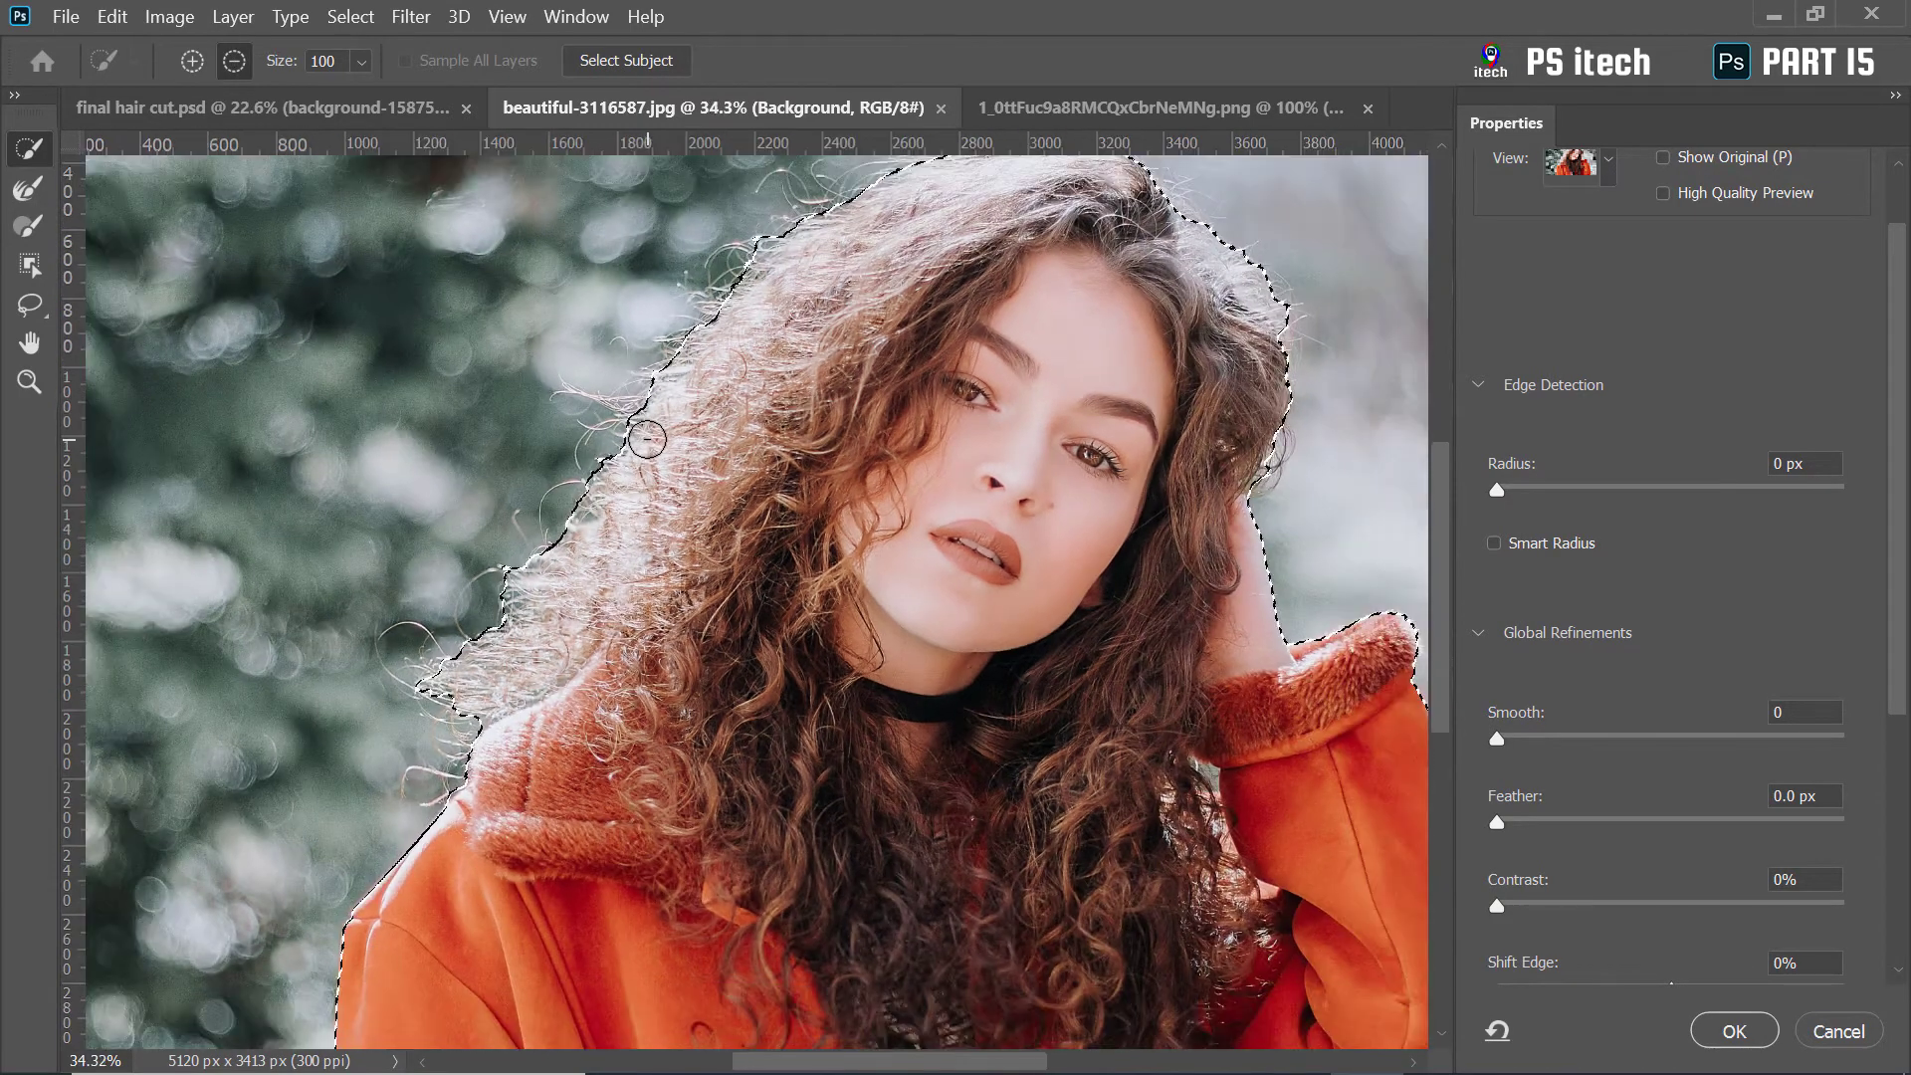
pyautogui.scroll(-2, 675, 378)
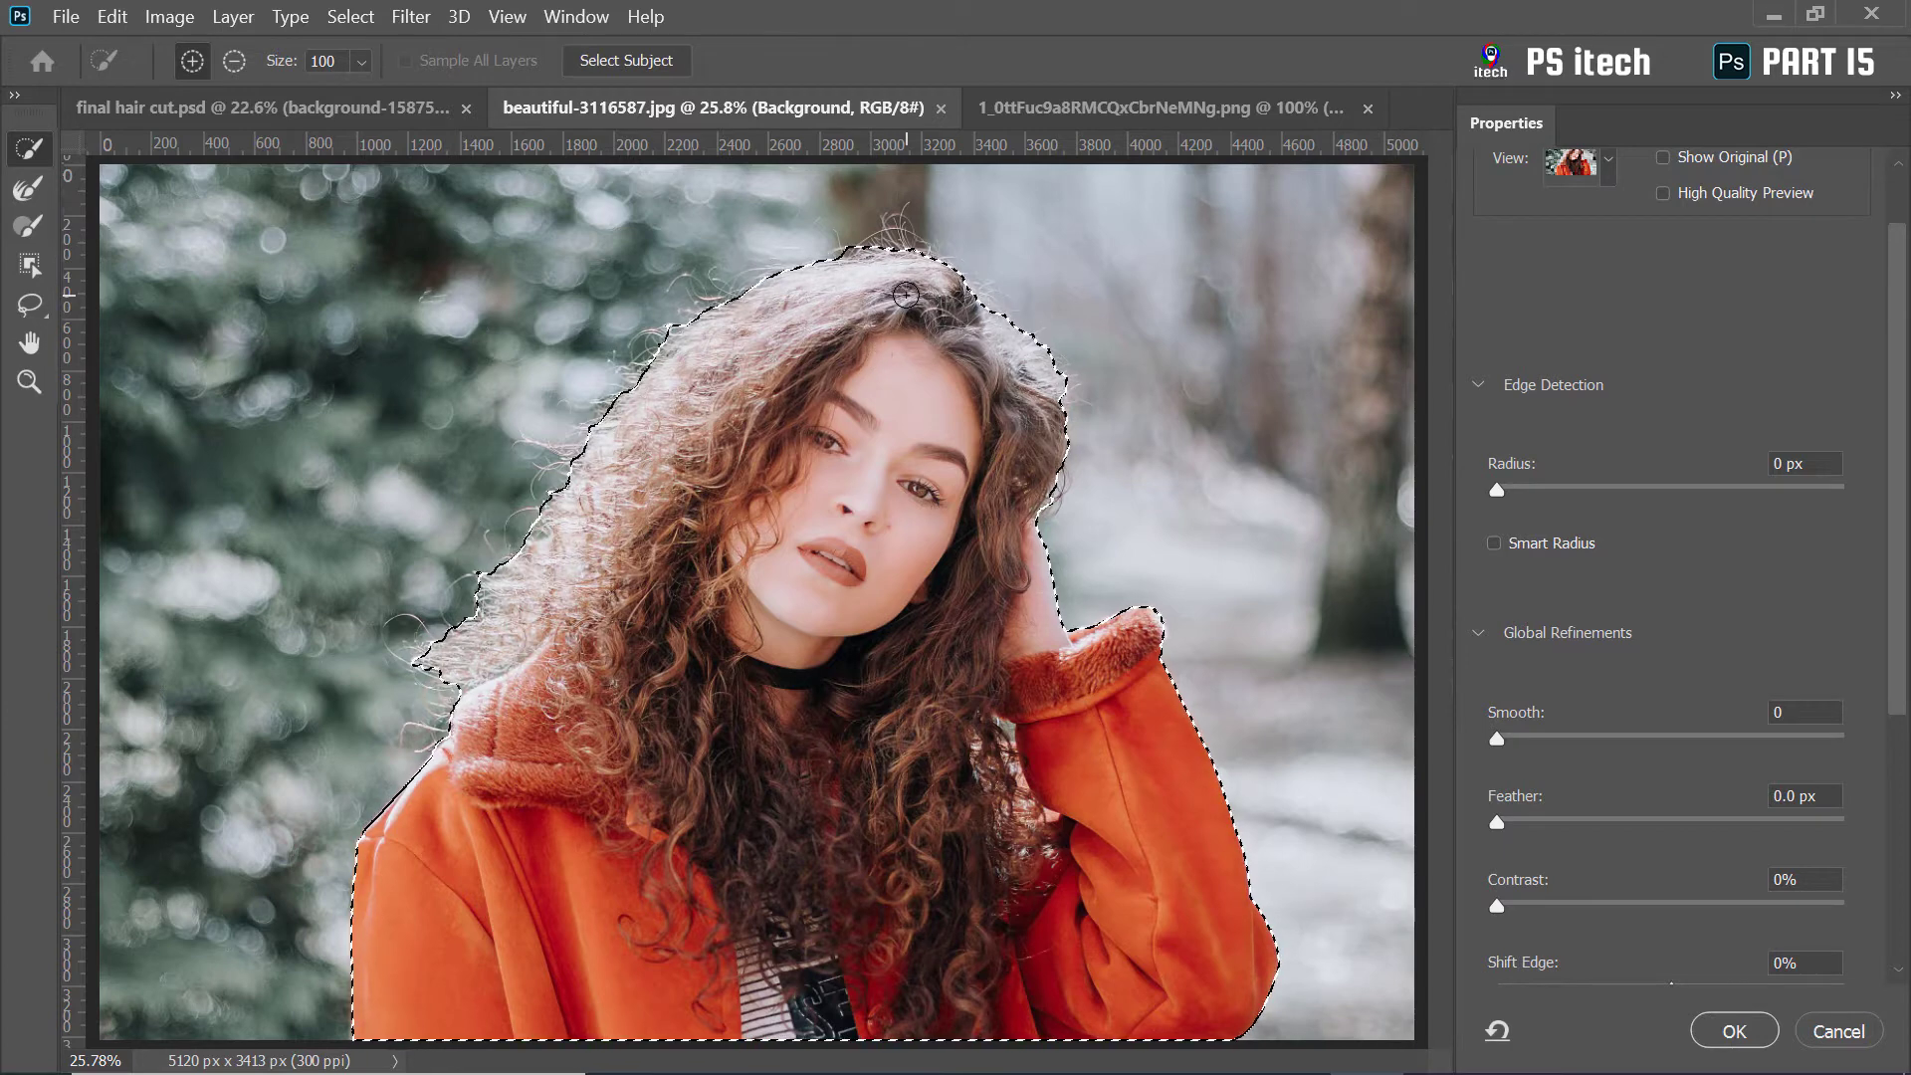
pyautogui.scroll(2, 905, 295)
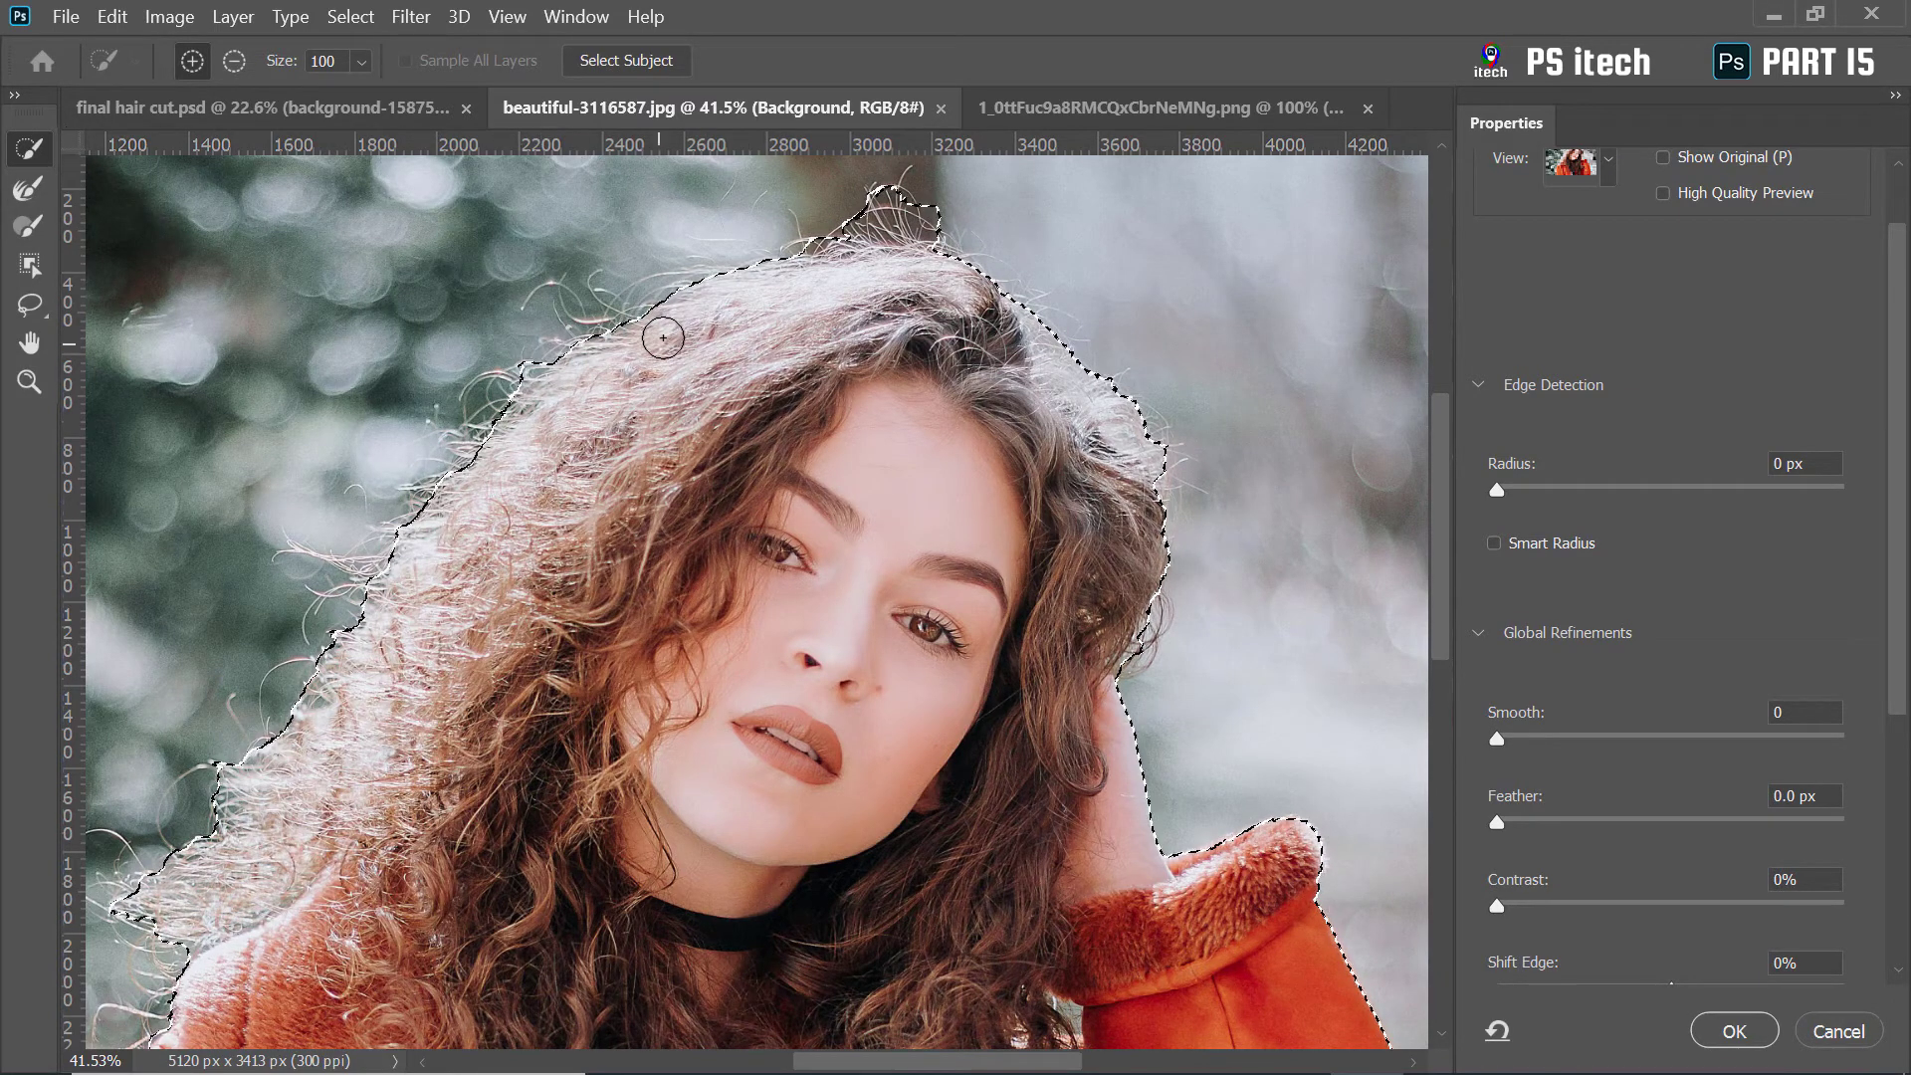
pyautogui.moveTo(591, 370); pyautogui.dragTo(666, 310)
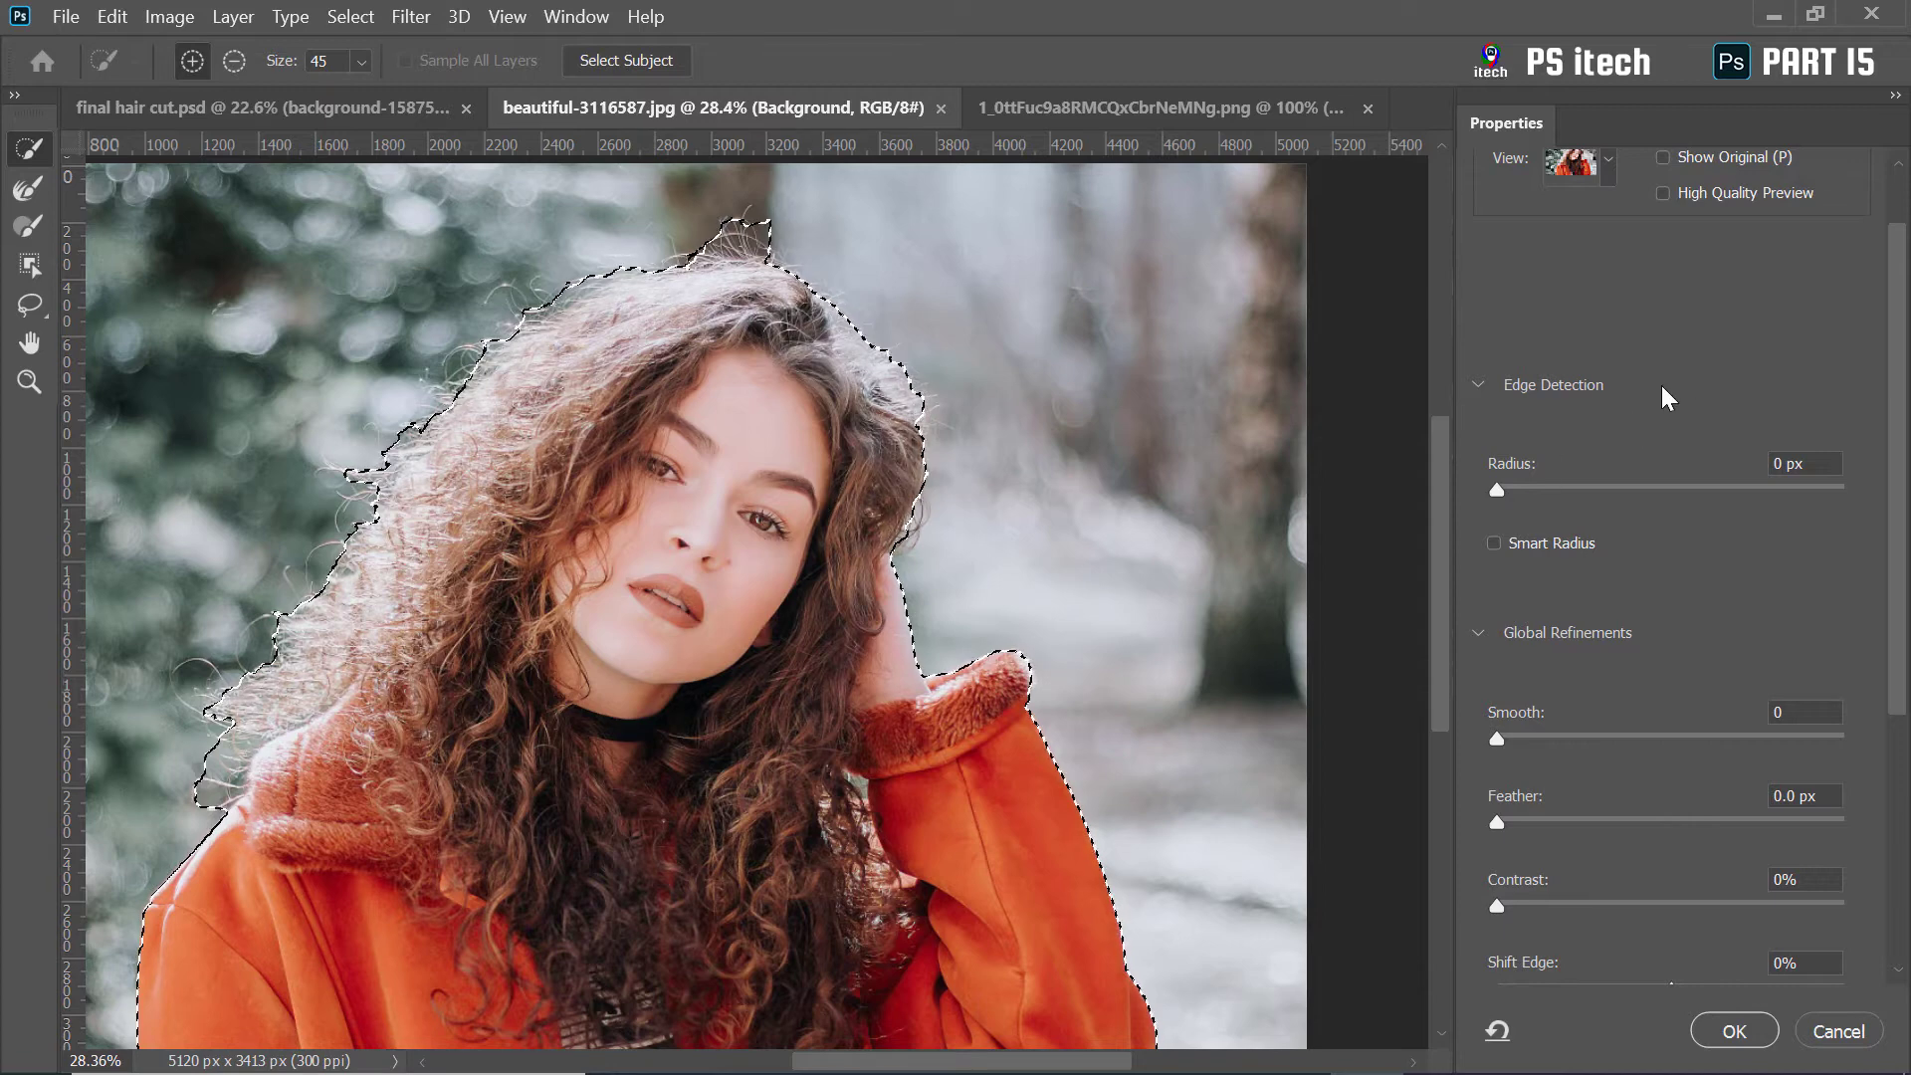
# Preview the cutout in Onion Skin view, lowering the transparency to 49% and raising it back to full
pyautogui.moveTo(1896, 314); pyautogui.dragTo(1899, 230)
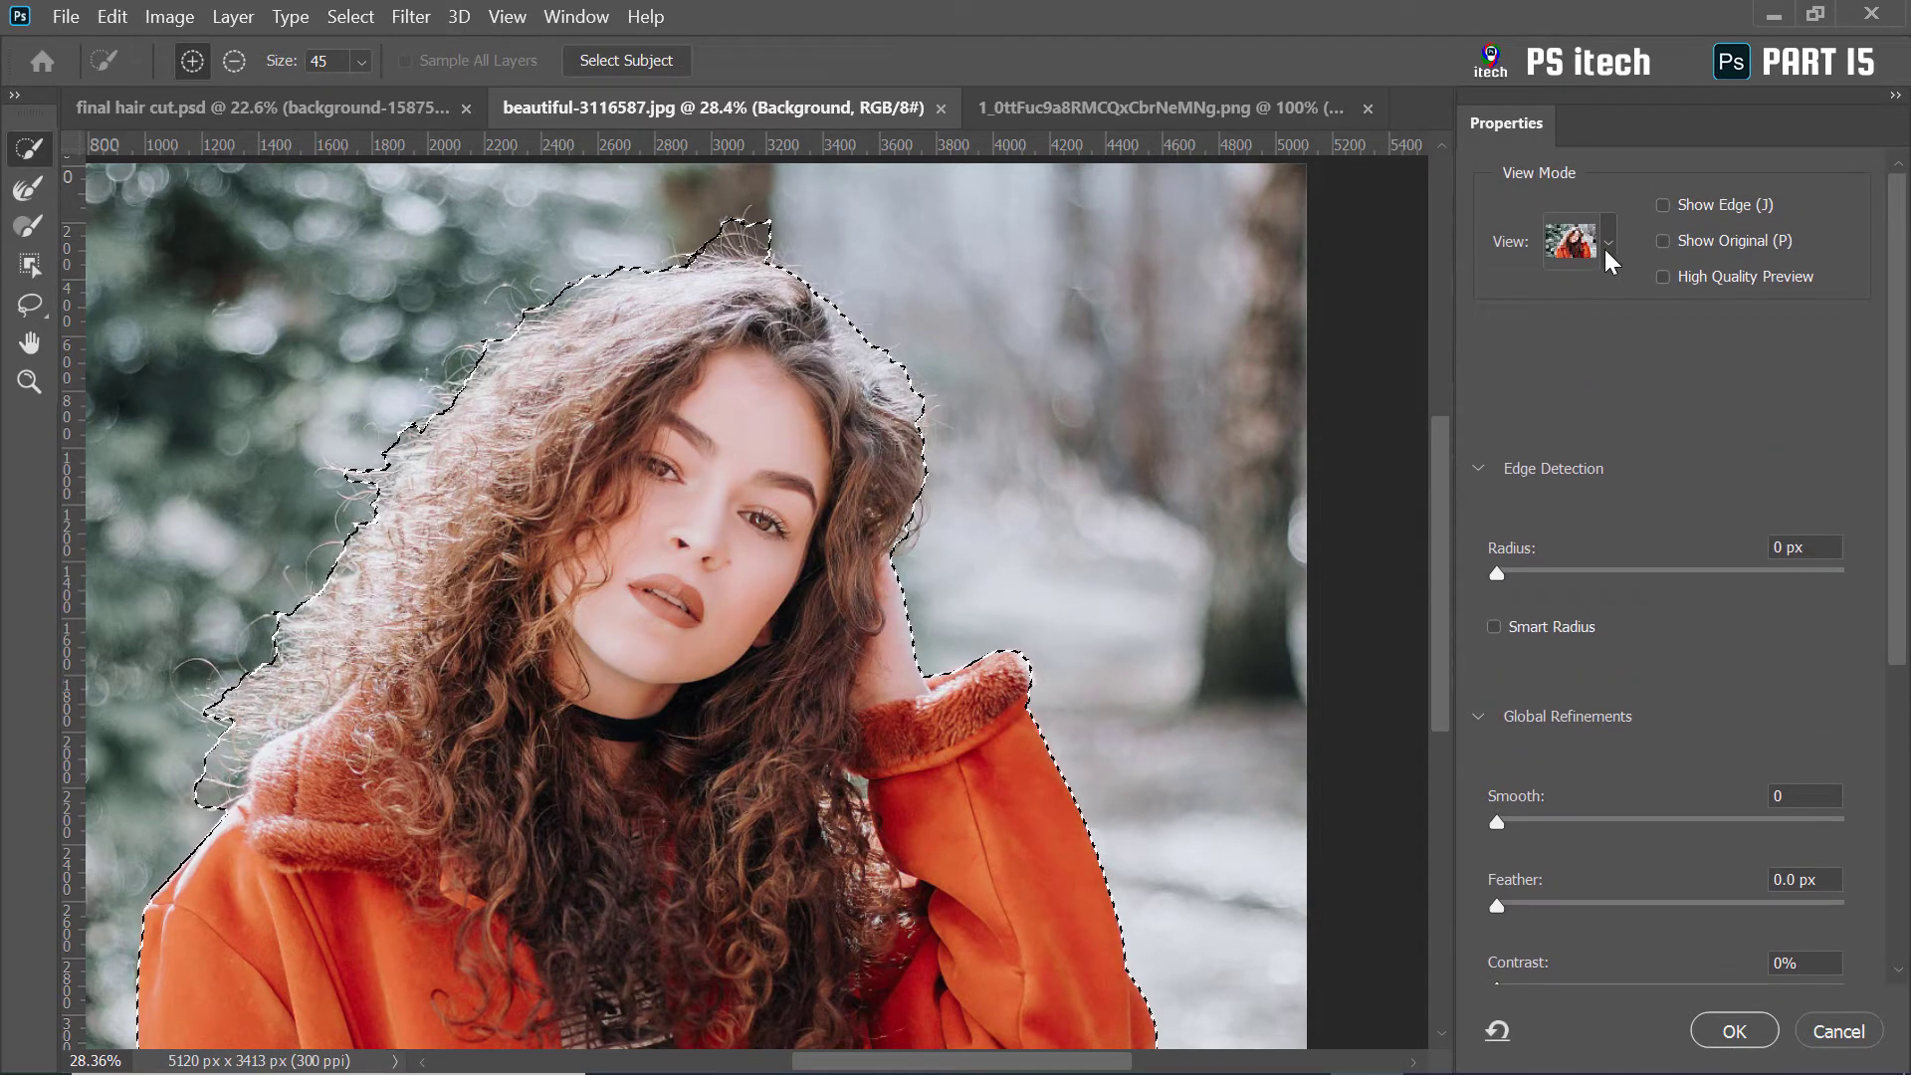
pyautogui.click(1606, 247)
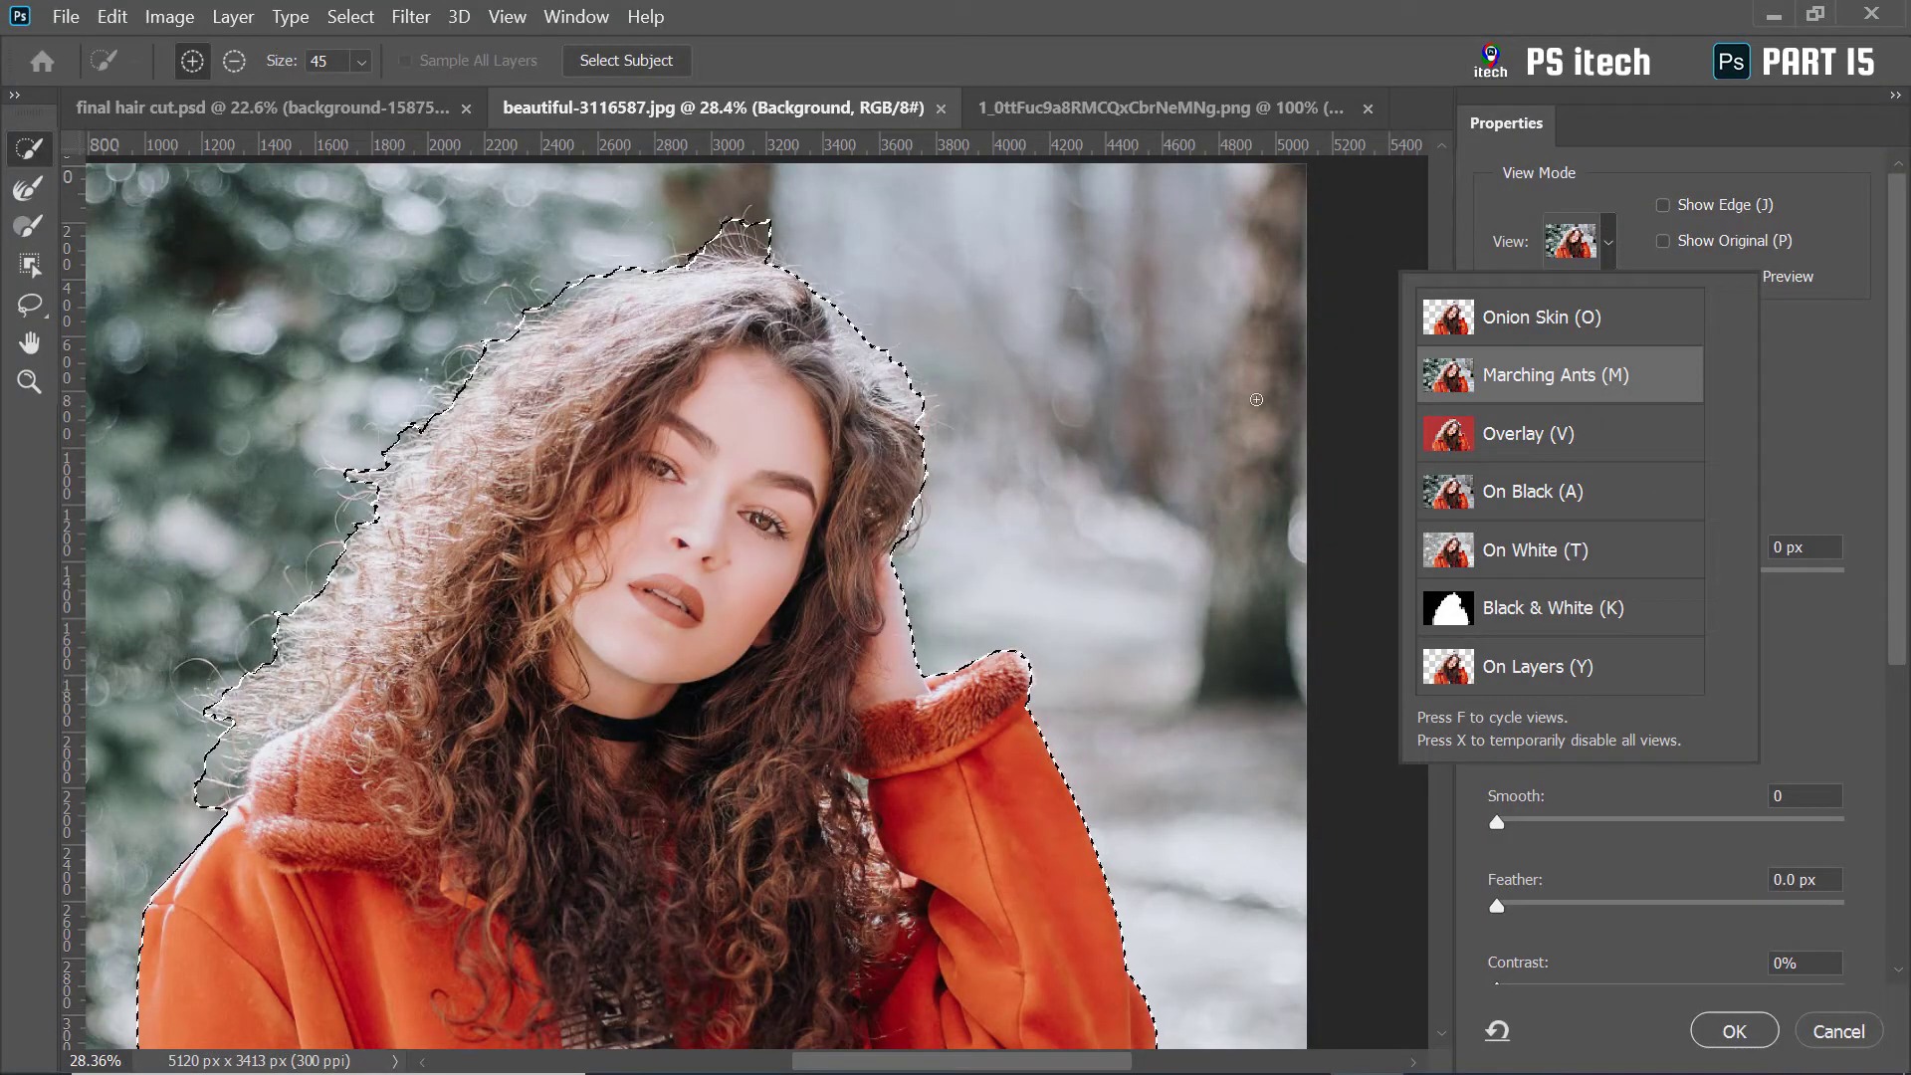
pyautogui.click(1533, 318)
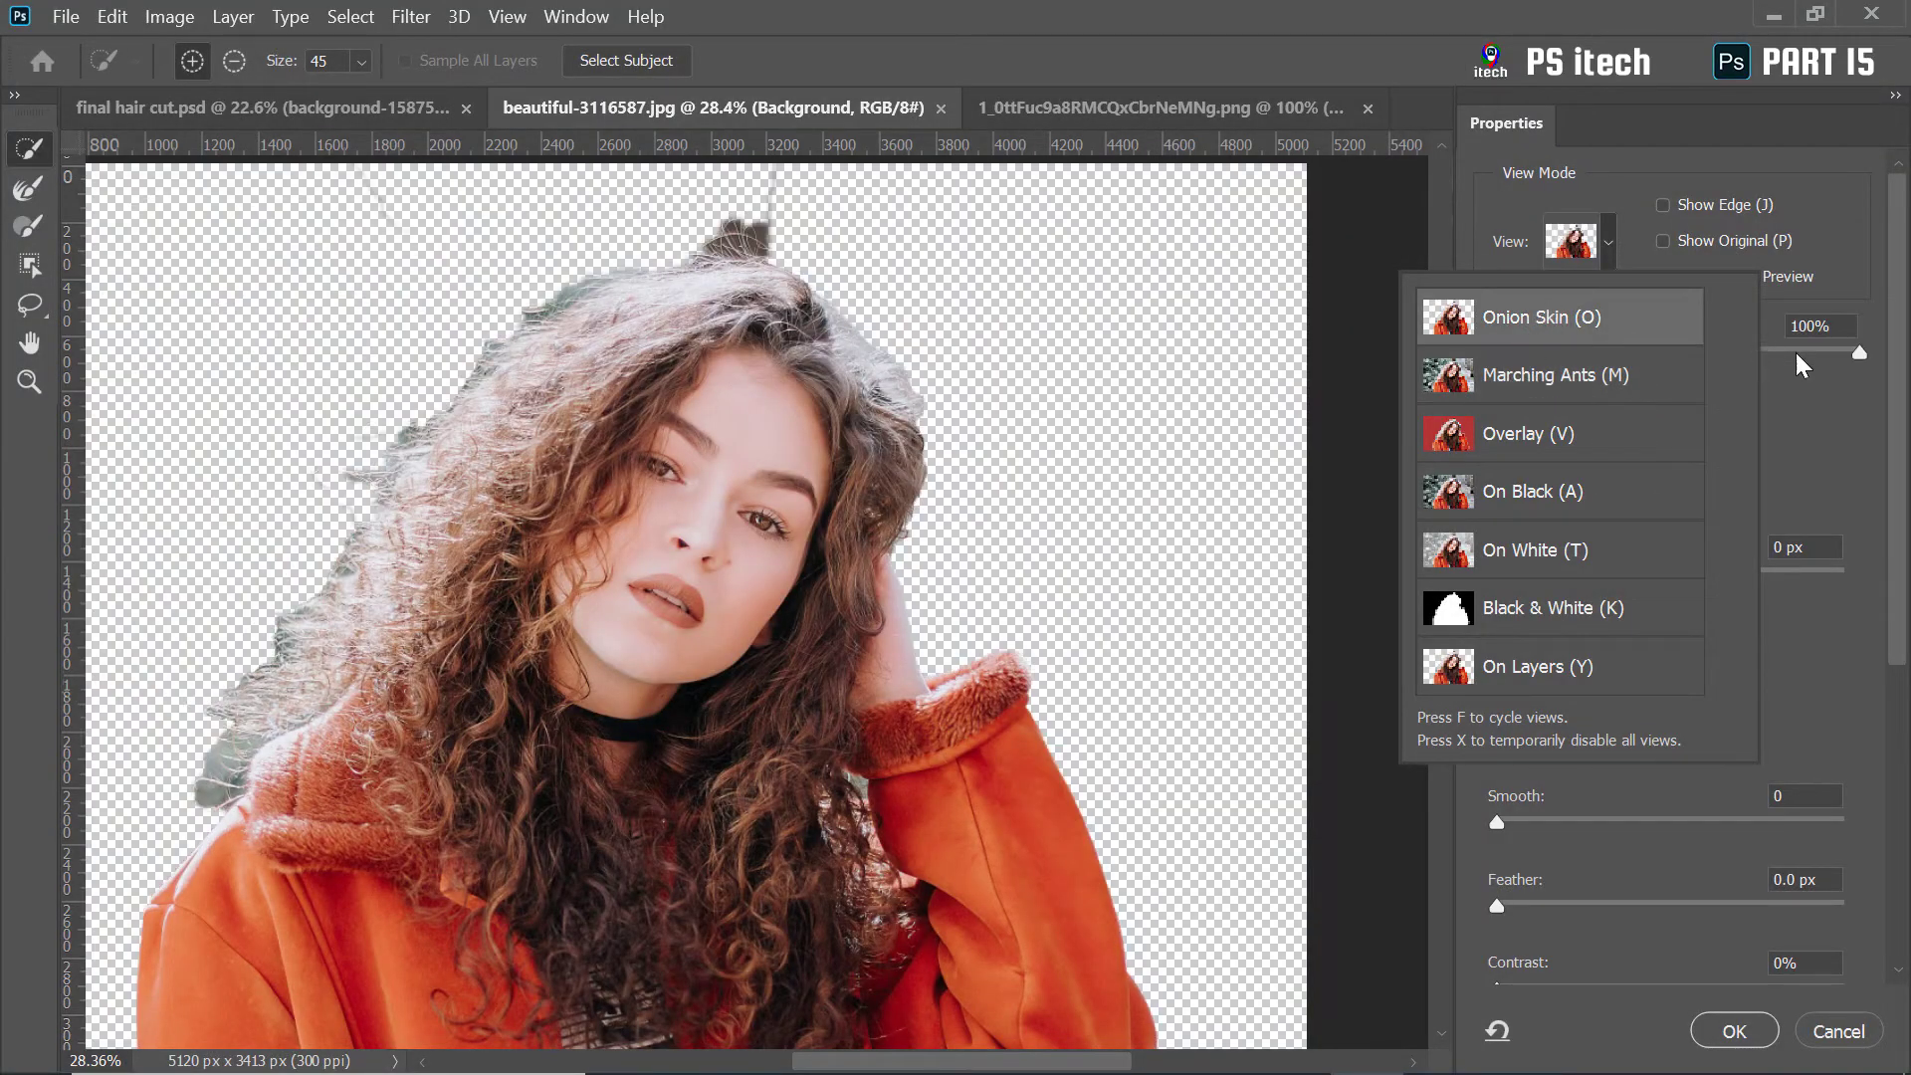
pyautogui.click(1835, 367)
pyautogui.moveTo(1854, 349); pyautogui.dragTo(1669, 348)
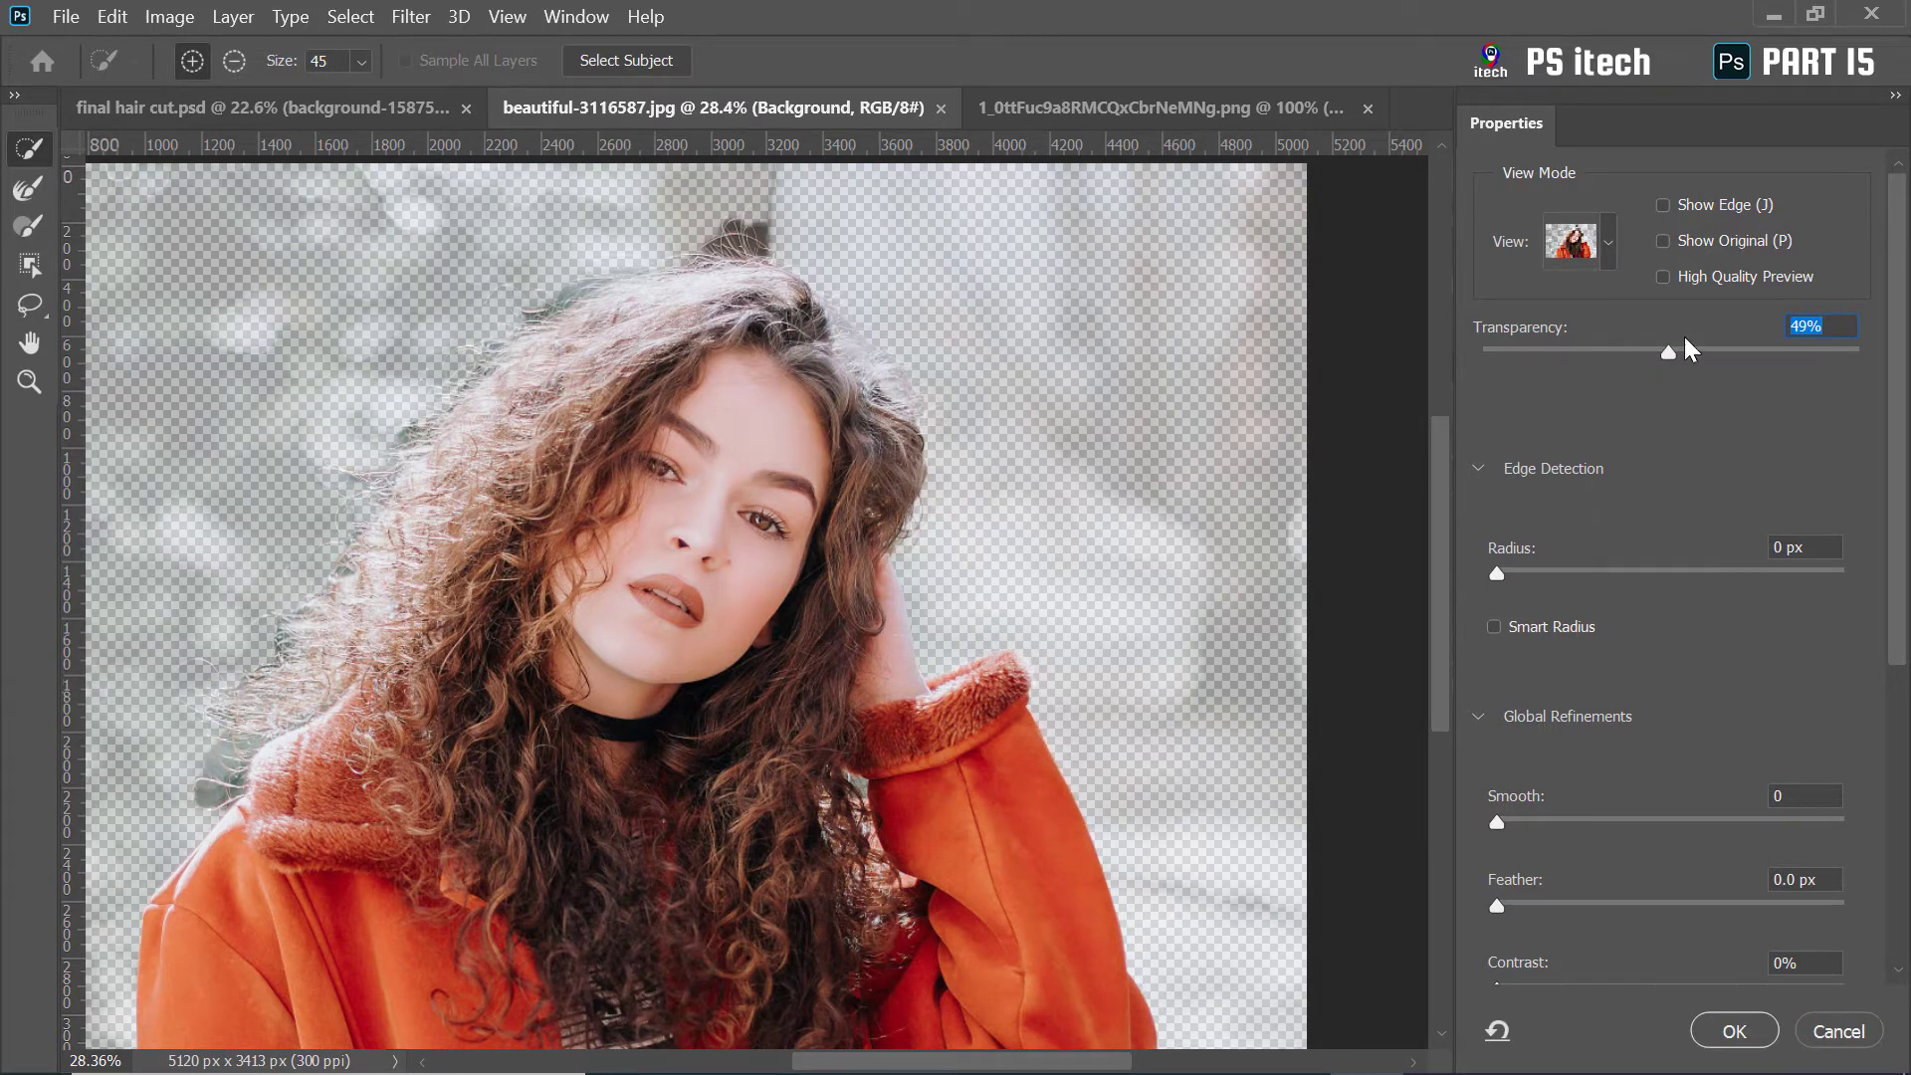
pyautogui.moveTo(1636, 351); pyautogui.dragTo(1870, 350)
# Preview the cutout in On Black view at 100% opacity, and examine the background remnants along the curly hair edge at 100% zoom
pyautogui.click(1611, 242)
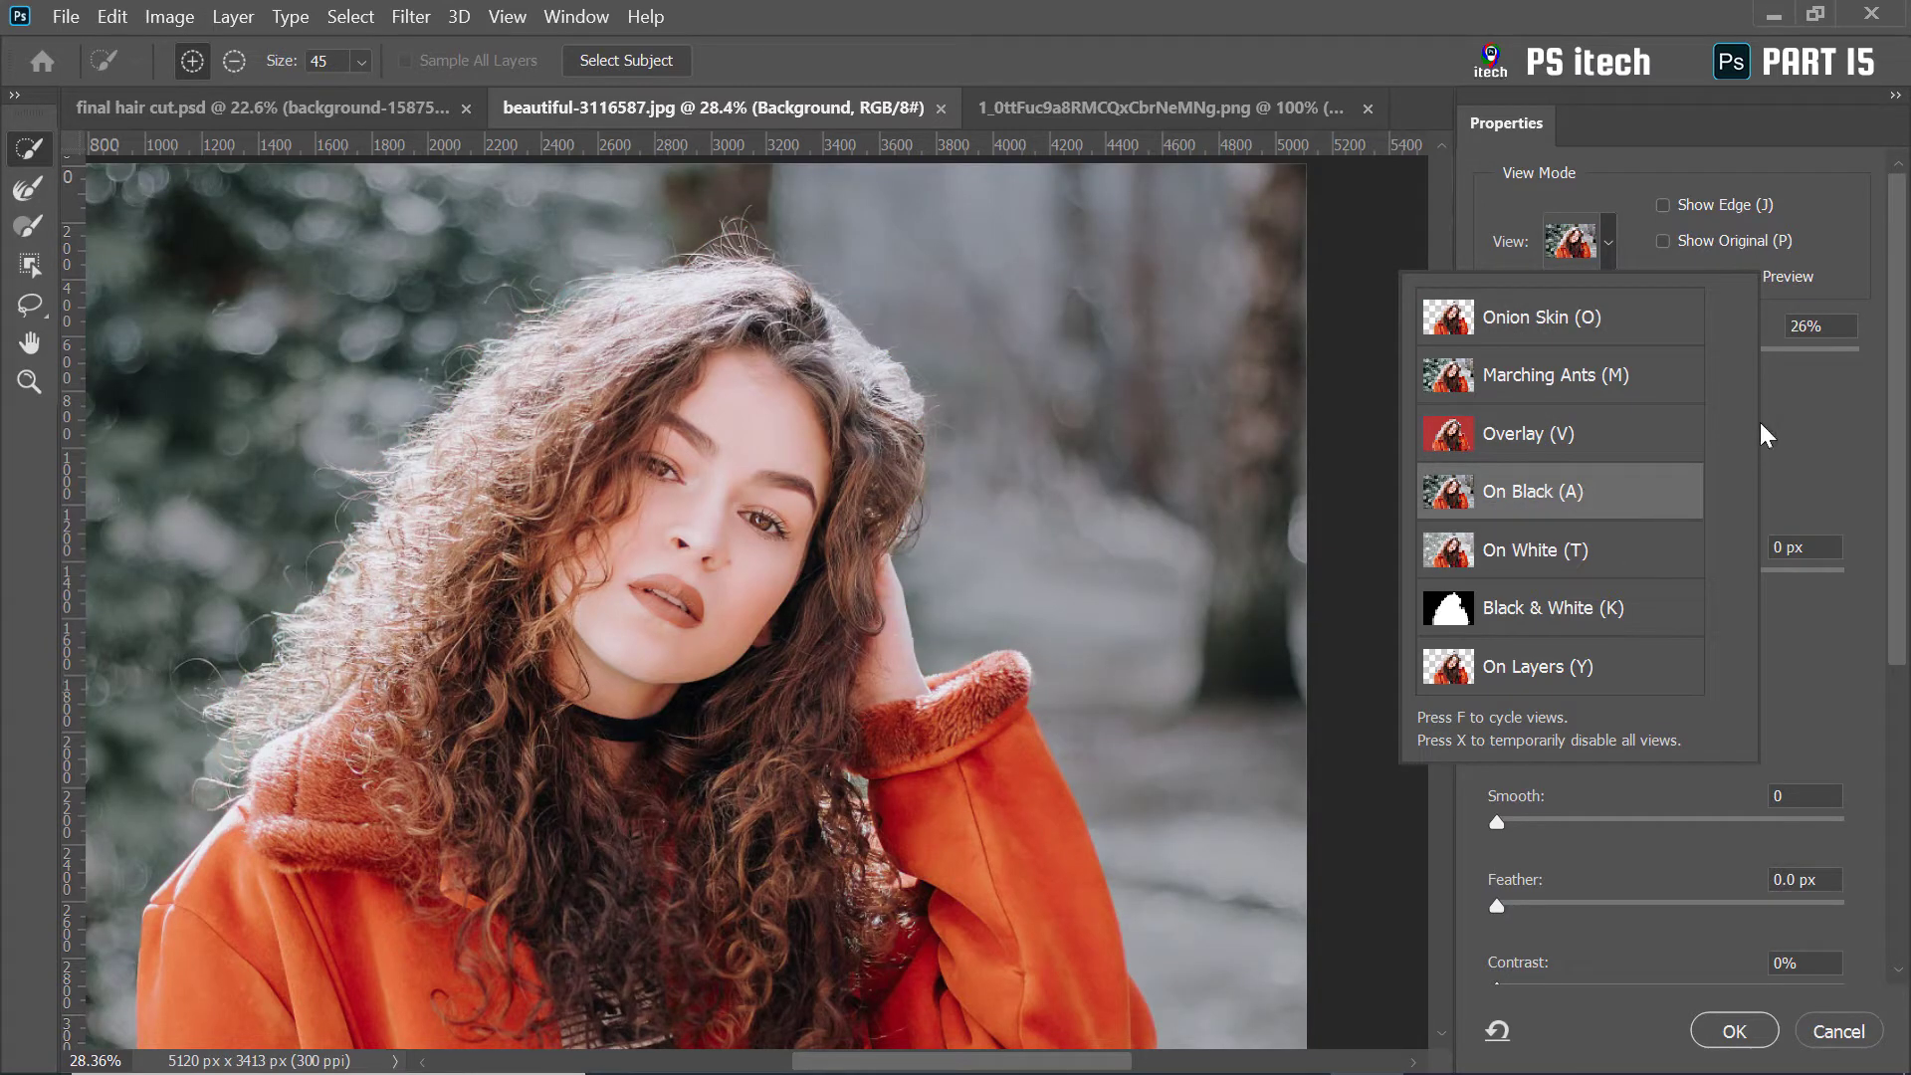
pyautogui.click(1760, 422)
pyautogui.moveTo(1568, 352); pyautogui.dragTo(1896, 358)
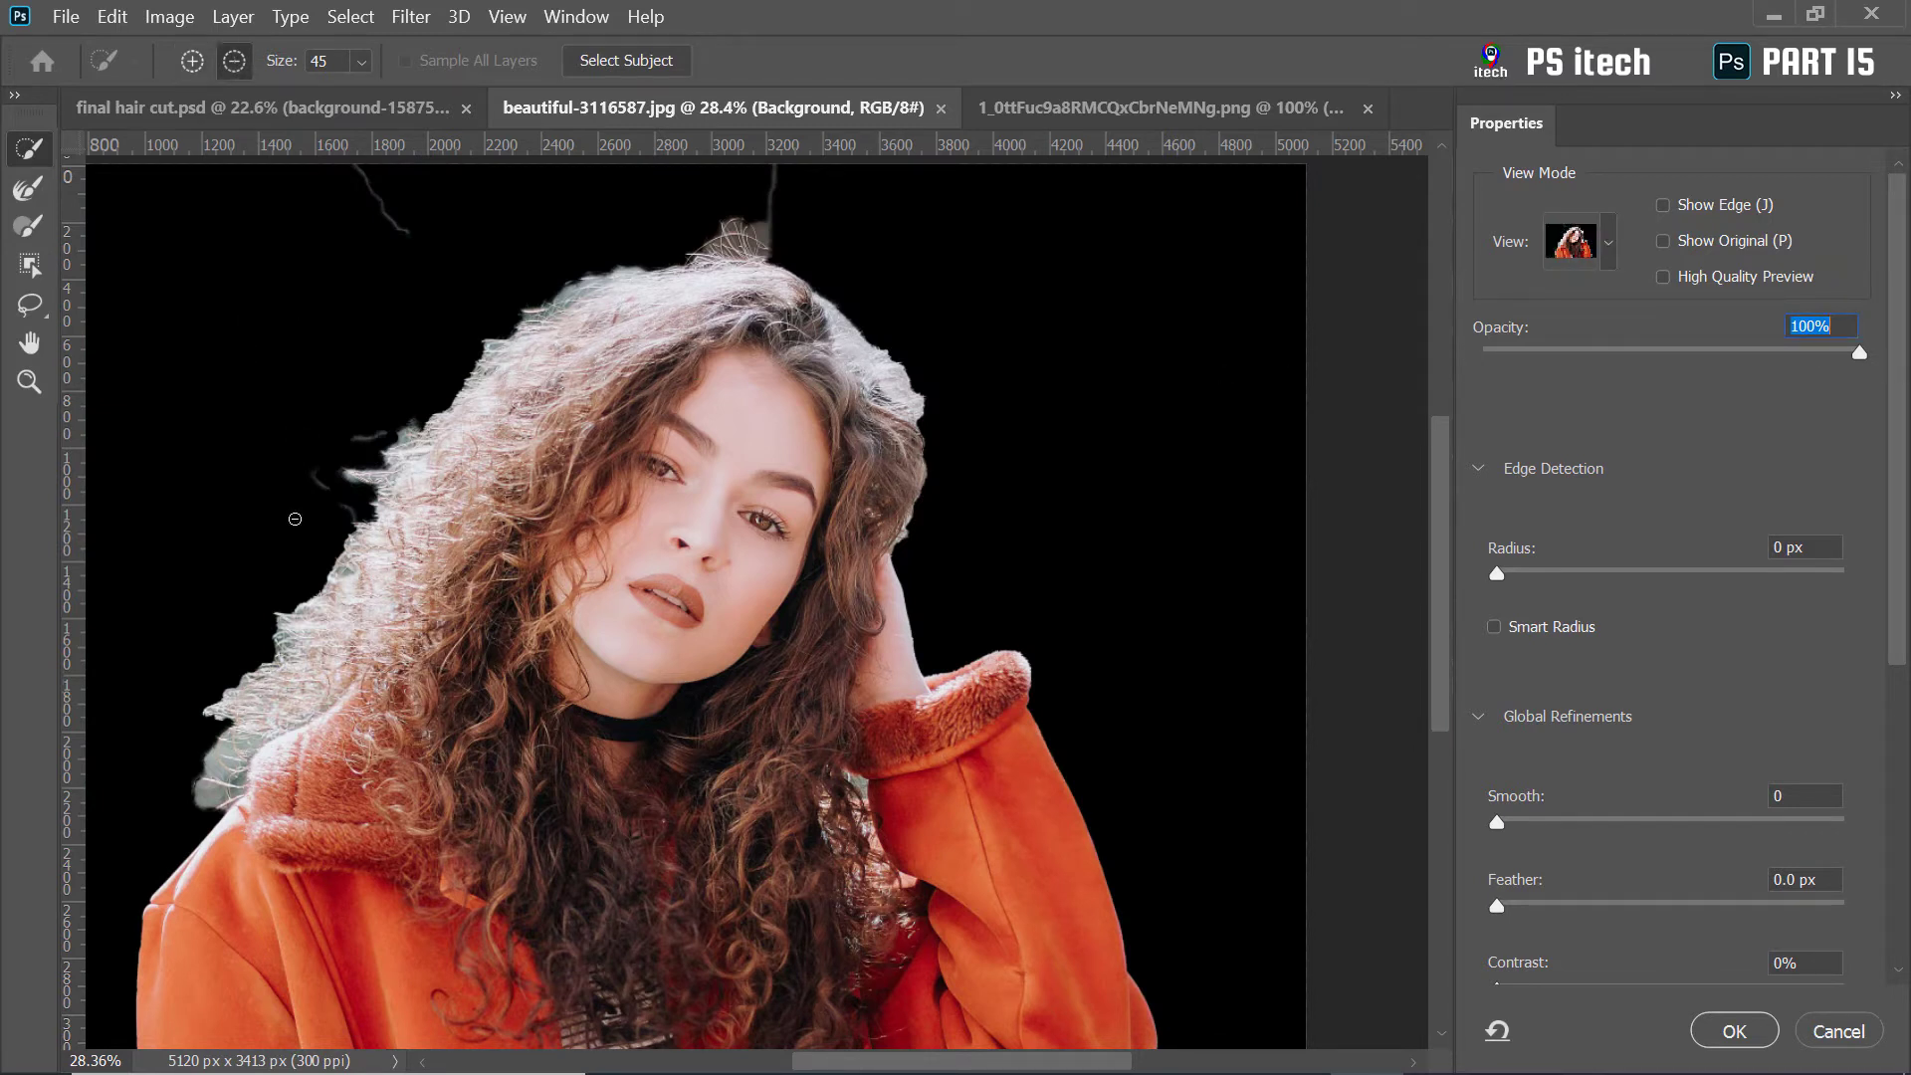
pyautogui.click(29, 381)
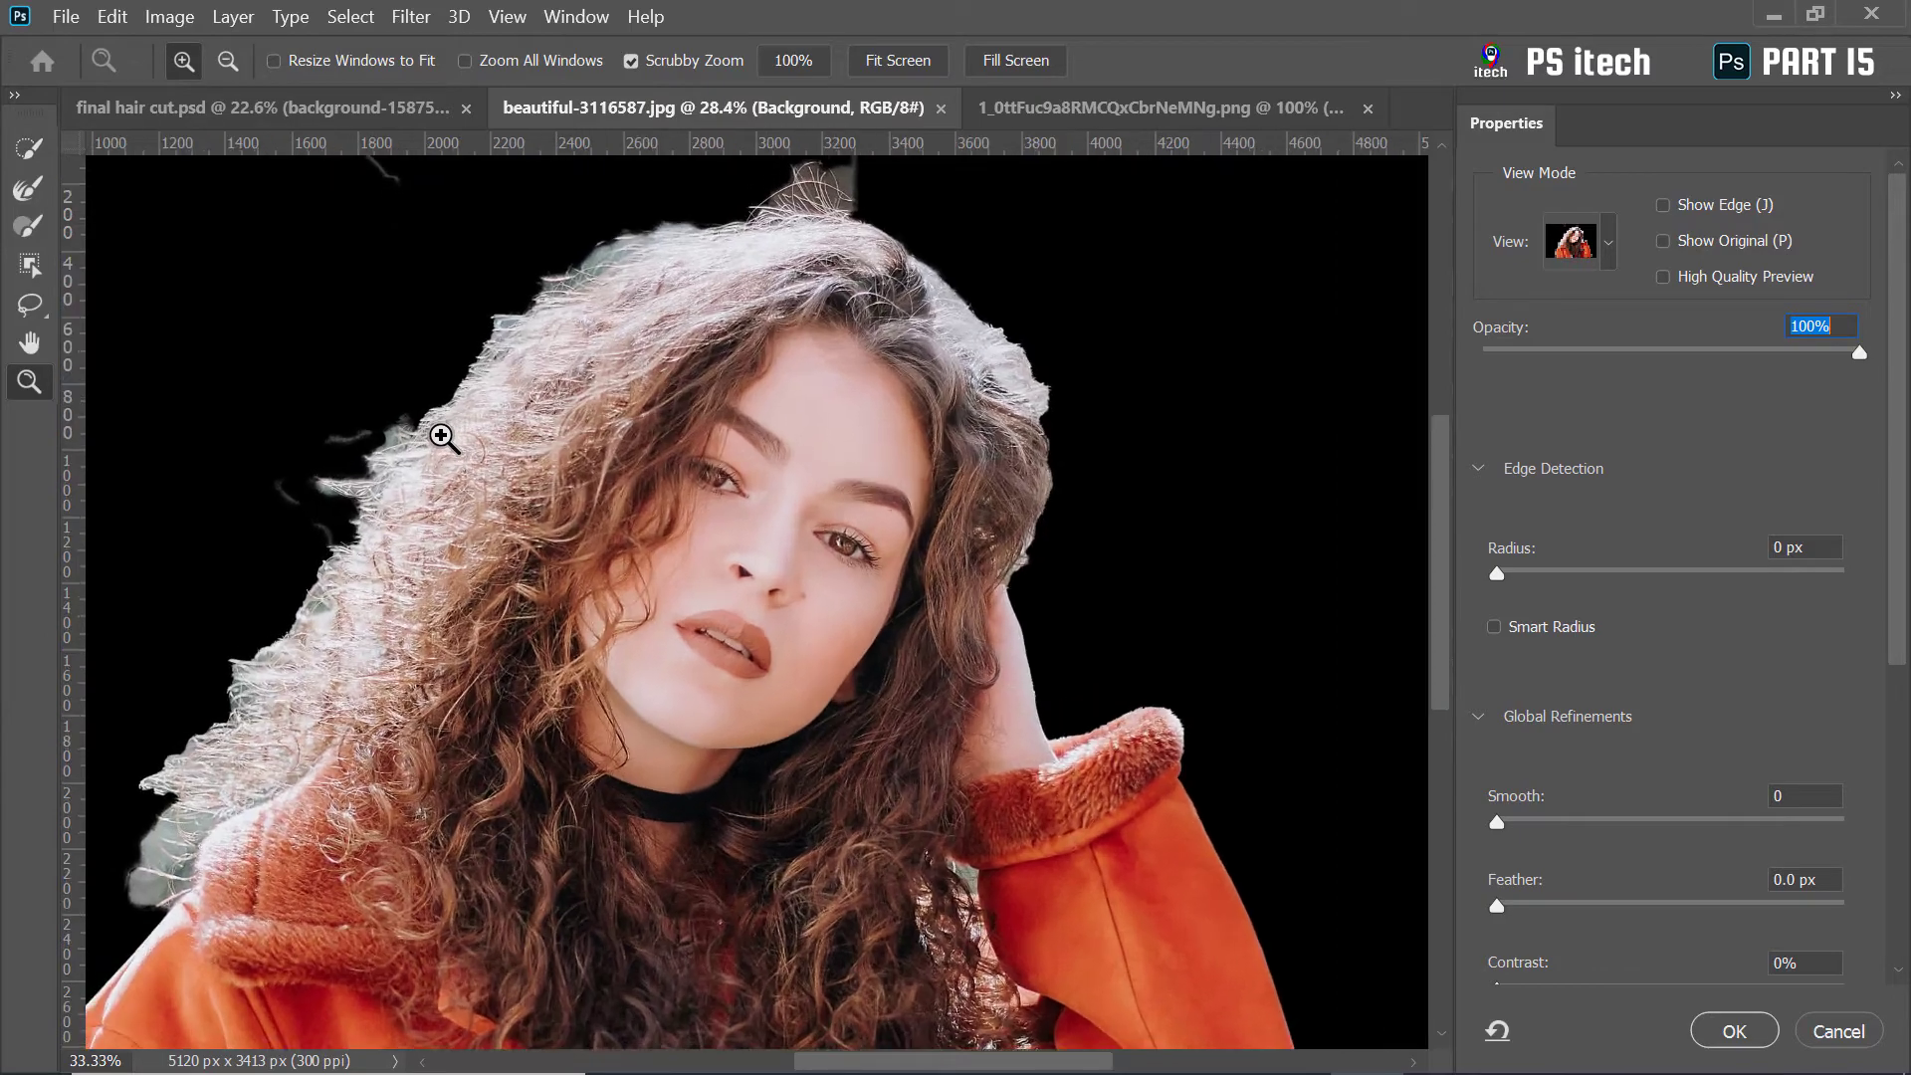
pyautogui.click(439, 431)
pyautogui.moveTo(311, 465); pyautogui.dragTo(900, 184)
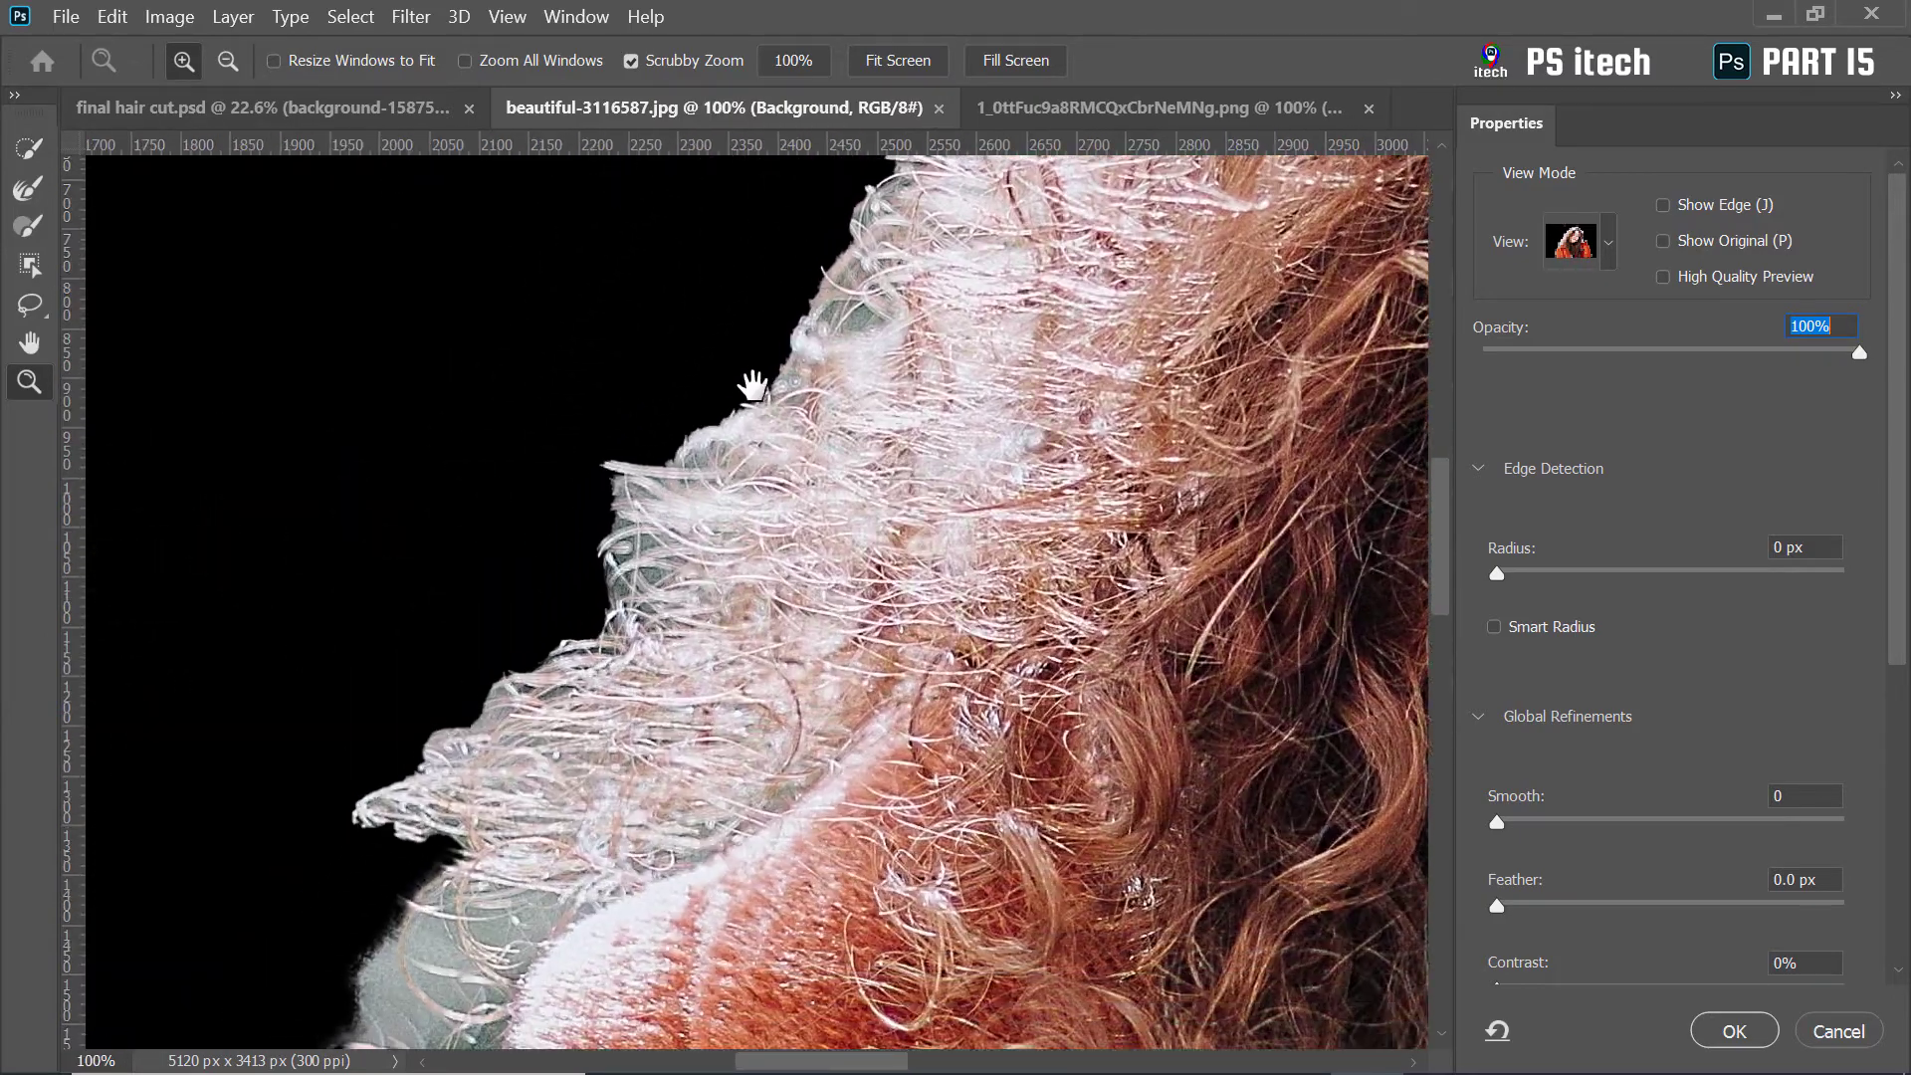
pyautogui.moveTo(438, 980); pyautogui.dragTo(584, 601)
pyautogui.moveTo(826, 341); pyautogui.dragTo(637, 672)
pyautogui.moveTo(1399, 283); pyautogui.dragTo(1147, 532)
# Switch the cutout preview to On White view
pyautogui.click(1608, 243)
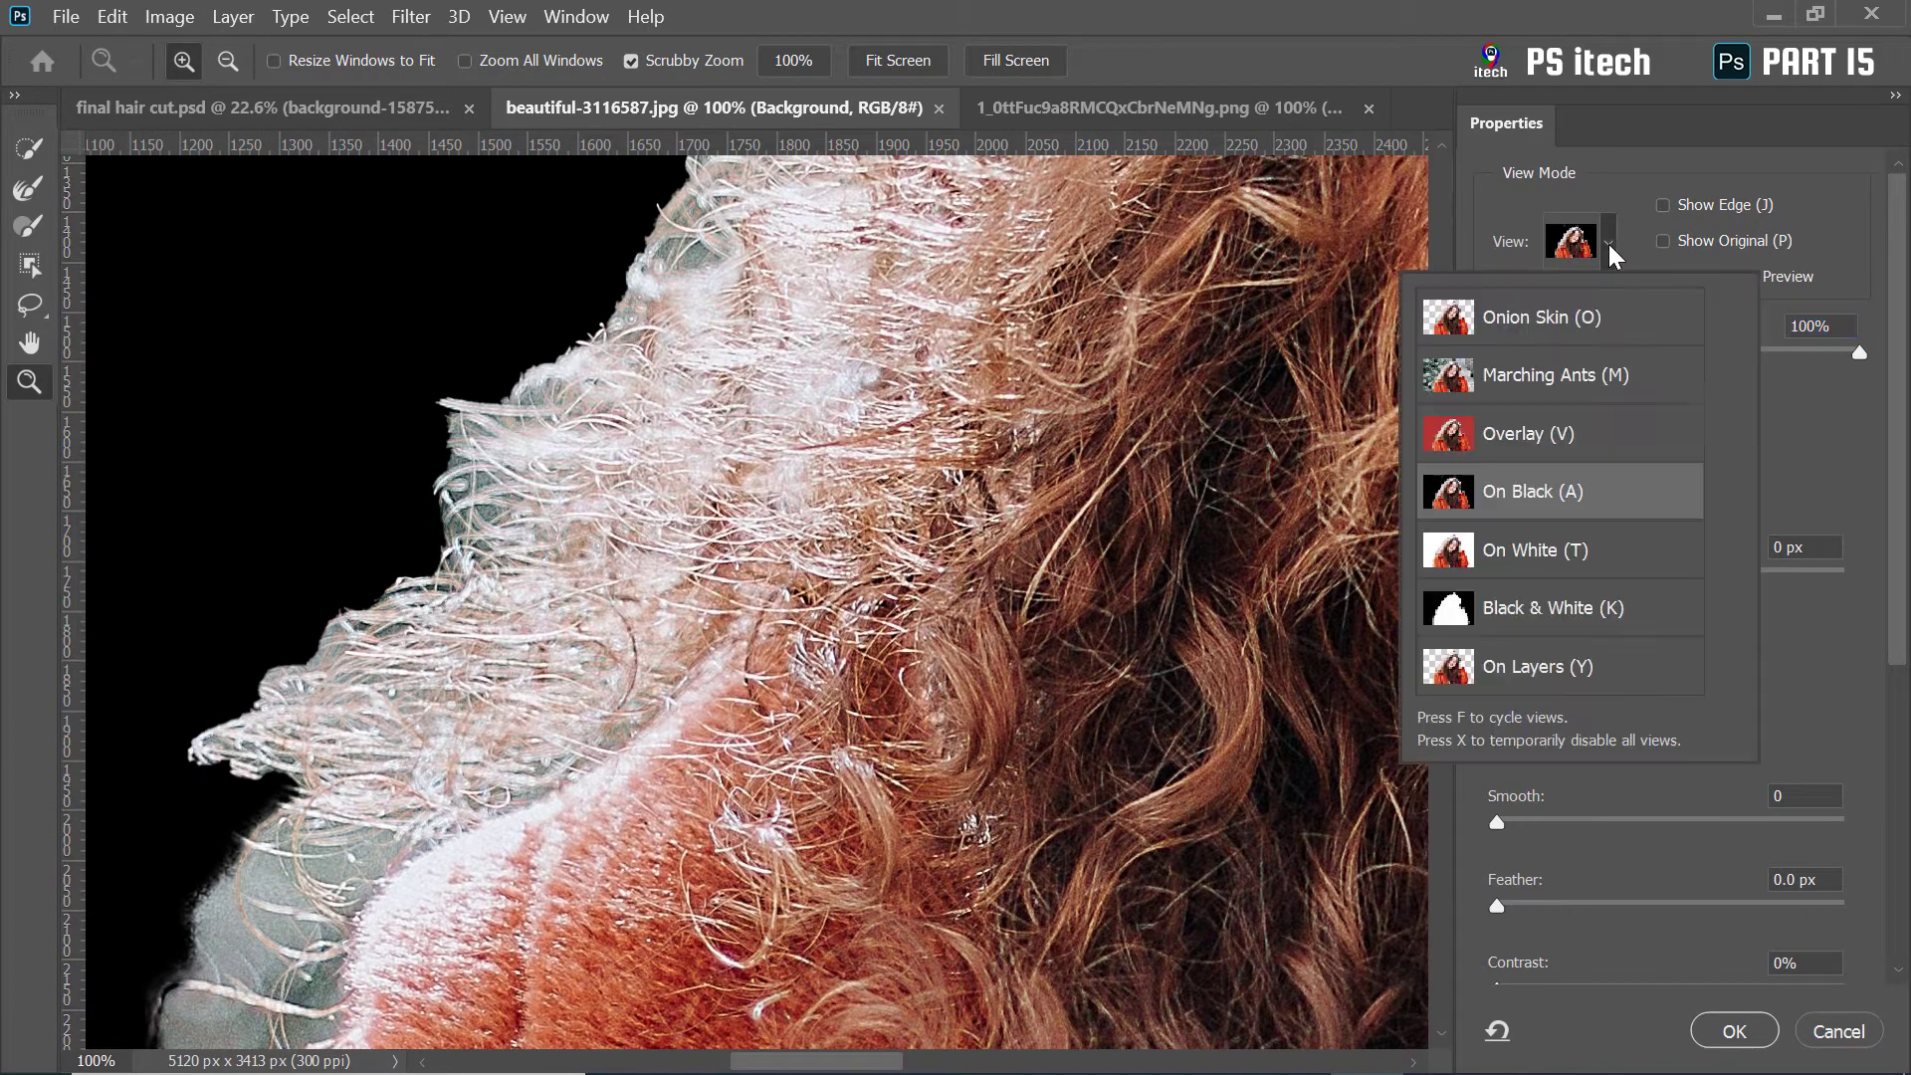
pyautogui.click(1533, 563)
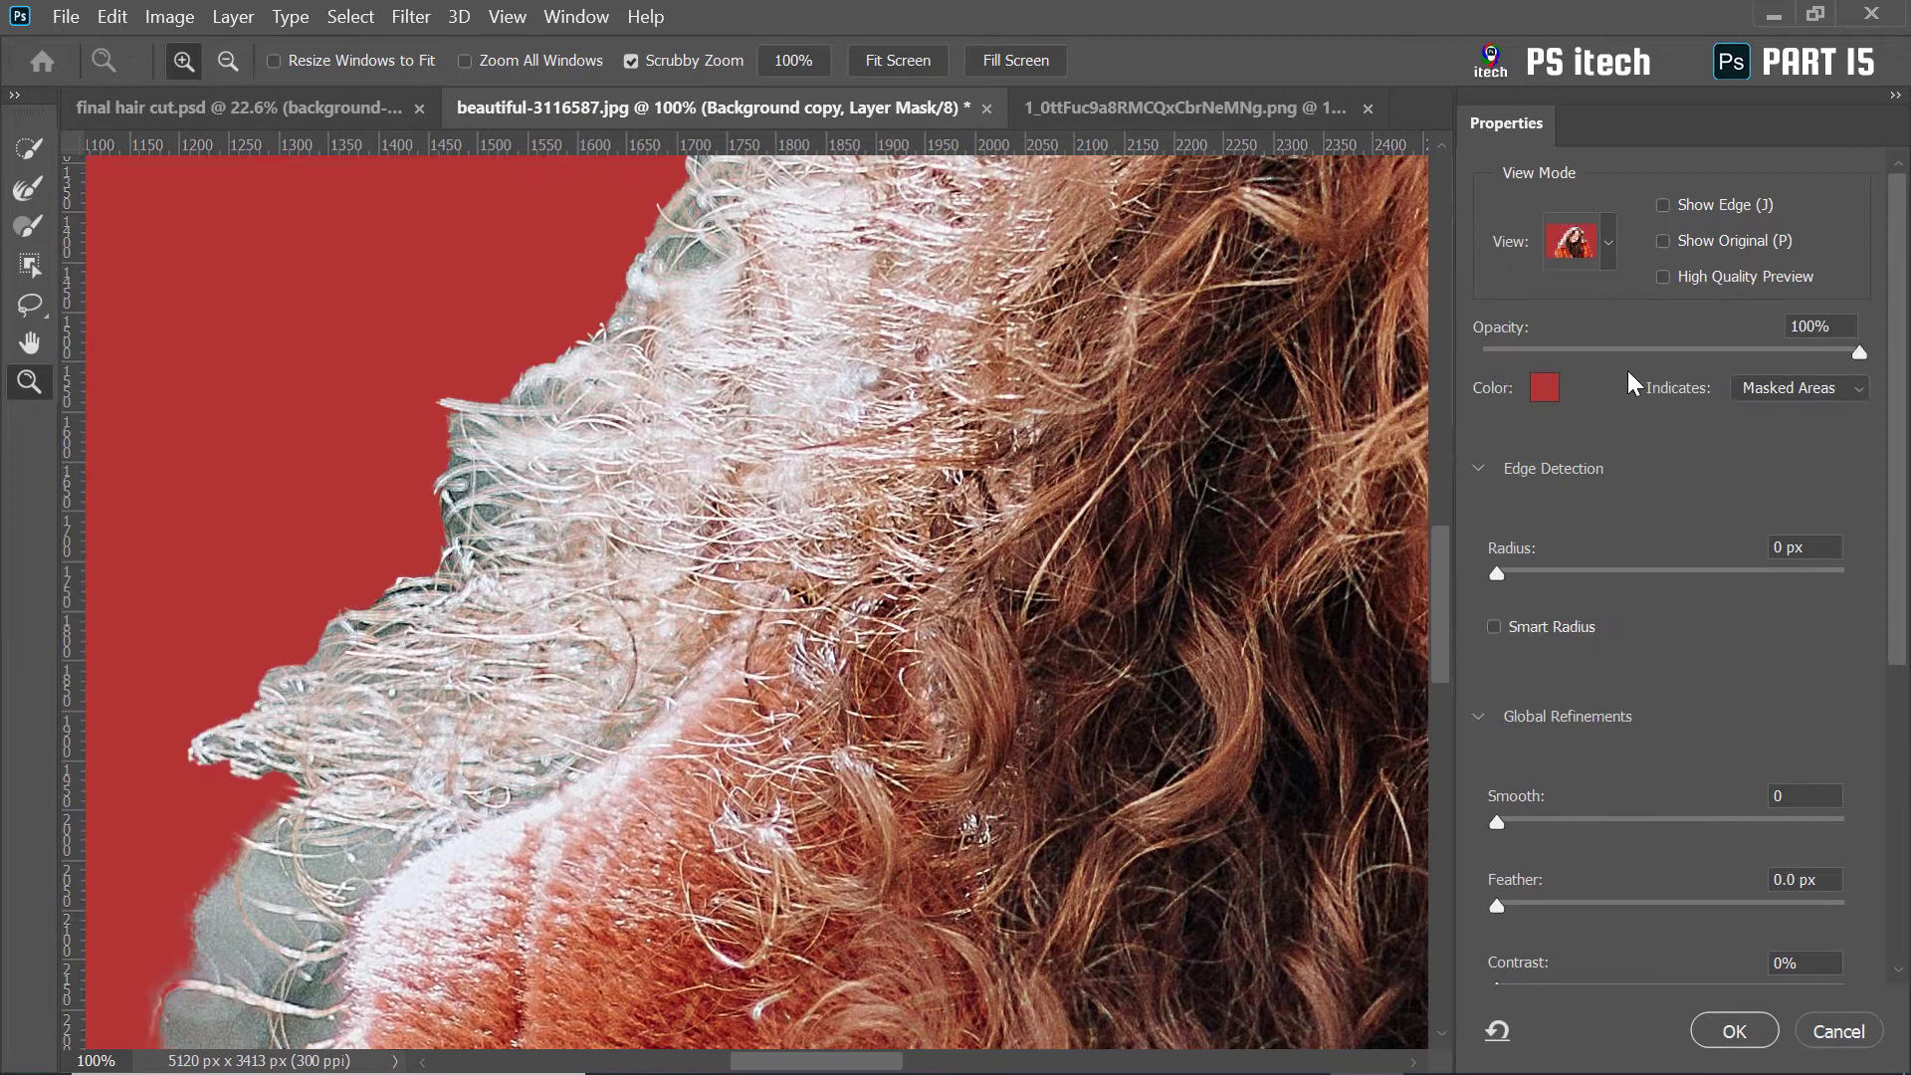
# Output the refined selection of the woman to a new layer with a layer mask
pyautogui.click(1613, 251)
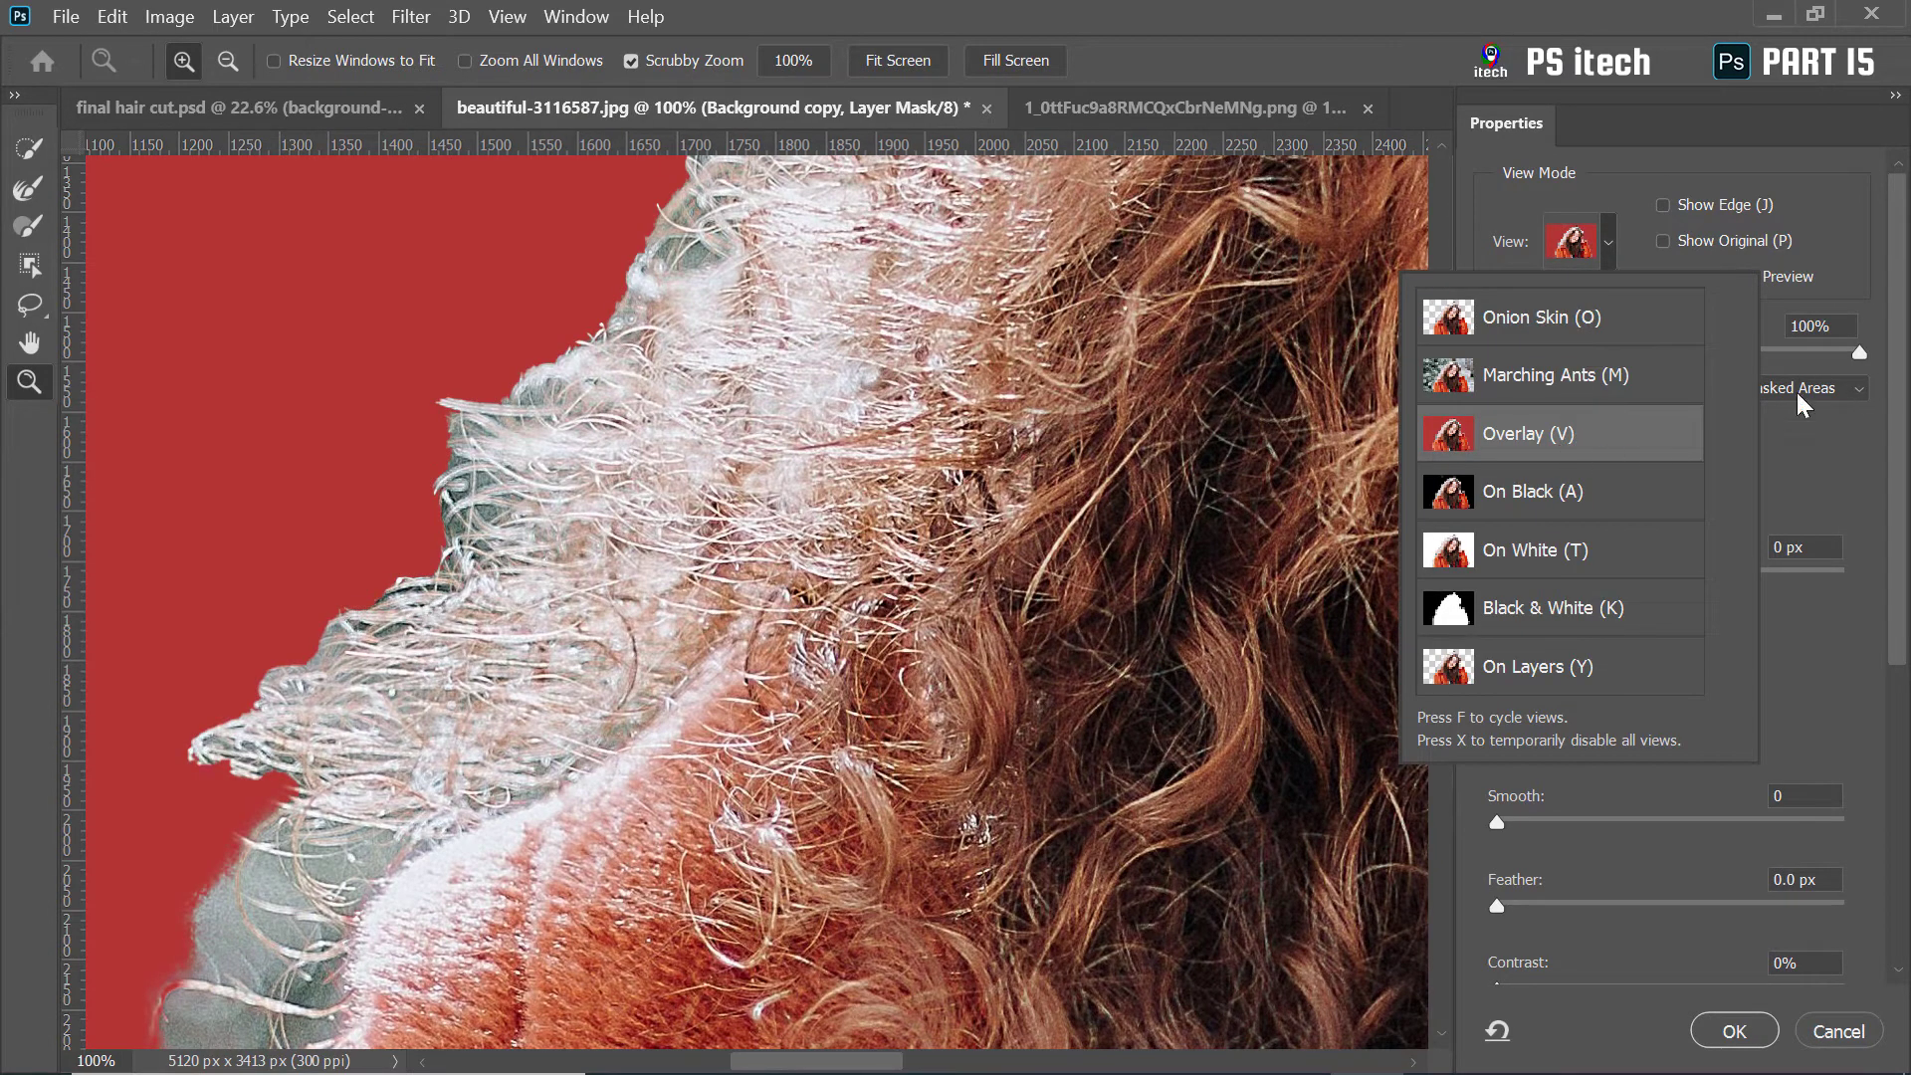
pyautogui.click(1846, 411)
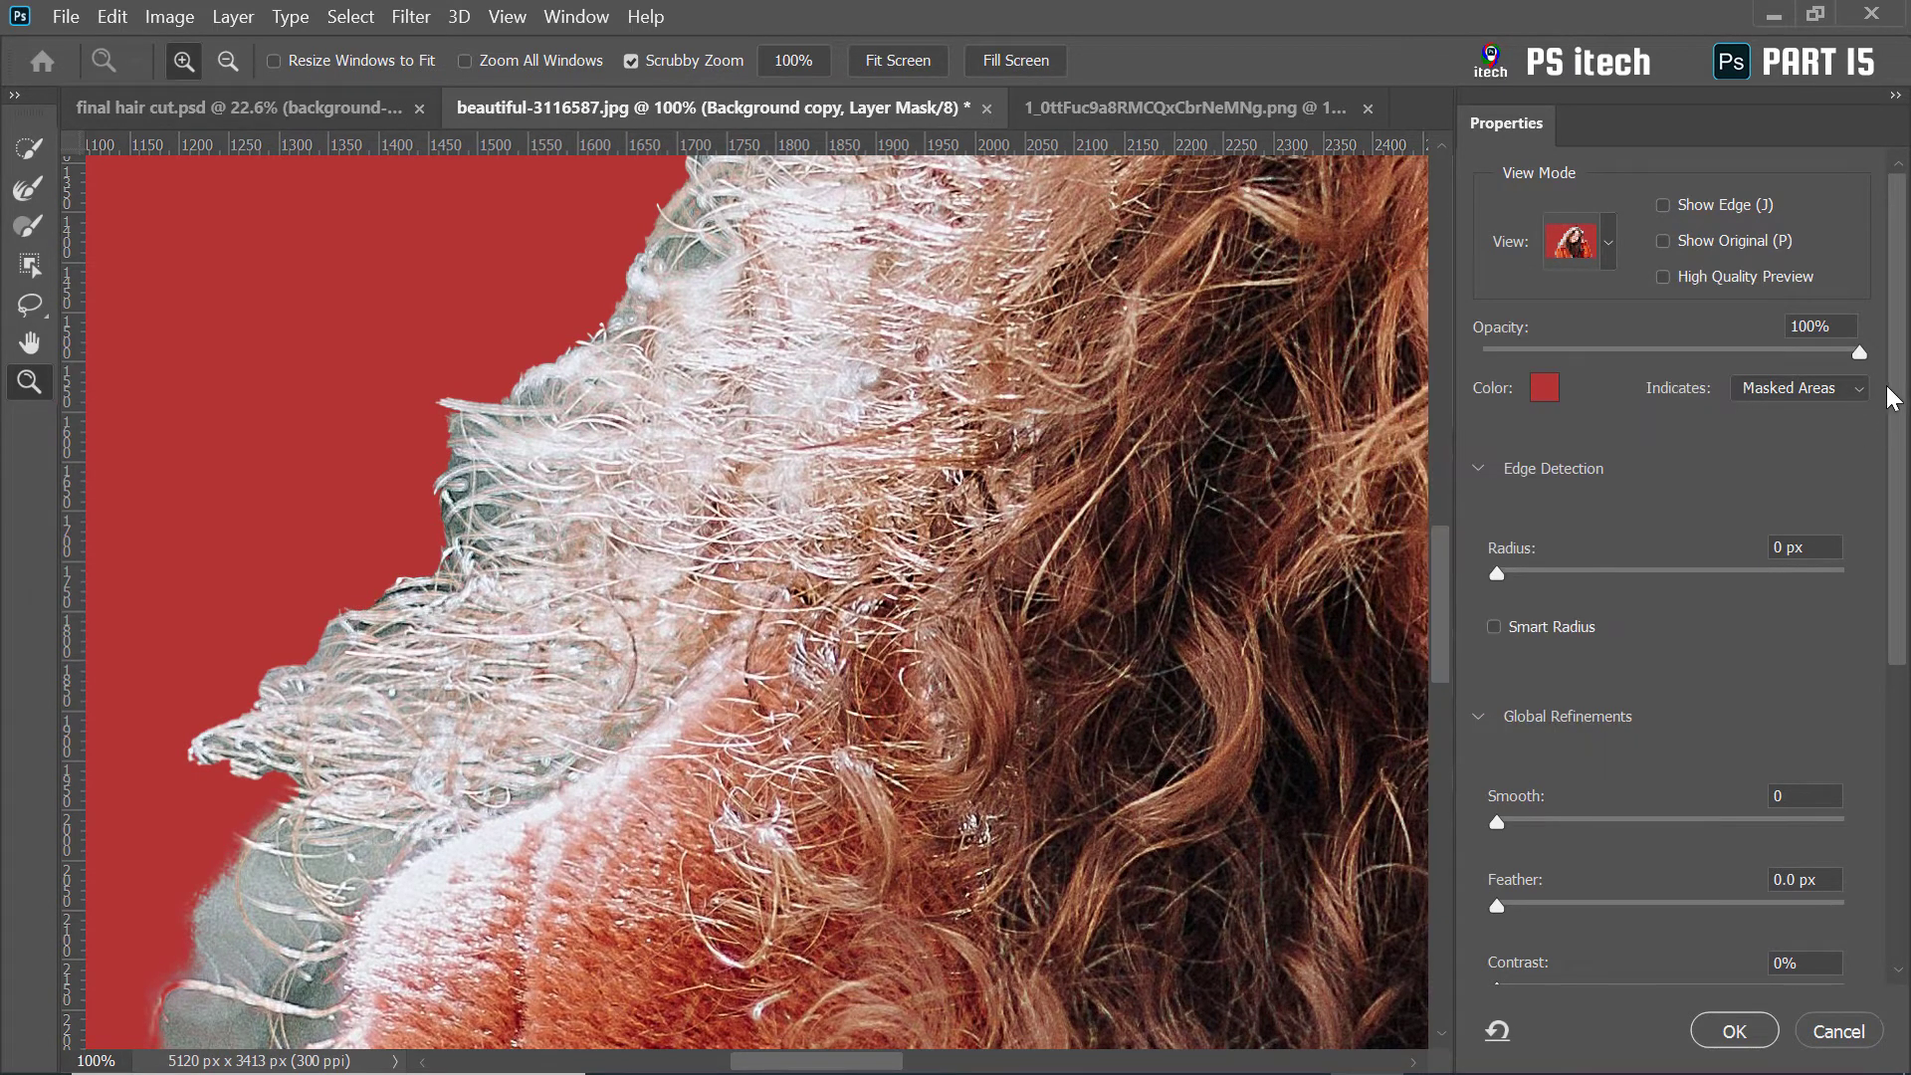
pyautogui.moveTo(1903, 339); pyautogui.dragTo(1903, 682)
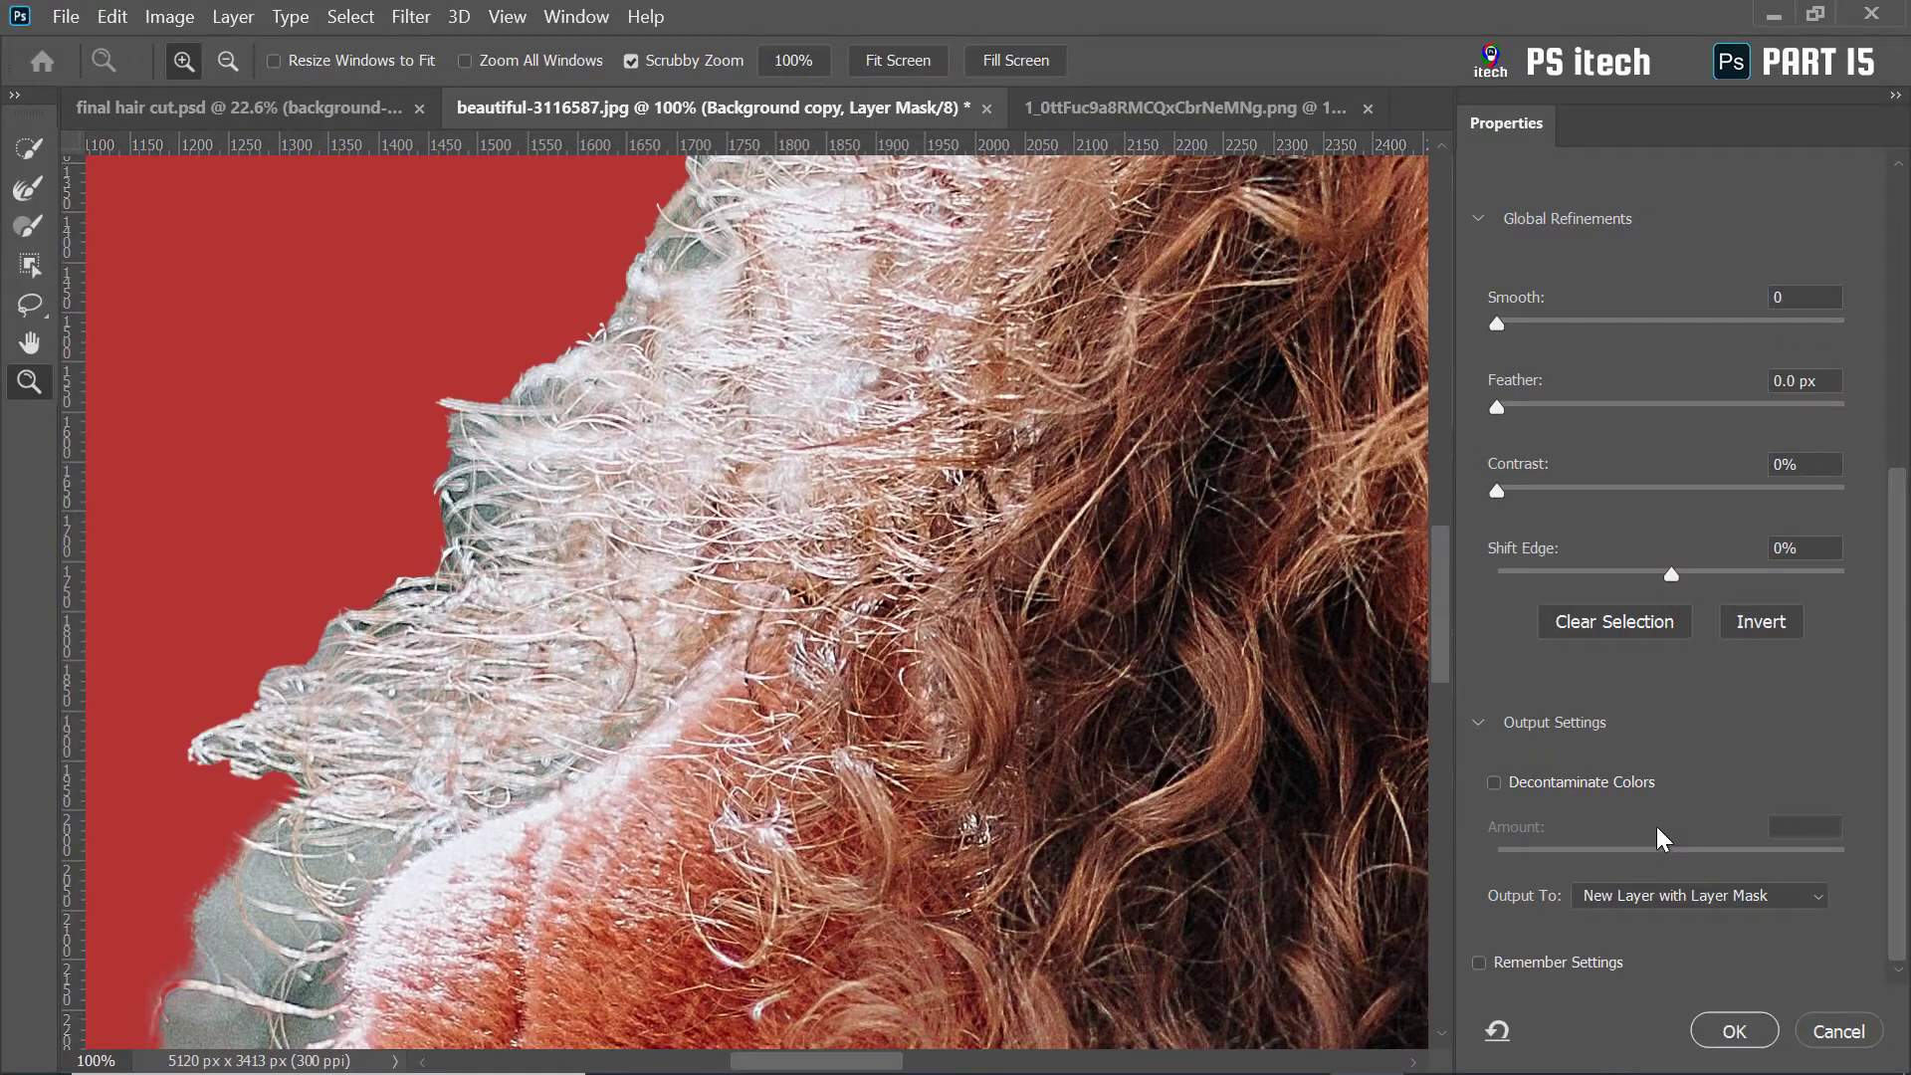
pyautogui.click(1682, 894)
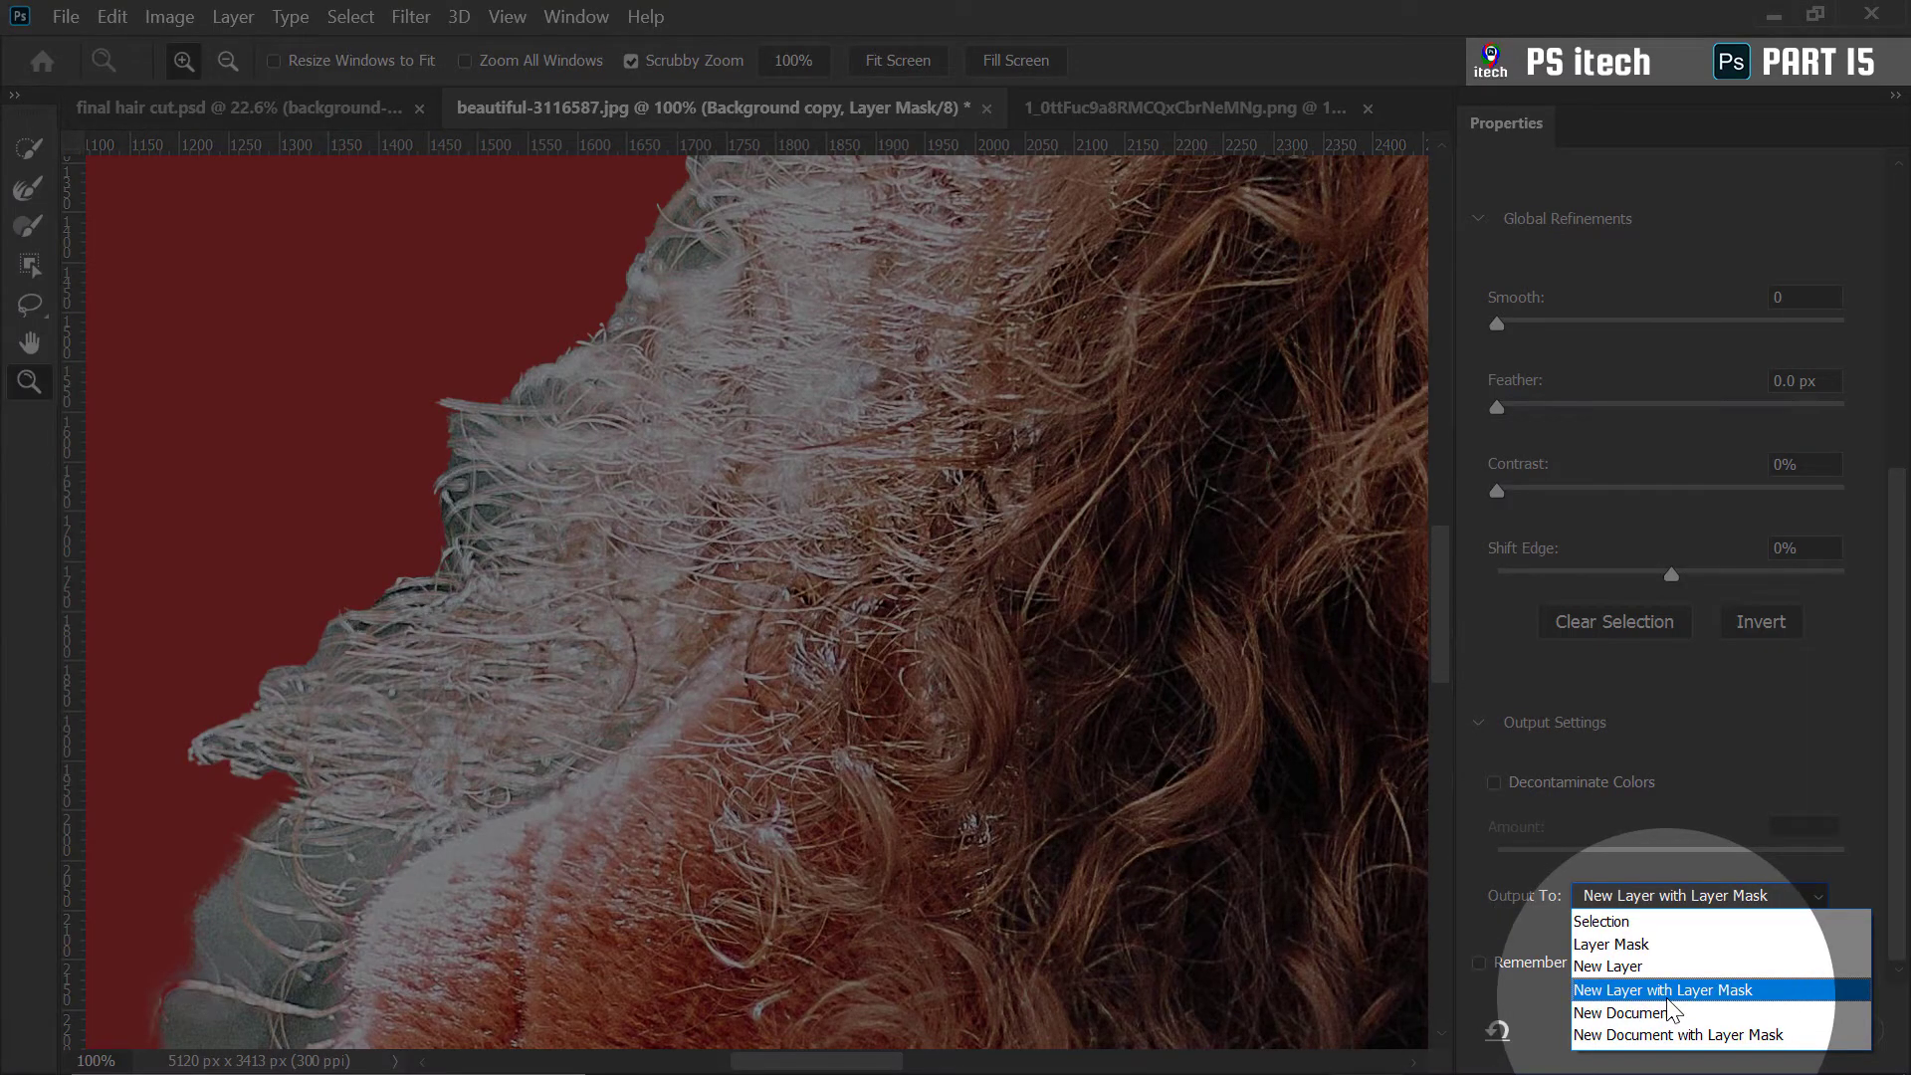
pyautogui.click(1667, 995)
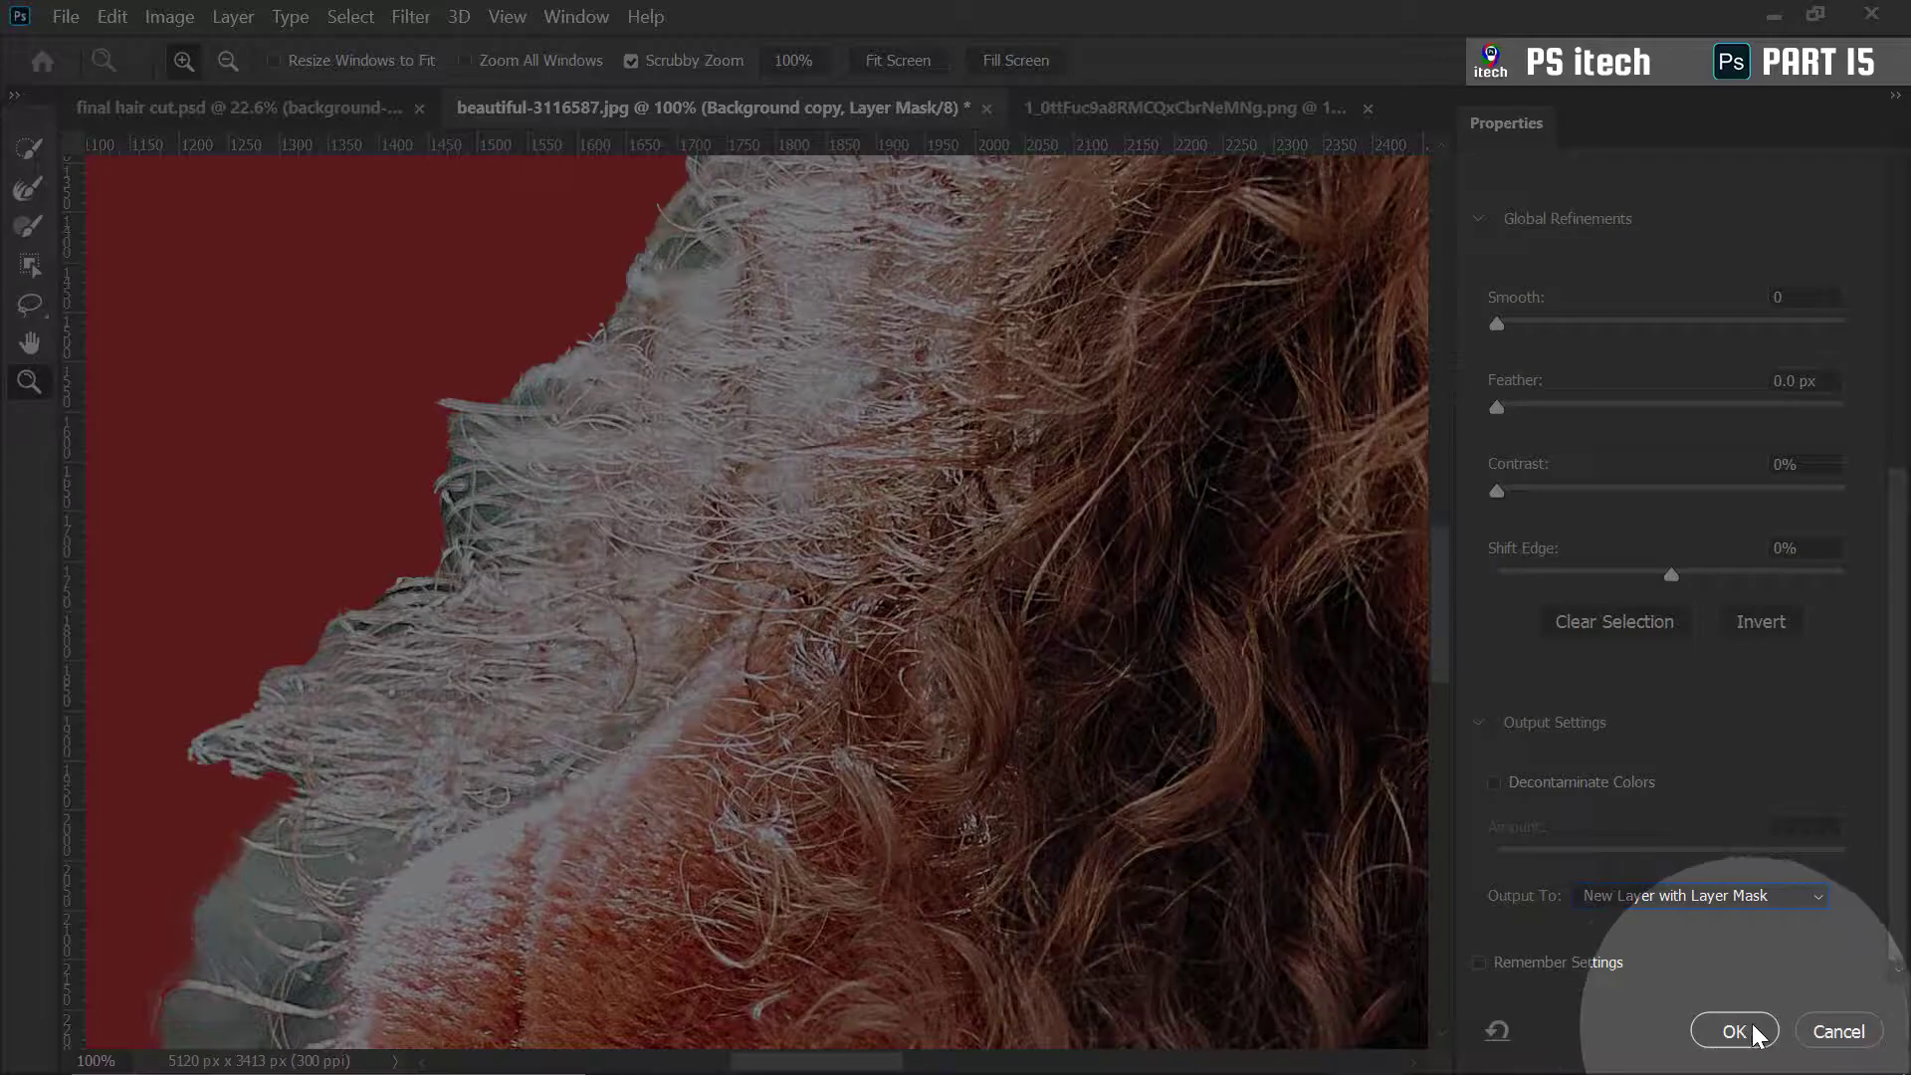
pyautogui.click(1737, 1030)
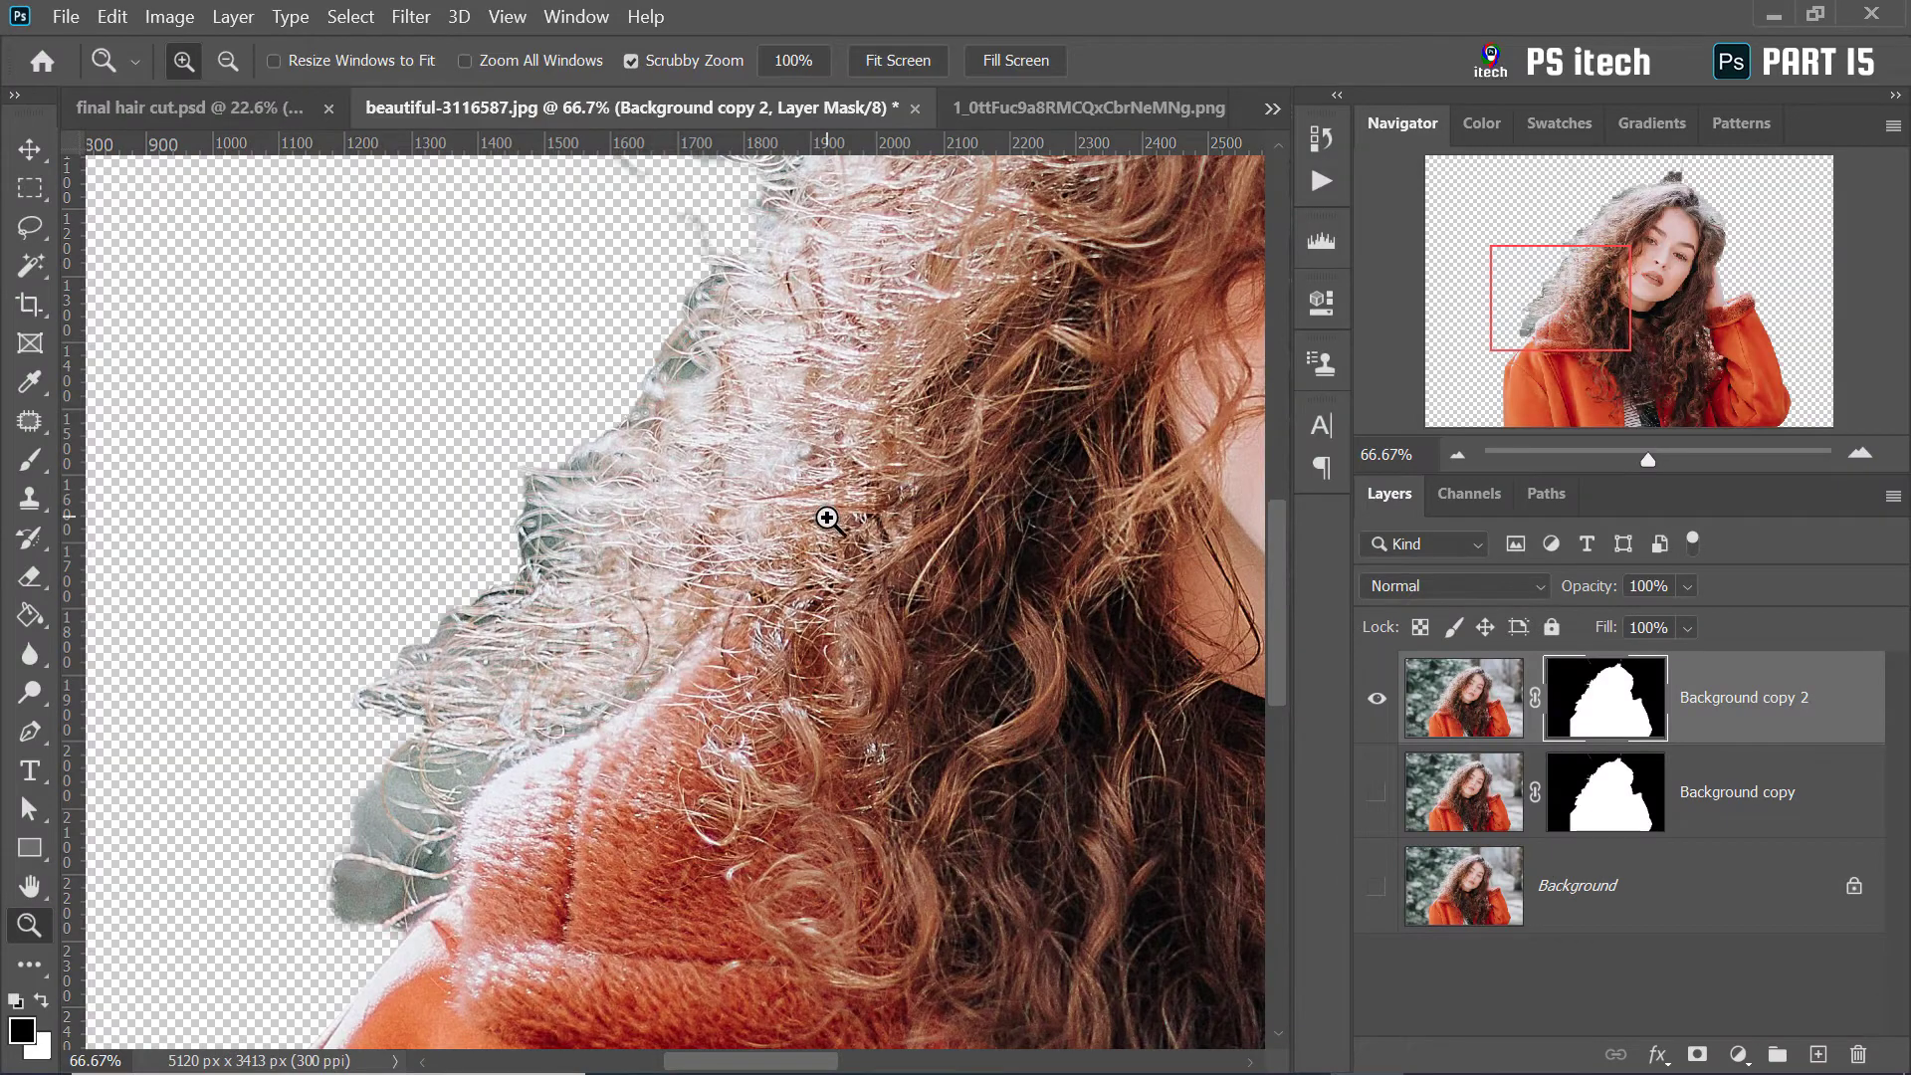
# Place the background-1587514 image as an embedded layer beneath the cutout, and examine the hair edge against it
pyautogui.rightClick(827, 518)
pyautogui.click(875, 528)
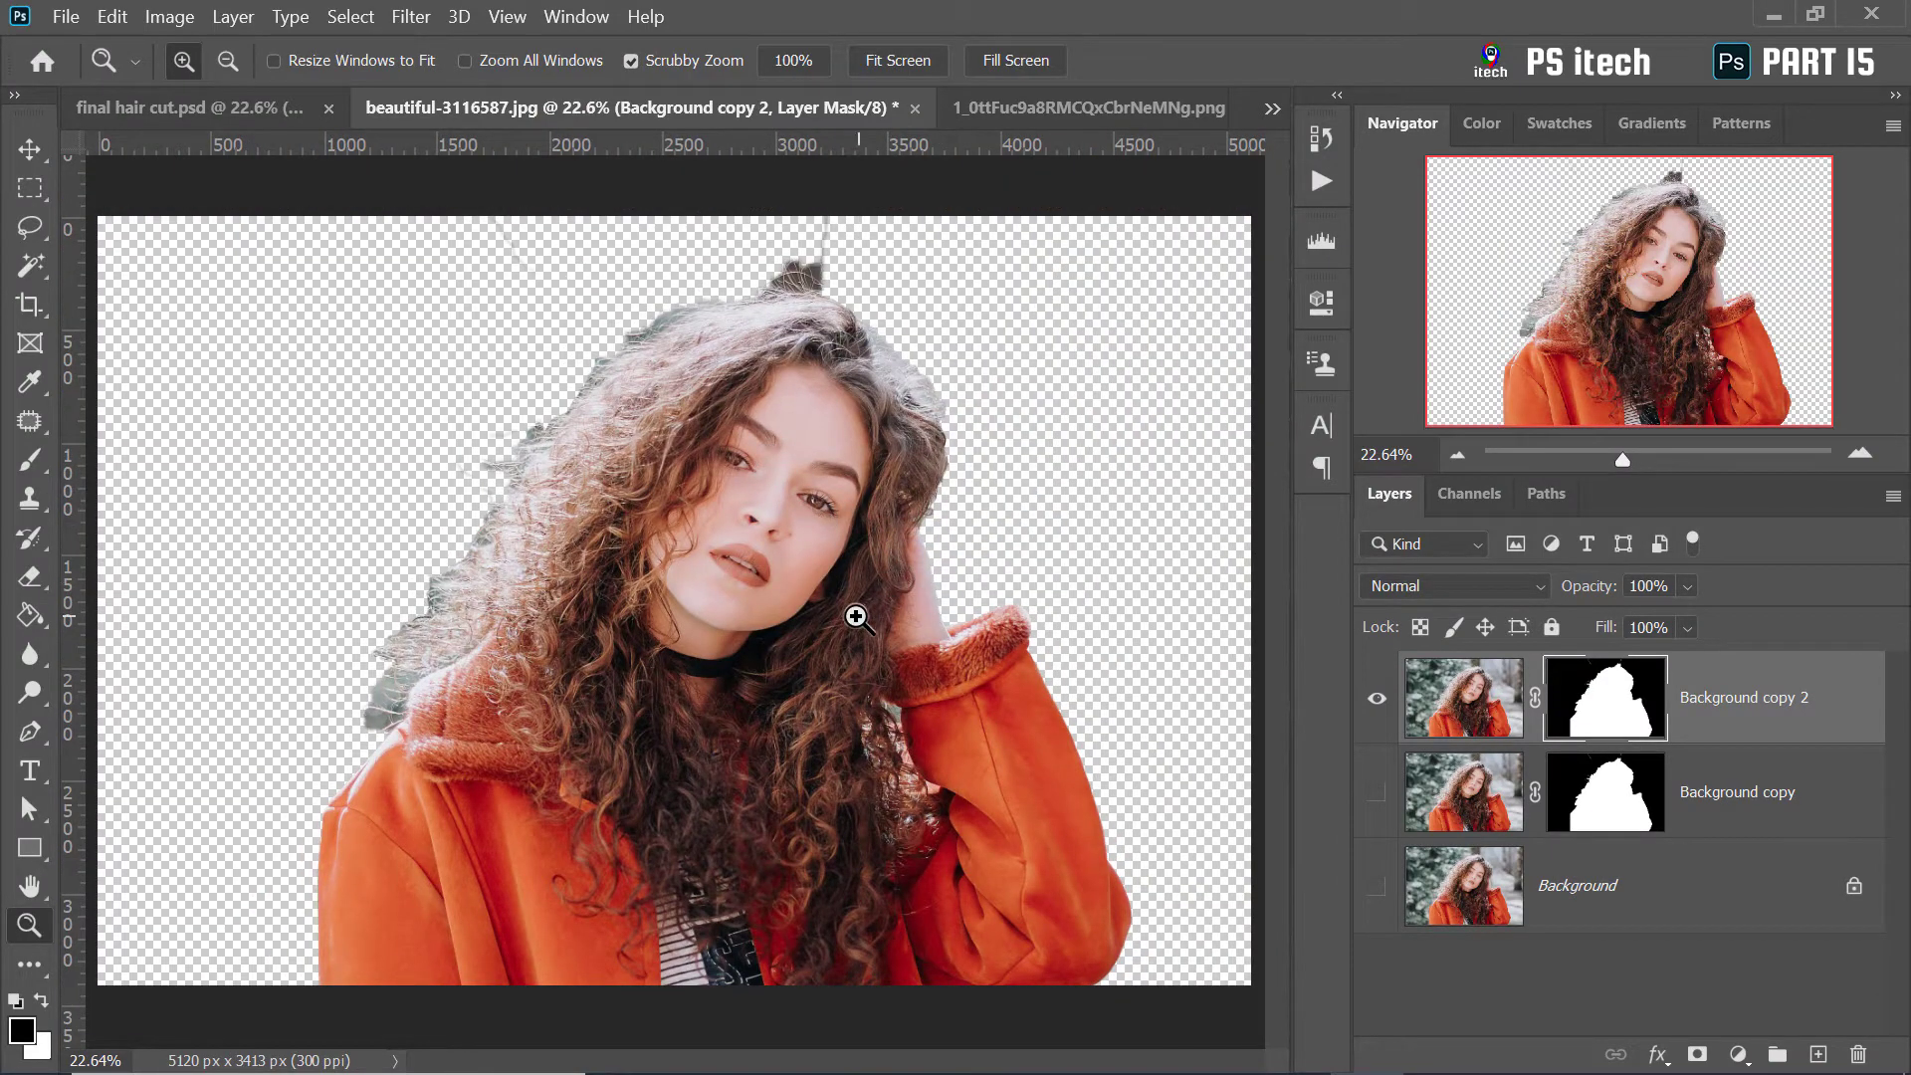
pyautogui.click(502, 434)
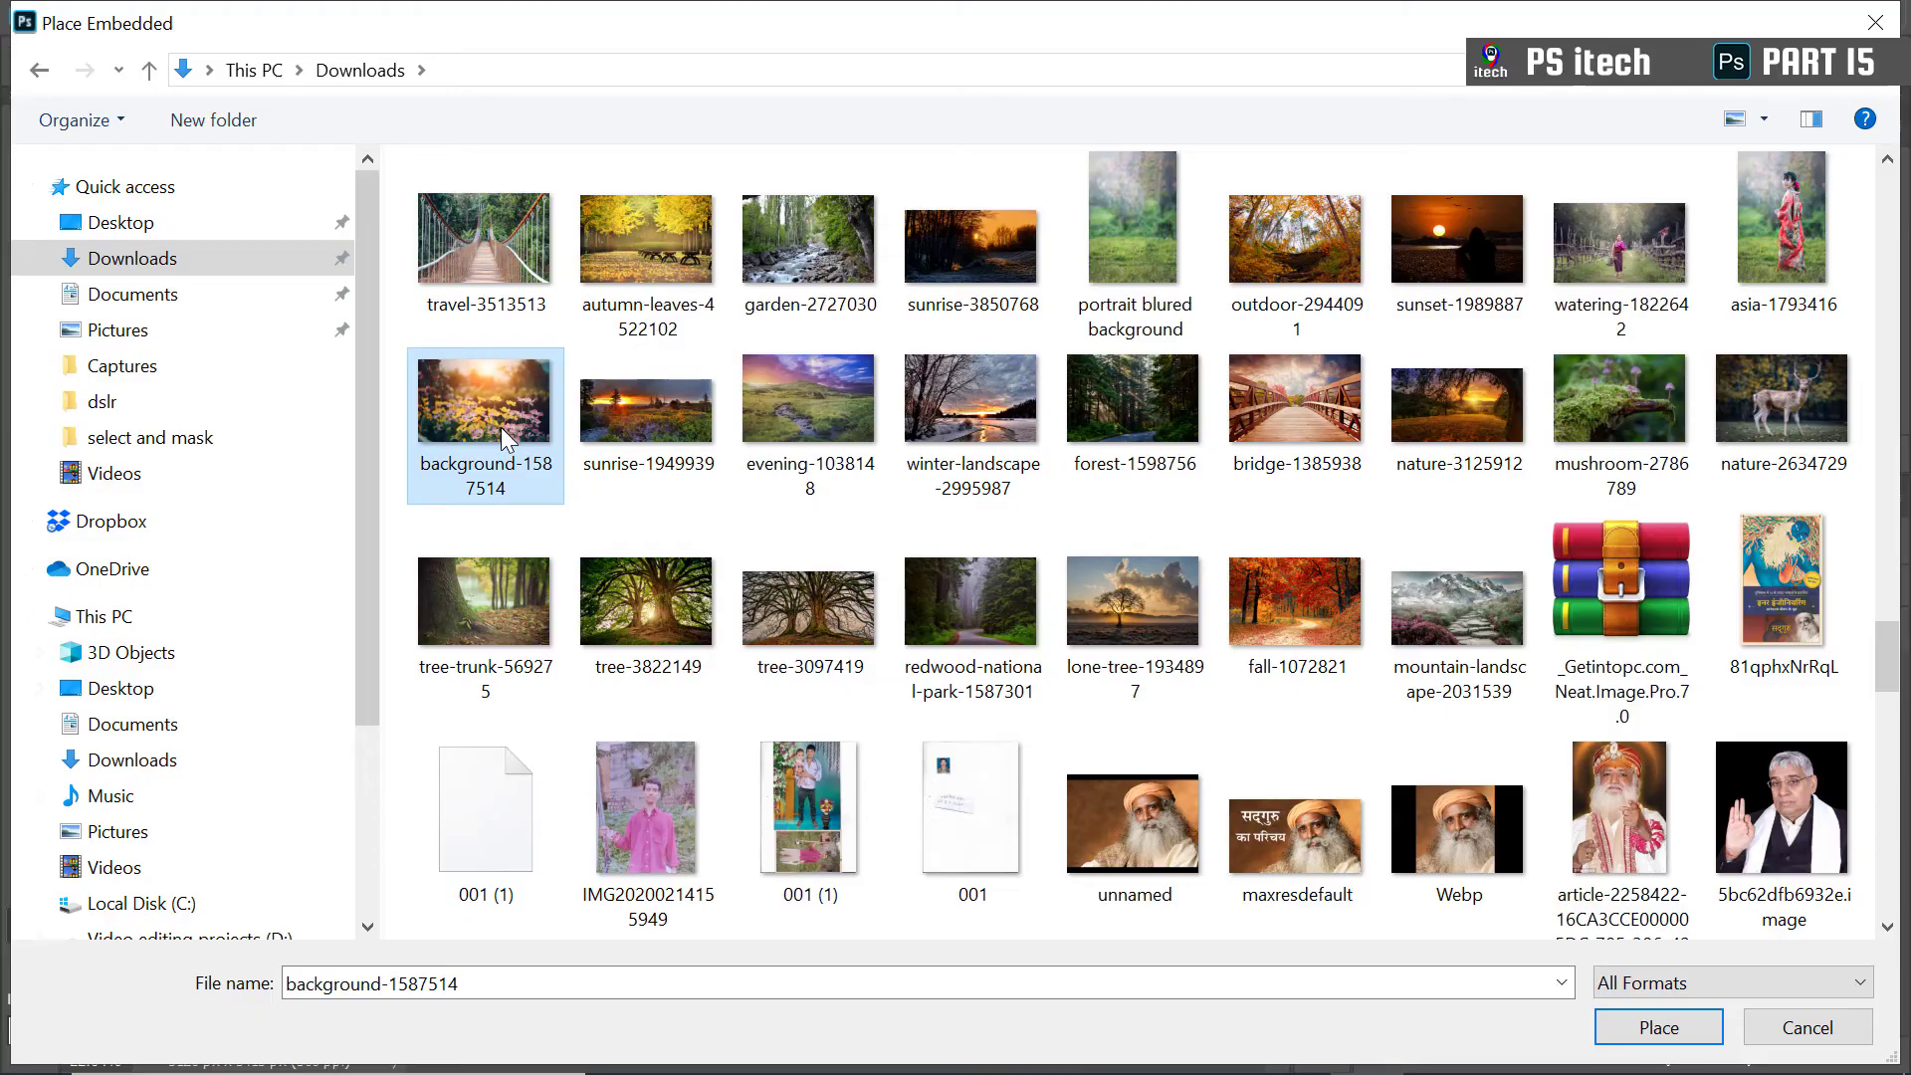
pyautogui.click(1658, 1027)
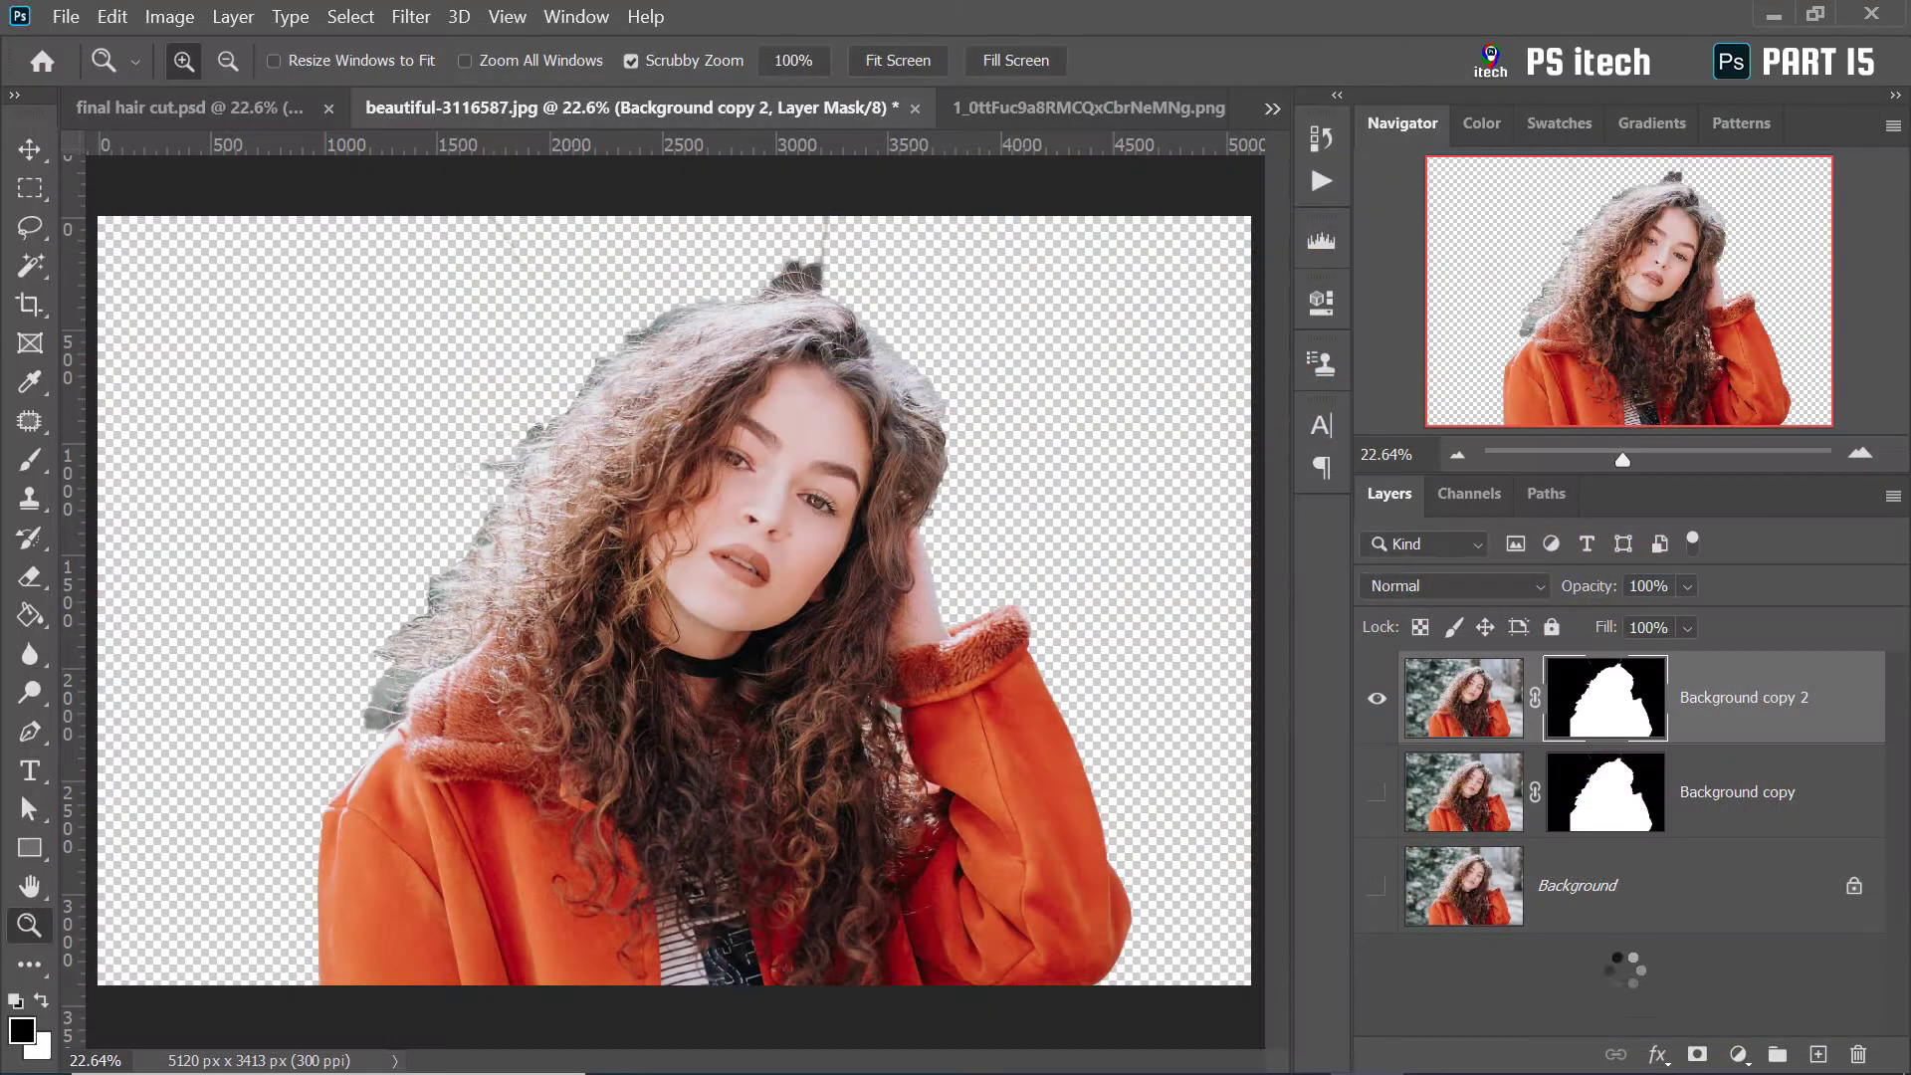
pyautogui.scroll(-2, 898, 534)
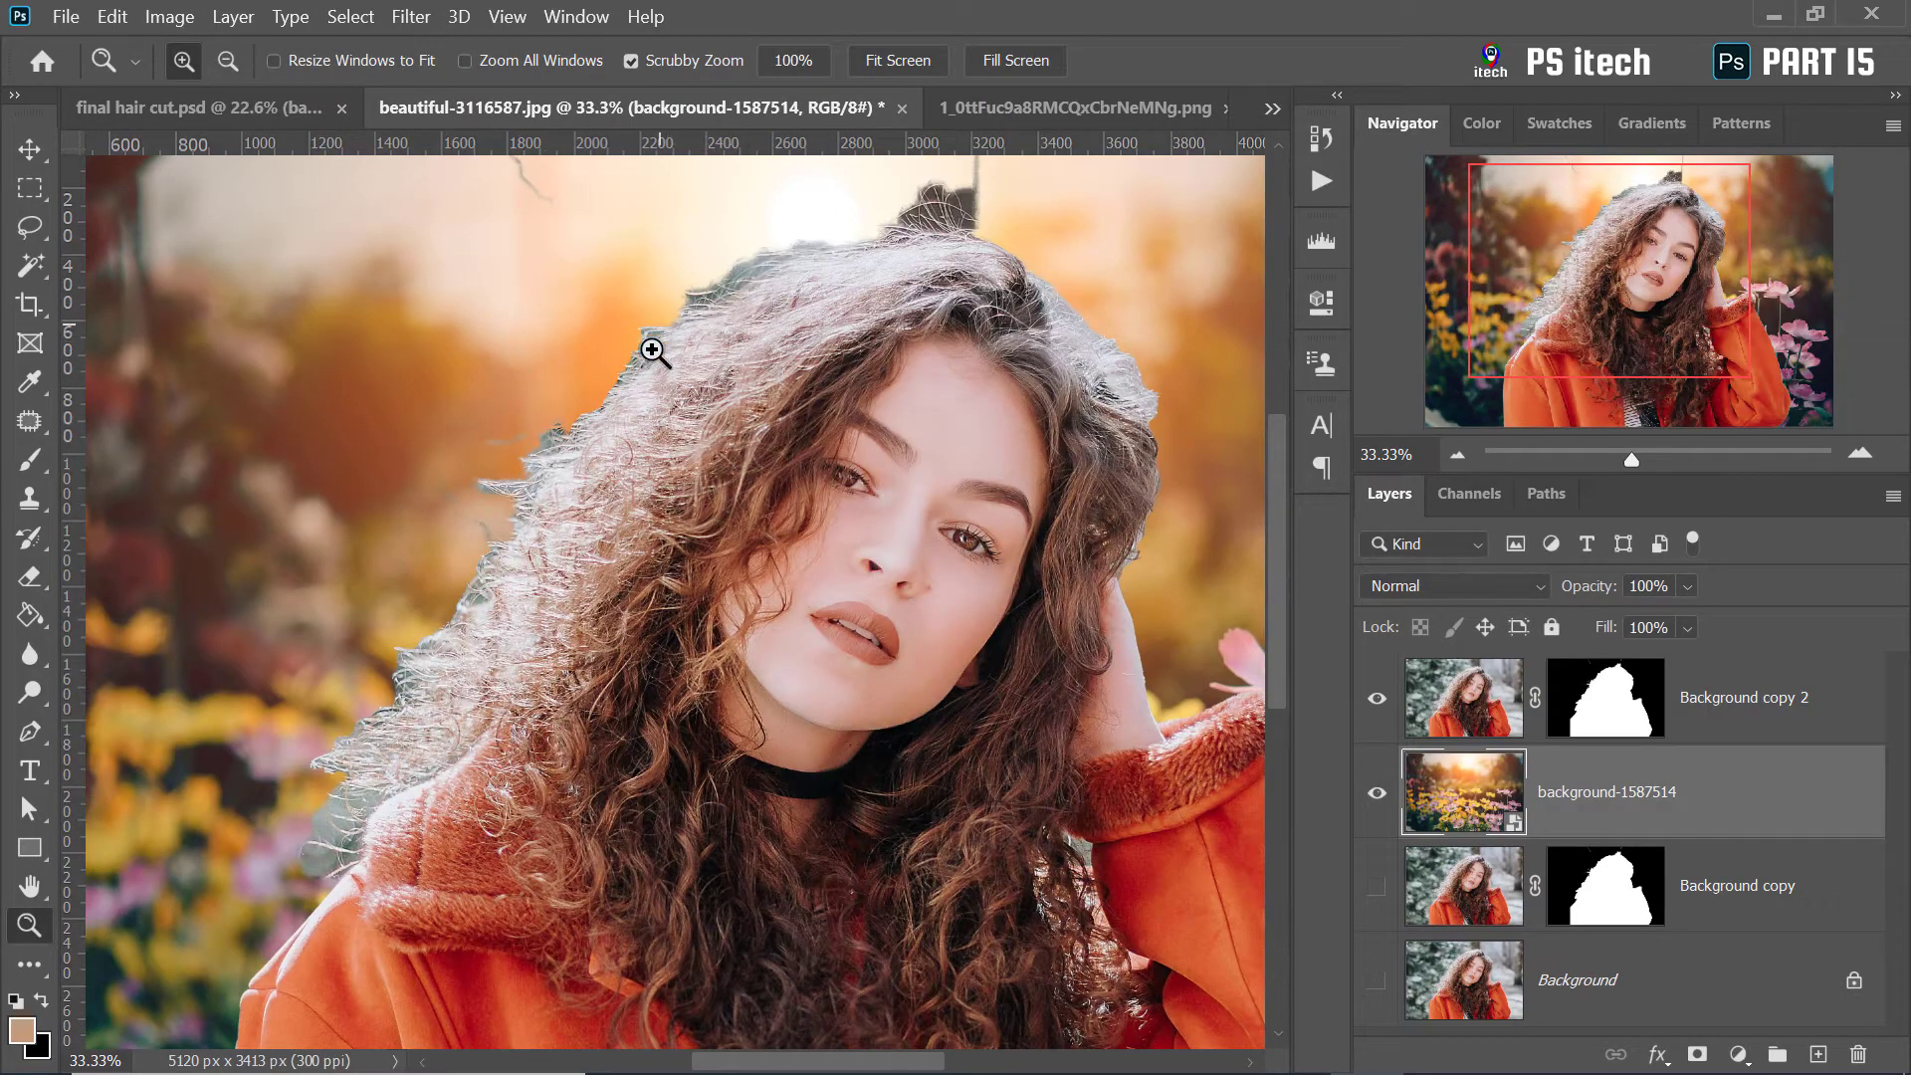
pyautogui.click(640, 338)
pyautogui.scroll(5, 939, 371)
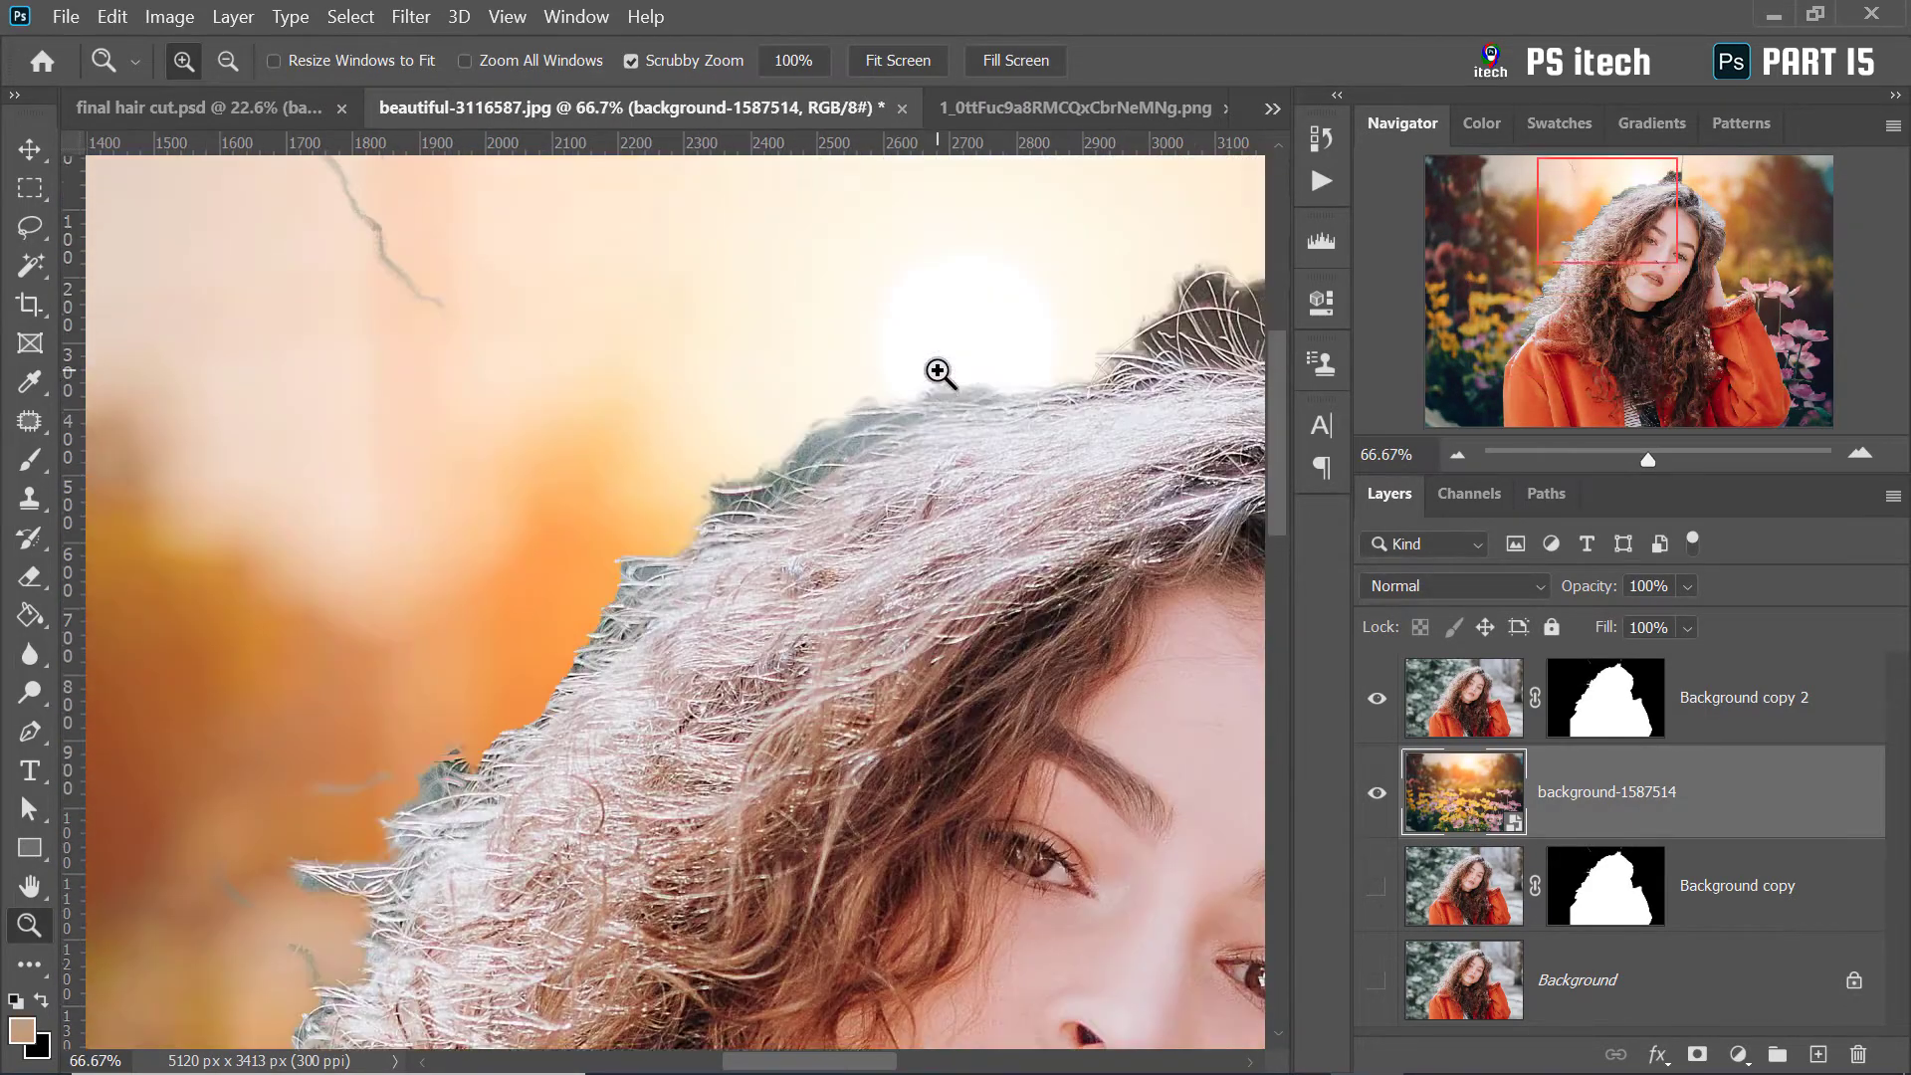
pyautogui.scroll(-3, 708, 584)
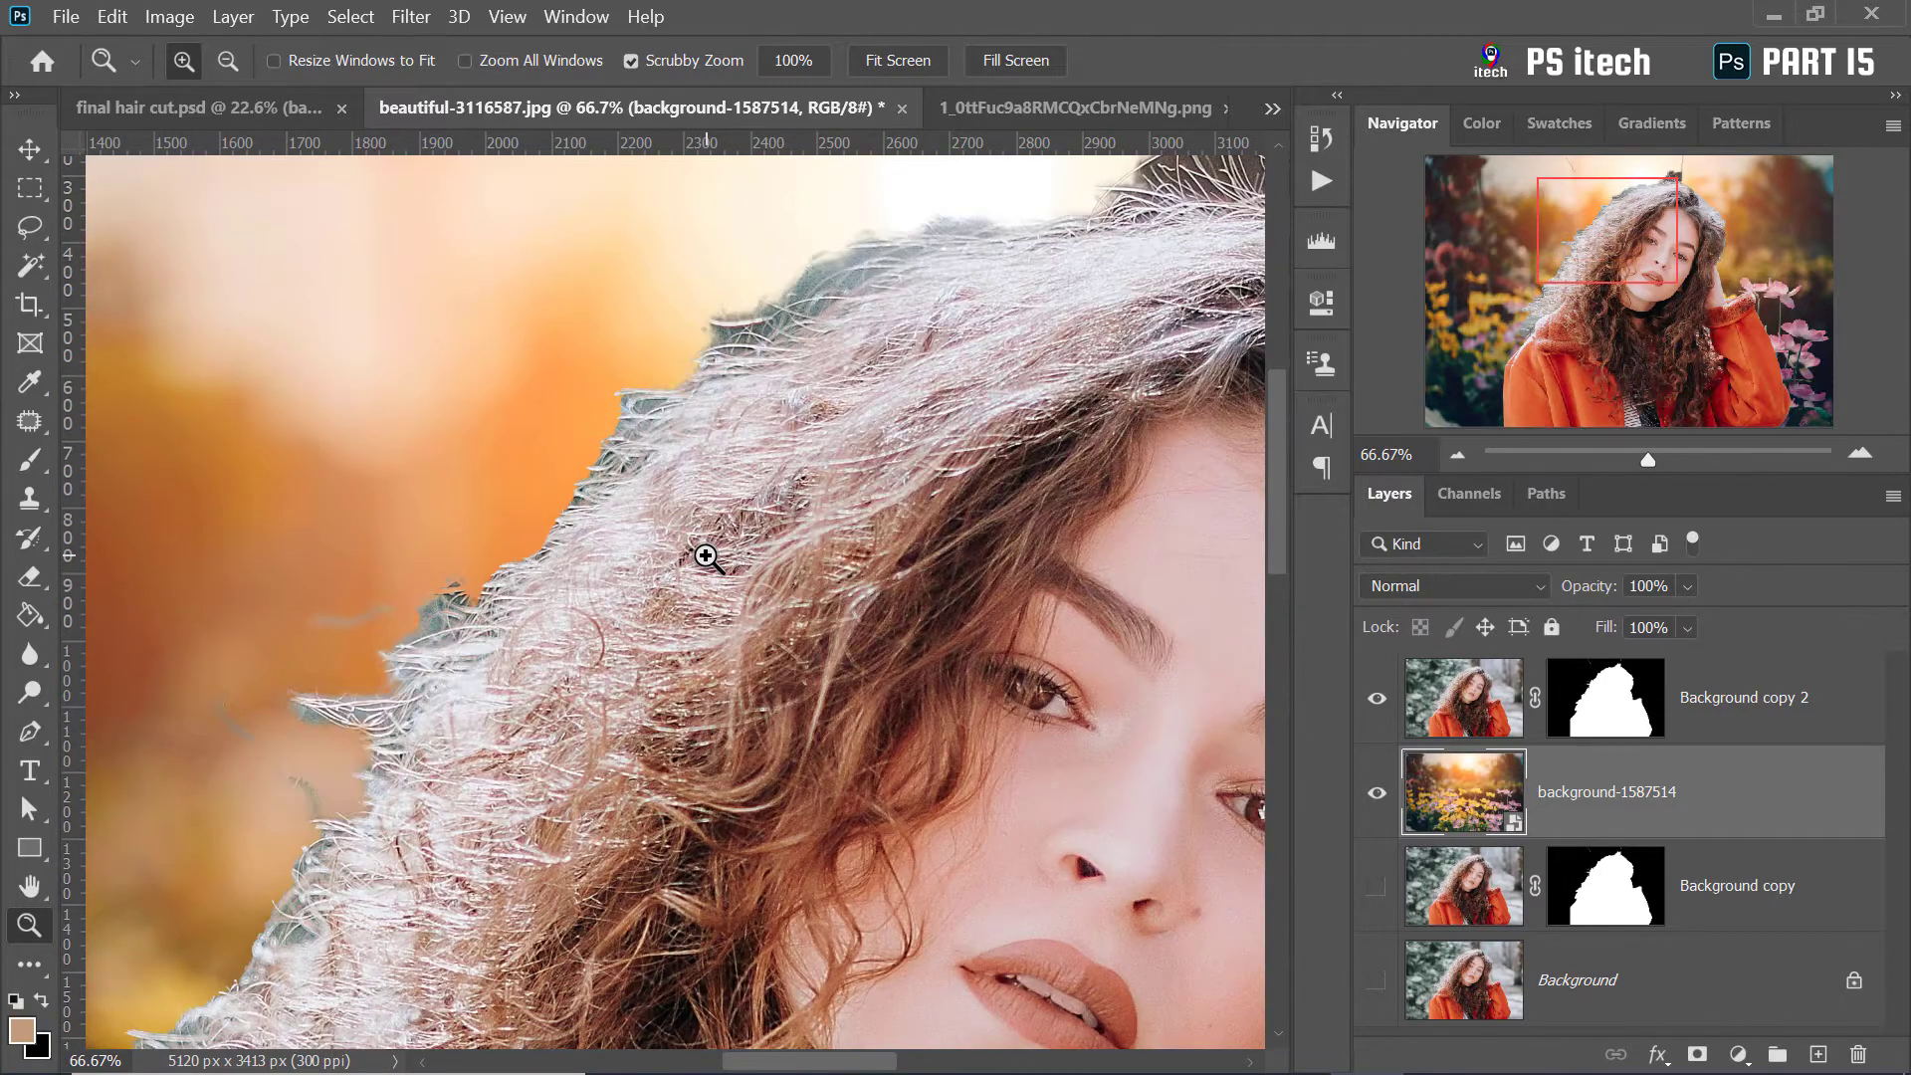
pyautogui.rightClick(681, 474)
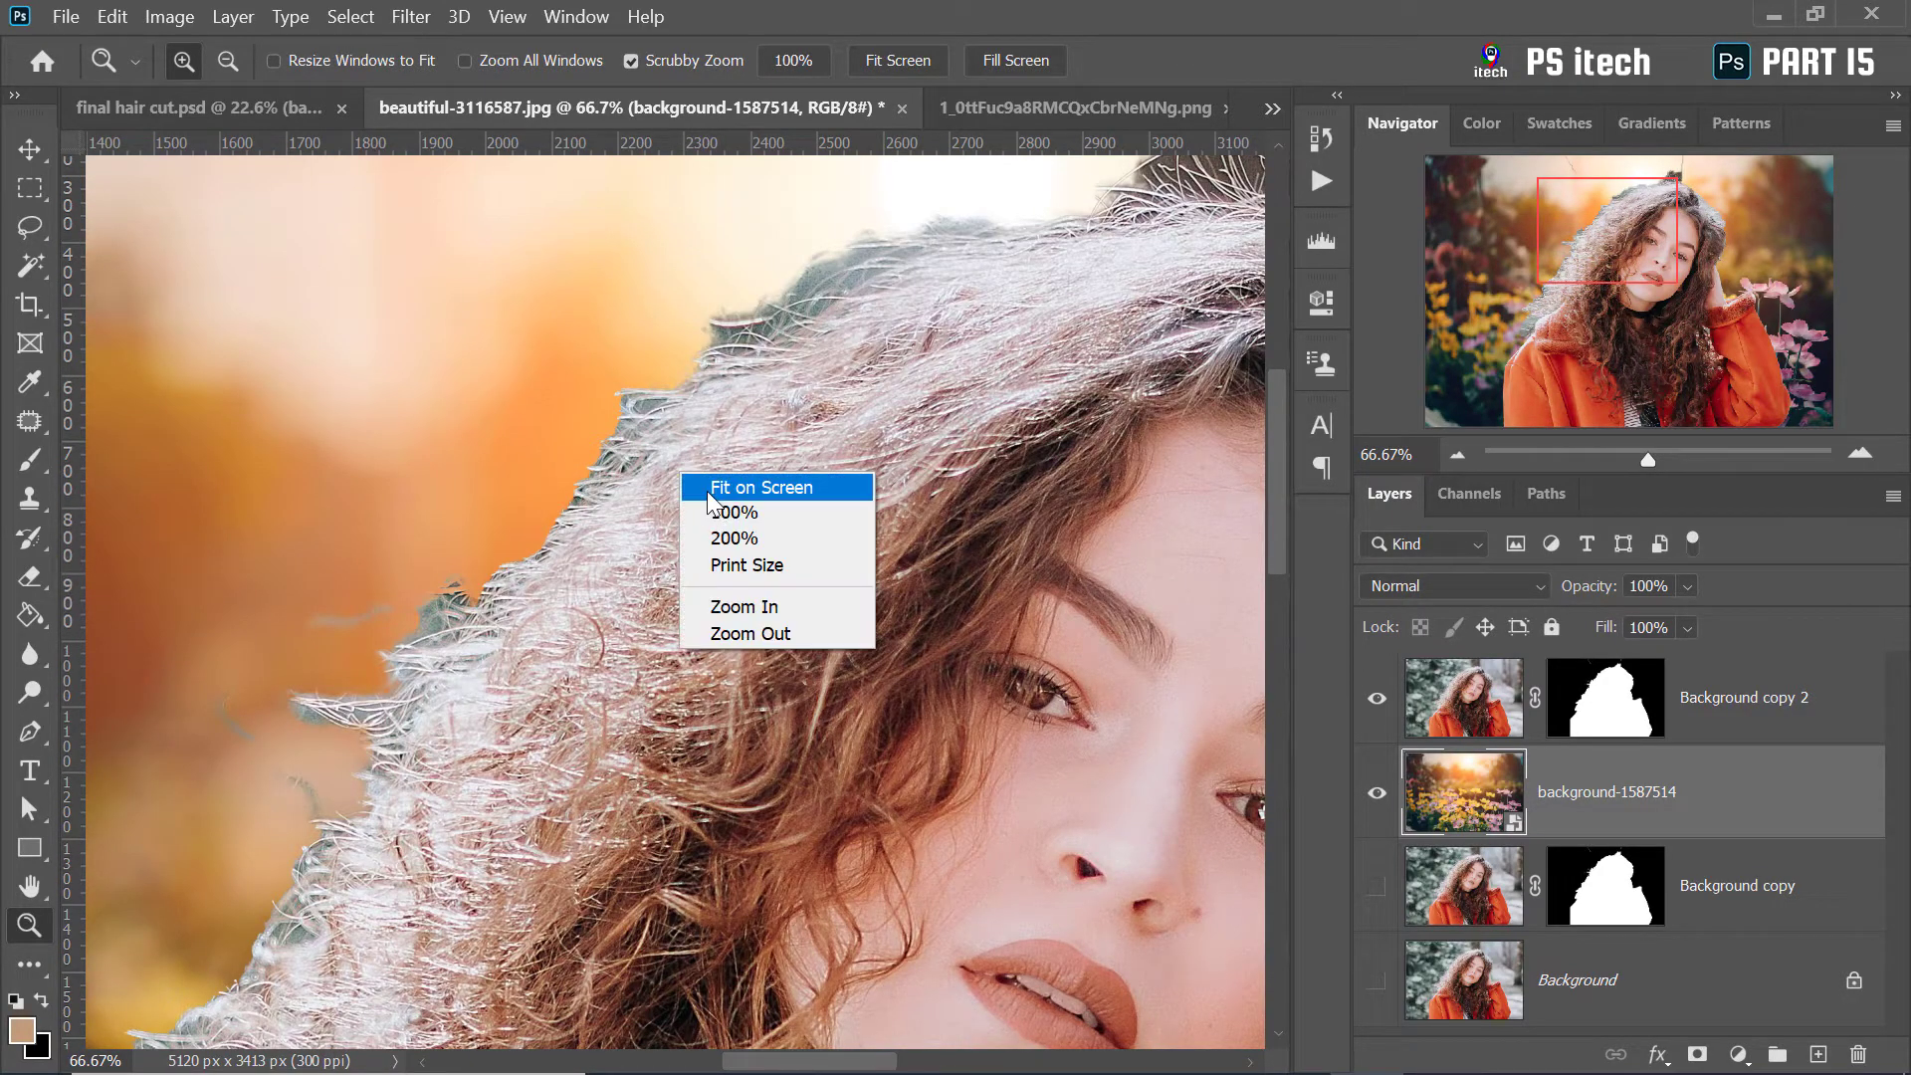
pyautogui.click(711, 487)
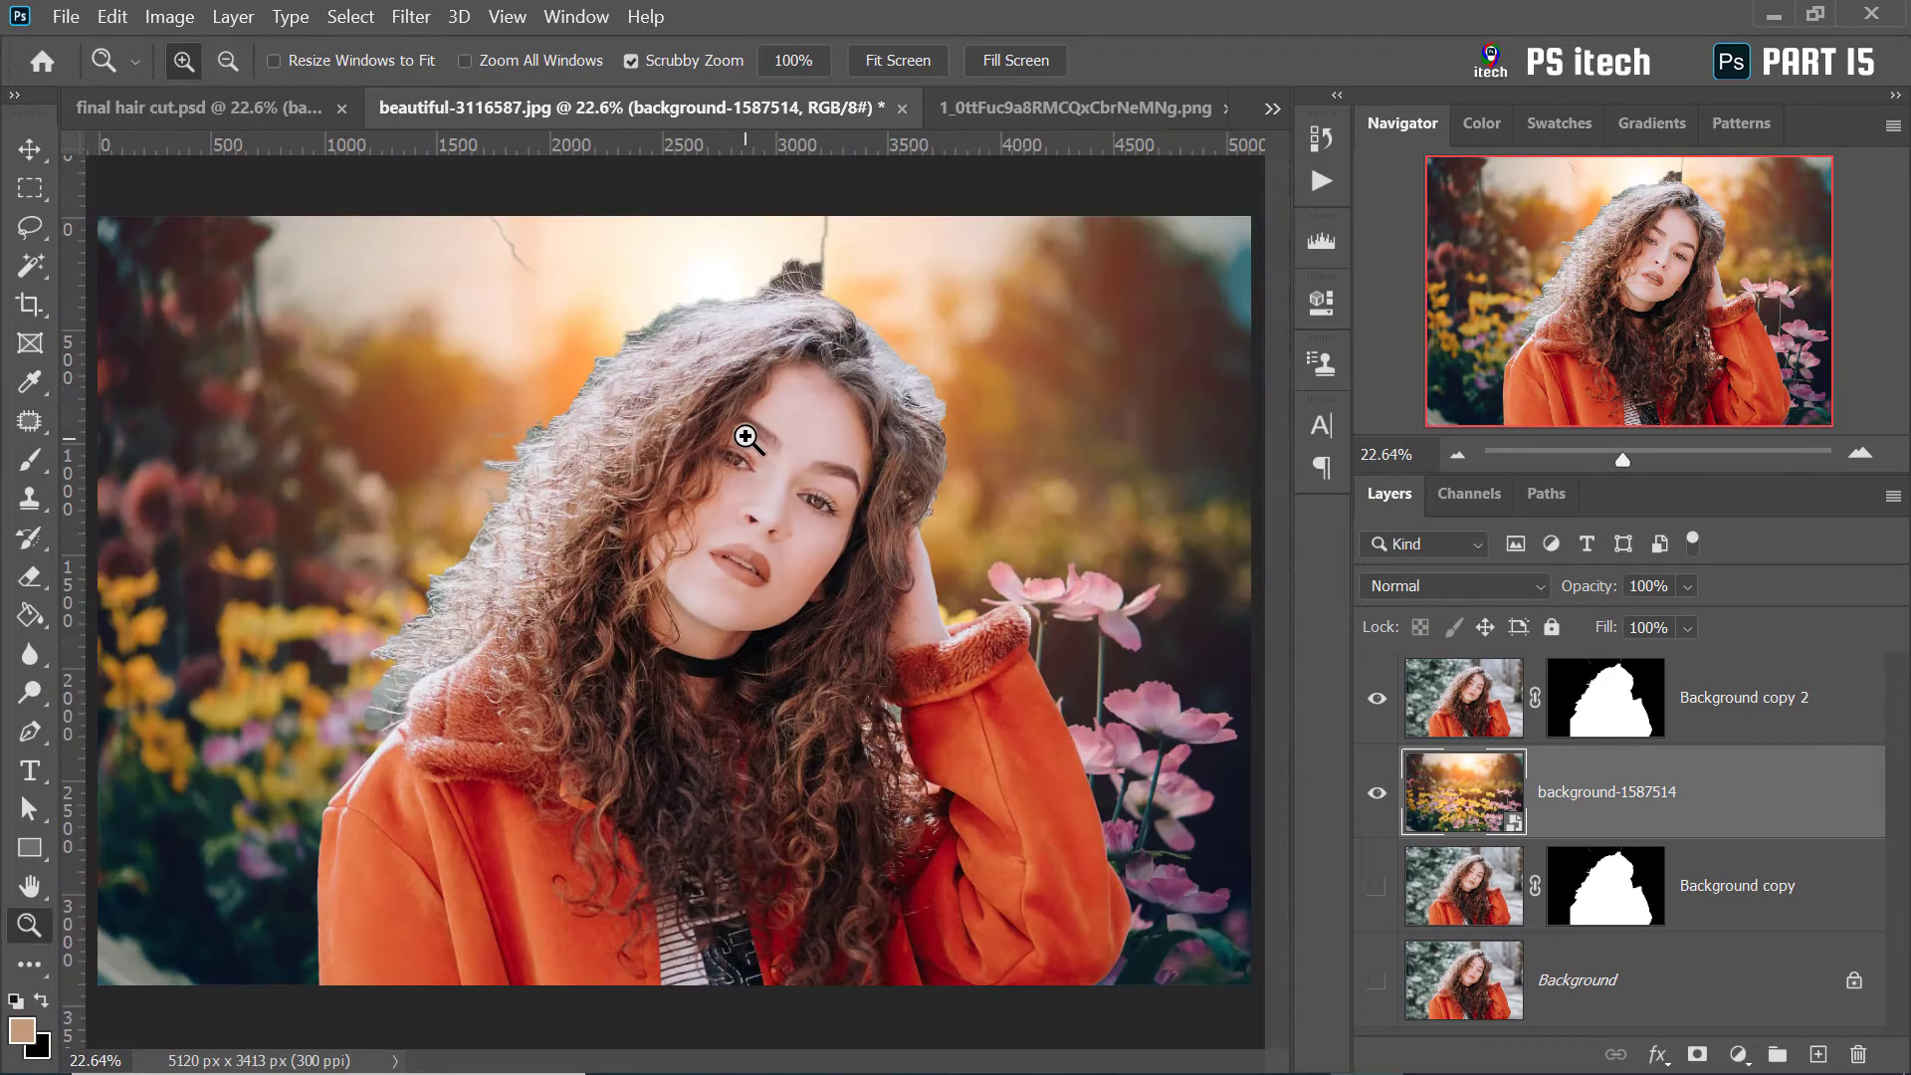
# Reopen the Background copy 2 layer mask in Select and Mask, and set the Overlay view's colour to black
pyautogui.click(1609, 709)
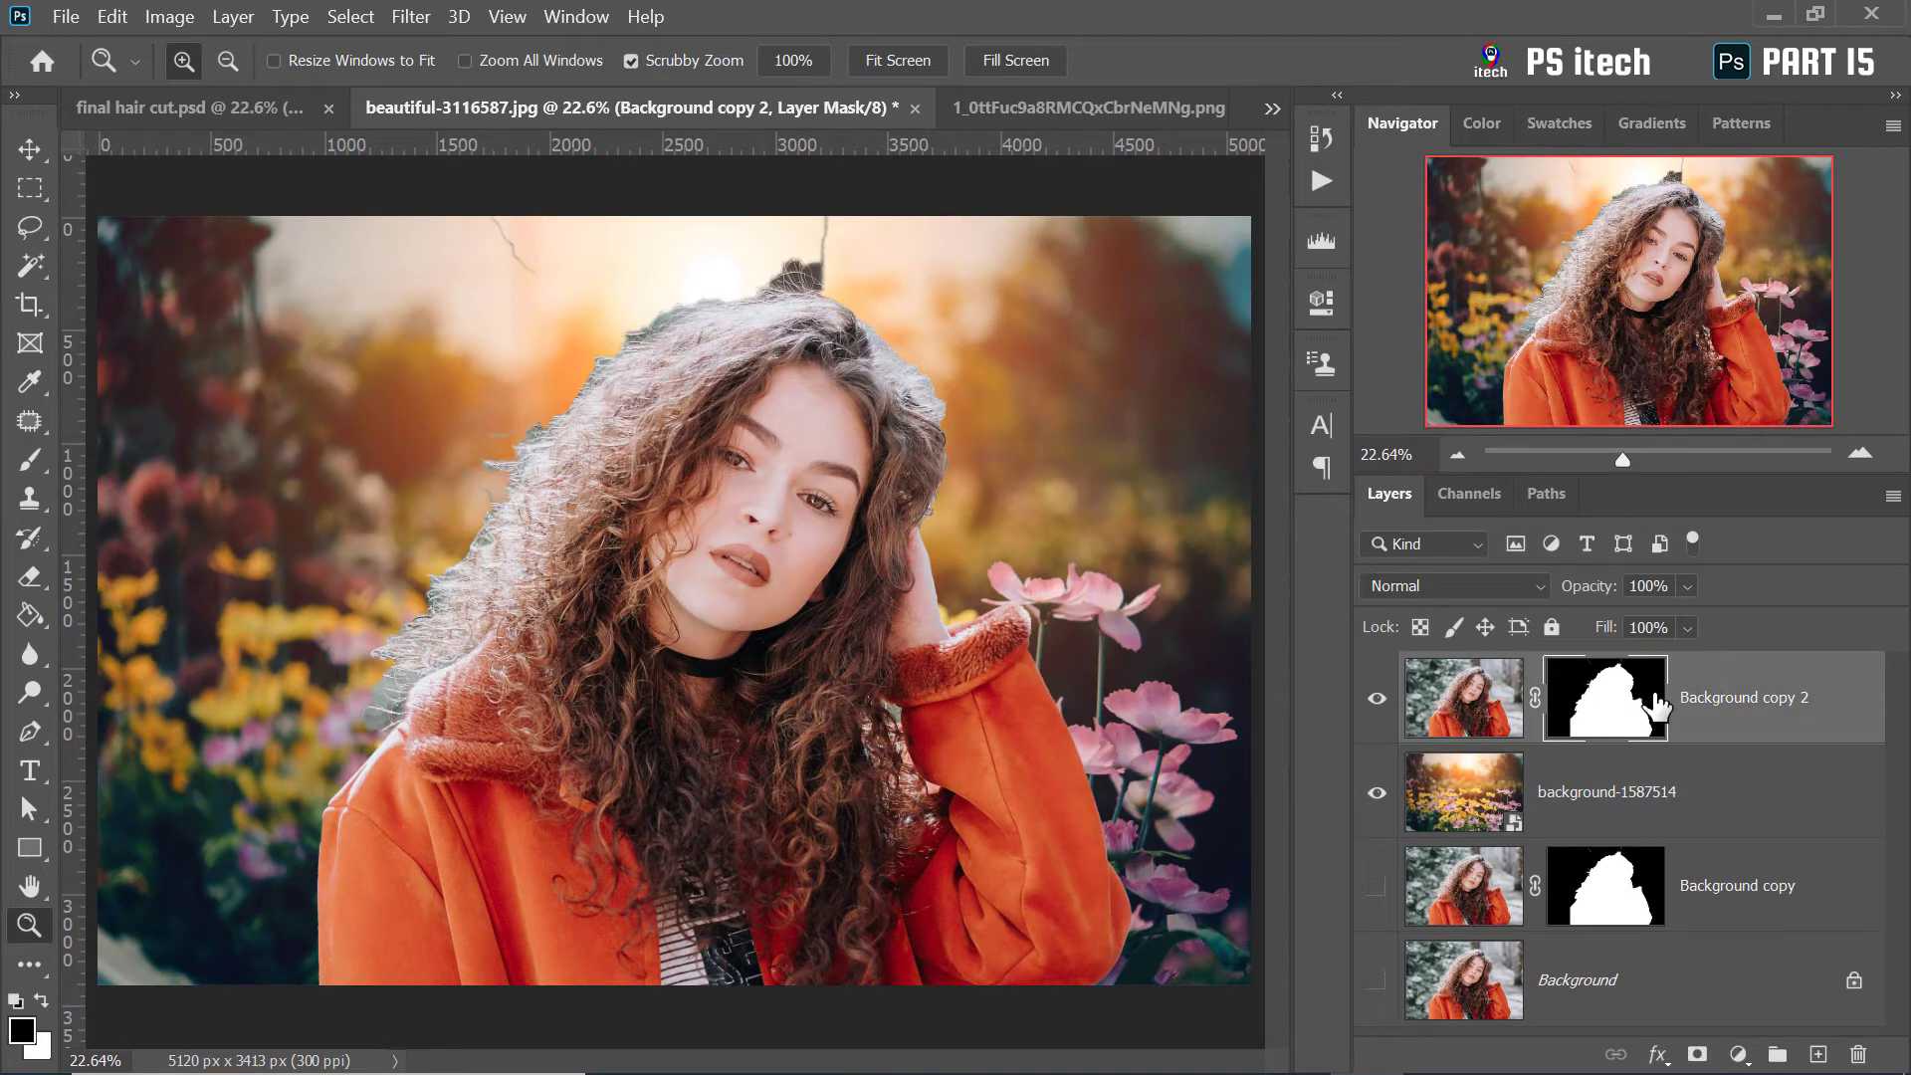
pyautogui.doubleClick(1620, 697)
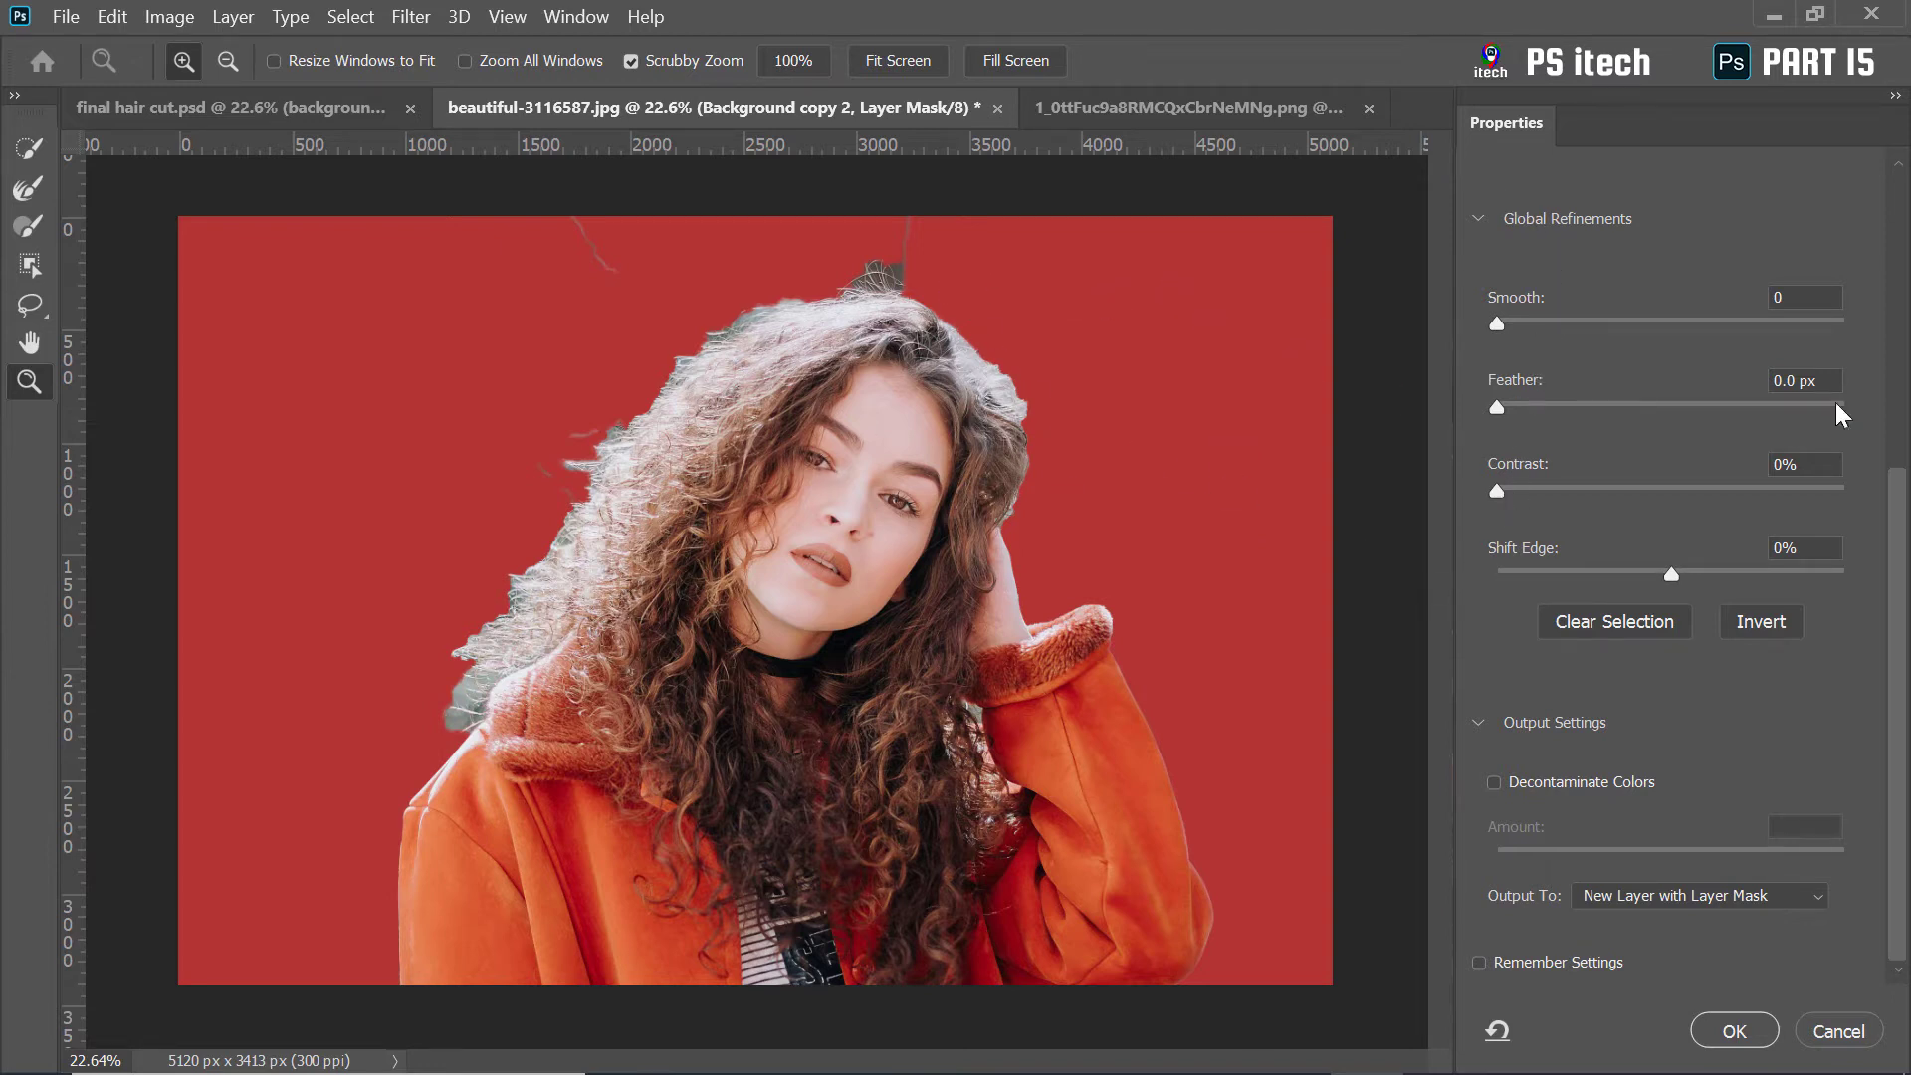
pyautogui.moveTo(1896, 543); pyautogui.dragTo(1897, 282)
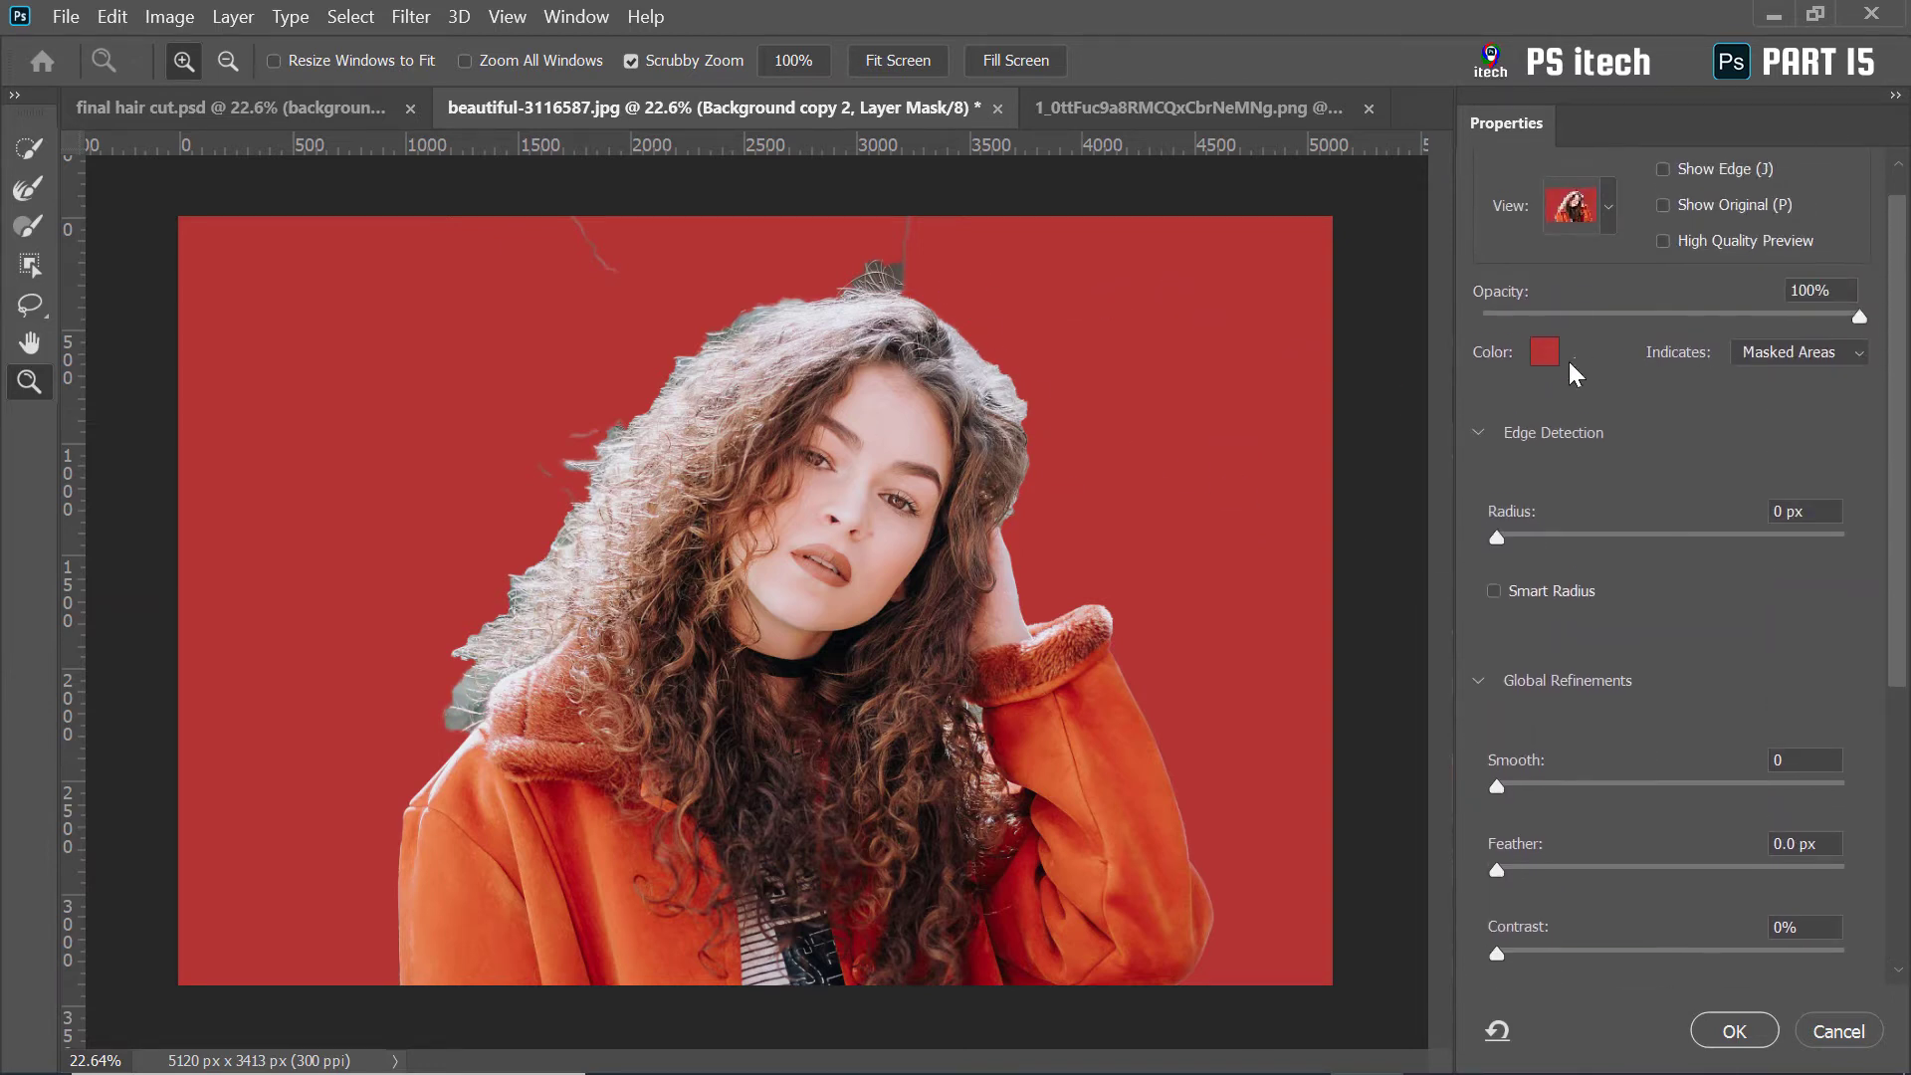
pyautogui.click(1607, 211)
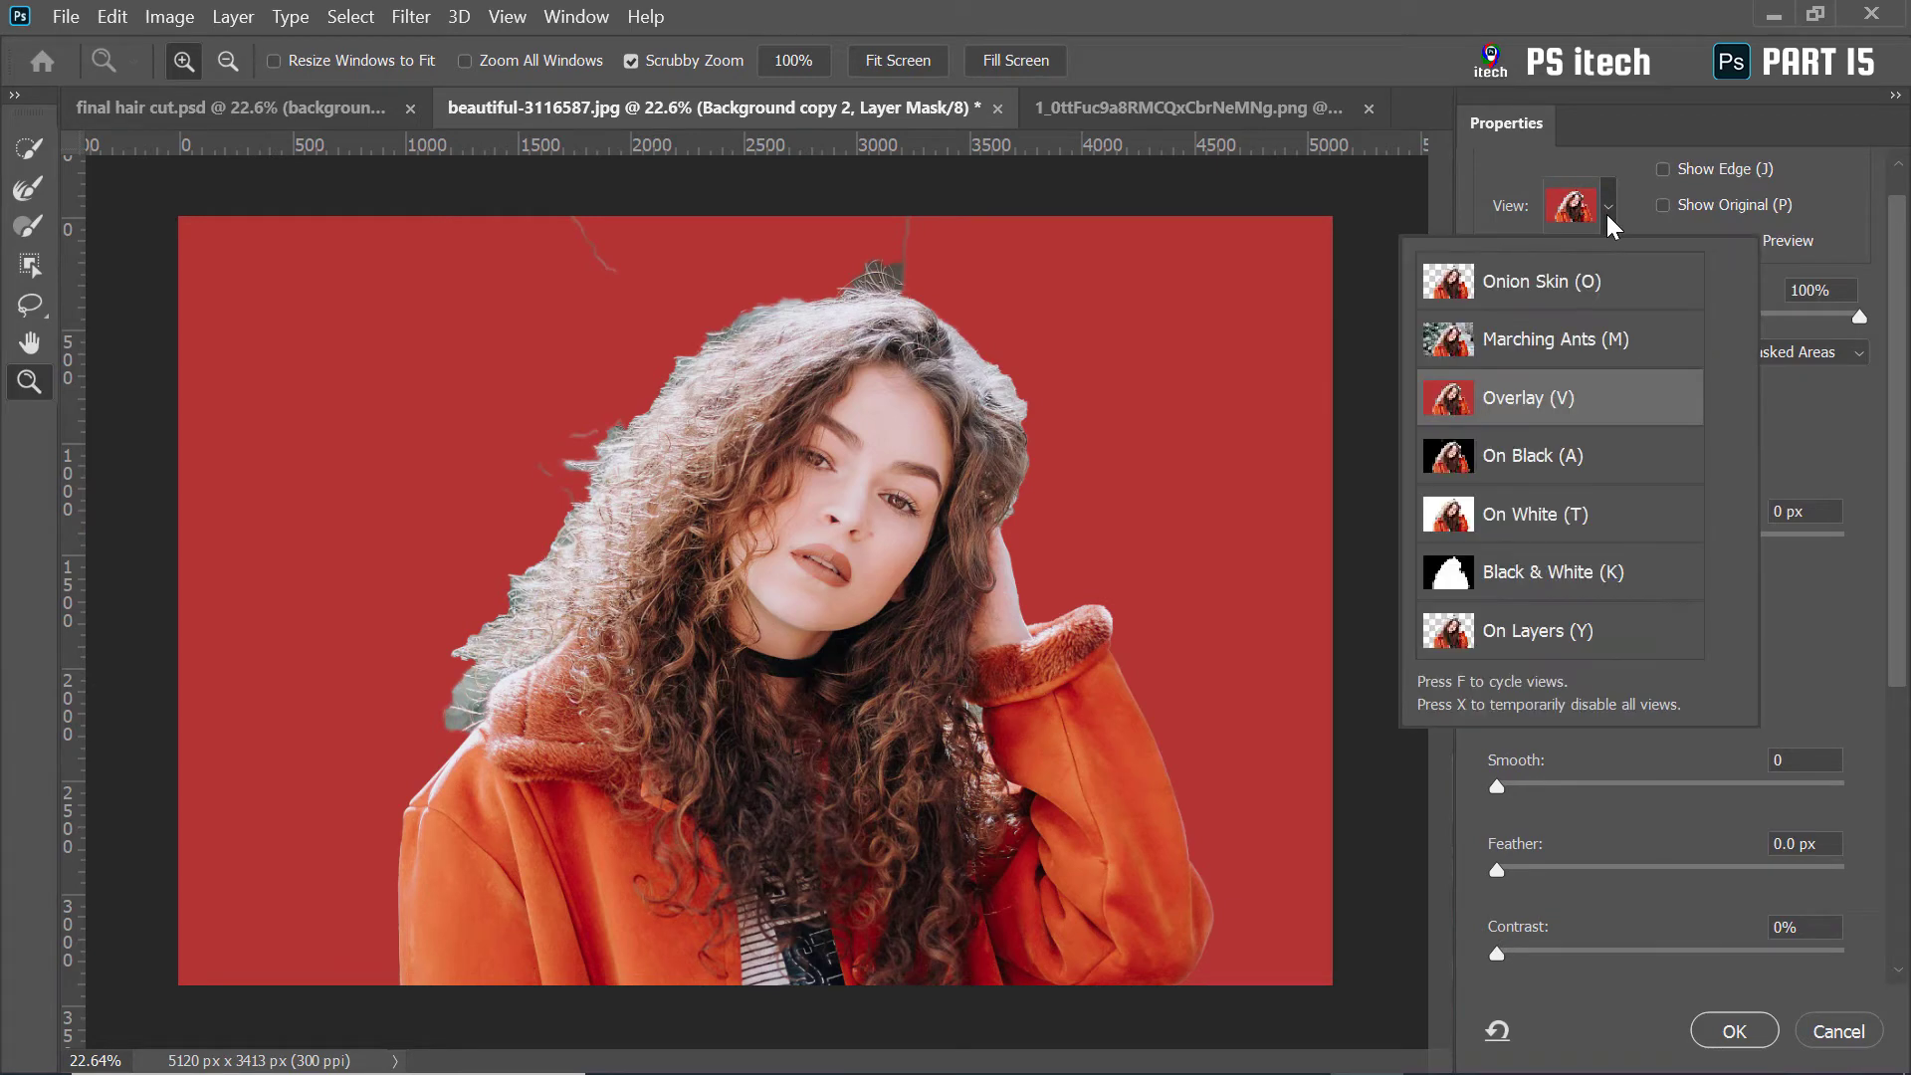
pyautogui.click(1707, 408)
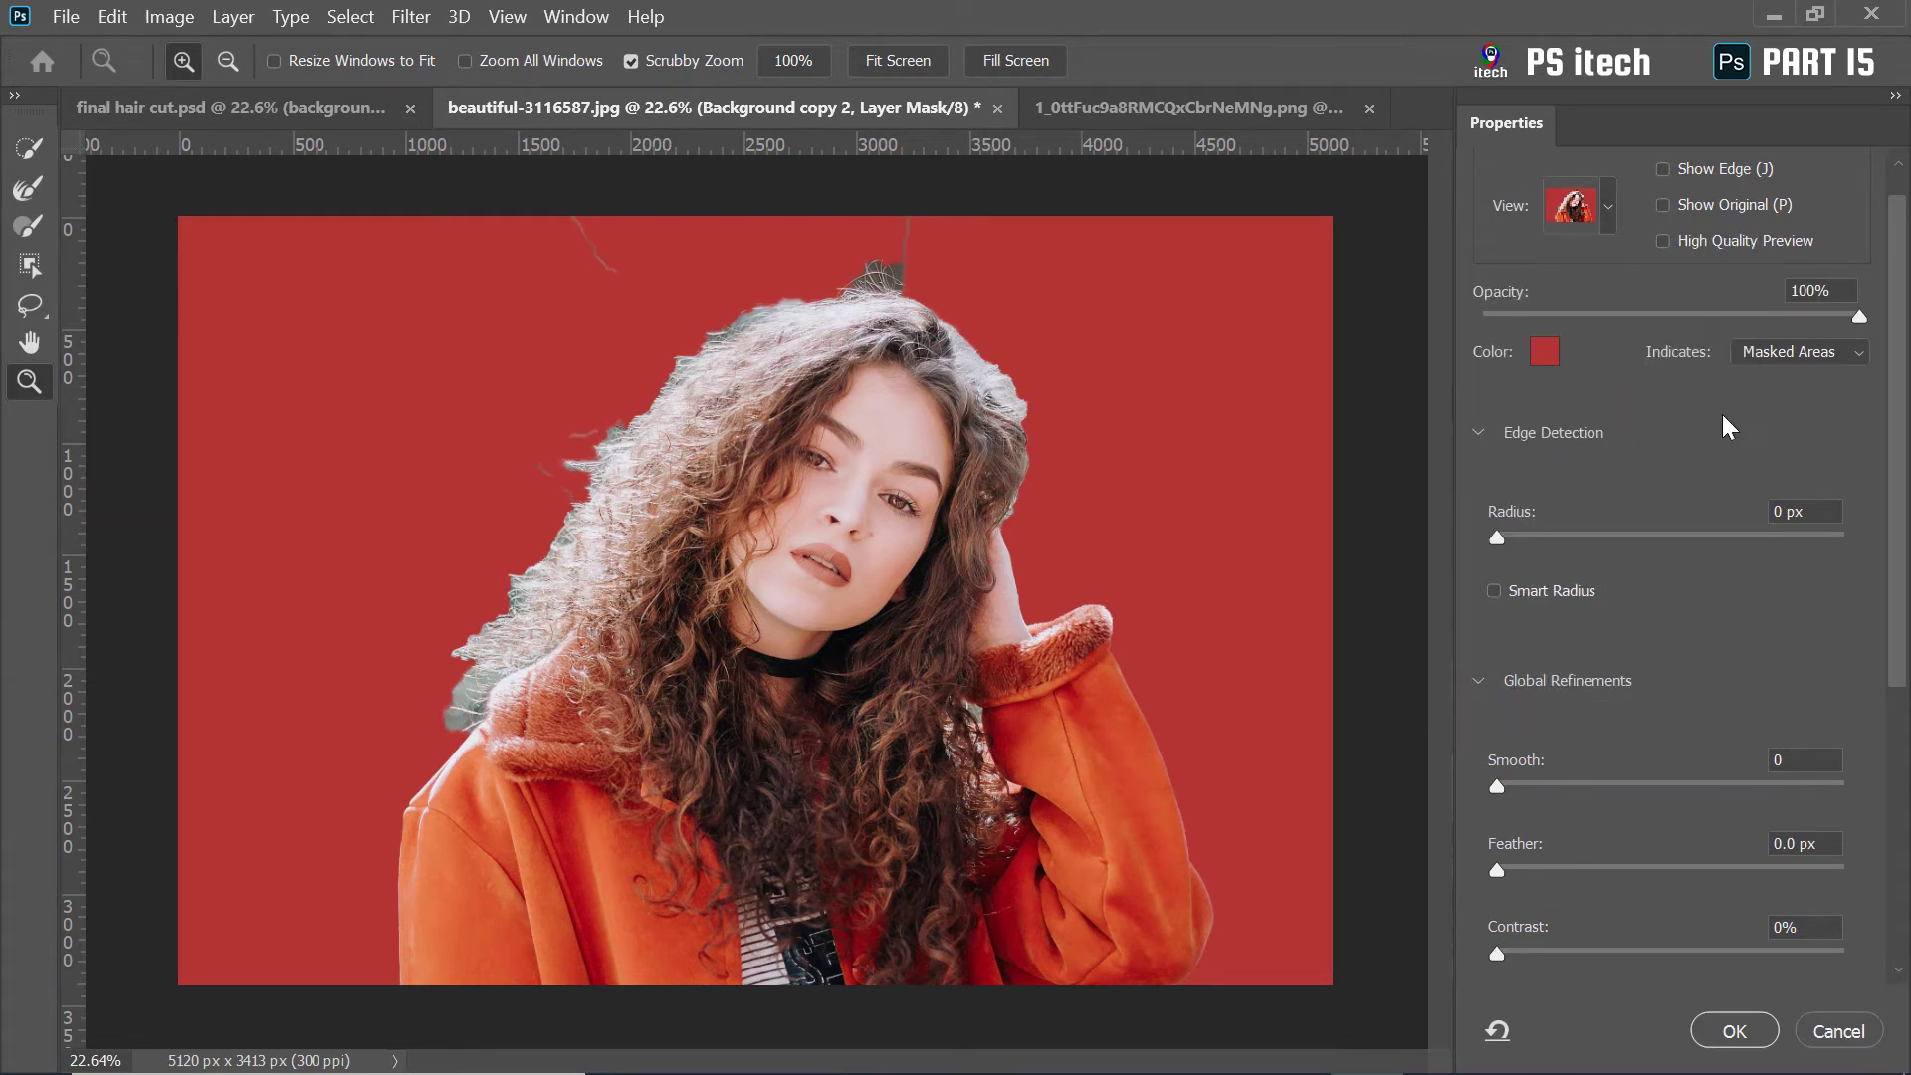
pyautogui.click(1543, 357)
pyautogui.moveTo(1388, 670)
pyautogui.mouseDown()
pyautogui.moveTo(1224, 883)
pyautogui.moveTo(1143, 935)
pyautogui.mouseUp()
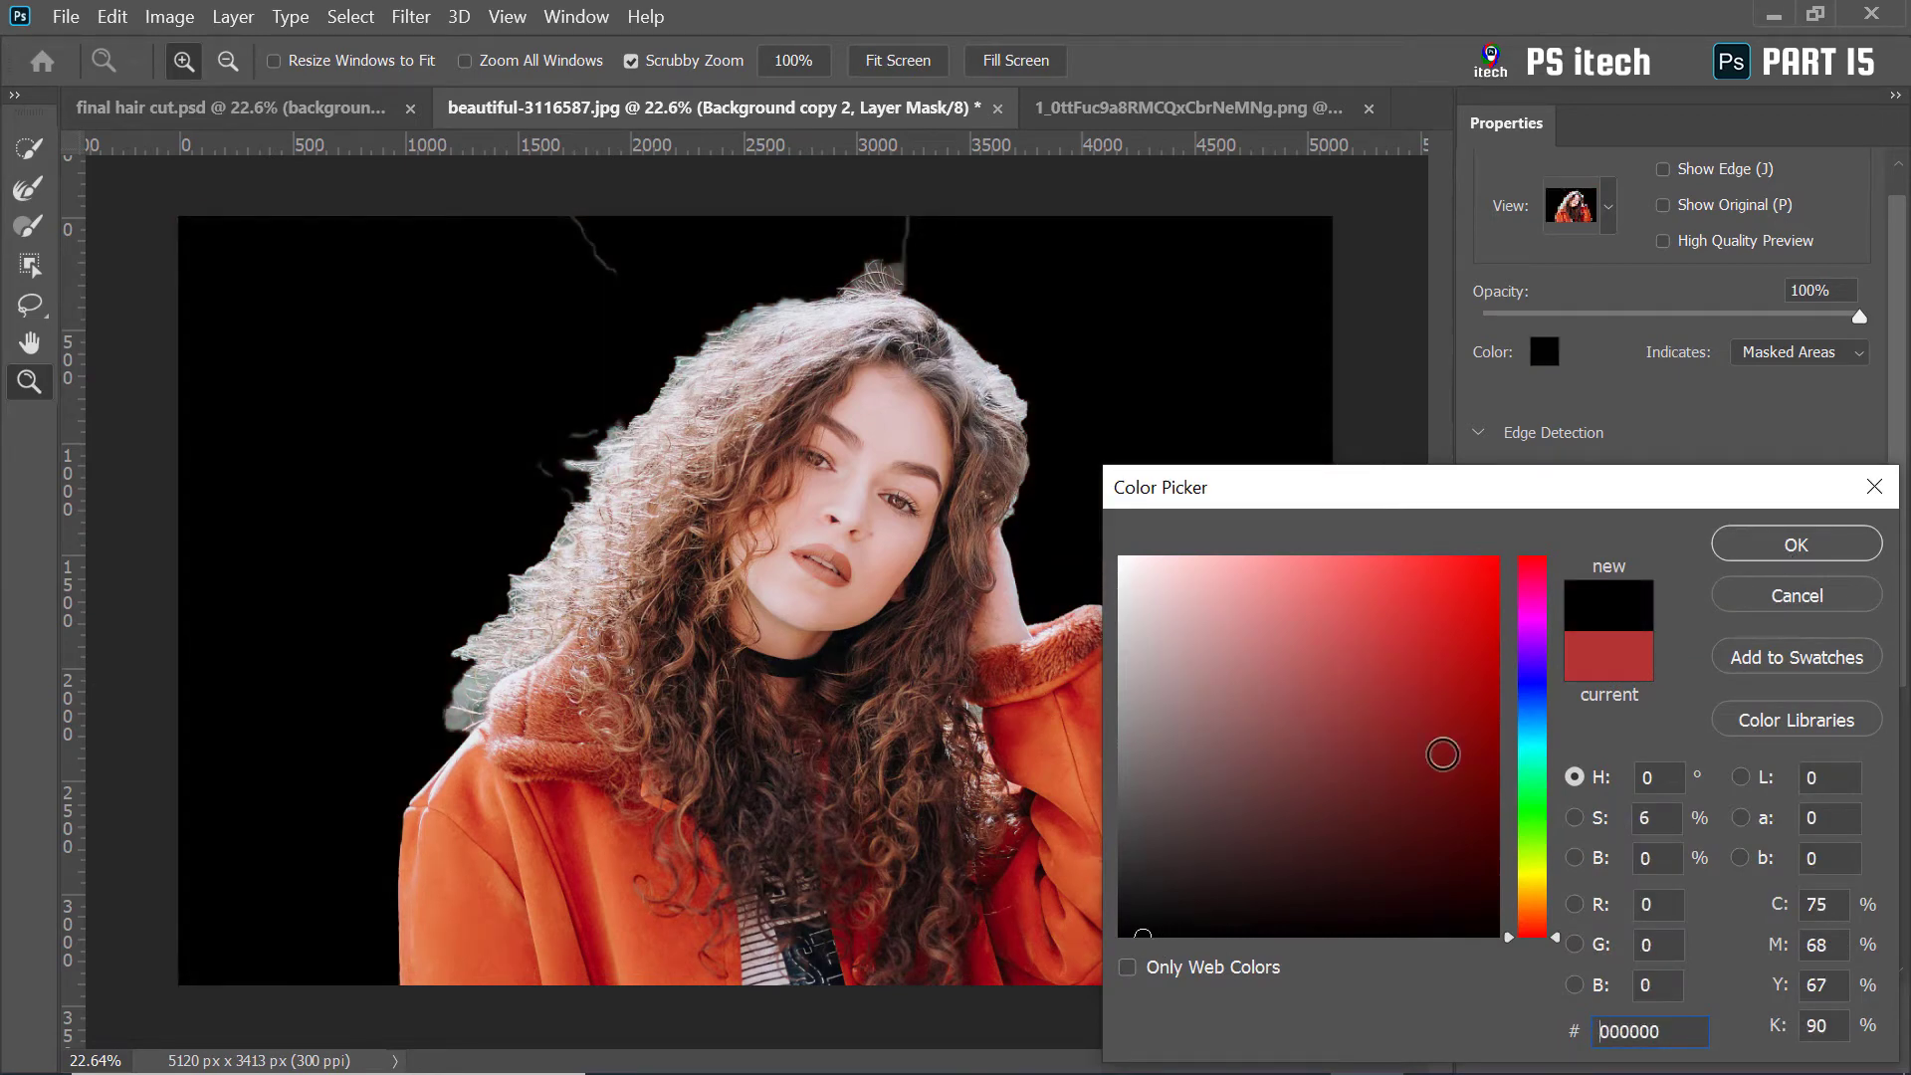
pyautogui.moveTo(1464, 647)
pyautogui.mouseDown()
pyautogui.moveTo(1464, 763)
pyautogui.moveTo(1533, 779)
pyautogui.moveTo(1538, 918)
pyautogui.moveTo(1541, 589)
pyautogui.mouseUp()
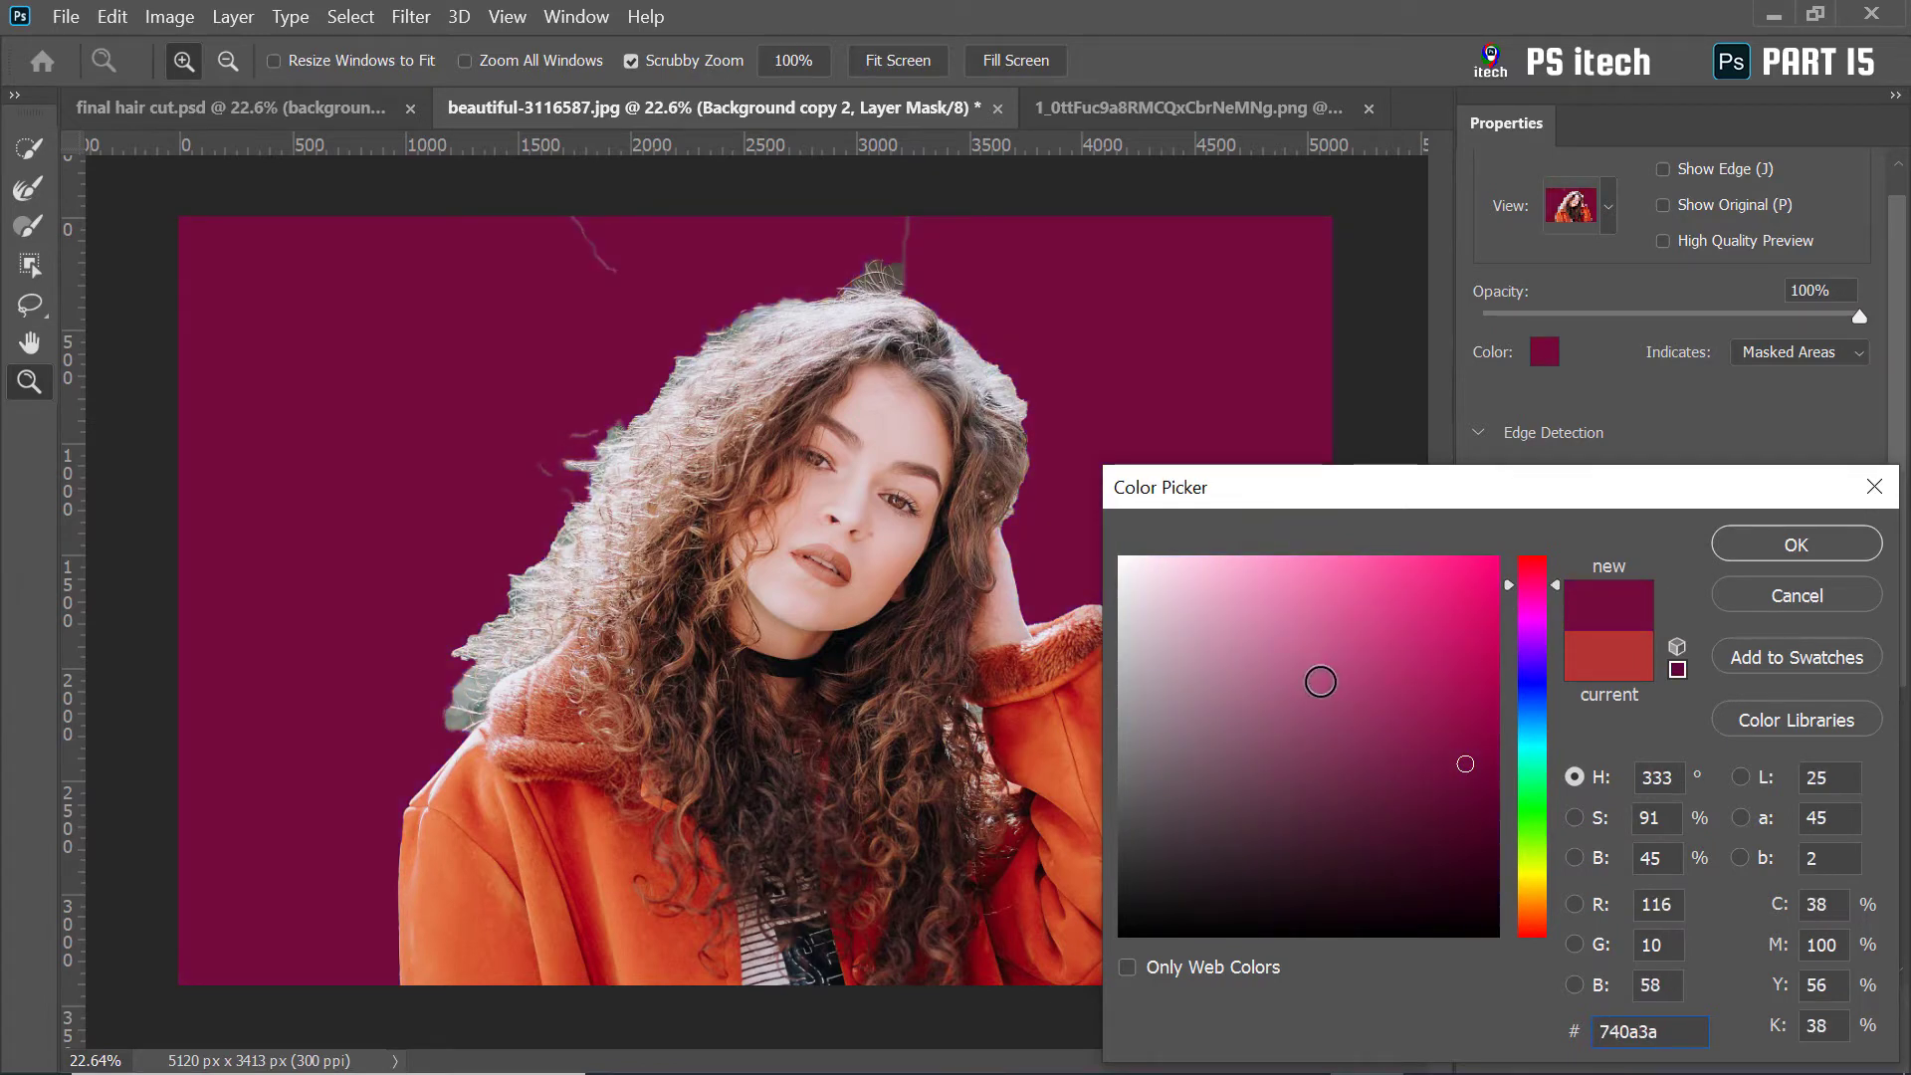
pyautogui.moveTo(1320, 681); pyautogui.dragTo(1060, 991)
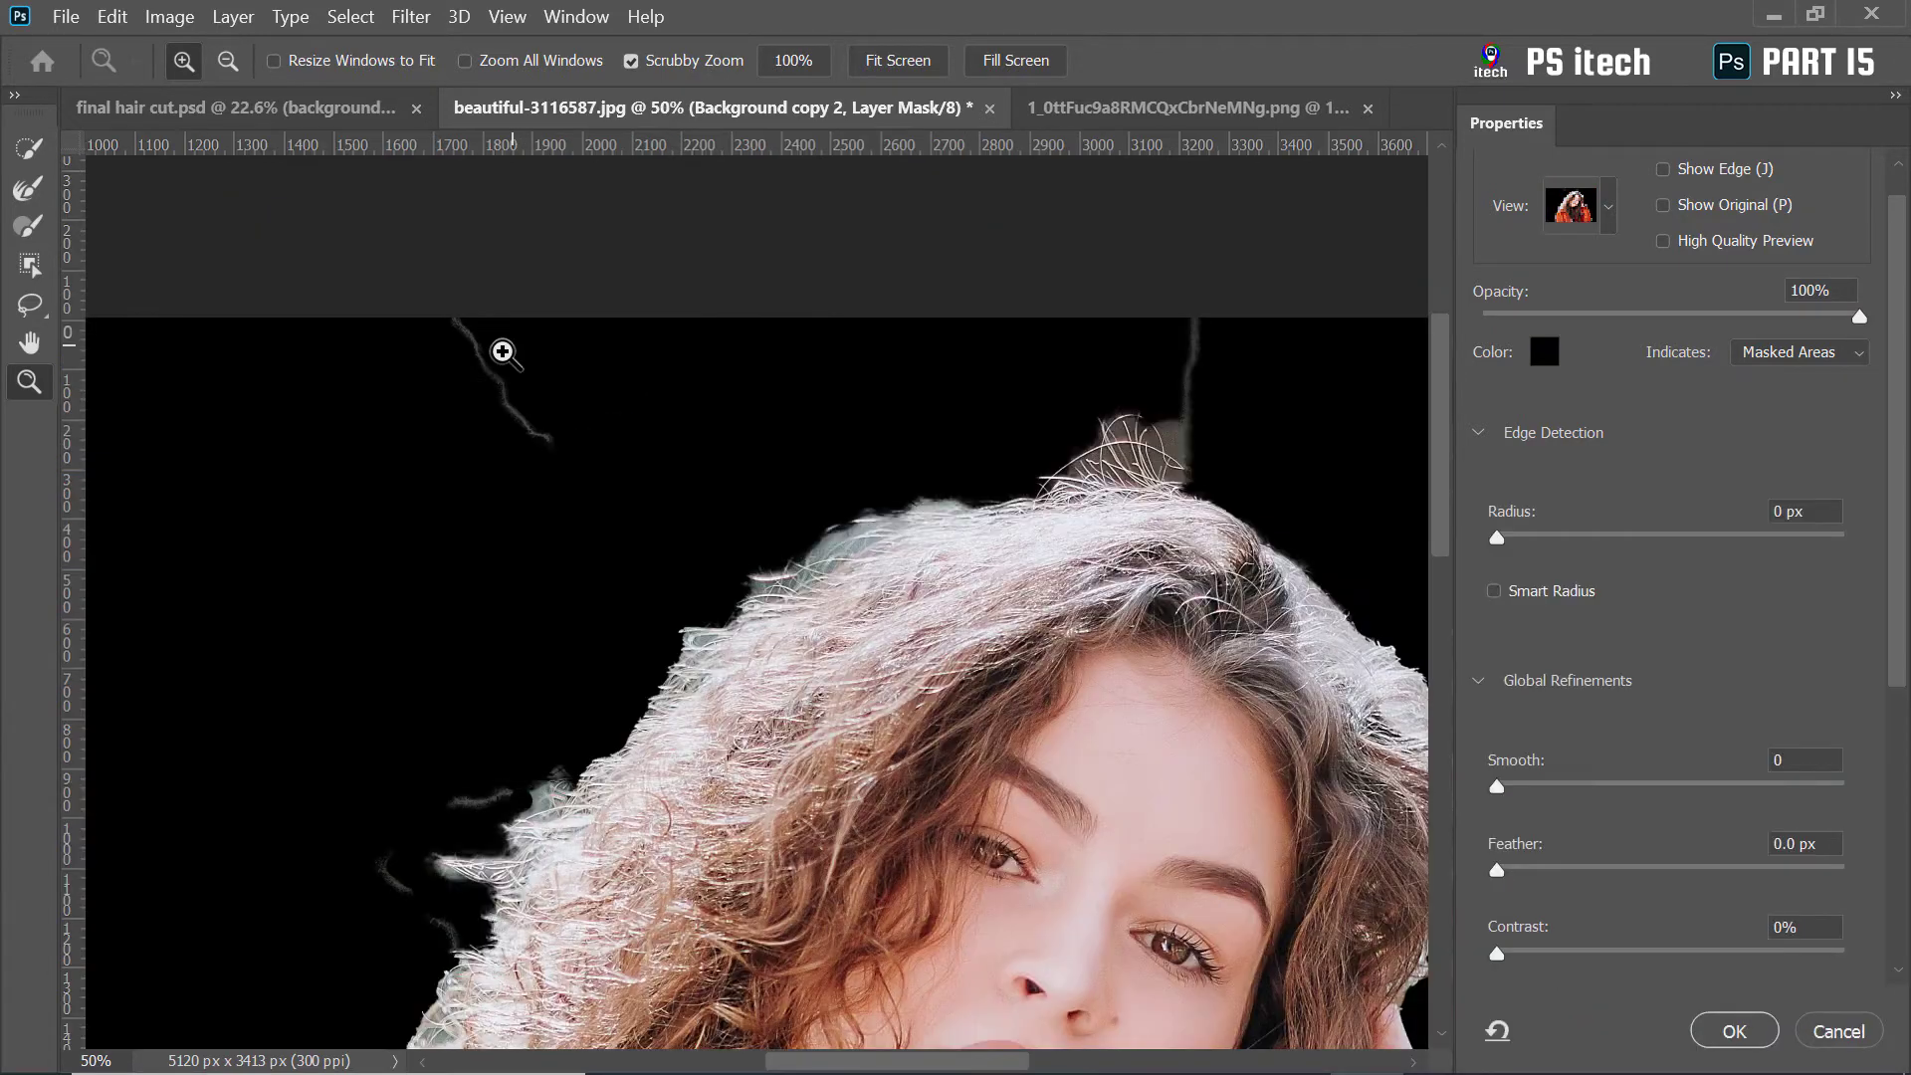
# Examine the background remnants along the hair edge against the black overlay at 50% zoom, with High Quality Preview turned on
pyautogui.scroll(-2, 597, 697)
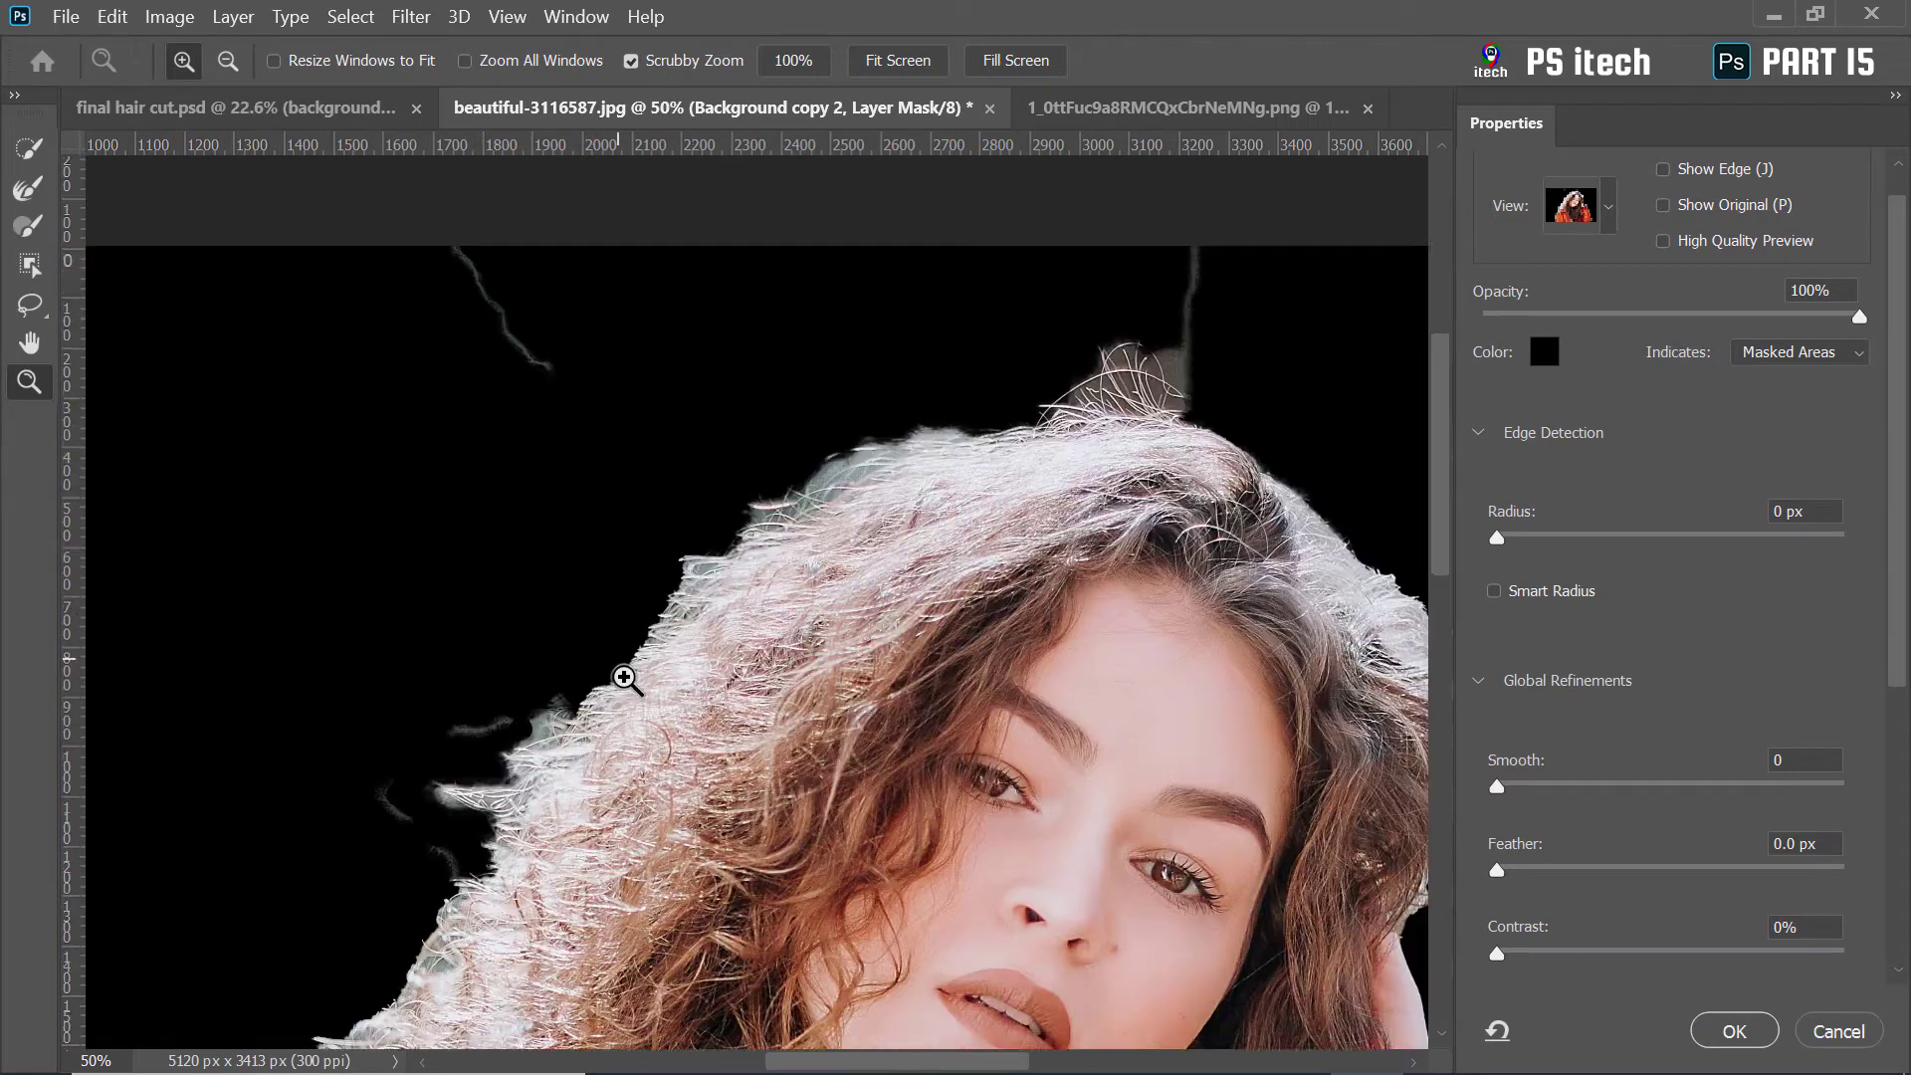
pyautogui.scroll(-6, 624, 678)
pyautogui.scroll(4, 499, 362)
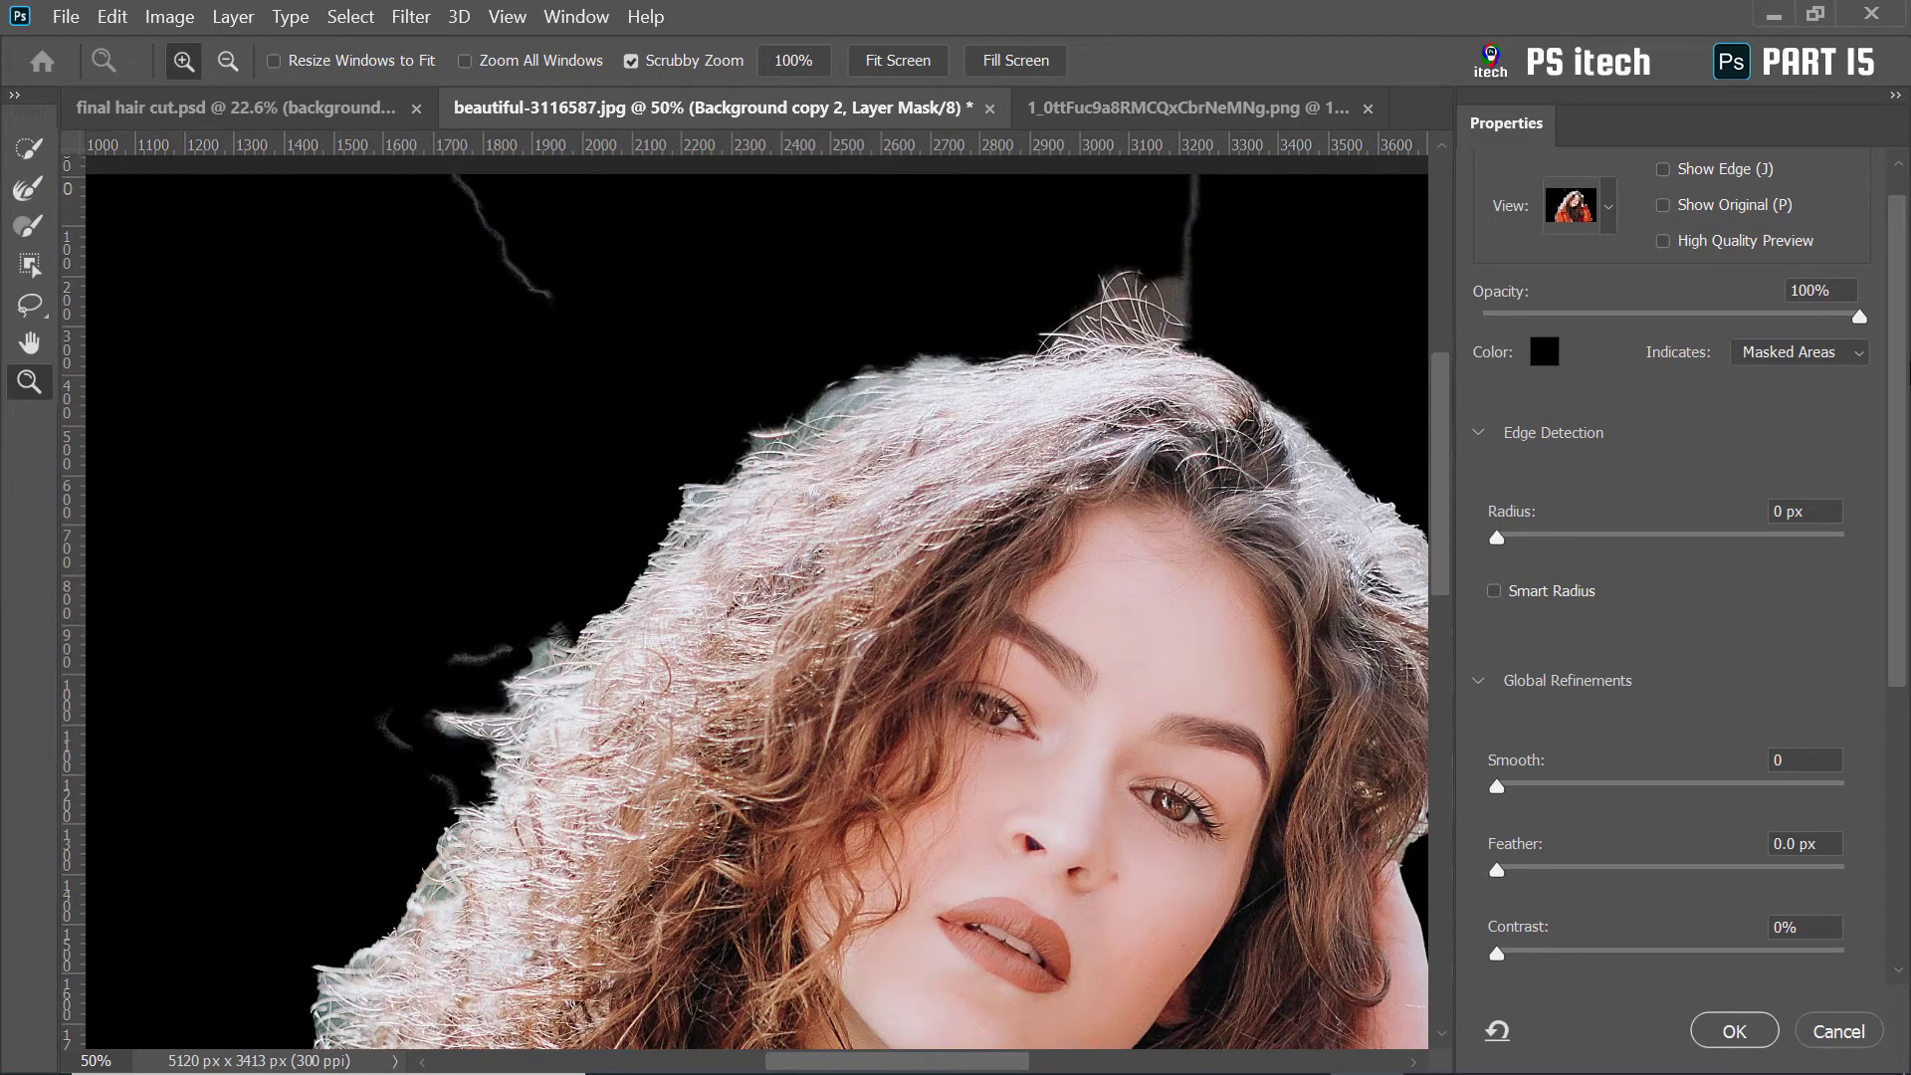
pyautogui.scroll(-5, 1901, 368)
pyautogui.scroll(6, 1901, 368)
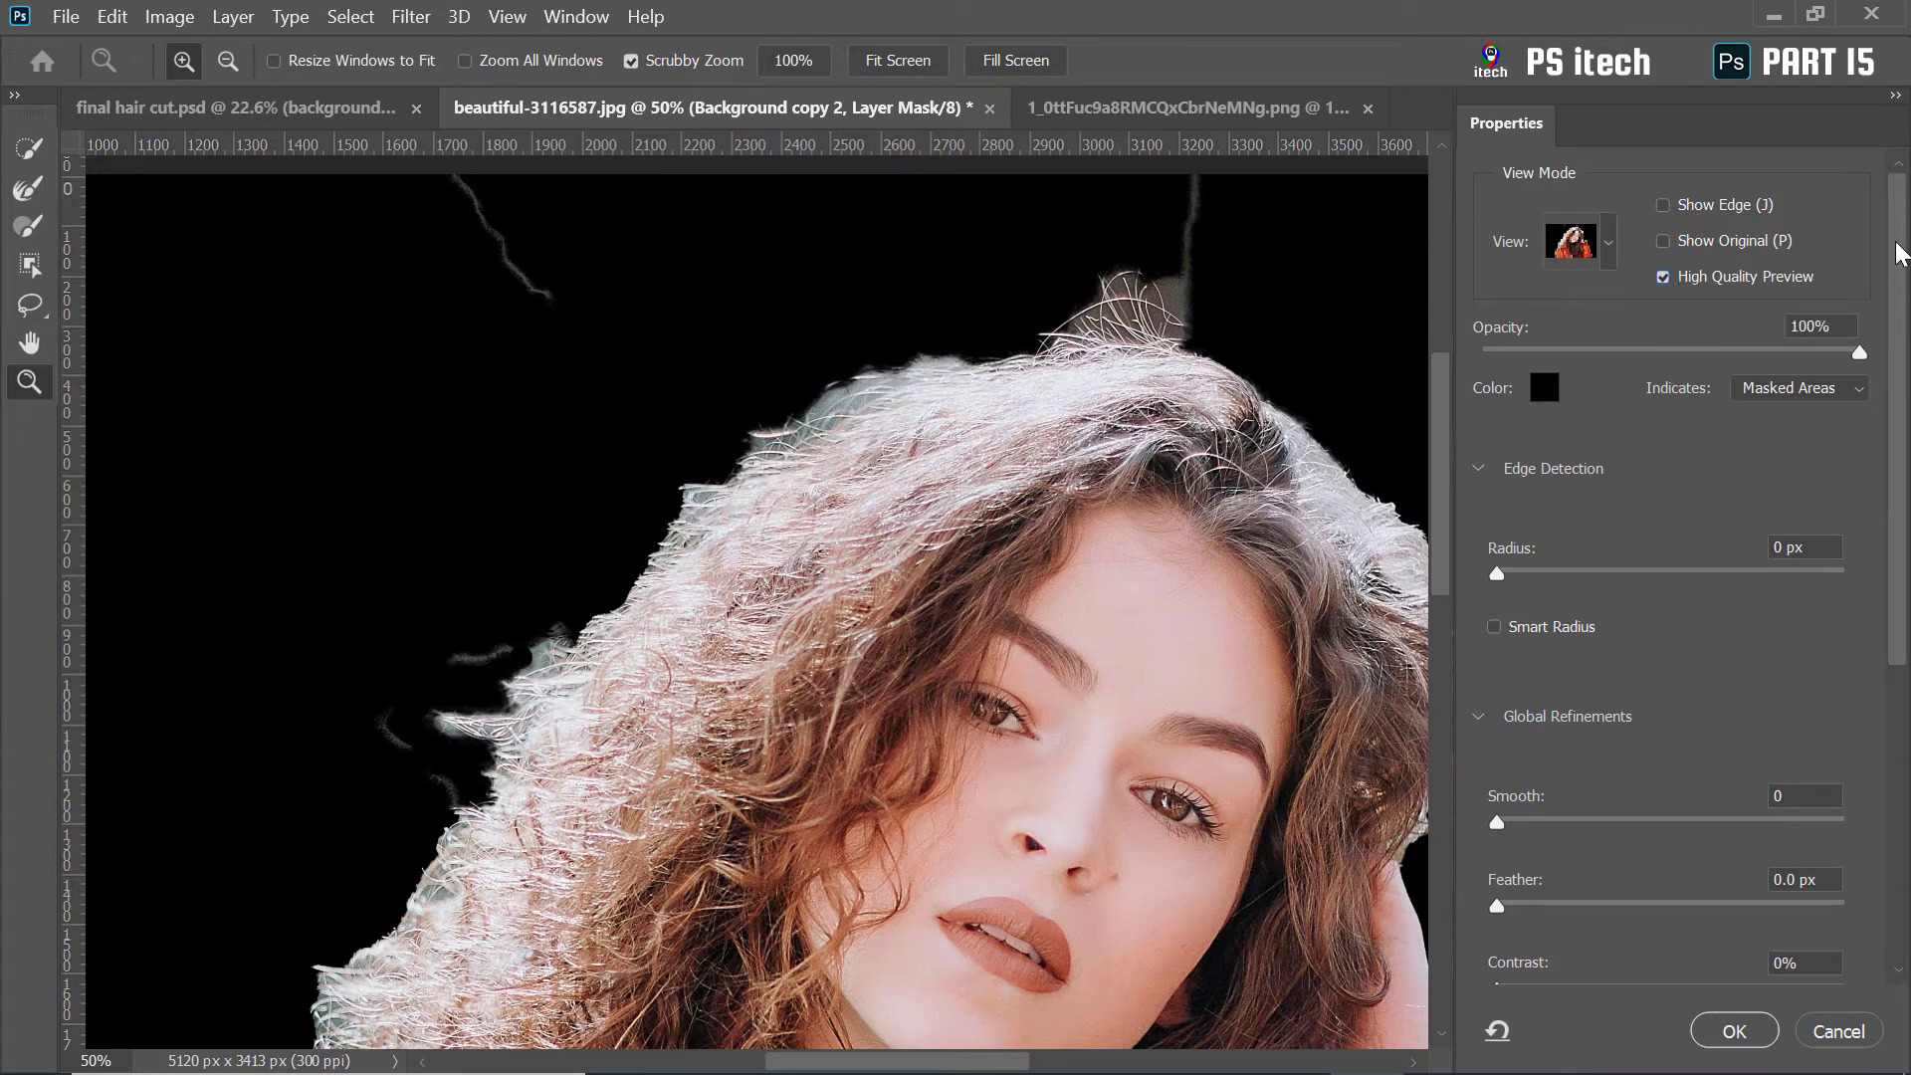
pyautogui.moveTo(1896, 270); pyautogui.dragTo(1901, 322)
pyautogui.rightClick(997, 497)
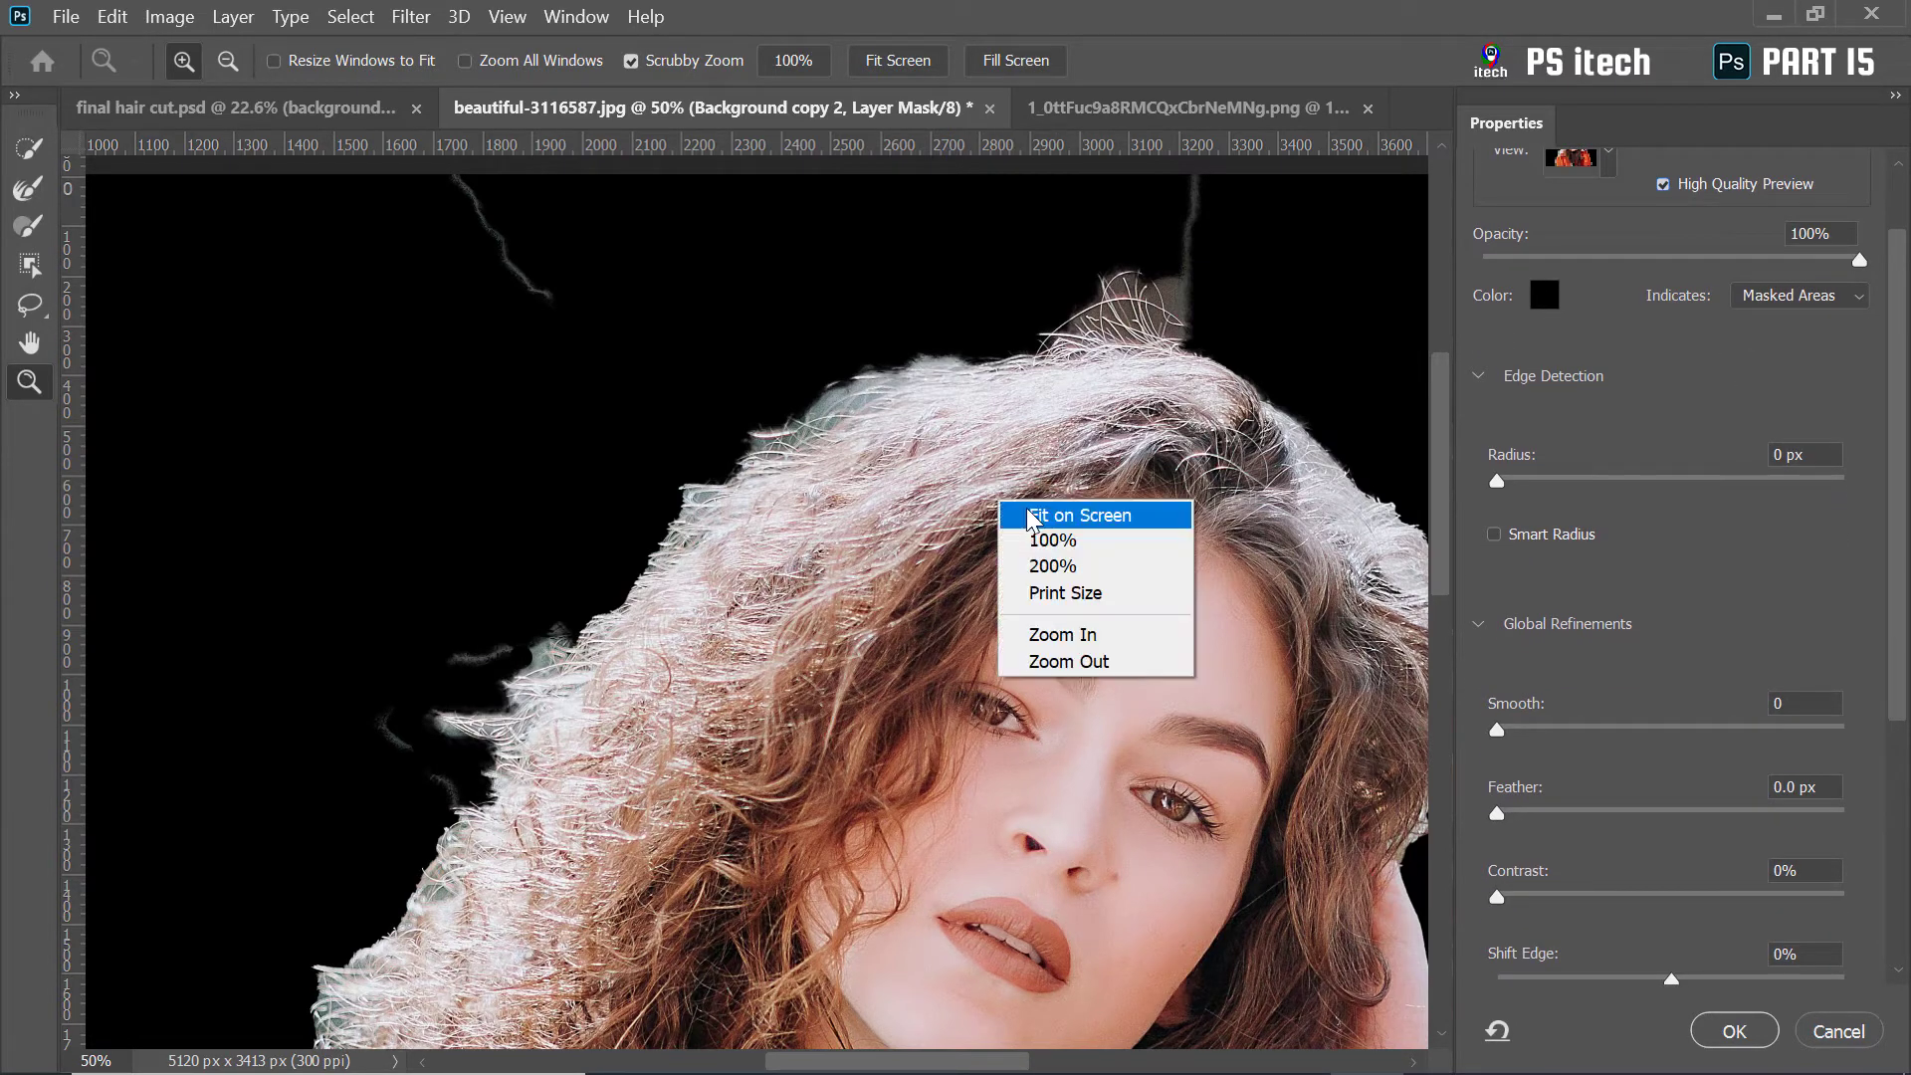
pyautogui.click(1025, 510)
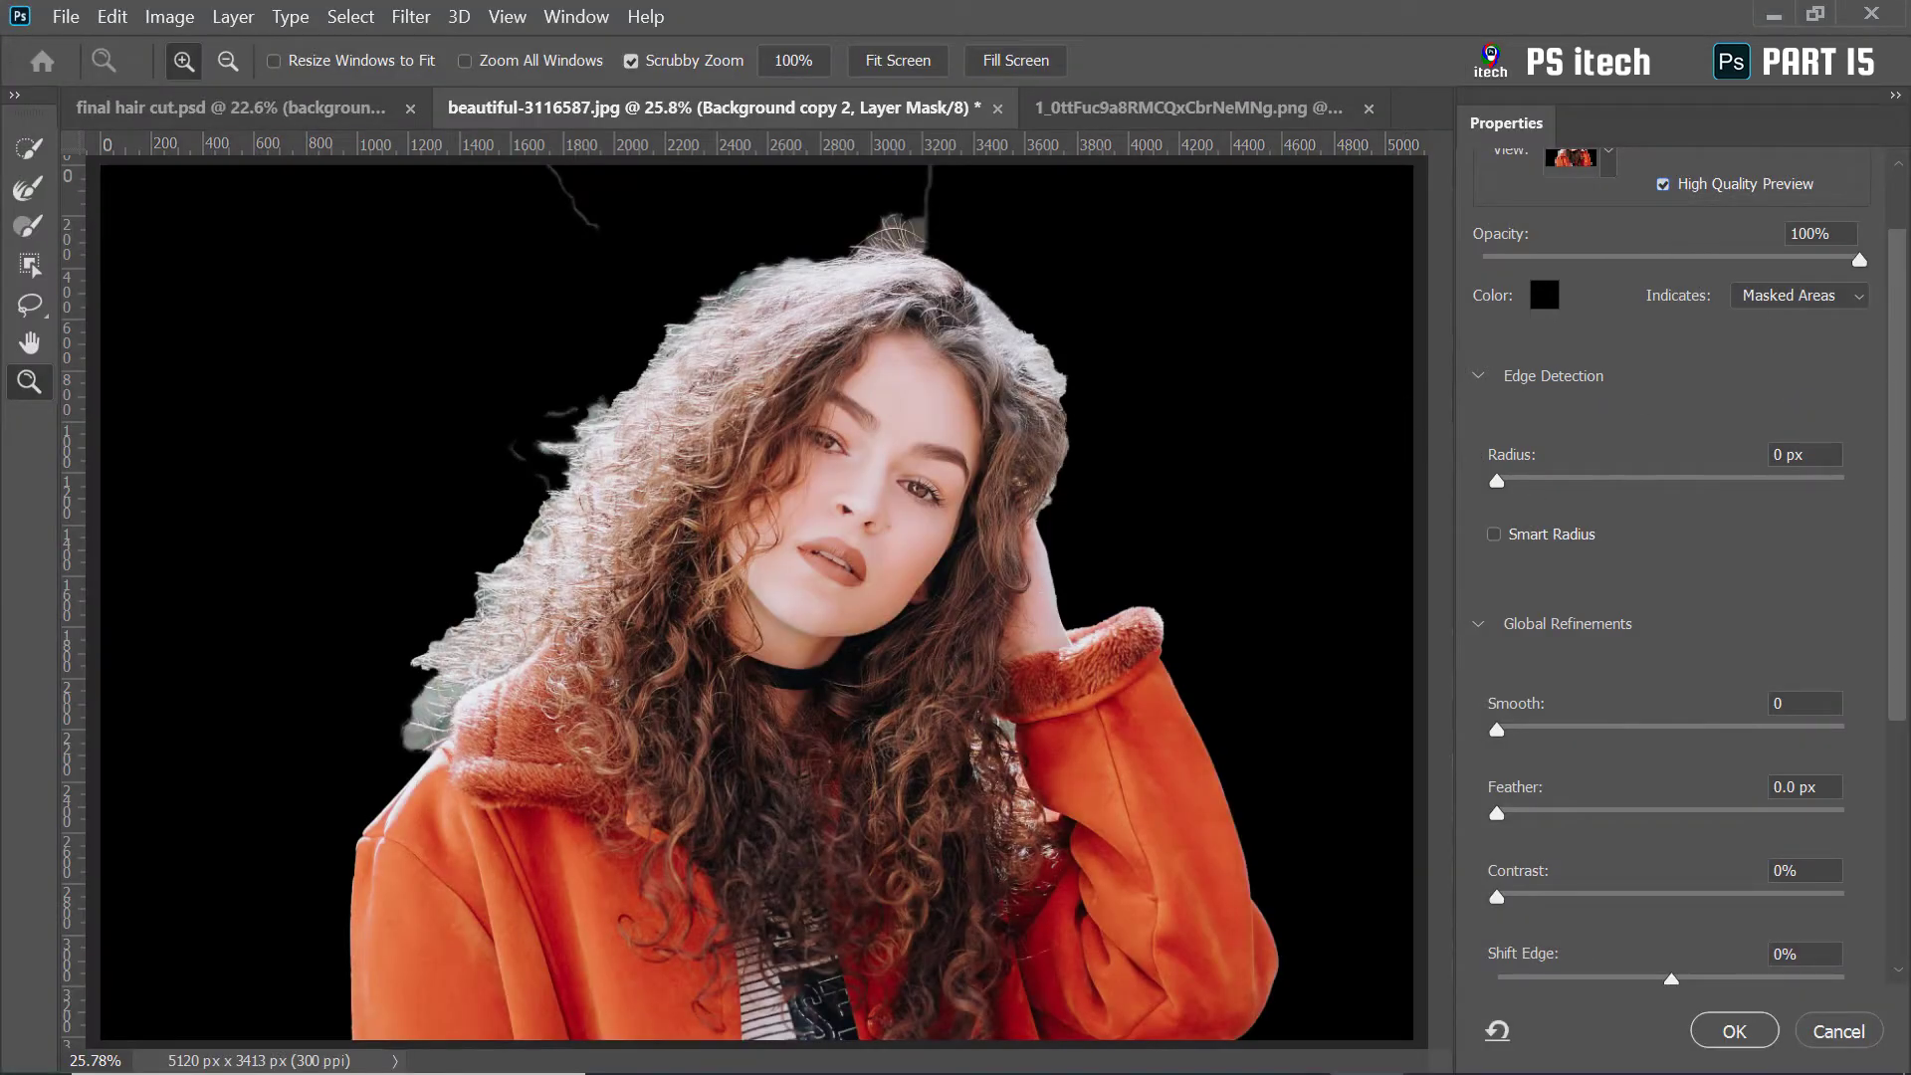
# Set the edge detection radius to 250 px with Show Edge on, and return to the full cutout preview
pyautogui.scroll(2, 1905, 317)
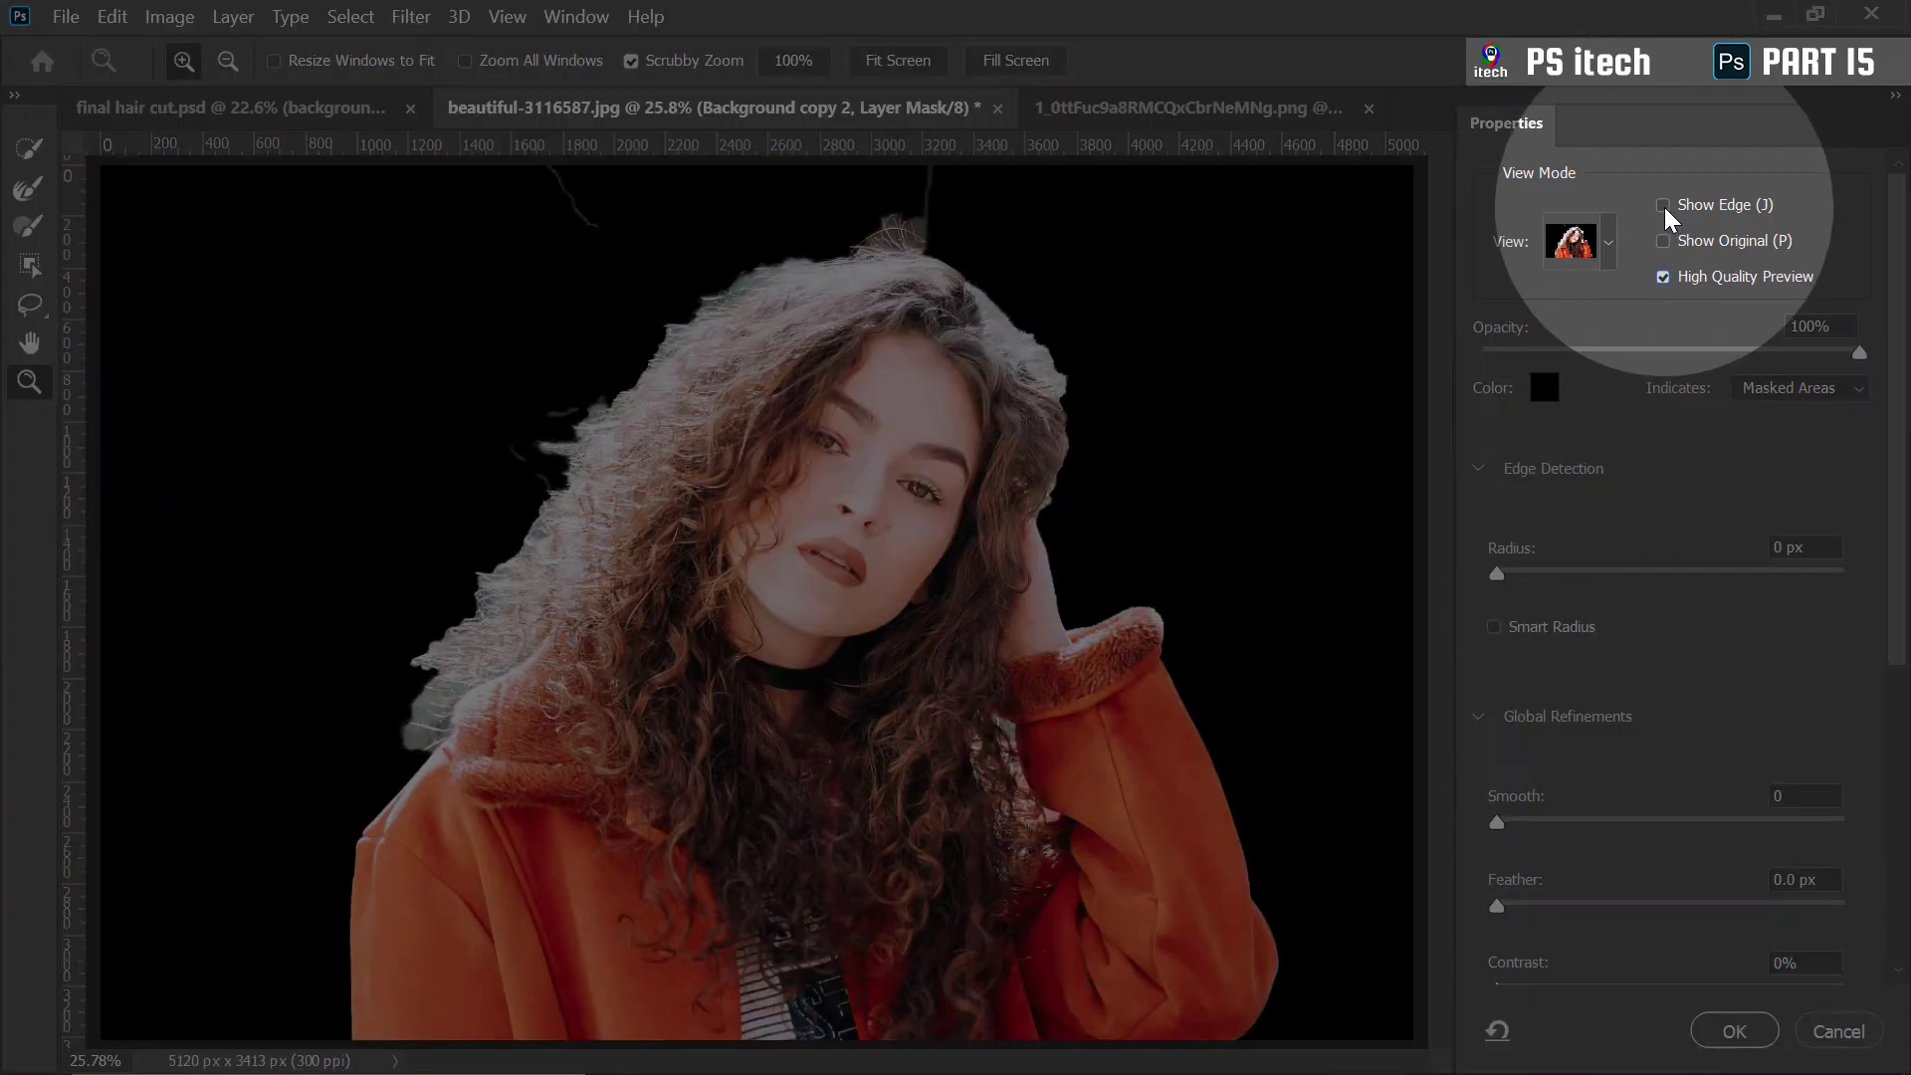
pyautogui.click(1663, 205)
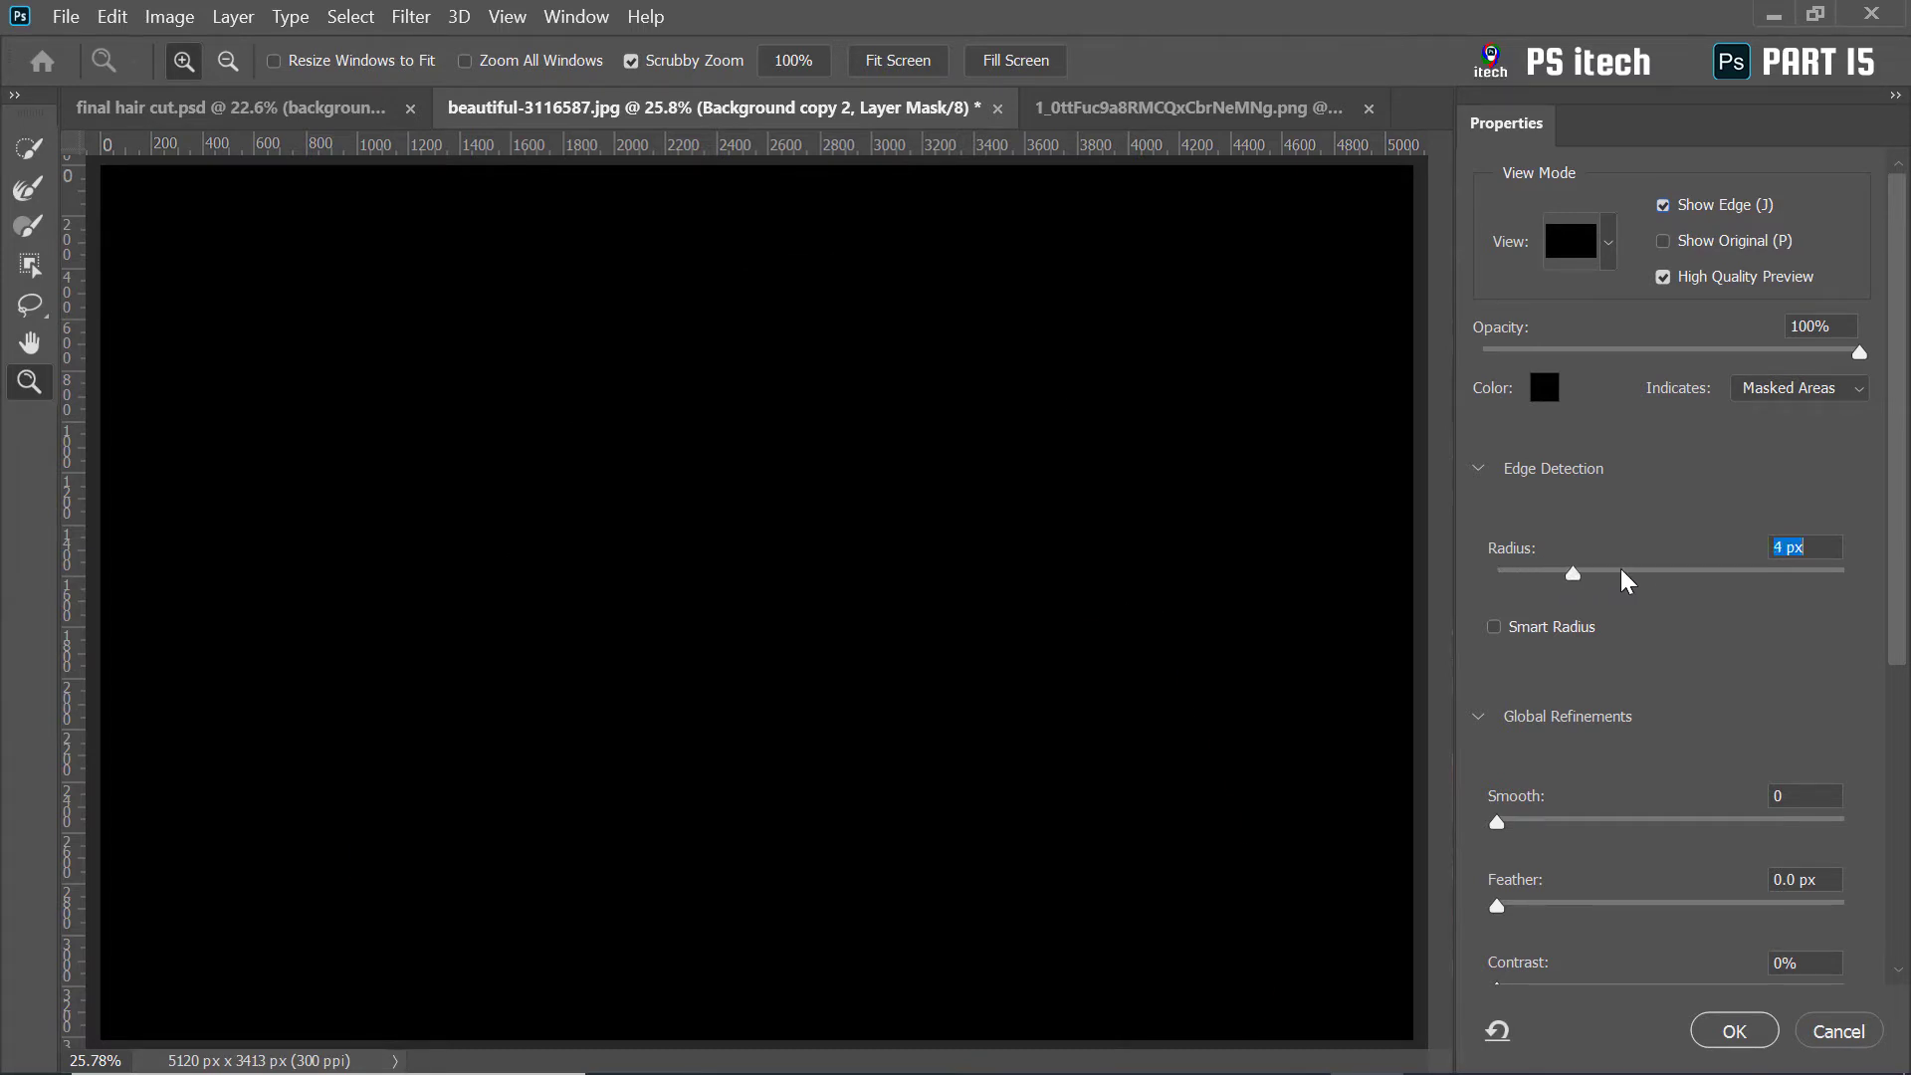
pyautogui.moveTo(1626, 581); pyautogui.dragTo(1899, 577)
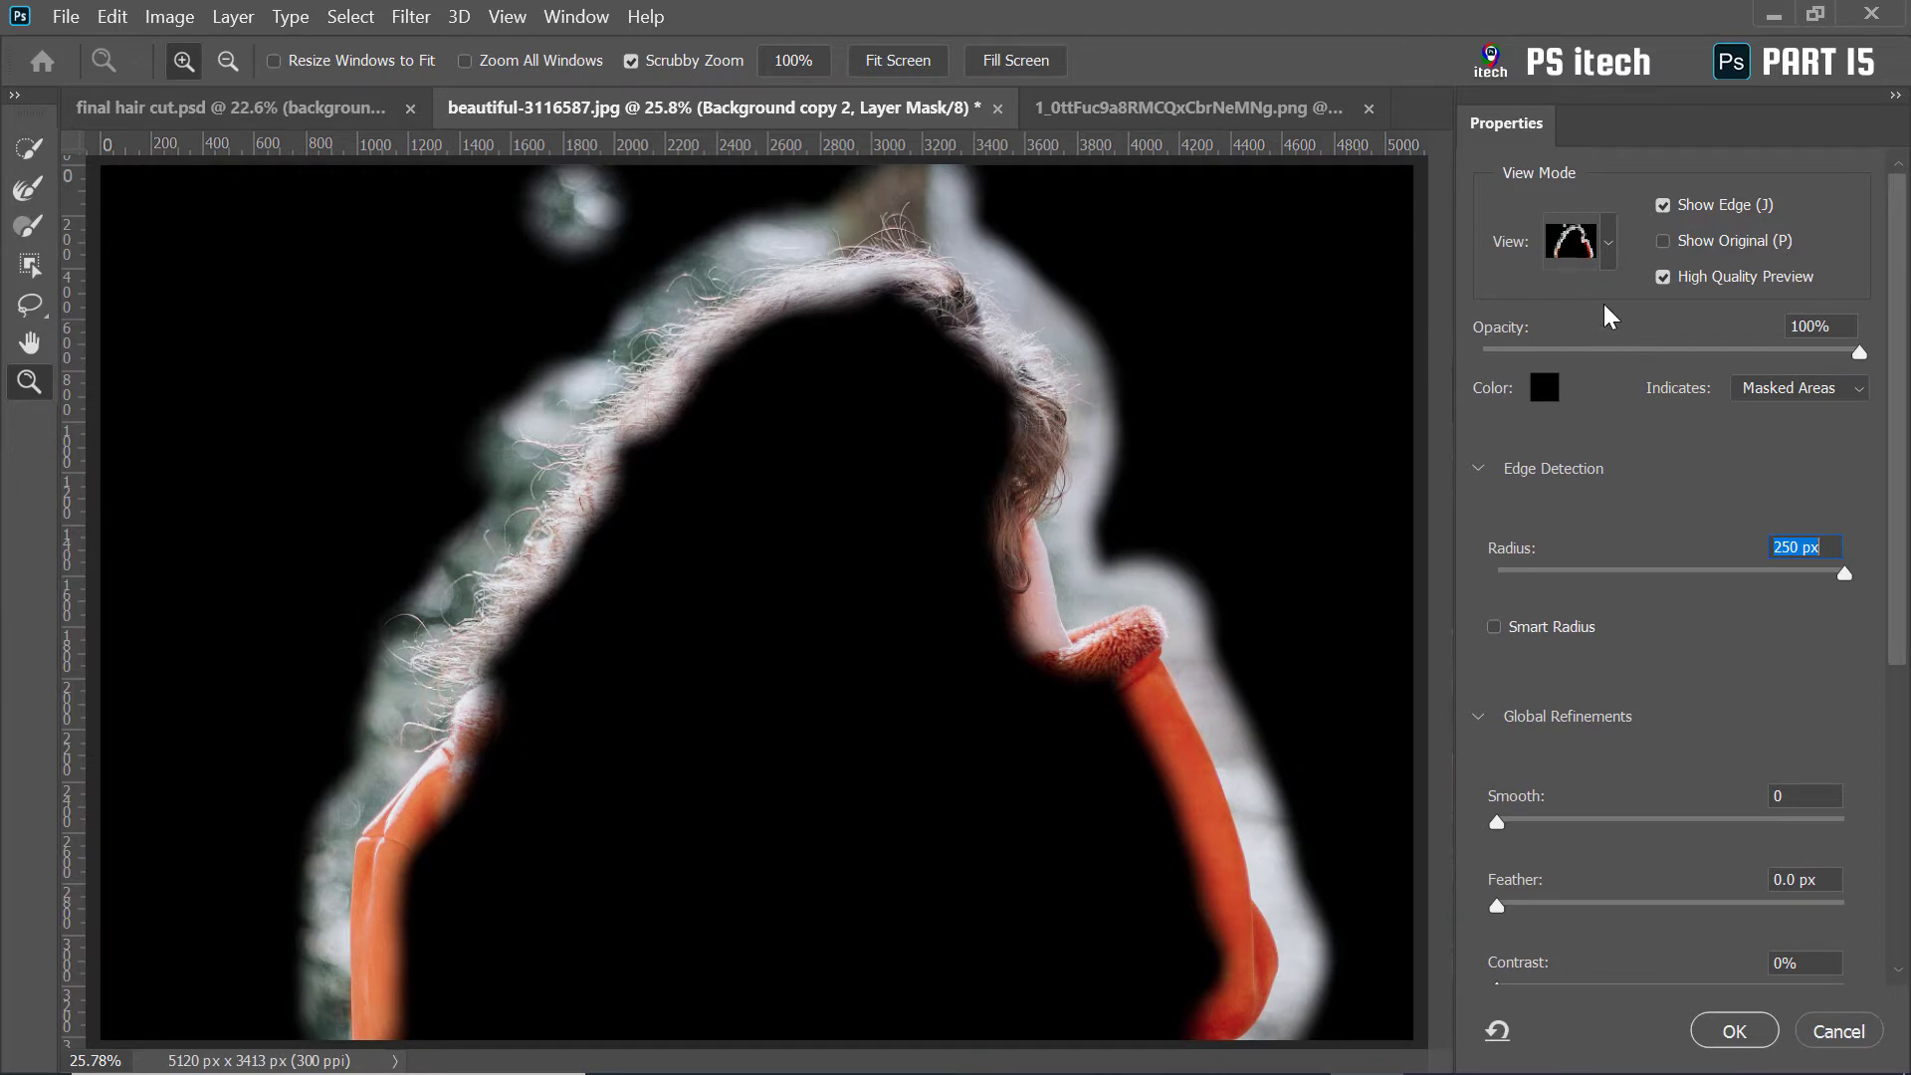
pyautogui.click(1661, 206)
pyautogui.click(1661, 205)
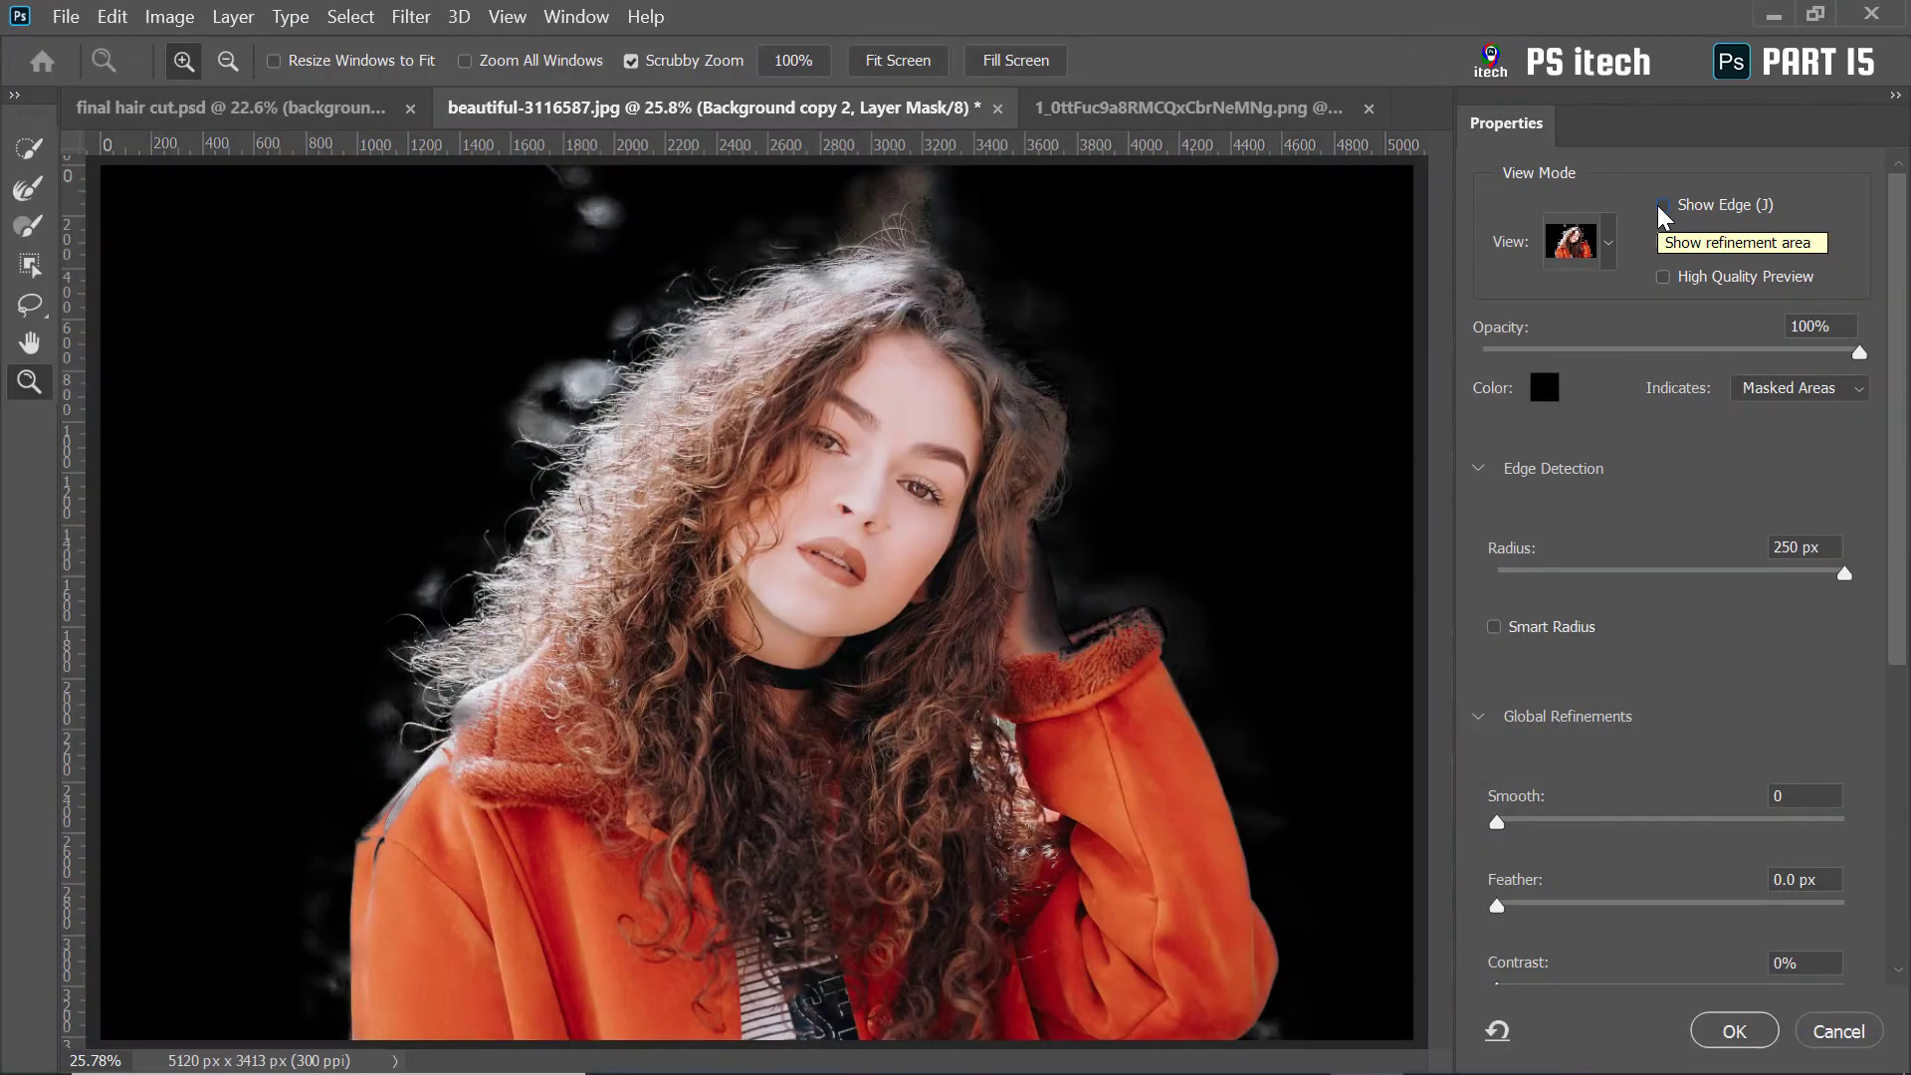
# Examine the outer curls, the shoulder and the raised wrist up close for the effect of the 250 px radius
pyautogui.click(519, 439)
pyautogui.click(513, 453)
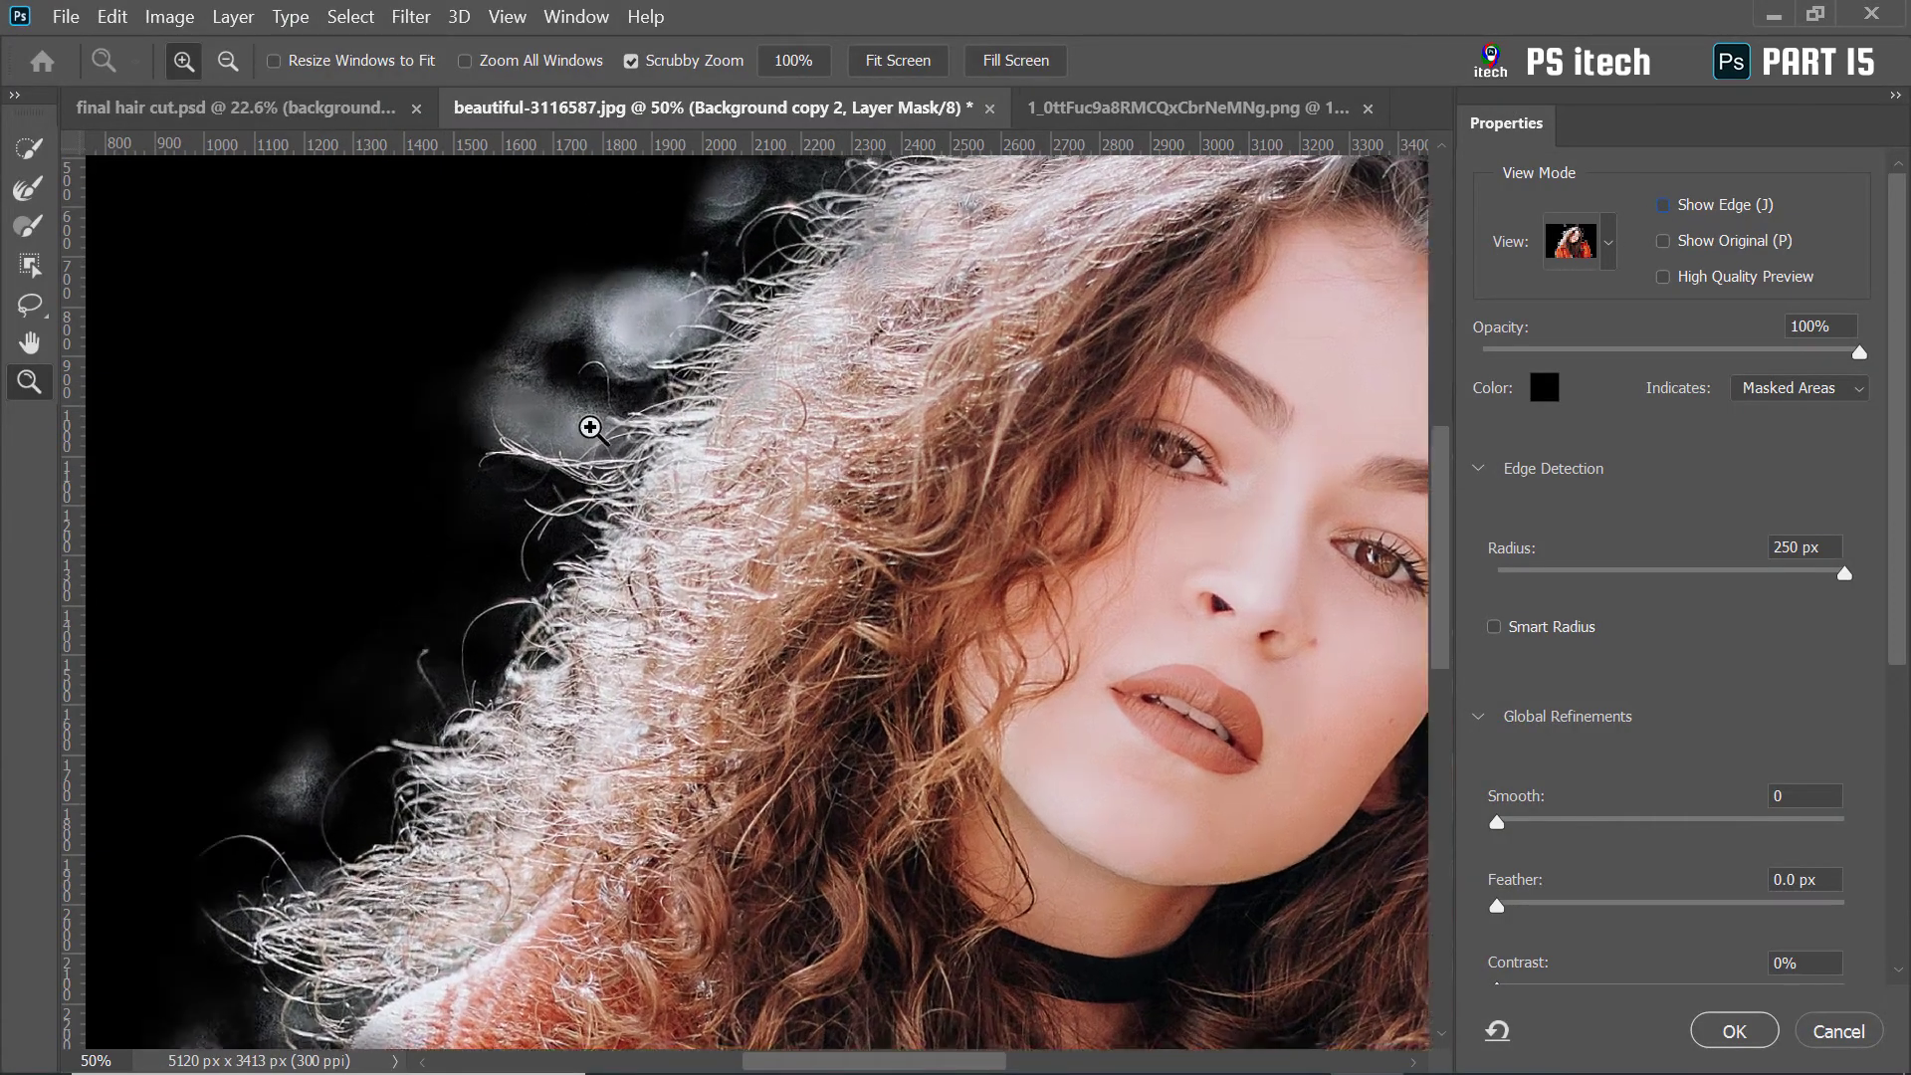
pyautogui.click(507, 465)
pyautogui.scroll(-5, 248, 597)
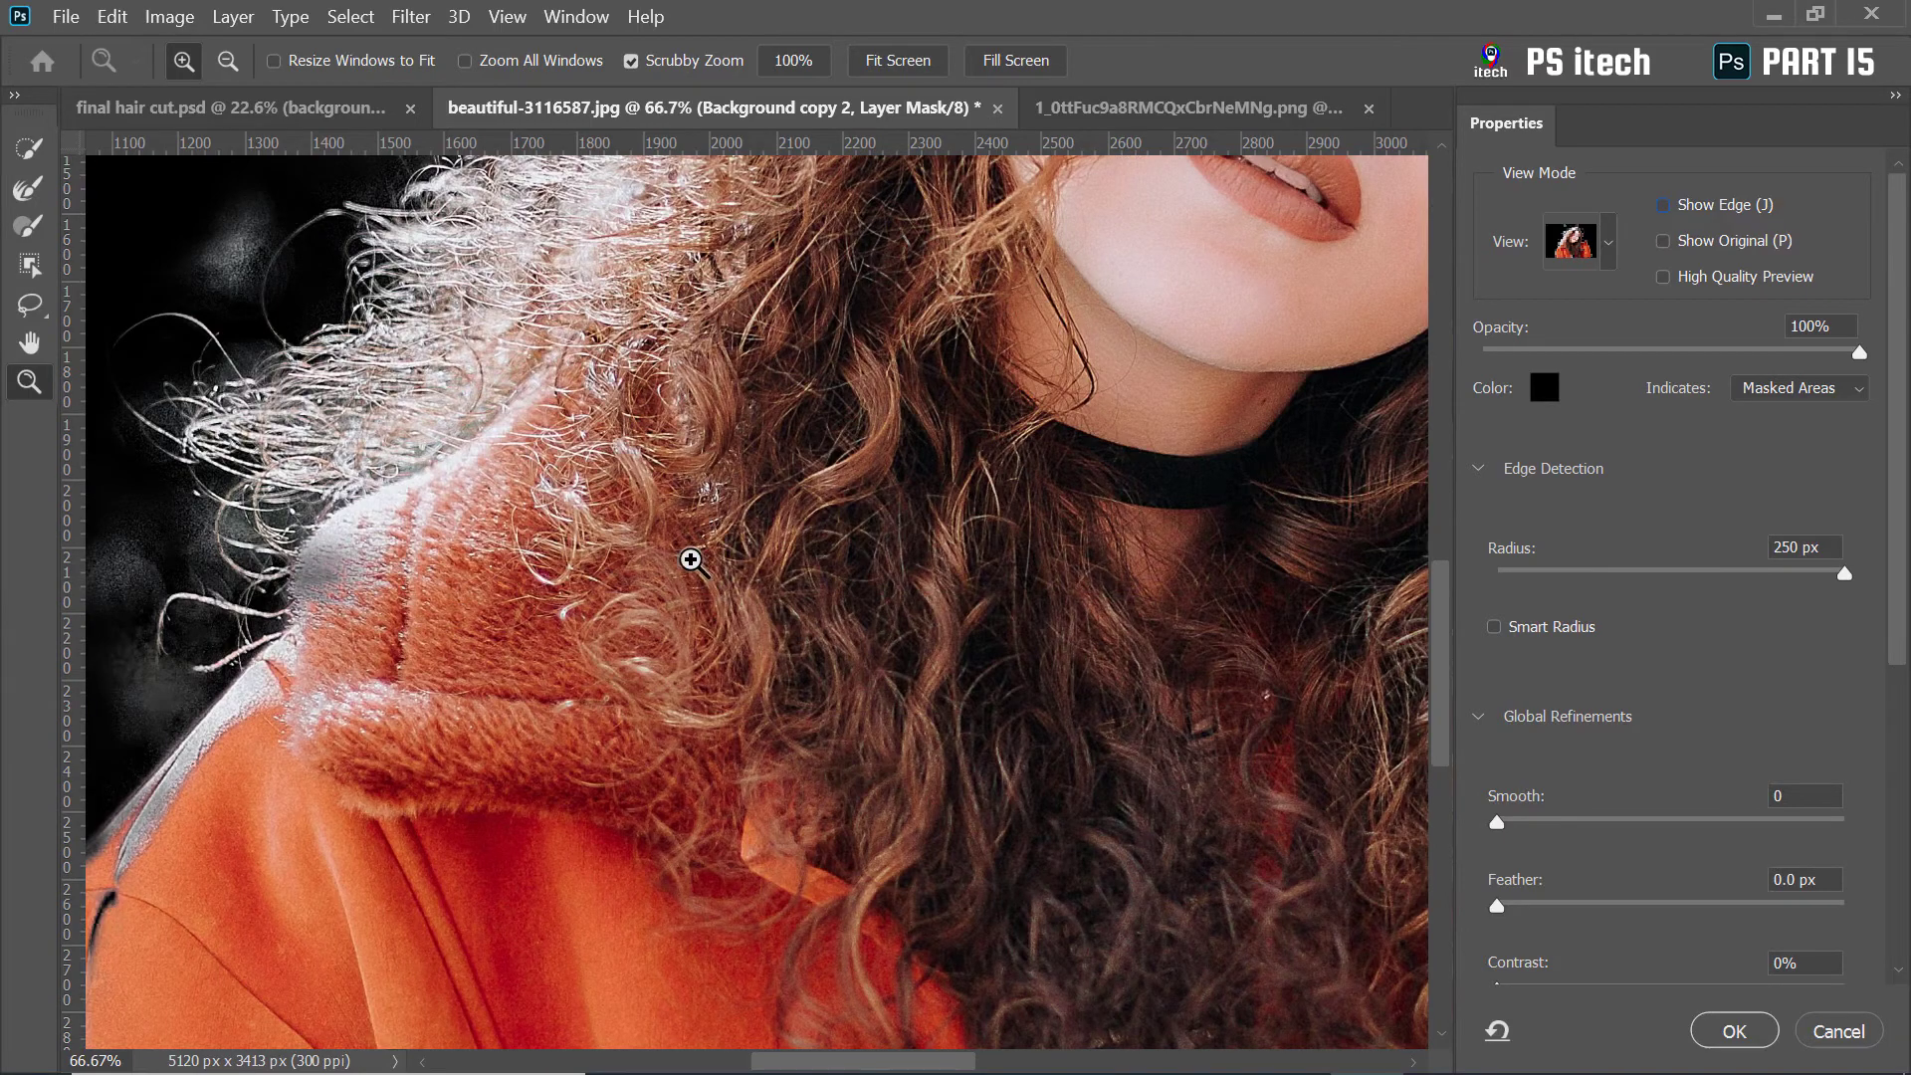
pyautogui.rightClick(734, 546)
pyautogui.click(751, 560)
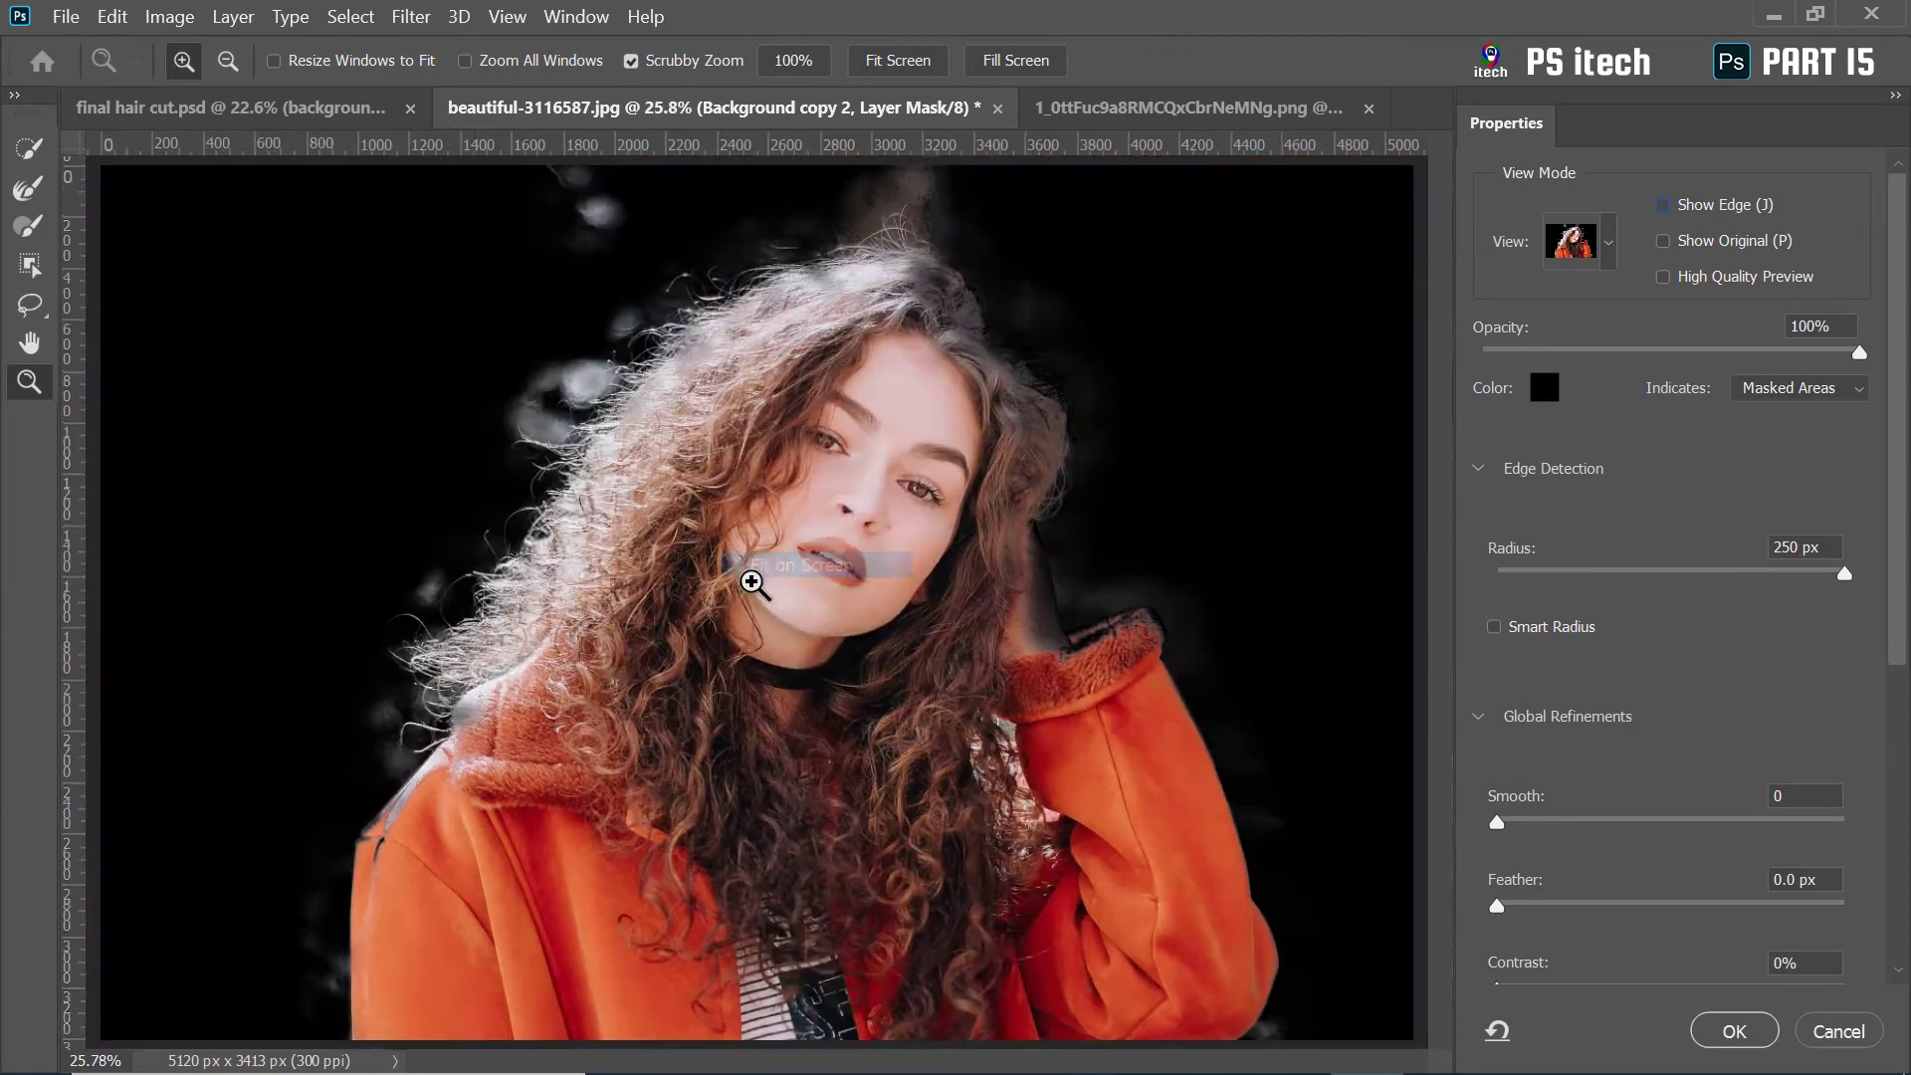
pyautogui.click(1049, 506)
pyautogui.click(1049, 506)
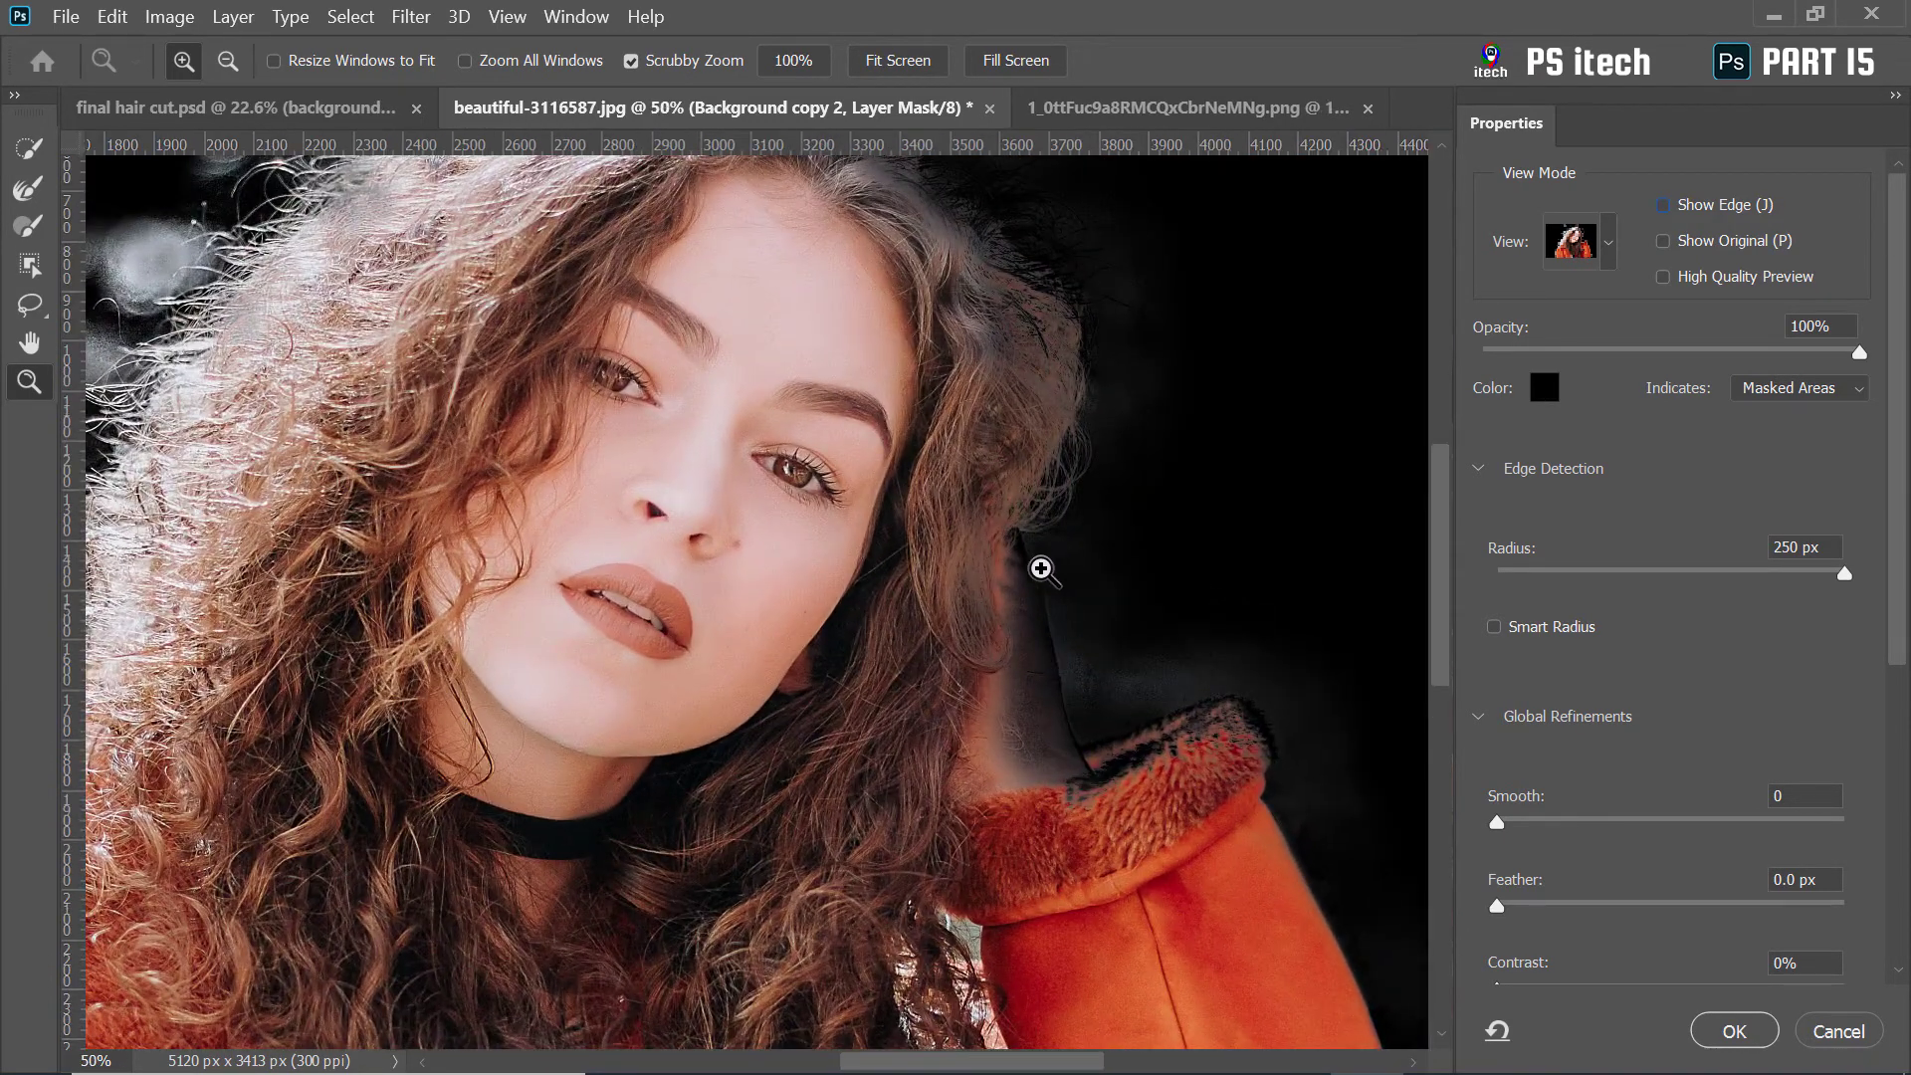
# Examine the raised wrist, fur cuff and nearby curls at 66.7% zoom for detail lost with the 250 px radius
pyautogui.click(1040, 657)
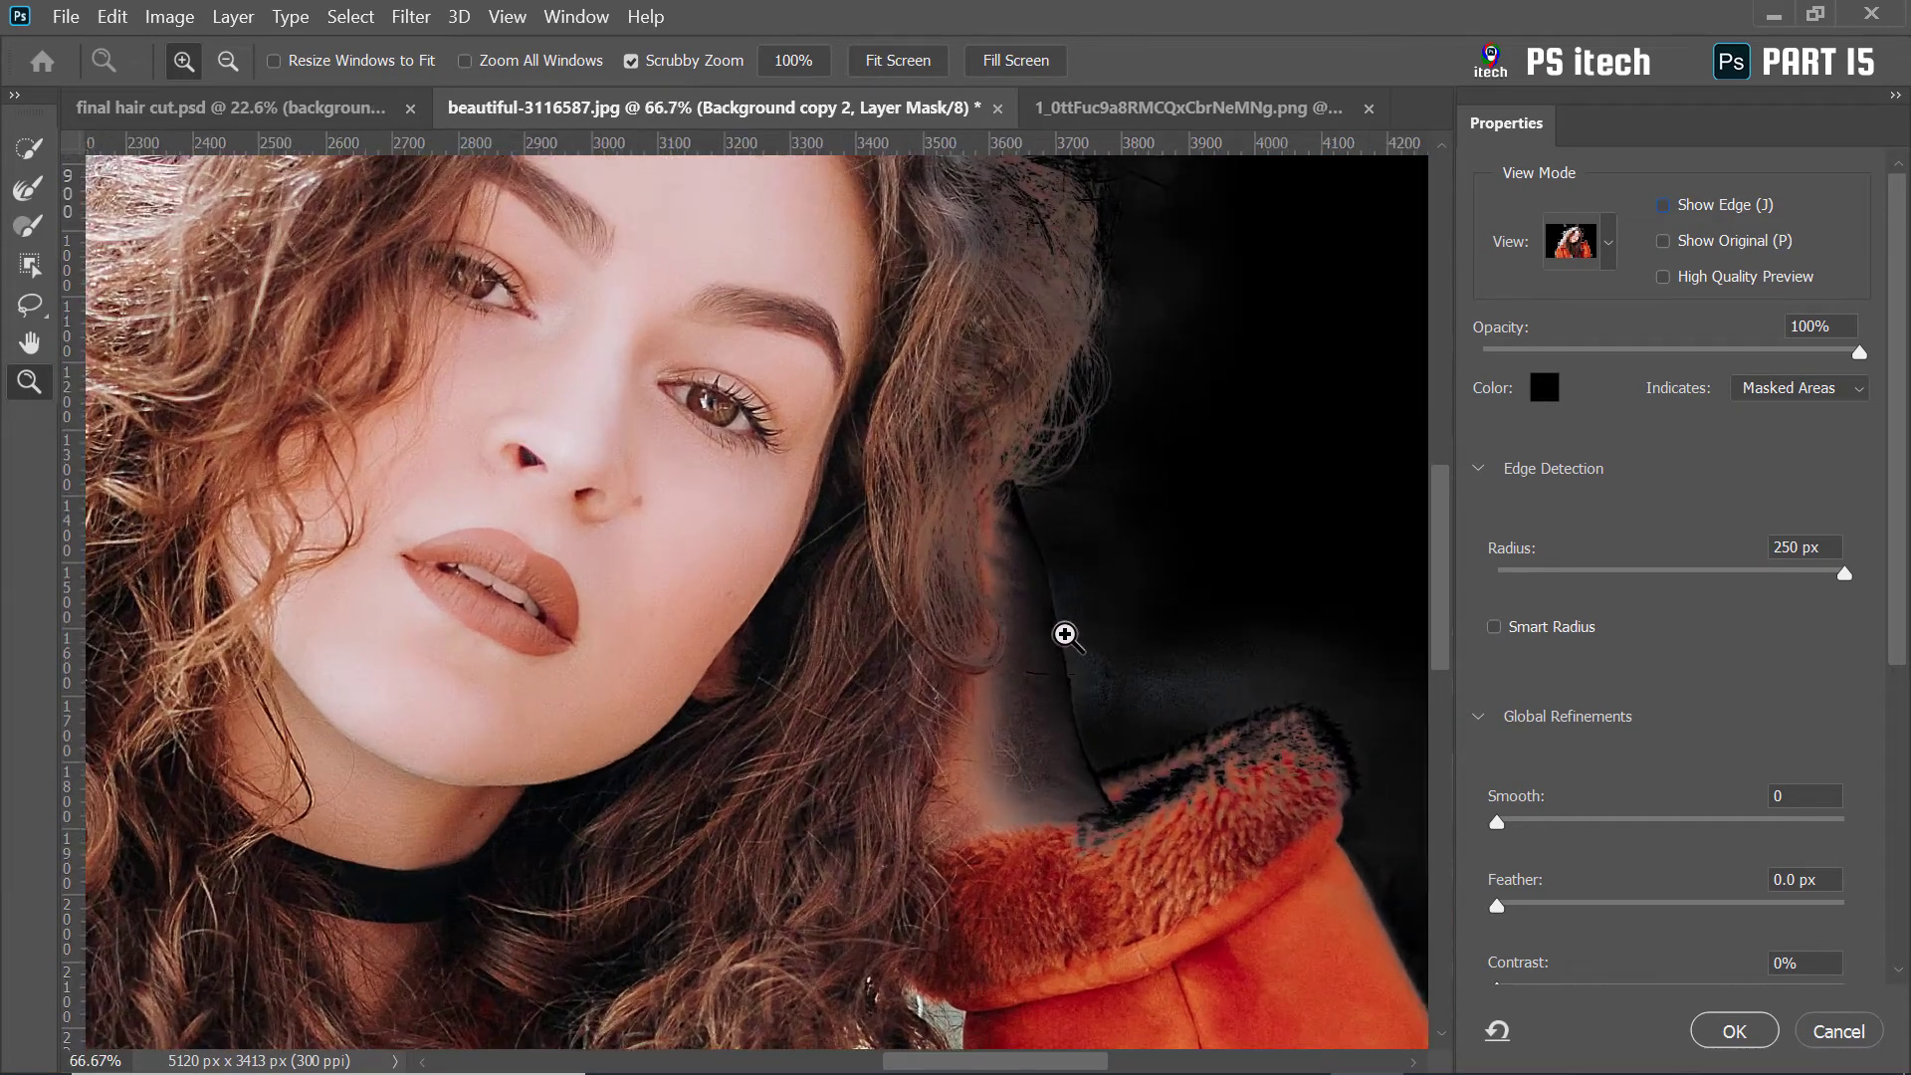
pyautogui.scroll(-1, 1002, 573)
pyautogui.scroll(-3, 1101, 673)
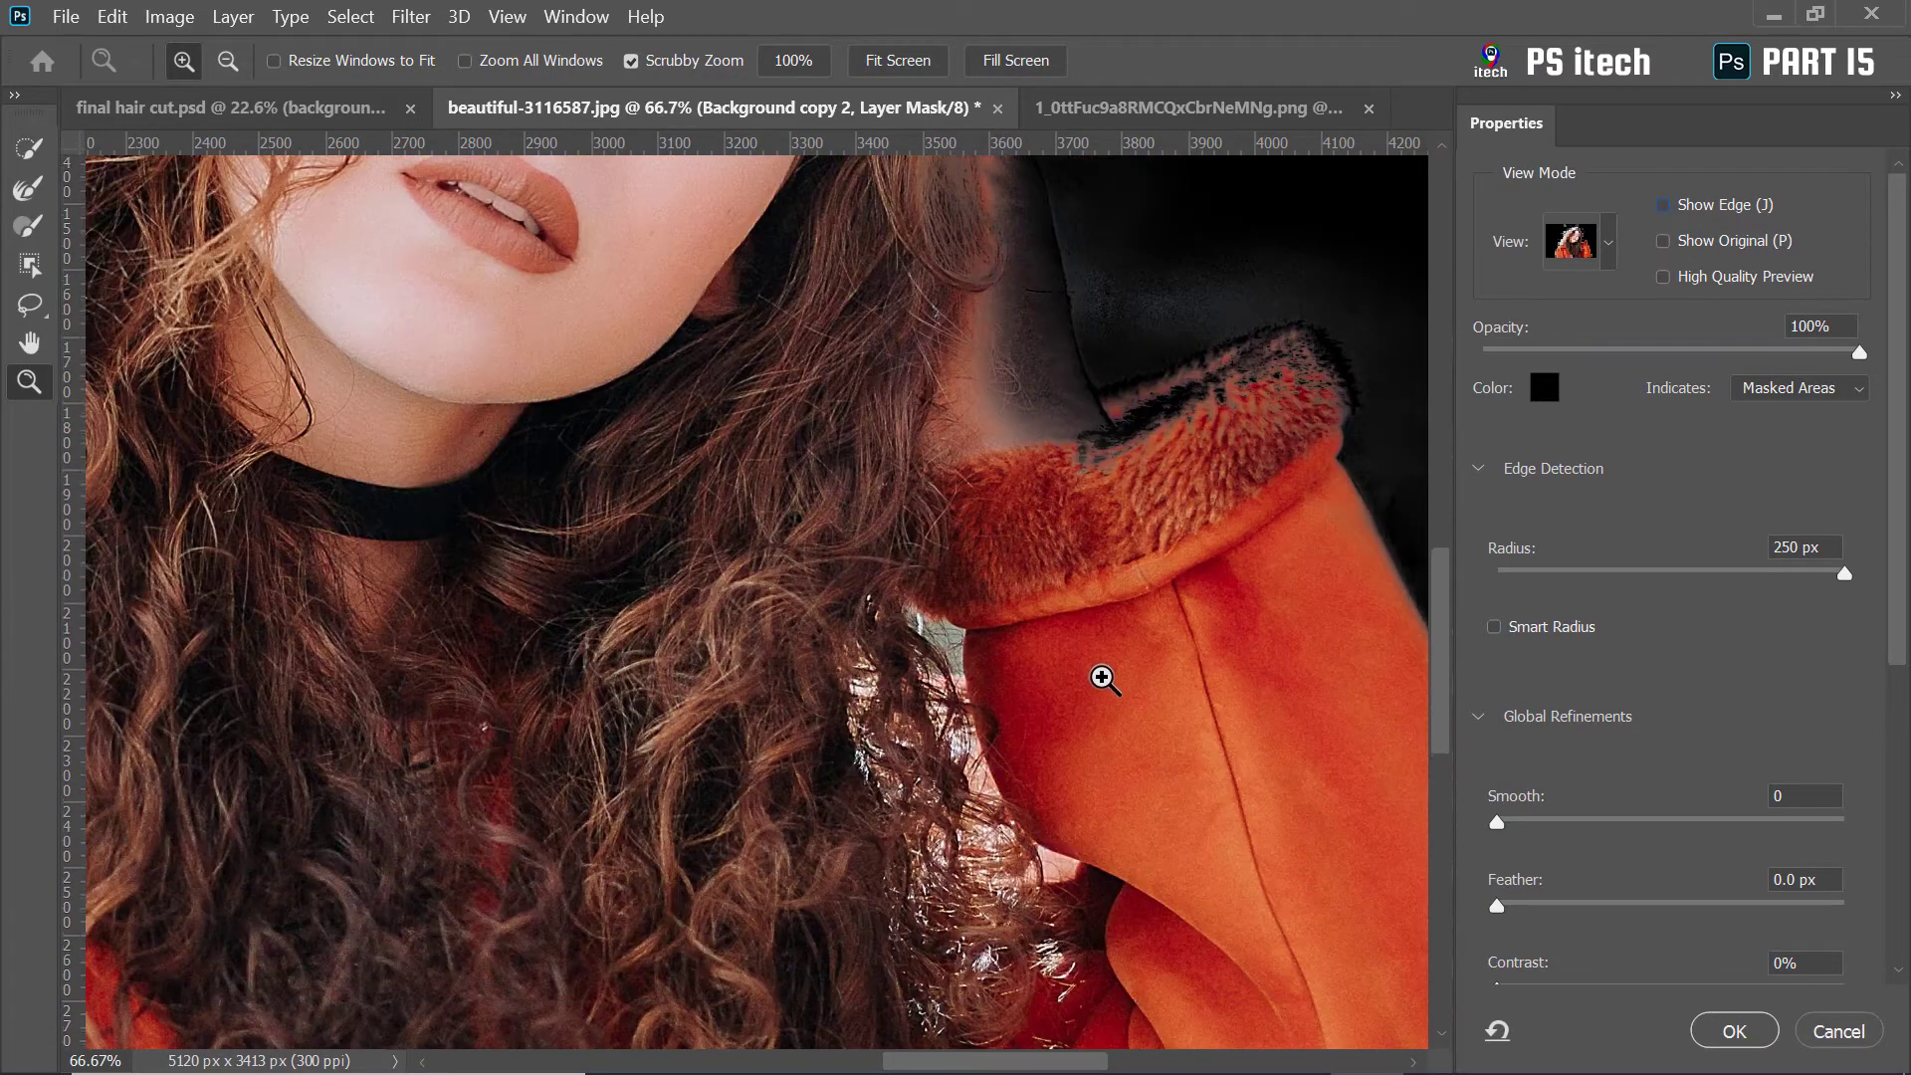
pyautogui.scroll(2, 1088, 661)
pyautogui.scroll(3, 995, 577)
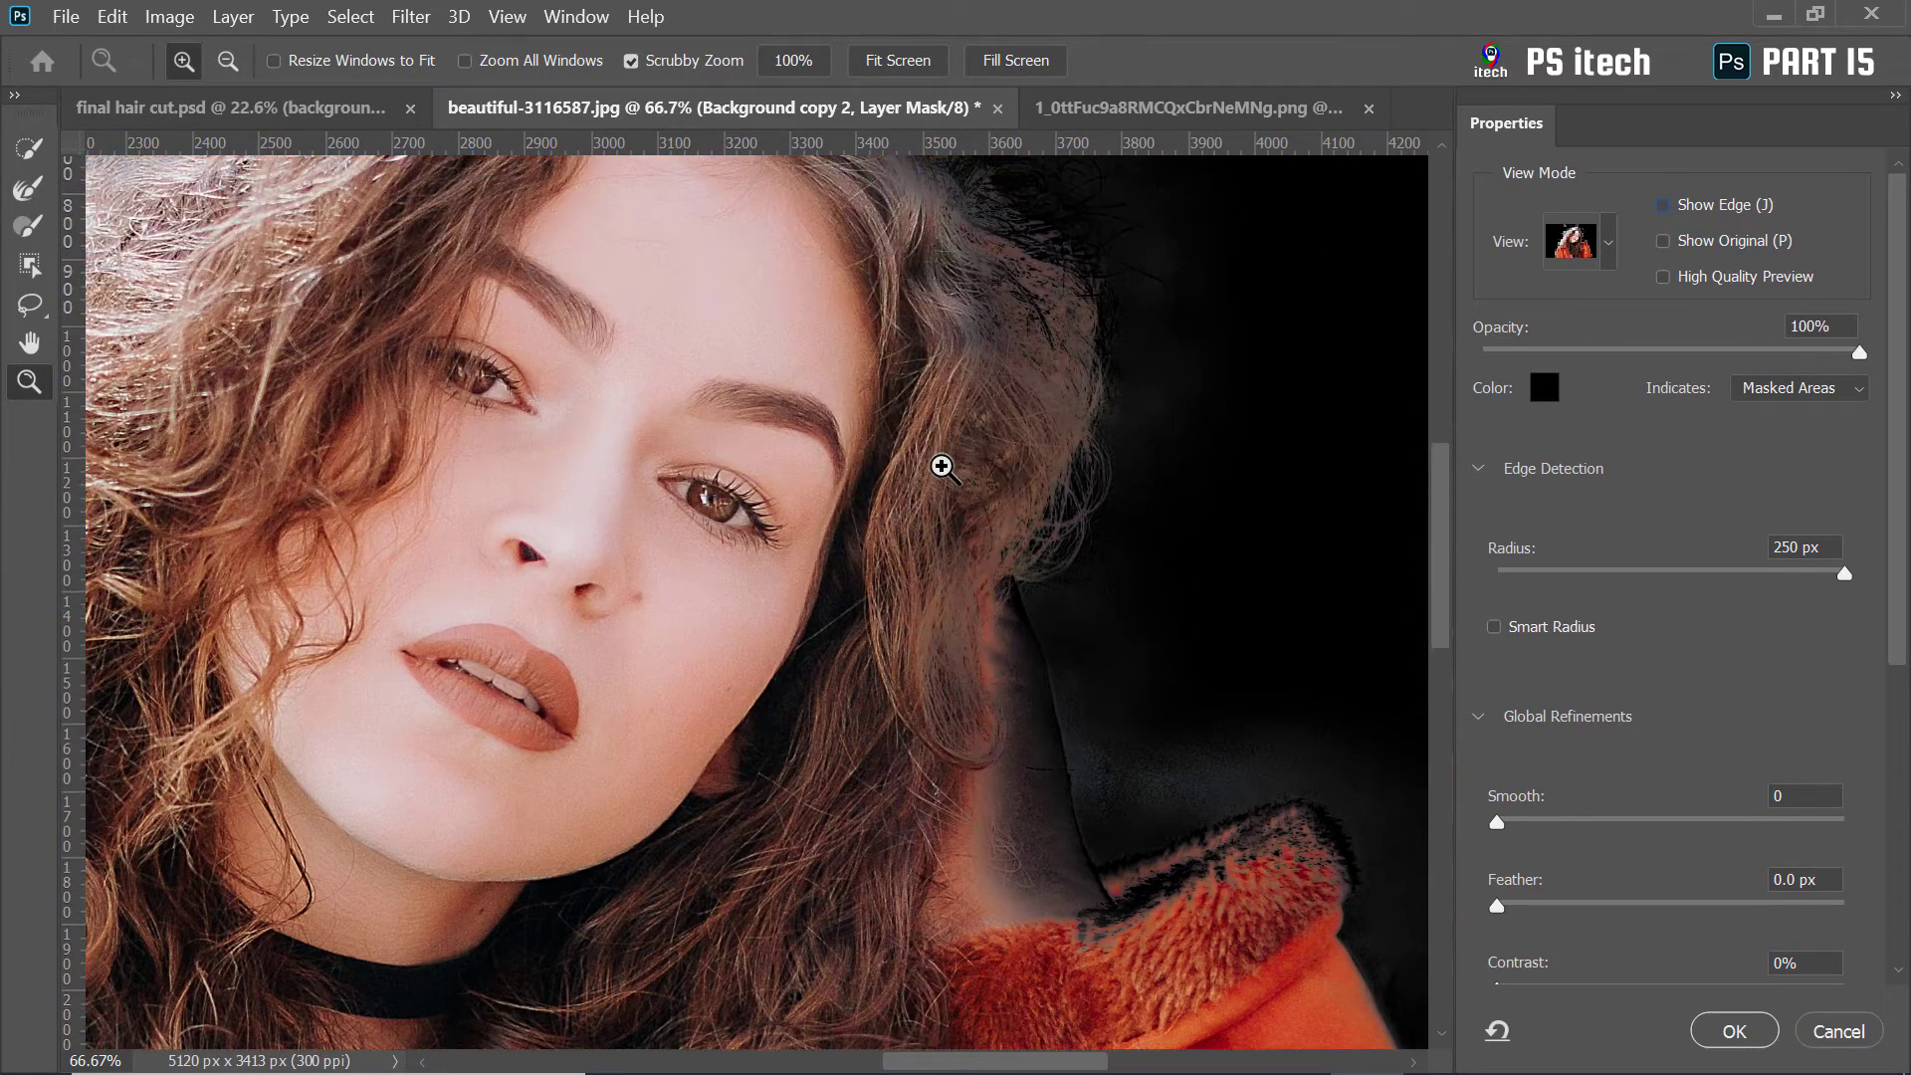
pyautogui.rightClick(951, 468)
pyautogui.click(996, 482)
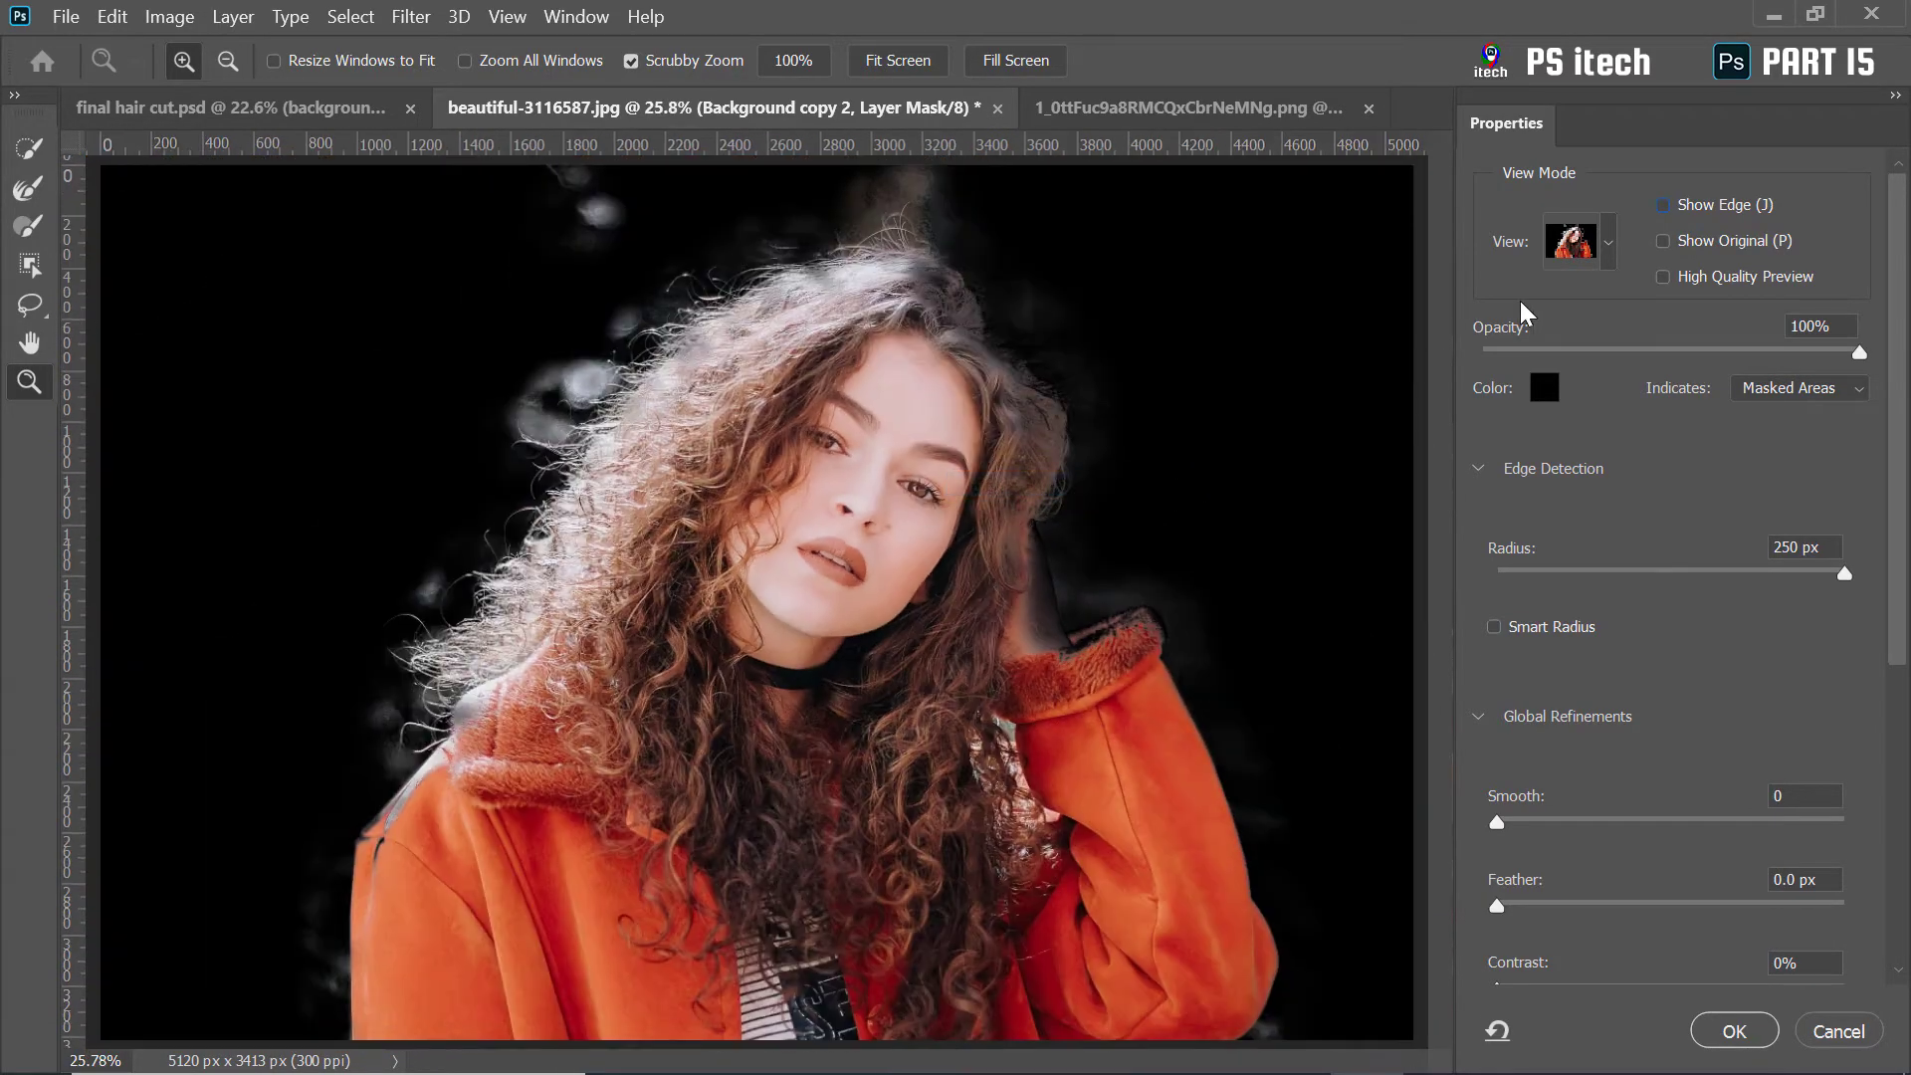
# Switch the preview to Black & White and examine the mask around the wrist, cuff and outer curls up close
pyautogui.click(1611, 233)
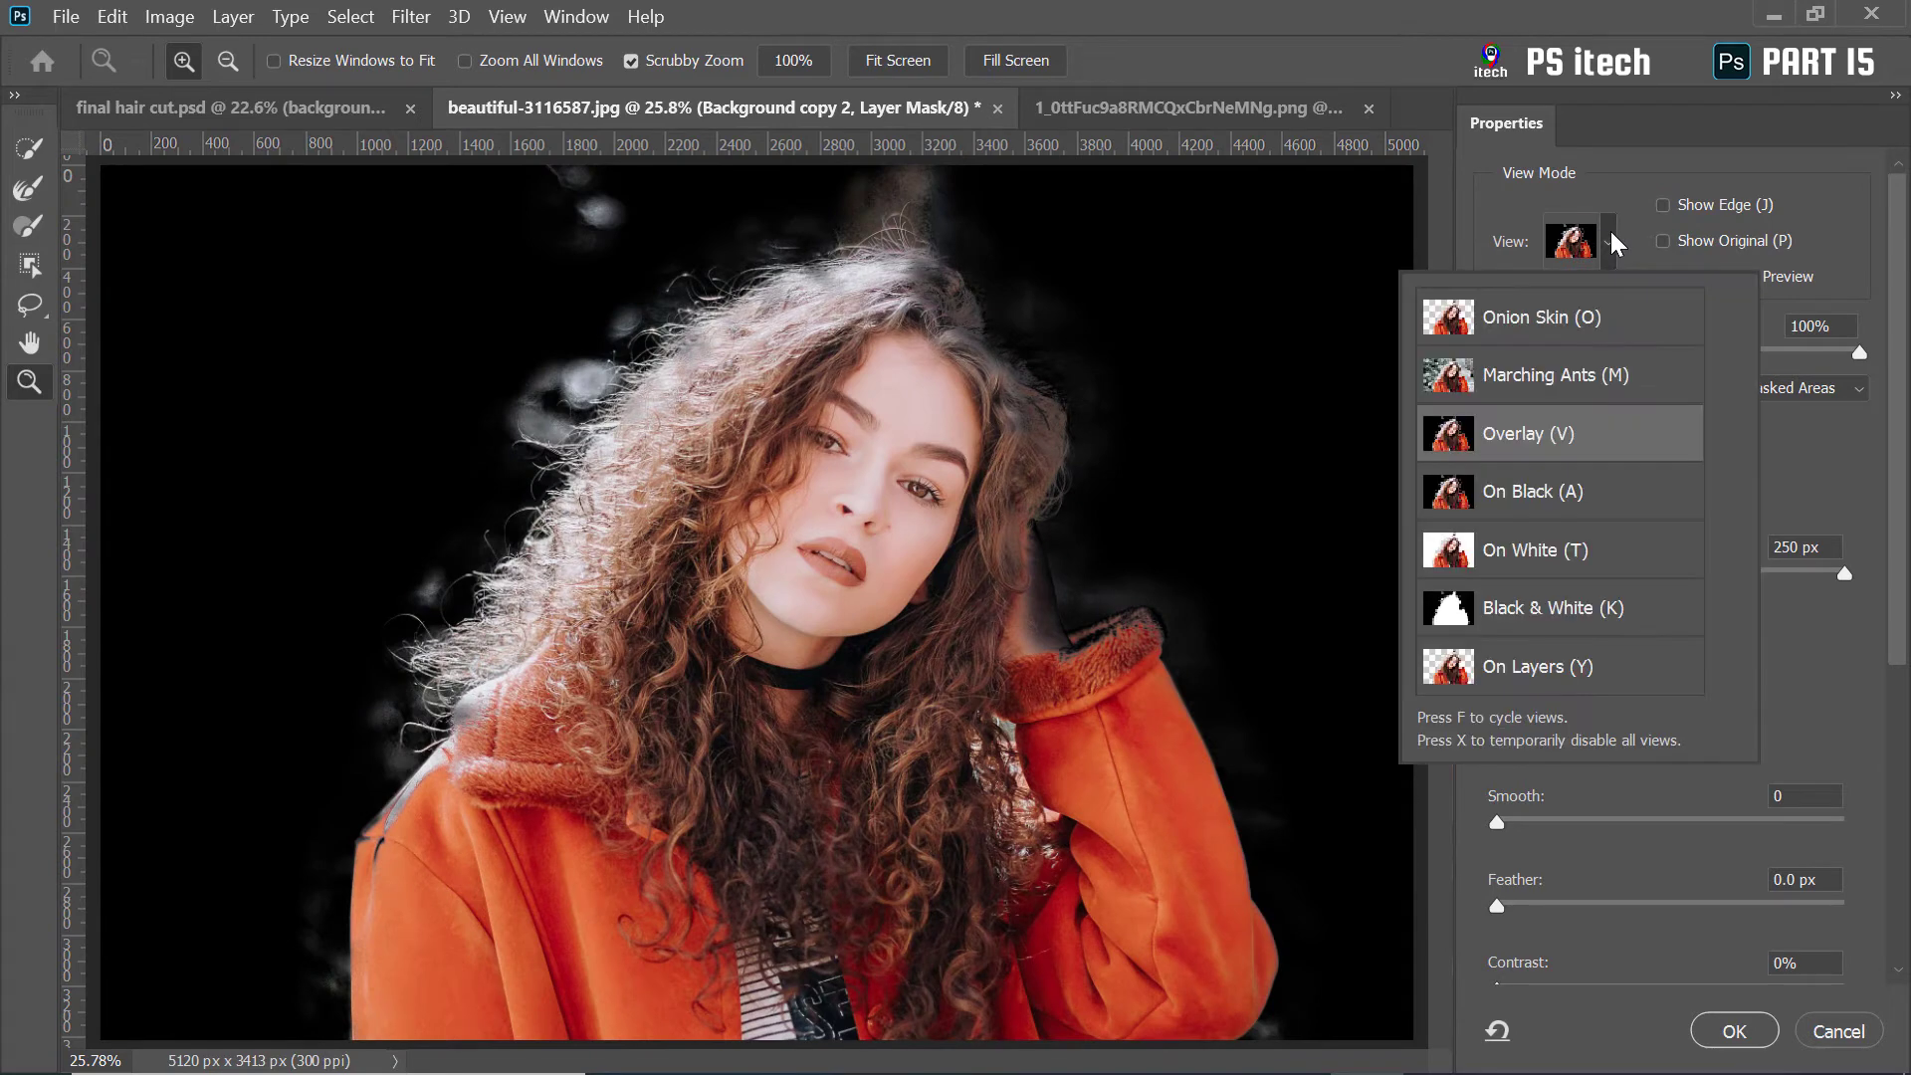
pyautogui.click(1558, 617)
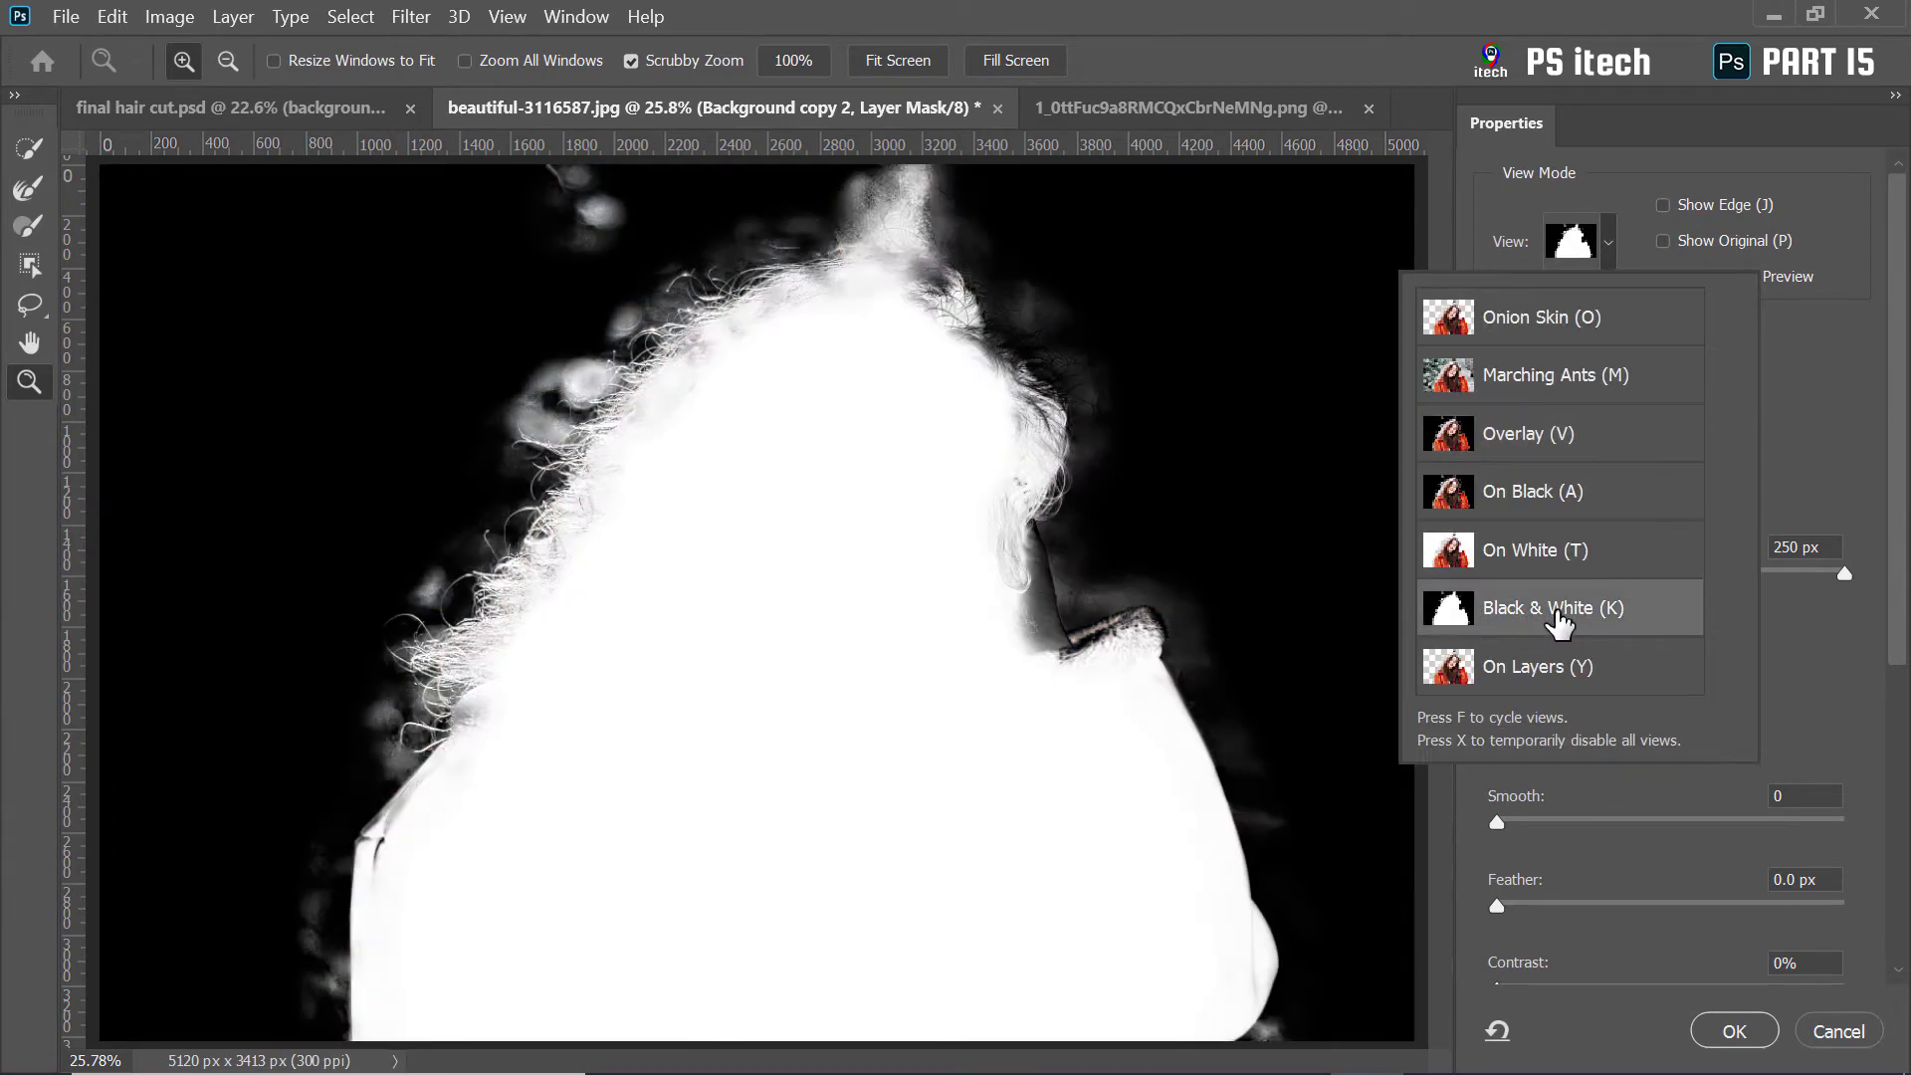
pyautogui.click(1839, 494)
pyautogui.click(910, 477)
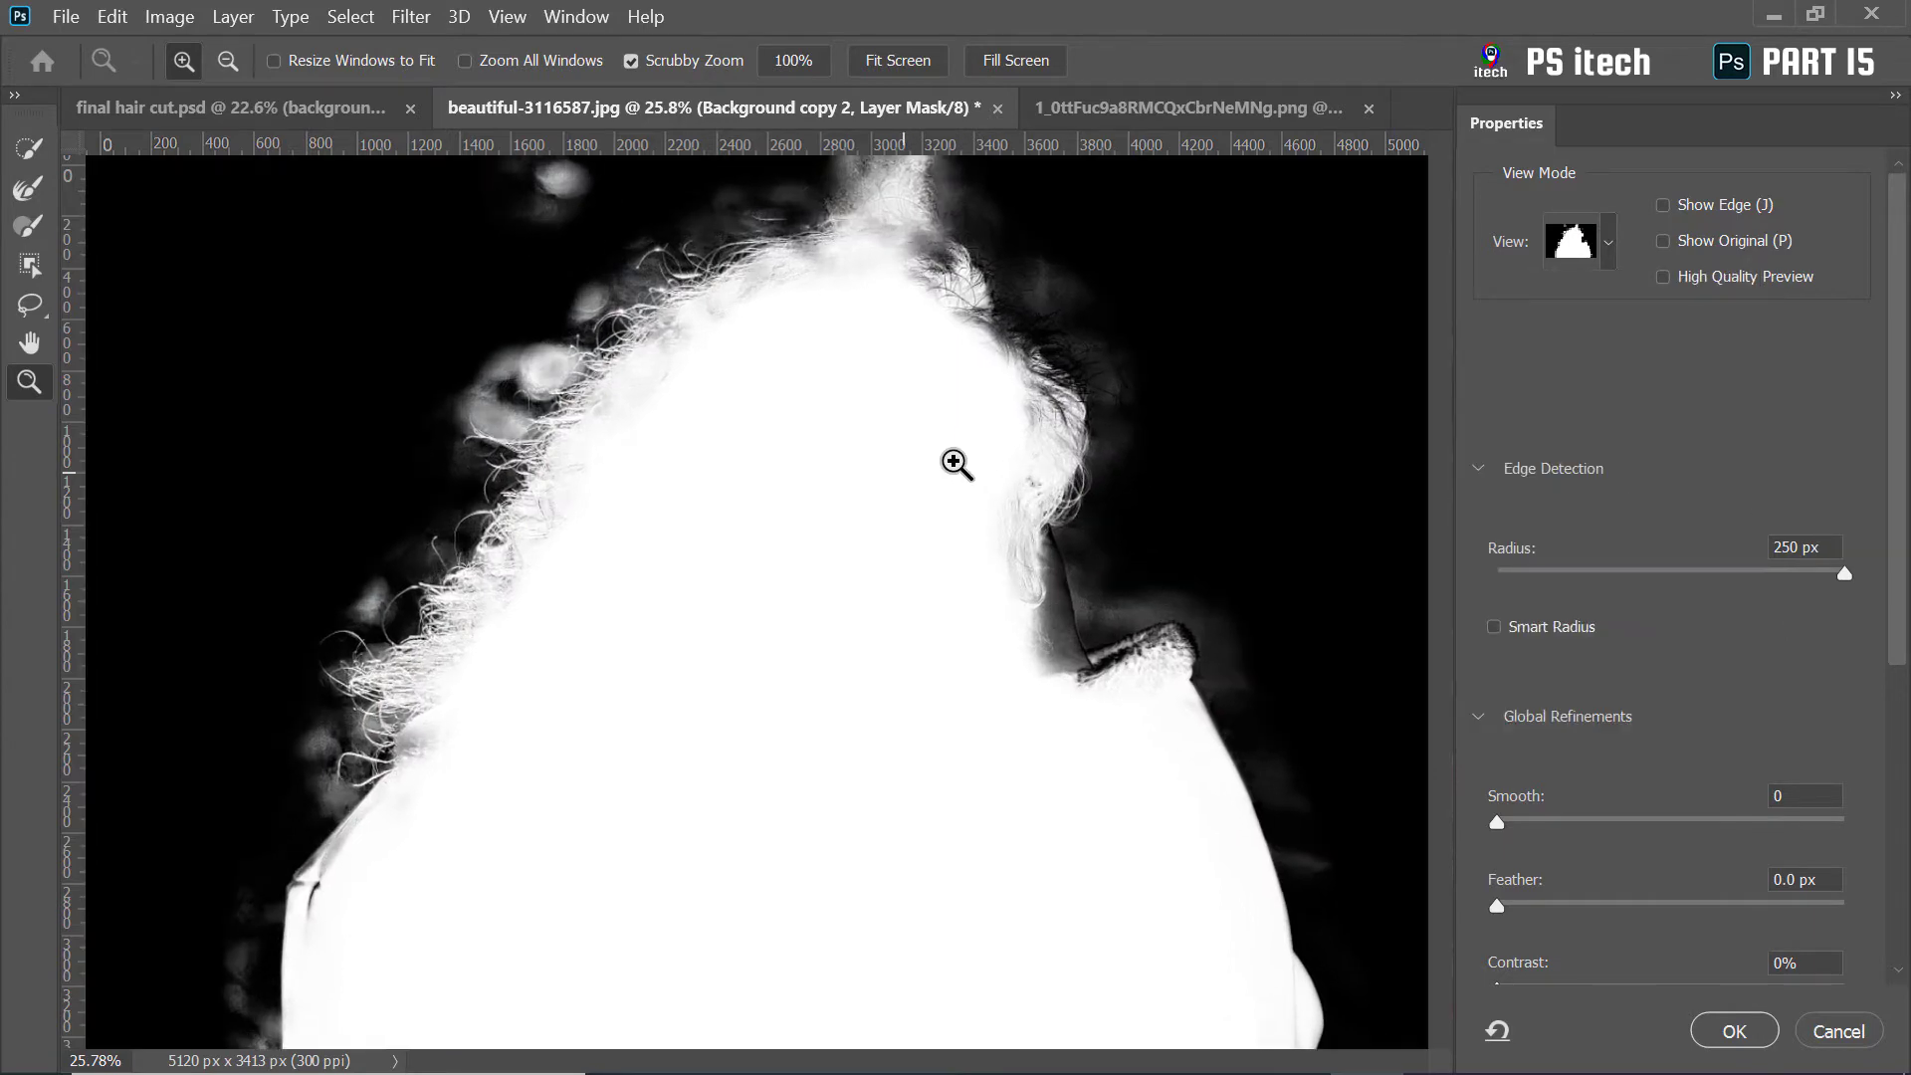
pyautogui.click(1085, 422)
pyautogui.click(1080, 737)
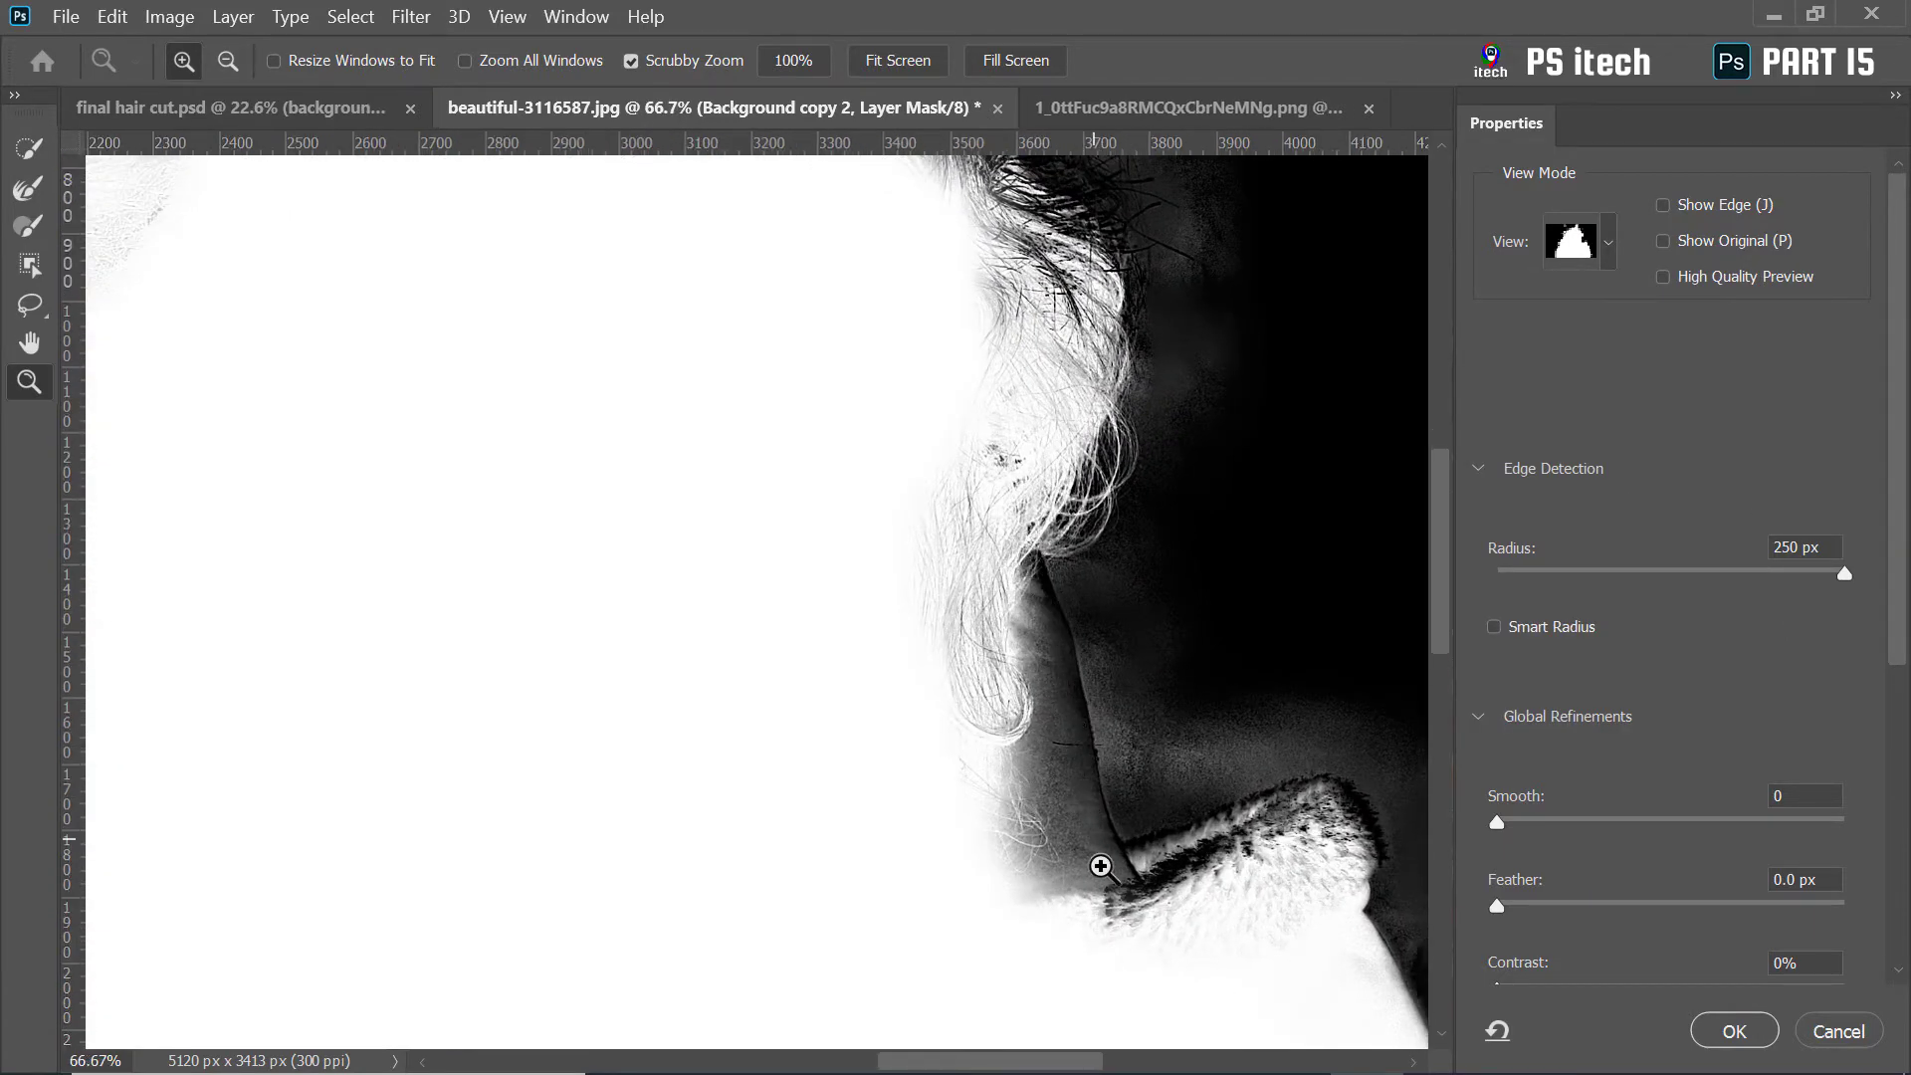
pyautogui.scroll(6, 896, 354)
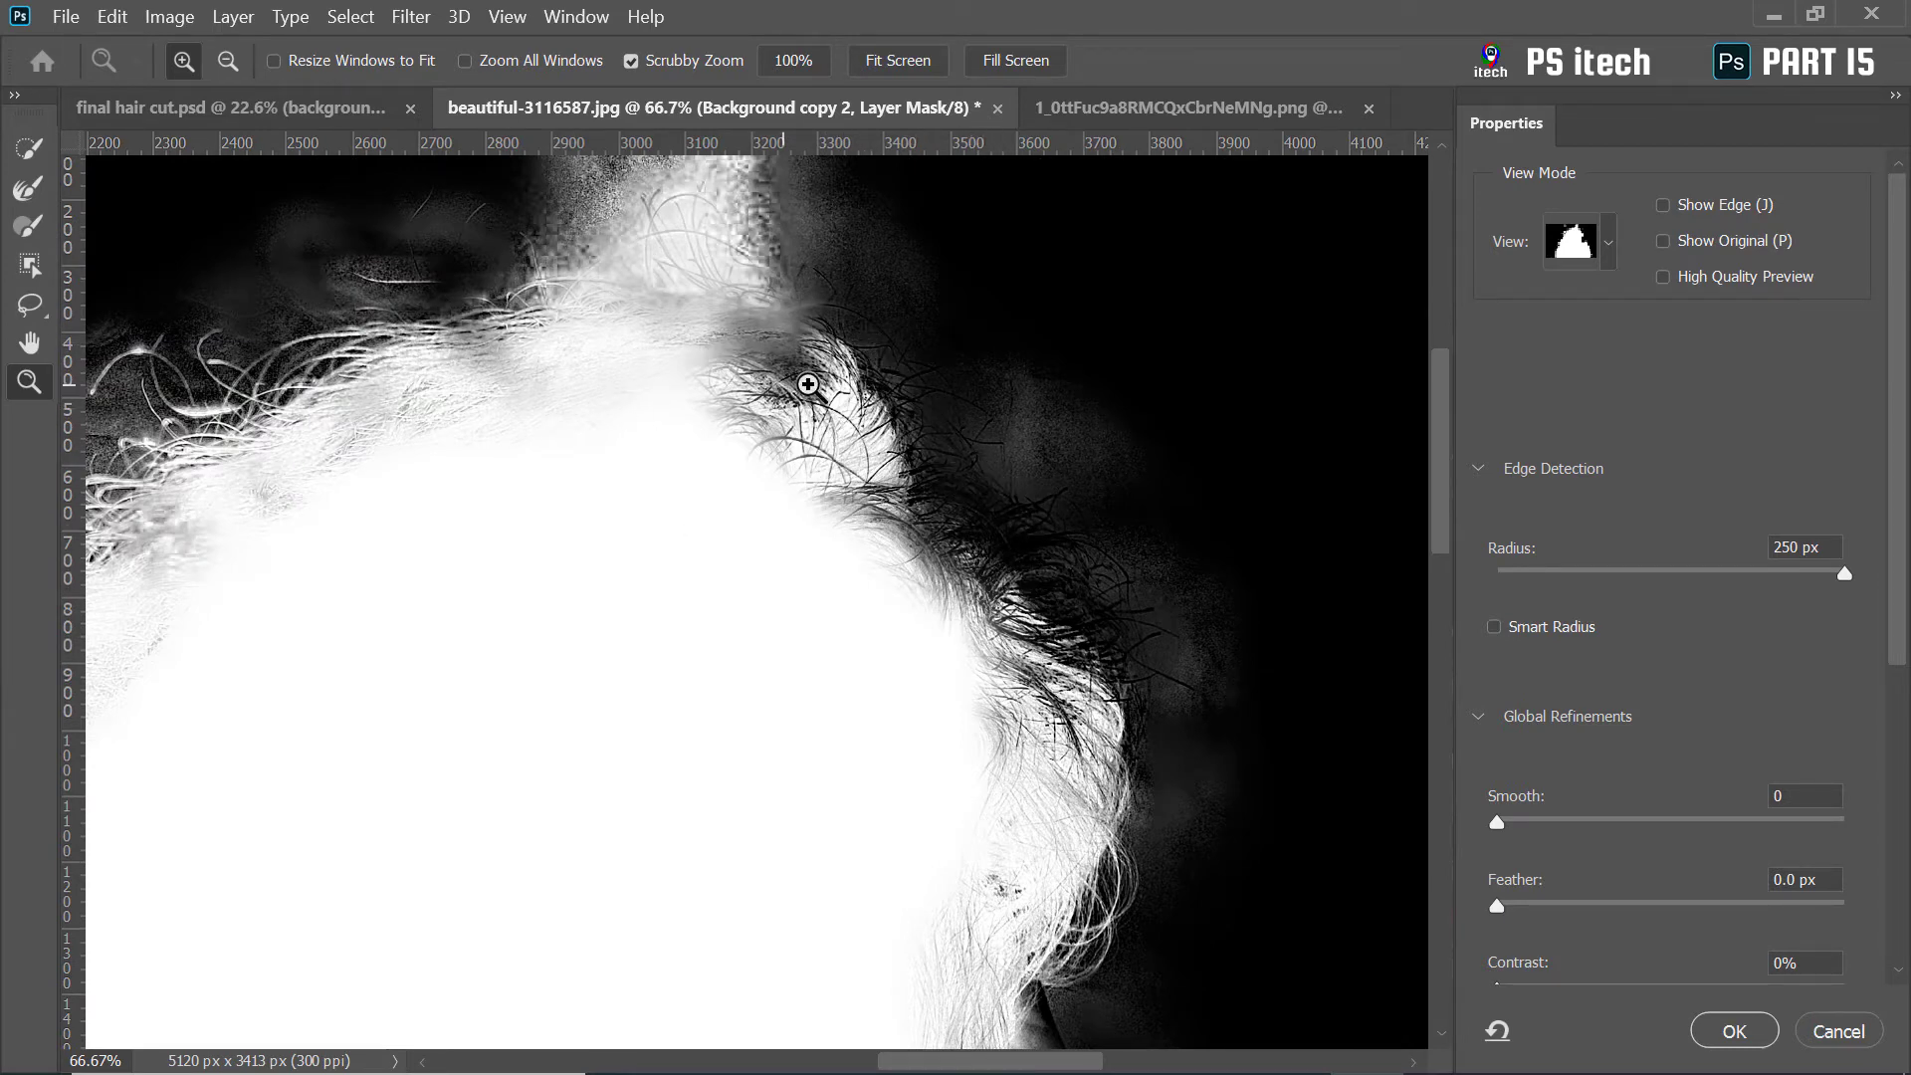
pyautogui.moveTo(502, 388); pyautogui.dragTo(981, 264)
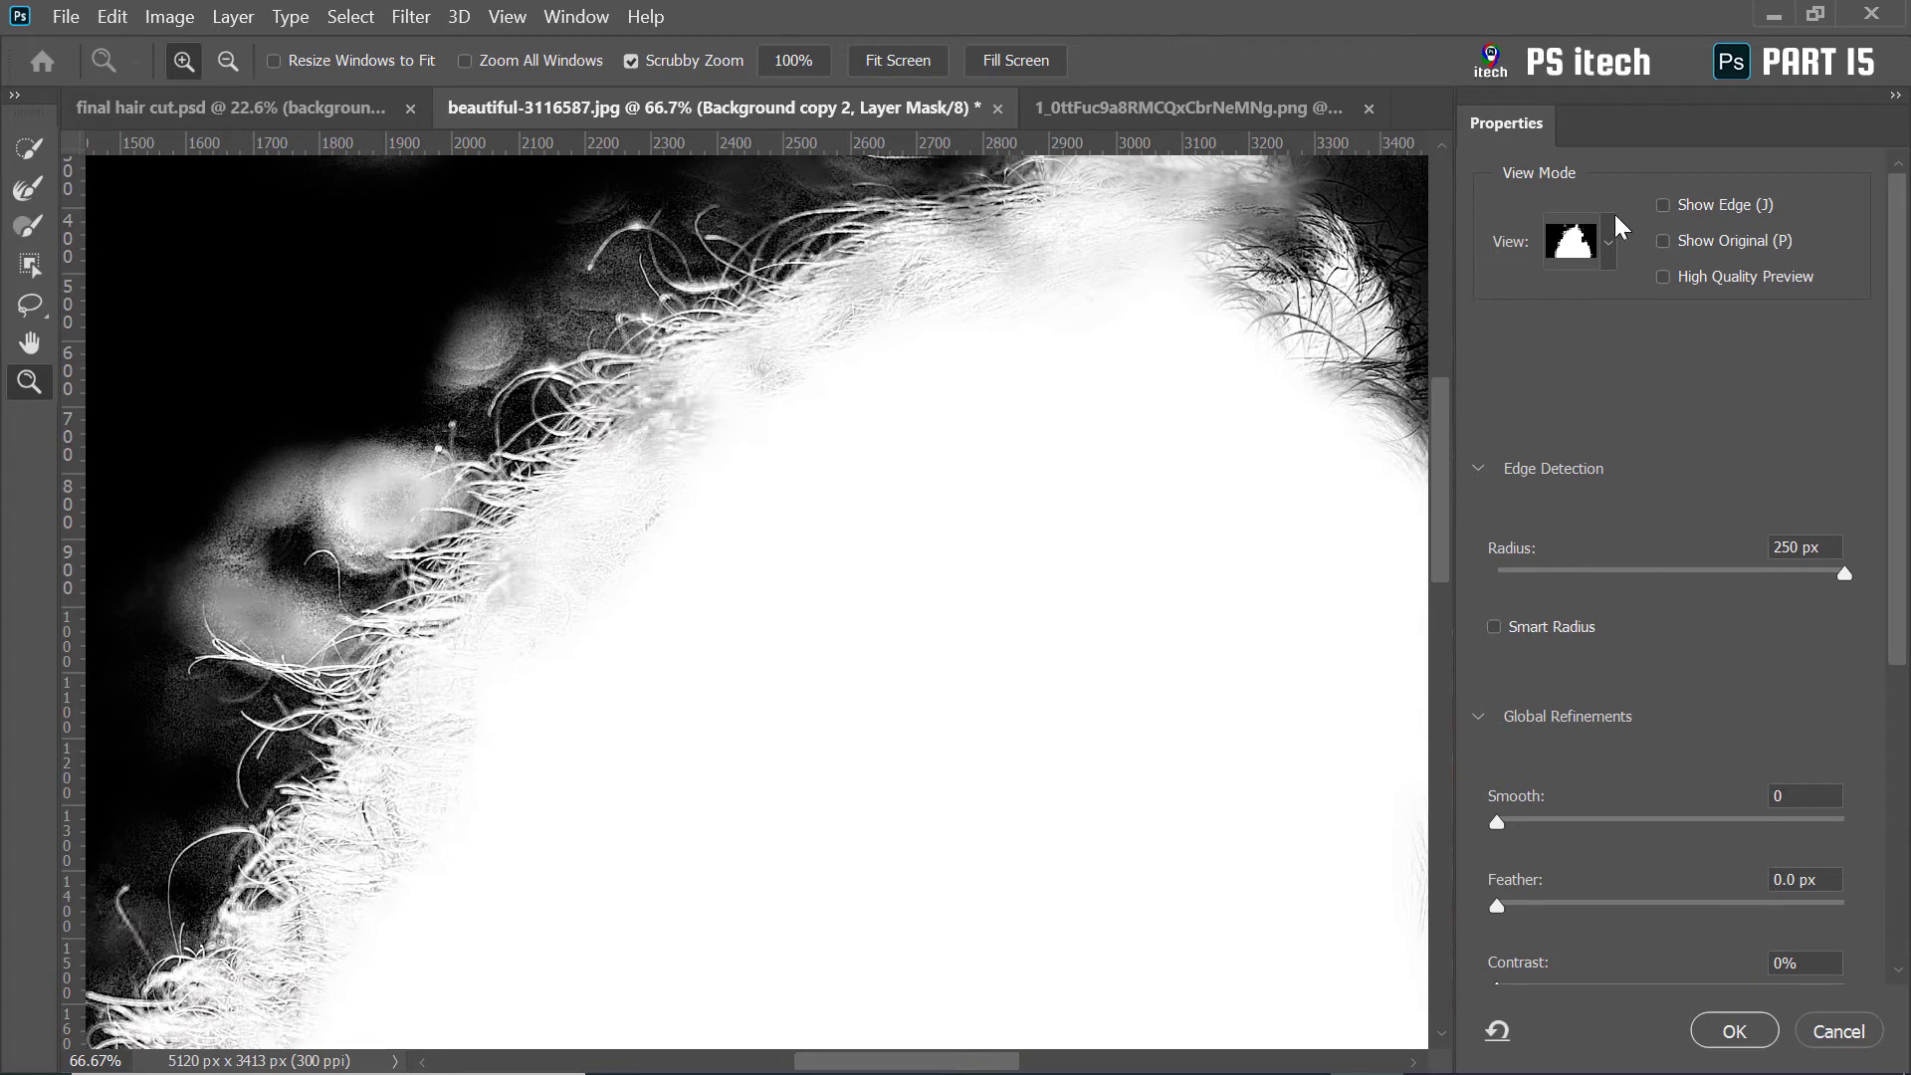
# Return the preview to Overlay and set the edge detection radius to 0 px, with the whole image in view
pyautogui.click(1609, 231)
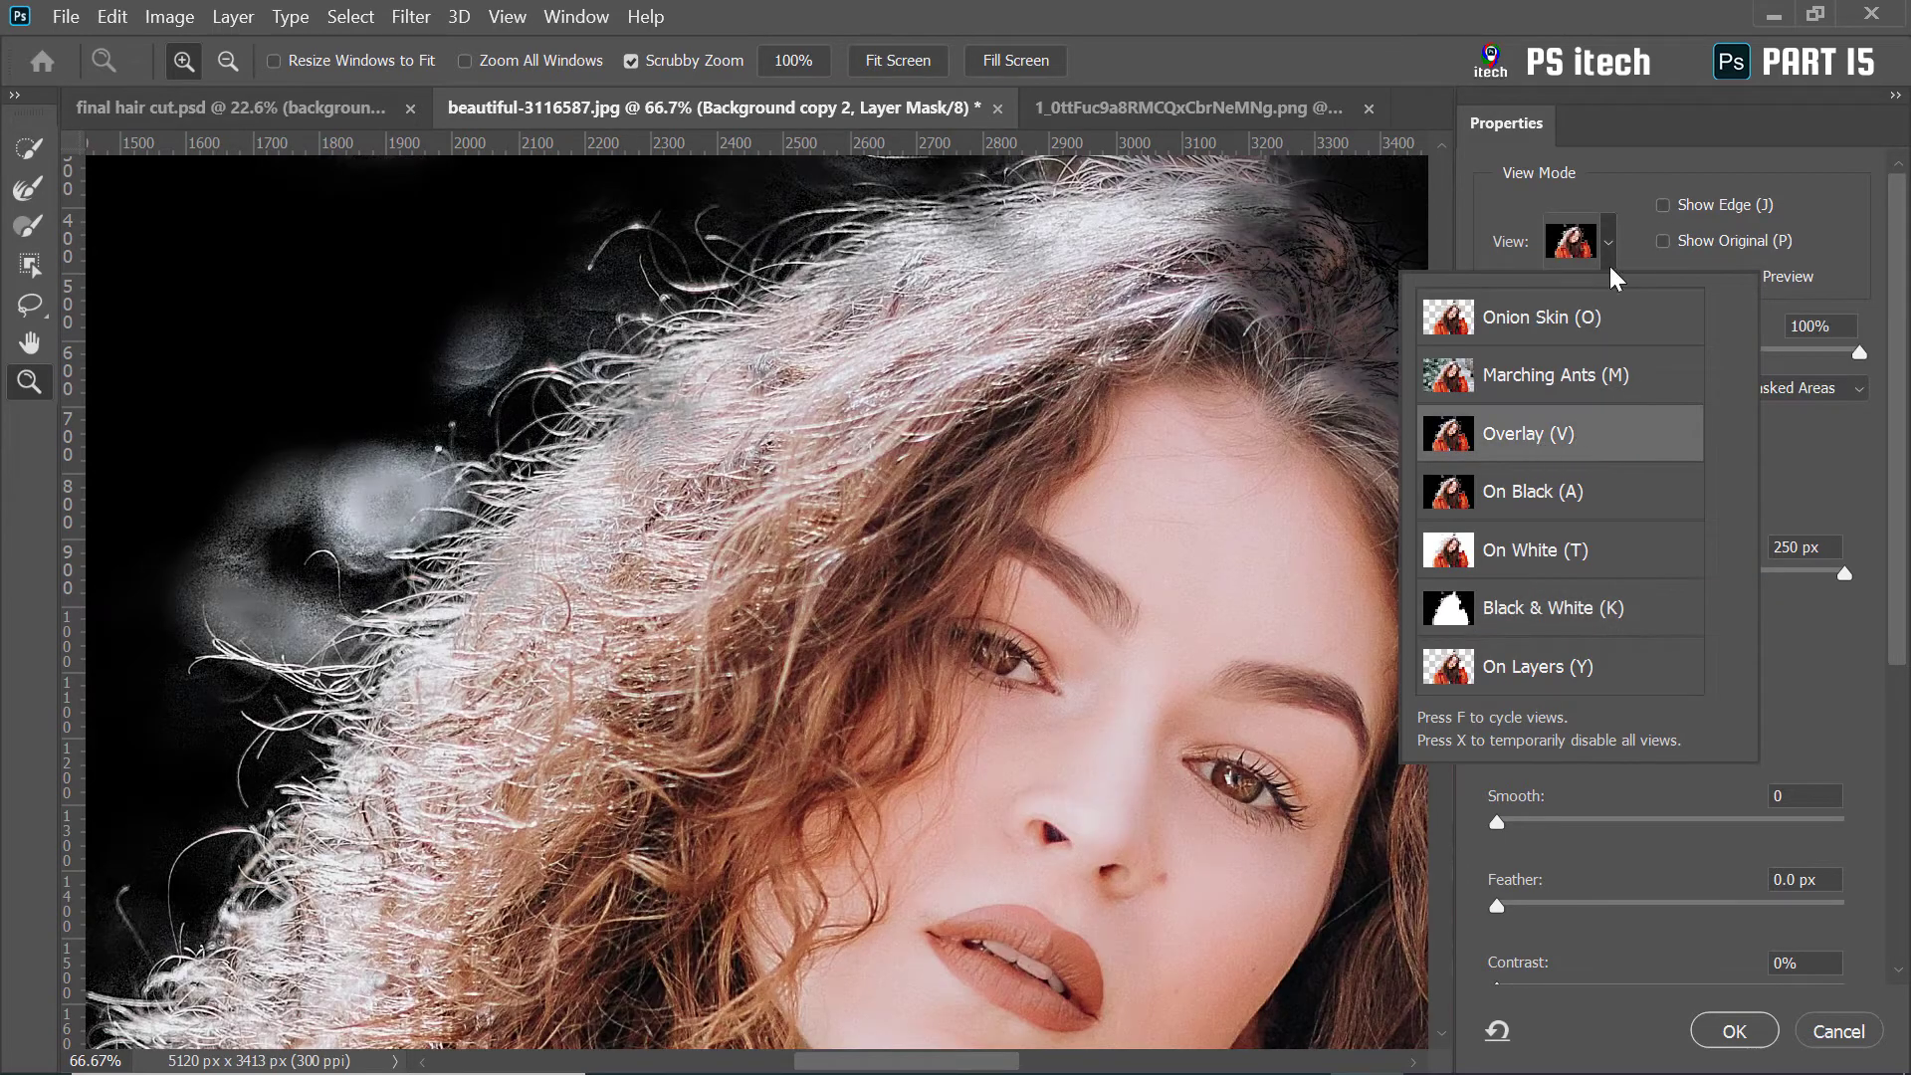
pyautogui.click(1619, 147)
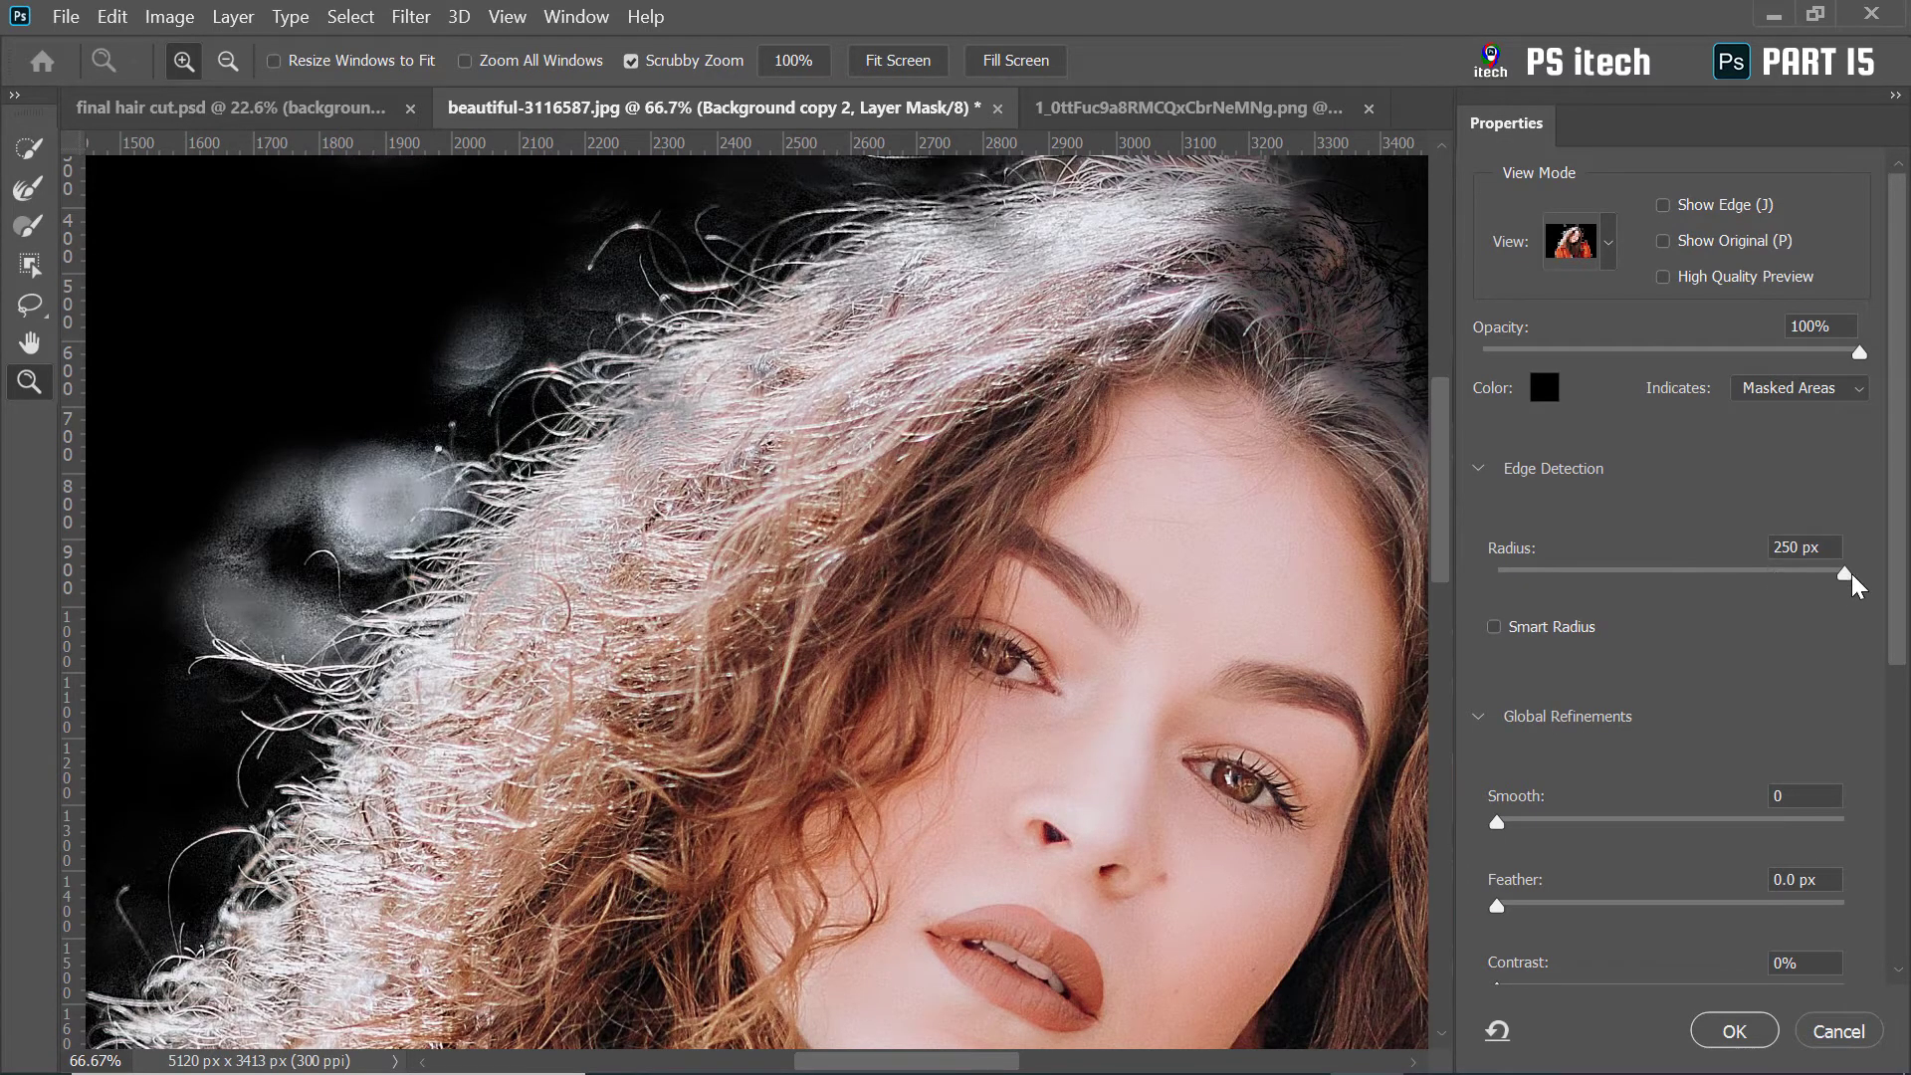
pyautogui.moveTo(1846, 574); pyautogui.dragTo(1414, 592)
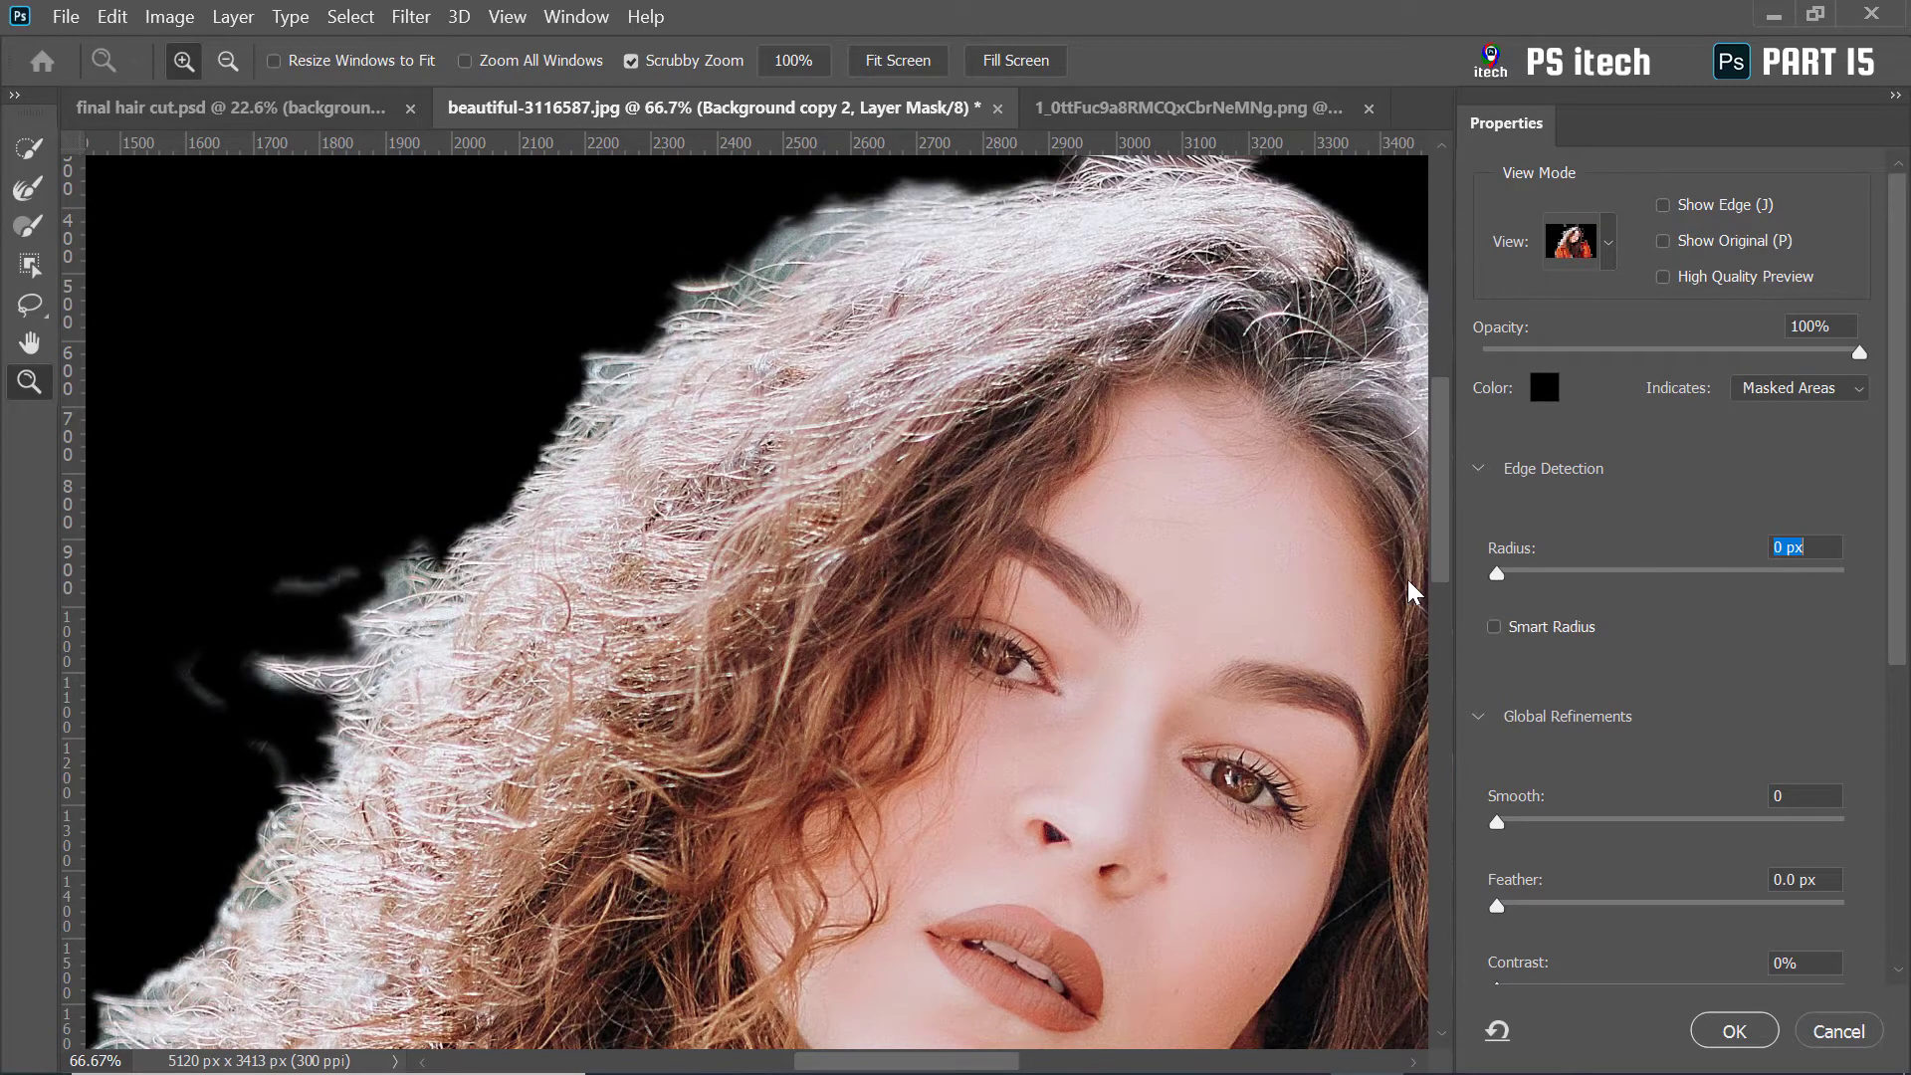
pyautogui.rightClick(721, 540)
pyautogui.click(797, 554)
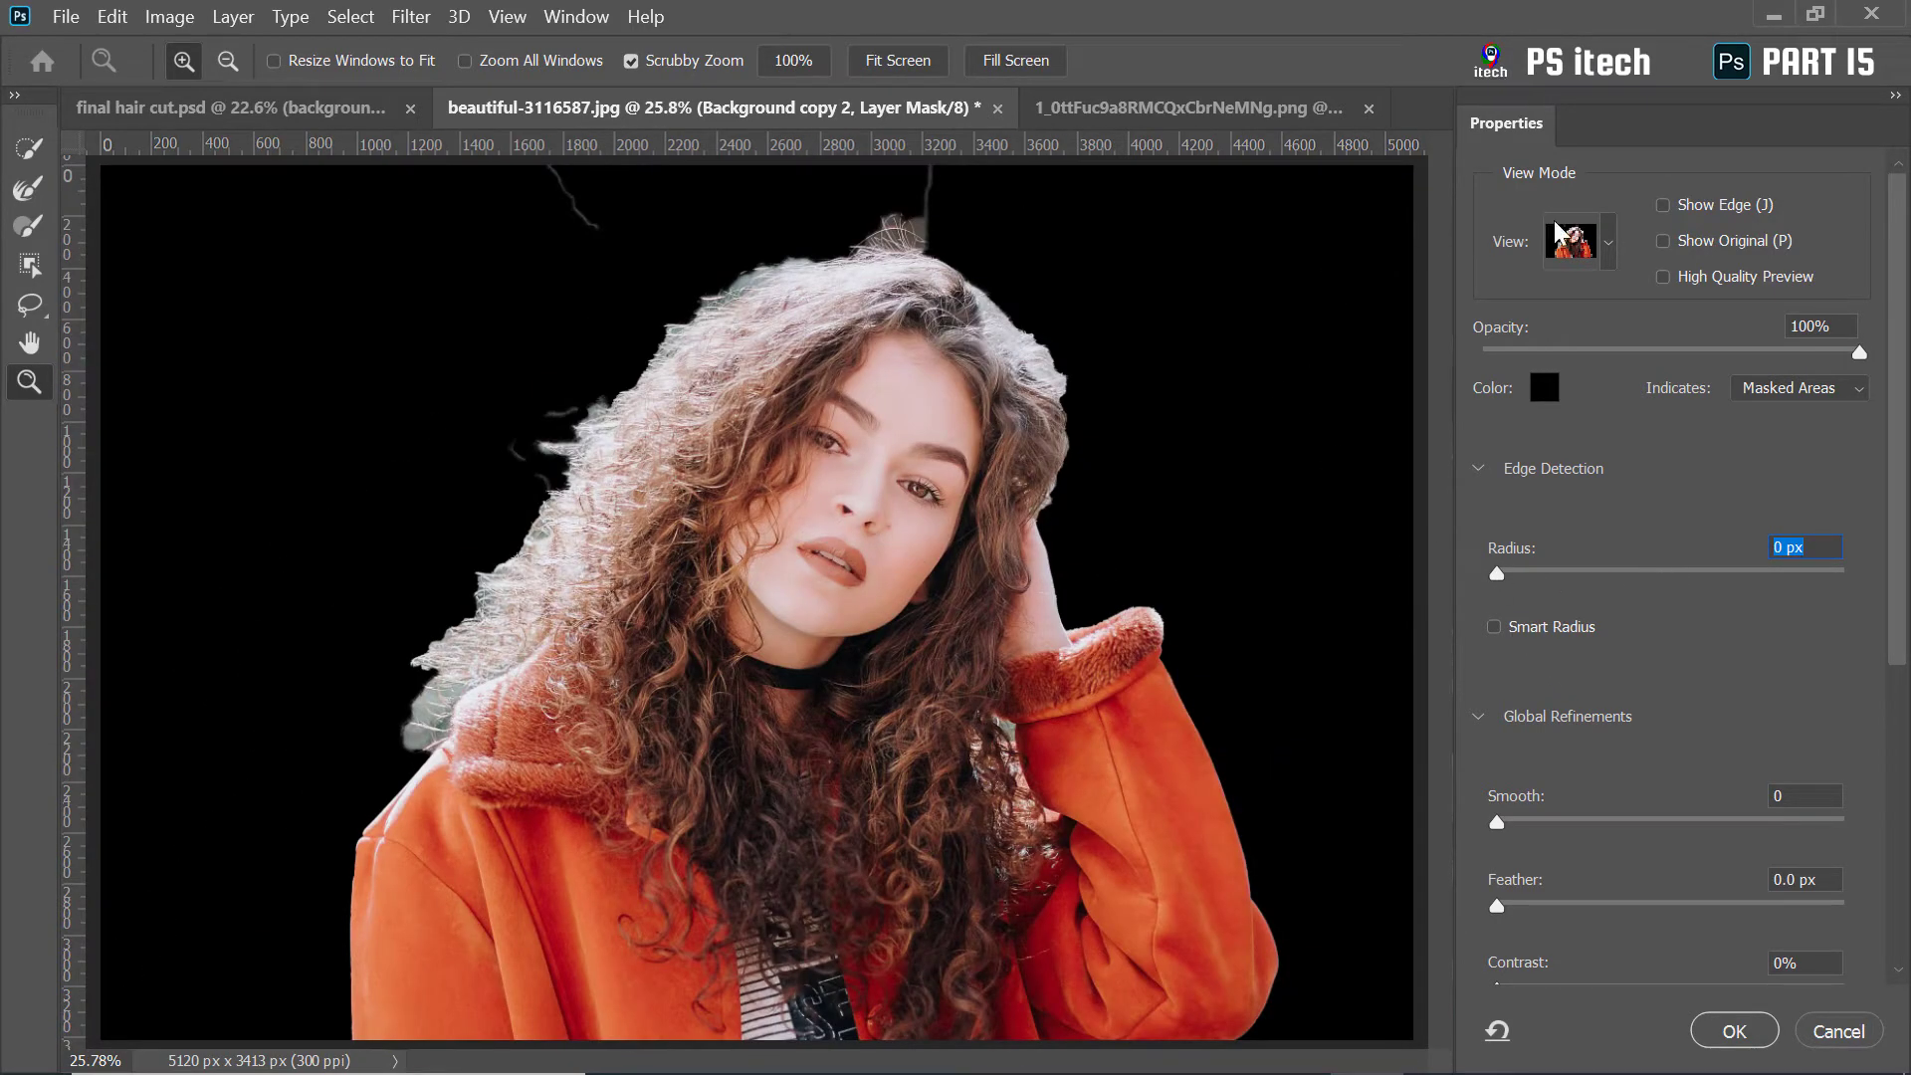
# Show the mask in Black & White and set the edge detection radius to 99 px
pyautogui.click(1609, 242)
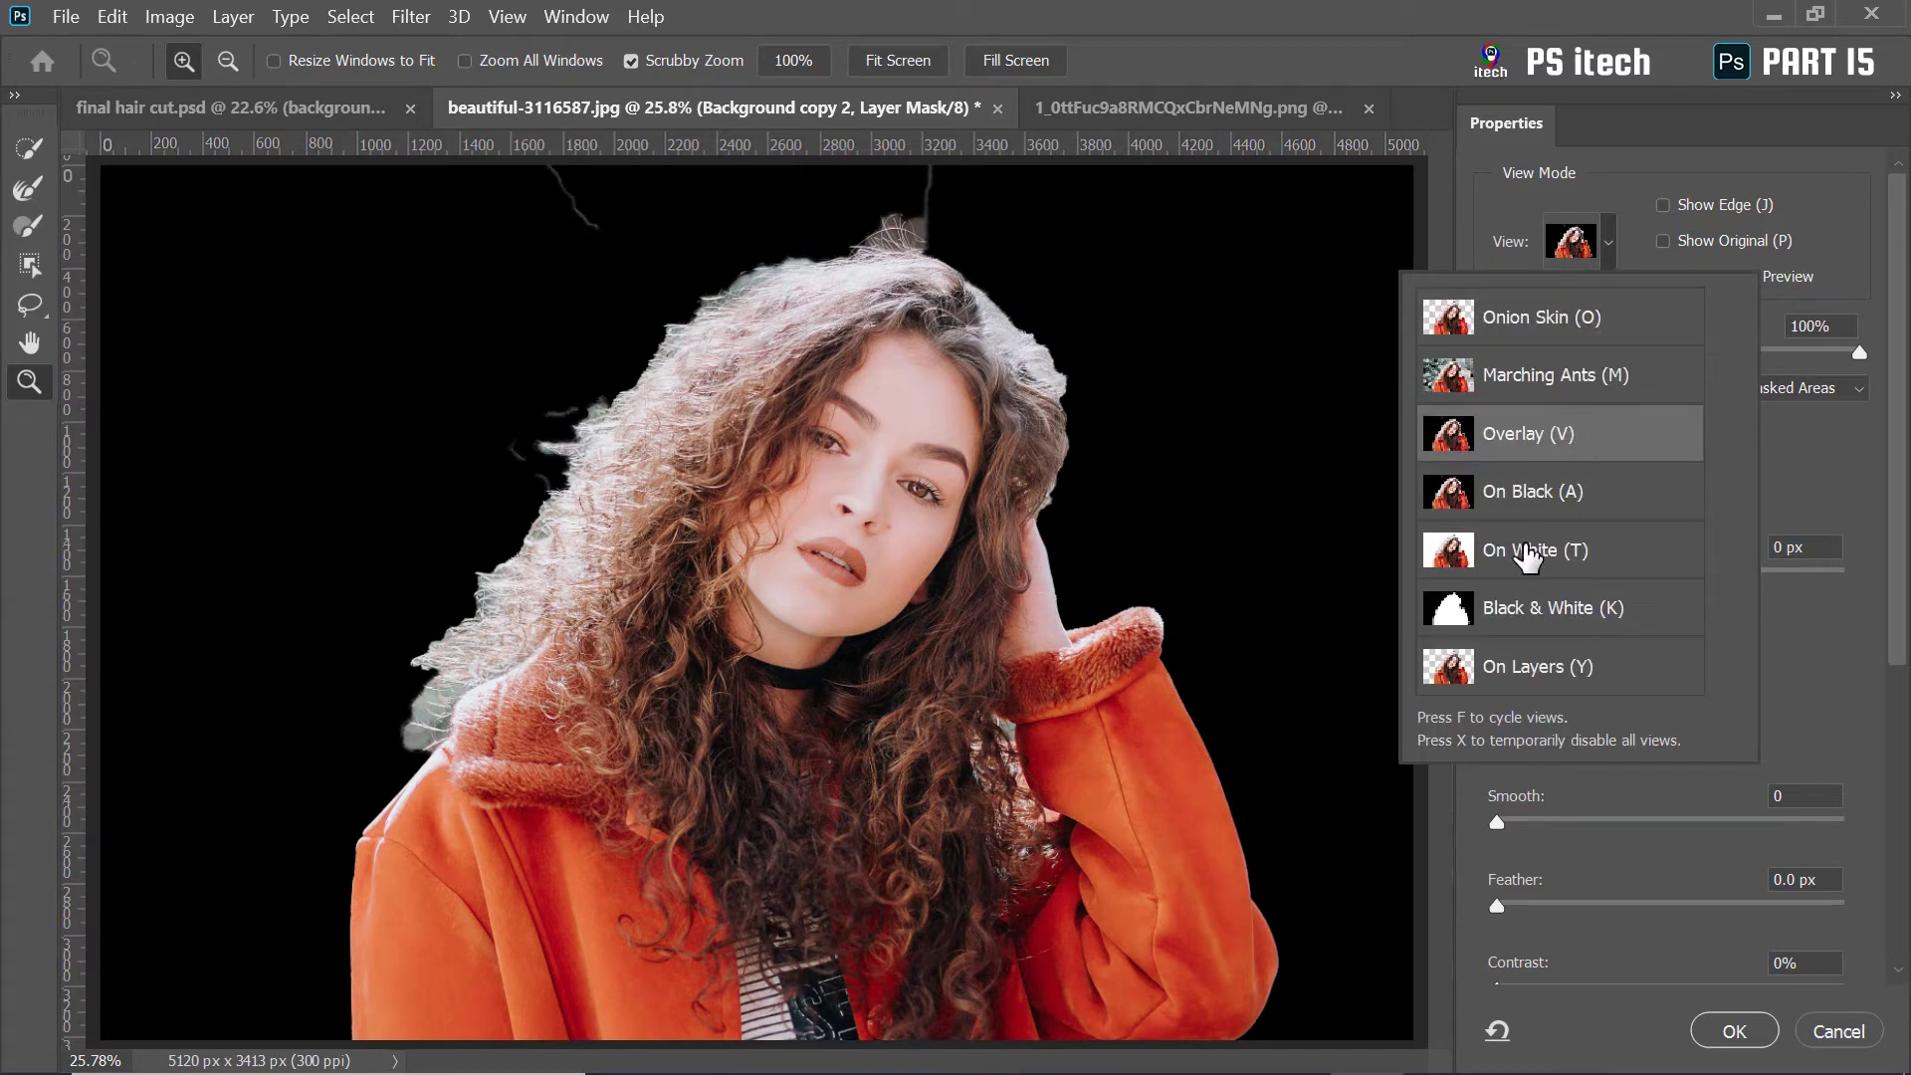
pyautogui.click(1618, 617)
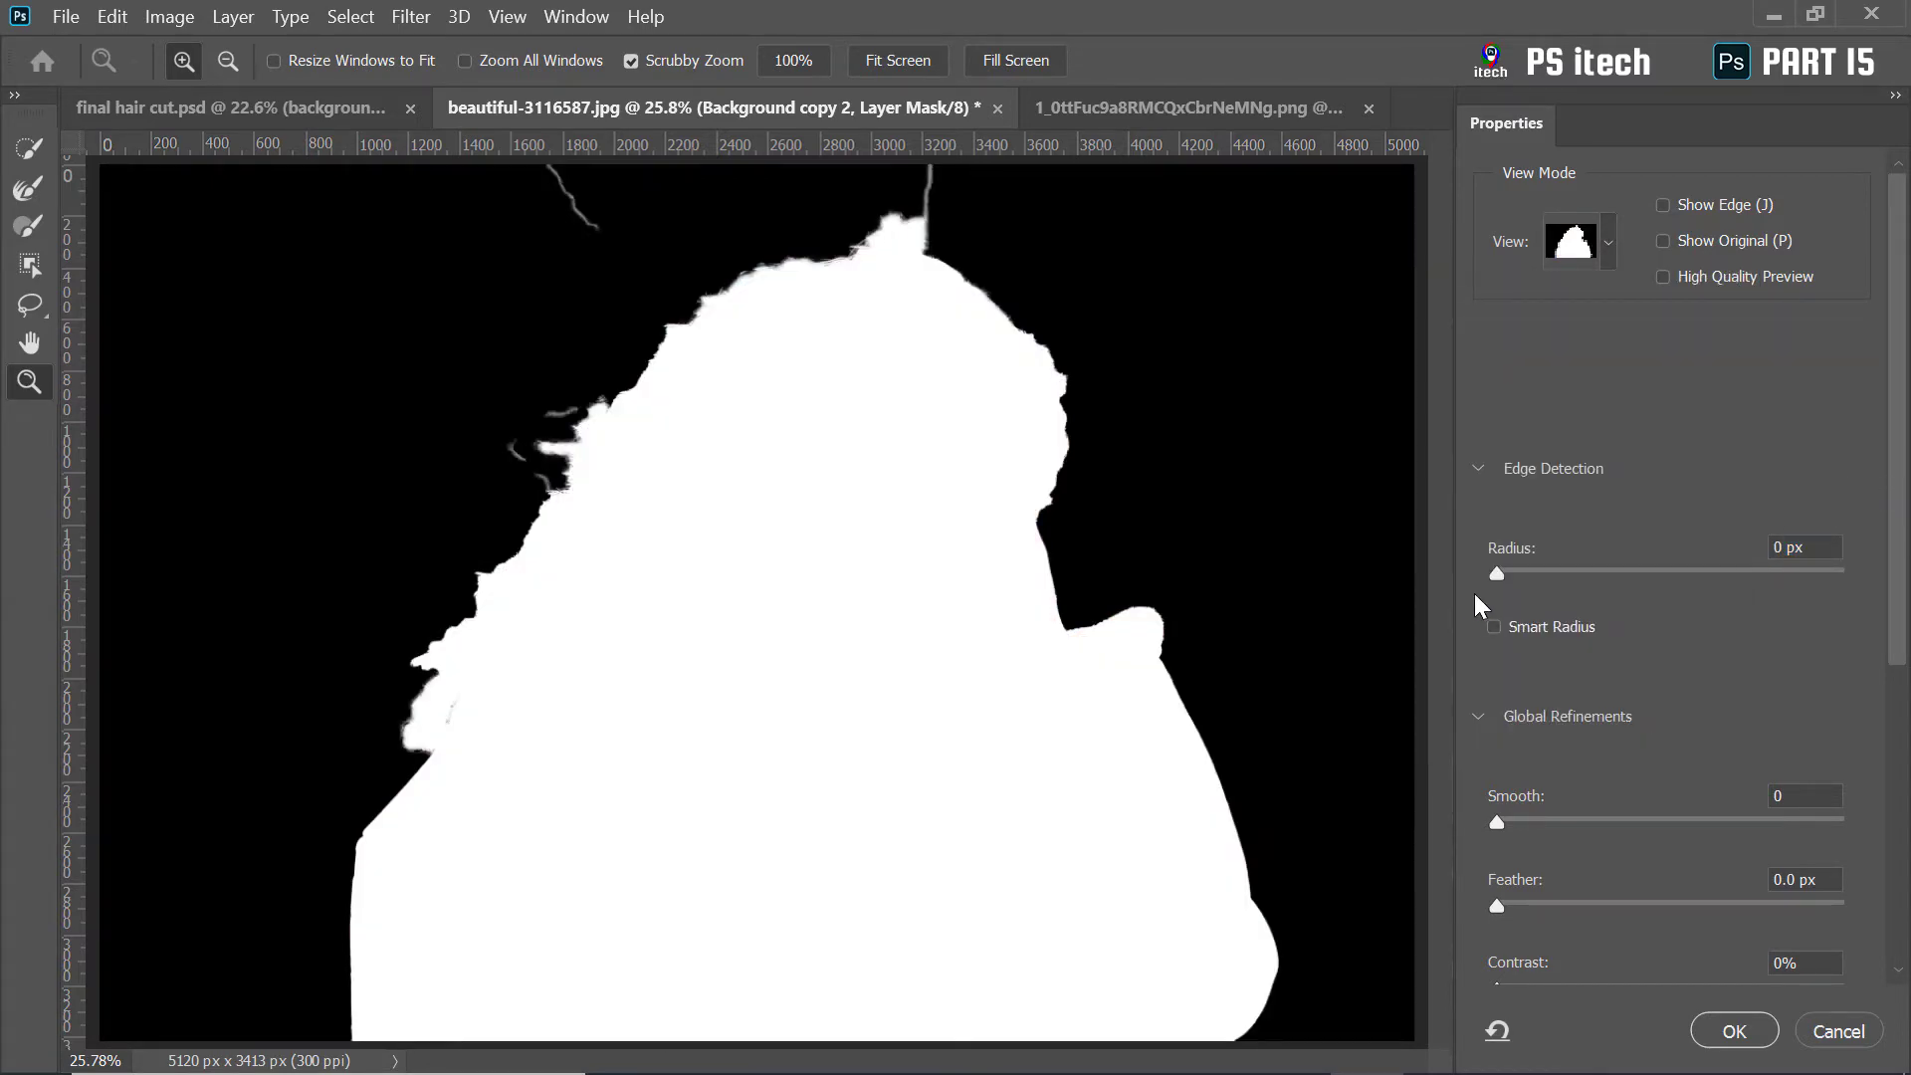
pyautogui.moveTo(1511, 575); pyautogui.dragTo(1630, 572)
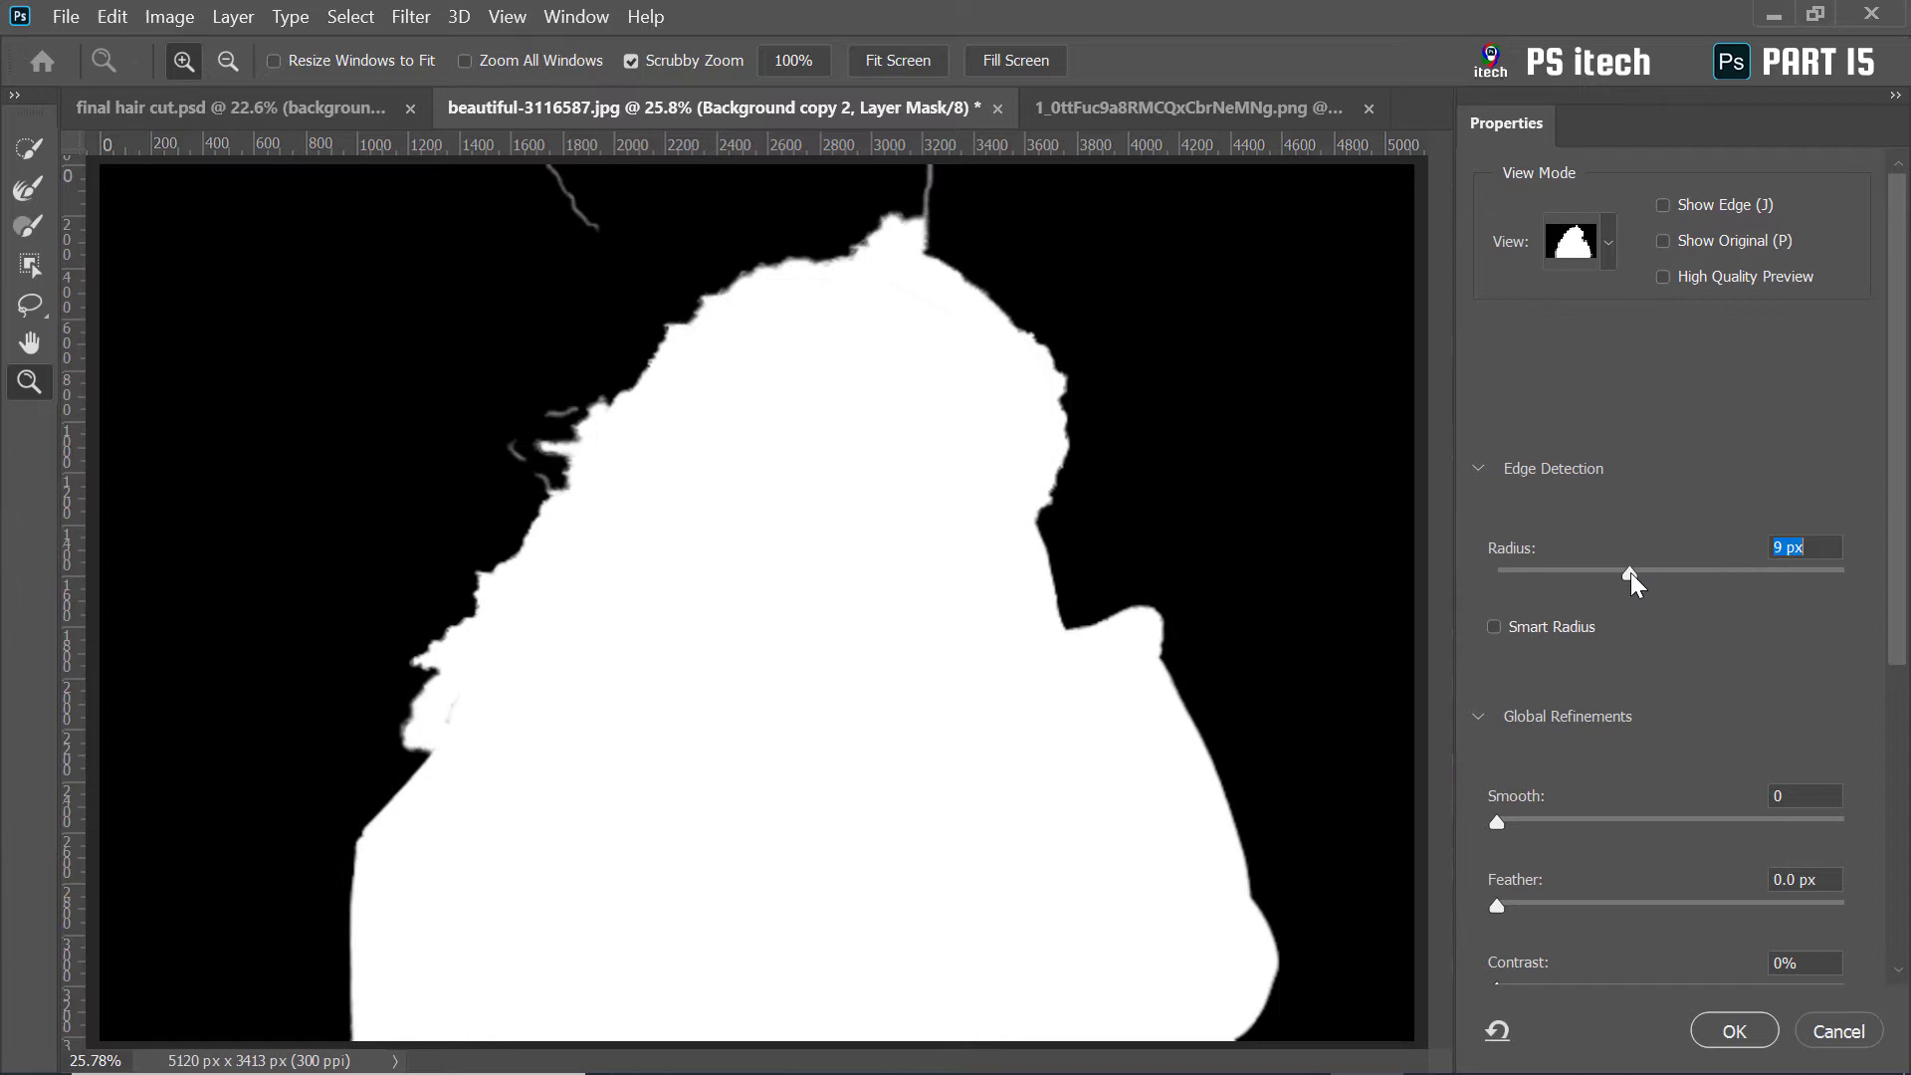
pyautogui.click(1772, 572)
pyautogui.moveTo(1827, 571); pyautogui.dragTo(1814, 573)
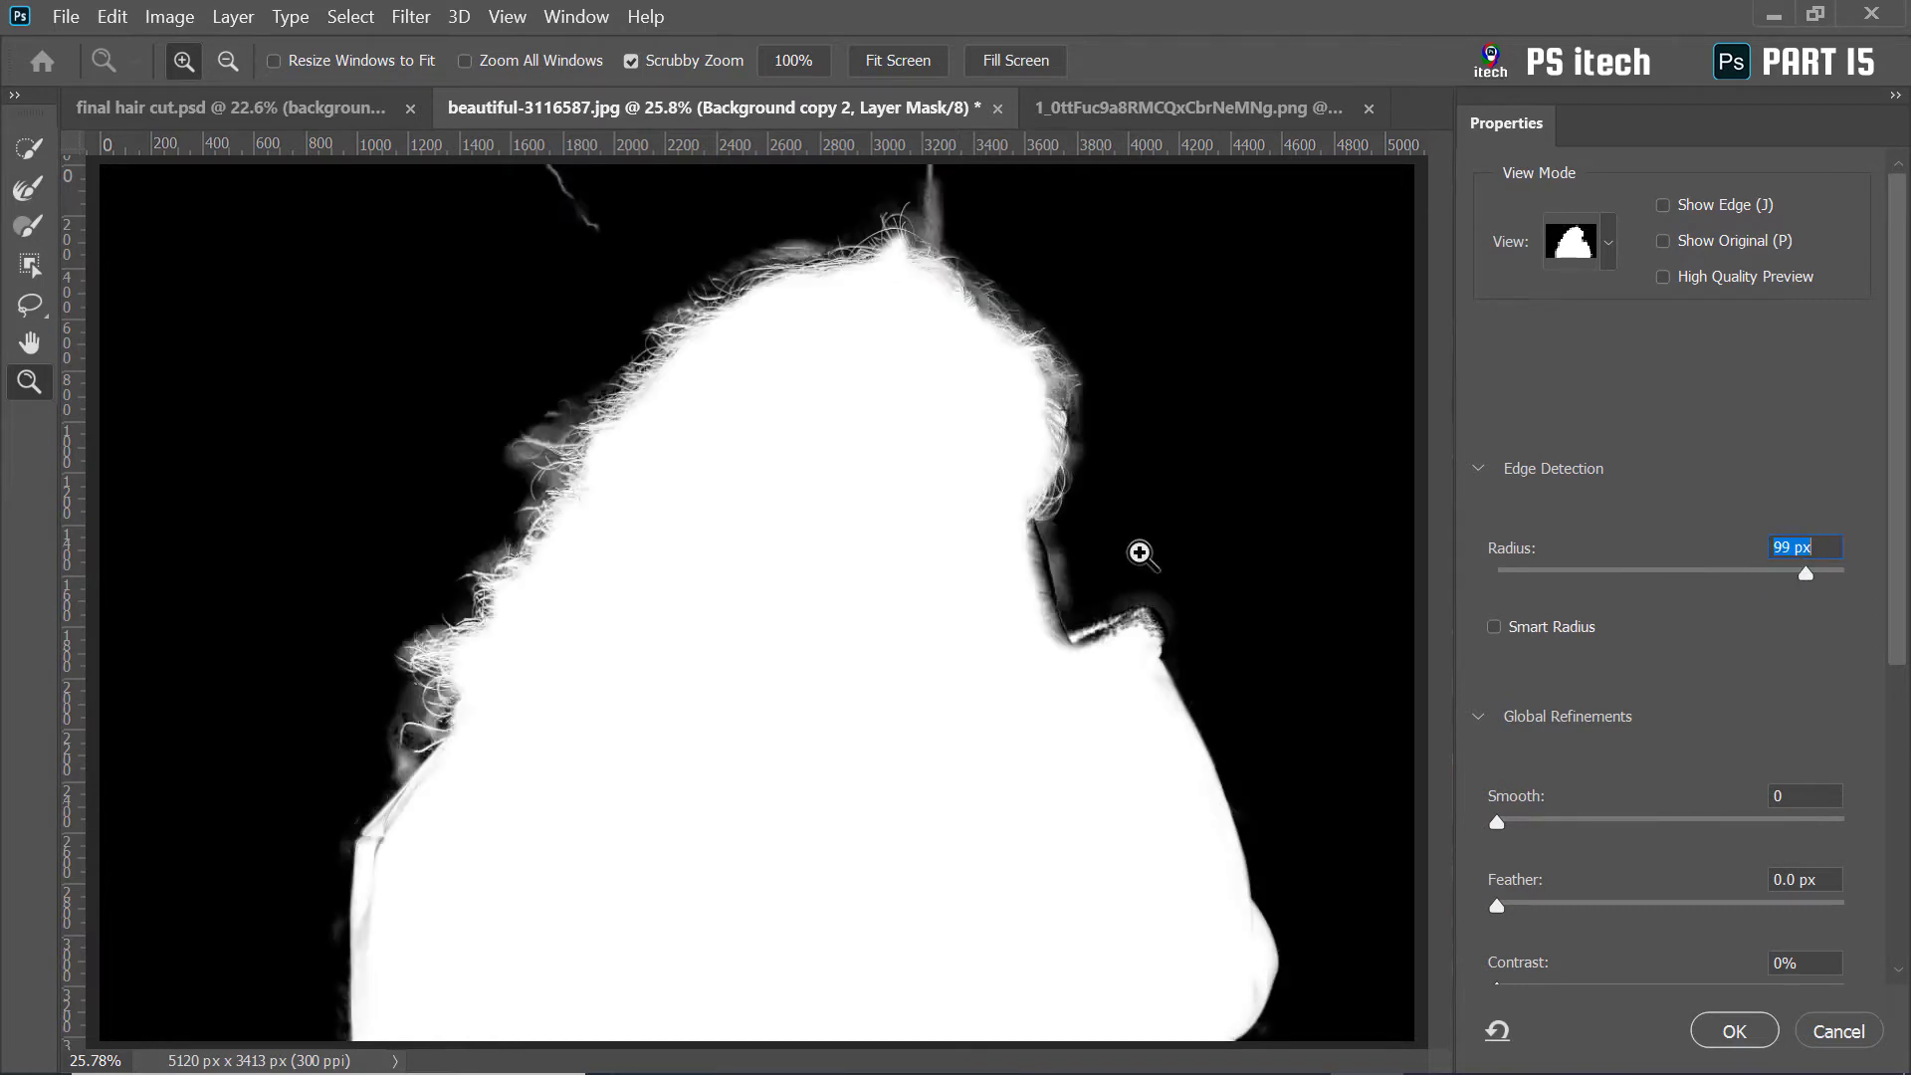
# Inspect the mask's outer curls up close and increase the edge detection radius to 163 px
pyautogui.click(599, 508)
pyautogui.click(518, 516)
pyautogui.click(522, 465)
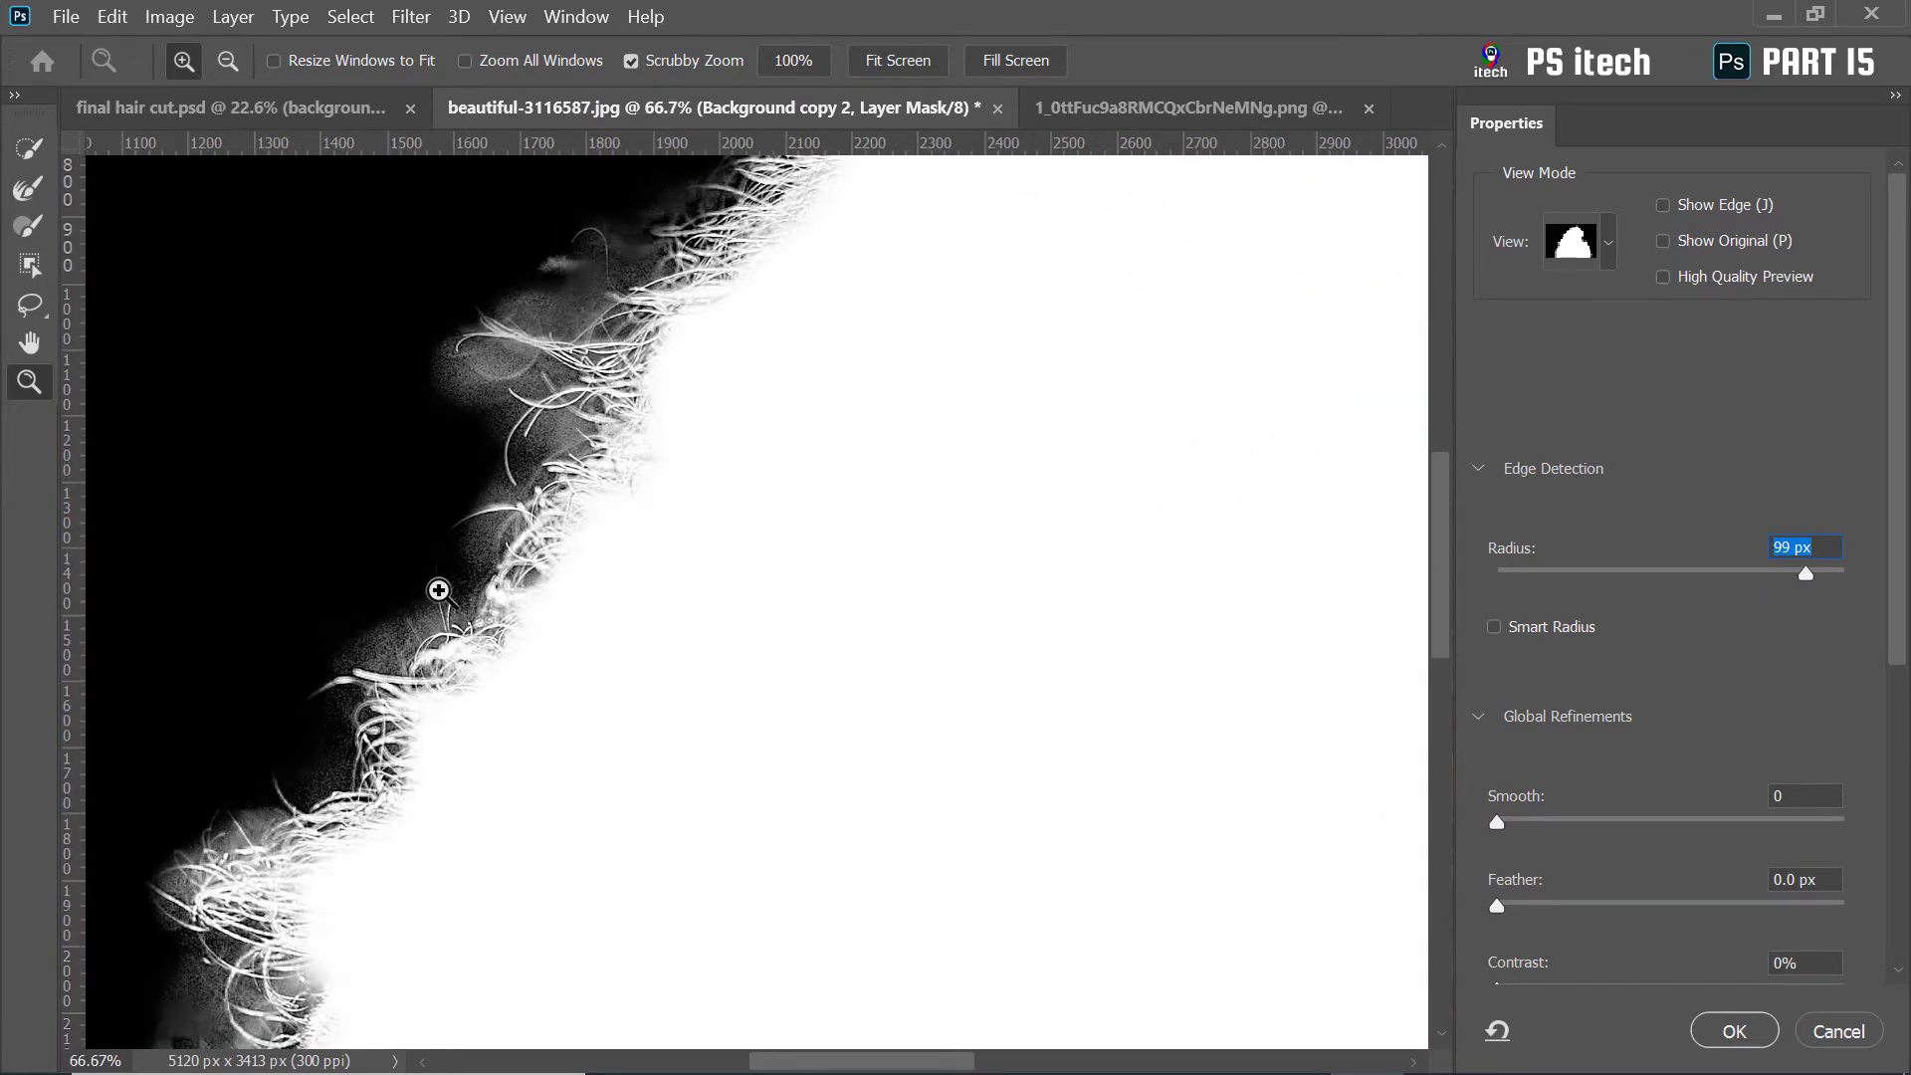
pyautogui.moveTo(1818, 569); pyautogui.dragTo(1826, 573)
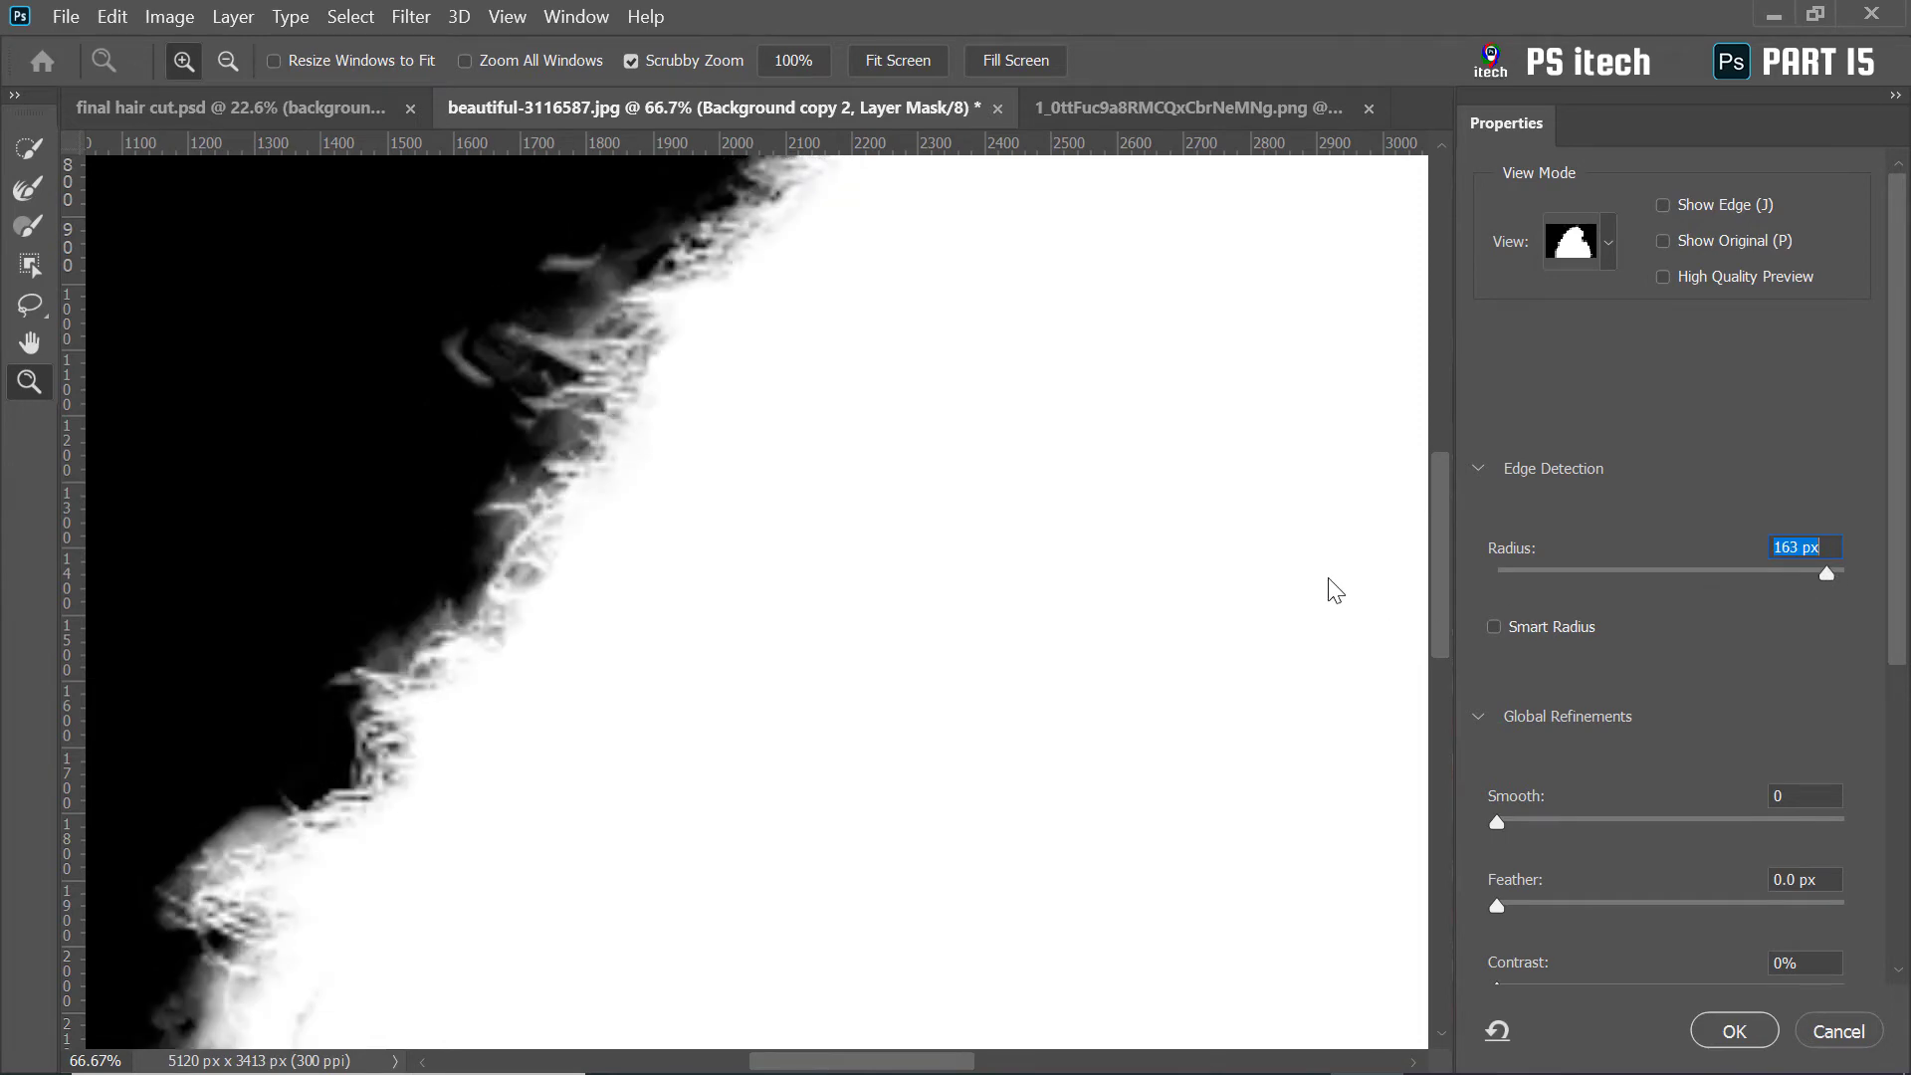
# Compare the mask around the wrist and hair with Smart Radius on and off, leaving Smart Radius on
pyautogui.click(1494, 626)
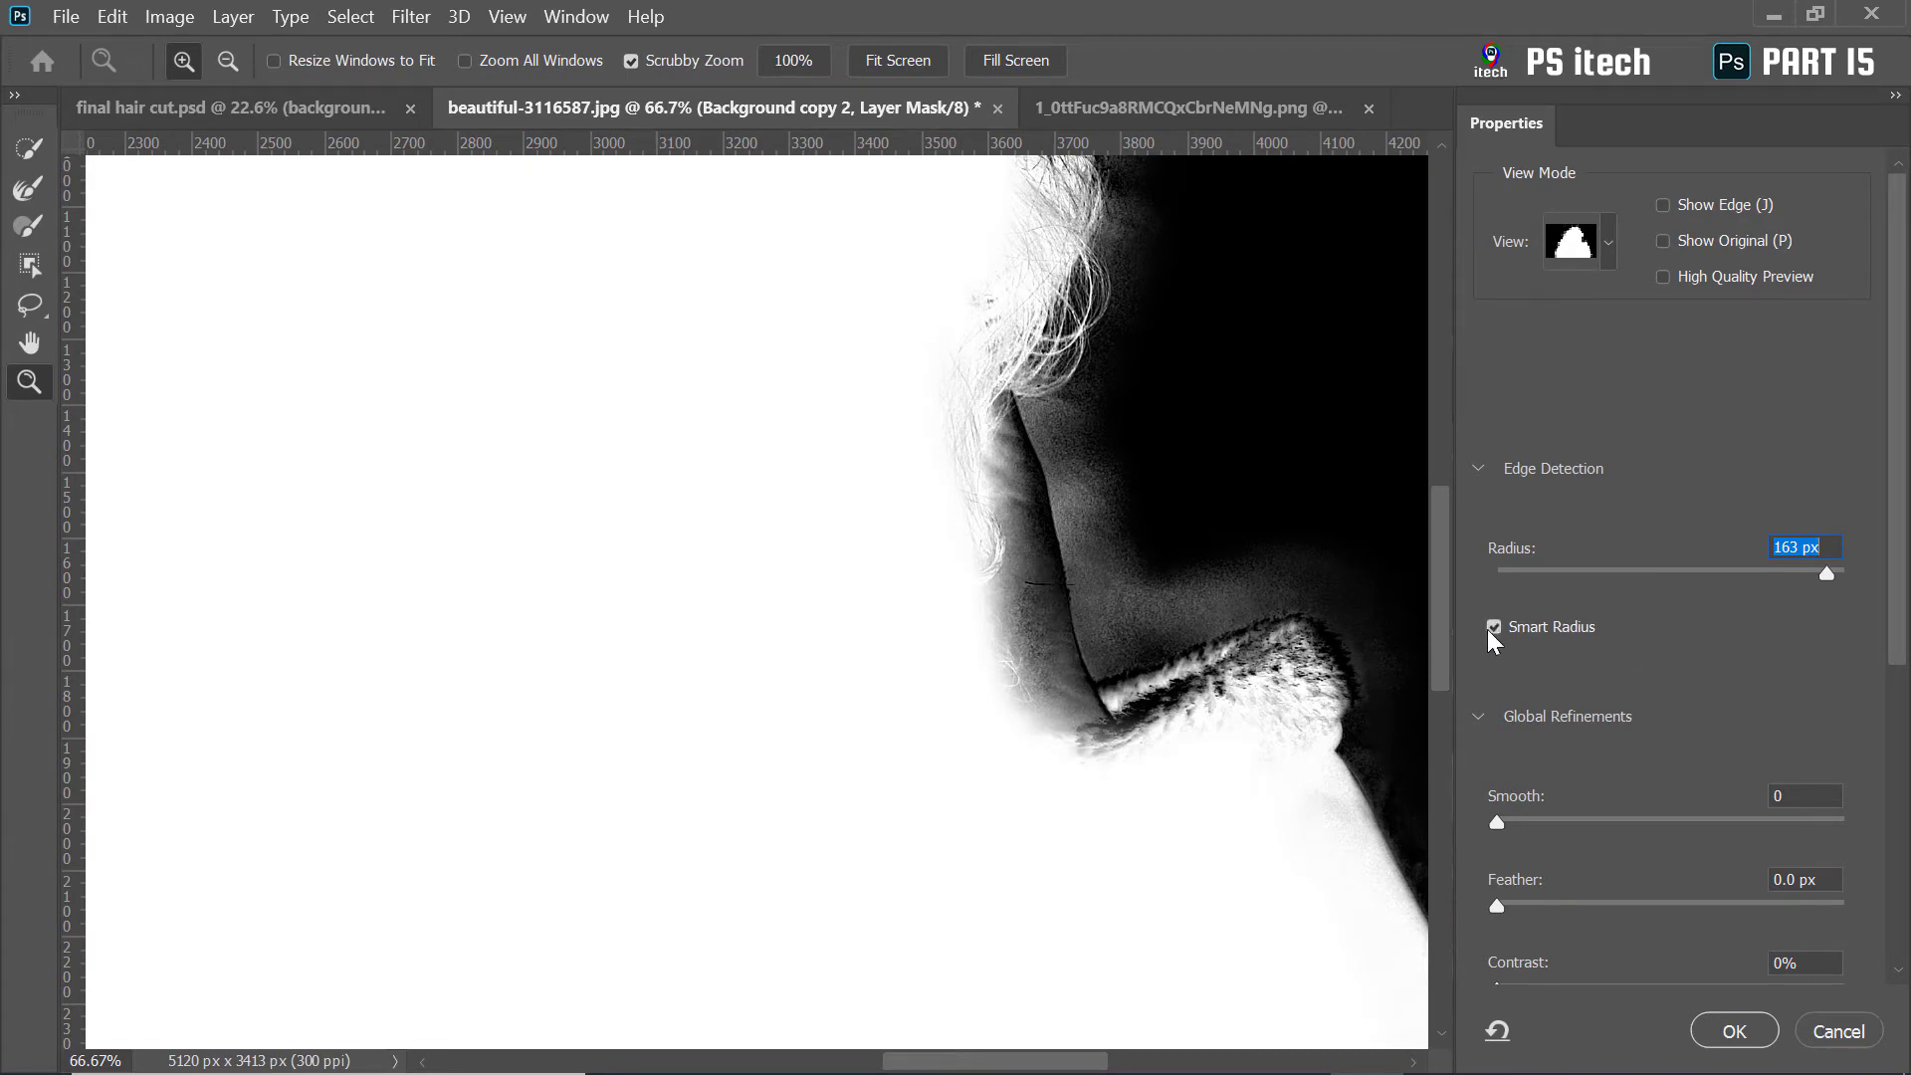
pyautogui.click(1115, 557)
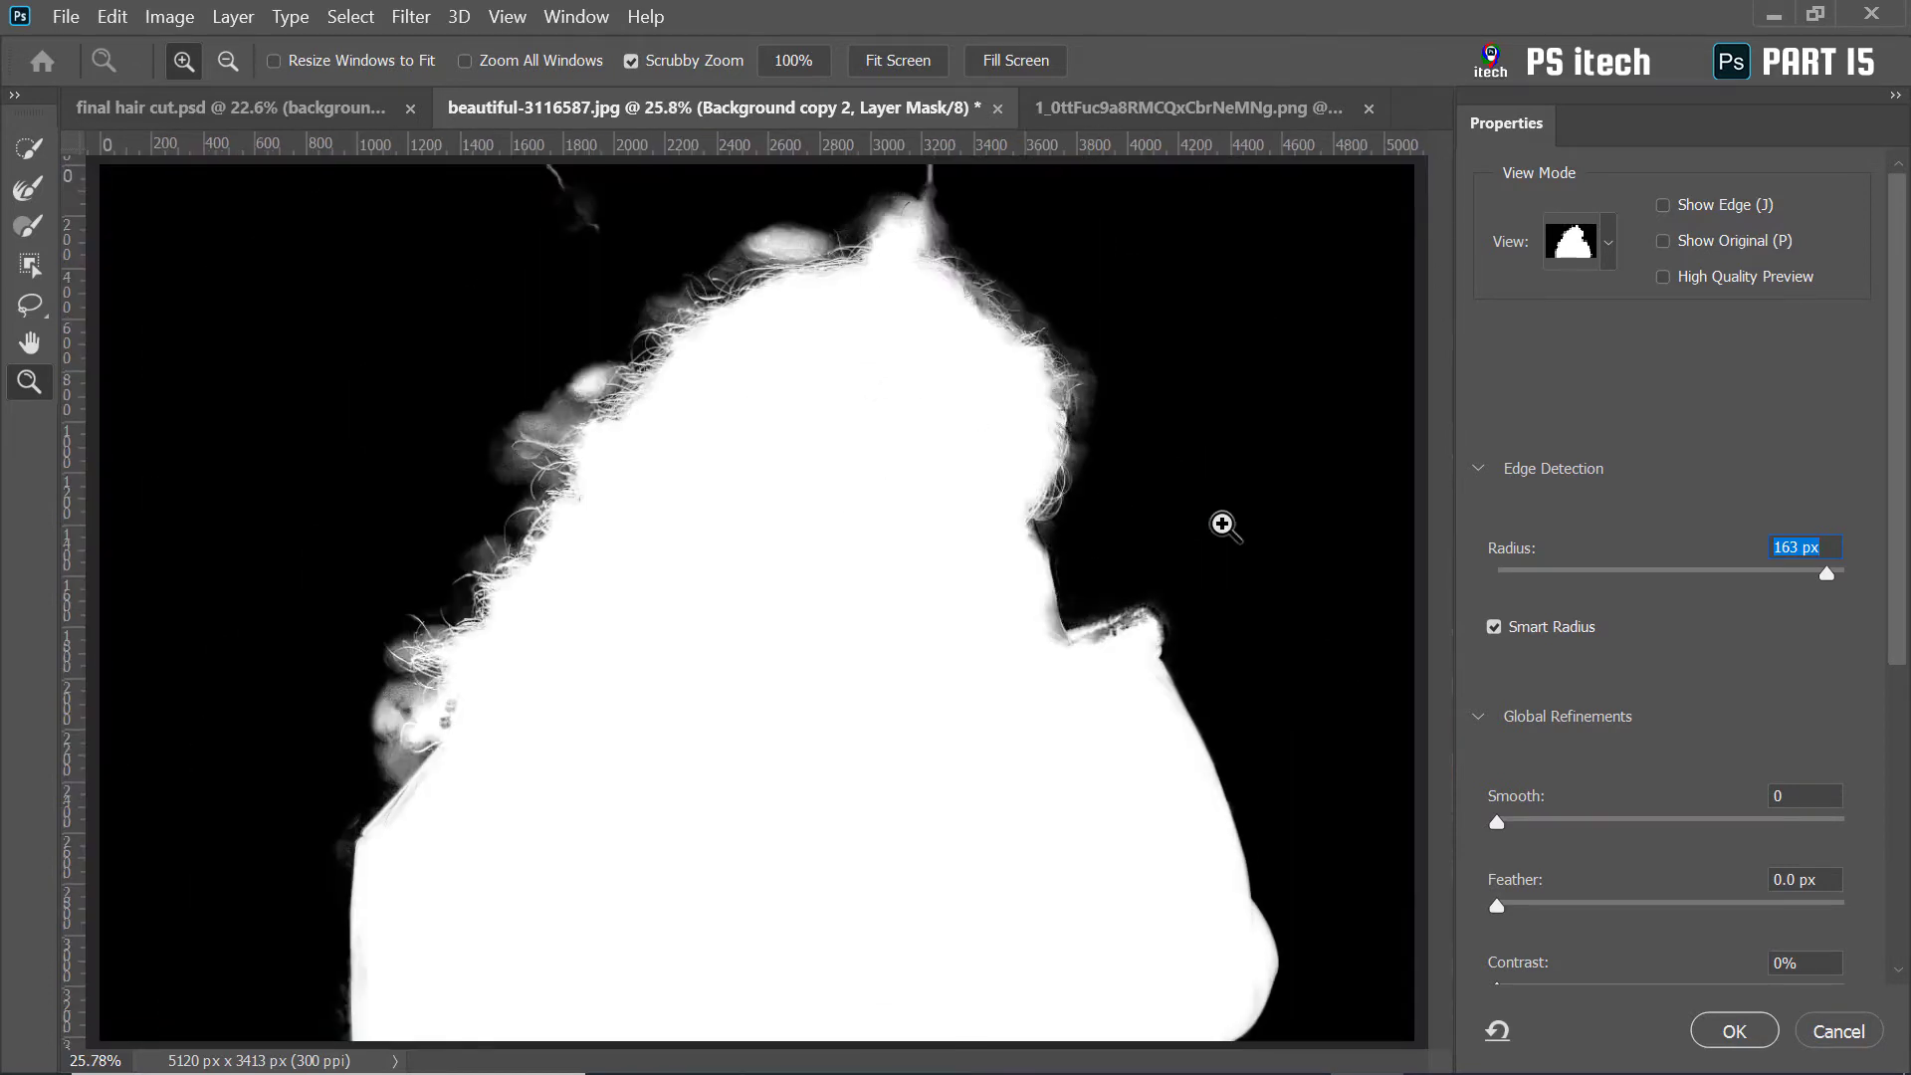
pyautogui.moveTo(979, 285); pyautogui.dragTo(1054, 392)
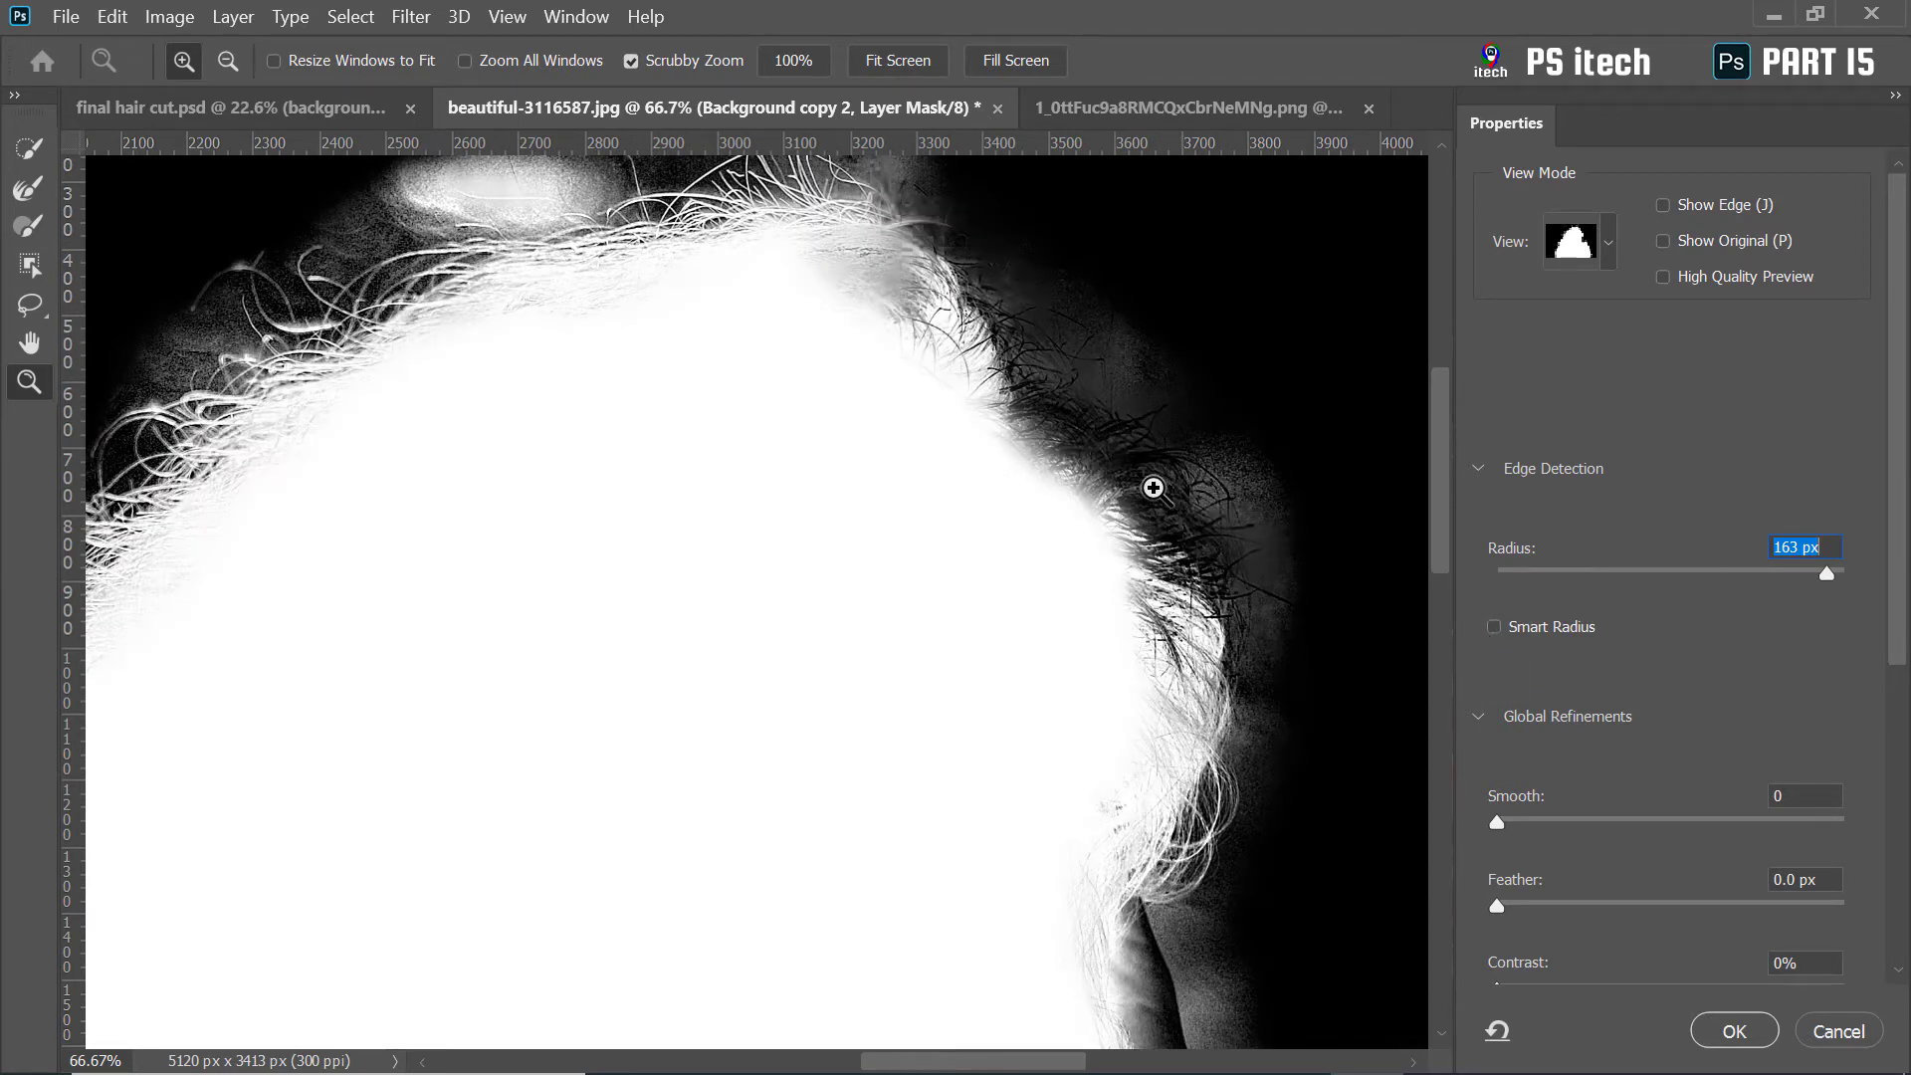
pyautogui.click(1495, 627)
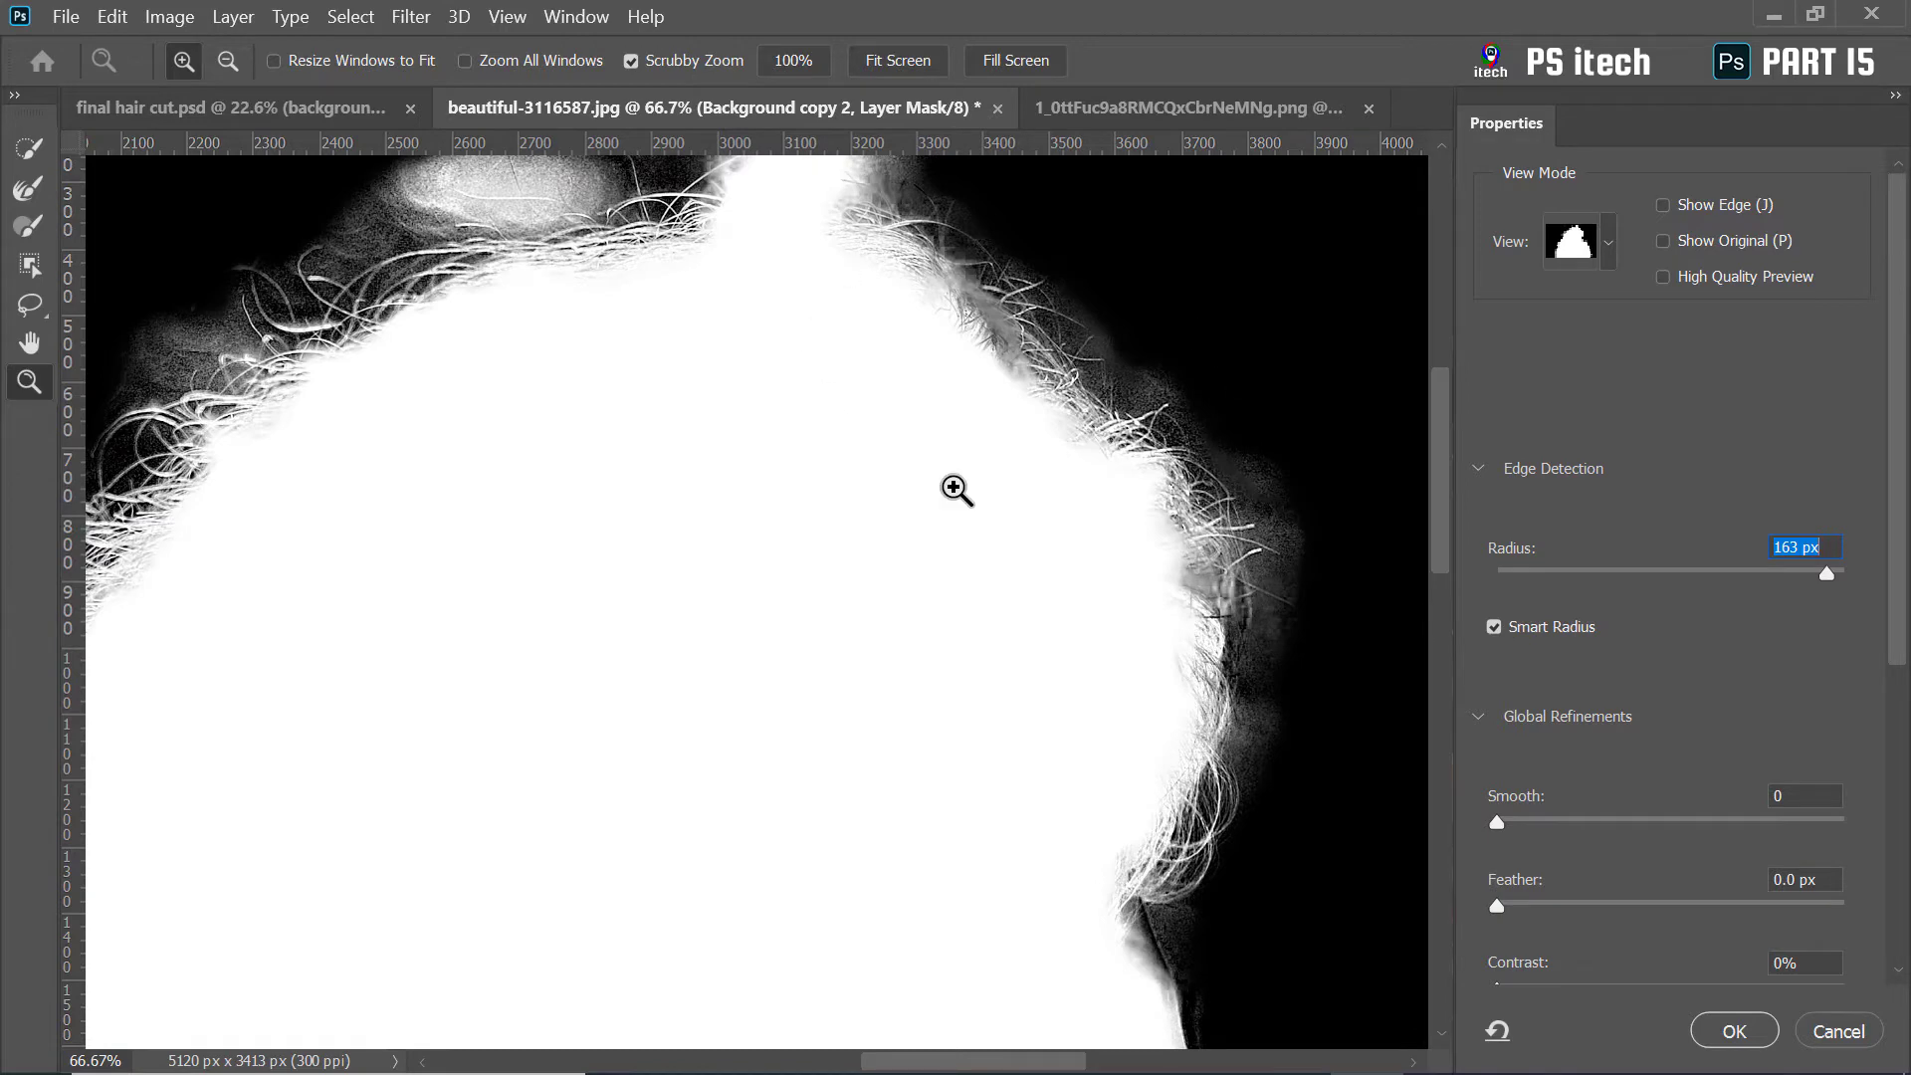
pyautogui.rightClick(738, 371)
pyautogui.click(786, 386)
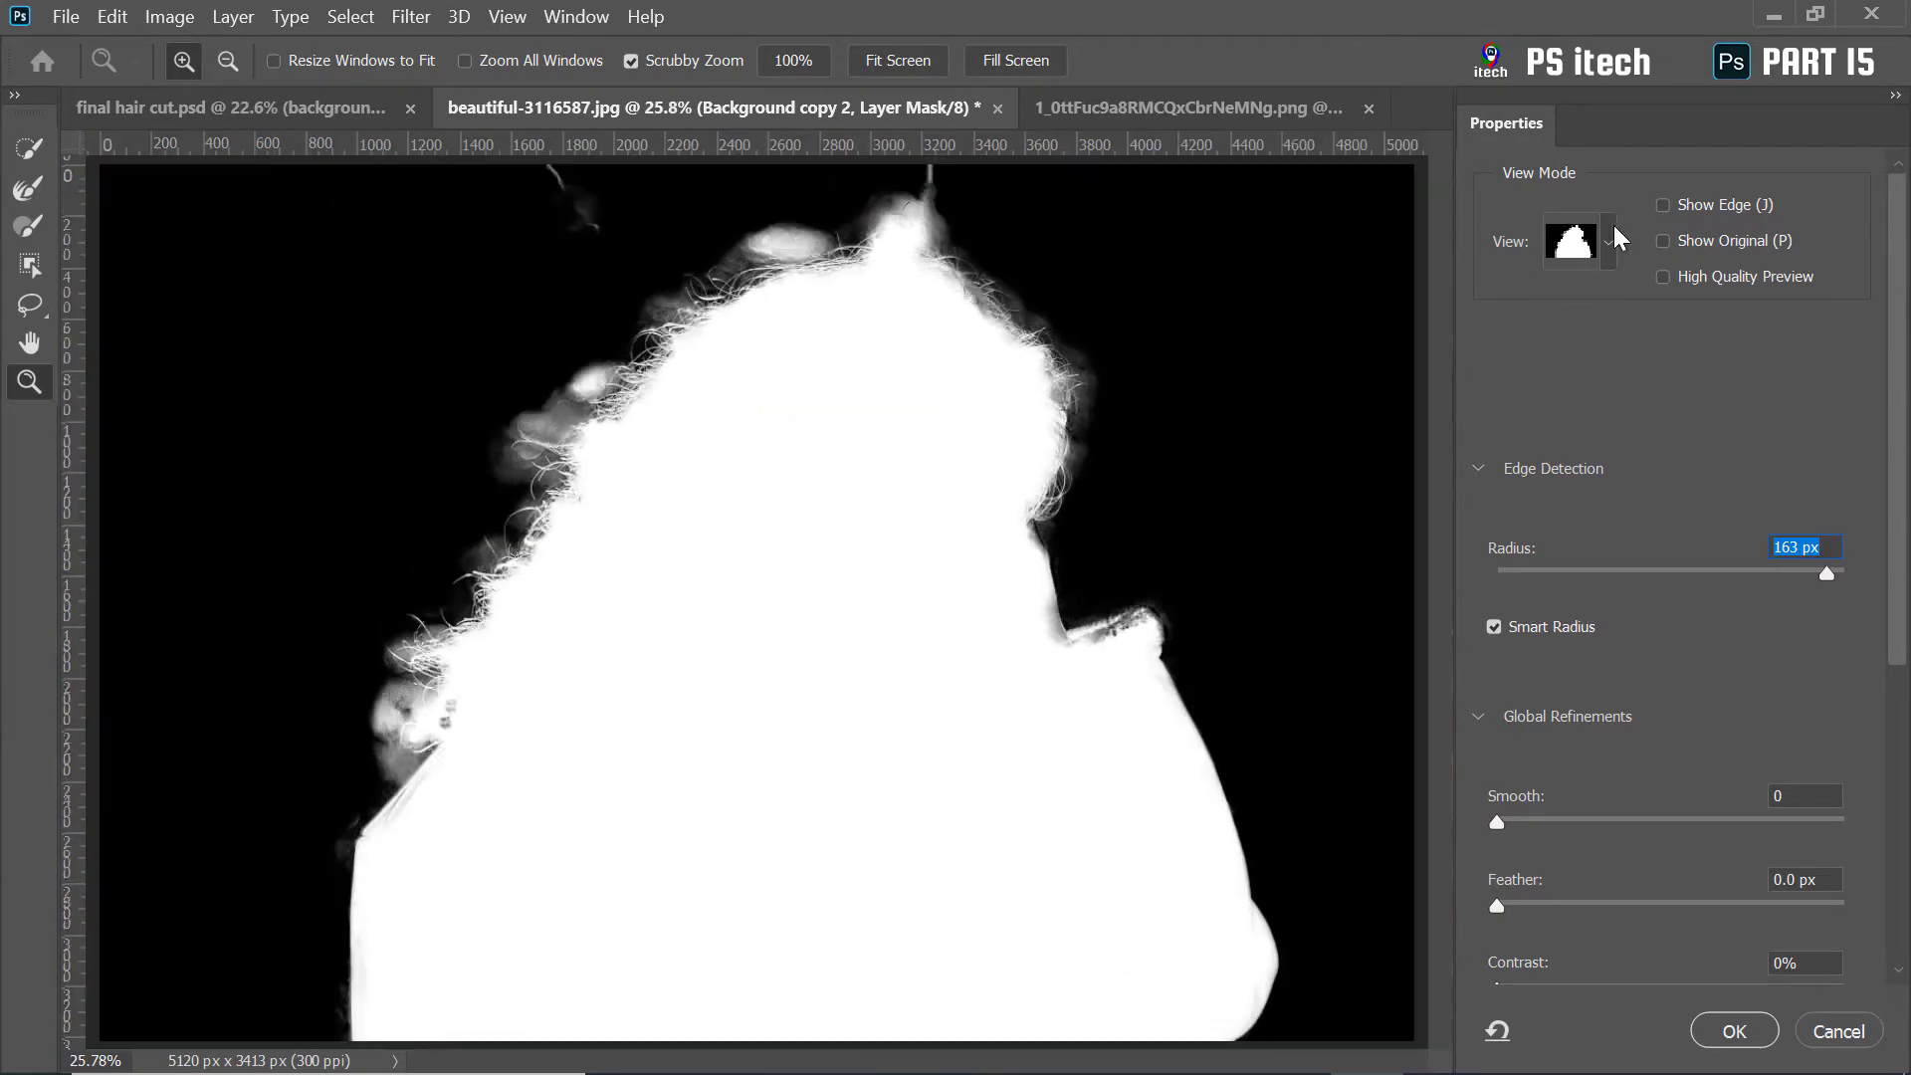
# Switch the preview to Overlay and examine the Smart Radius result around the hair and wrist at 50% zoom
pyautogui.click(1612, 231)
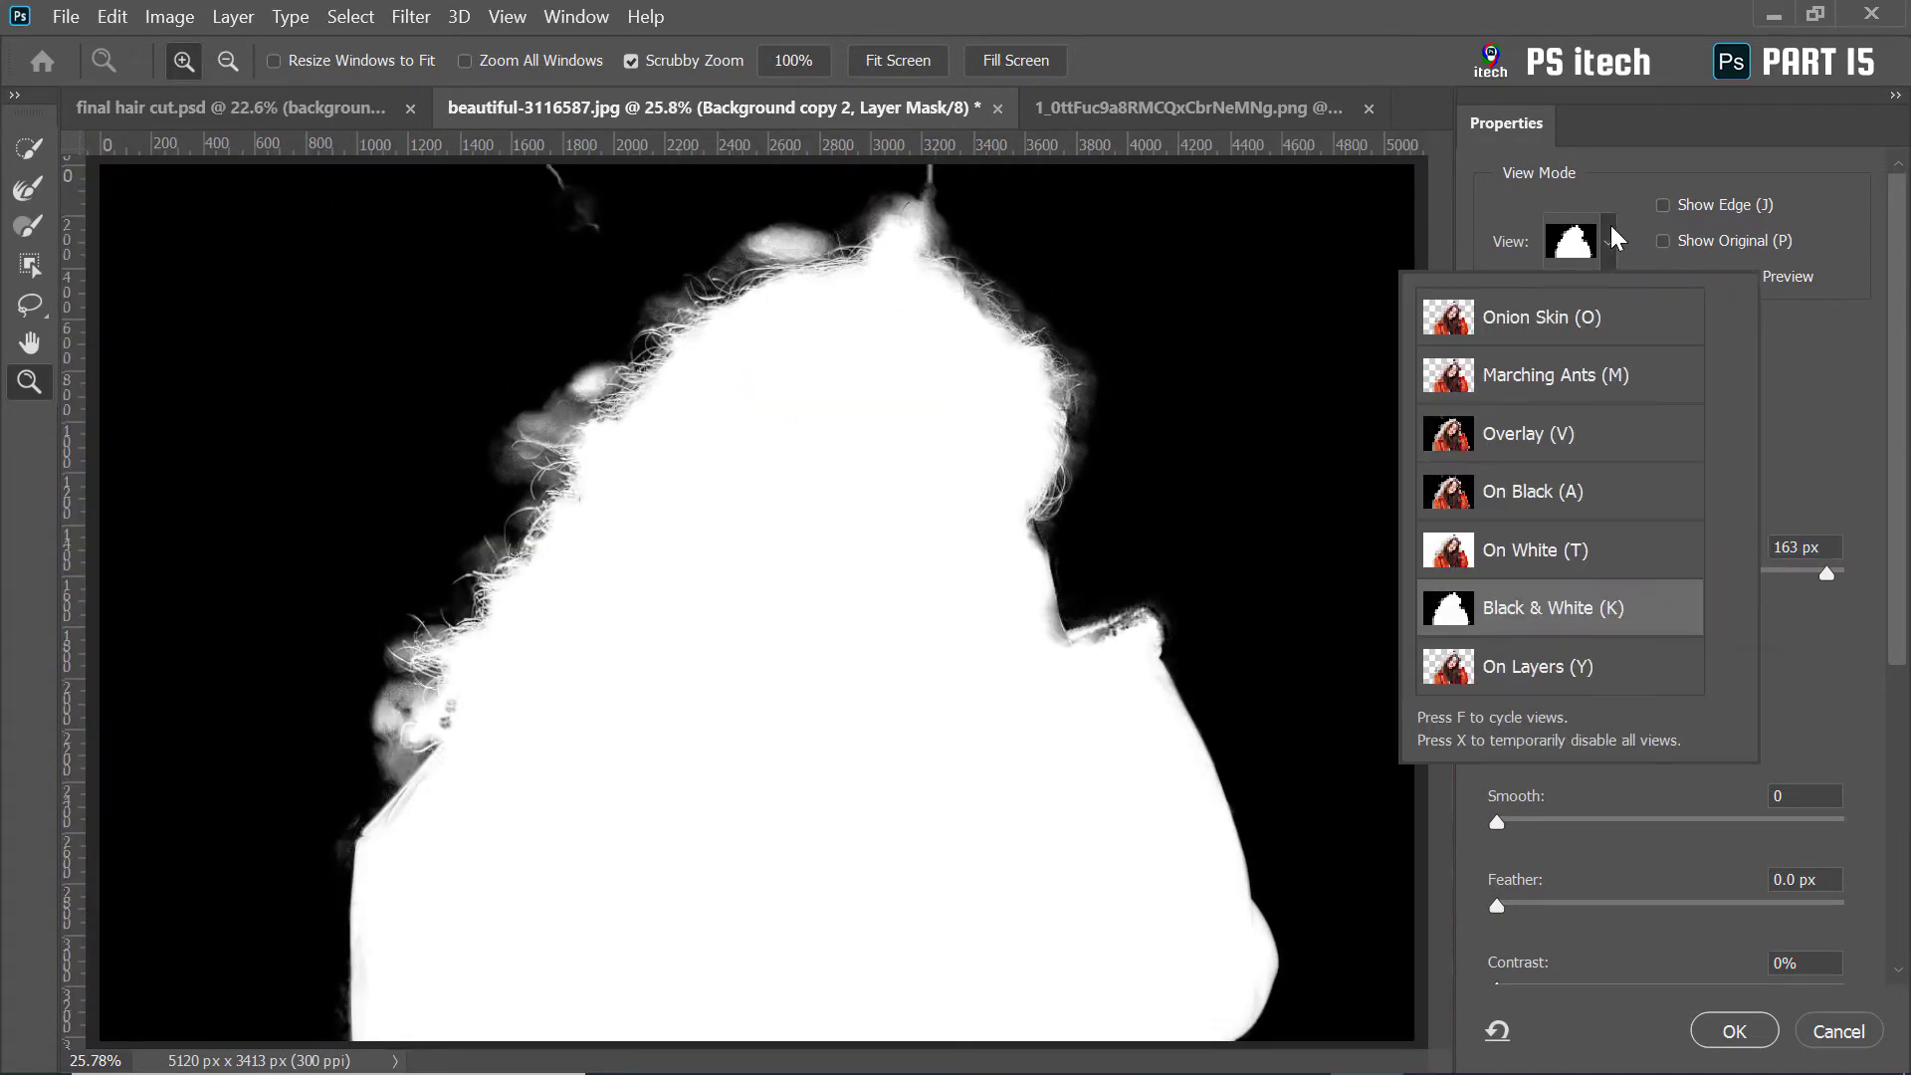
pyautogui.click(1558, 436)
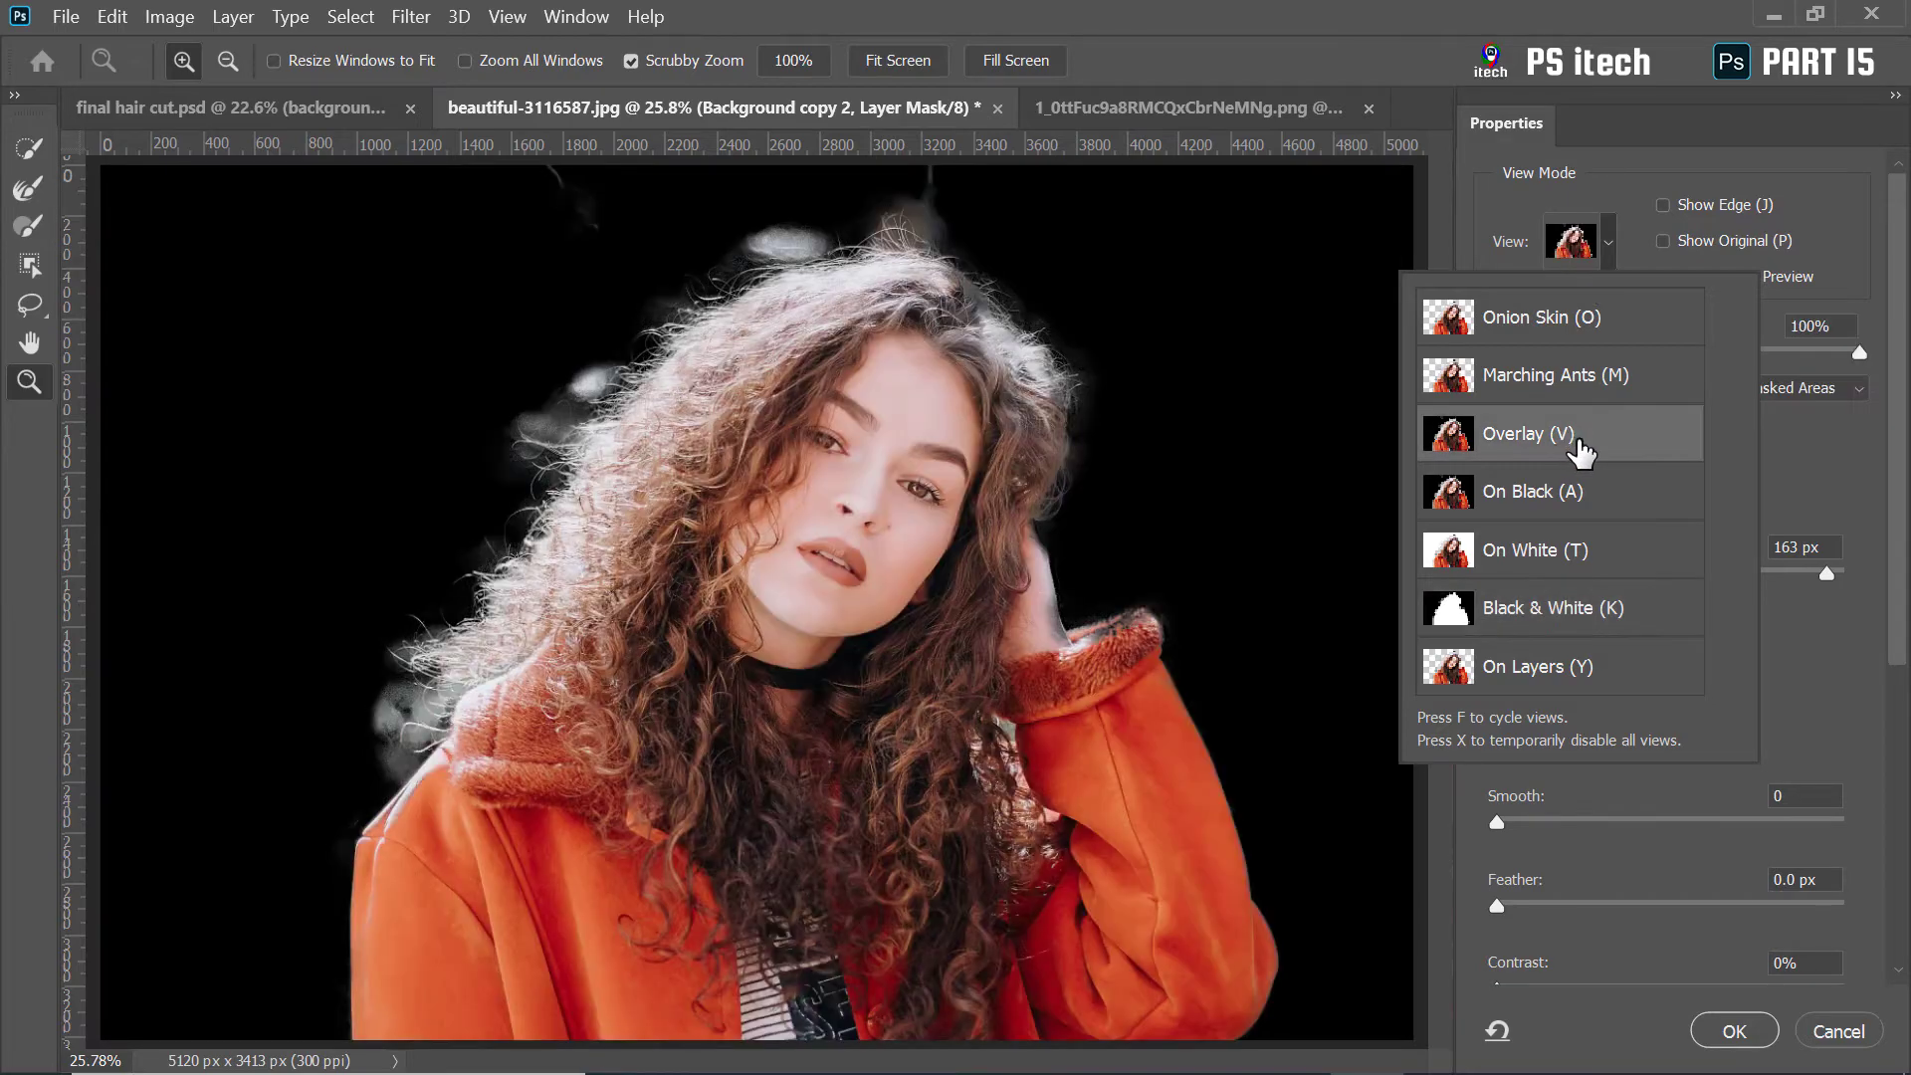
pyautogui.click(702, 443)
pyautogui.click(703, 441)
pyautogui.rightClick(750, 409)
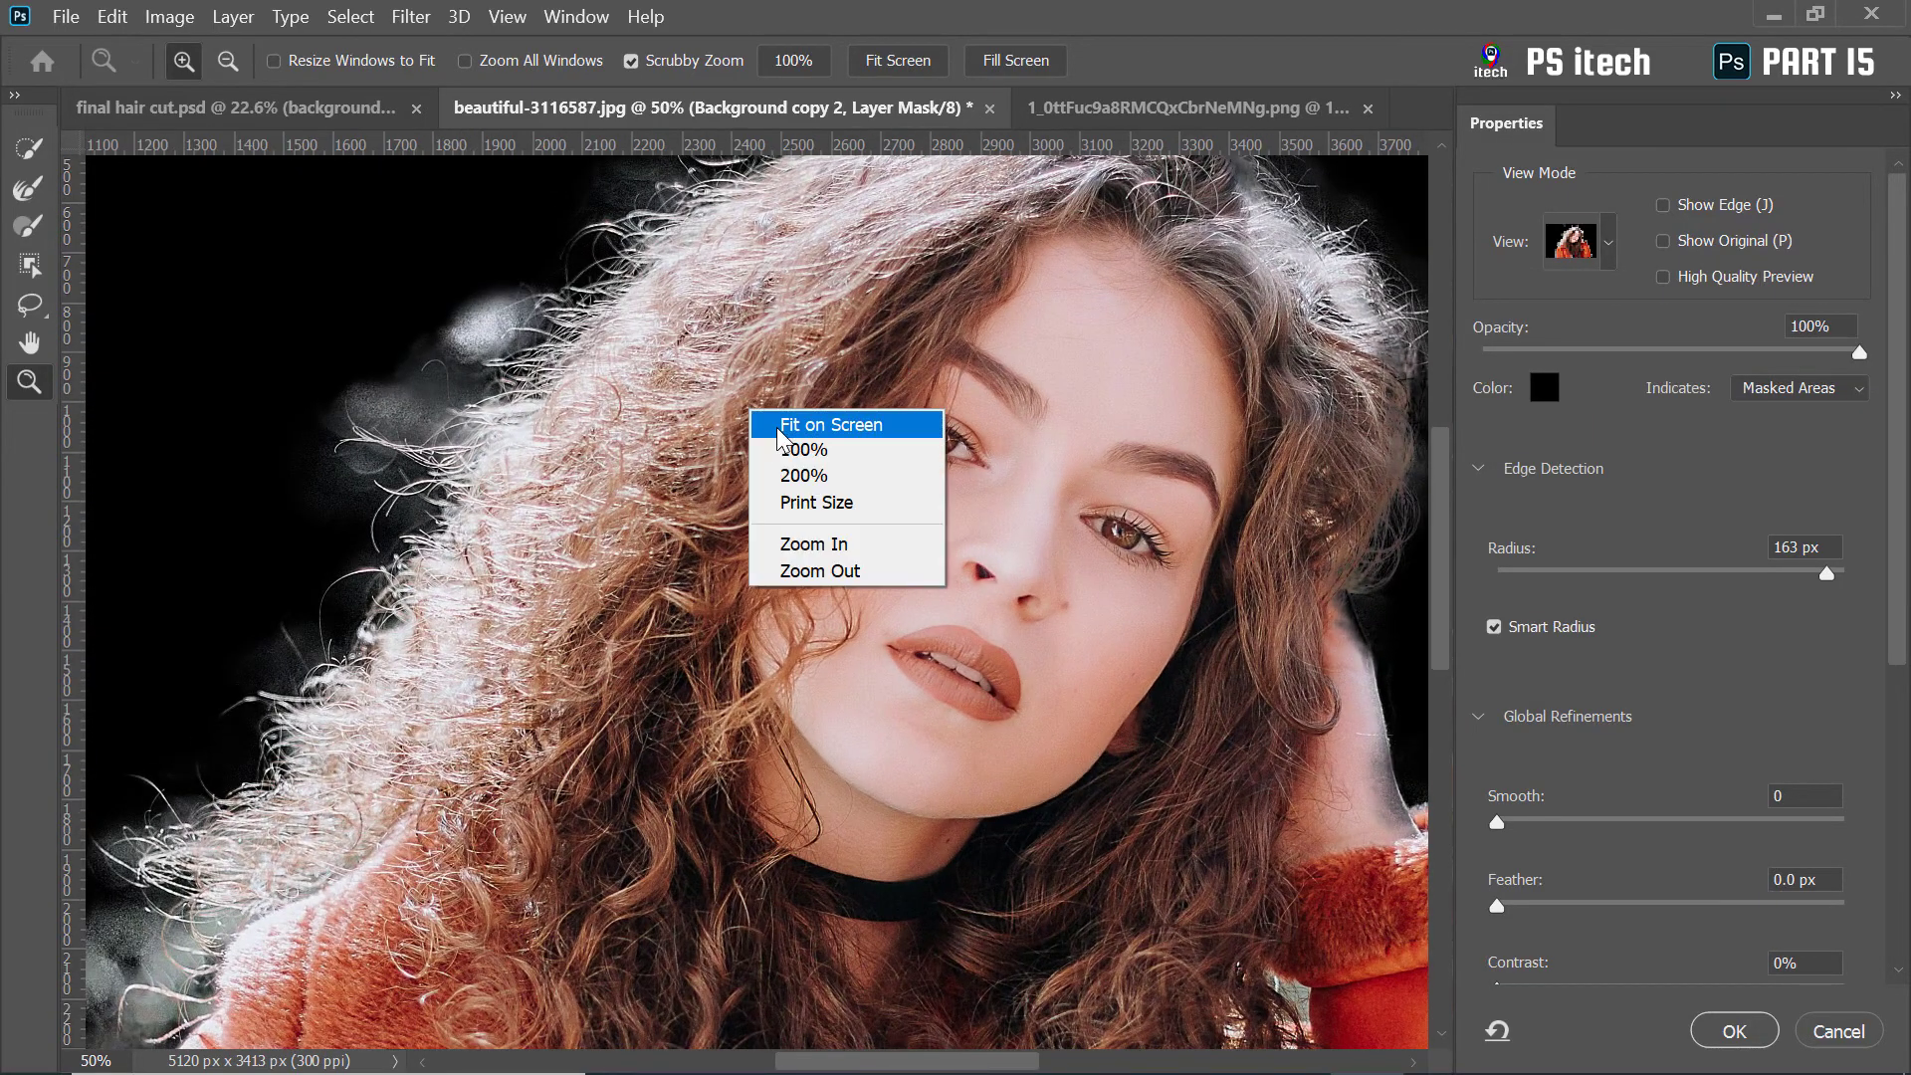
pyautogui.click(789, 424)
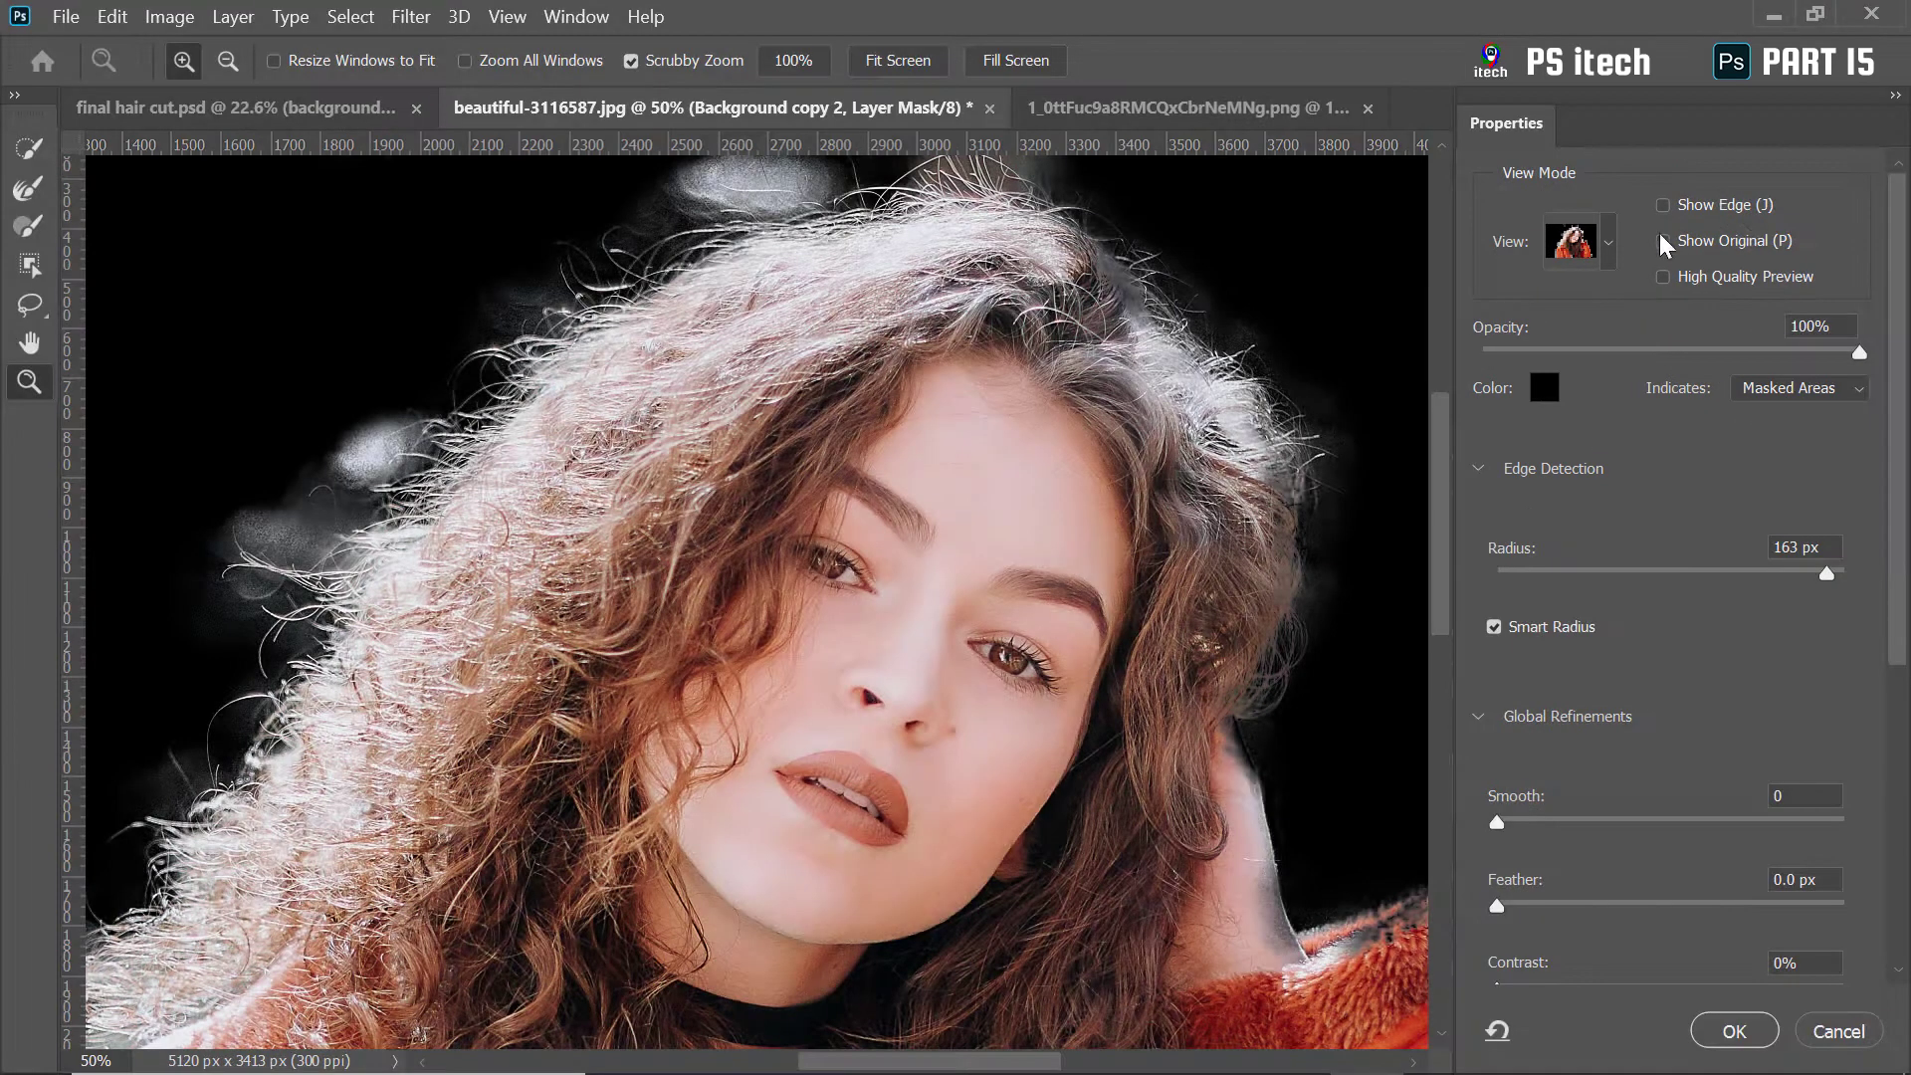
# Turn on Show Edge and examine the detection band around the whole figure with Smart Radius applied
pyautogui.click(1662, 205)
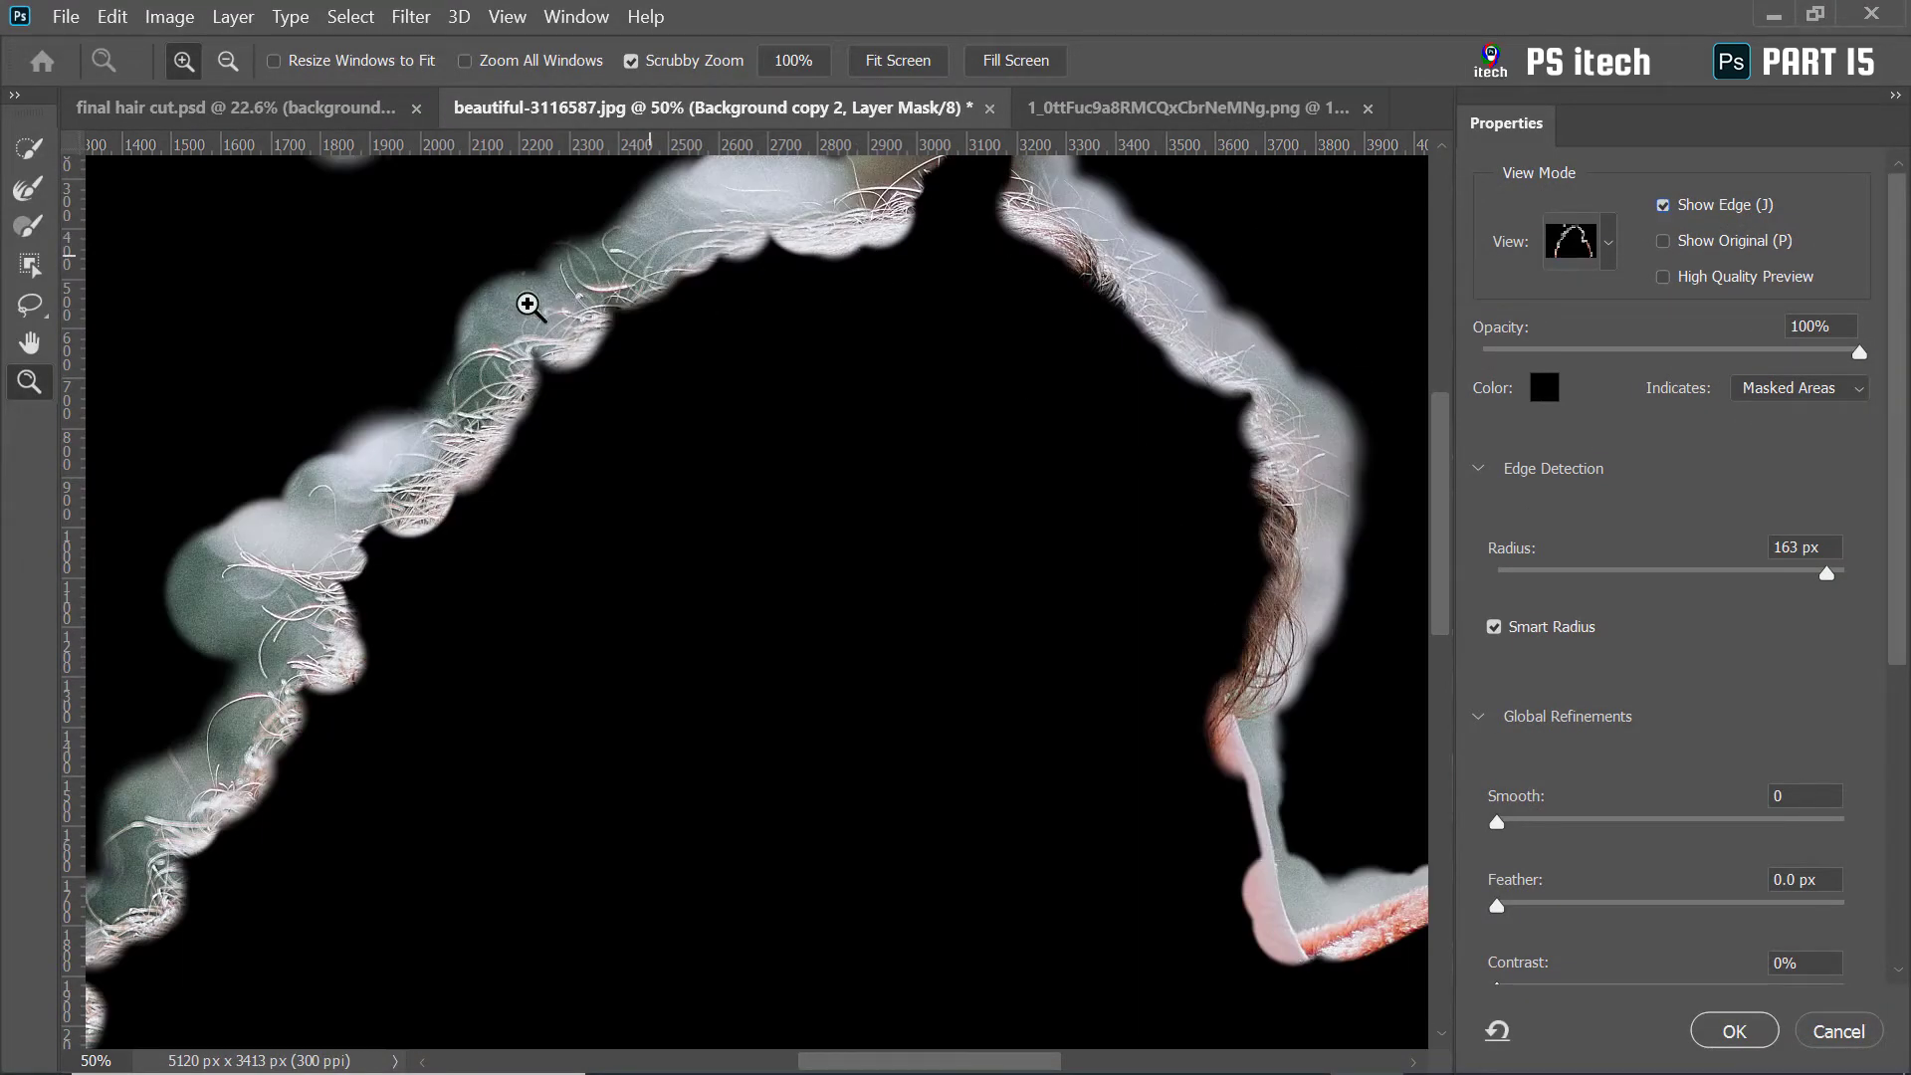
pyautogui.rightClick(600, 471)
pyautogui.click(652, 486)
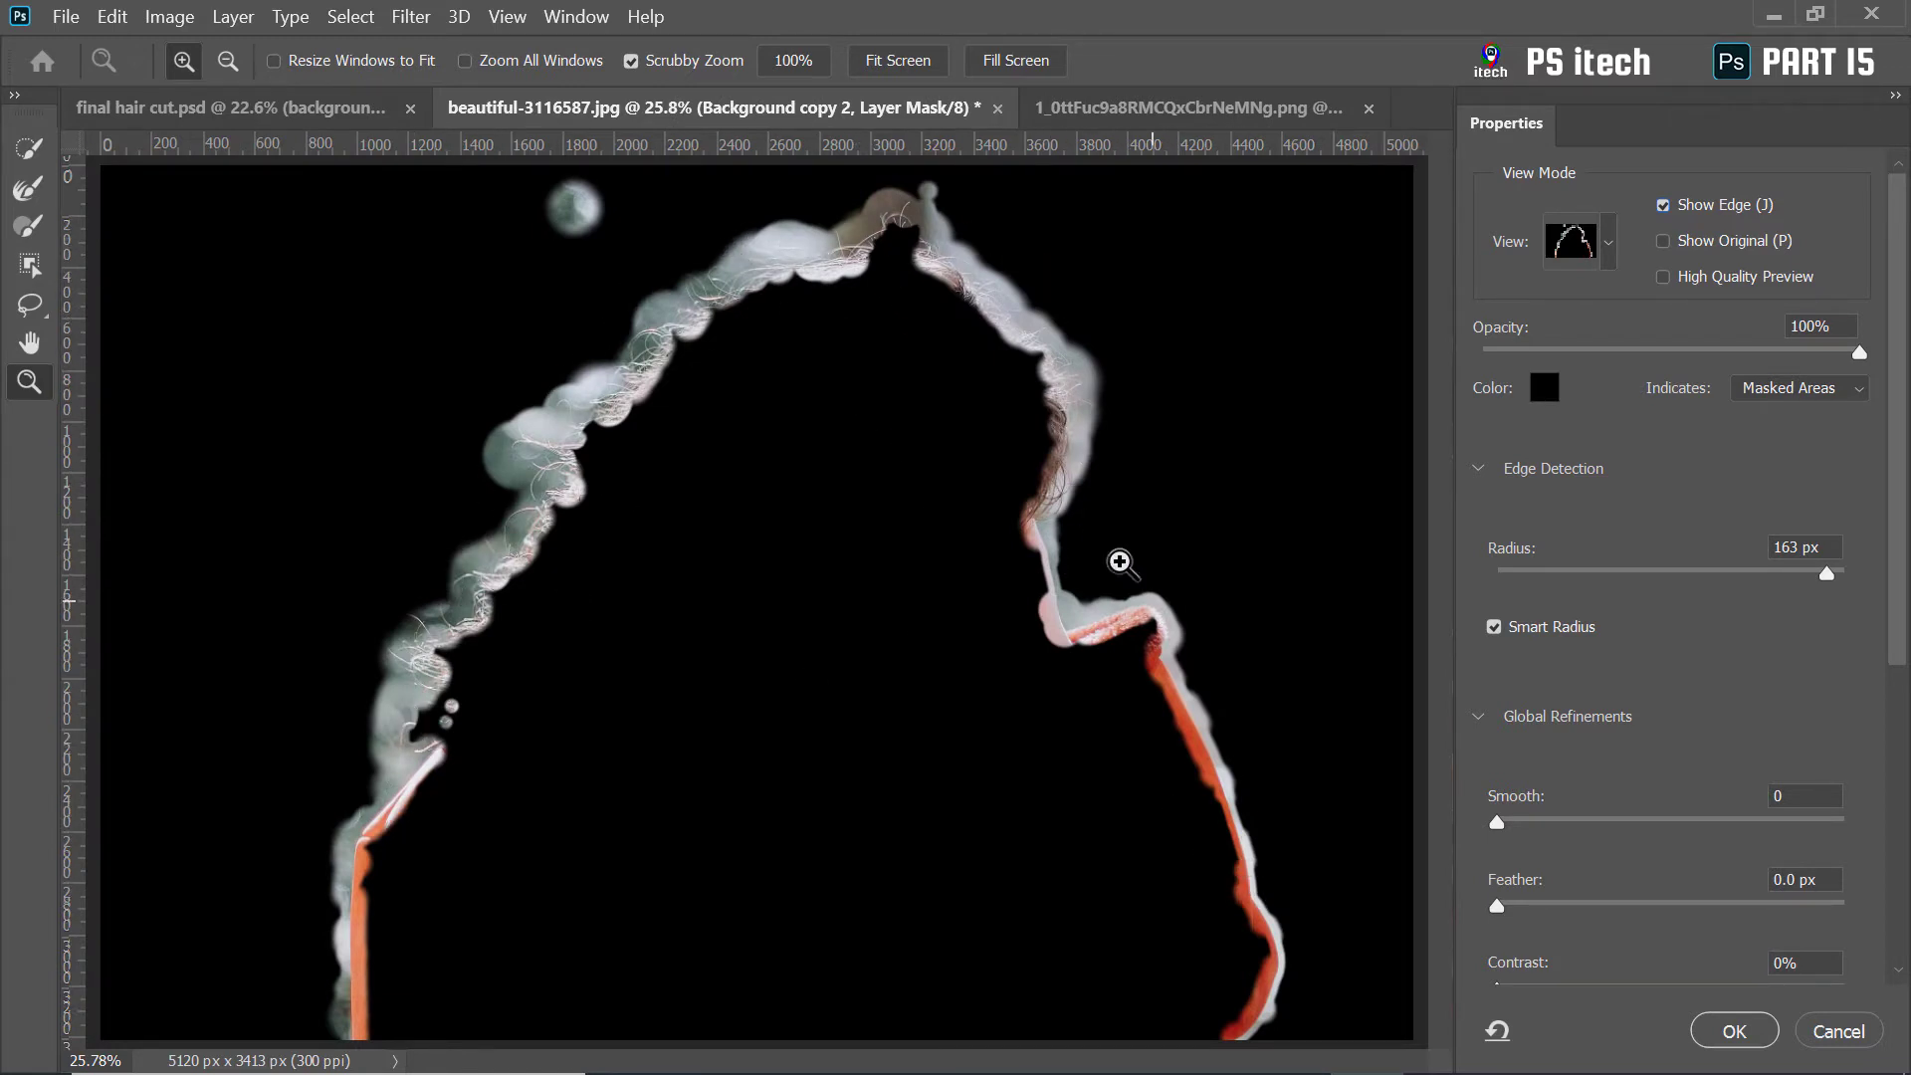
# Set the edge detection radius to 0 px with Smart Radius and Show Edge off, and preview the mask in Black & White
pyautogui.press('r')
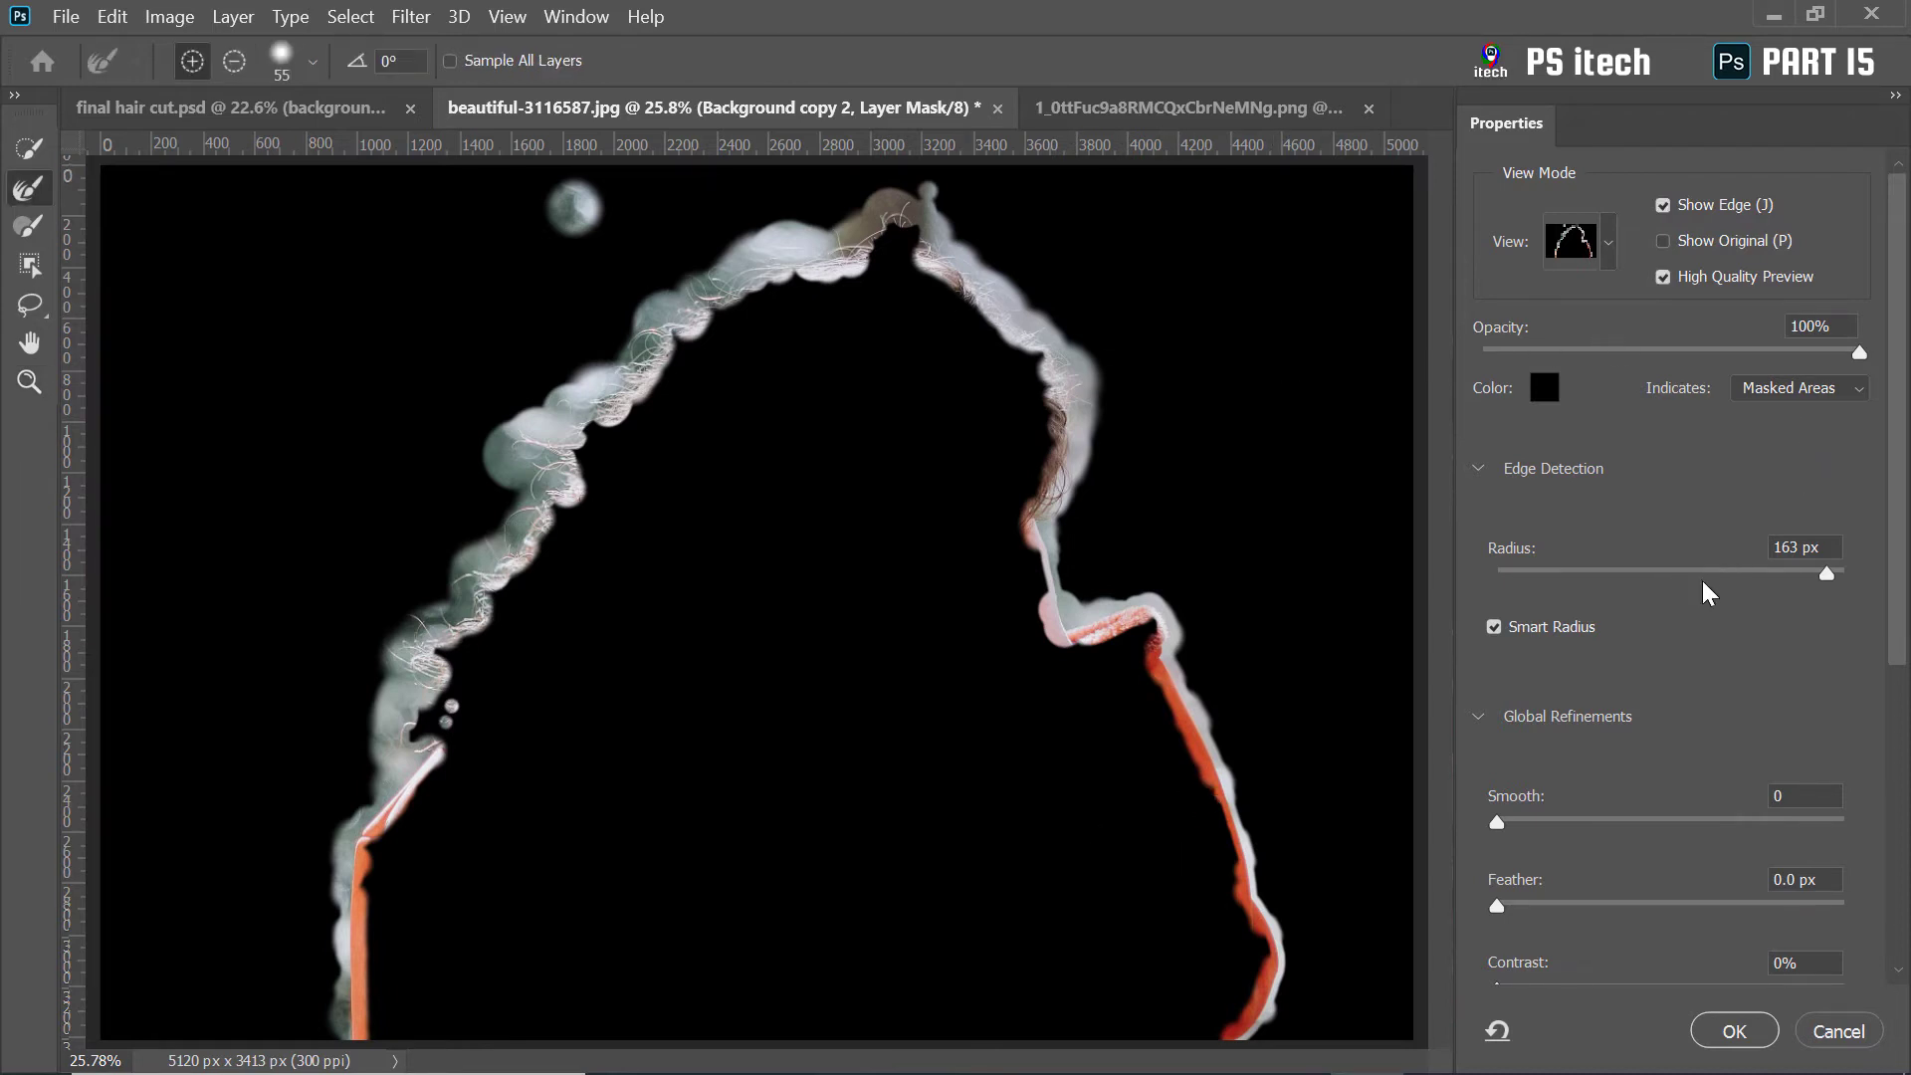
pyautogui.moveTo(1704, 579); pyautogui.dragTo(1353, 602)
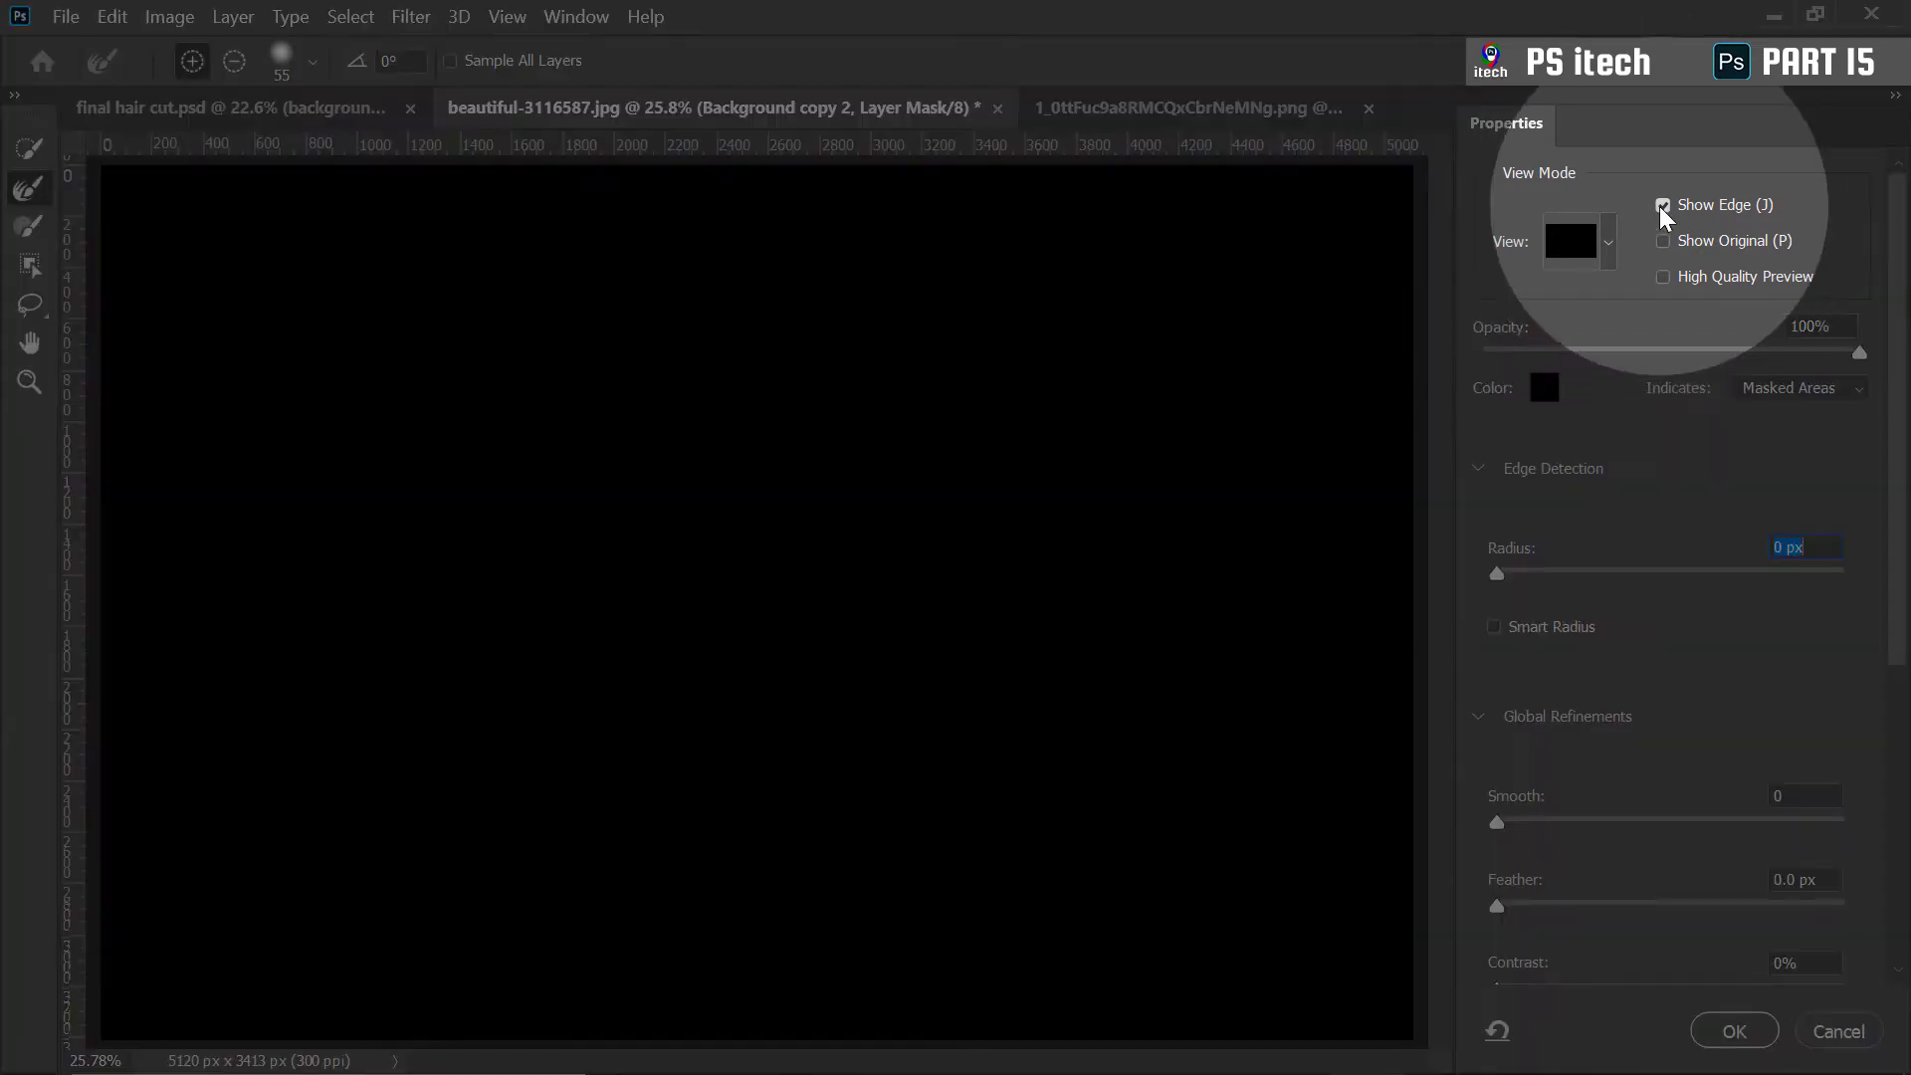
pyautogui.click(1659, 207)
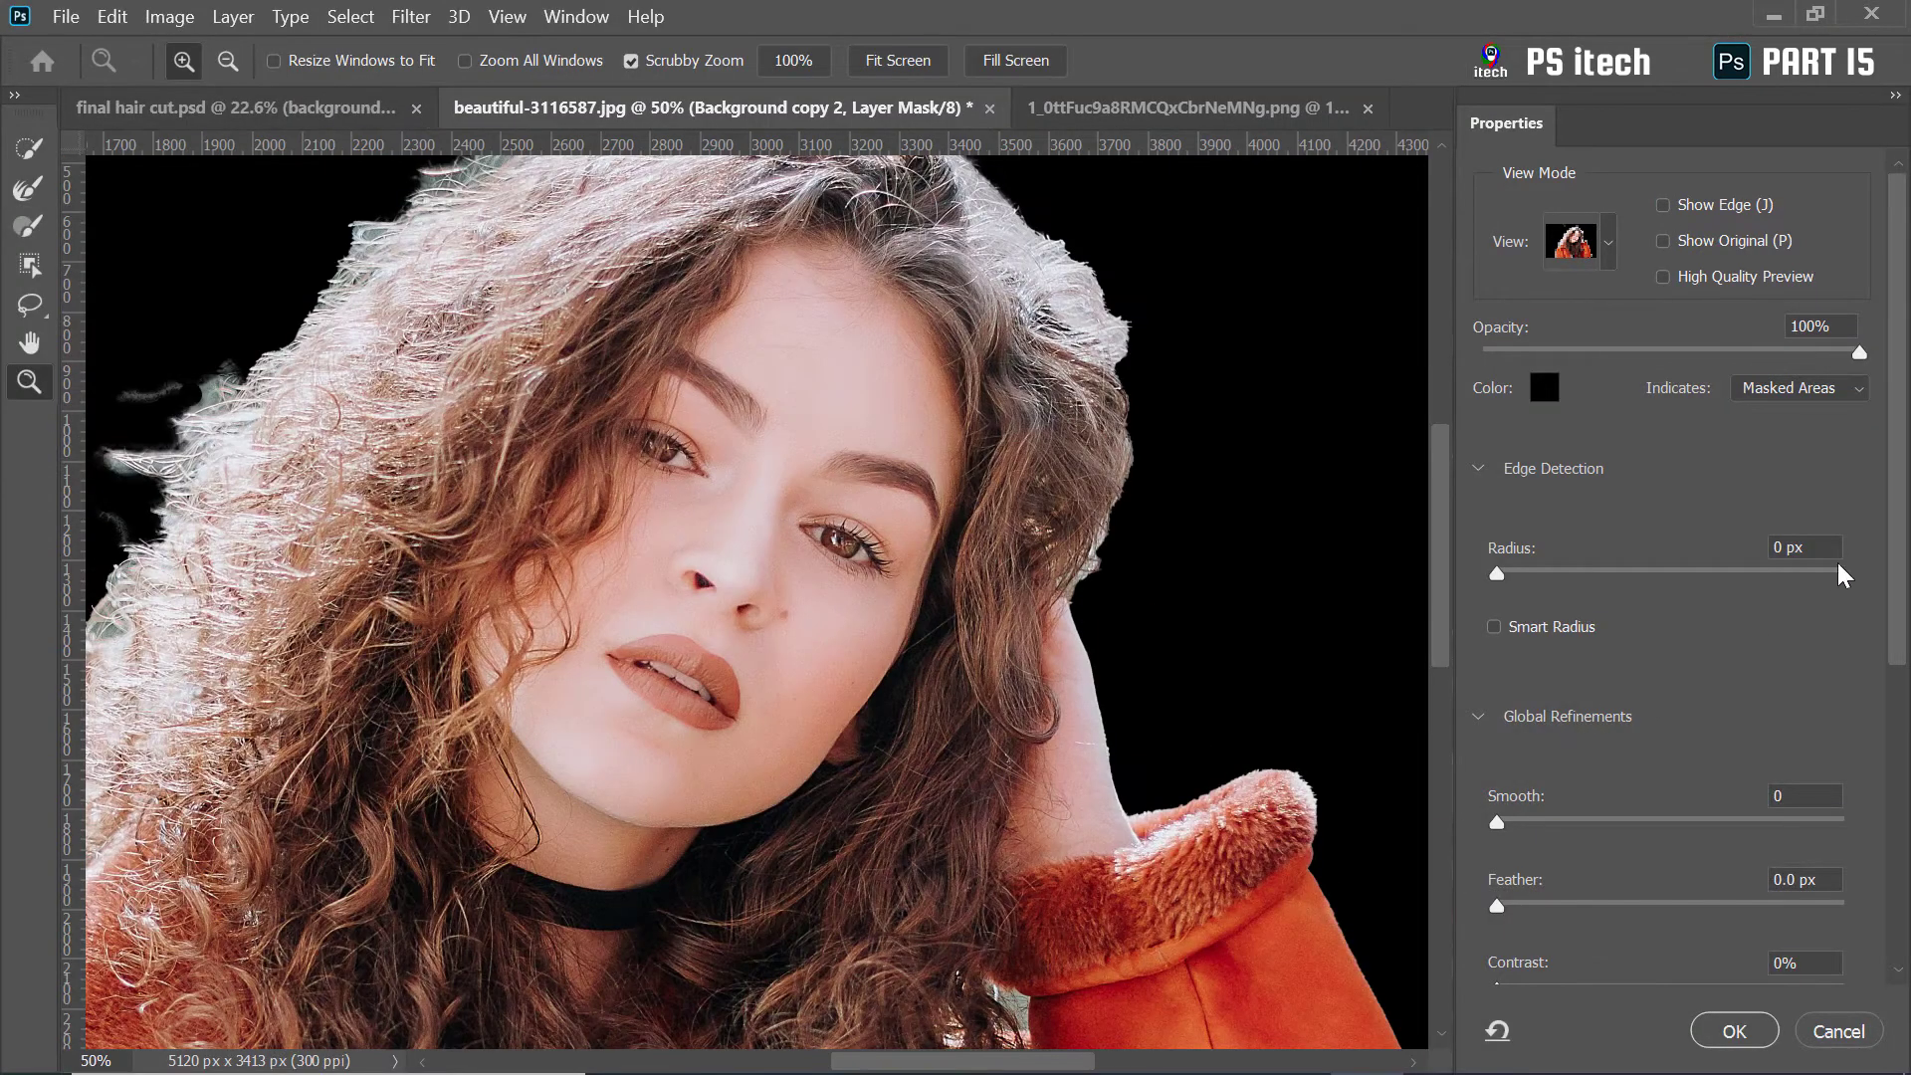
pyautogui.moveTo(1897, 587); pyautogui.dragTo(1897, 682)
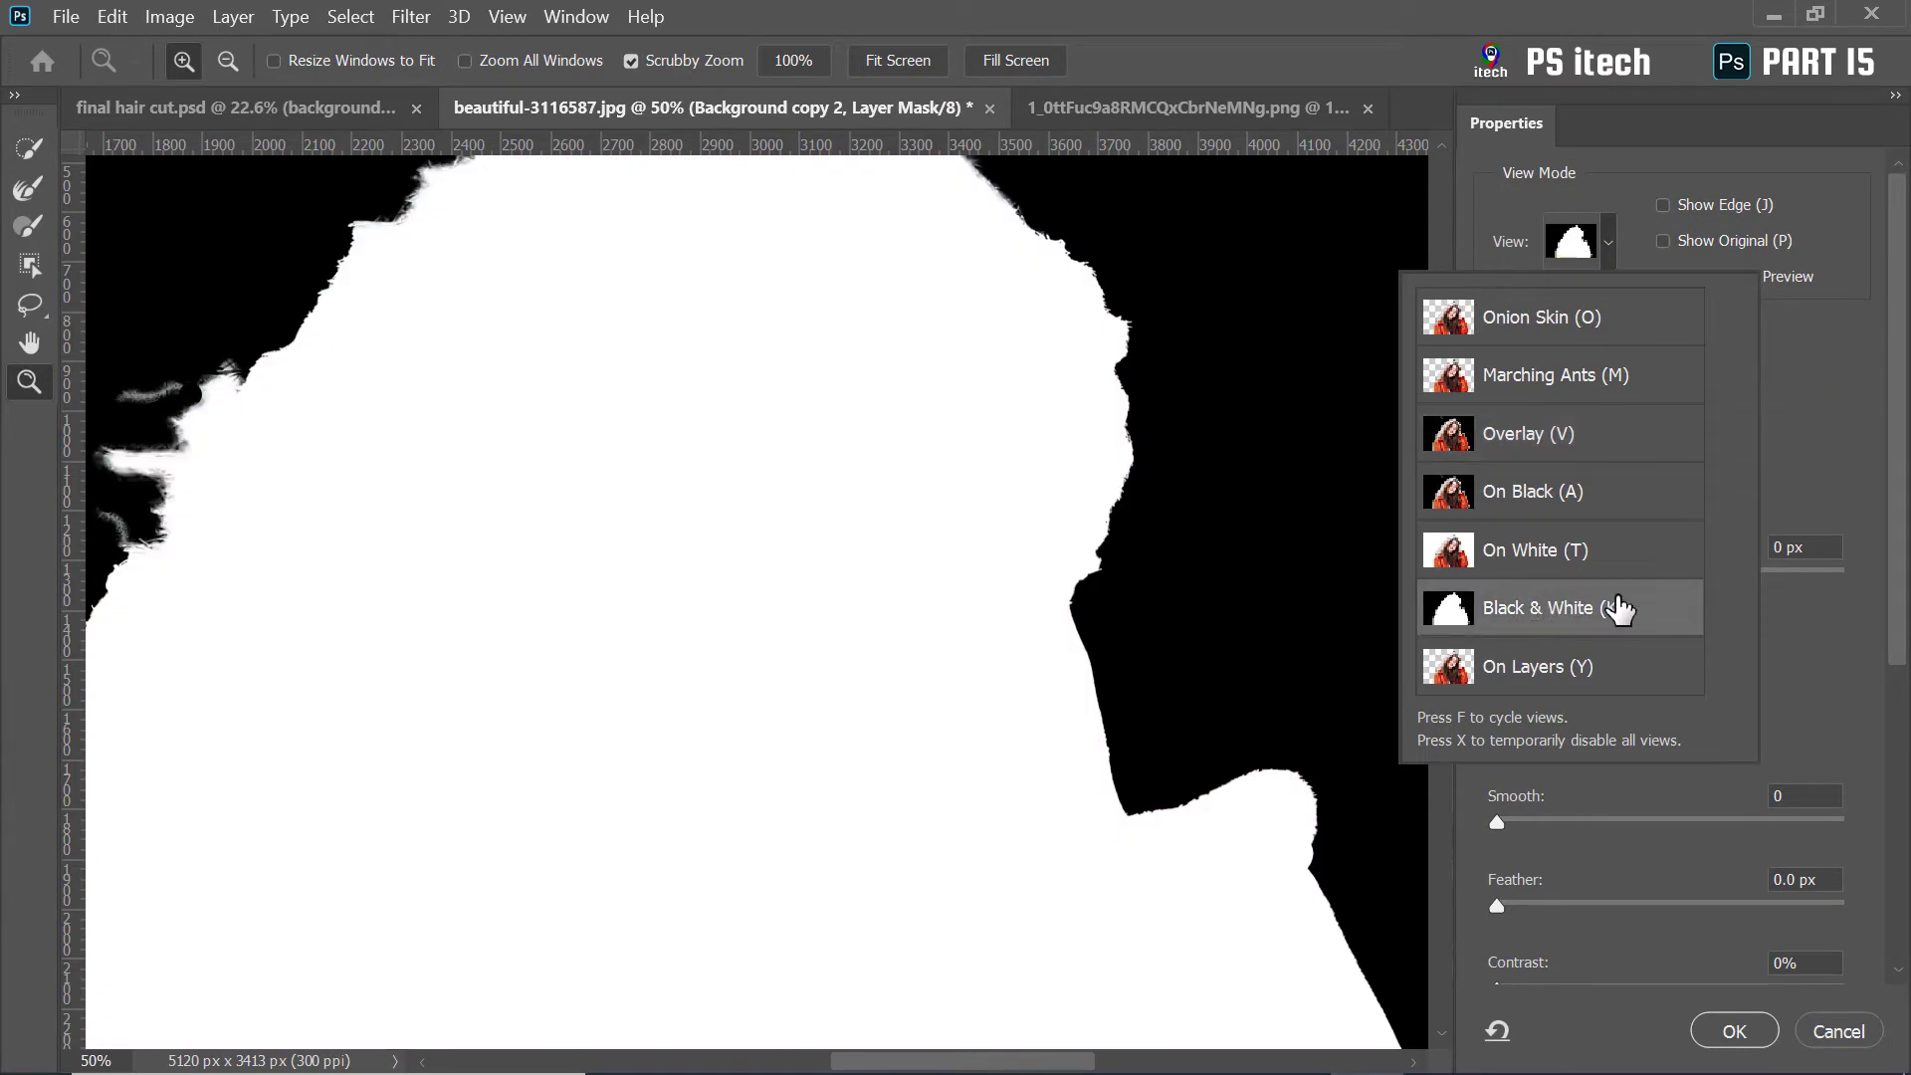
# Preview the mask in Black & White and compare Smooth at 100 and 42 along the hair edge, returning it to 0
pyautogui.click(1619, 607)
pyautogui.click(1152, 602)
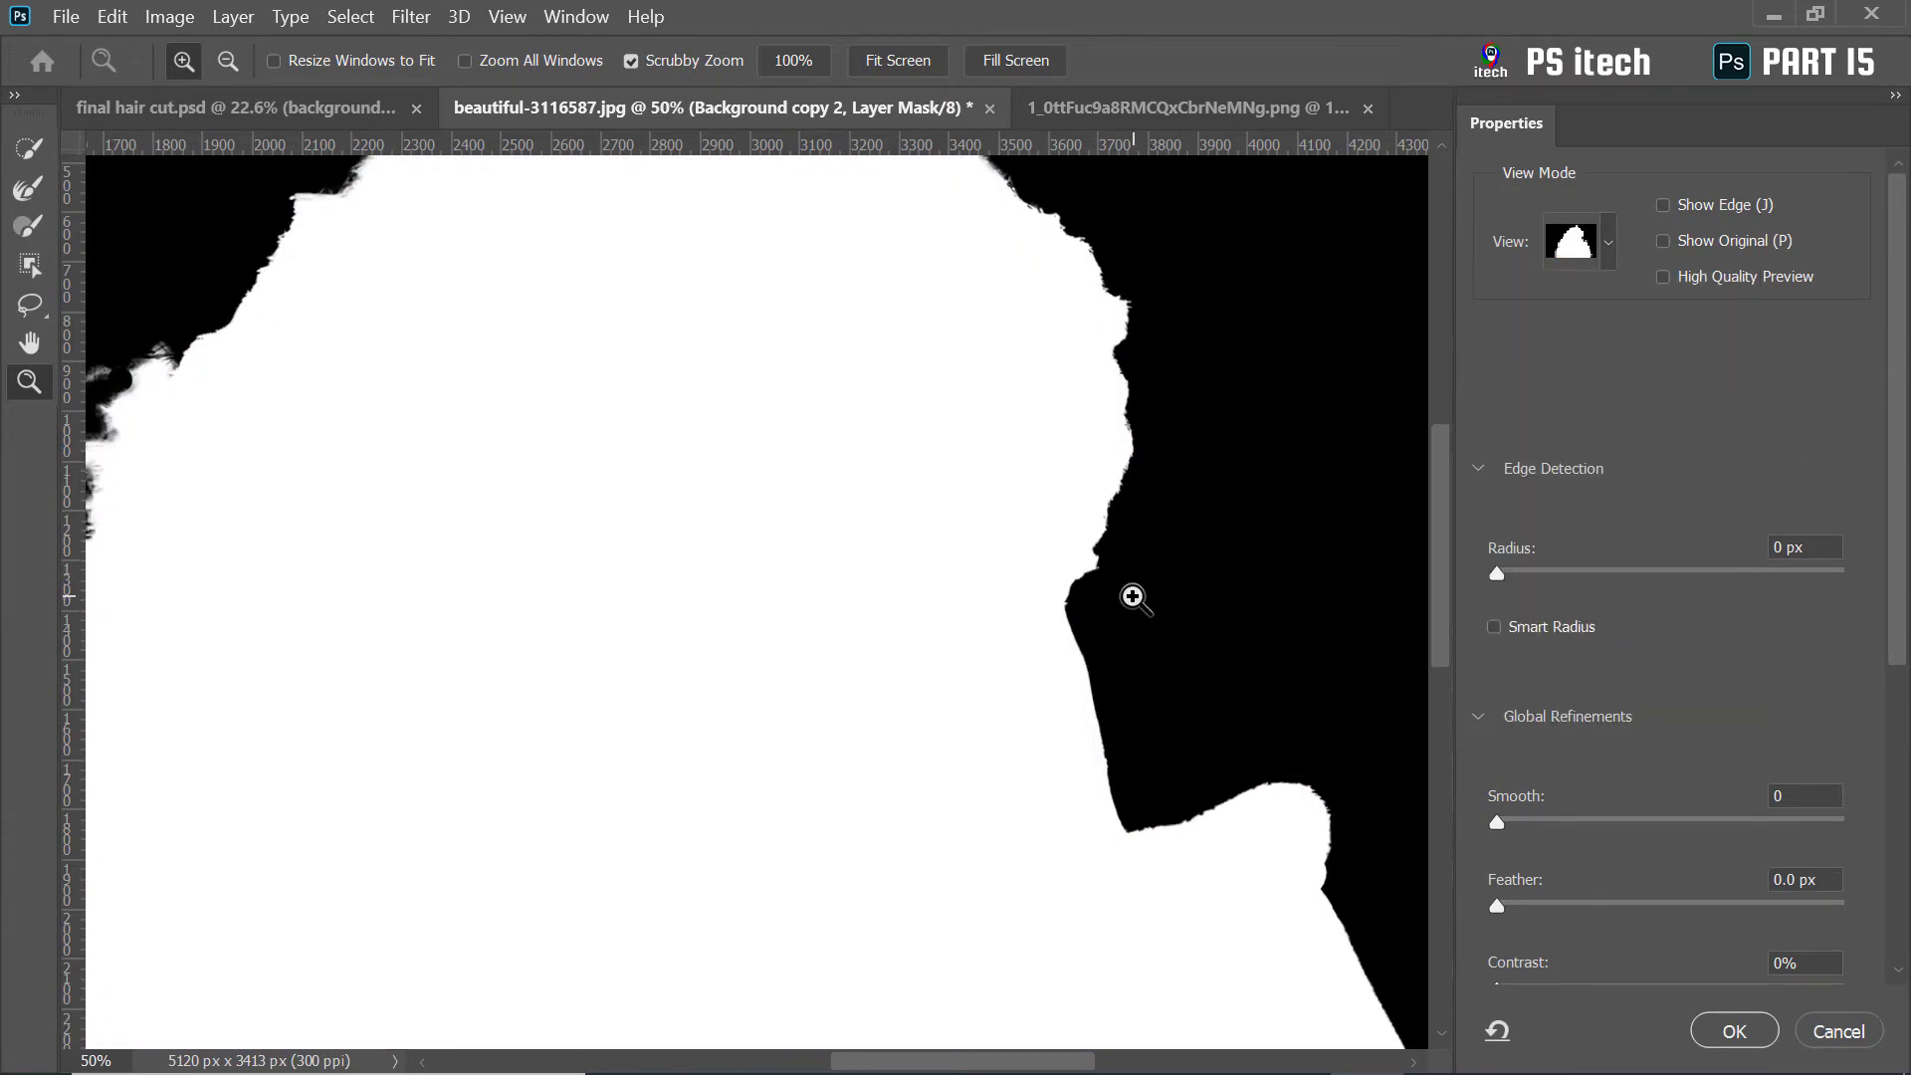
pyautogui.click(1175, 431)
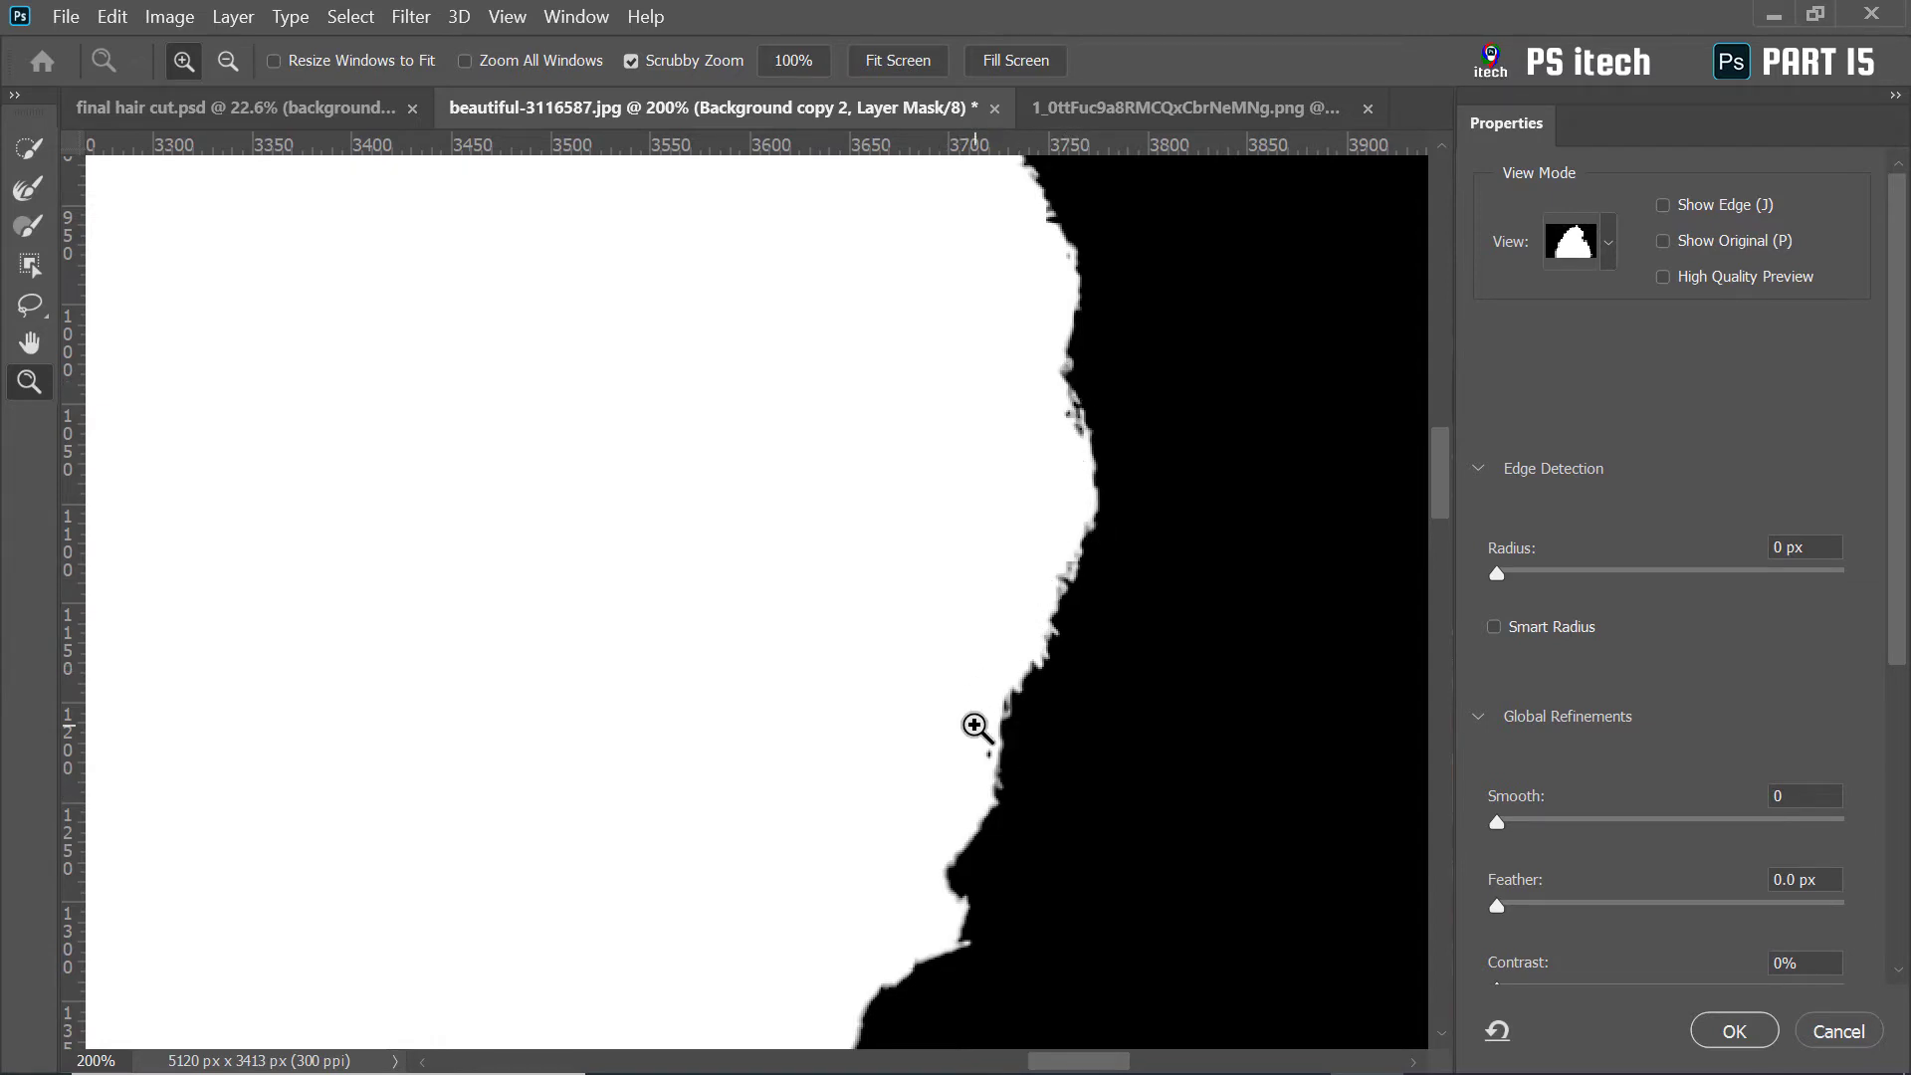
pyautogui.moveTo(1503, 818); pyautogui.dragTo(1585, 810)
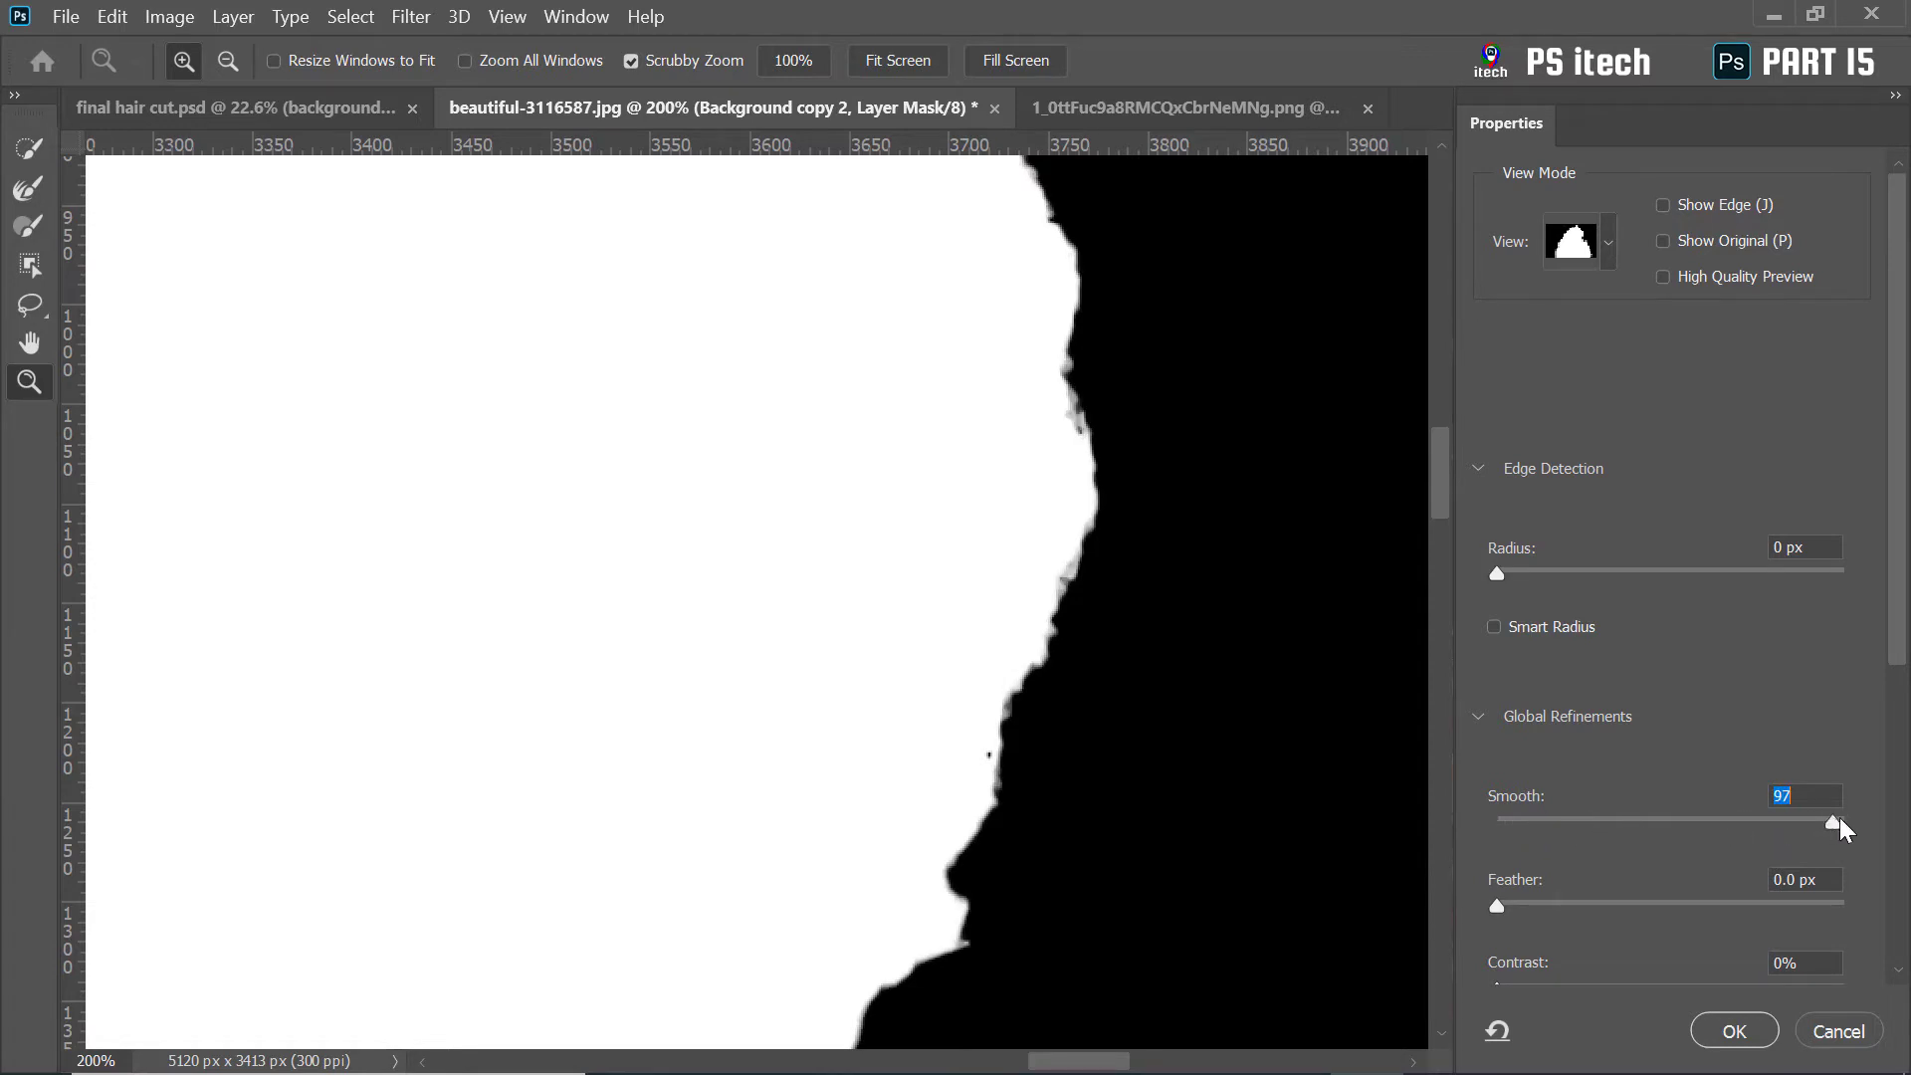
pyautogui.moveTo(1839, 819); pyautogui.dragTo(1853, 819)
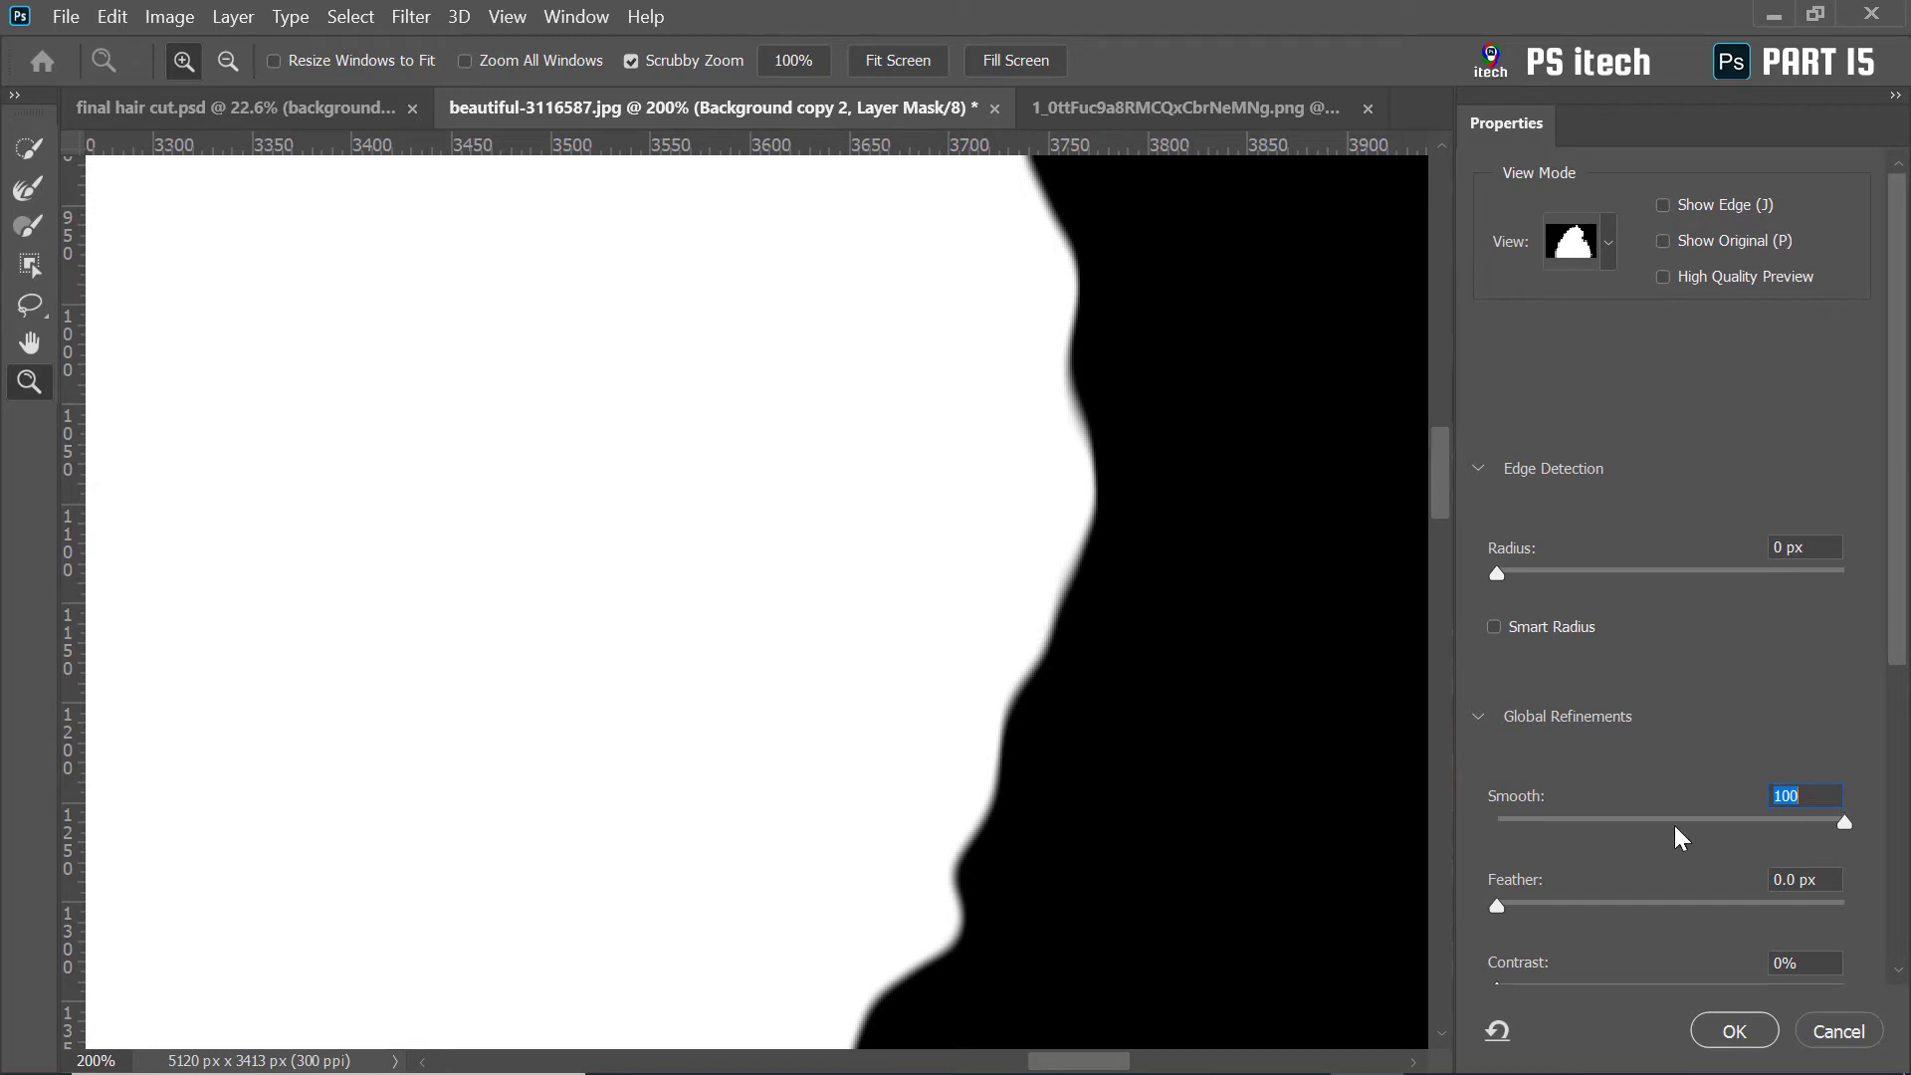
pyautogui.click(1644, 822)
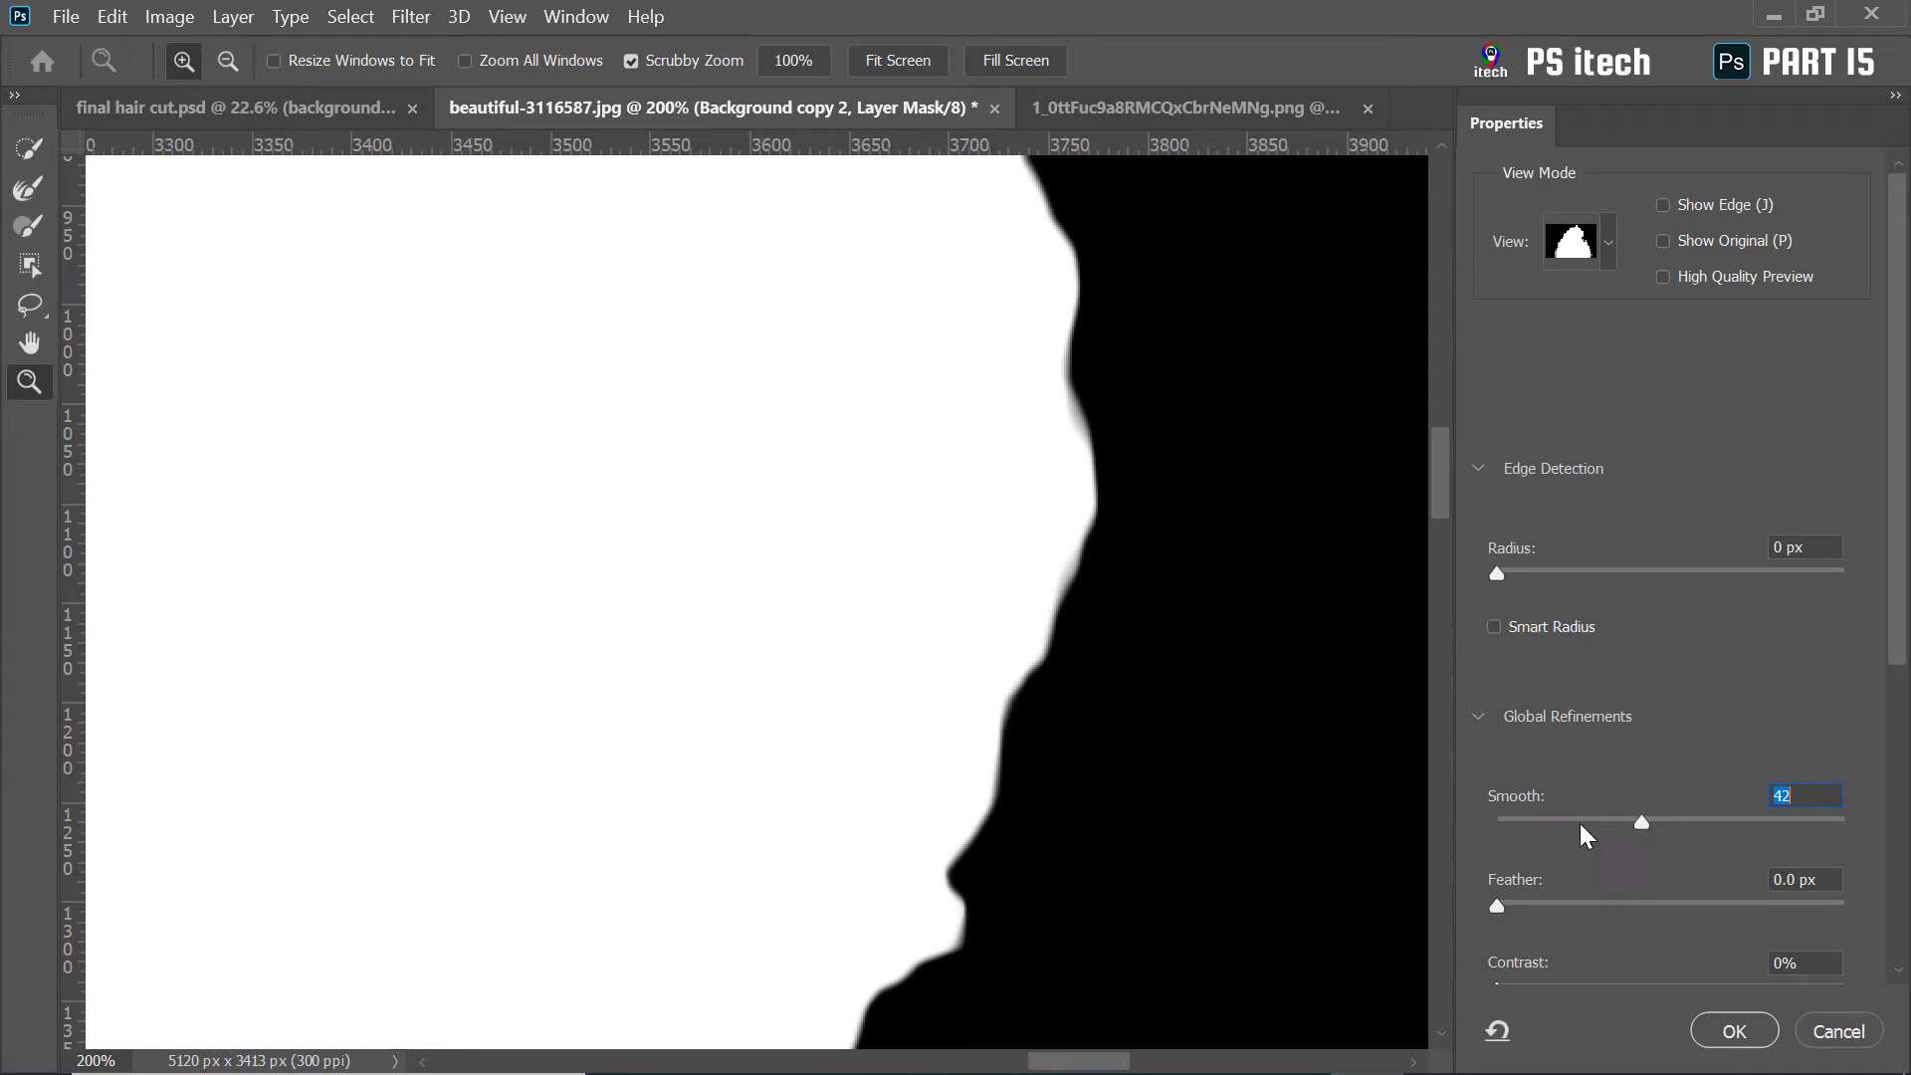
pyautogui.moveTo(1484, 825); pyautogui.dragTo(1460, 824)
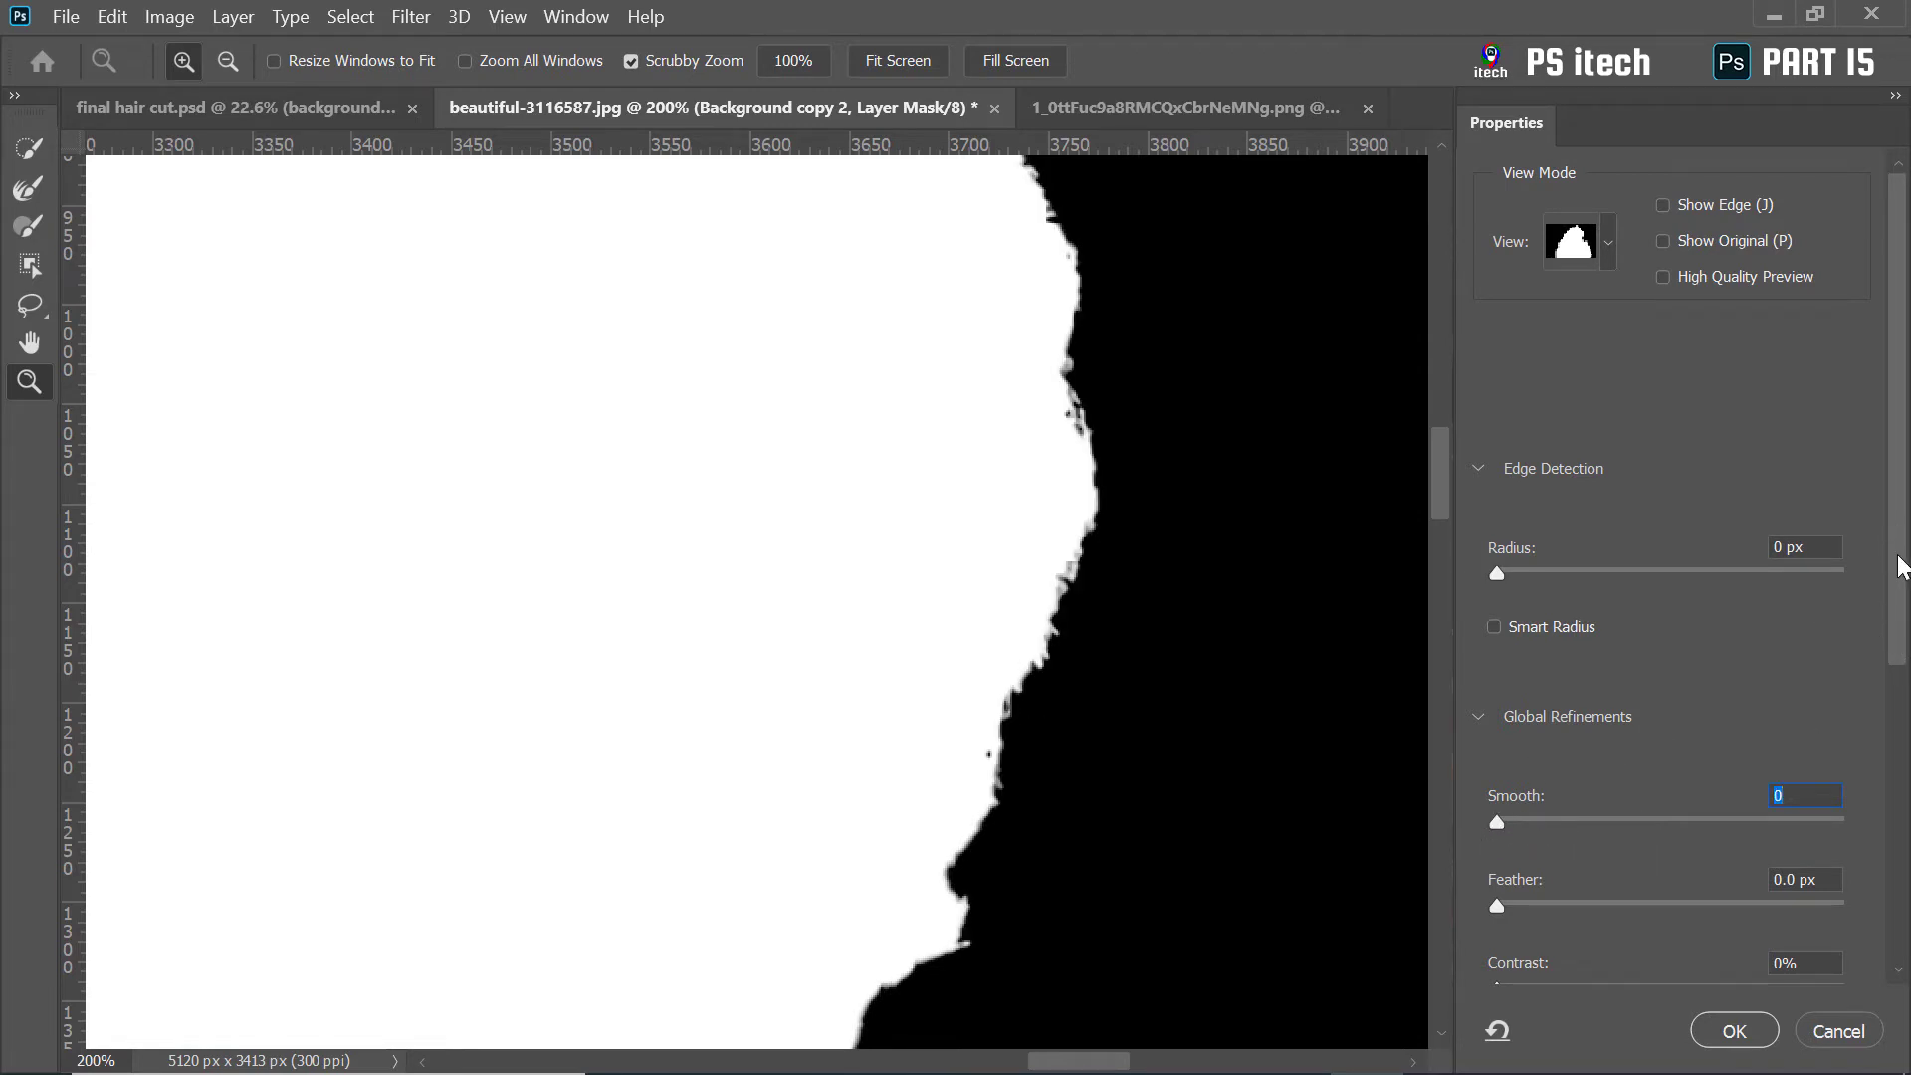
# Feather the mask by 23.5 px and examine the softened hair edge
pyautogui.scroll(-3, 1672, 734)
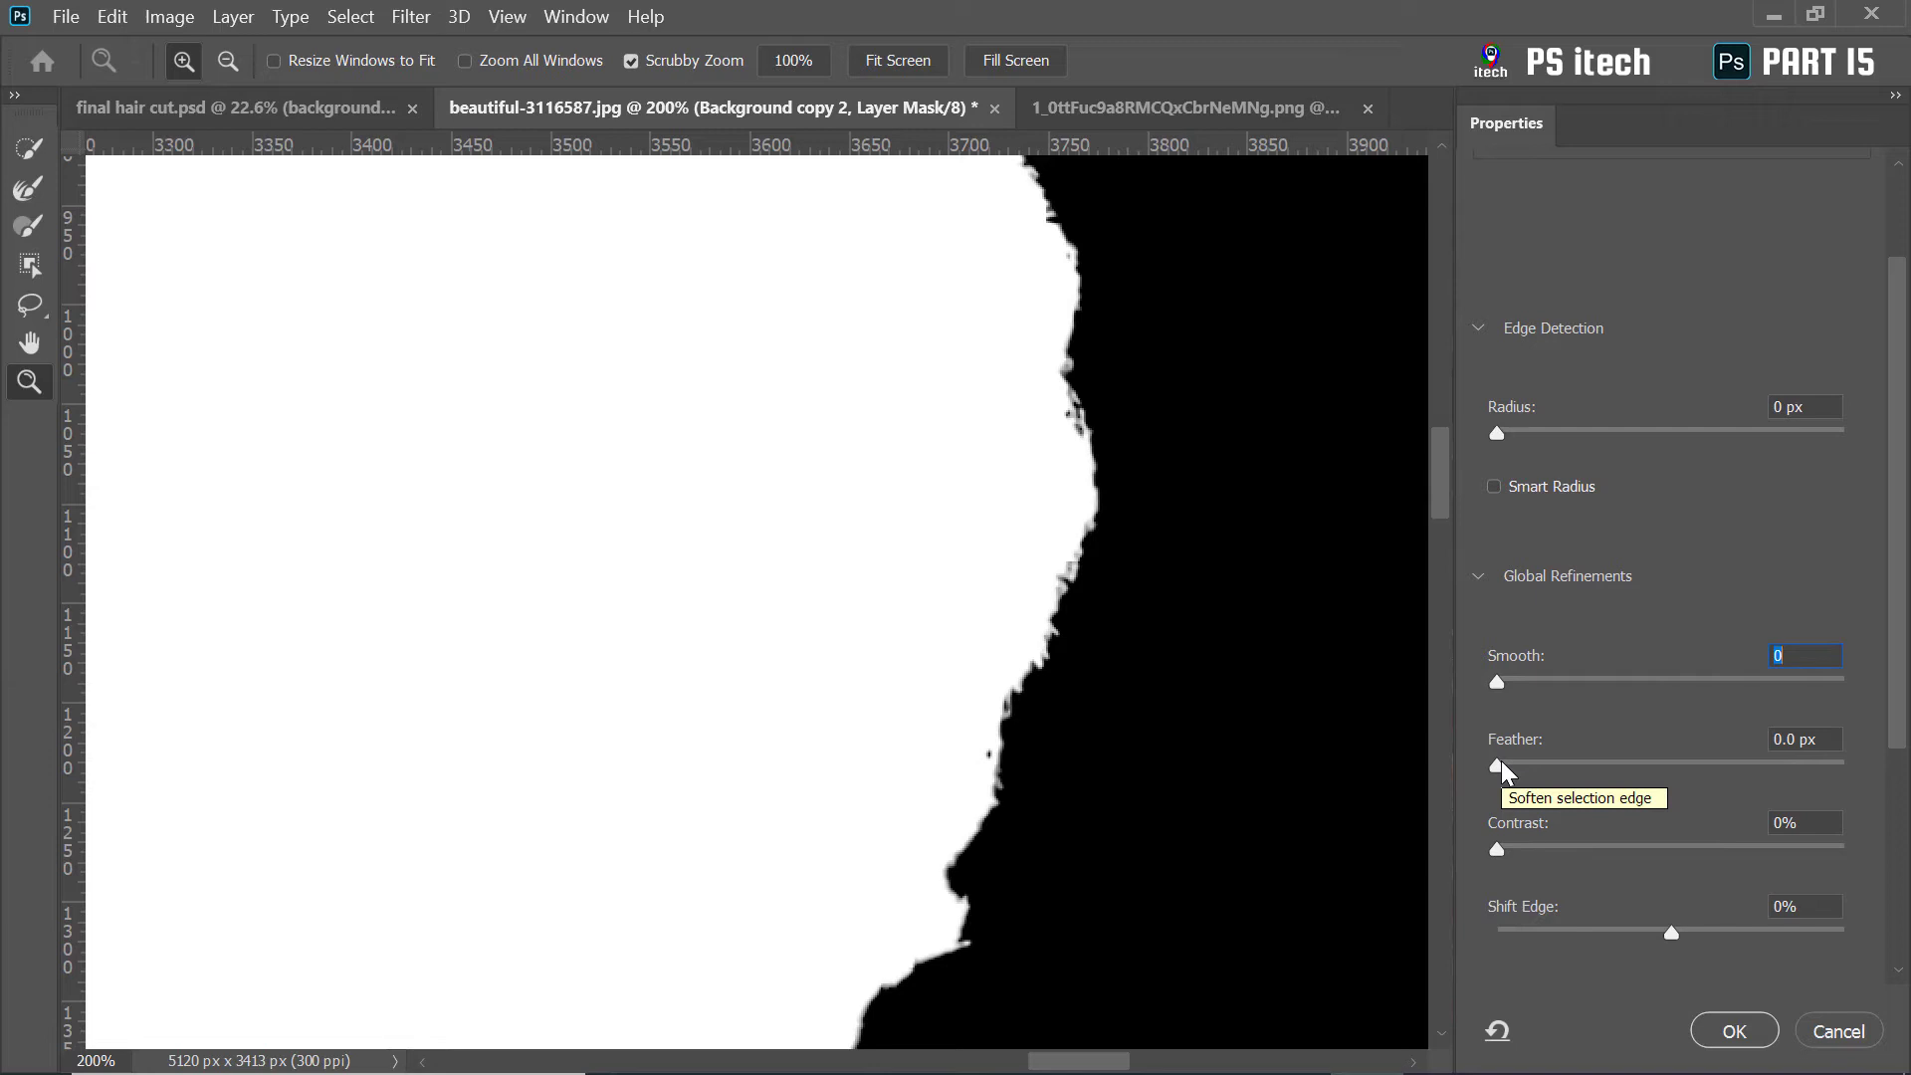
pyautogui.moveTo(1514, 762); pyautogui.dragTo(1550, 762)
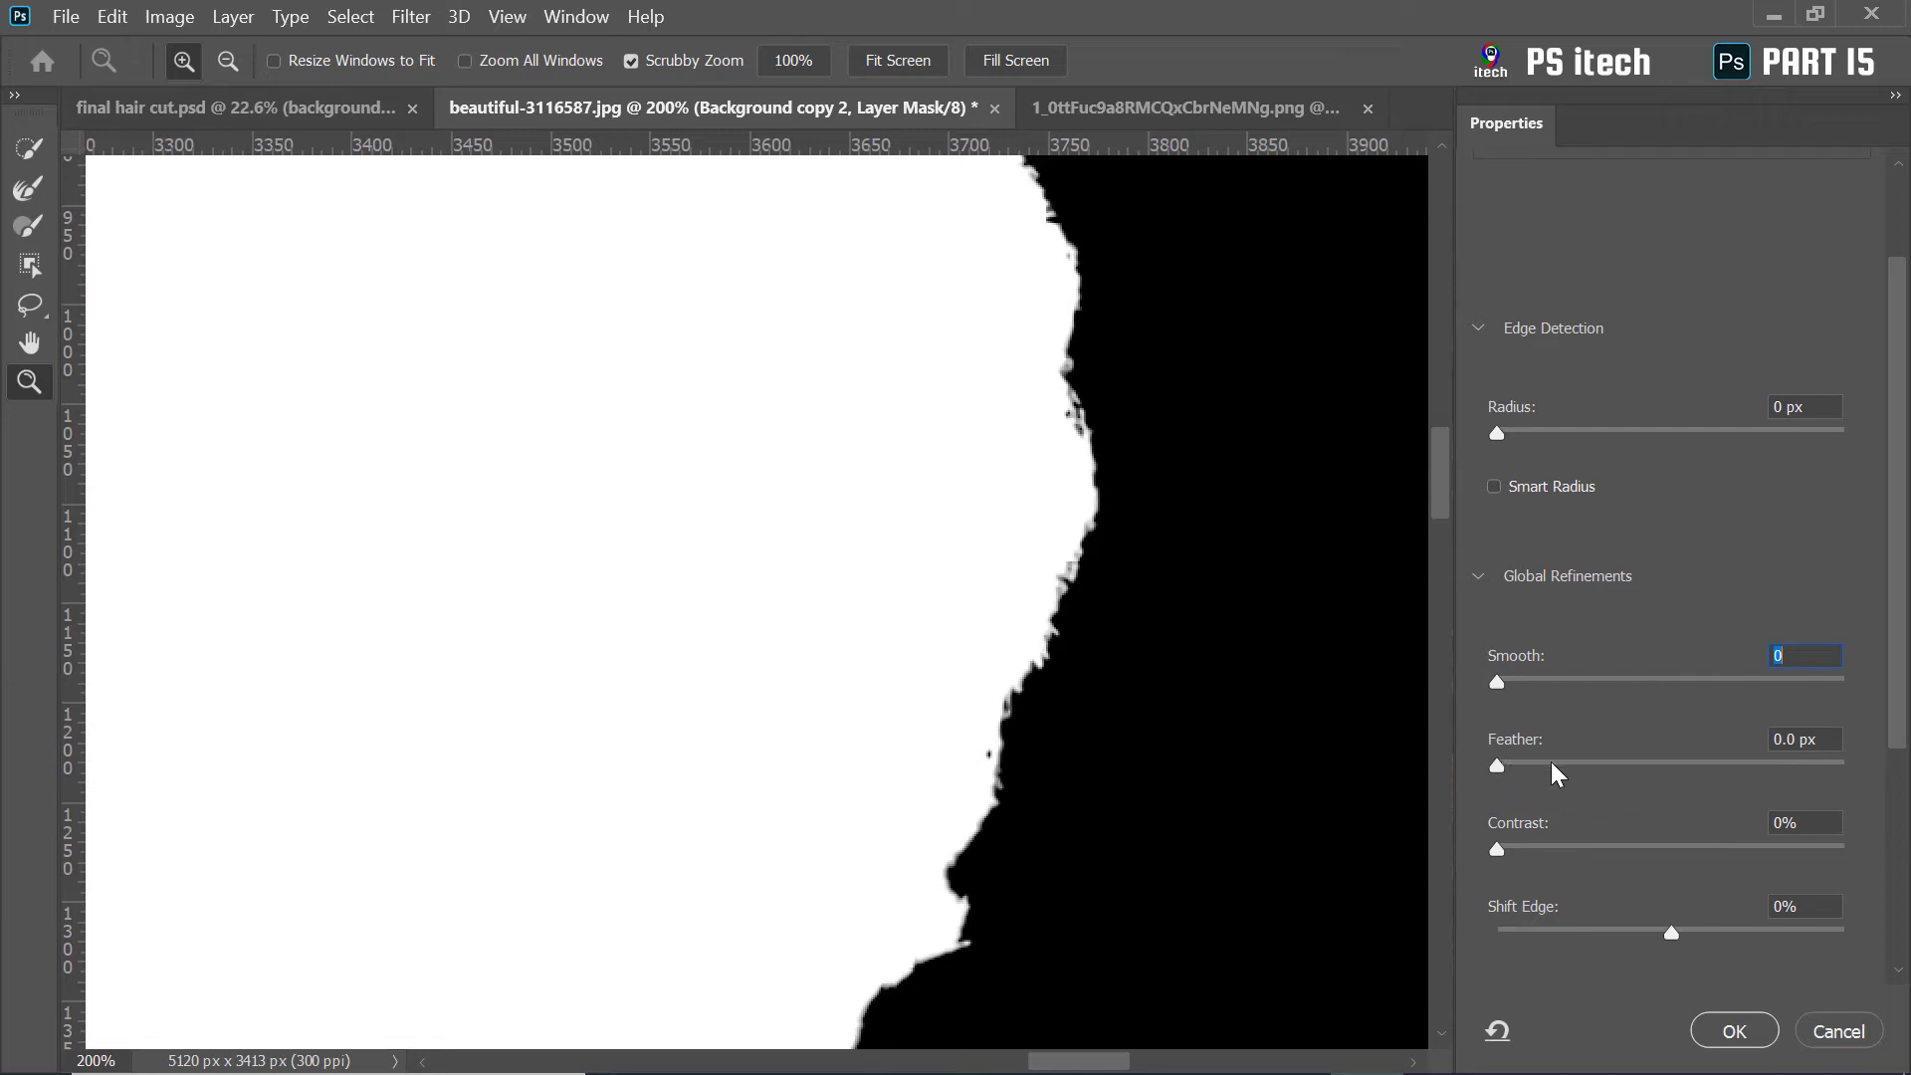
pyautogui.click(1592, 762)
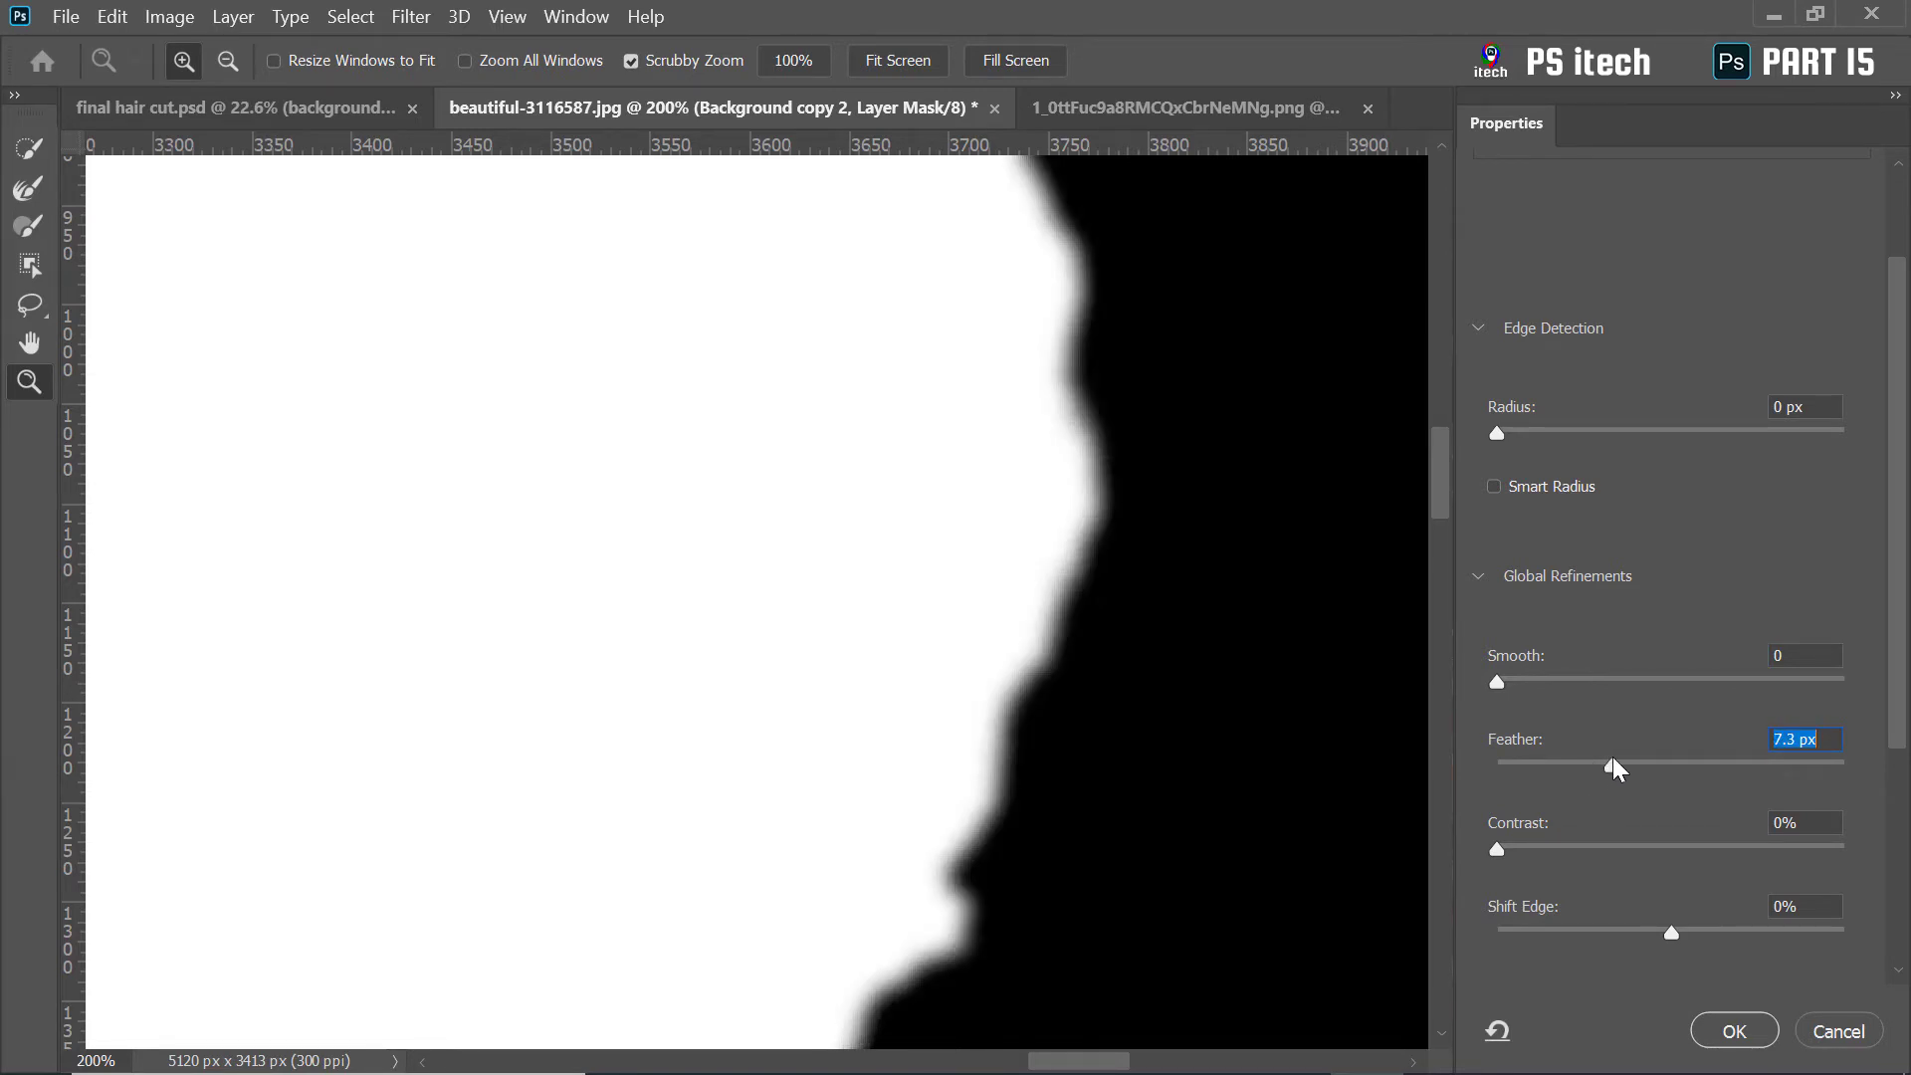
pyautogui.moveTo(1615, 767); pyautogui.dragTo(1654, 763)
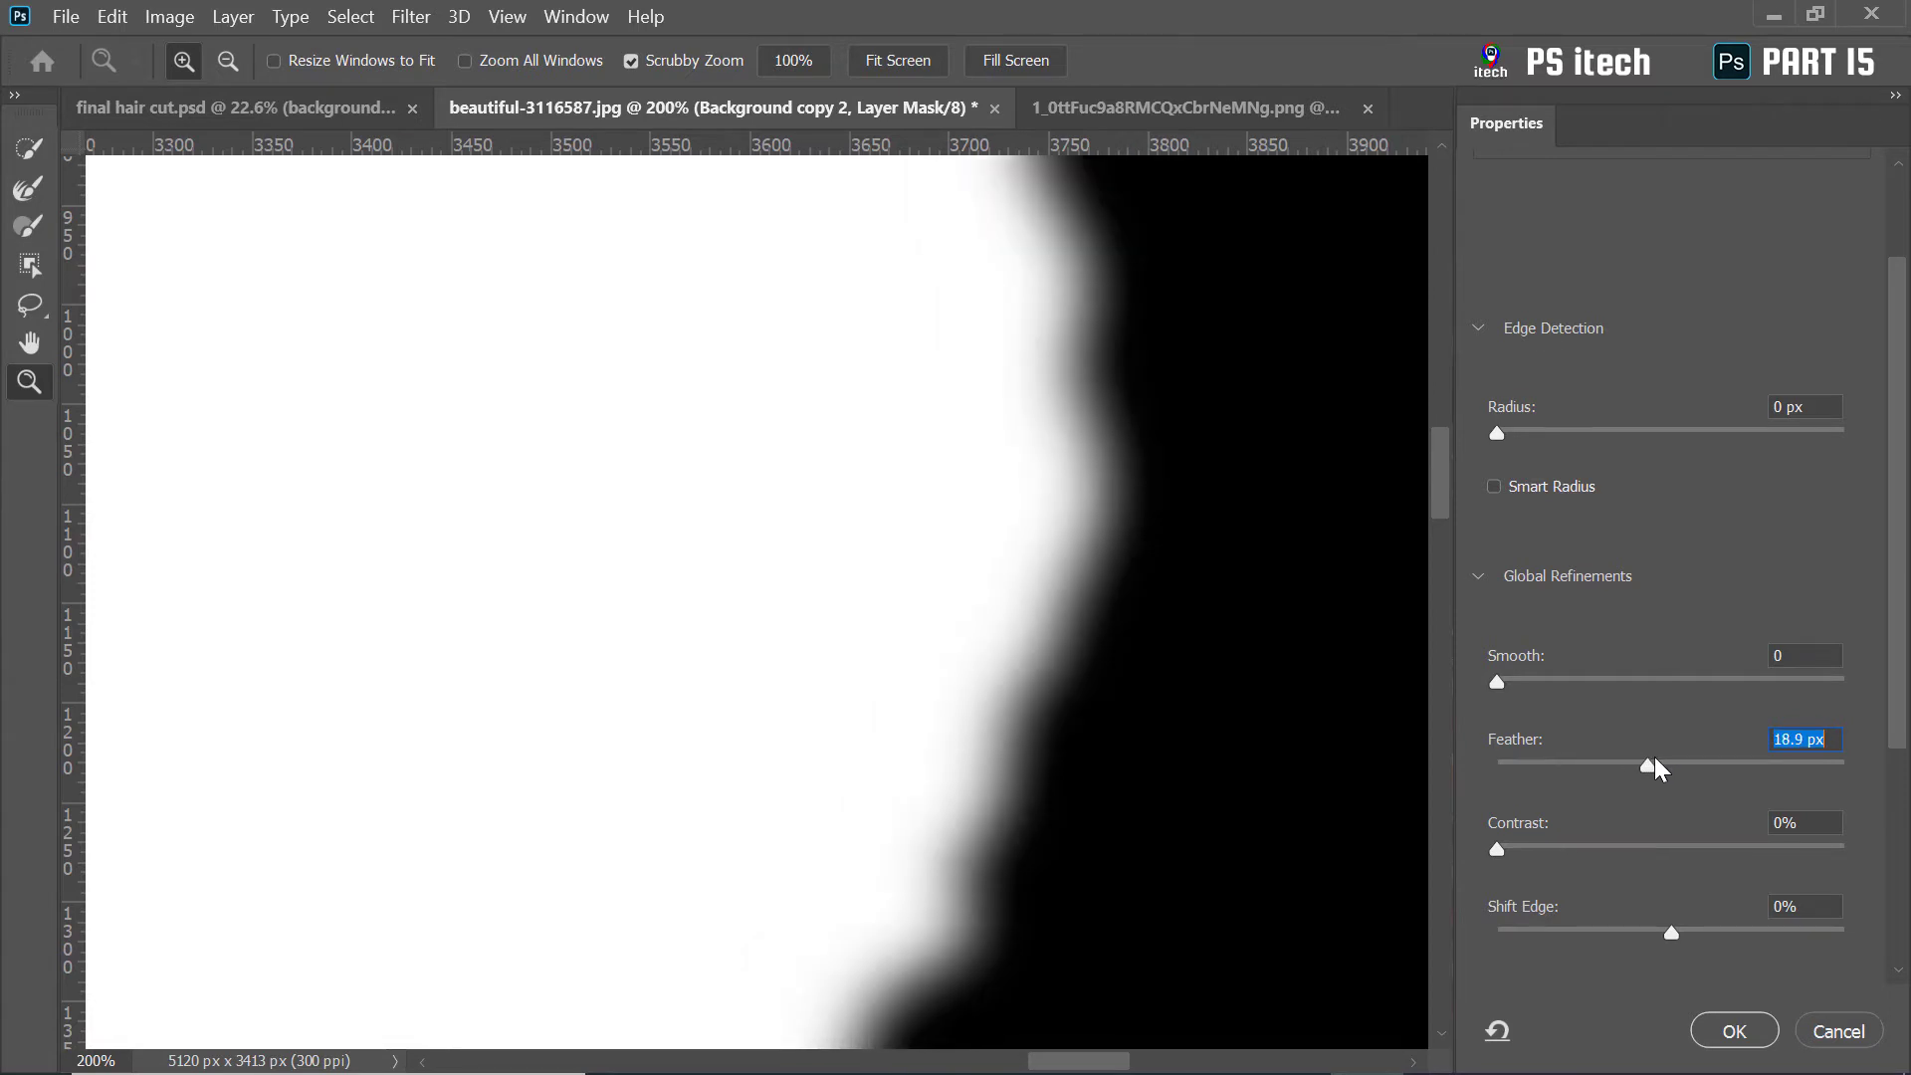
pyautogui.keyDown('alt'); pyautogui.click(1172, 617); pyautogui.keyUp('alt')
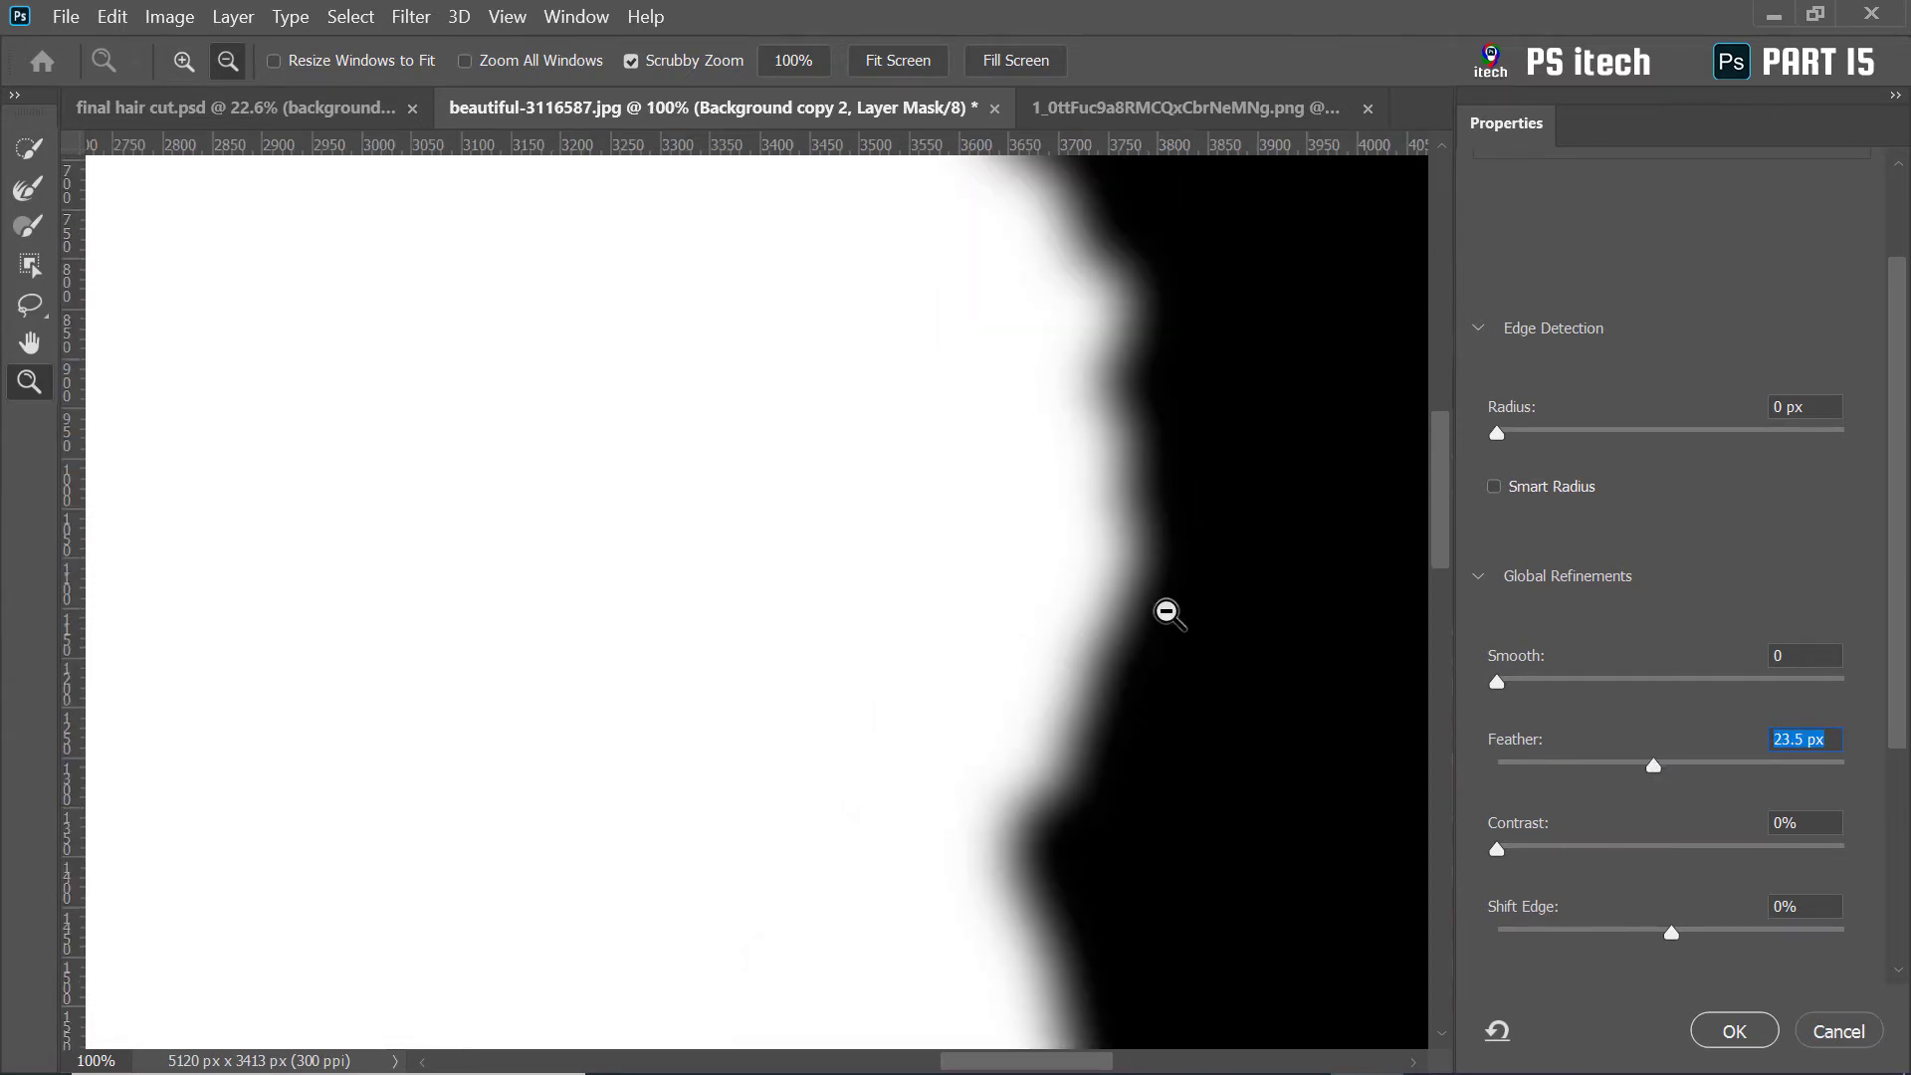
pyautogui.keyDown('alt'); pyautogui.click(1170, 617); pyautogui.keyUp('alt')
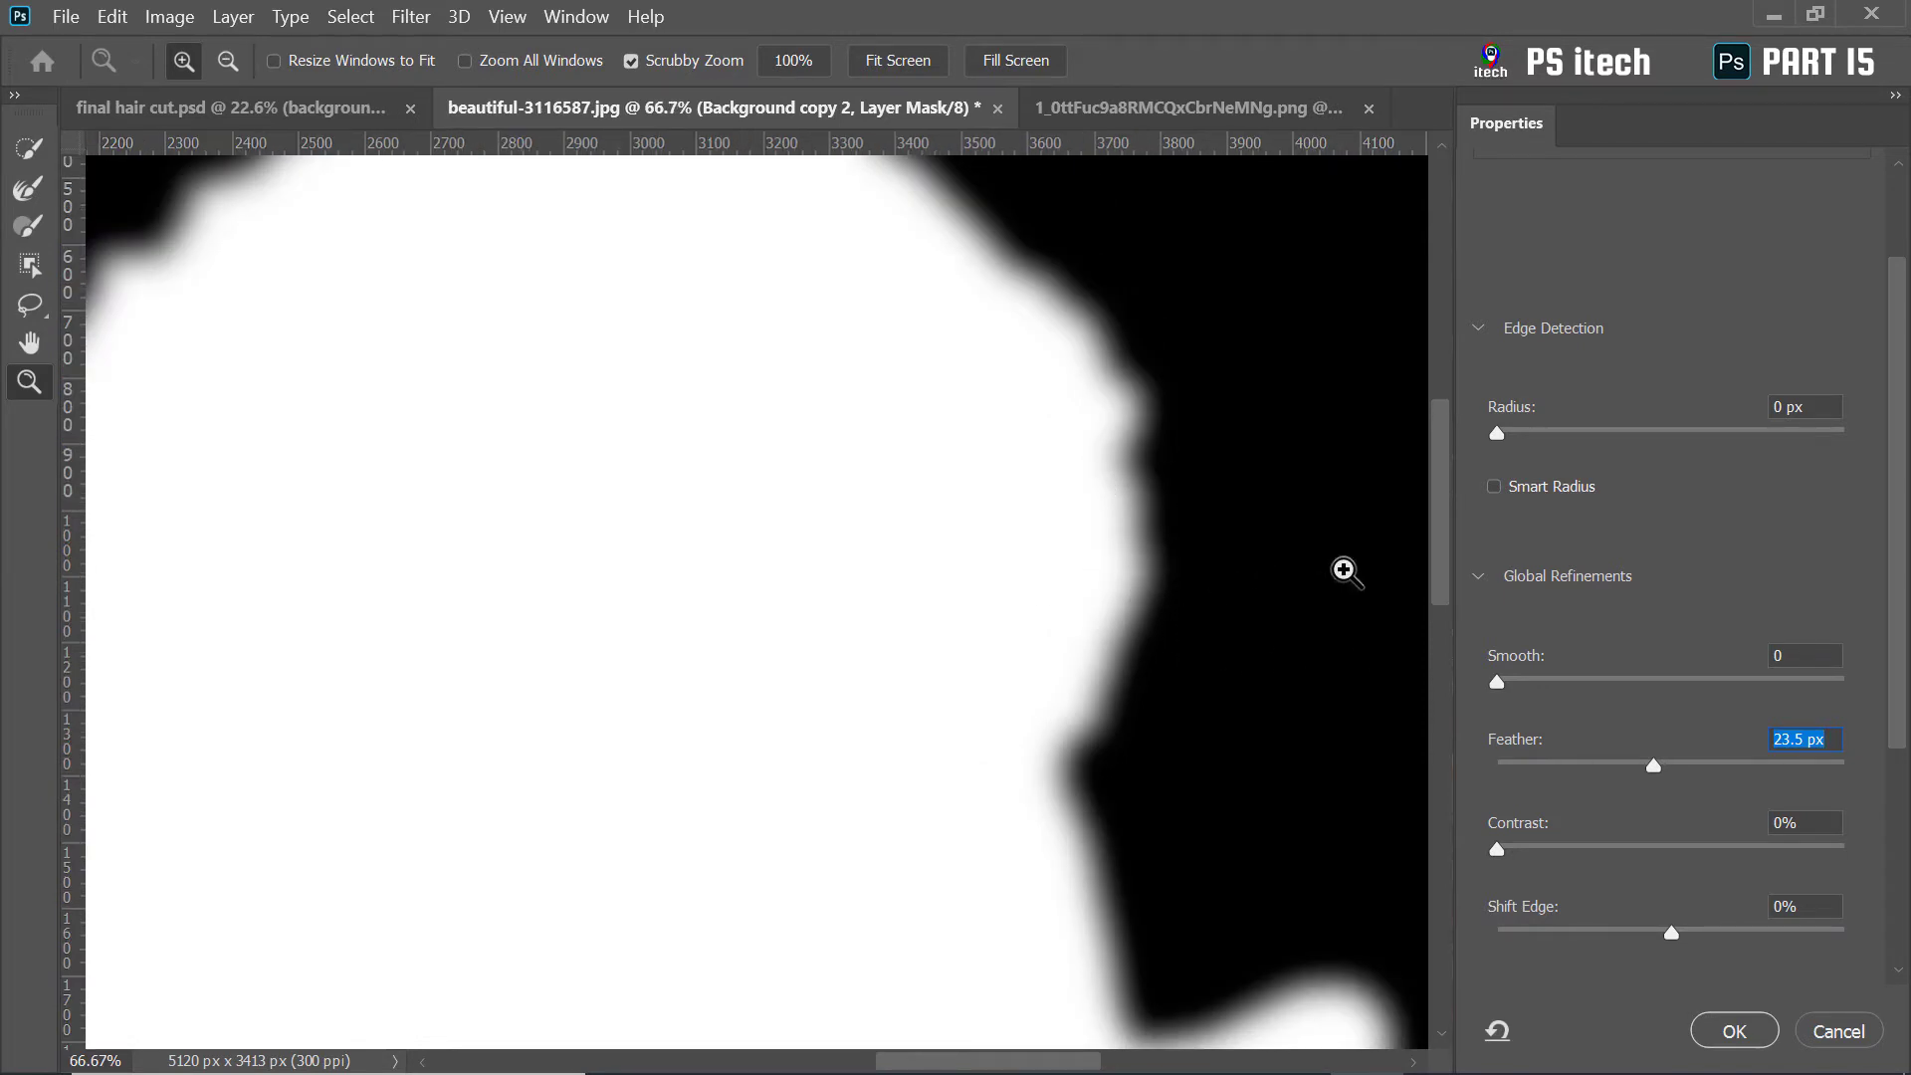
# Raise the mask edge's Contrast to 100% and preview the cutout On White
pyautogui.moveTo(1496, 846); pyautogui.dragTo(1518, 846)
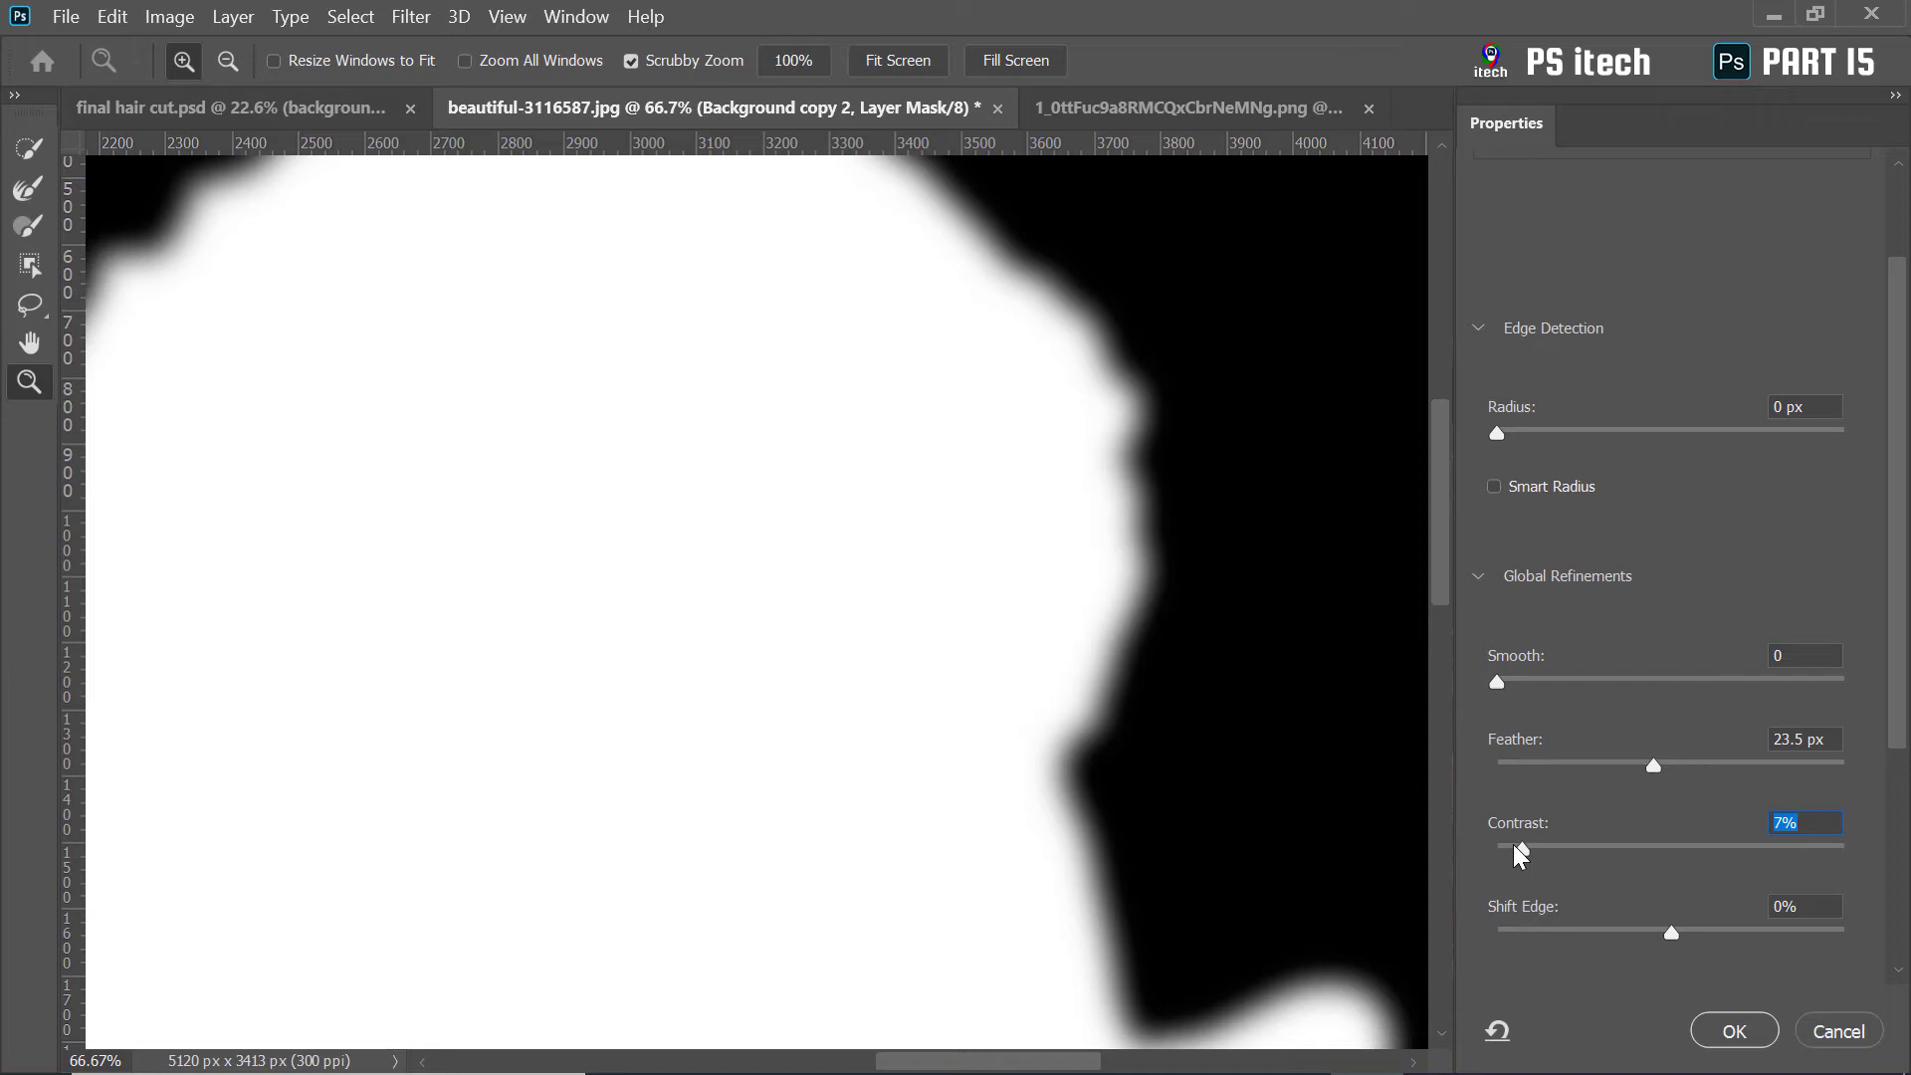
pyautogui.moveTo(1519, 850); pyautogui.dragTo(1863, 850)
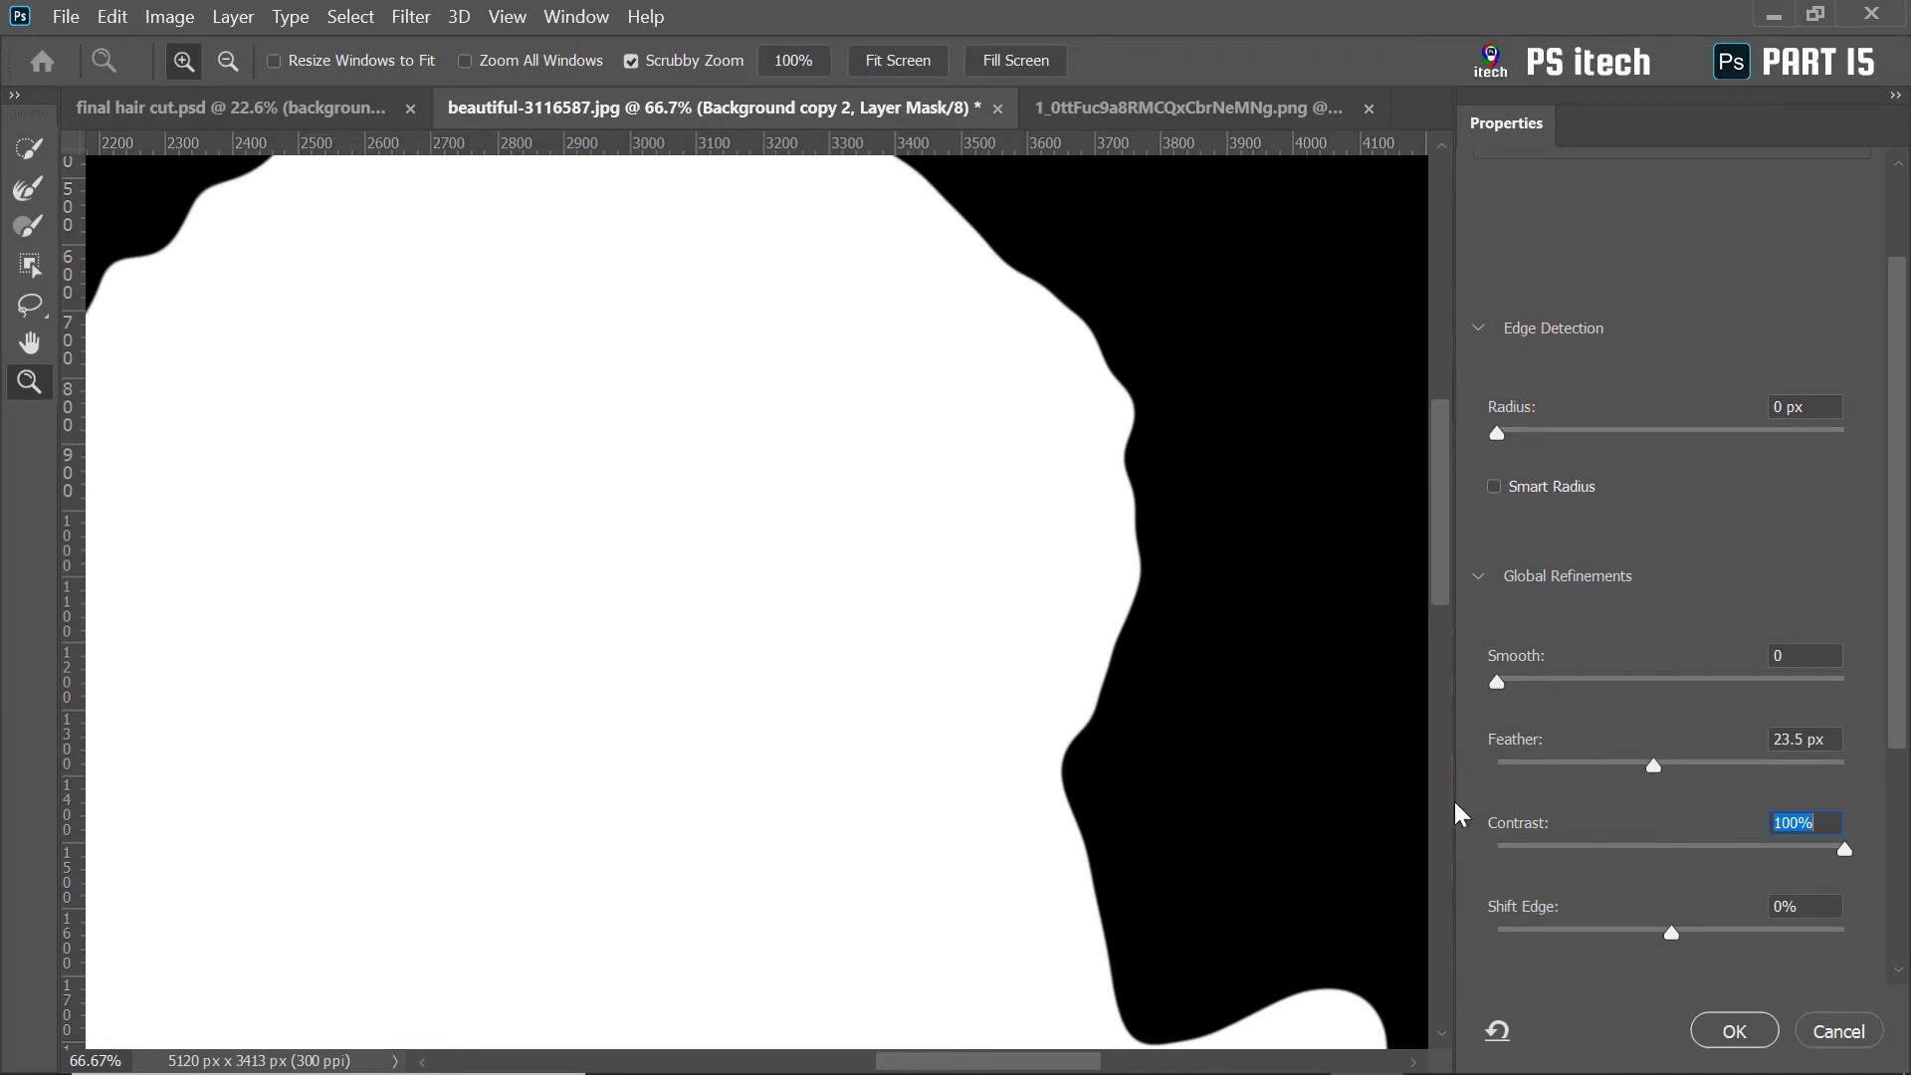
pyautogui.moveTo(1900, 546); pyautogui.dragTo(1901, 386)
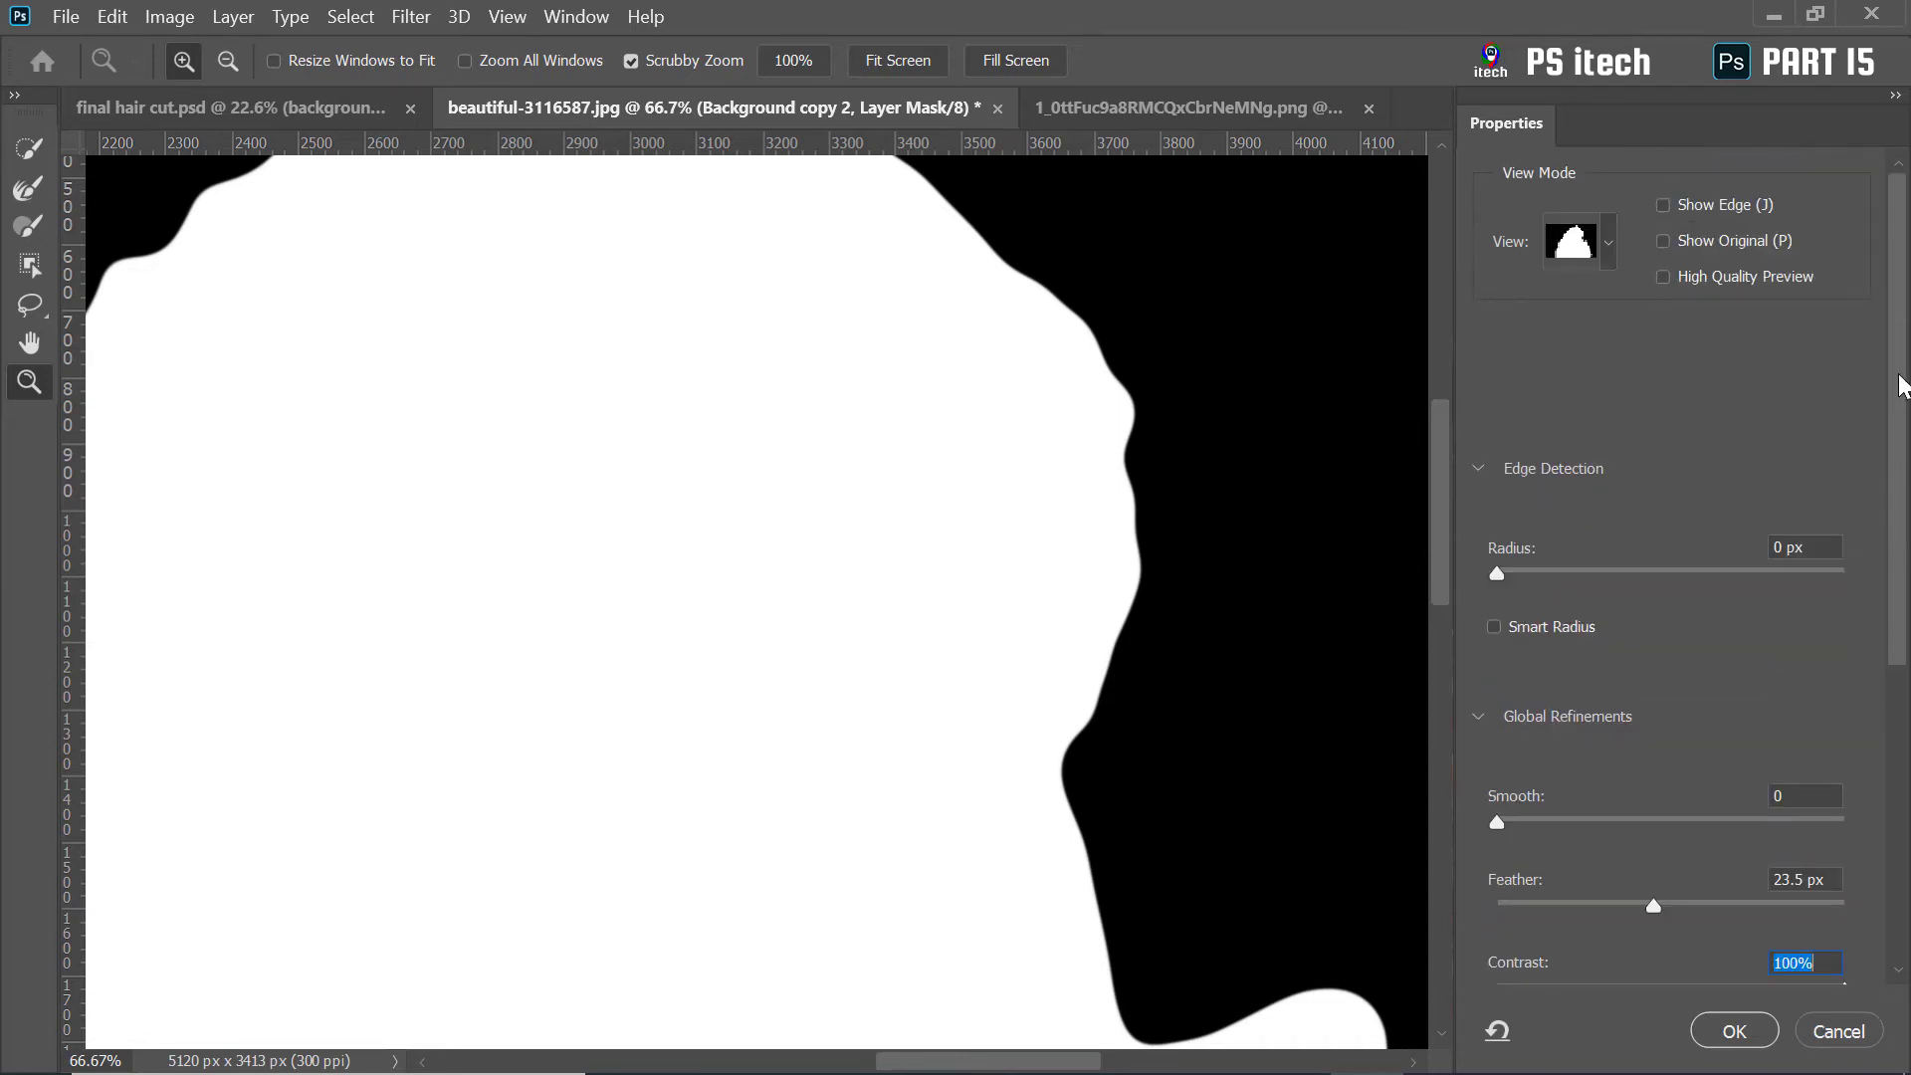
pyautogui.click(1609, 247)
pyautogui.click(1513, 546)
pyautogui.scroll(-2, 1052, 514)
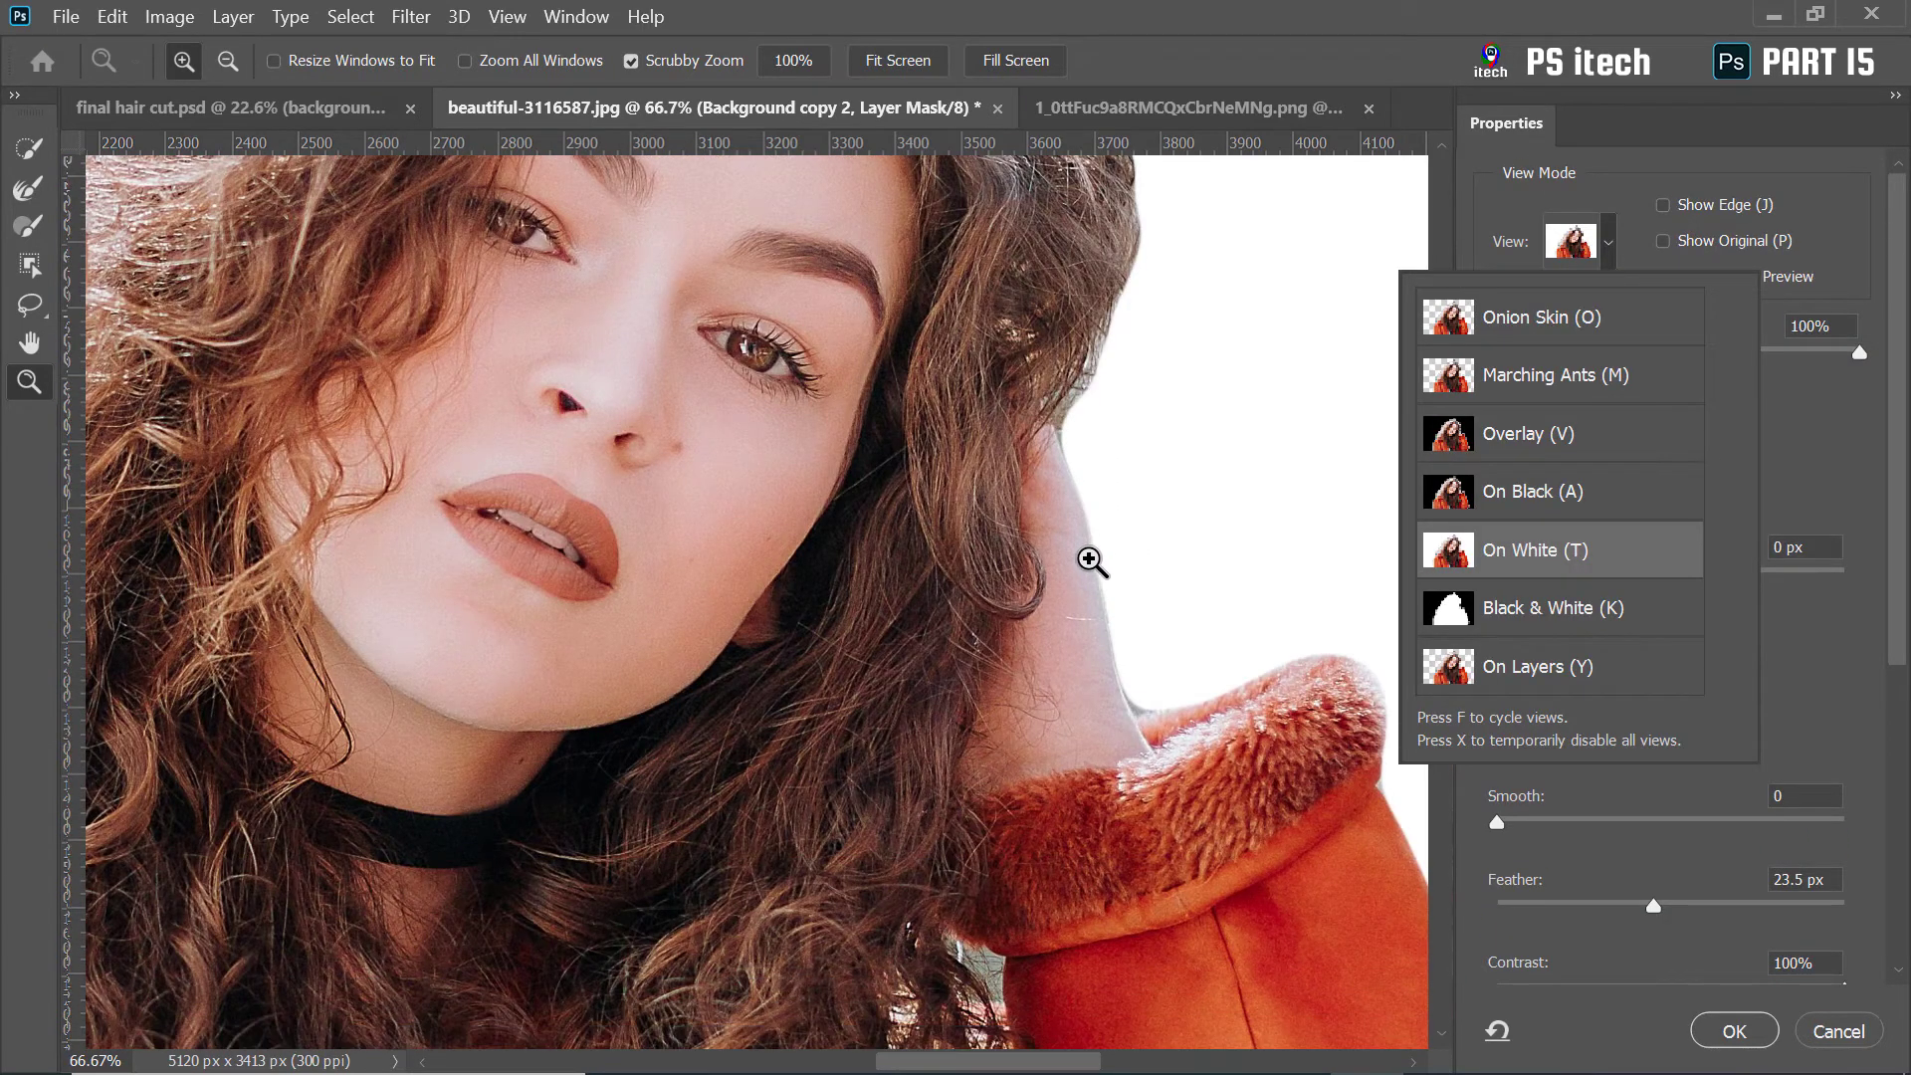
# Try expanding the selection edge around the raised arm with Shift Edge at +62%, then contracting it
pyautogui.click(1091, 504)
pyautogui.click(1091, 503)
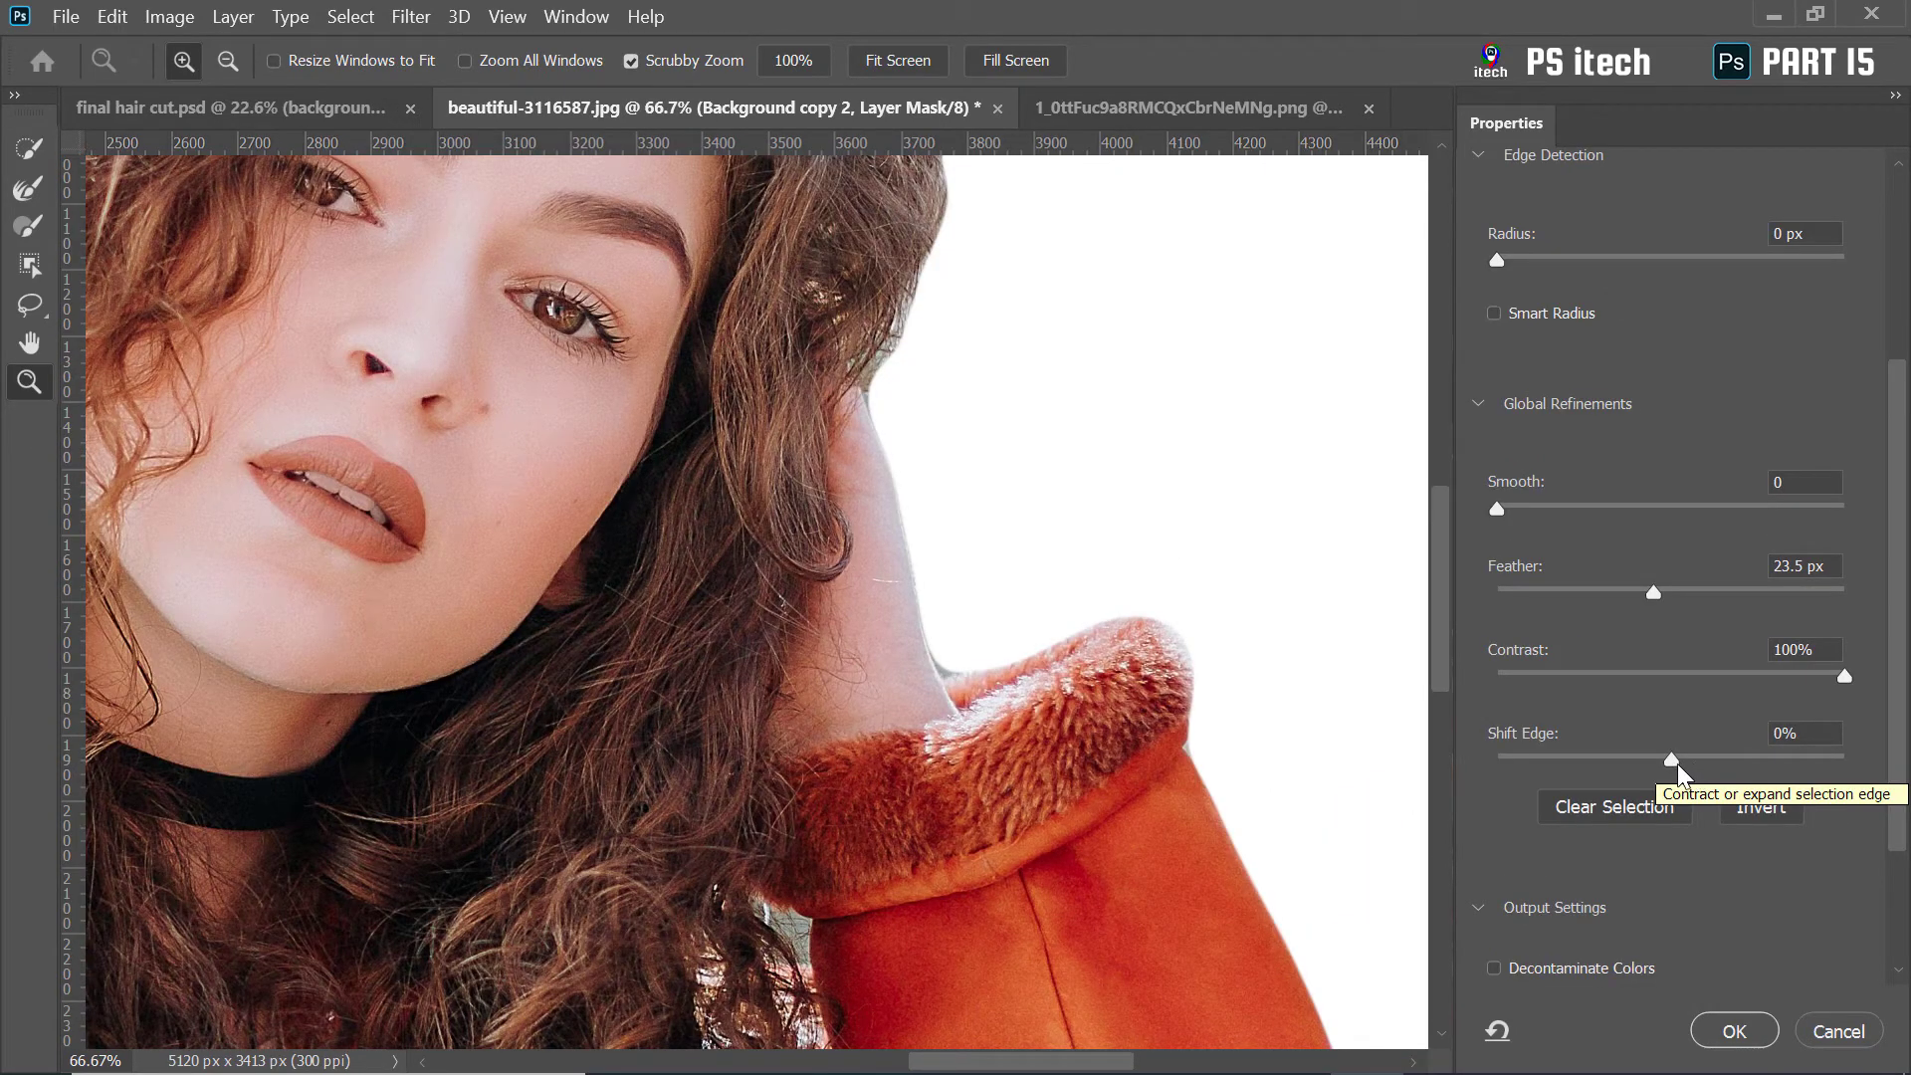
pyautogui.moveTo(1675, 760); pyautogui.dragTo(1704, 760)
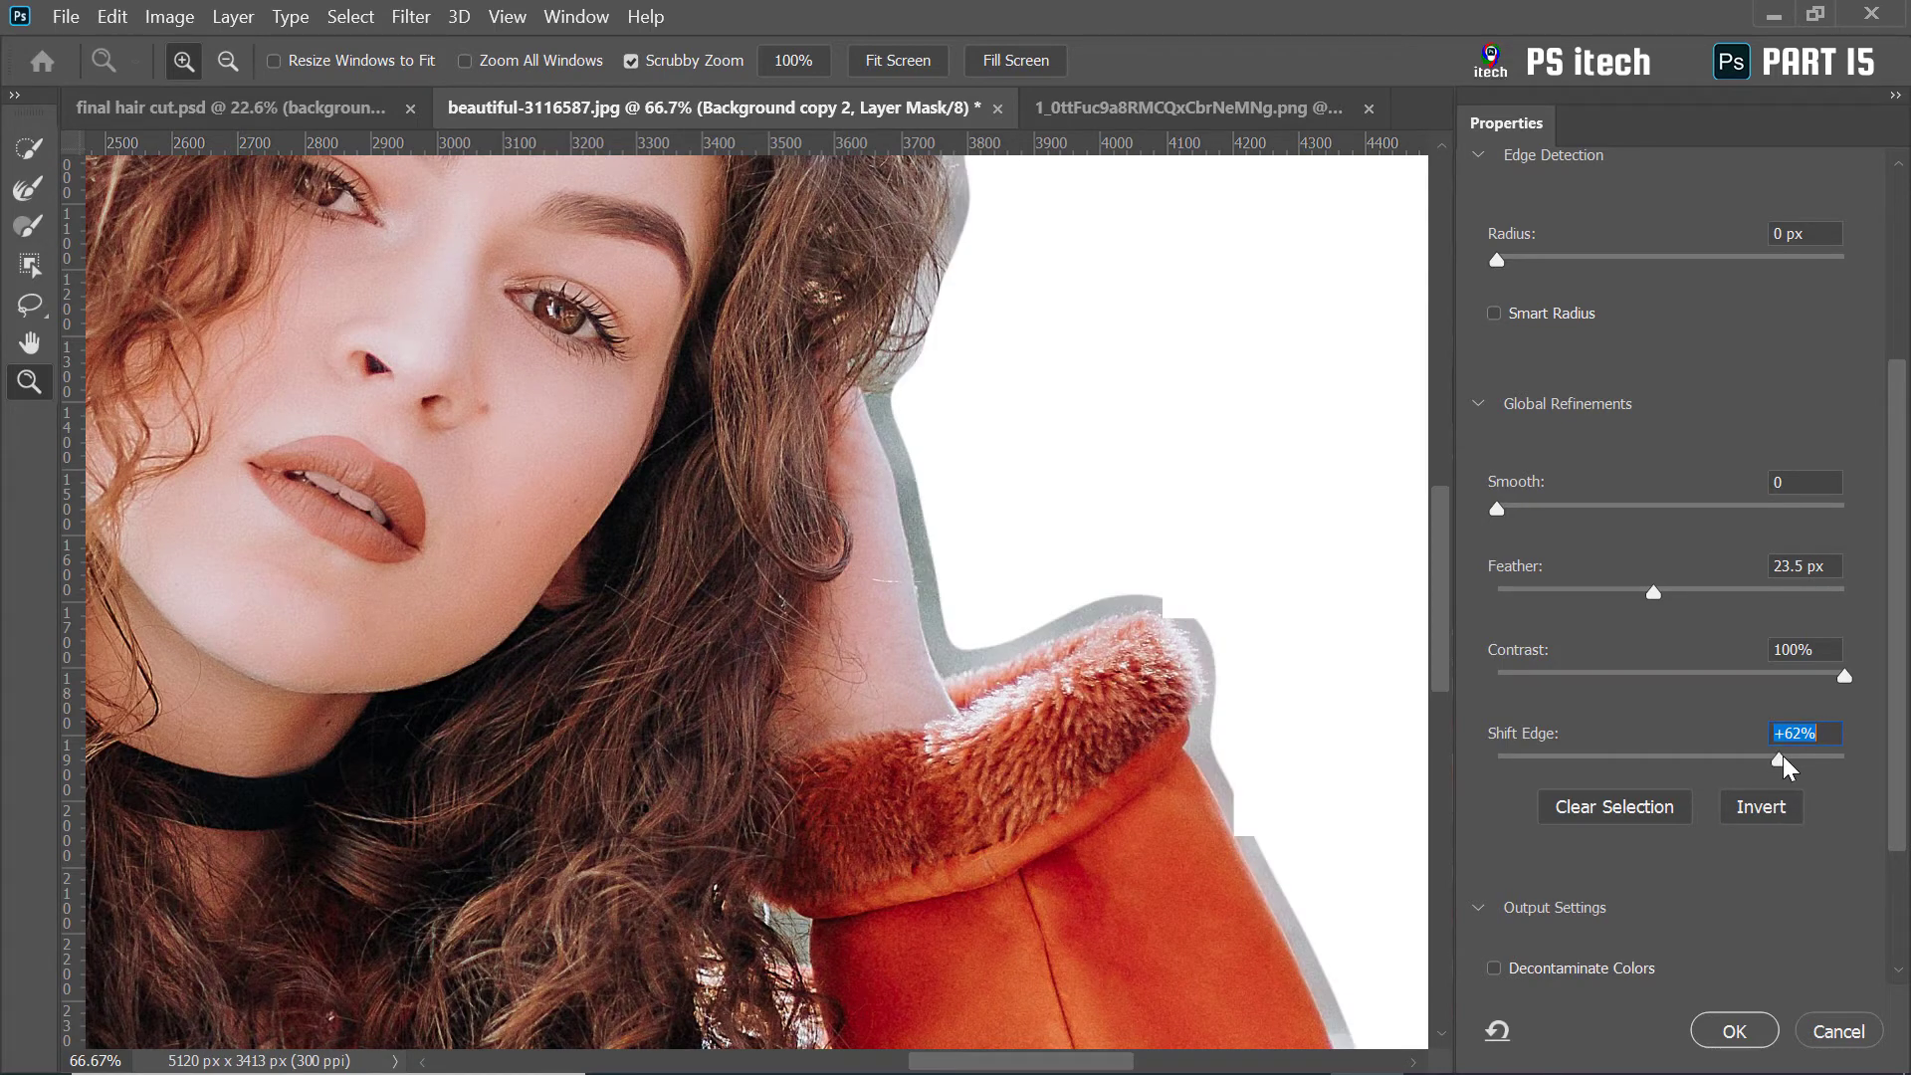
pyautogui.moveTo(1774, 756); pyautogui.dragTo(1624, 755)
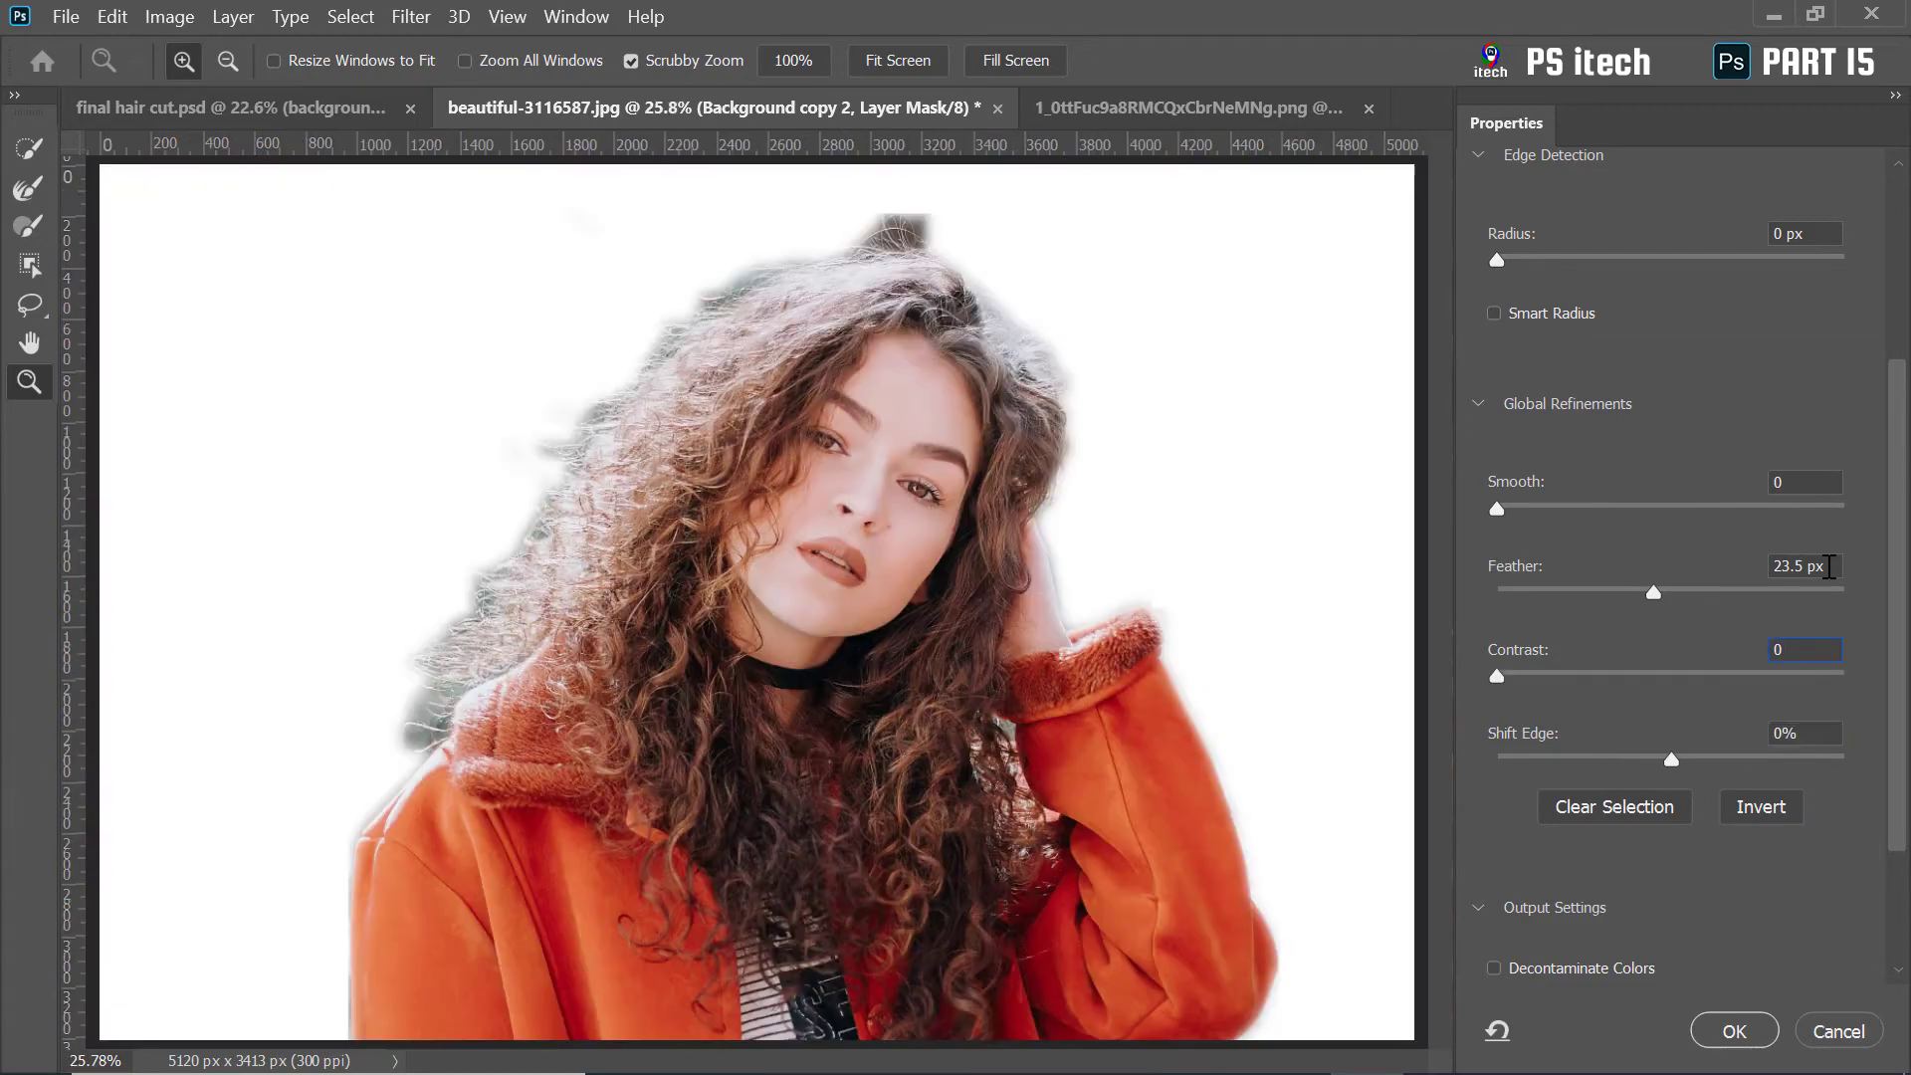
# Reset the mask's Feather to 0 px
pyautogui.click(1039, 570)
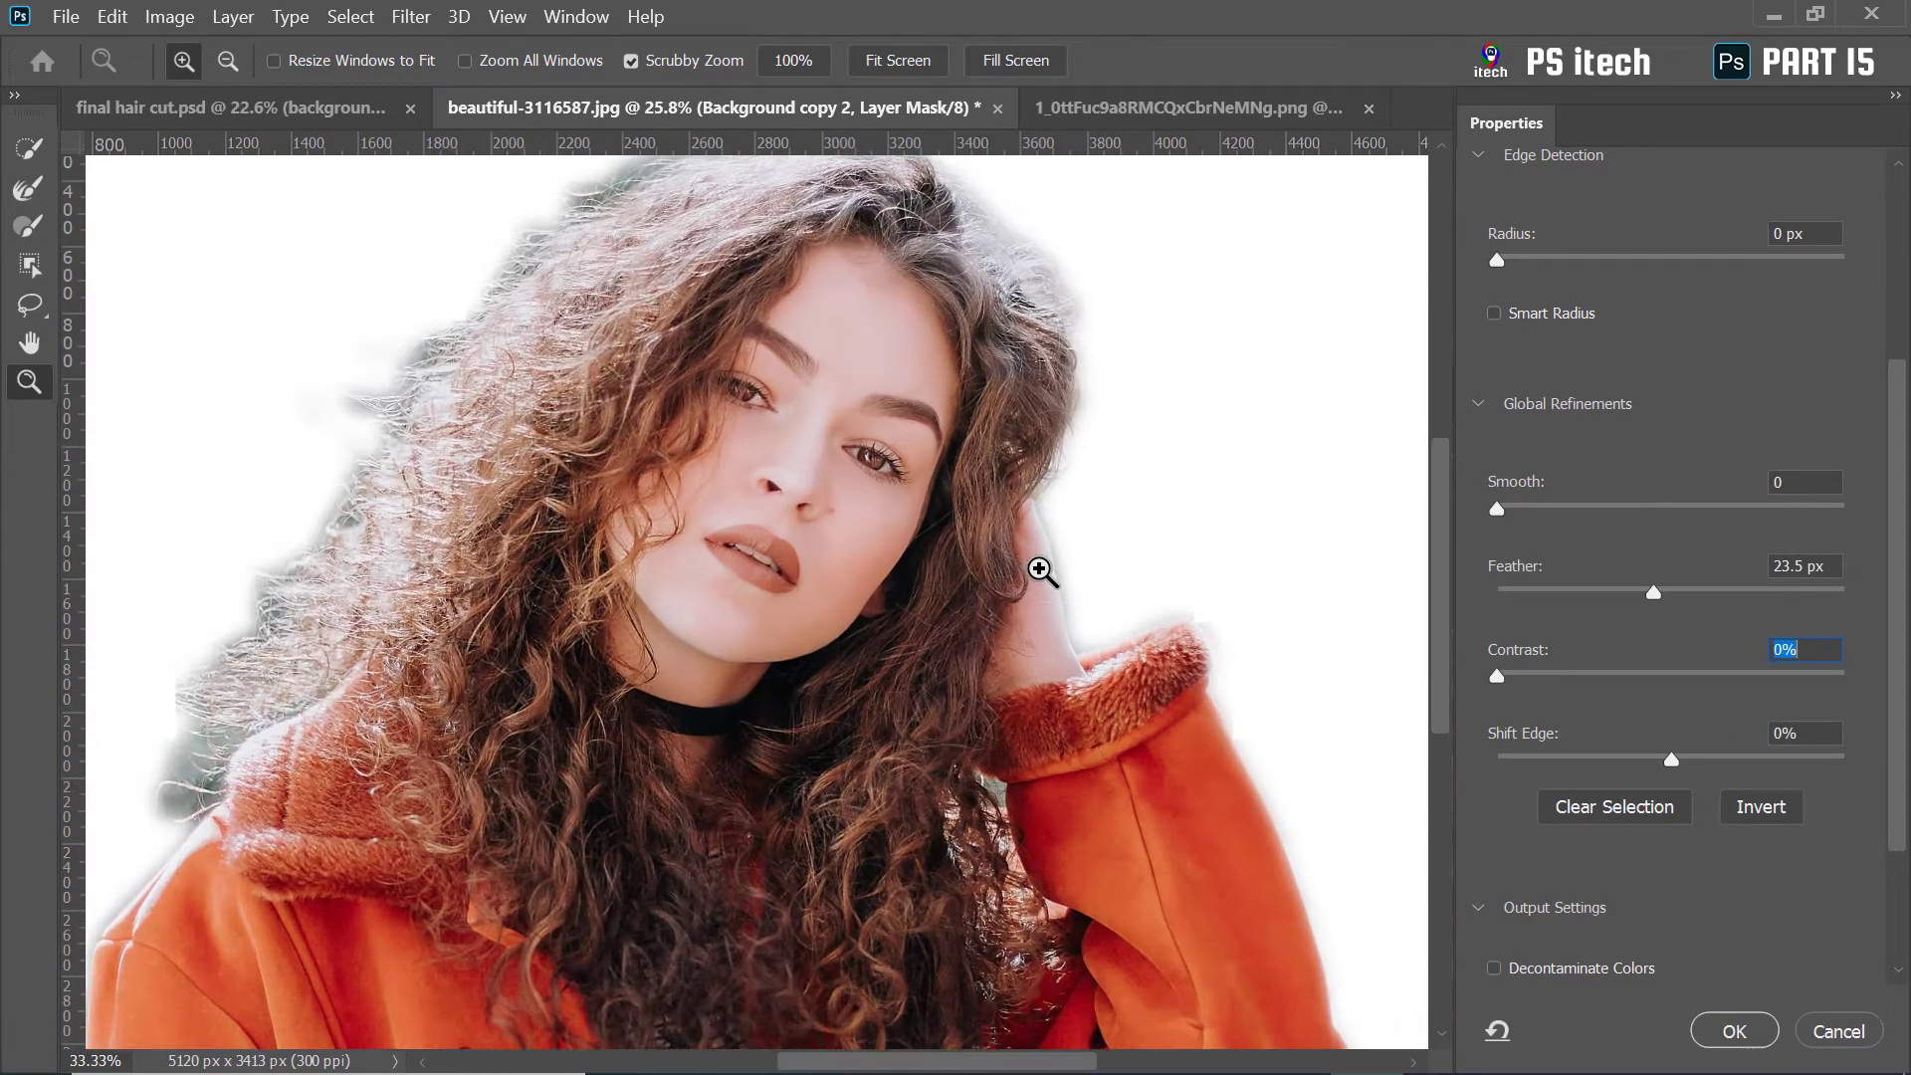
pyautogui.click(1039, 570)
pyautogui.click(1797, 565)
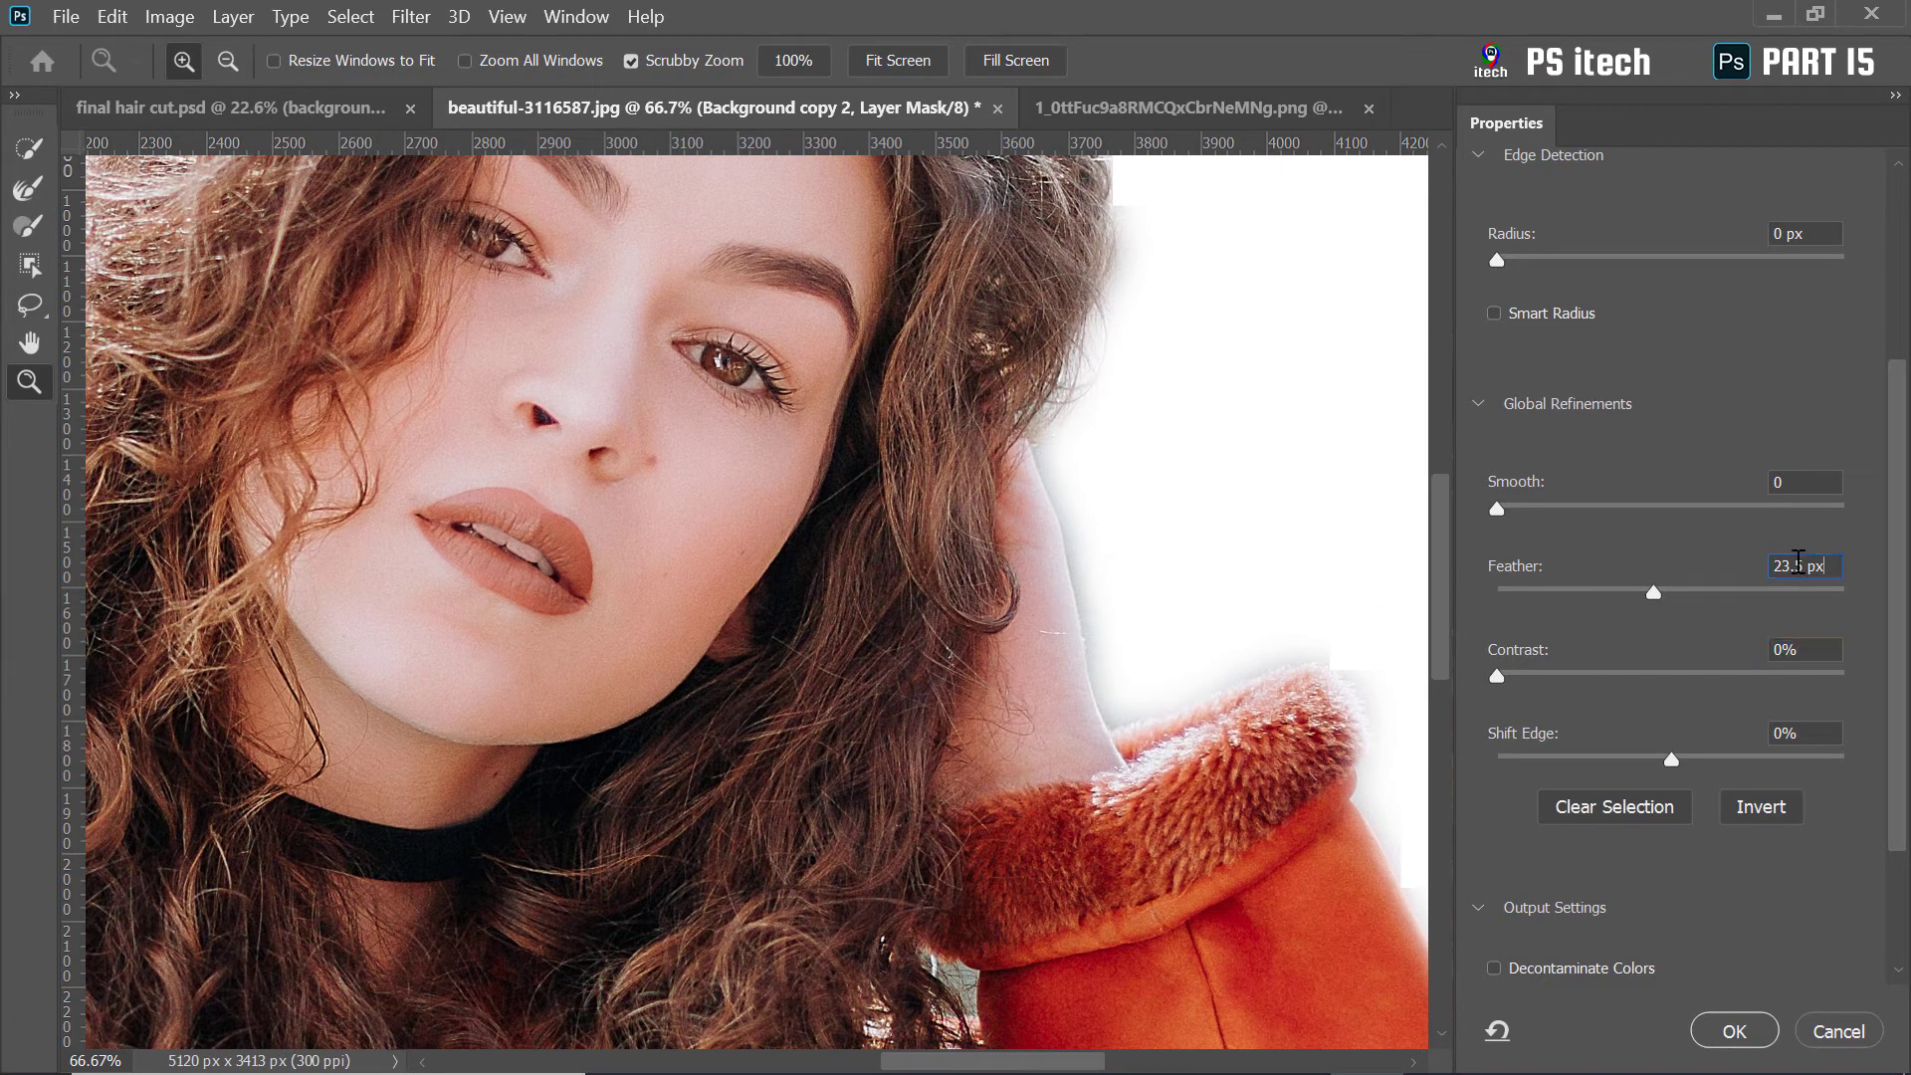
pyautogui.moveTo(1799, 562); pyautogui.dragTo(1682, 564)
pyautogui.write('0')
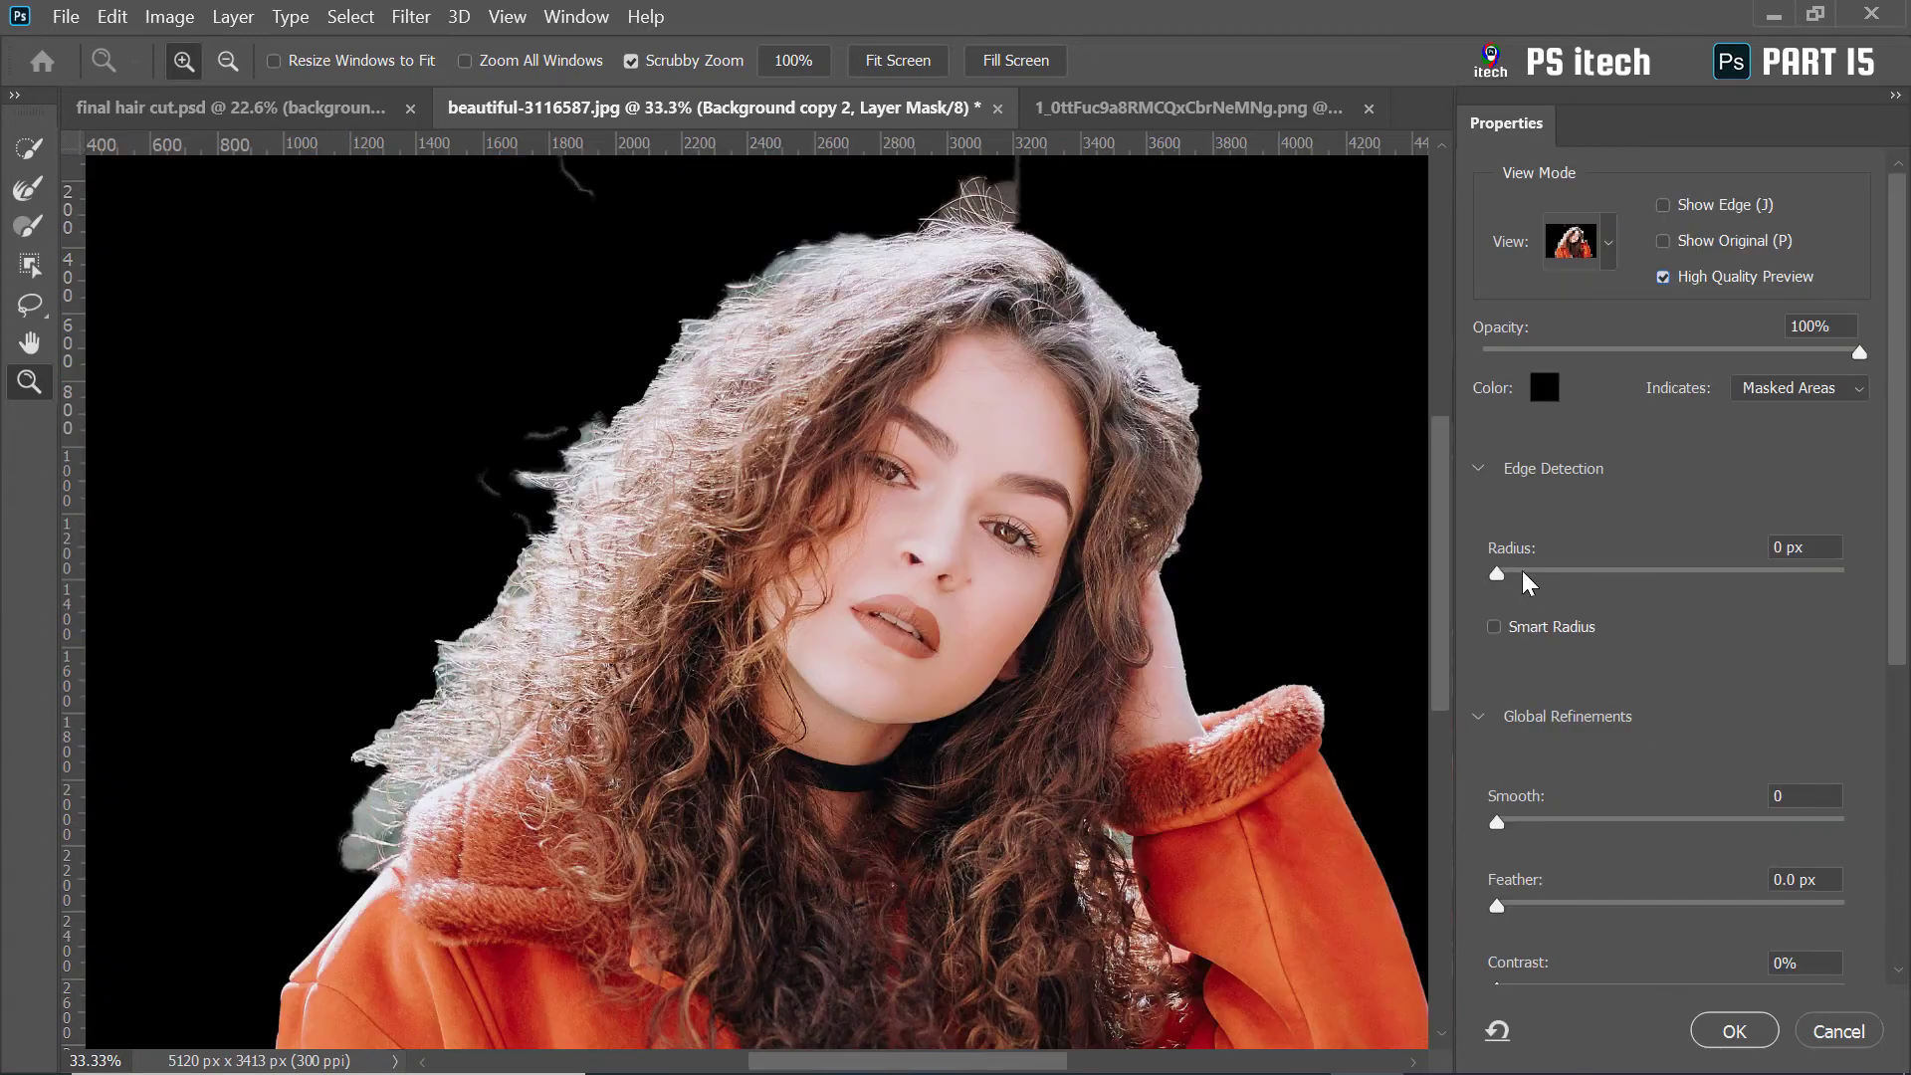
# Turn on Smart Radius with a 3 px radius and refine the curls on the left side with a 200 px Refine Edge Brush
pyautogui.click(1495, 627)
pyautogui.moveTo(1498, 574); pyautogui.dragTo(1549, 582)
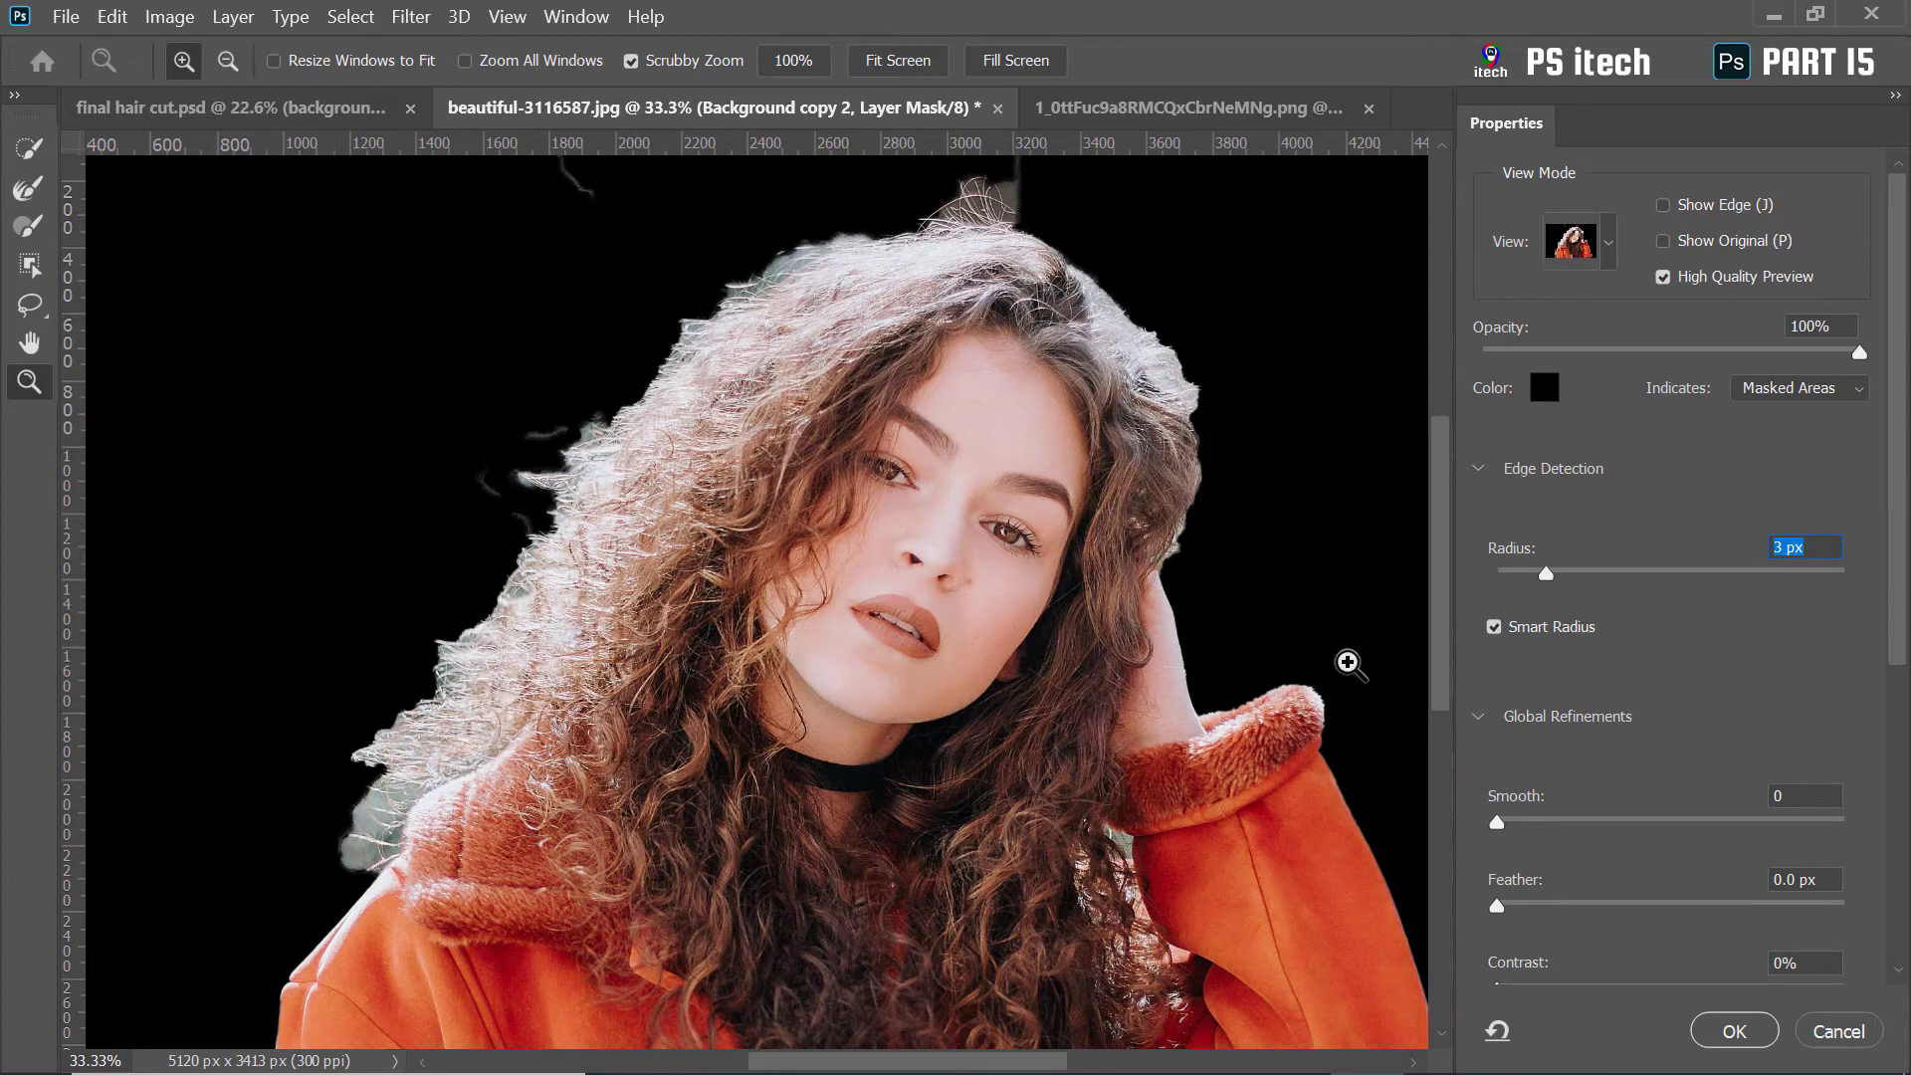
pyautogui.click(29, 188)
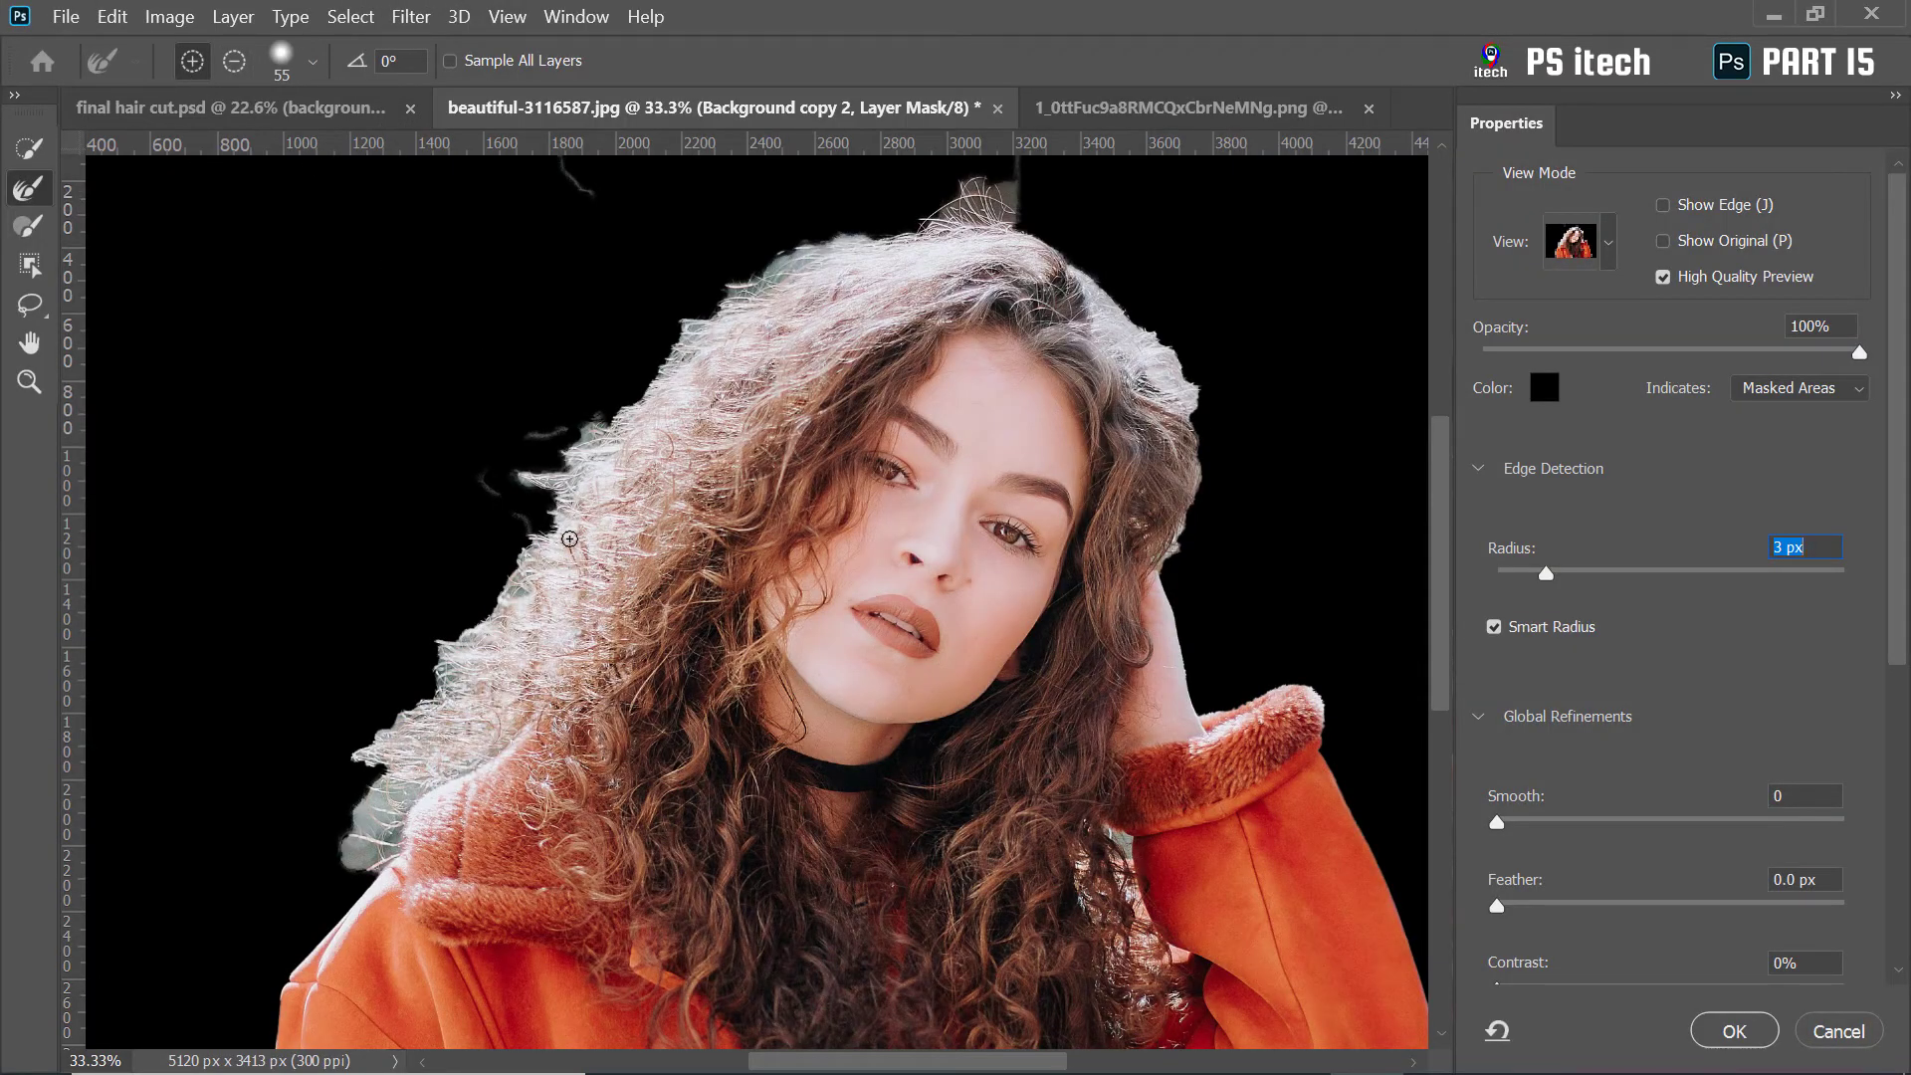
pyautogui.press(']')
pyautogui.press(']')
pyautogui.press(']')
pyautogui.press(']')
pyautogui.moveTo(369, 841)
pyautogui.mouseDown()
pyautogui.moveTo(393, 761)
pyautogui.moveTo(373, 732)
pyautogui.moveTo(525, 553)
pyautogui.moveTo(488, 588)
pyautogui.moveTo(543, 552)
pyautogui.moveTo(597, 447)
pyautogui.moveTo(562, 442)
pyautogui.mouseUp()
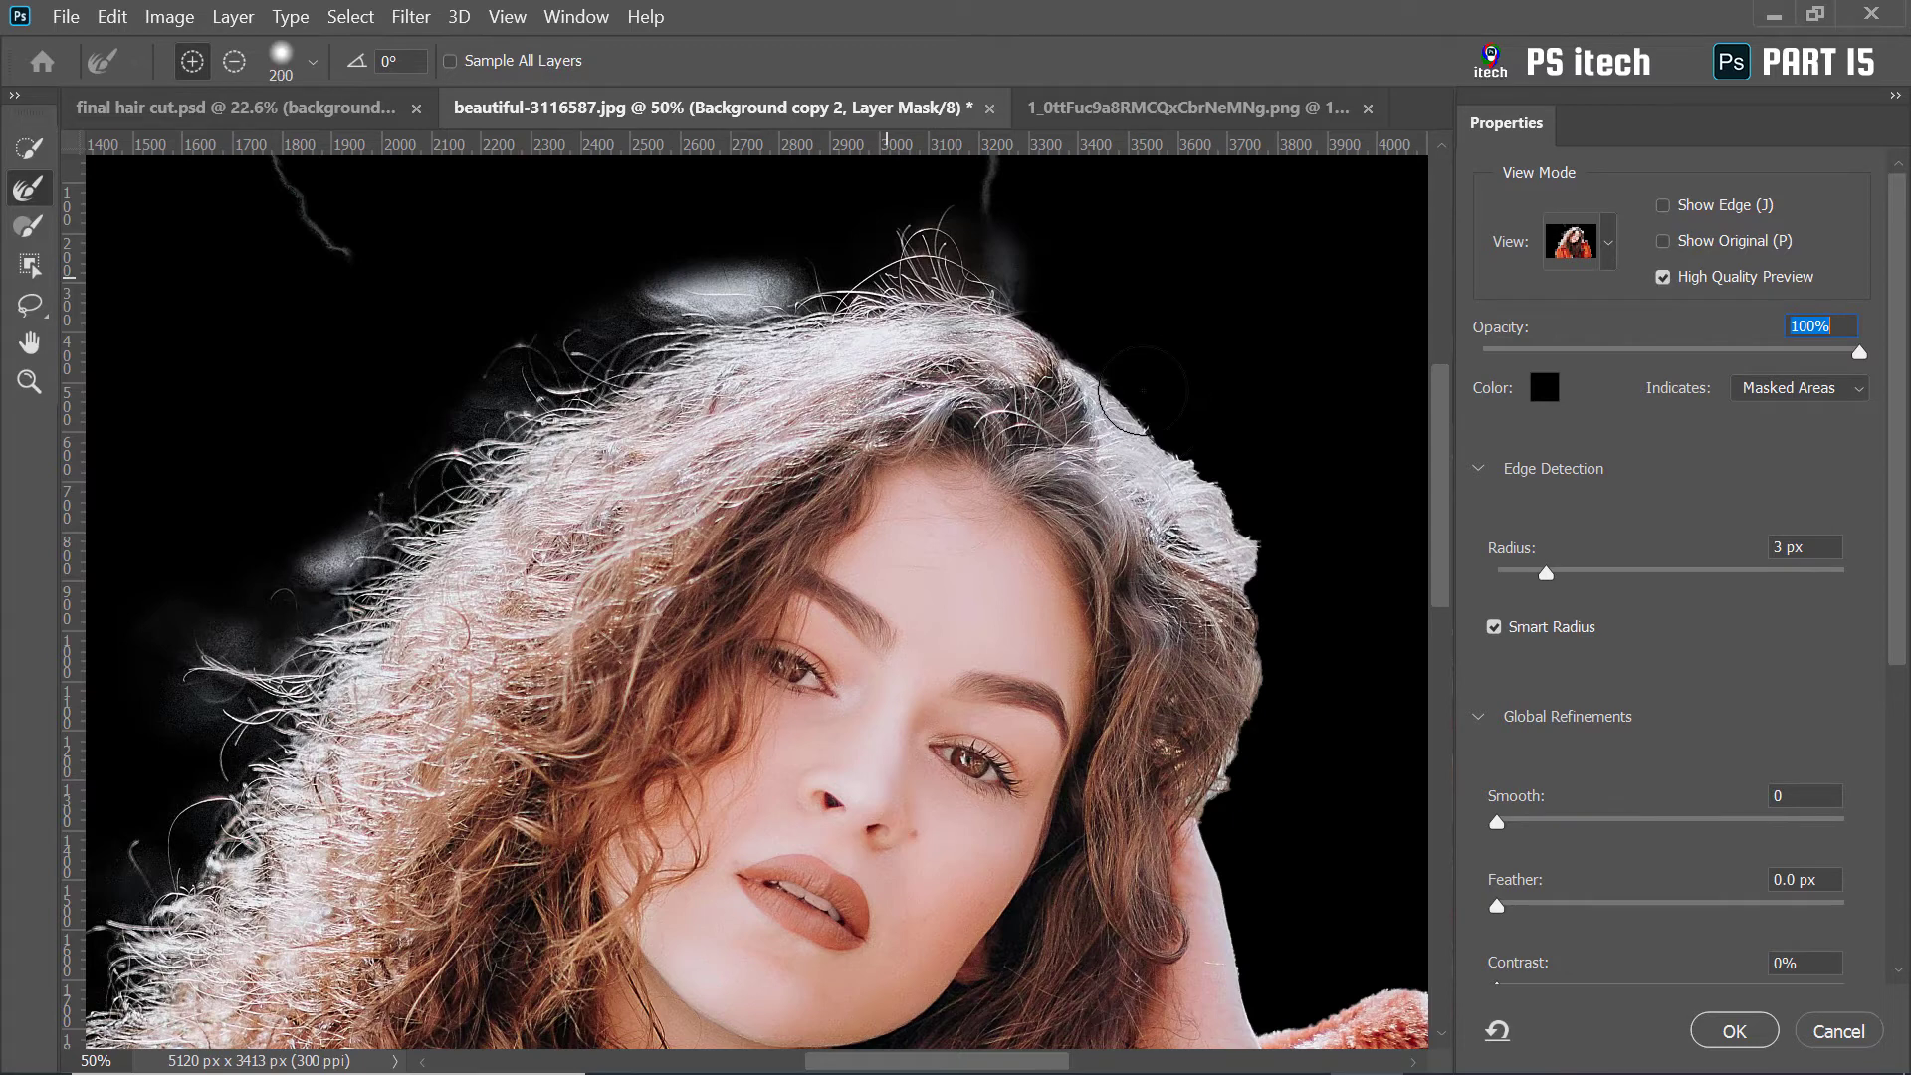
# Refine the hair edge on the right of the head with a 150 px Refine Edge Brush and paint faded hair back with the Brush tool
pyautogui.press('[')
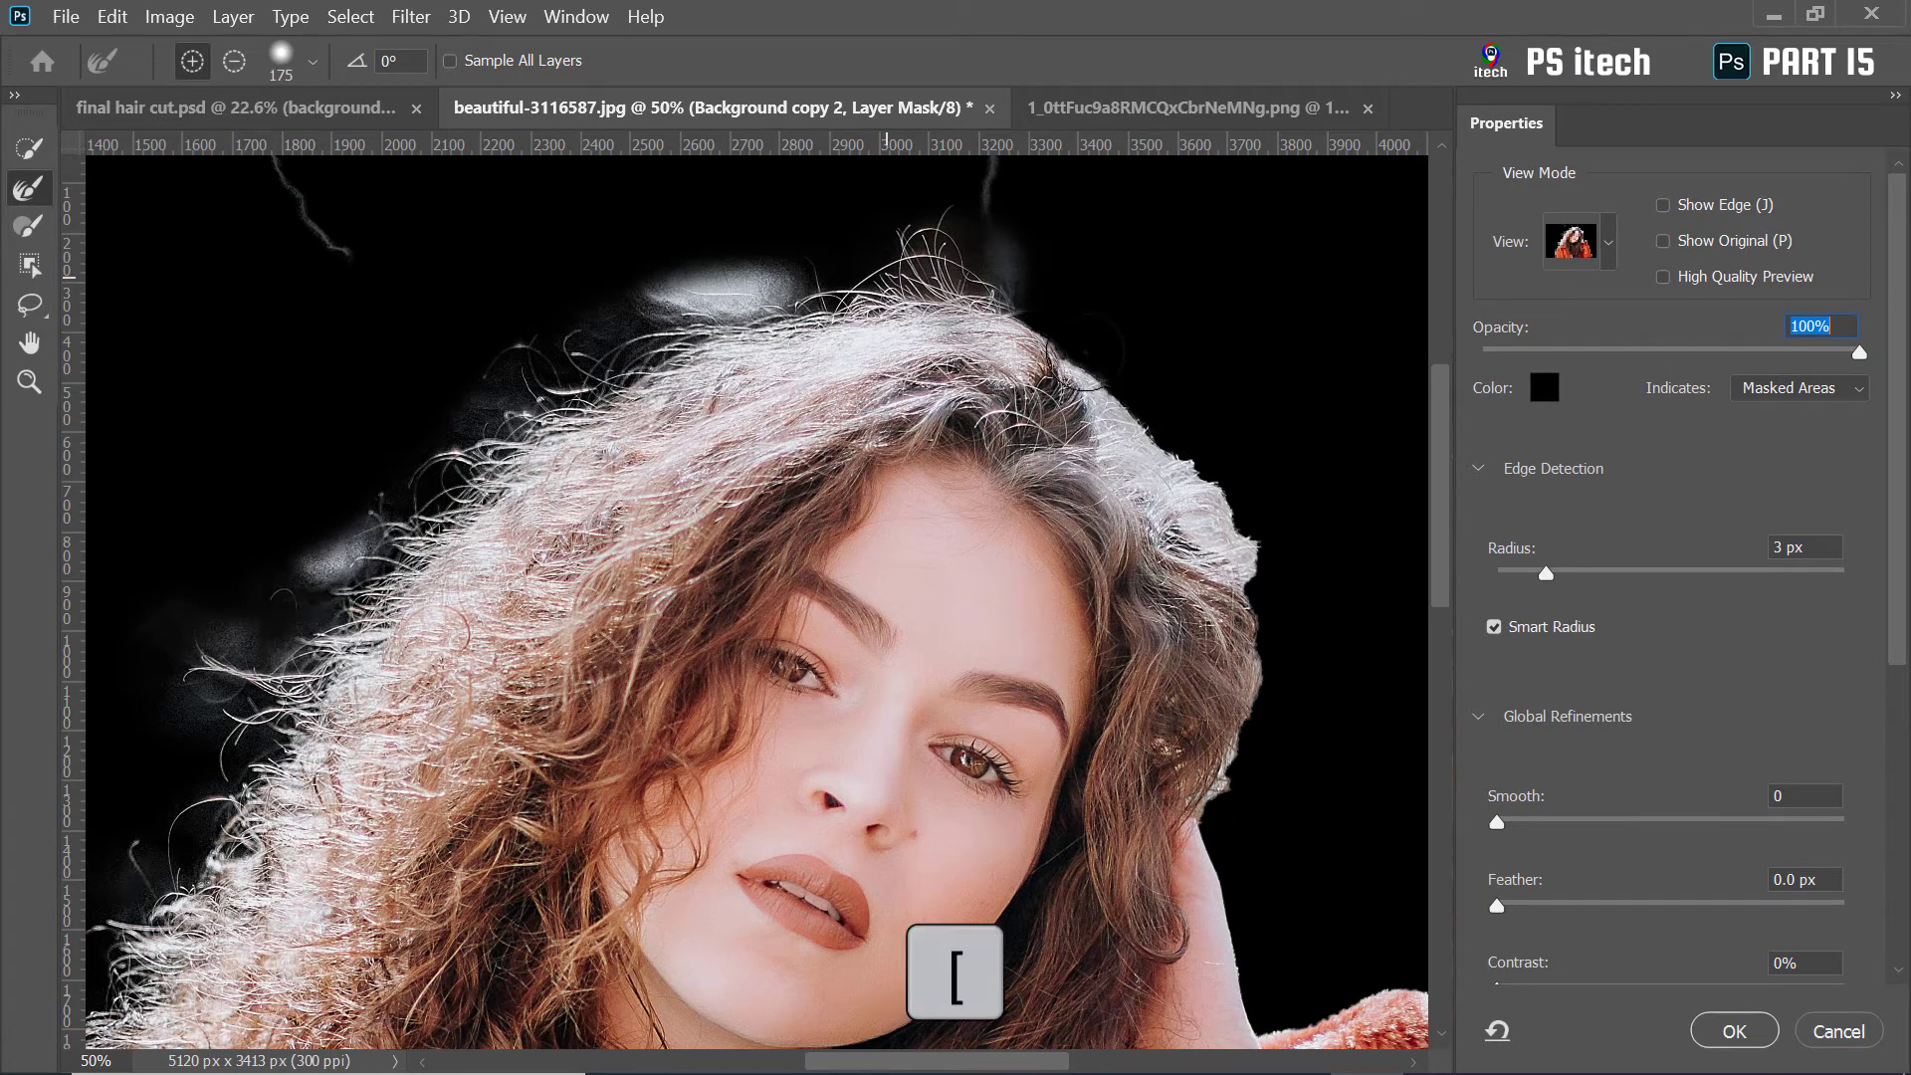
pyautogui.moveTo(1093, 349); pyautogui.dragTo(1229, 494)
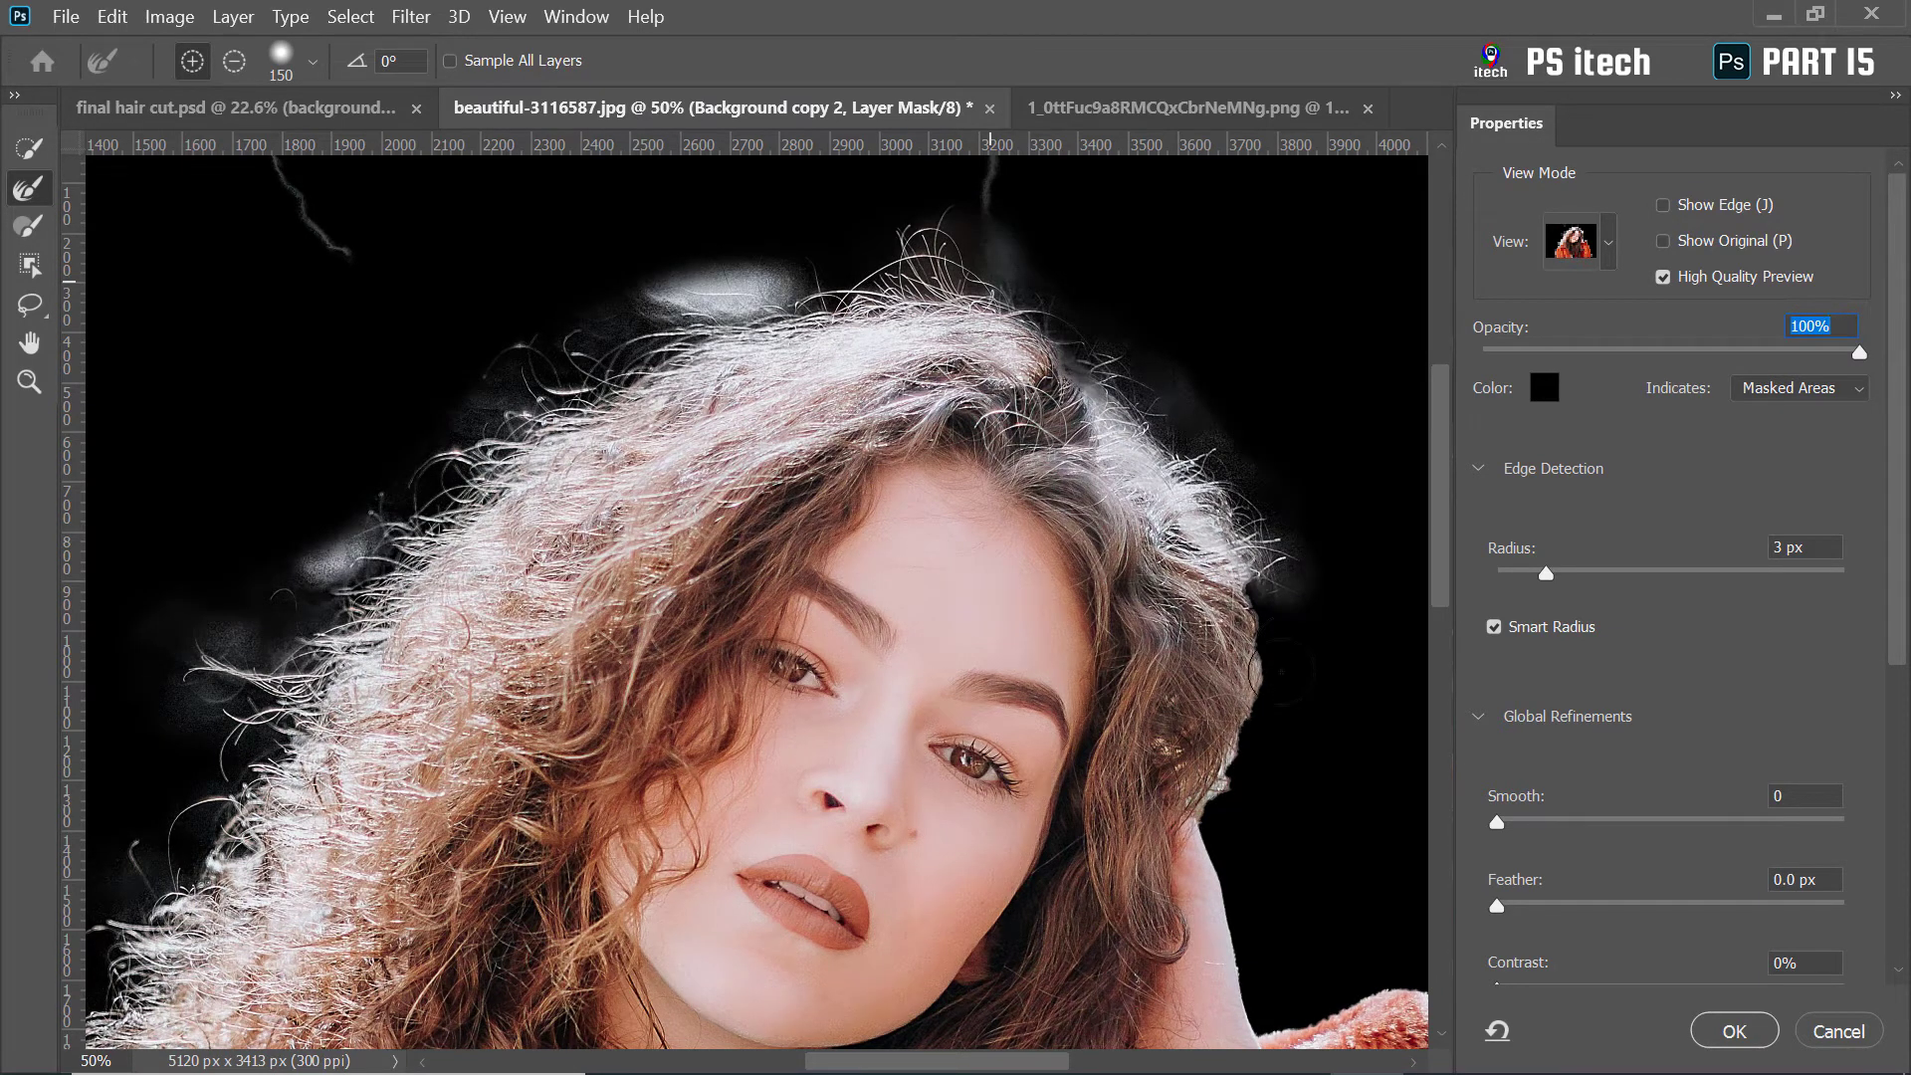
pyautogui.moveTo(1281, 672); pyautogui.dragTo(1259, 746)
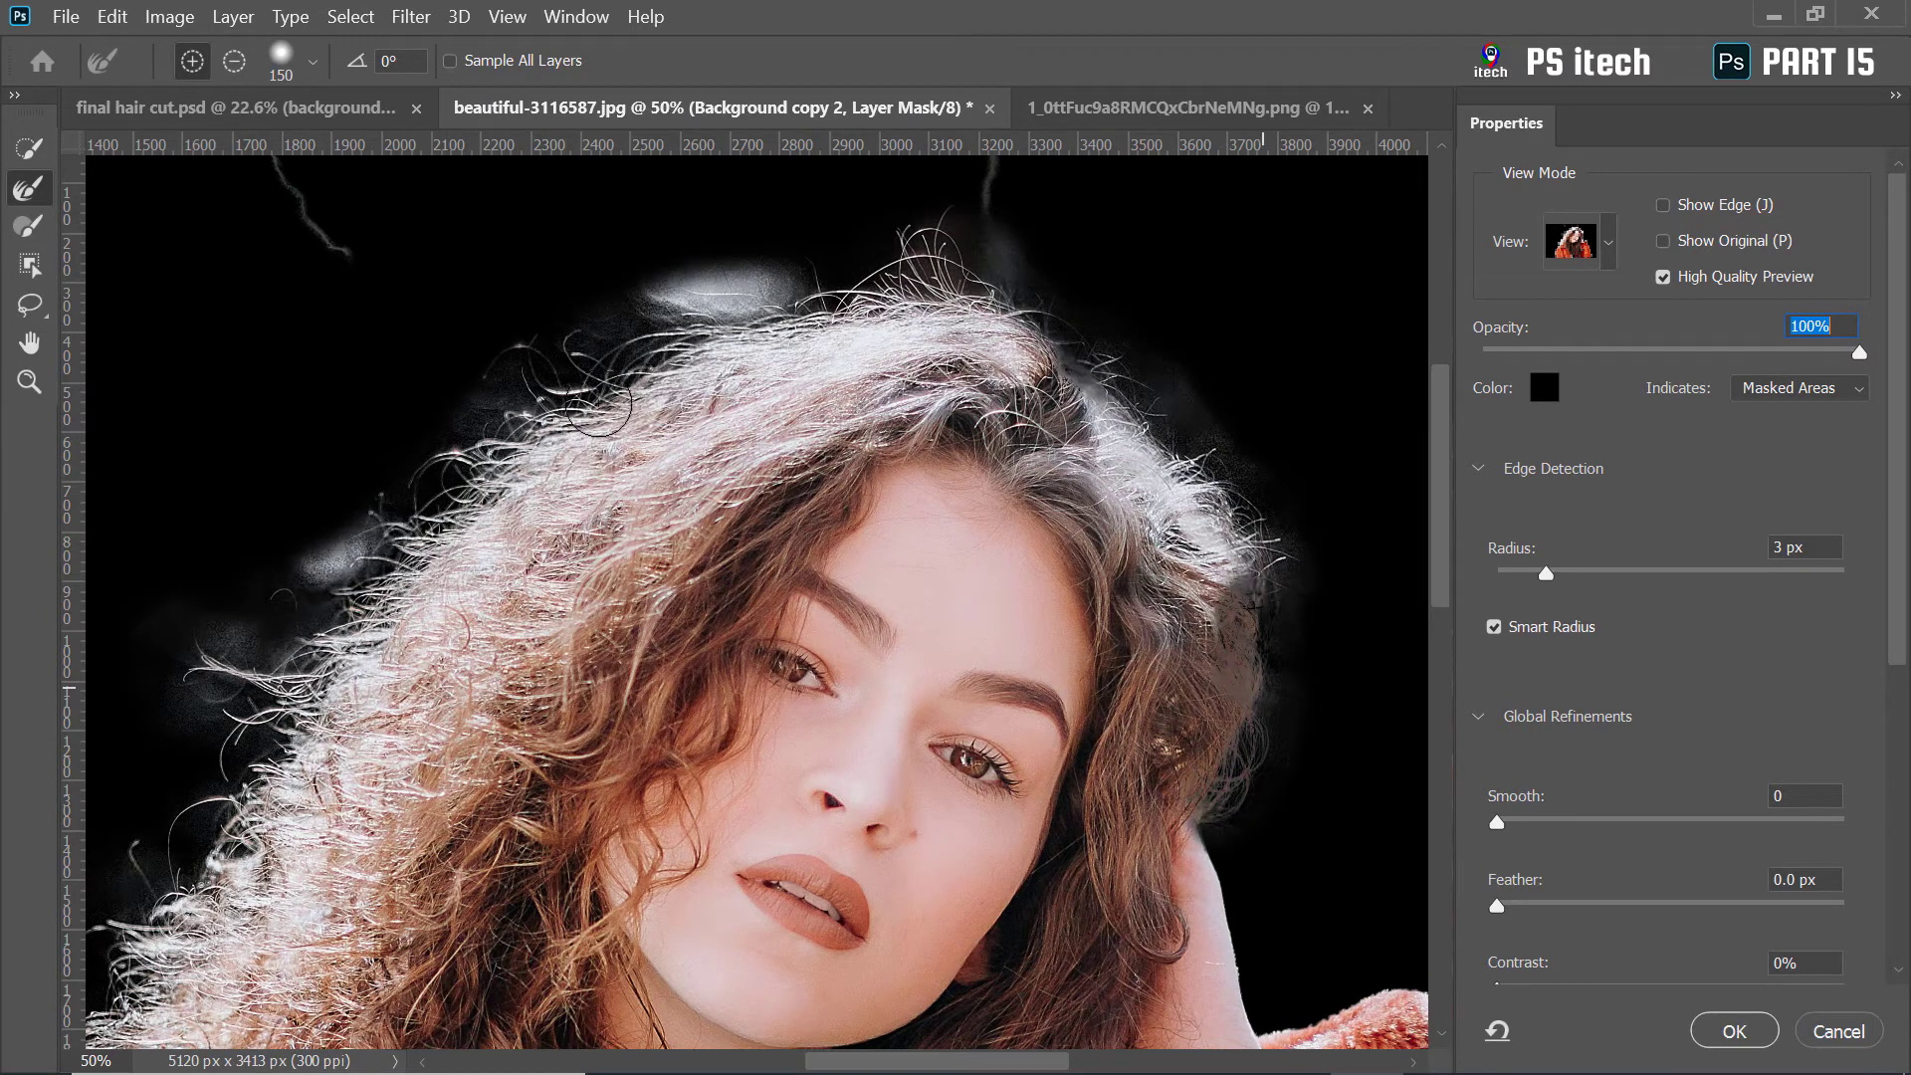
pyautogui.click(30, 226)
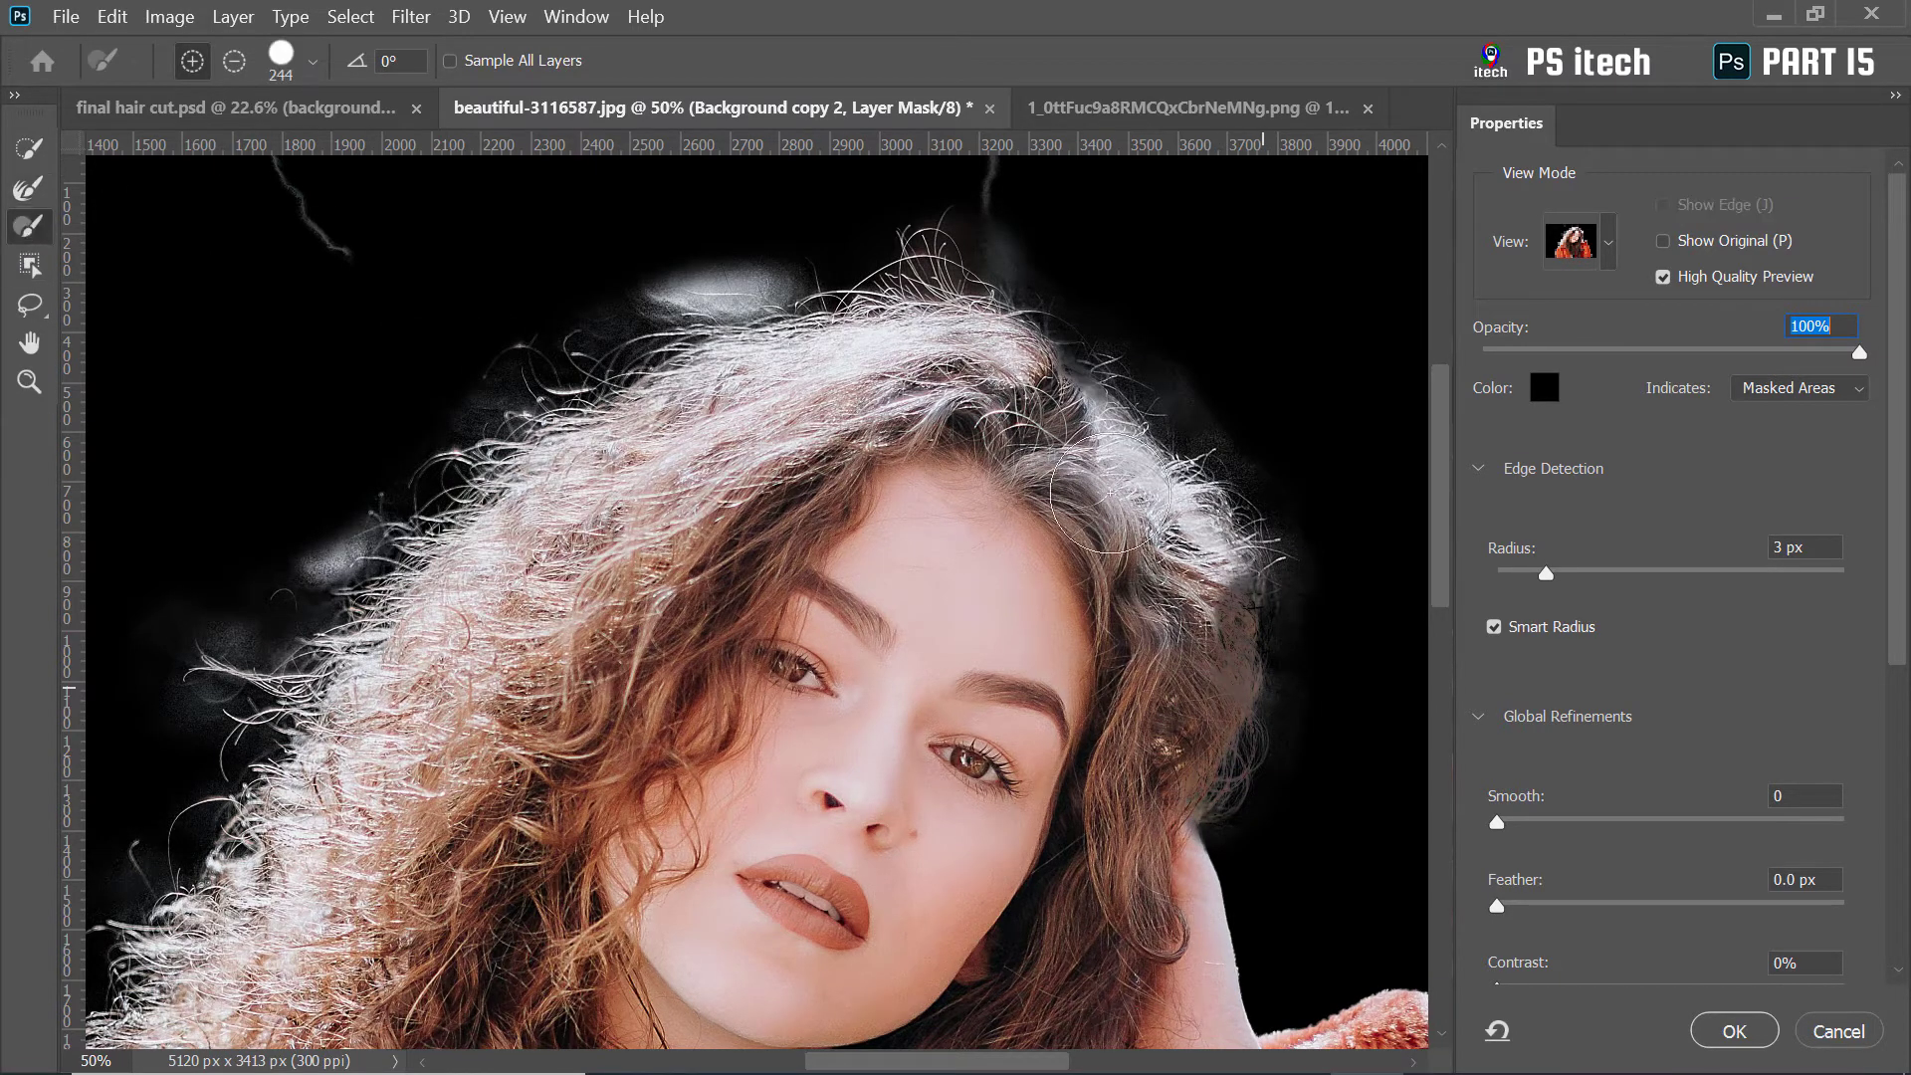
pyautogui.moveTo(1206, 543)
pyautogui.mouseDown()
pyautogui.moveTo(1237, 606)
pyautogui.moveTo(1218, 592)
pyautogui.moveTo(1208, 745)
pyautogui.moveTo(1219, 763)
pyautogui.moveTo(1227, 738)
pyautogui.moveTo(1225, 777)
pyautogui.moveTo(1235, 649)
pyautogui.moveTo(1163, 440)
pyautogui.moveTo(1201, 423)
pyautogui.moveTo(1150, 443)
pyautogui.moveTo(1205, 455)
pyautogui.moveTo(1240, 500)
pyautogui.moveTo(1291, 674)
pyautogui.moveTo(1237, 824)
pyautogui.moveTo(1257, 695)
pyautogui.mouseUp()
# Return to the Refine Edge Brush, increase its hardness and reduce its size to 100 px
pyautogui.click(27, 189)
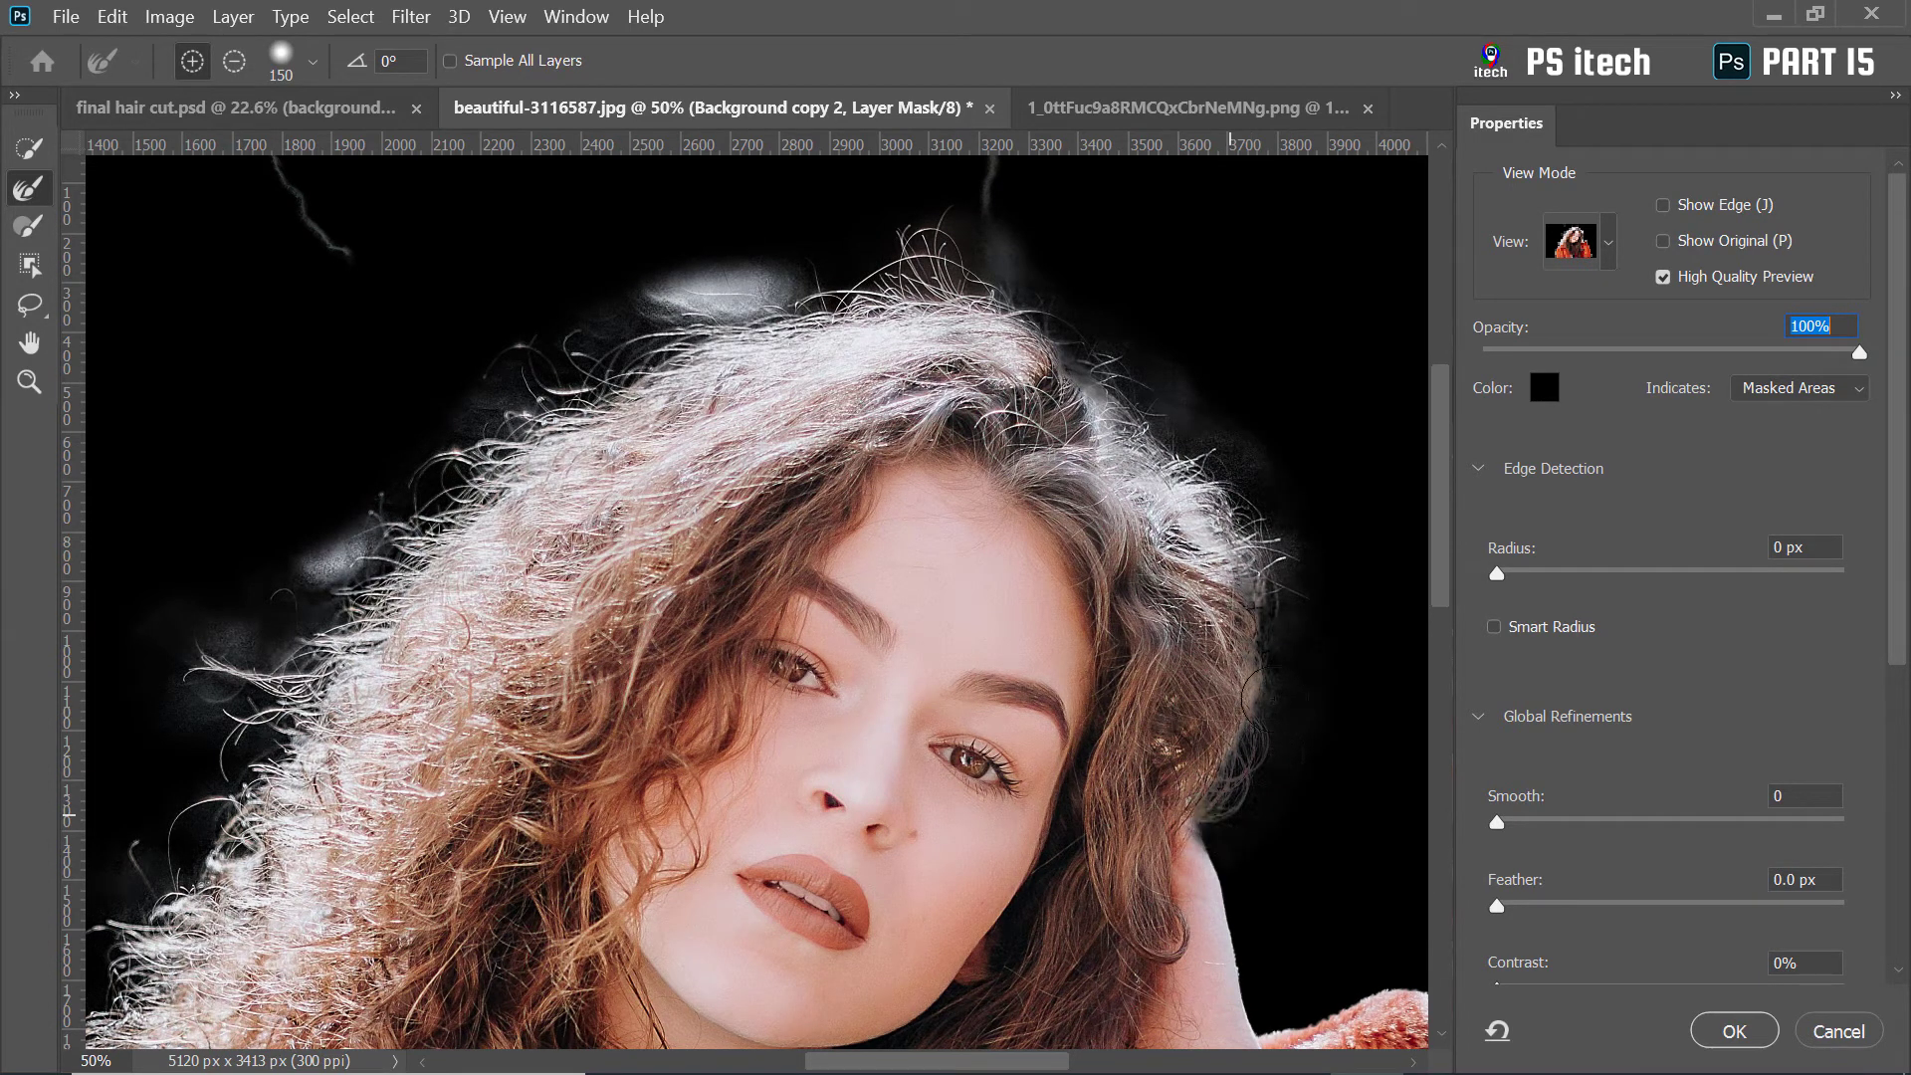
pyautogui.rightClick(1087, 508)
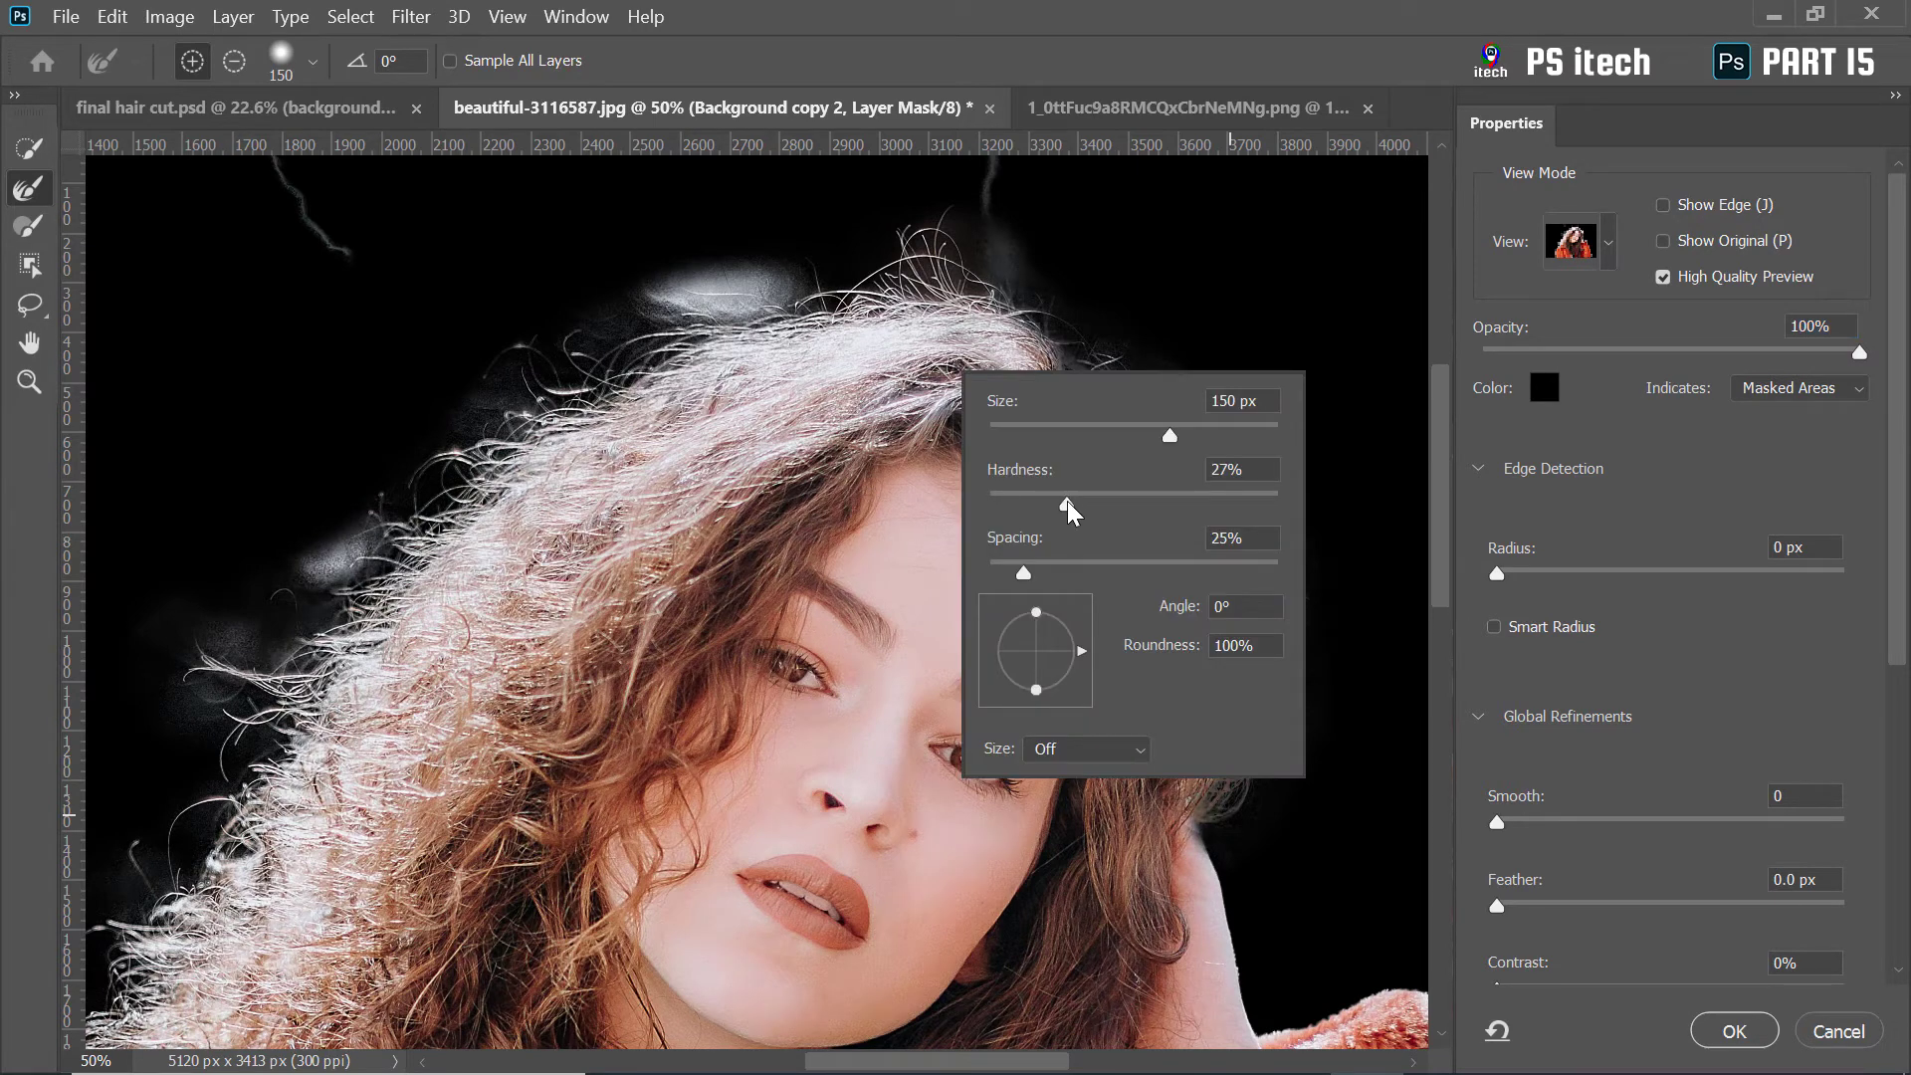
pyautogui.moveTo(1067, 502); pyautogui.dragTo(1099, 505)
pyautogui.click(972, 288)
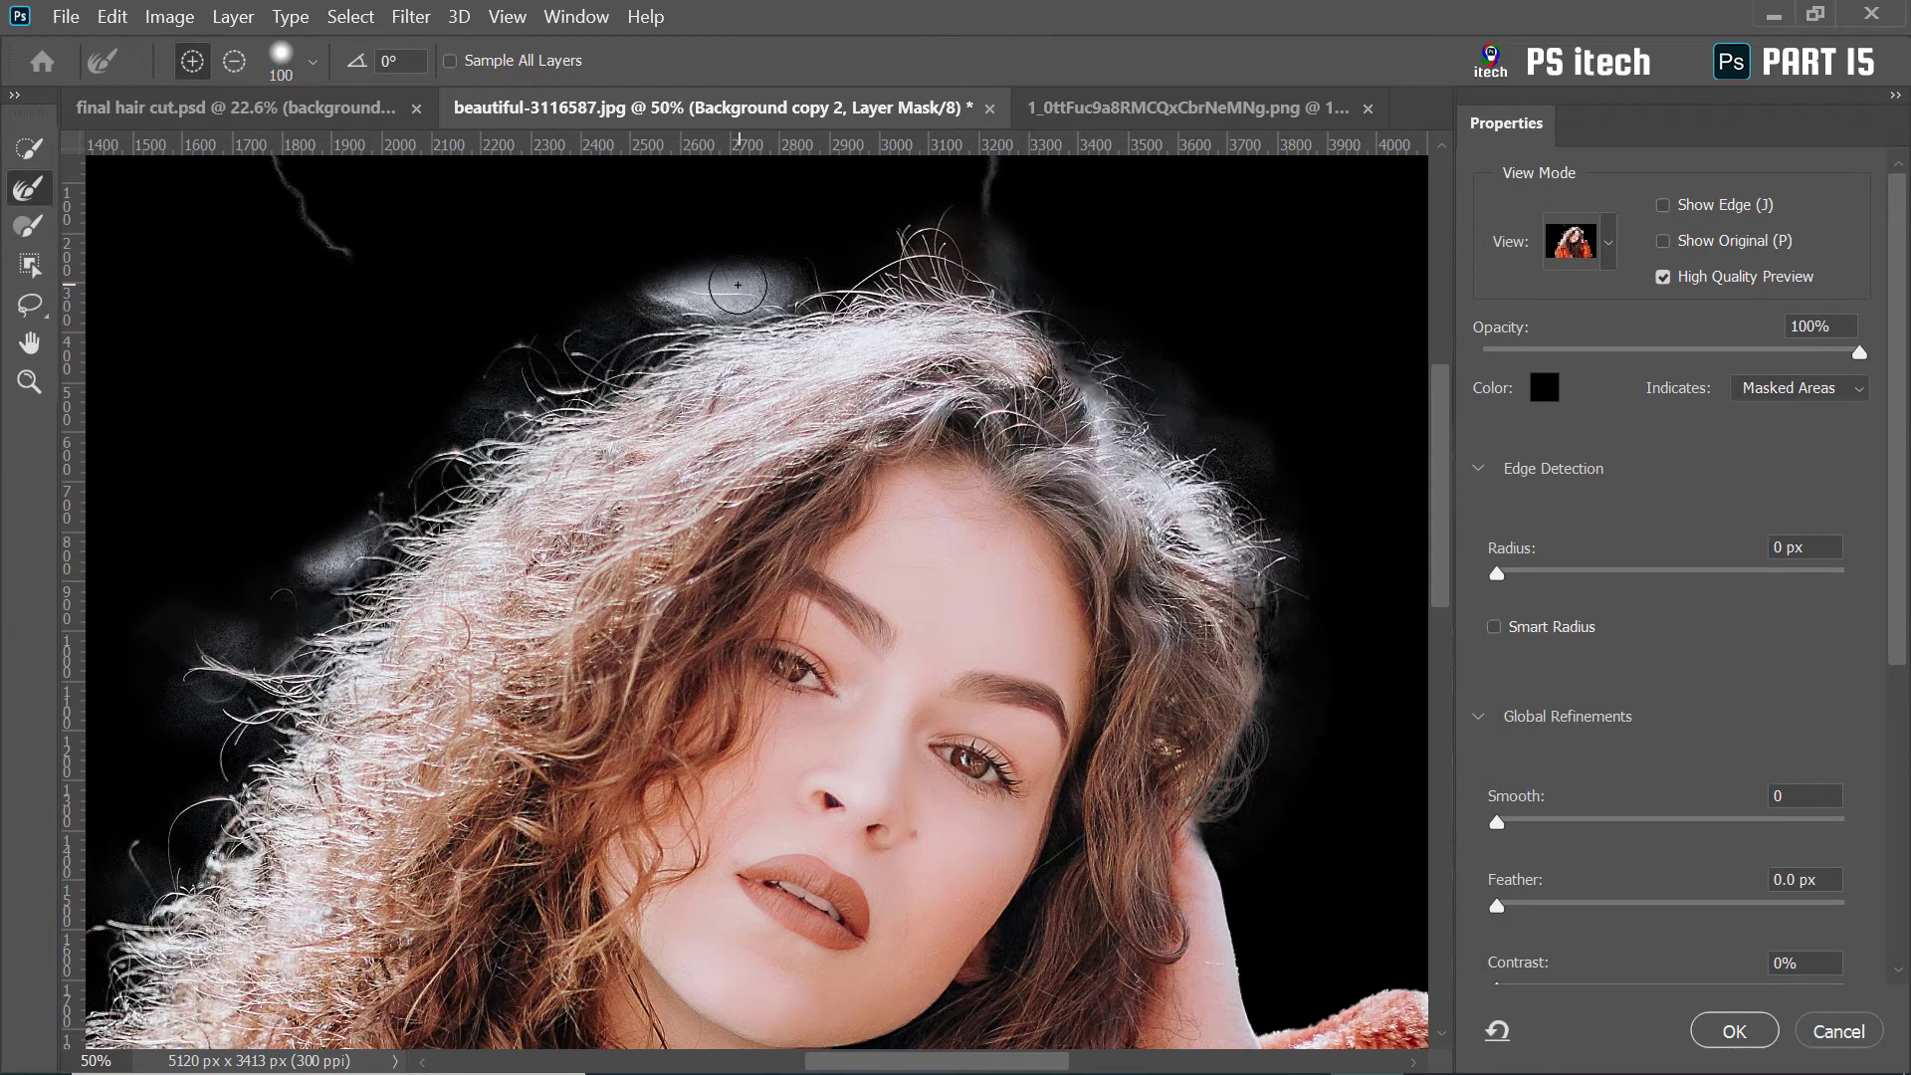
pyautogui.press('[')
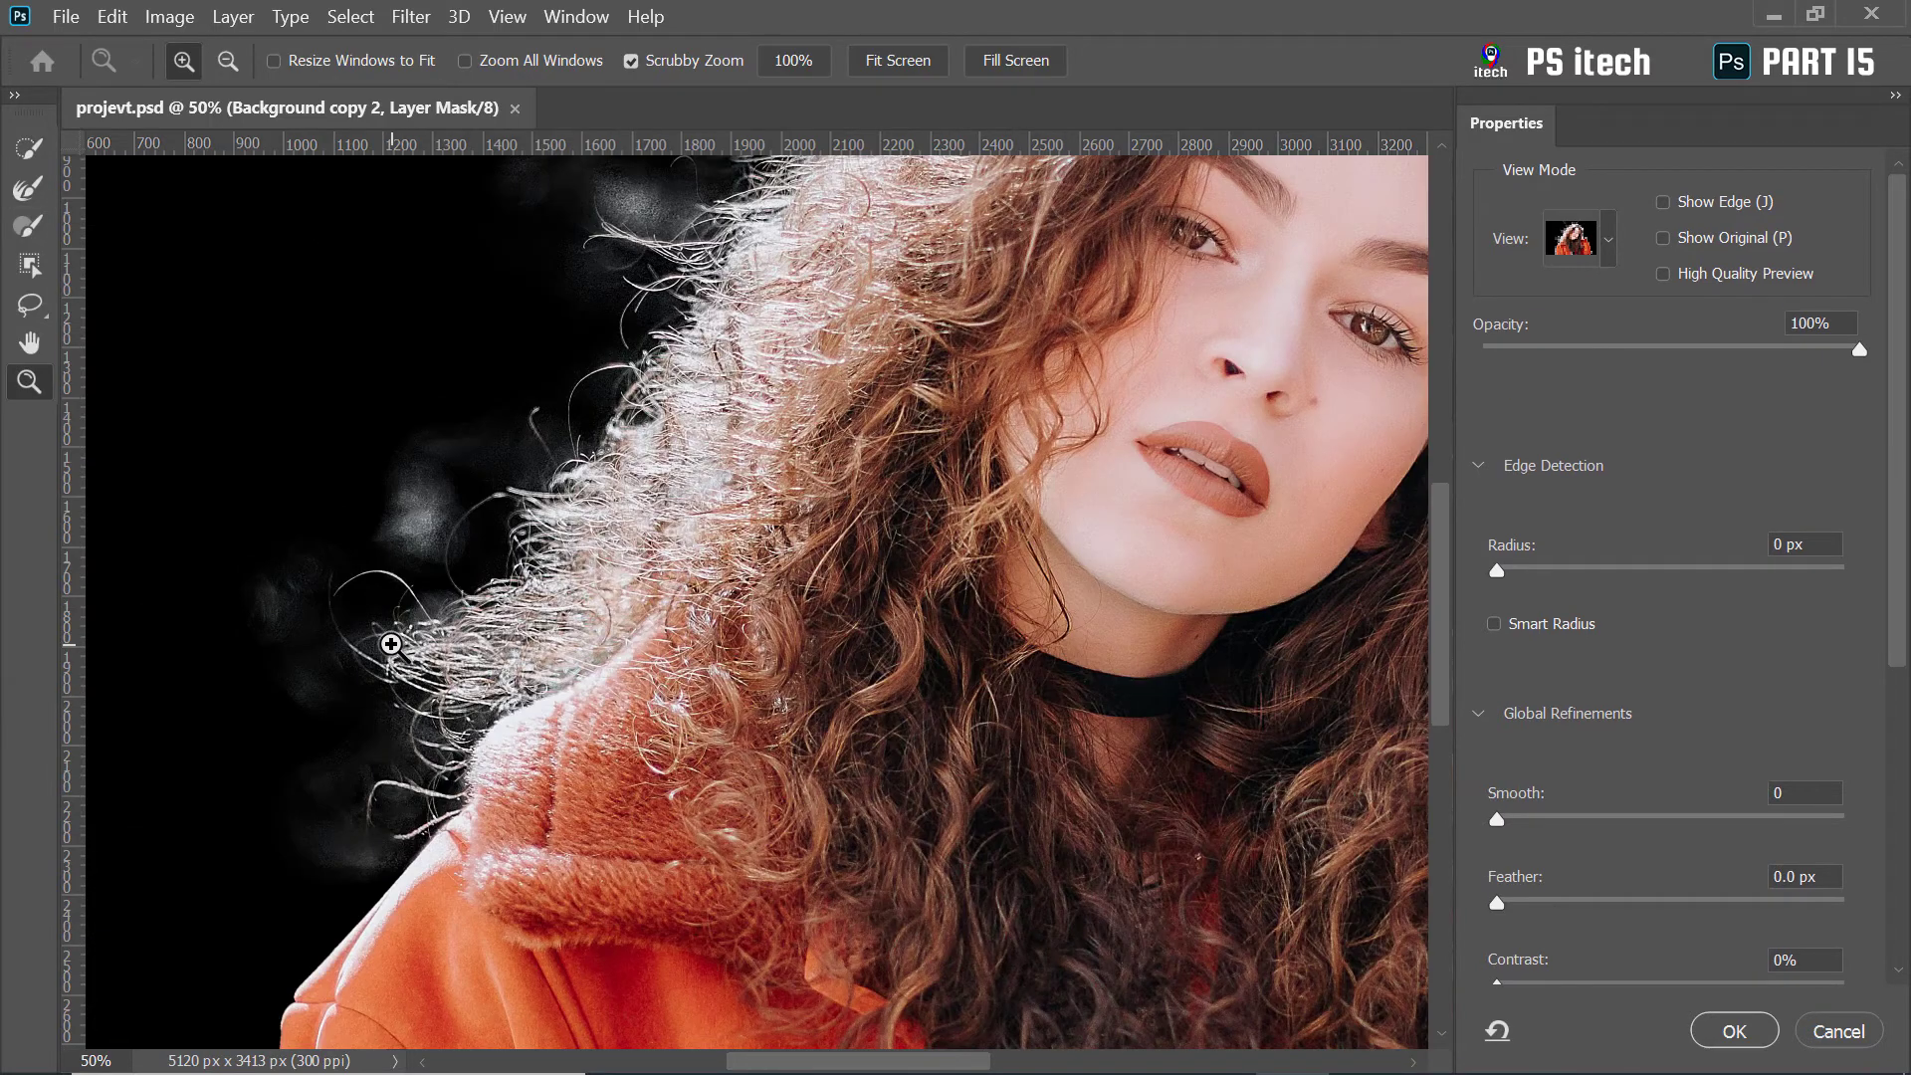
# Inspect the cutout's hair edges from the shoulder curls over the crown to the raised arm against the black view
pyautogui.moveTo(402, 536); pyautogui.dragTo(460, 648)
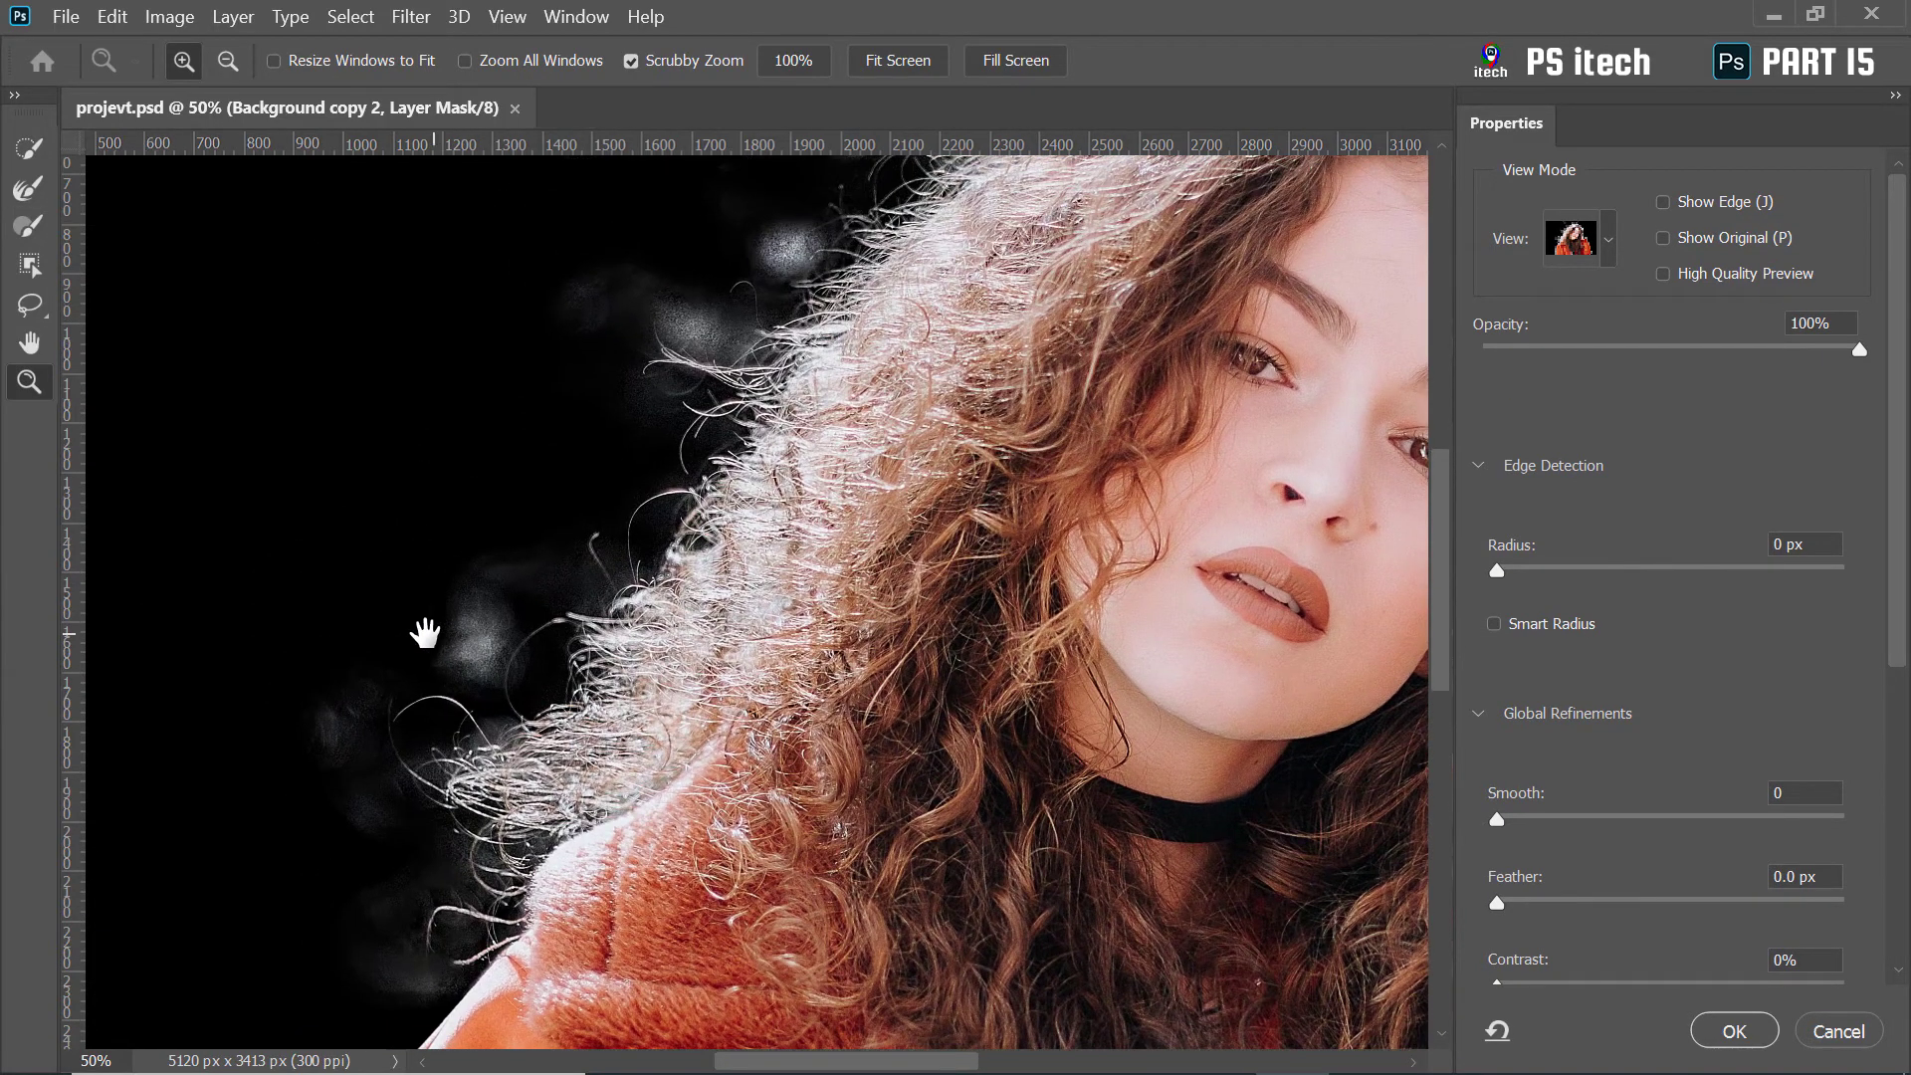
pyautogui.moveTo(711, 373); pyautogui.dragTo(624, 583)
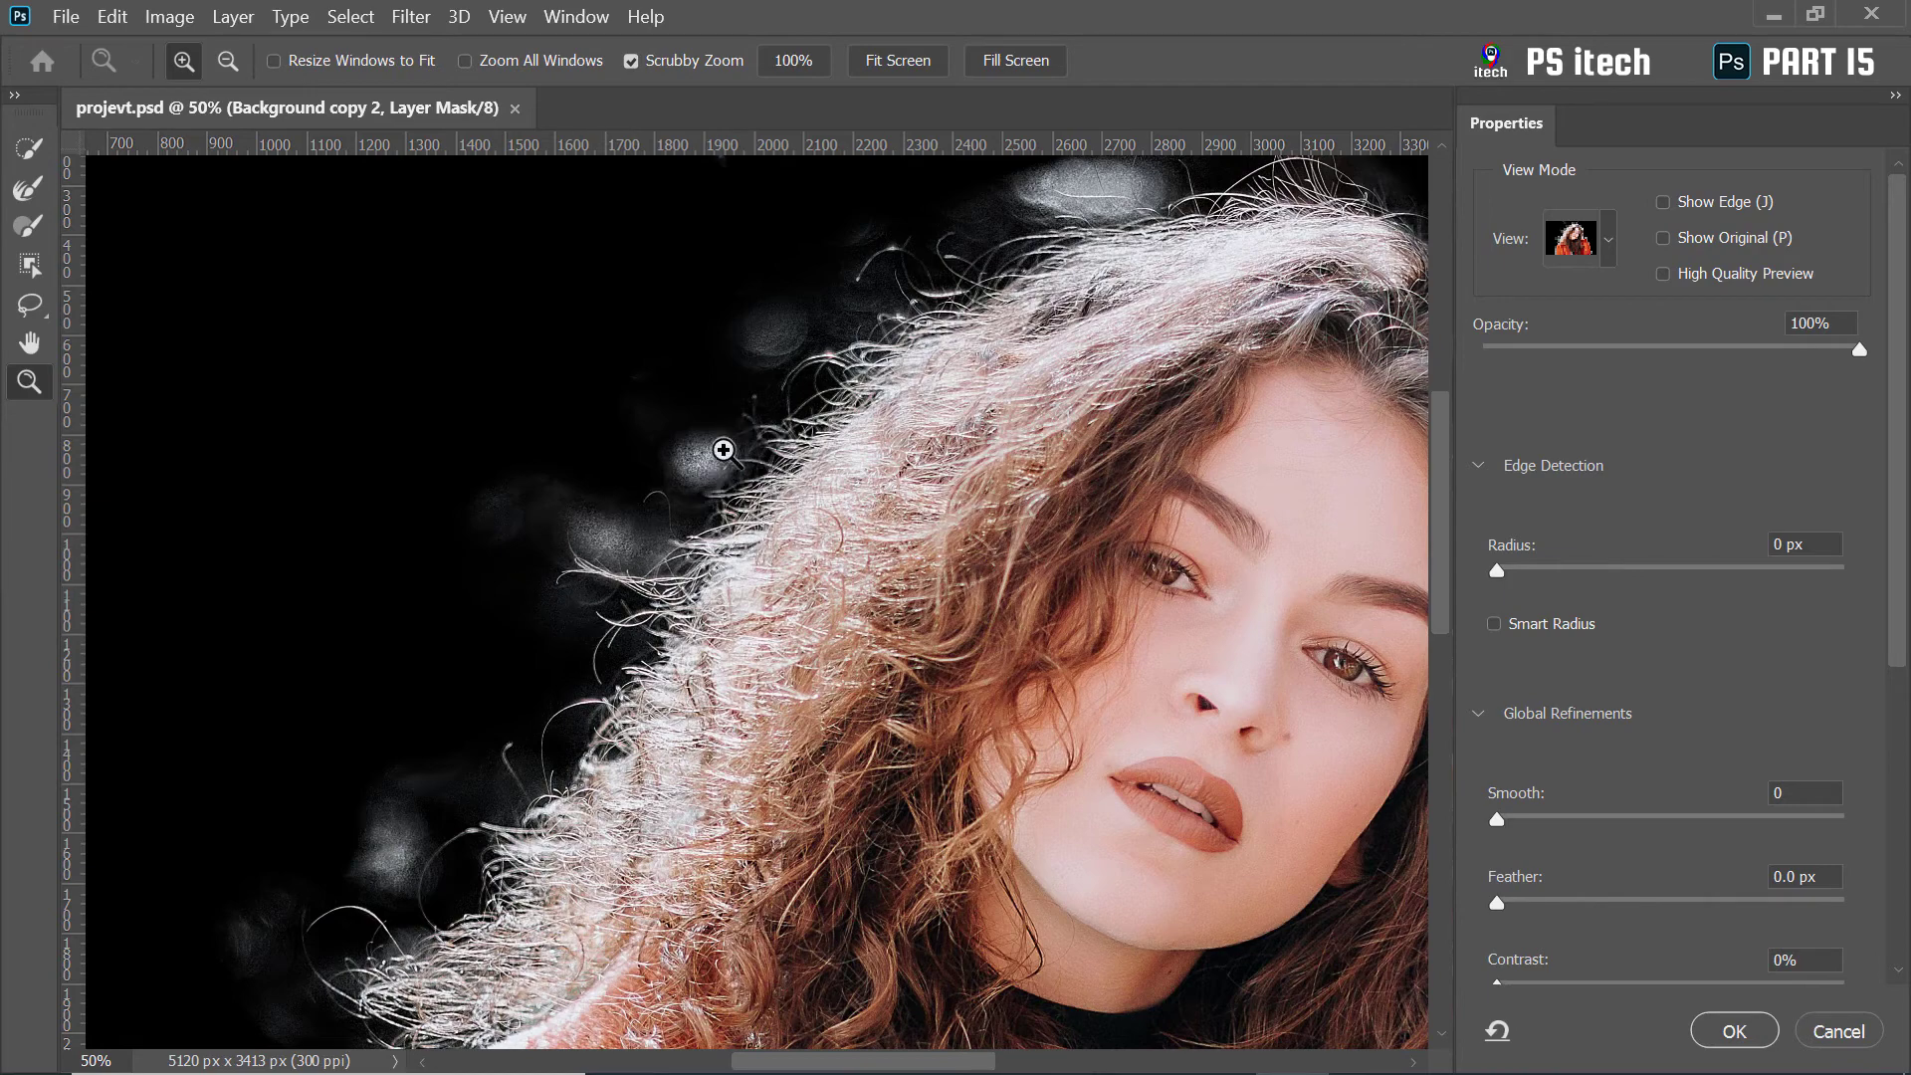
pyautogui.moveTo(1028, 257); pyautogui.dragTo(695, 307)
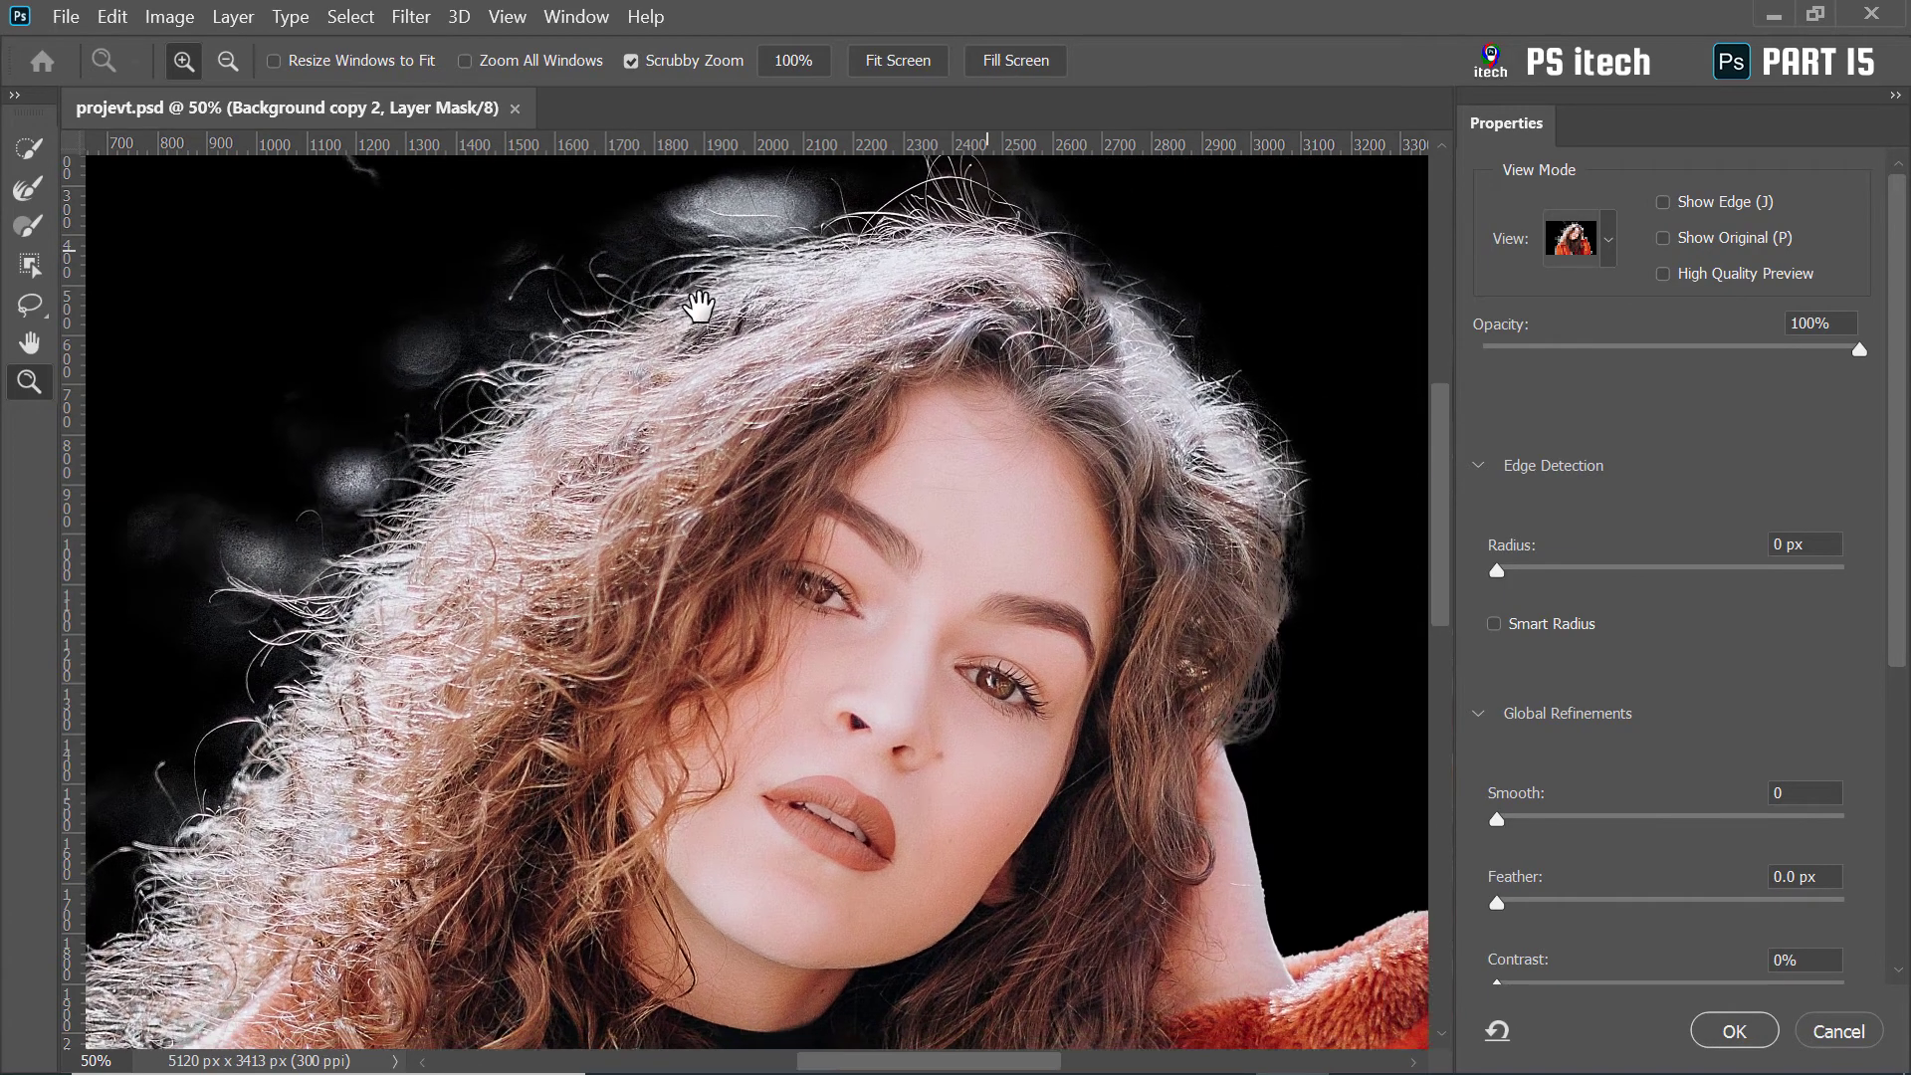
pyautogui.moveTo(995, 542); pyautogui.dragTo(896, 430)
pyautogui.moveTo(548, 331); pyautogui.dragTo(912, 401)
pyautogui.moveTo(494, 567); pyautogui.dragTo(598, 333)
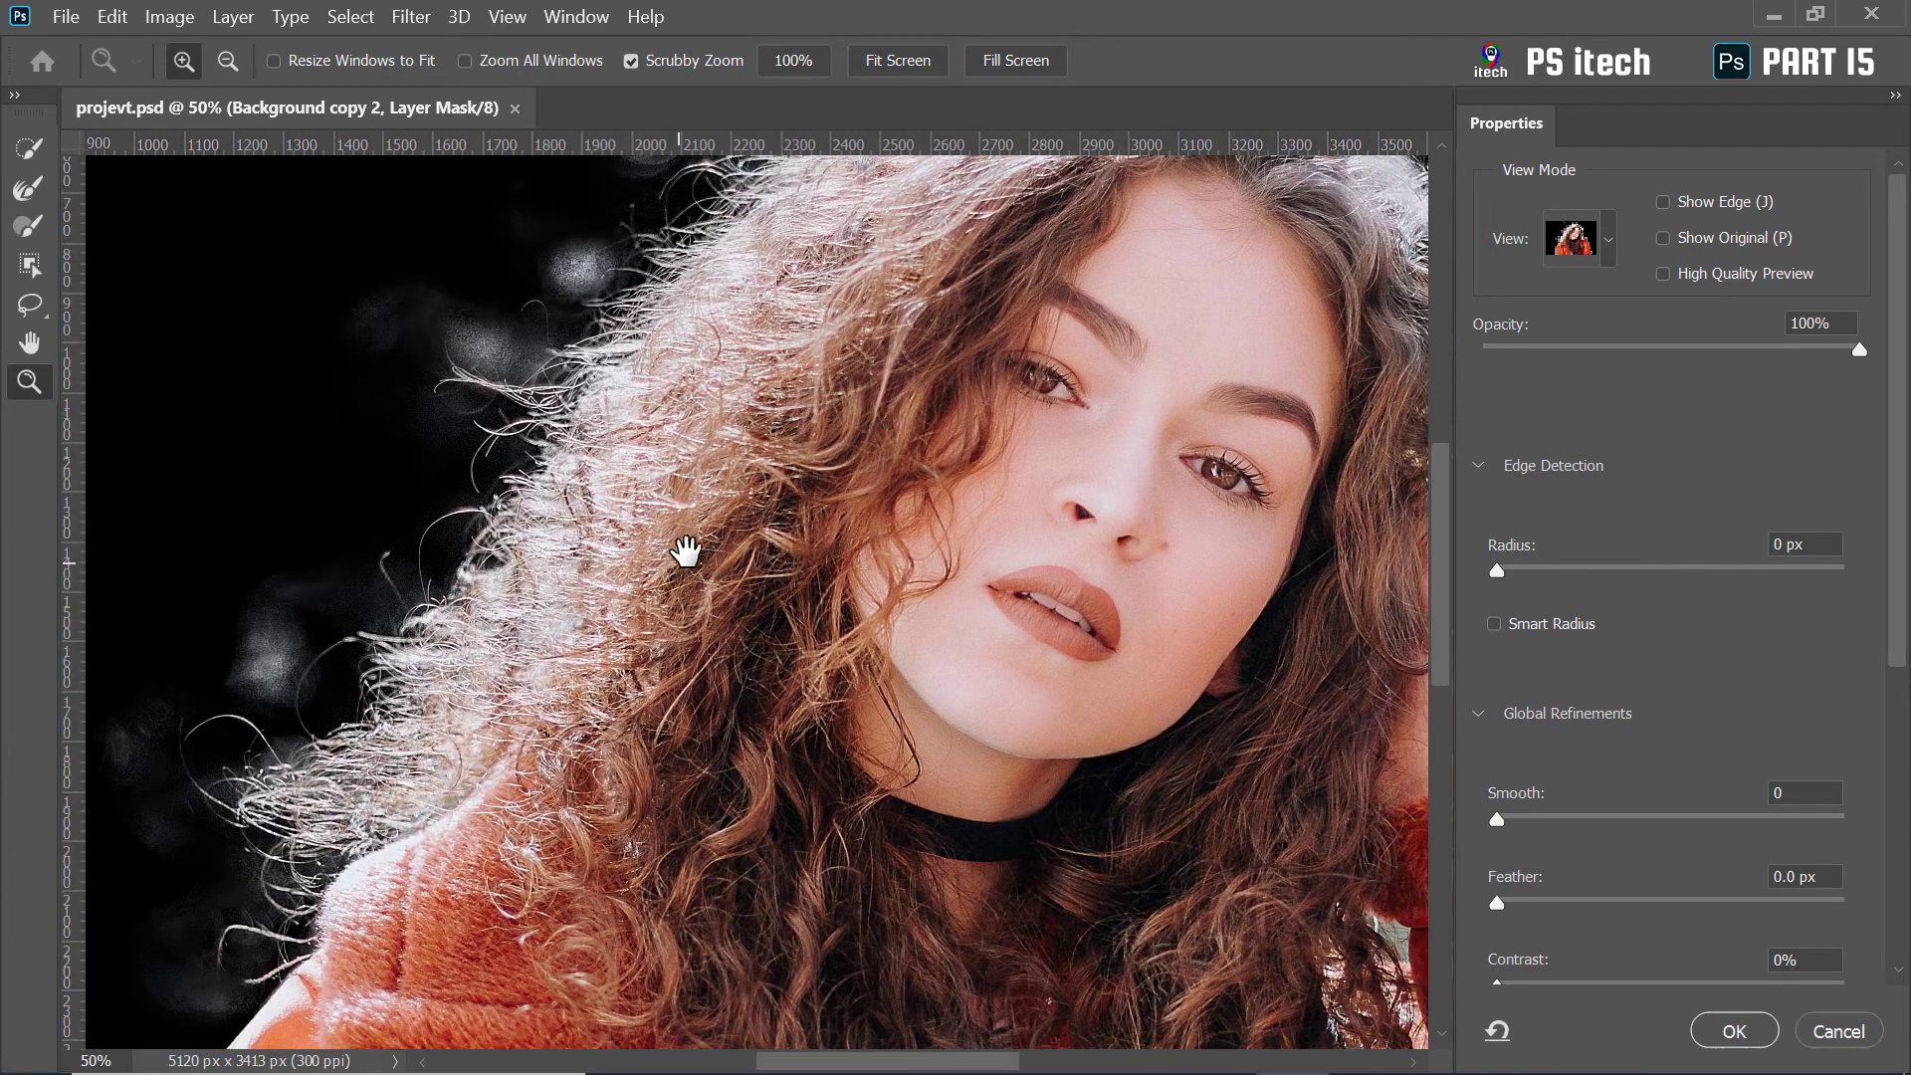
pyautogui.moveTo(921, 428); pyautogui.dragTo(648, 448)
pyautogui.moveTo(1061, 387); pyautogui.dragTo(911, 227)
pyautogui.moveTo(1144, 609); pyautogui.dragTo(1042, 466)
# Smooth the arm's jagged edge with Smooth 4 and Feather 0.7 px, and apply the Select and Mask refinement
pyautogui.click(930, 319)
pyautogui.click(964, 328)
pyautogui.click(977, 341)
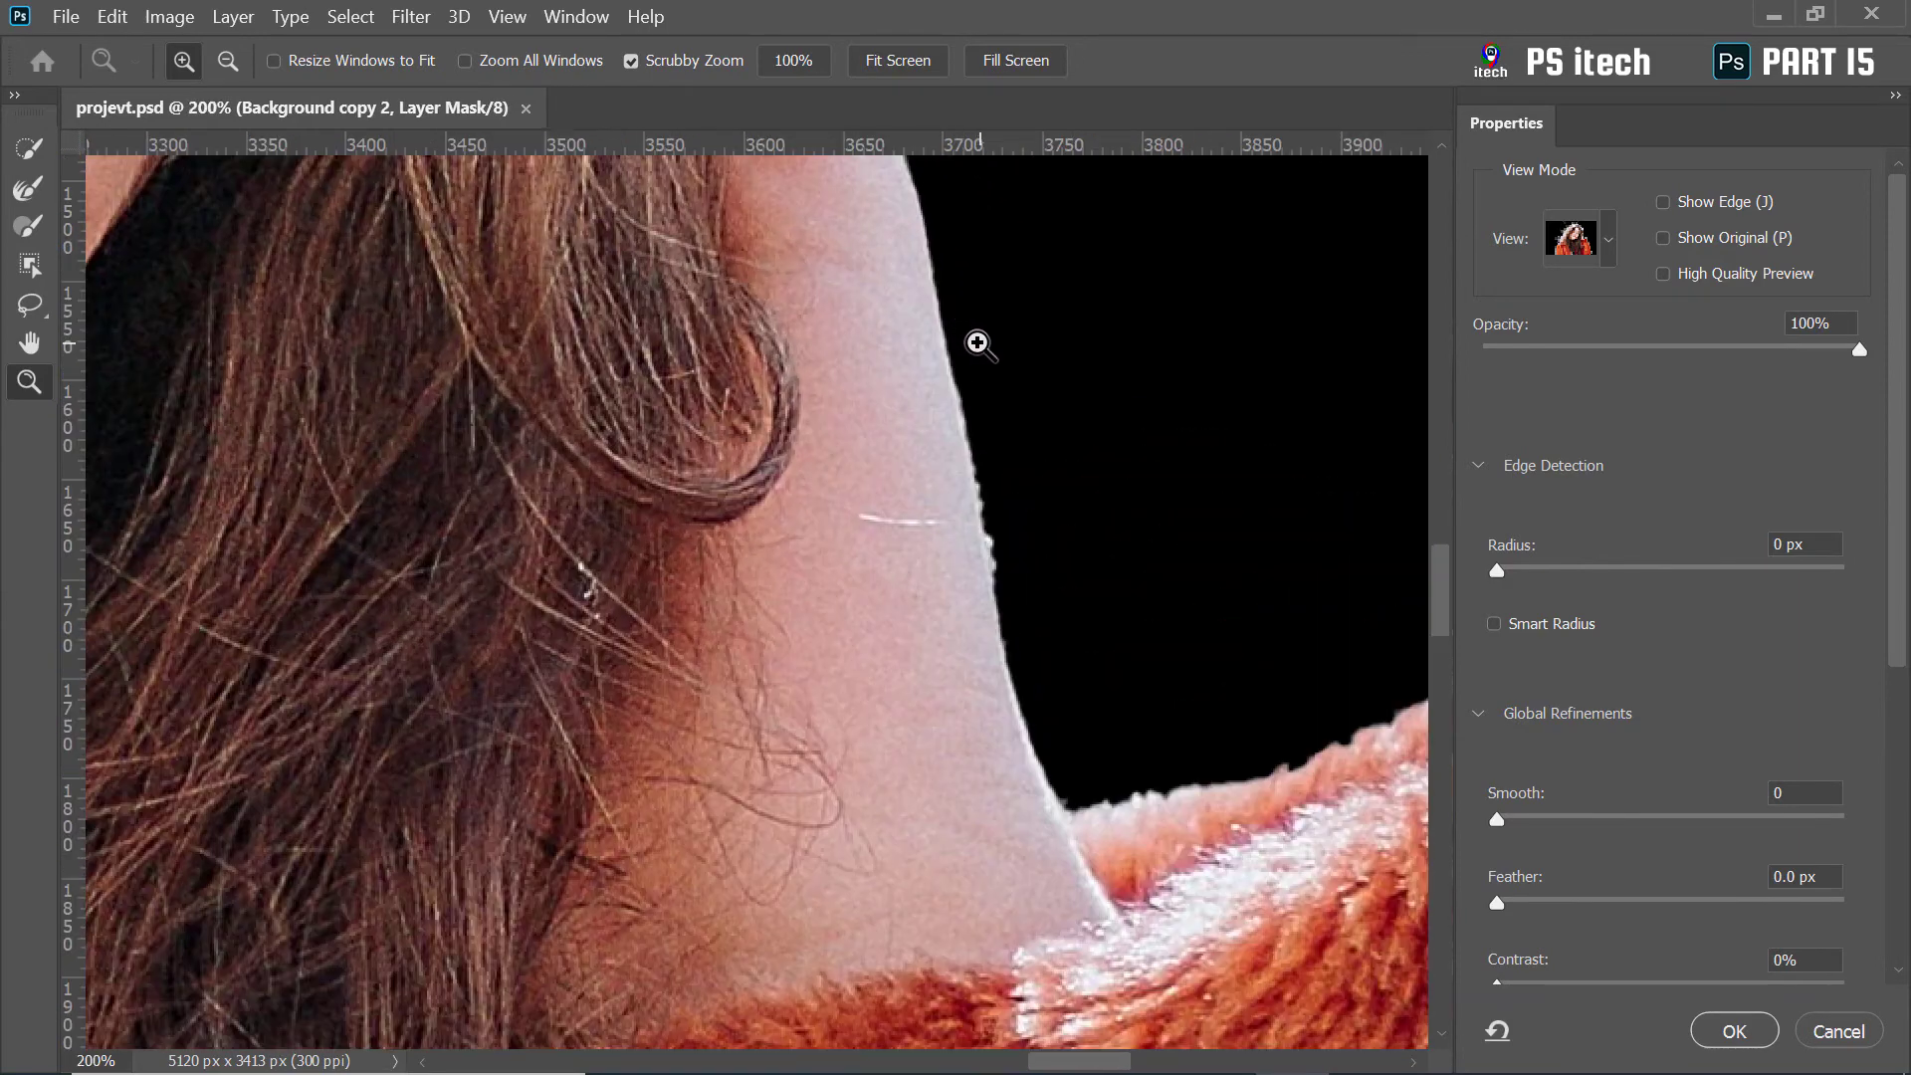
pyautogui.click(1509, 816)
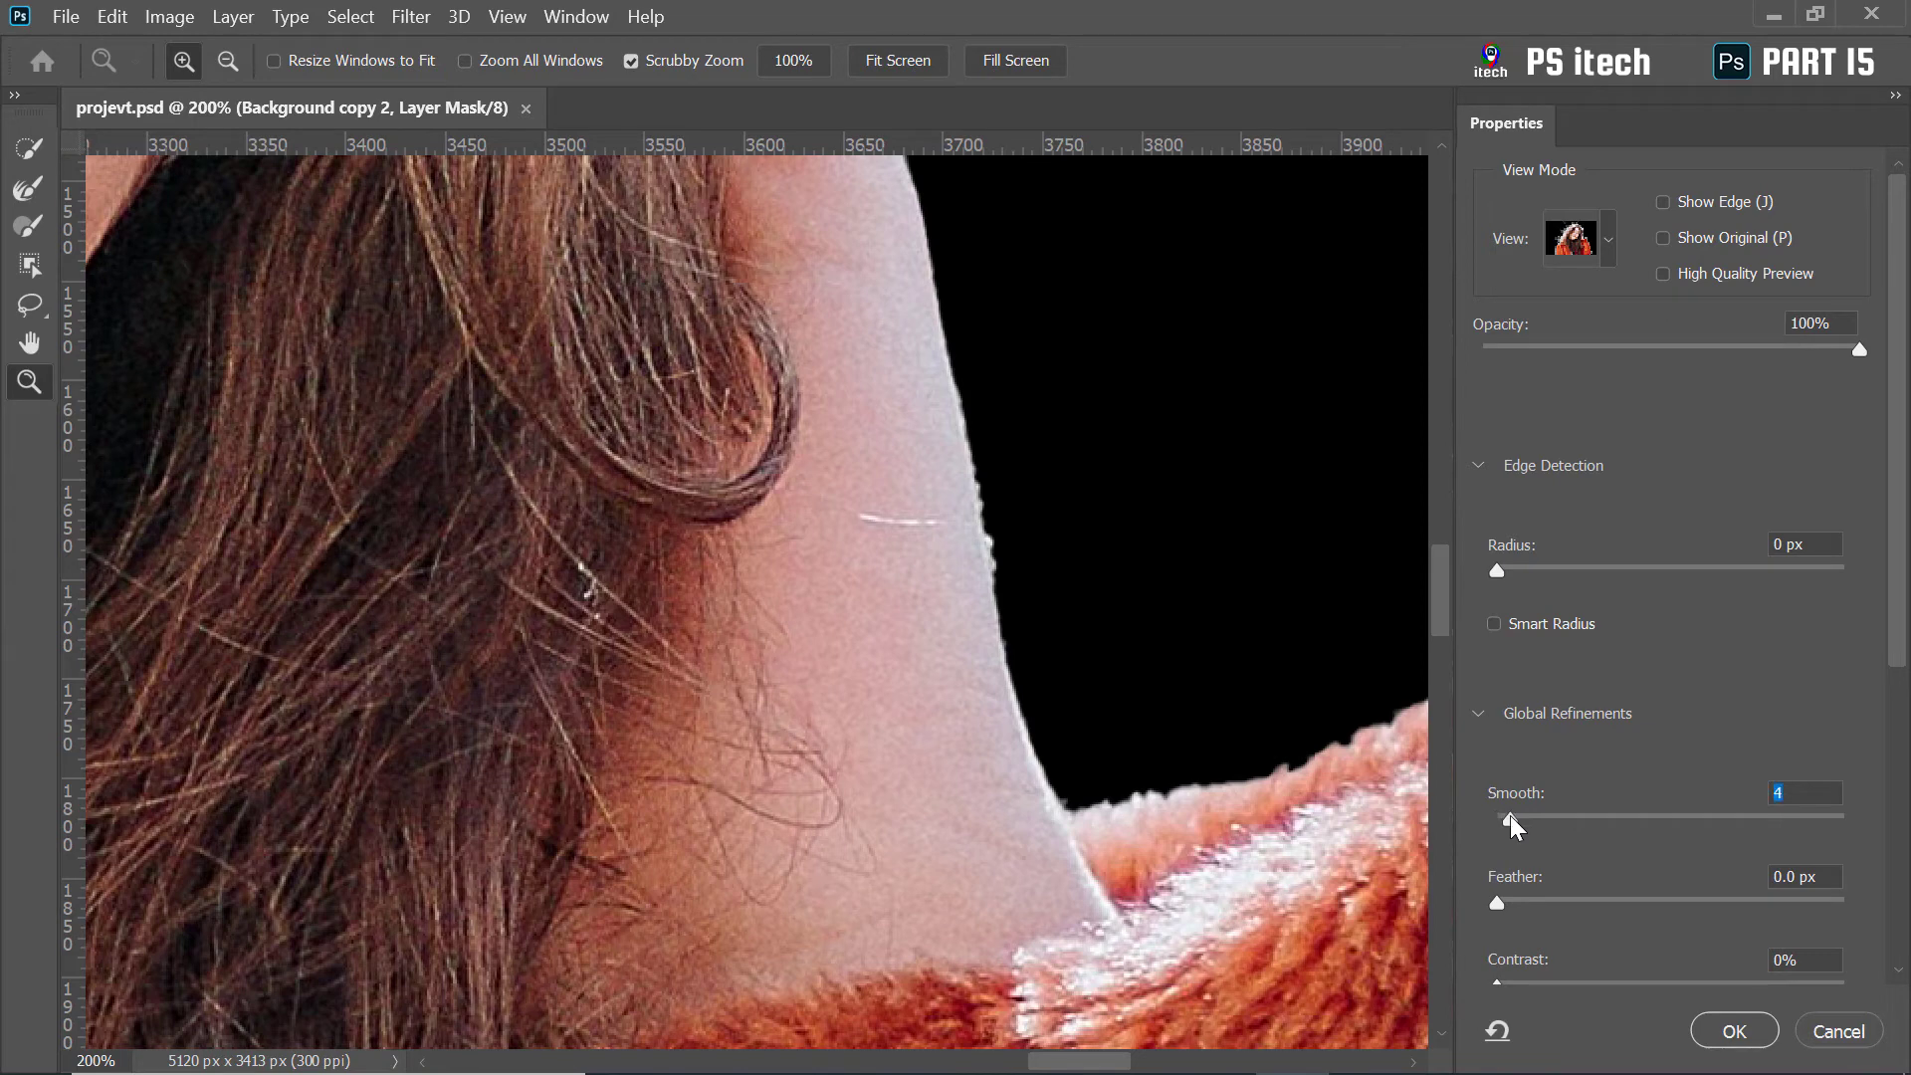
pyautogui.click(1511, 896)
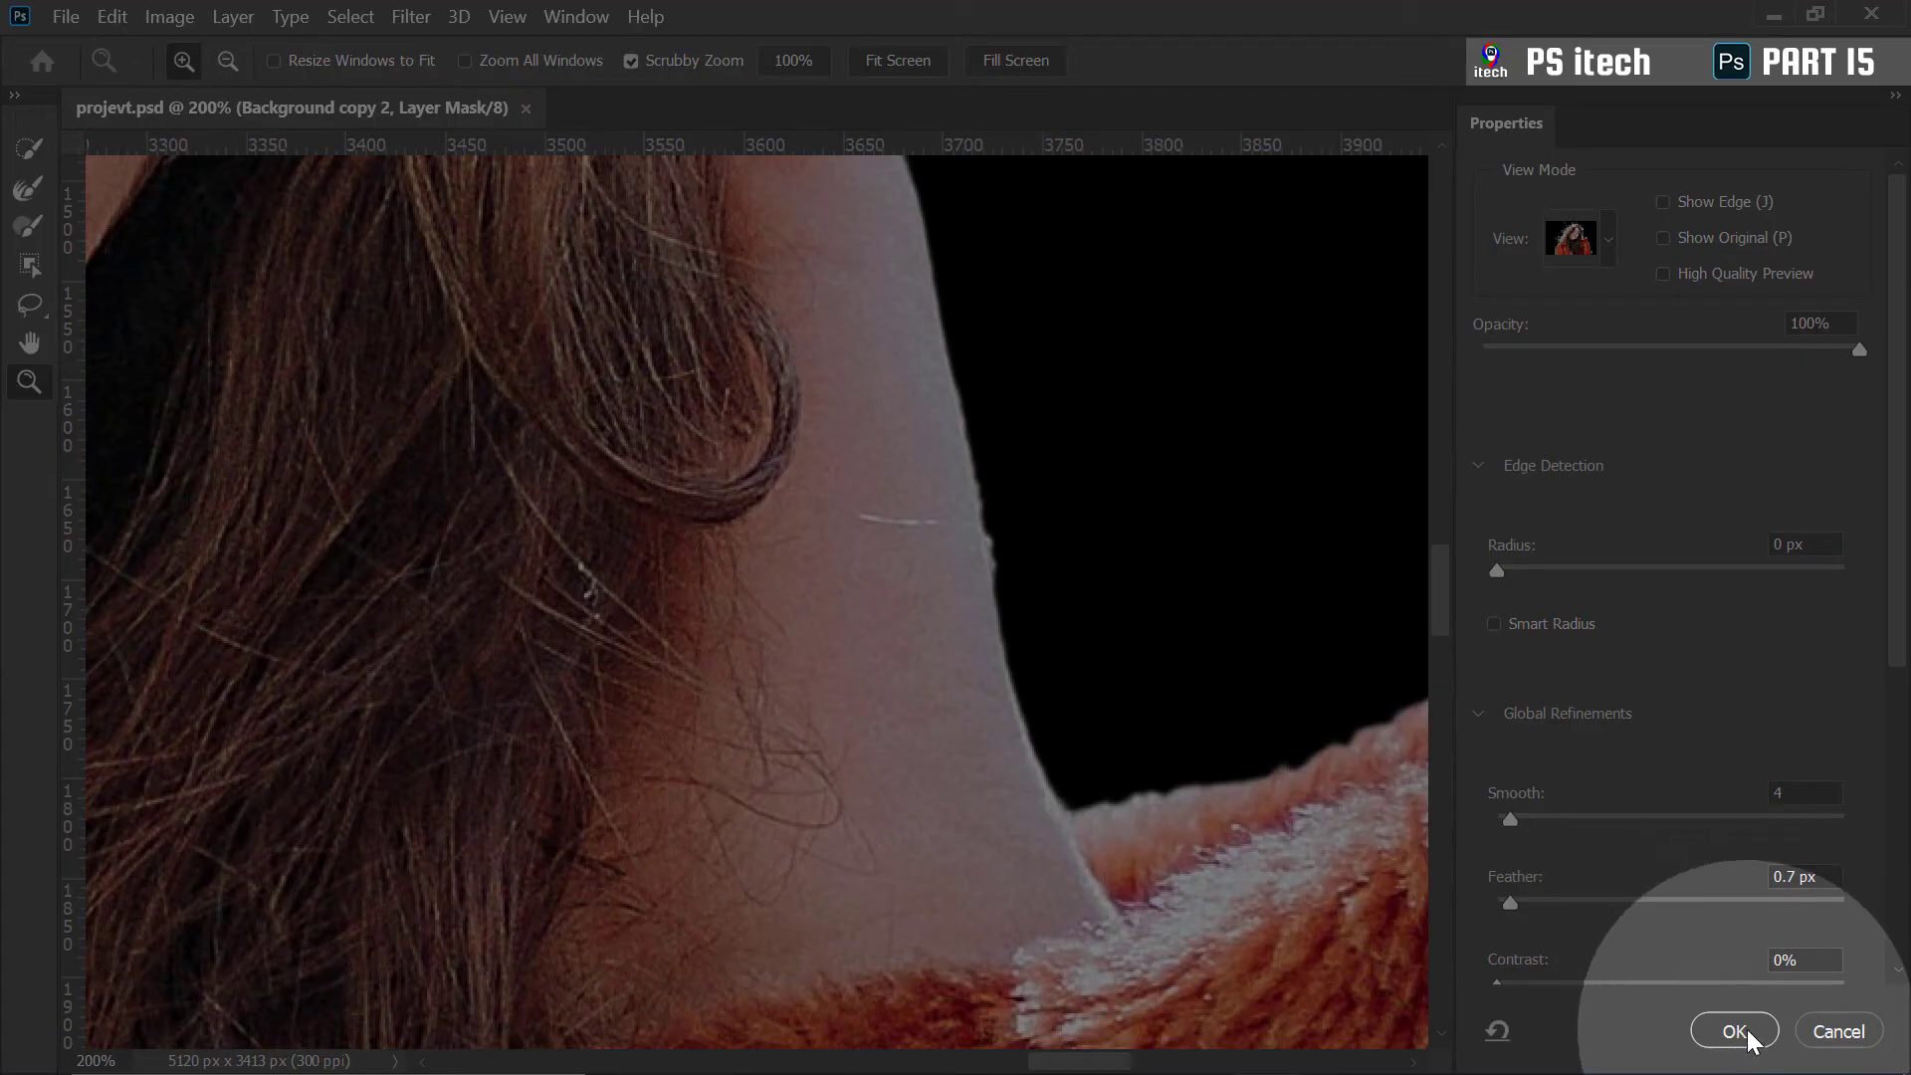
pyautogui.click(1751, 1039)
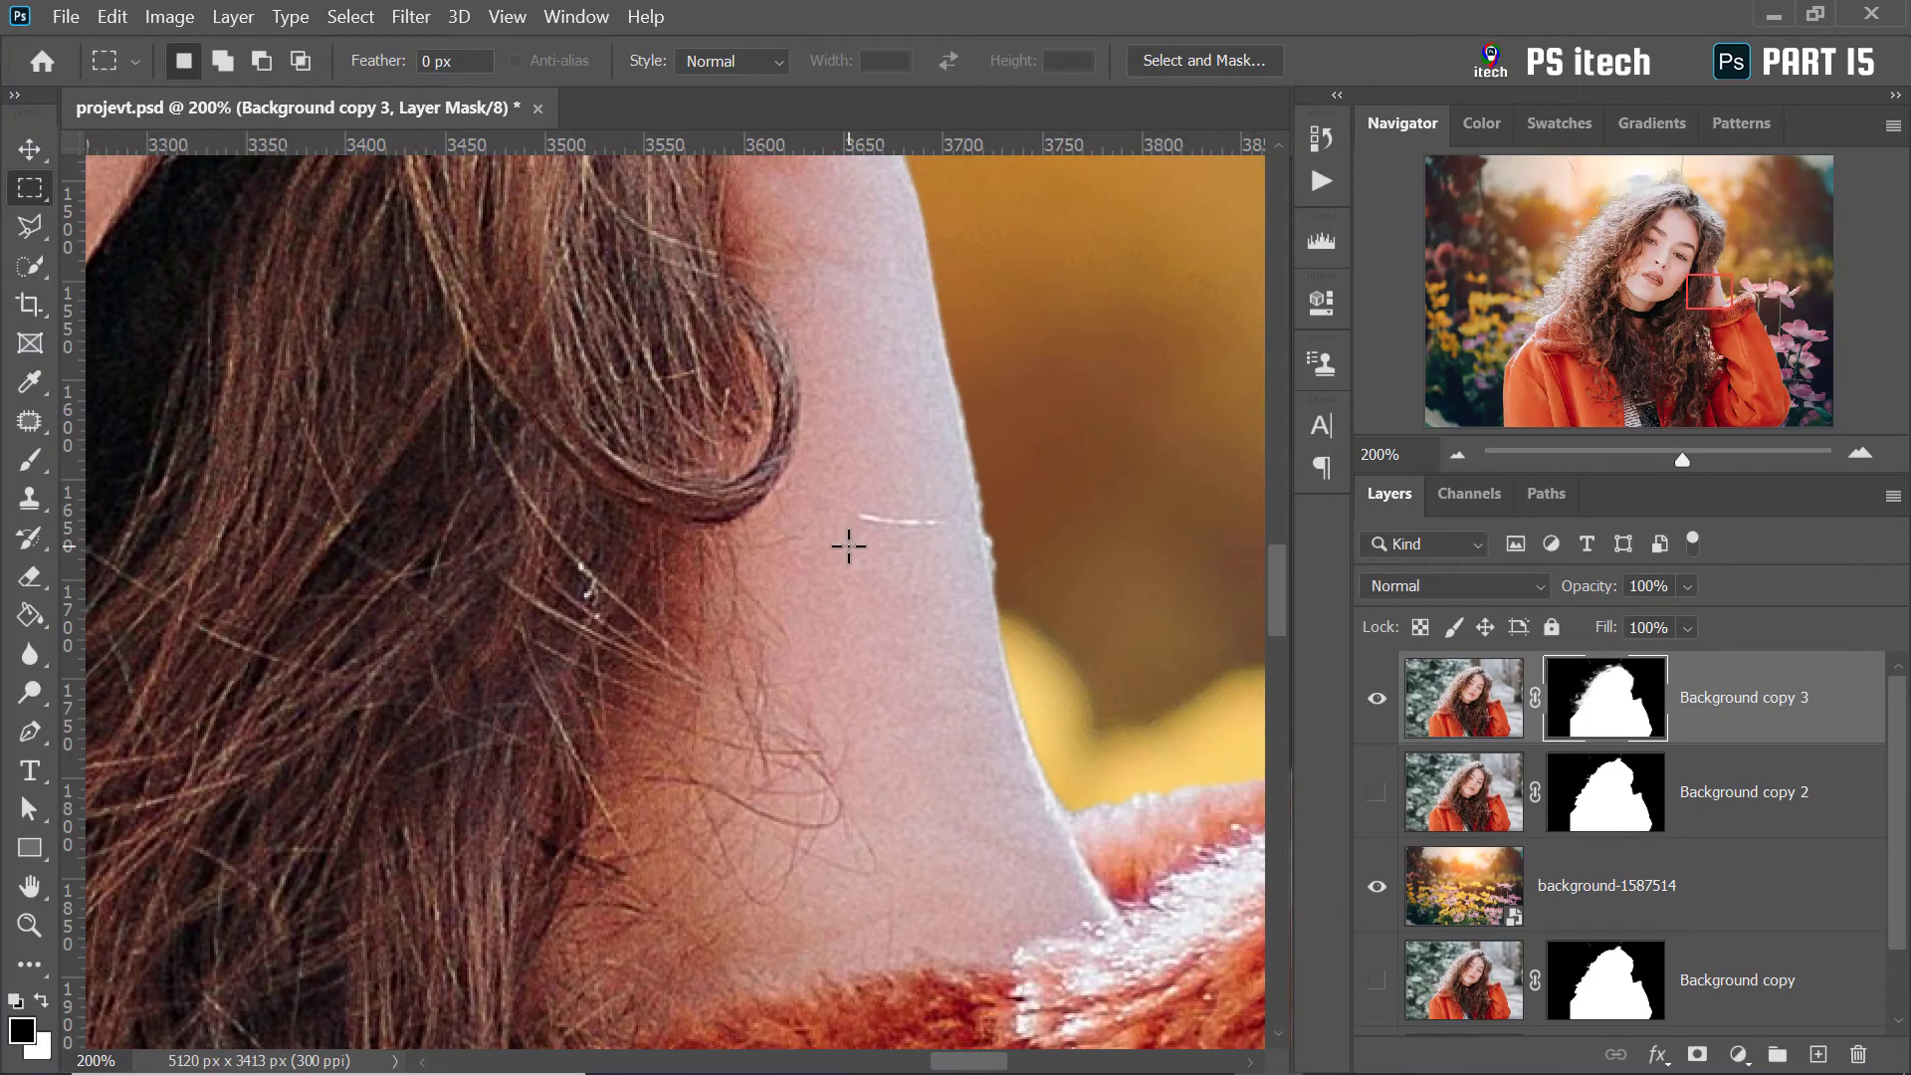
# Examine the whole cutout on the flower background, then check the hair edges beside the shoulder and above the head at 50%
pyautogui.press('z')
pyautogui.rightClick(848, 470)
pyautogui.click(856, 479)
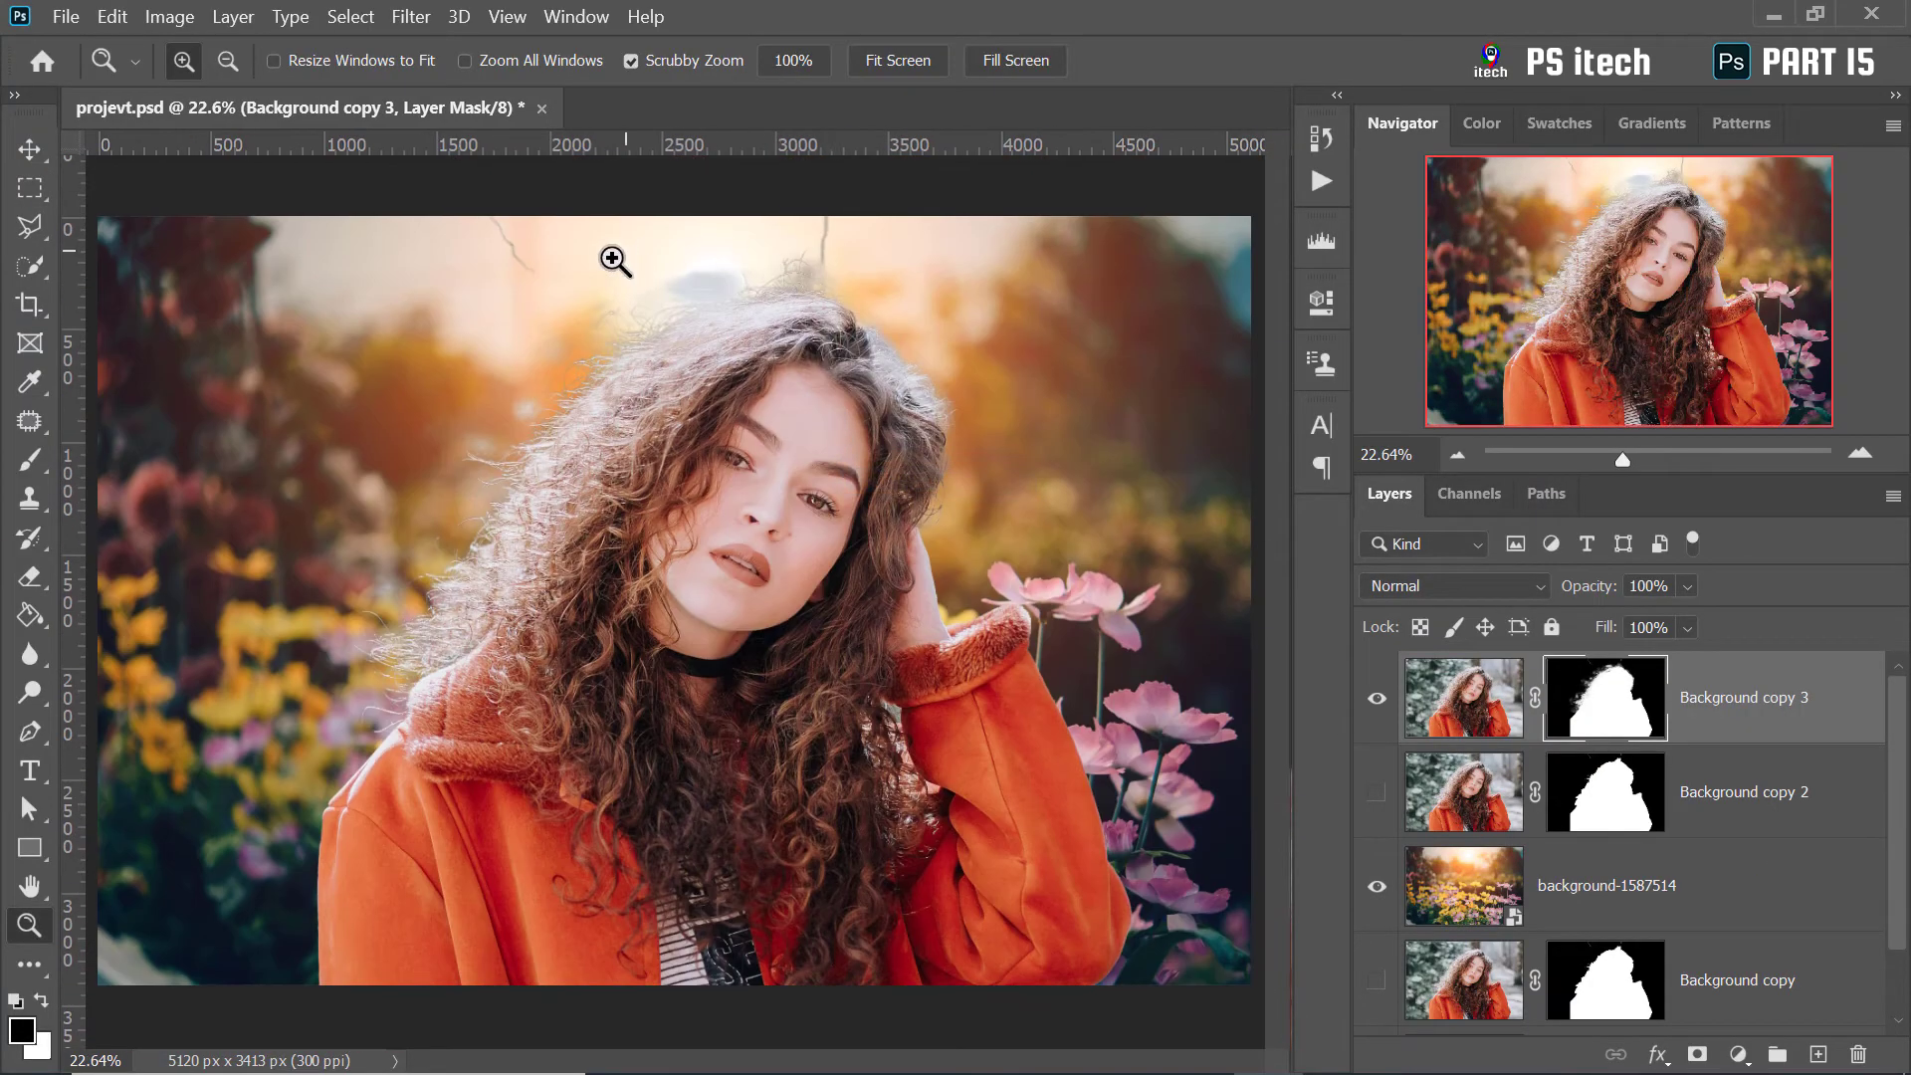
pyautogui.click(463, 565)
pyautogui.click(458, 558)
pyautogui.click(444, 530)
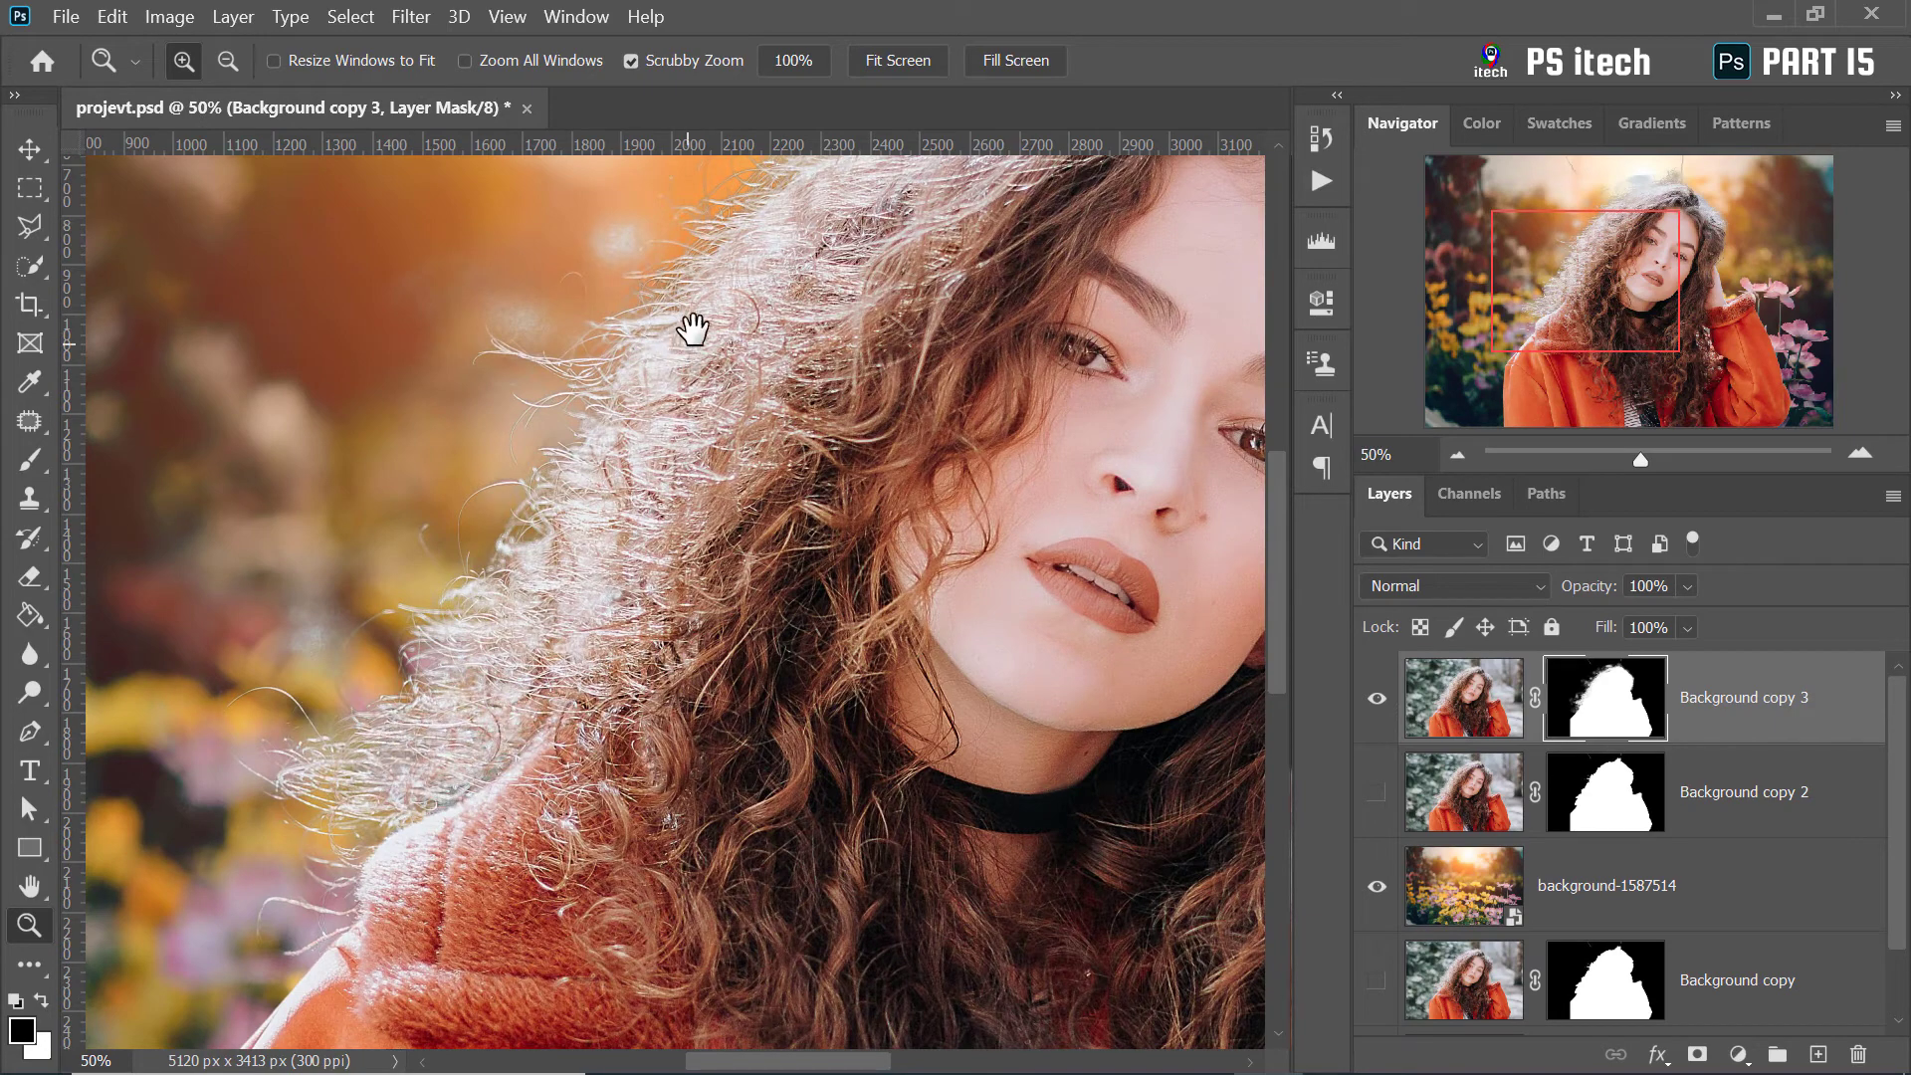
pyautogui.moveTo(692, 328); pyautogui.dragTo(683, 524)
pyautogui.moveTo(930, 273); pyautogui.dragTo(631, 486)
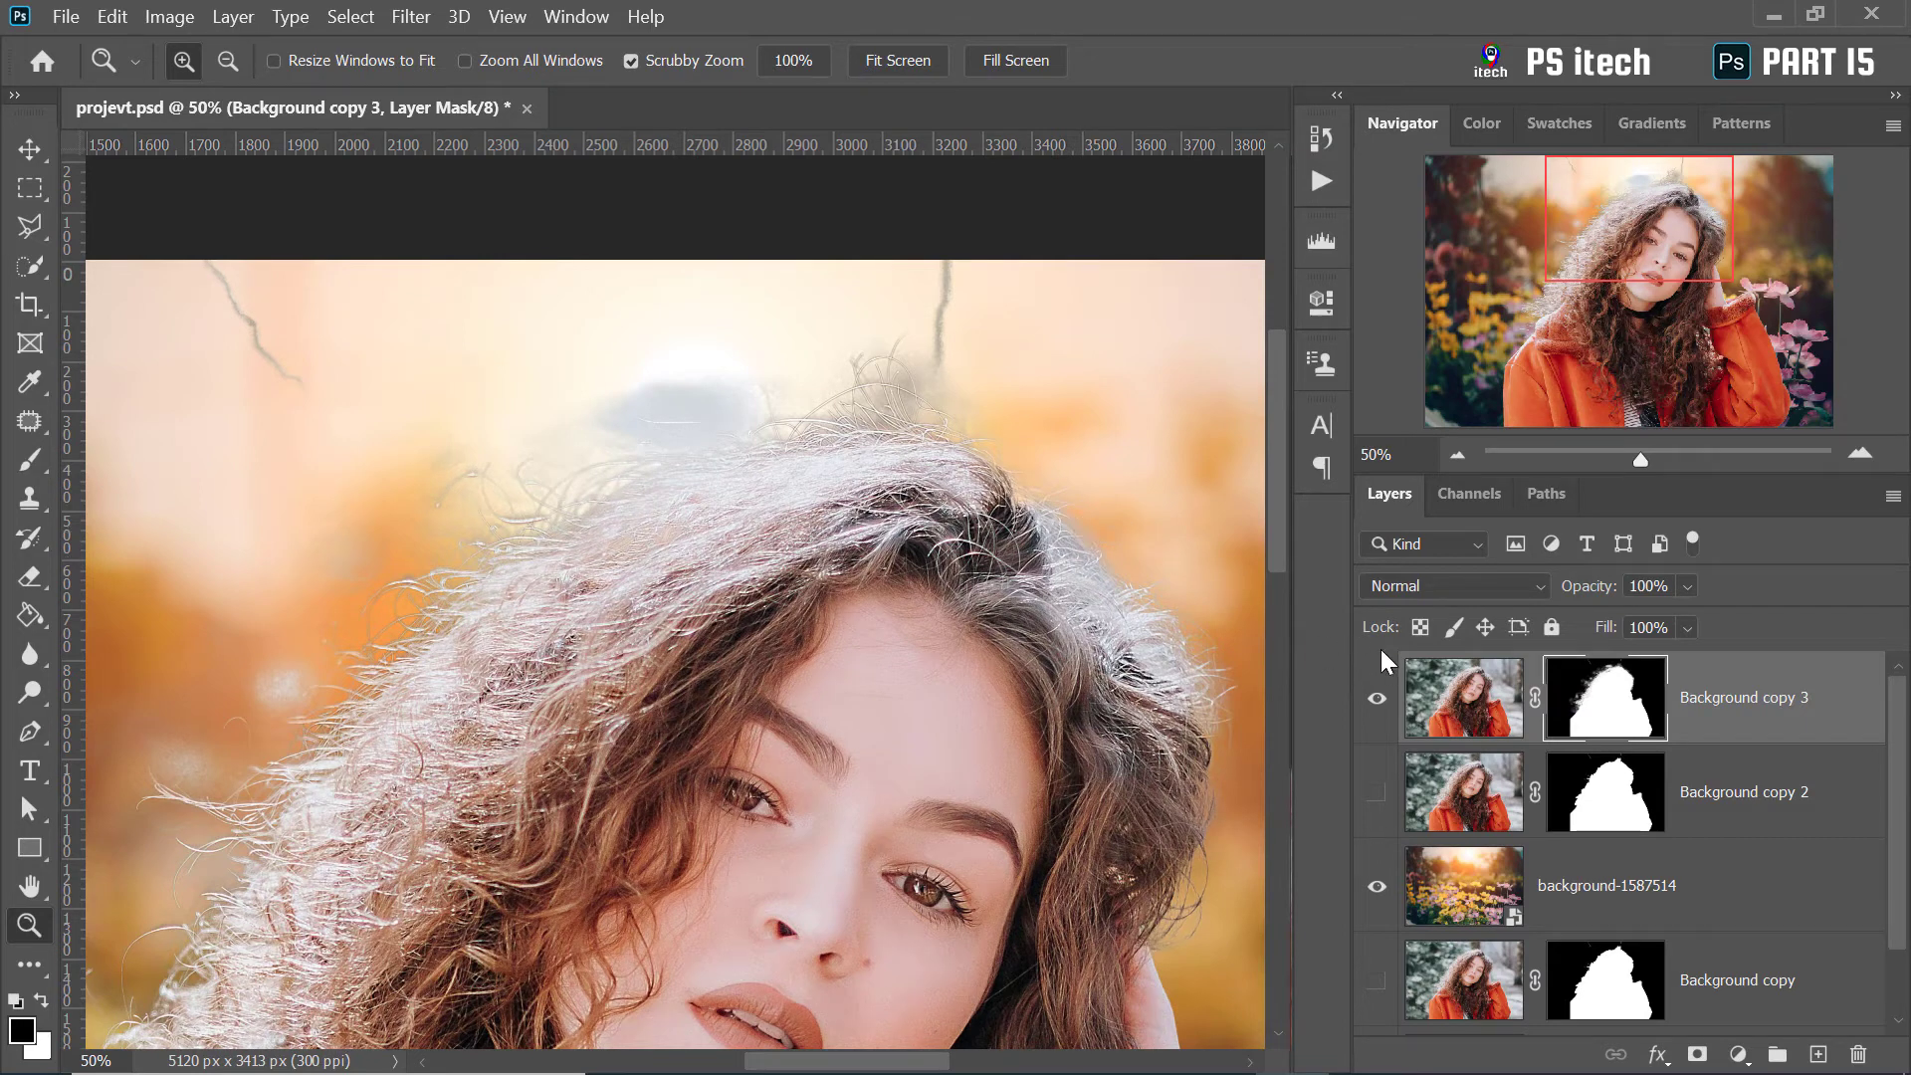
# Display the layer mask of Background copy 3 on its own and examine the grey patches around the hair
pyautogui.press('alt')
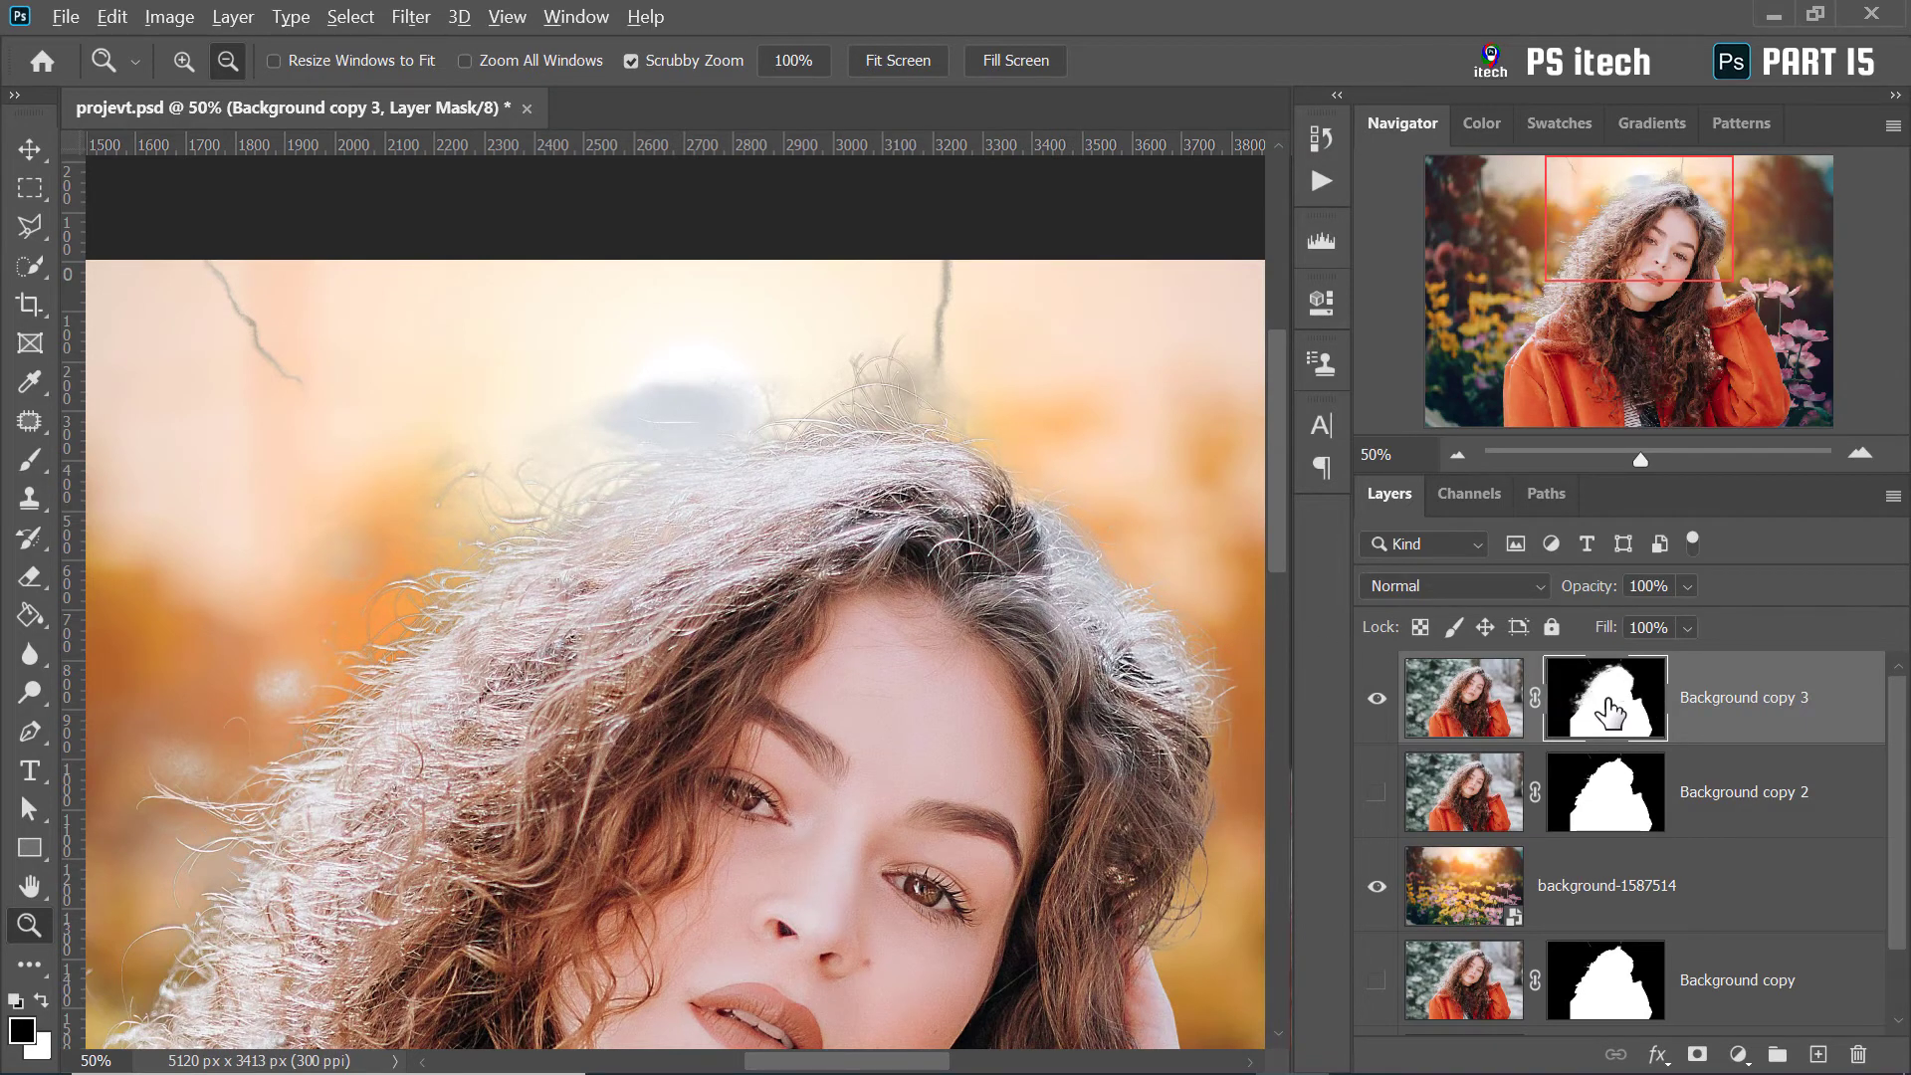
pyautogui.keyDown('alt'); pyautogui.click(1574, 694); pyautogui.keyUp('alt')
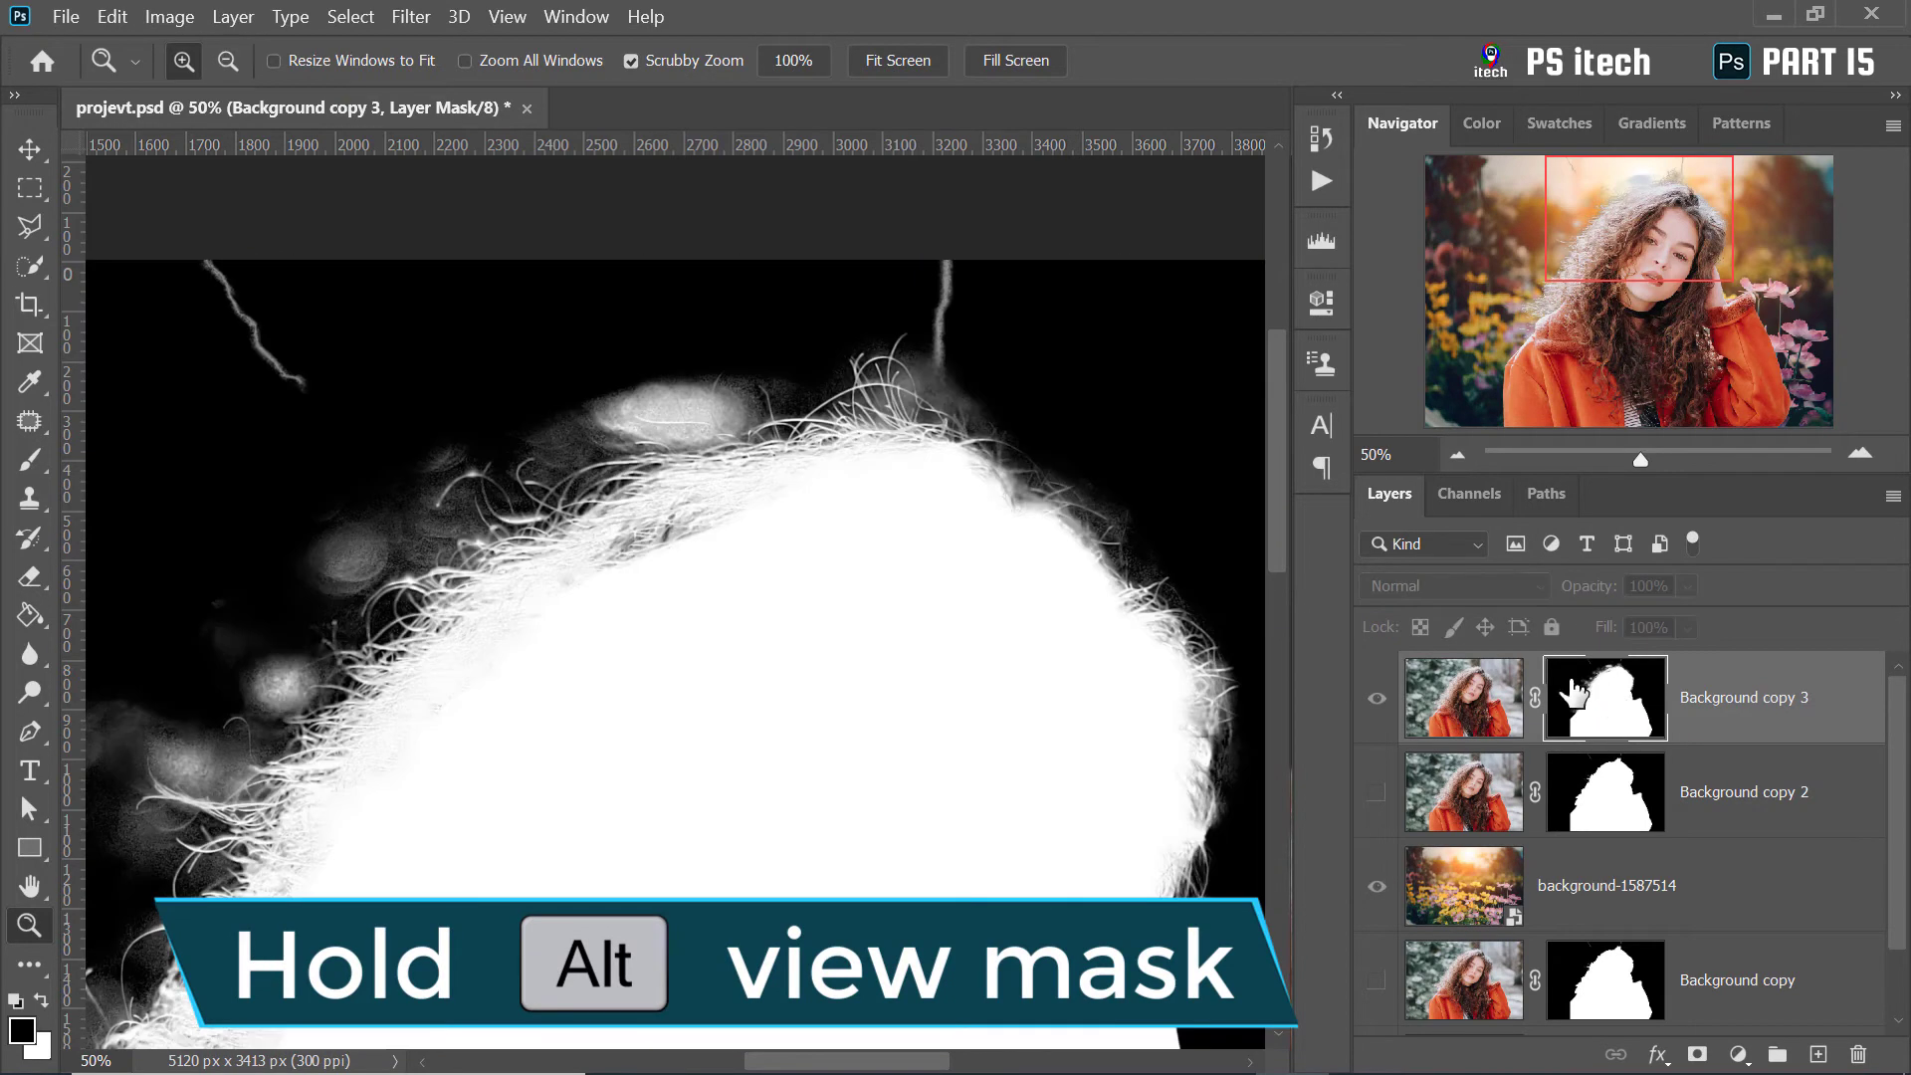
pyautogui.rightClick(774, 480)
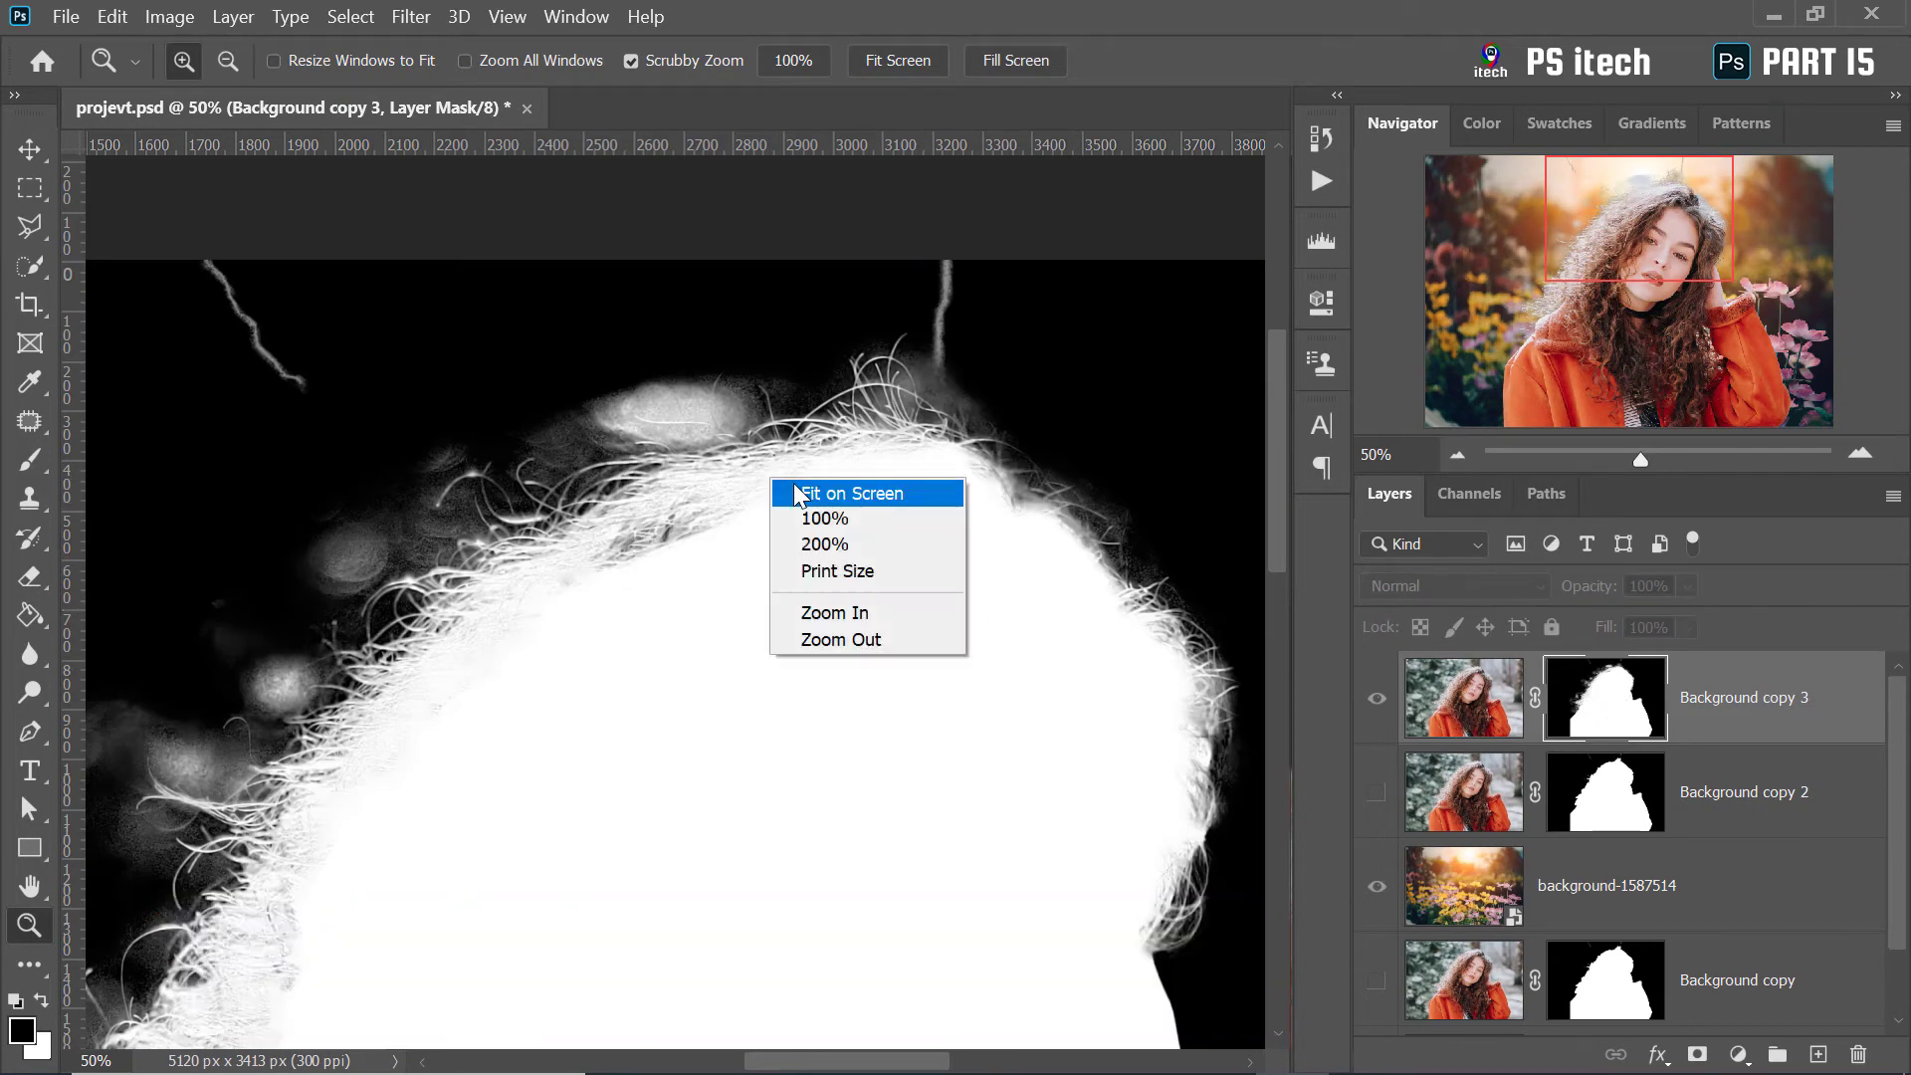
pyautogui.click(796, 490)
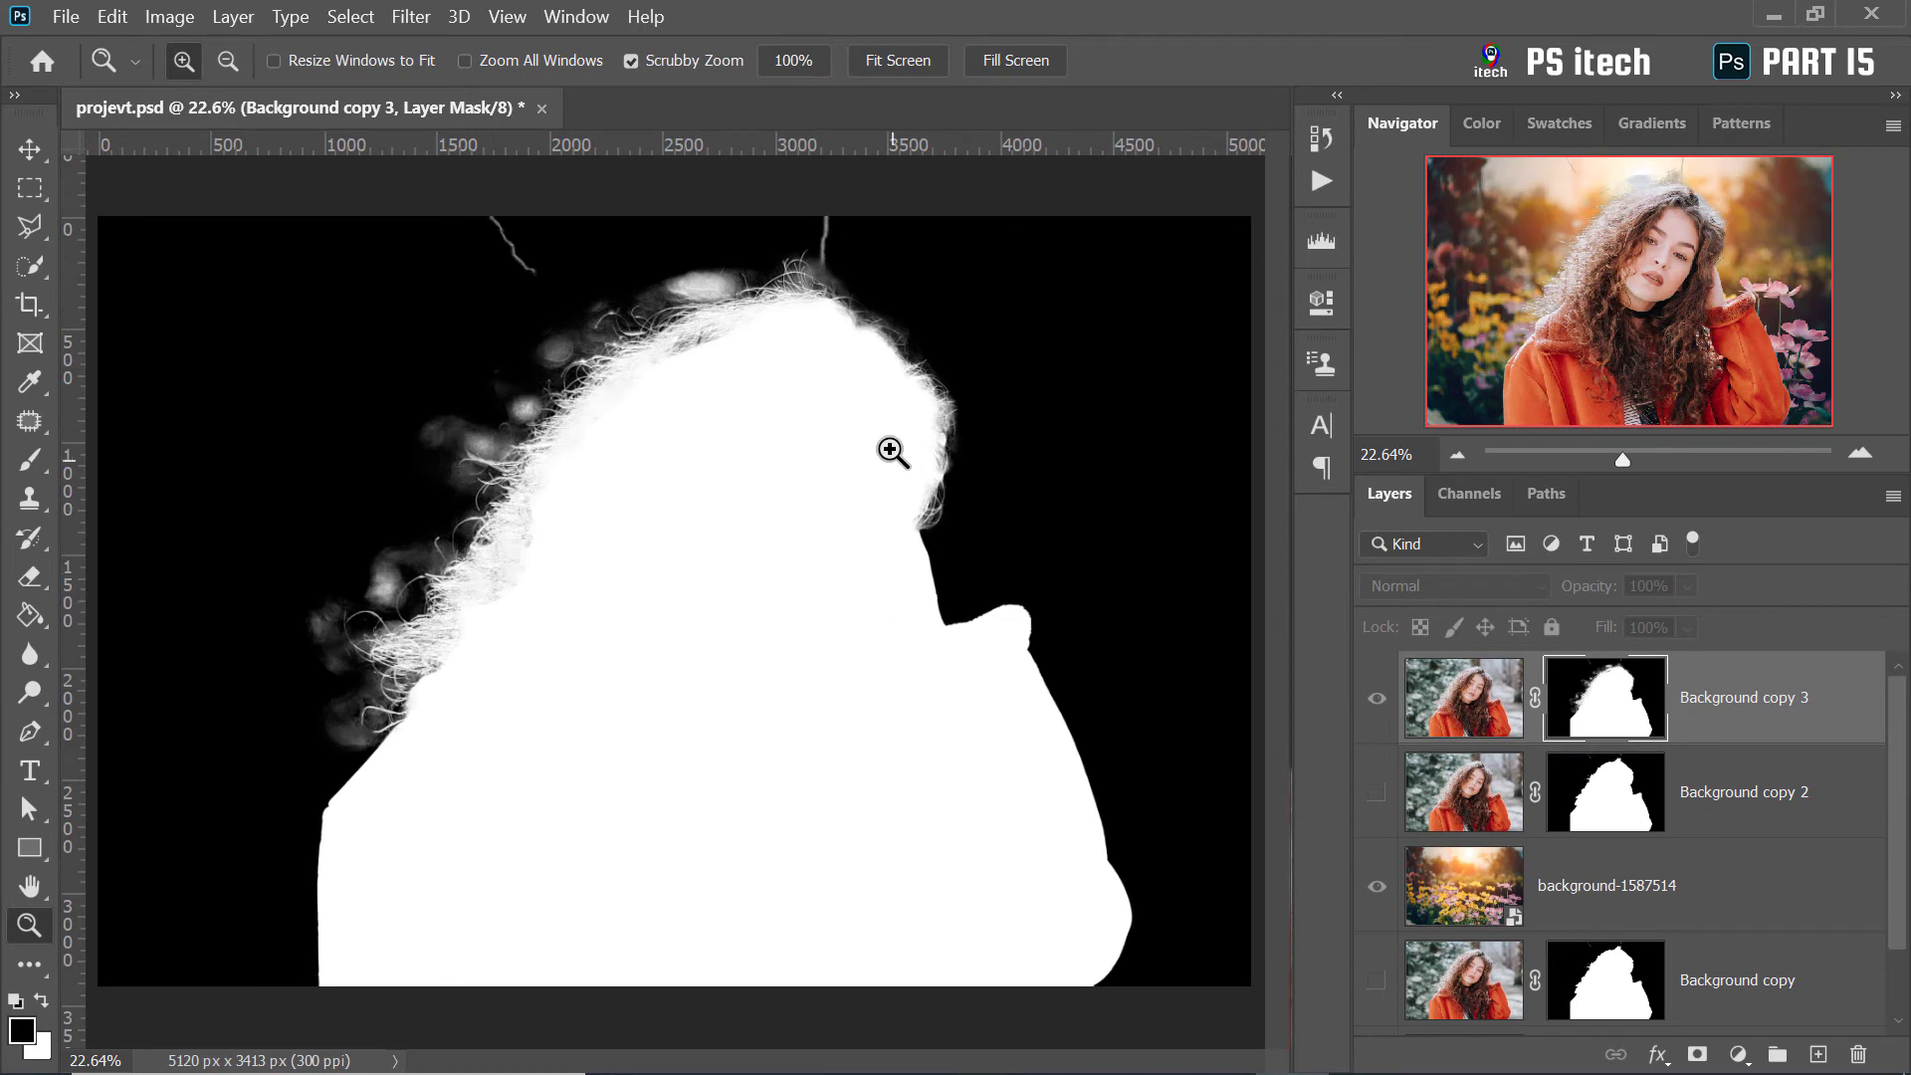
pyautogui.click(567, 559)
pyautogui.click(563, 557)
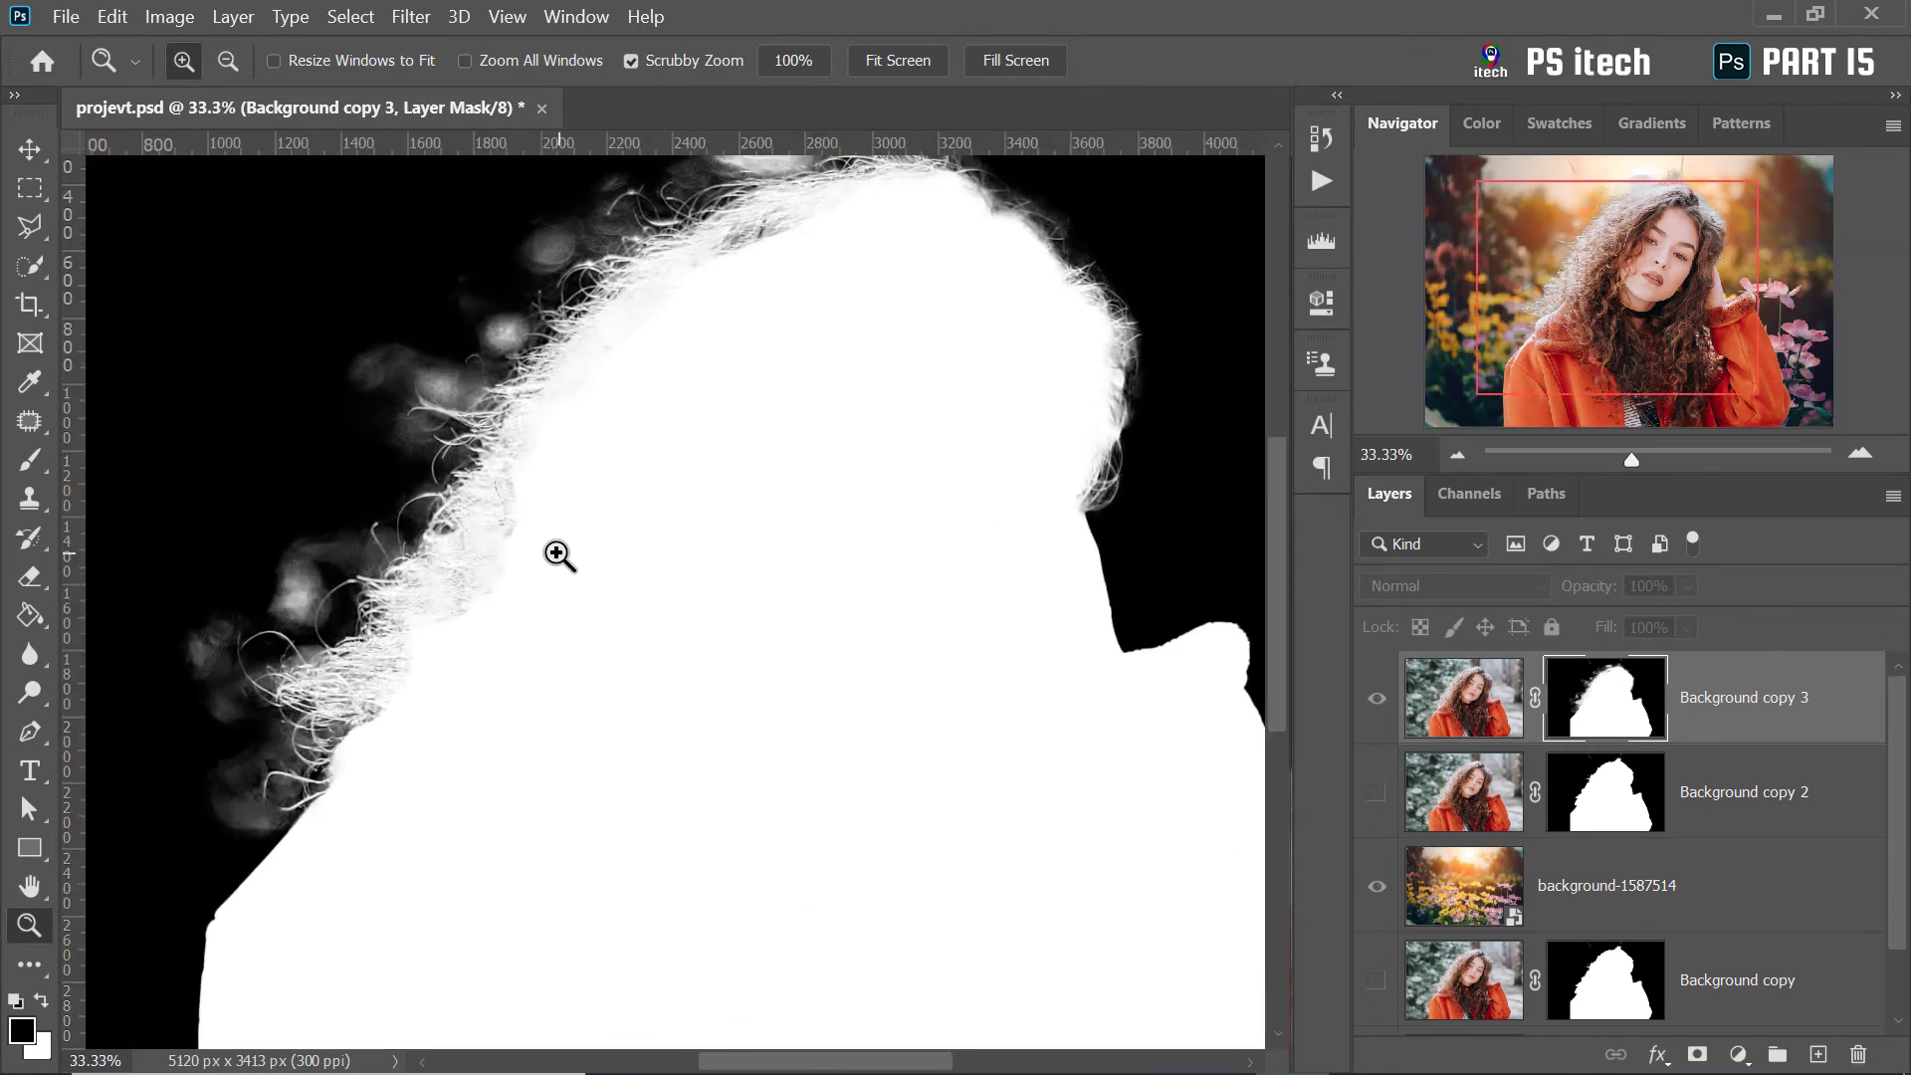
pyautogui.moveTo(534, 547); pyautogui.dragTo(524, 517)
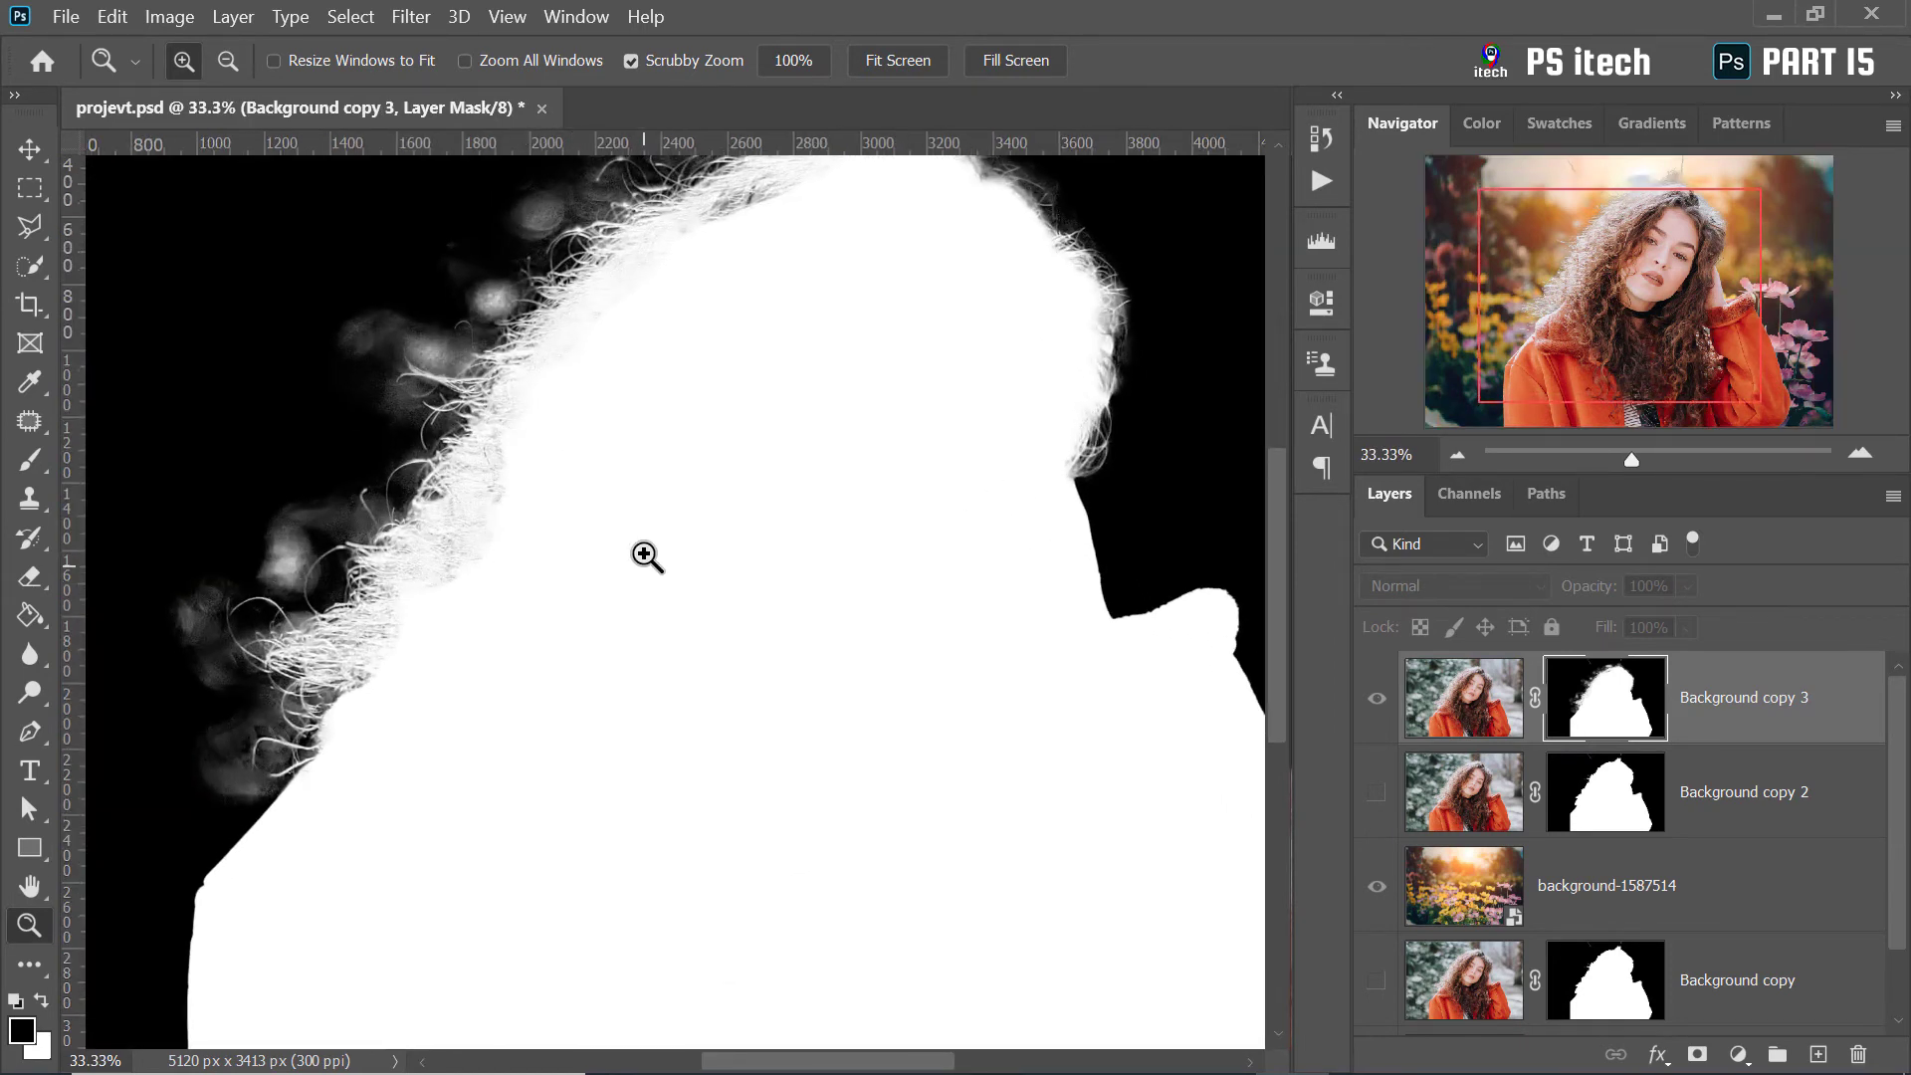
pyautogui.moveTo(541, 541); pyautogui.dragTo(678, 558)
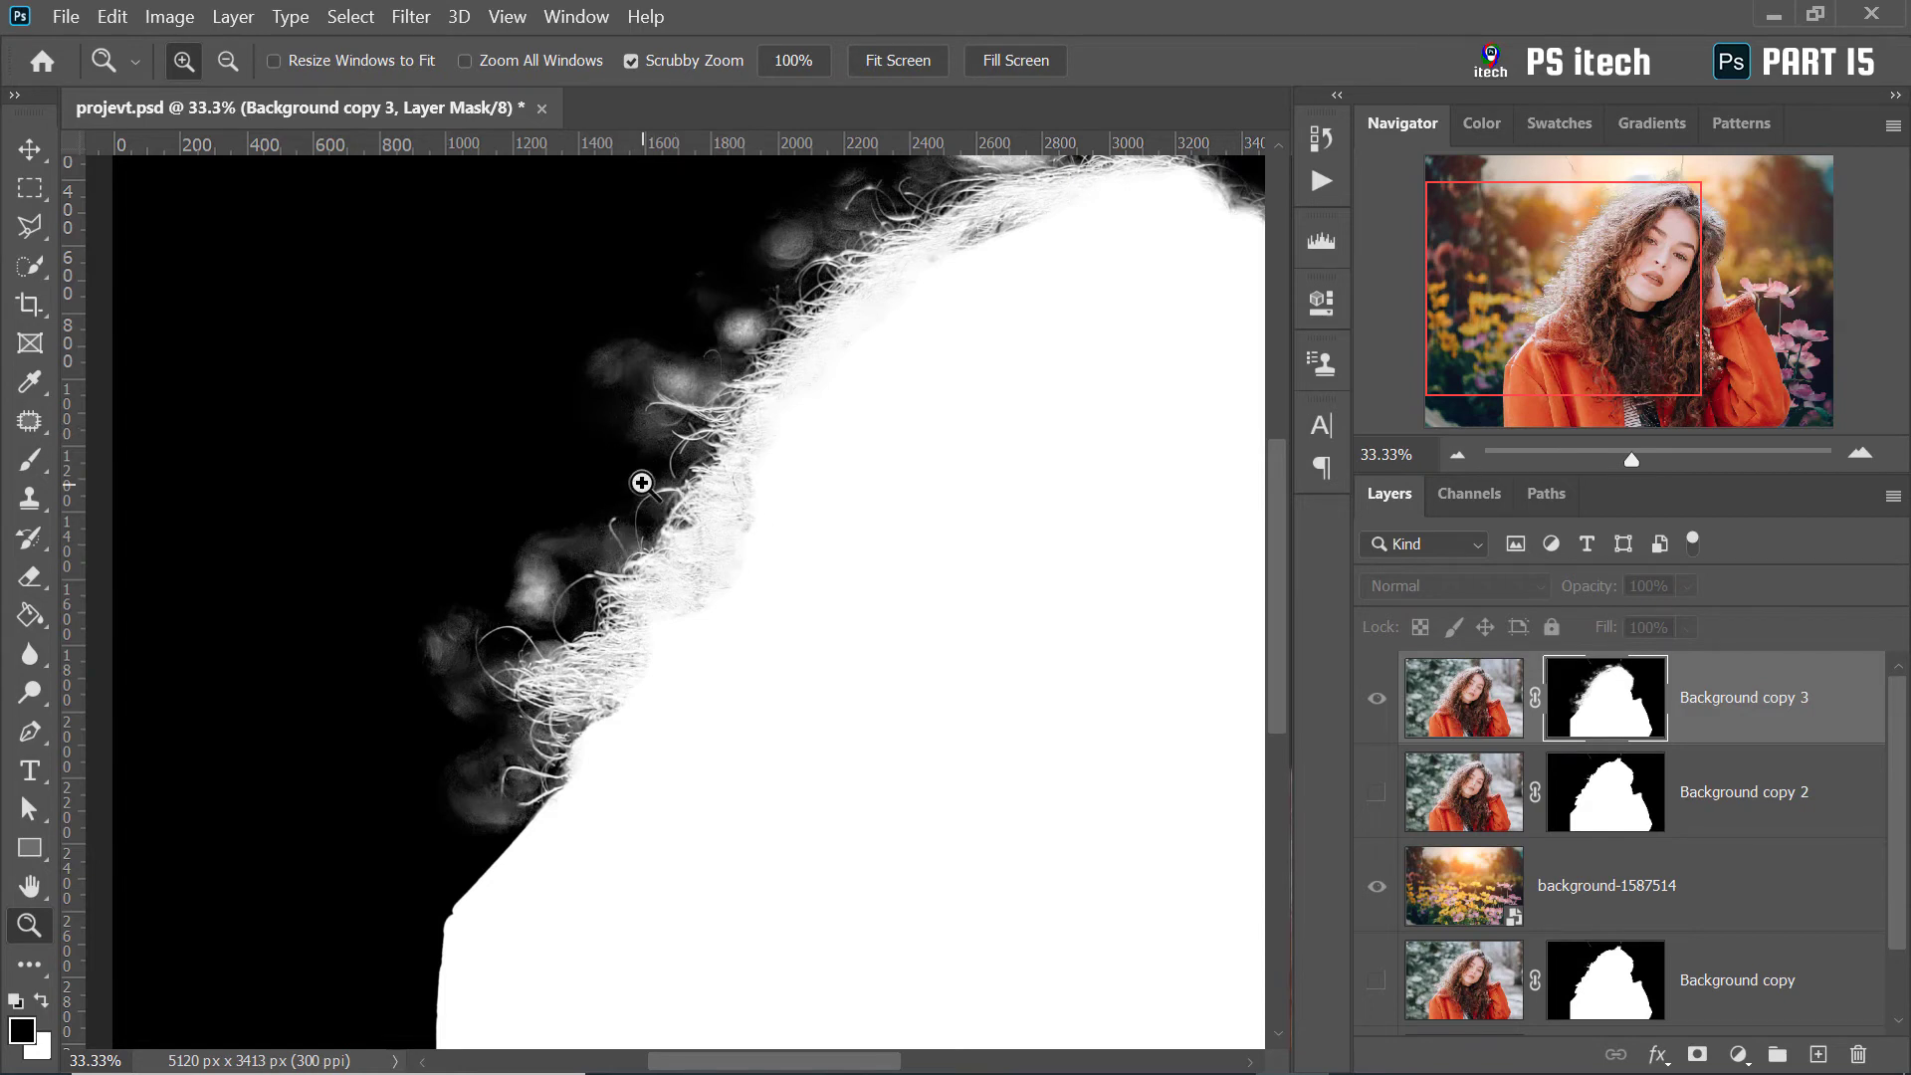
pyautogui.keyDown('alt'); pyautogui.click(642, 482); pyautogui.keyUp('alt')
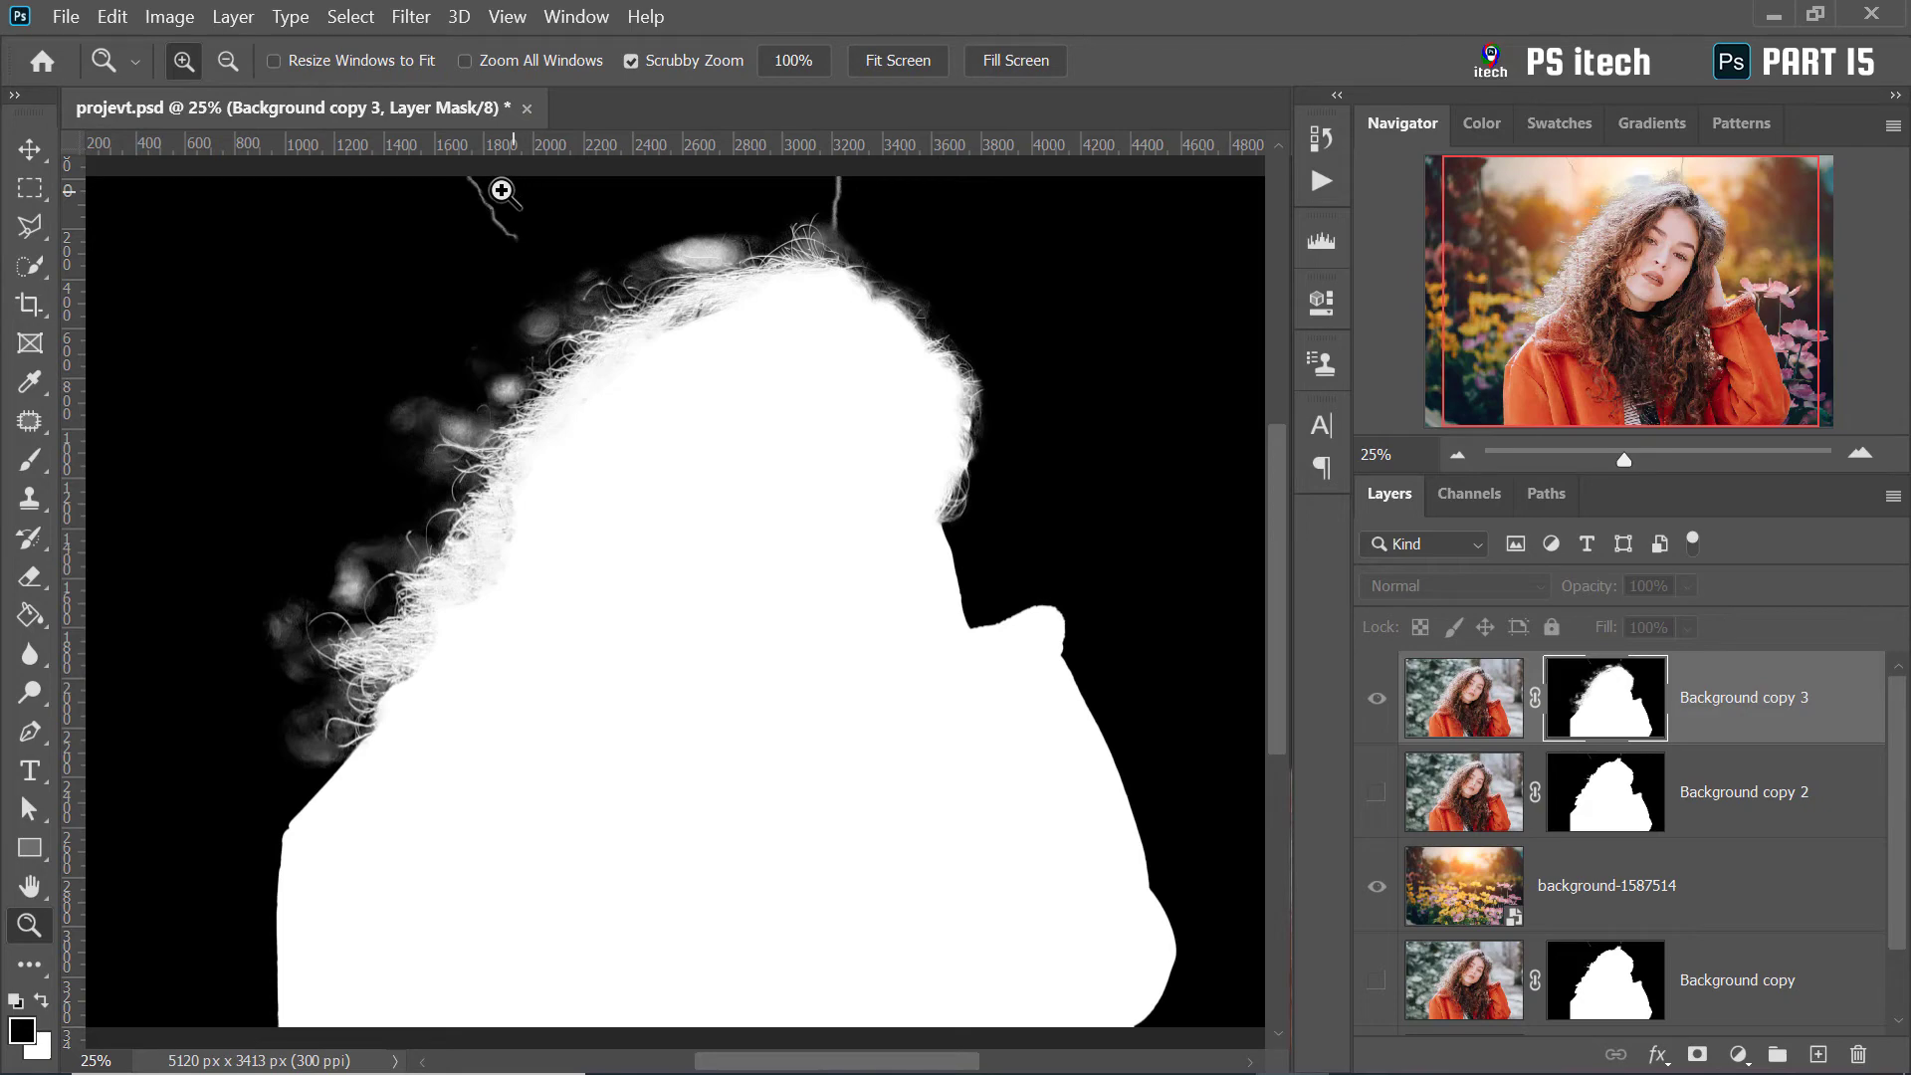
# Pick the Brush tool, enter a brush size of 1200 px and try resizing the brush incrementally
pyautogui.click(40, 465)
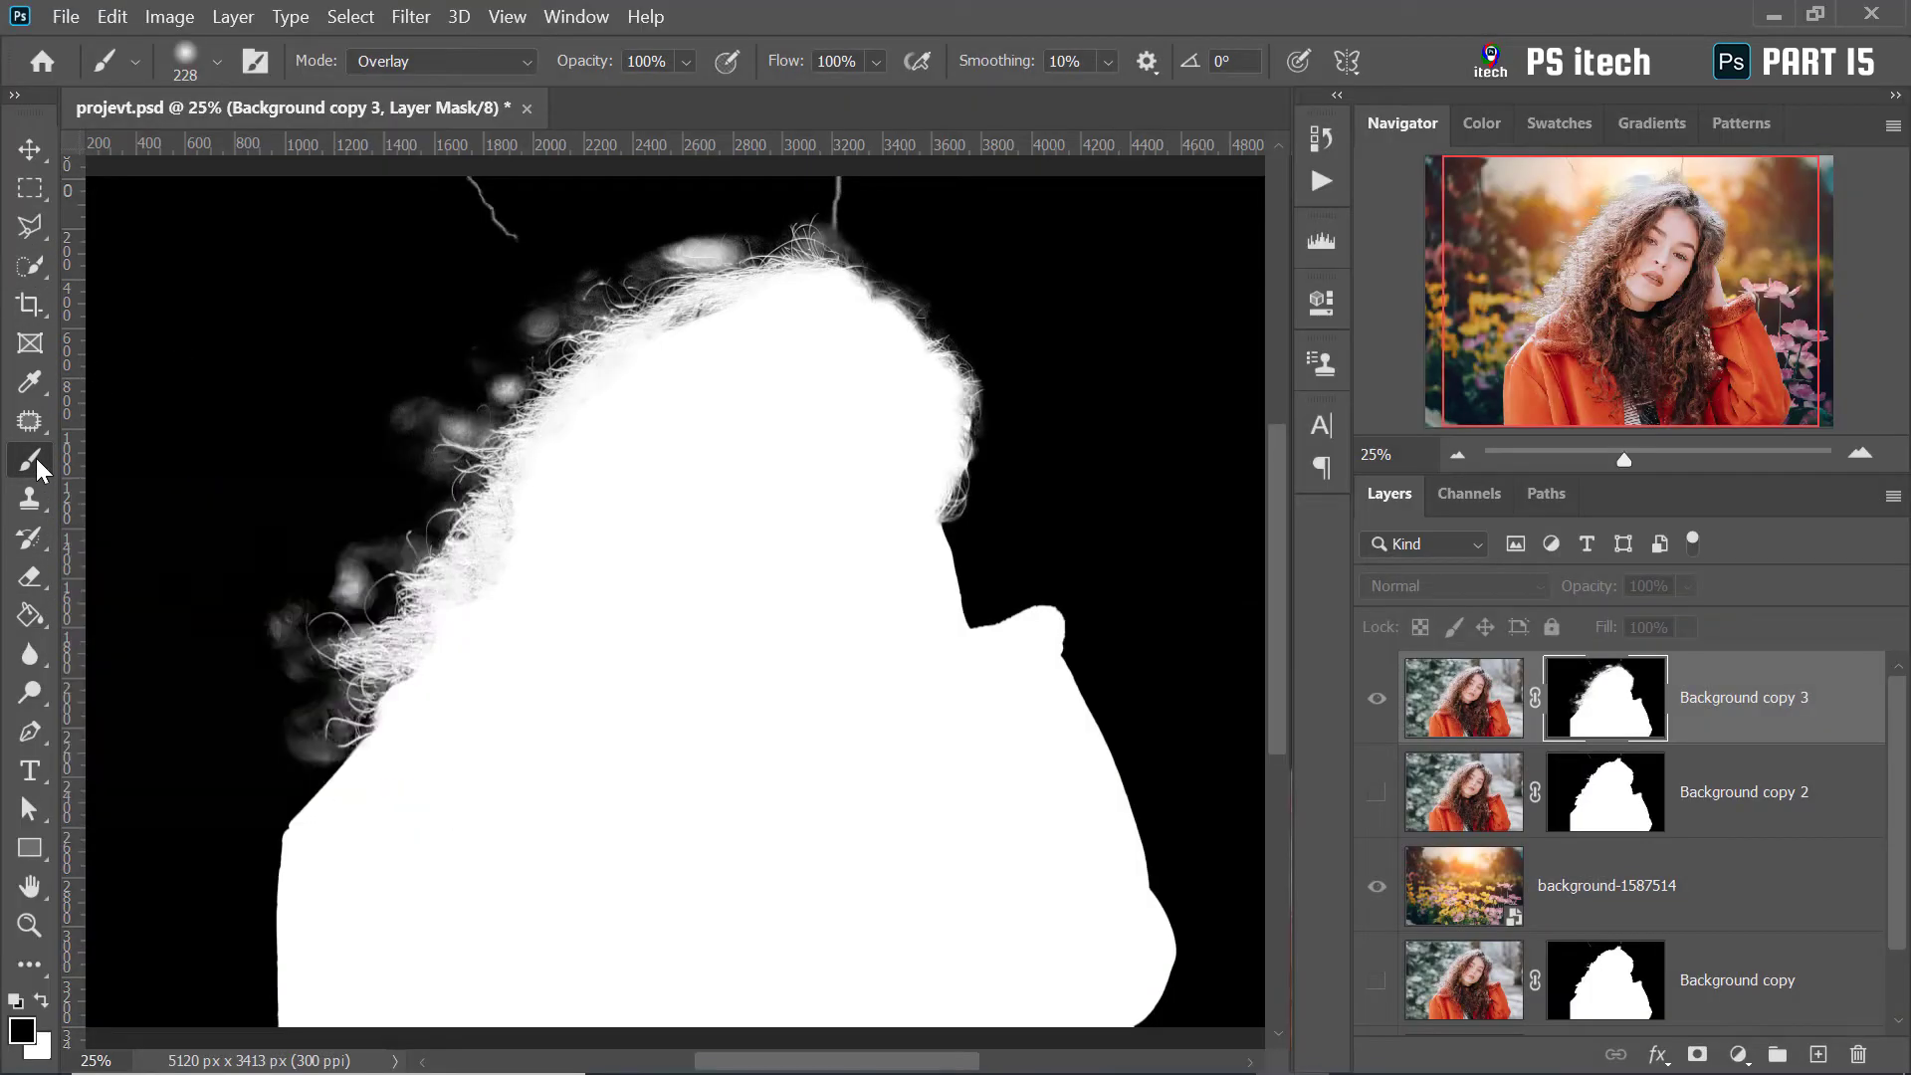
pyautogui.rightClick(406, 419)
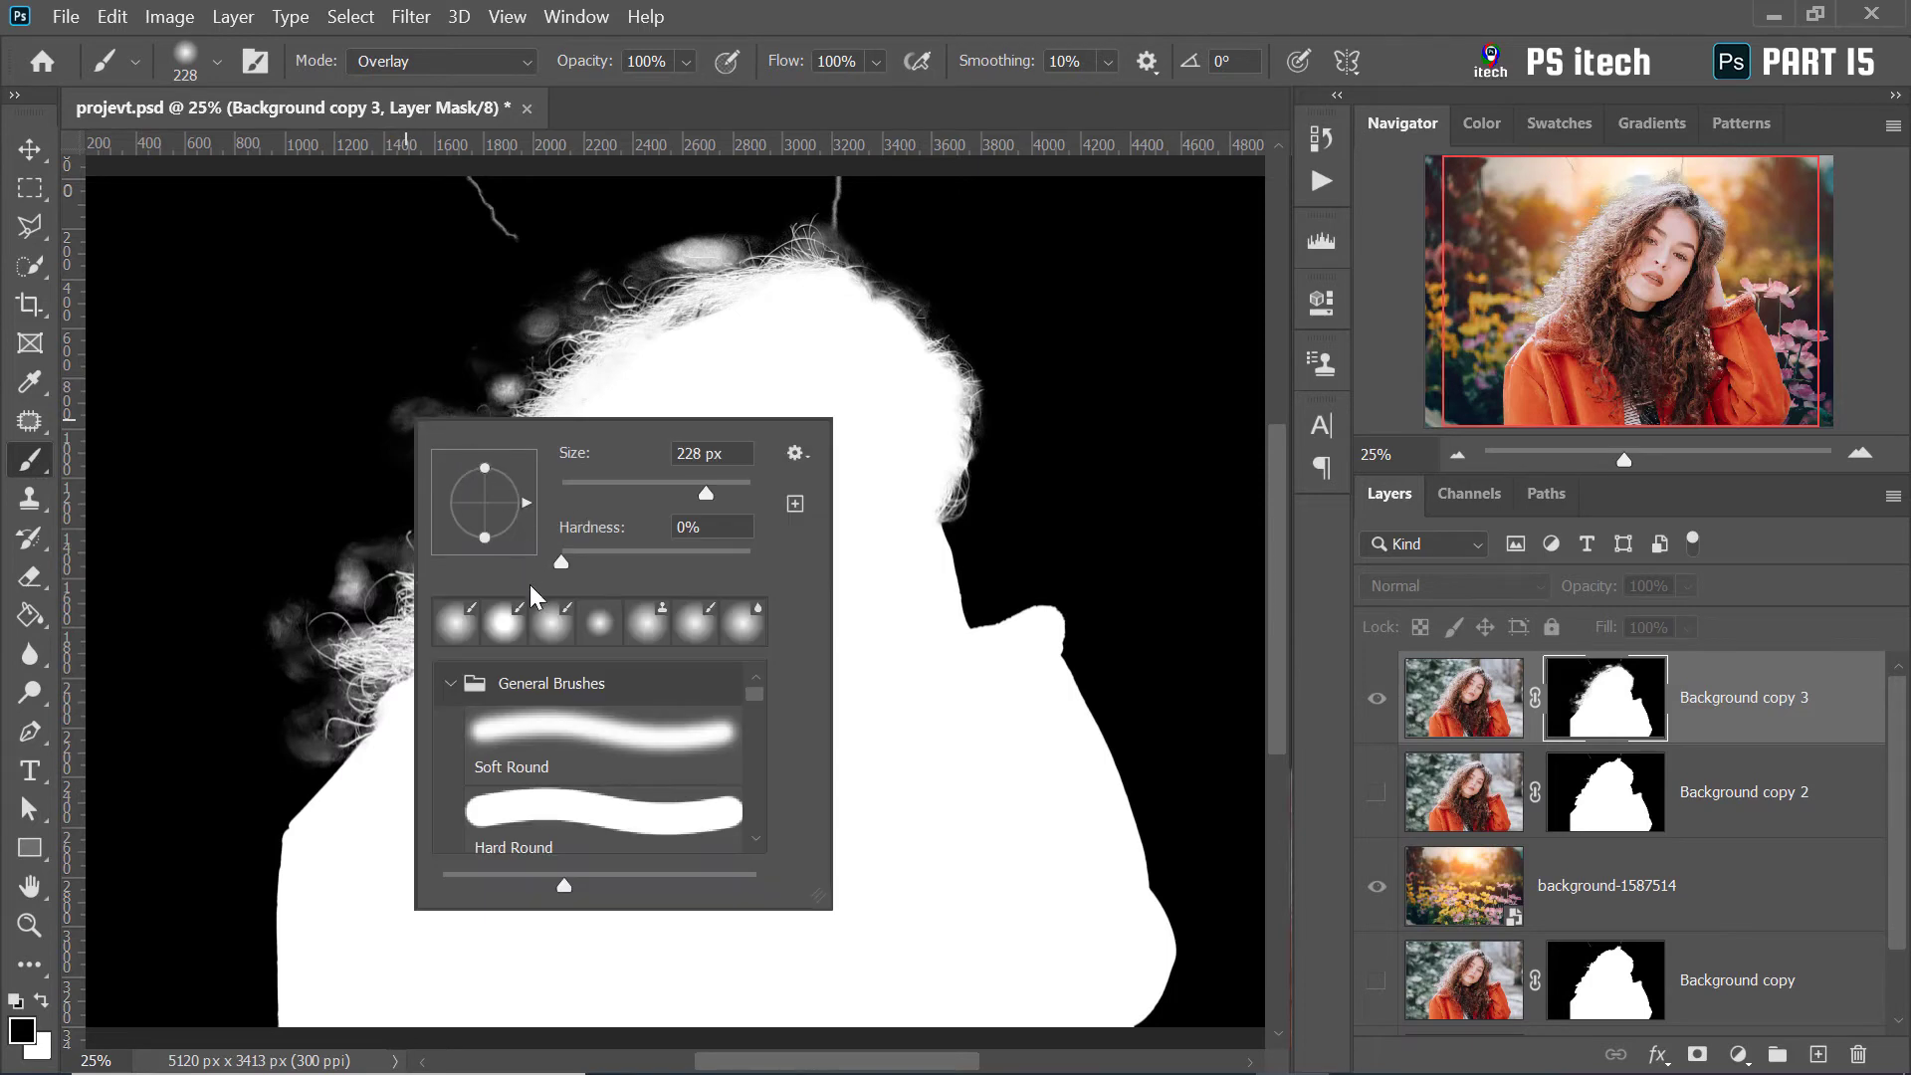
pyautogui.moveTo(699, 485); pyautogui.dragTo(695, 488)
pyautogui.write('1200')
pyautogui.press('Return')
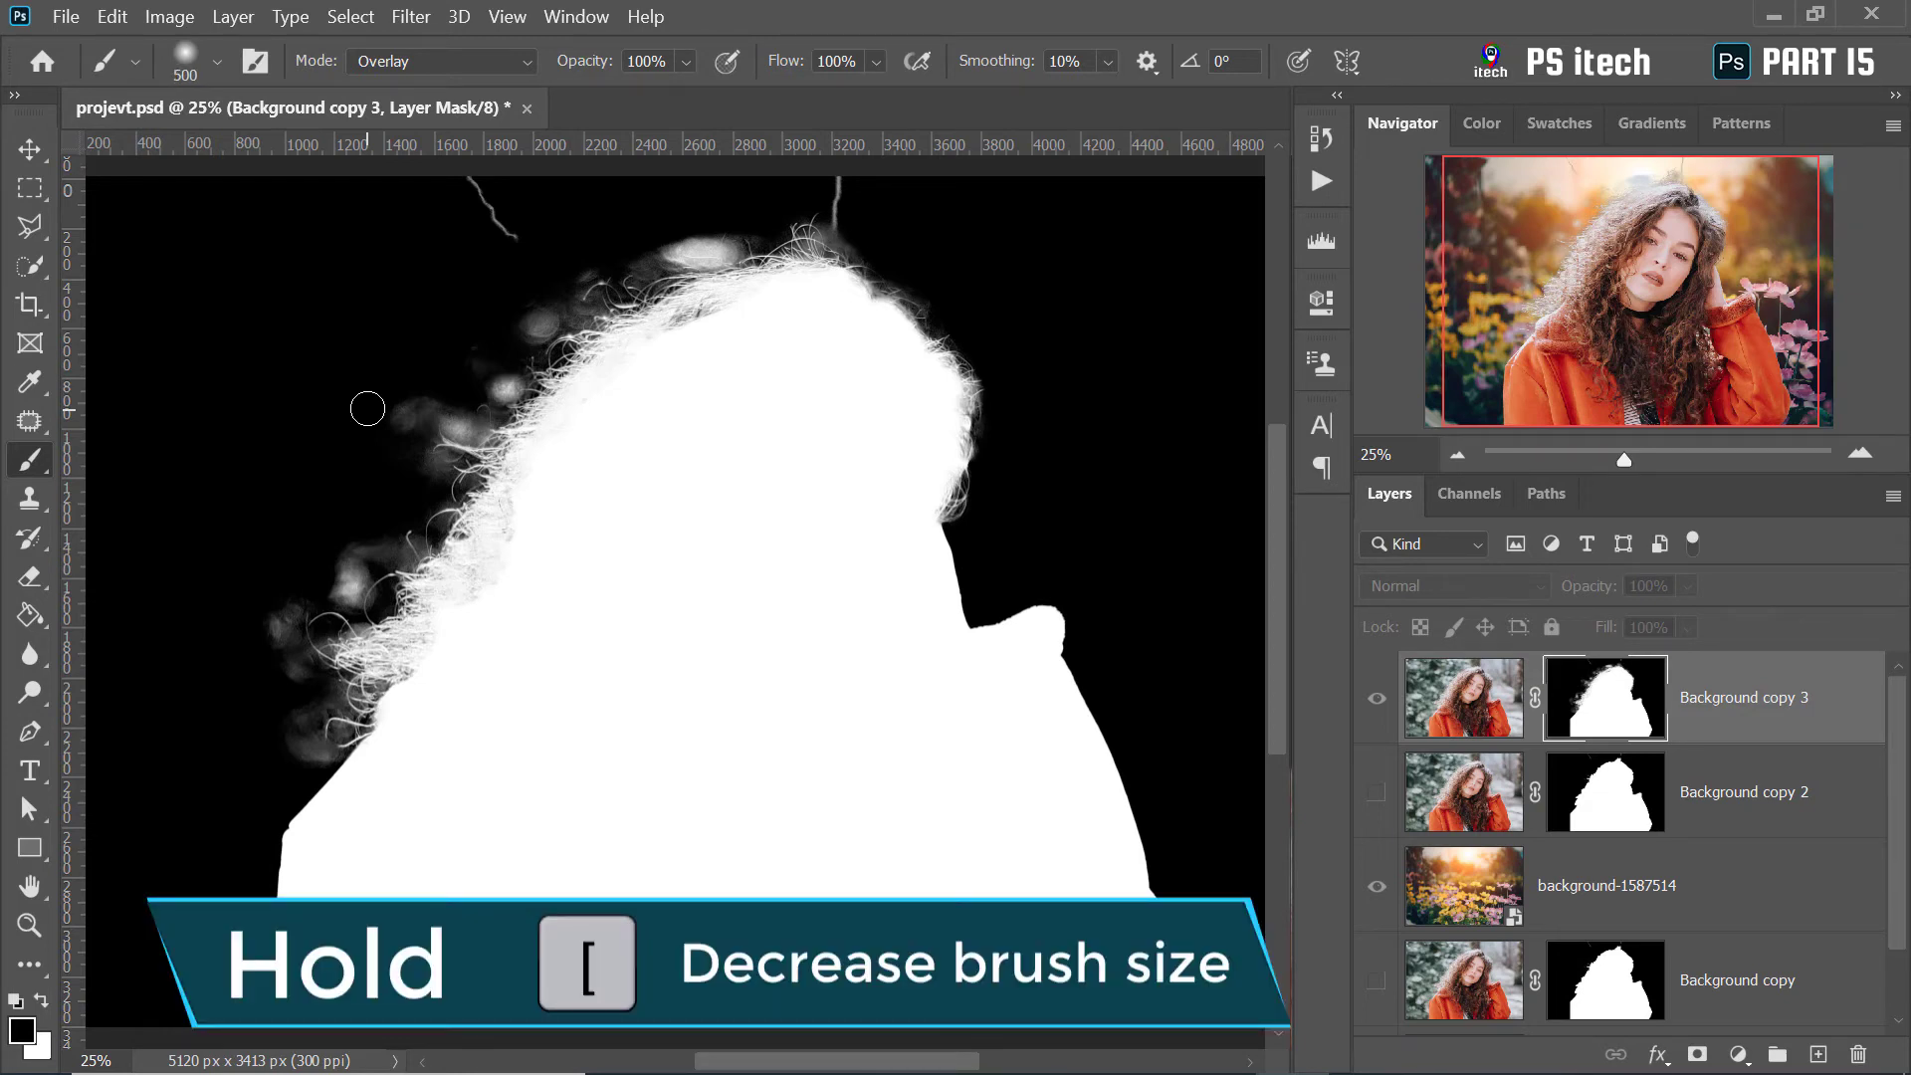
pyautogui.press(']')
pyautogui.press(']')
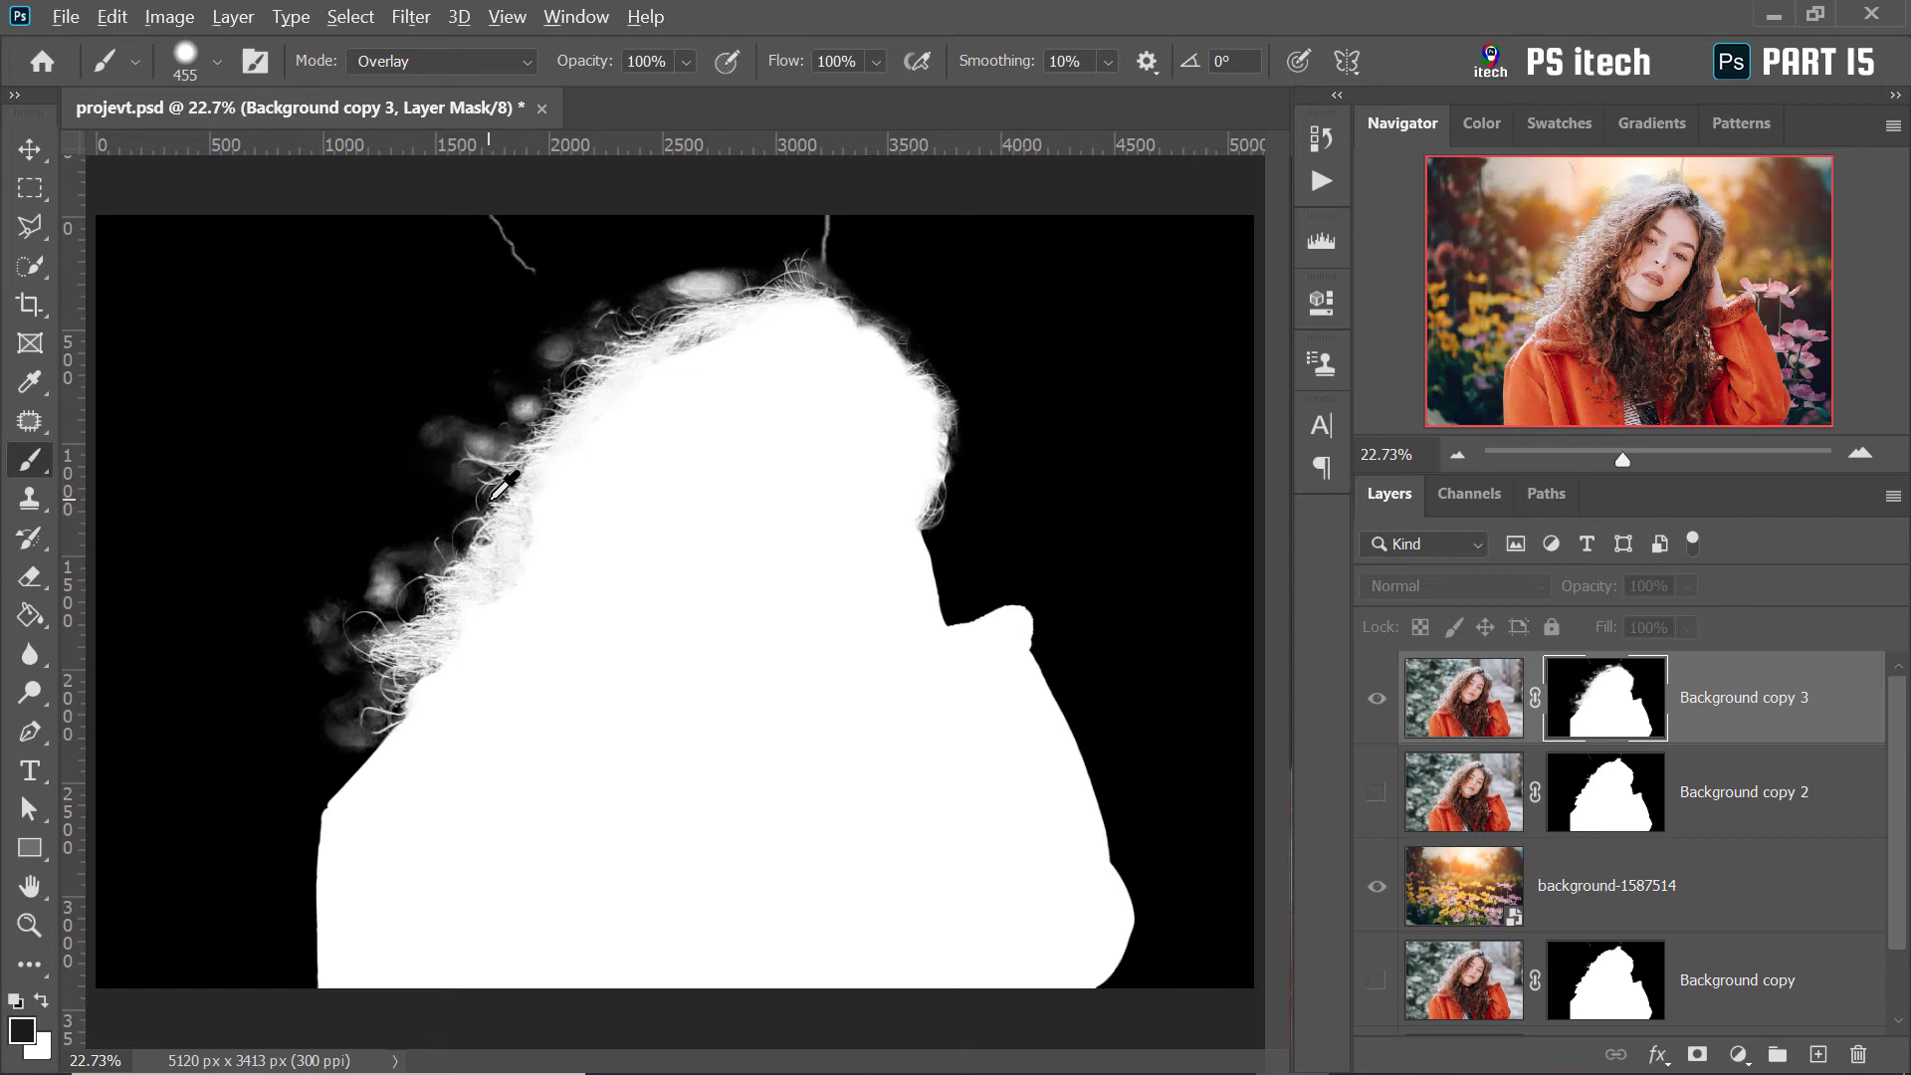
# Try on-canvas brush resizing with diameters around 1000 px and hardness values of 60%, 100% and 30%
pyautogui.moveTo(491, 498)
pyautogui.mouseDown()
pyautogui.moveTo(901, 525)
pyautogui.moveTo(585, 550)
pyautogui.mouseUp()
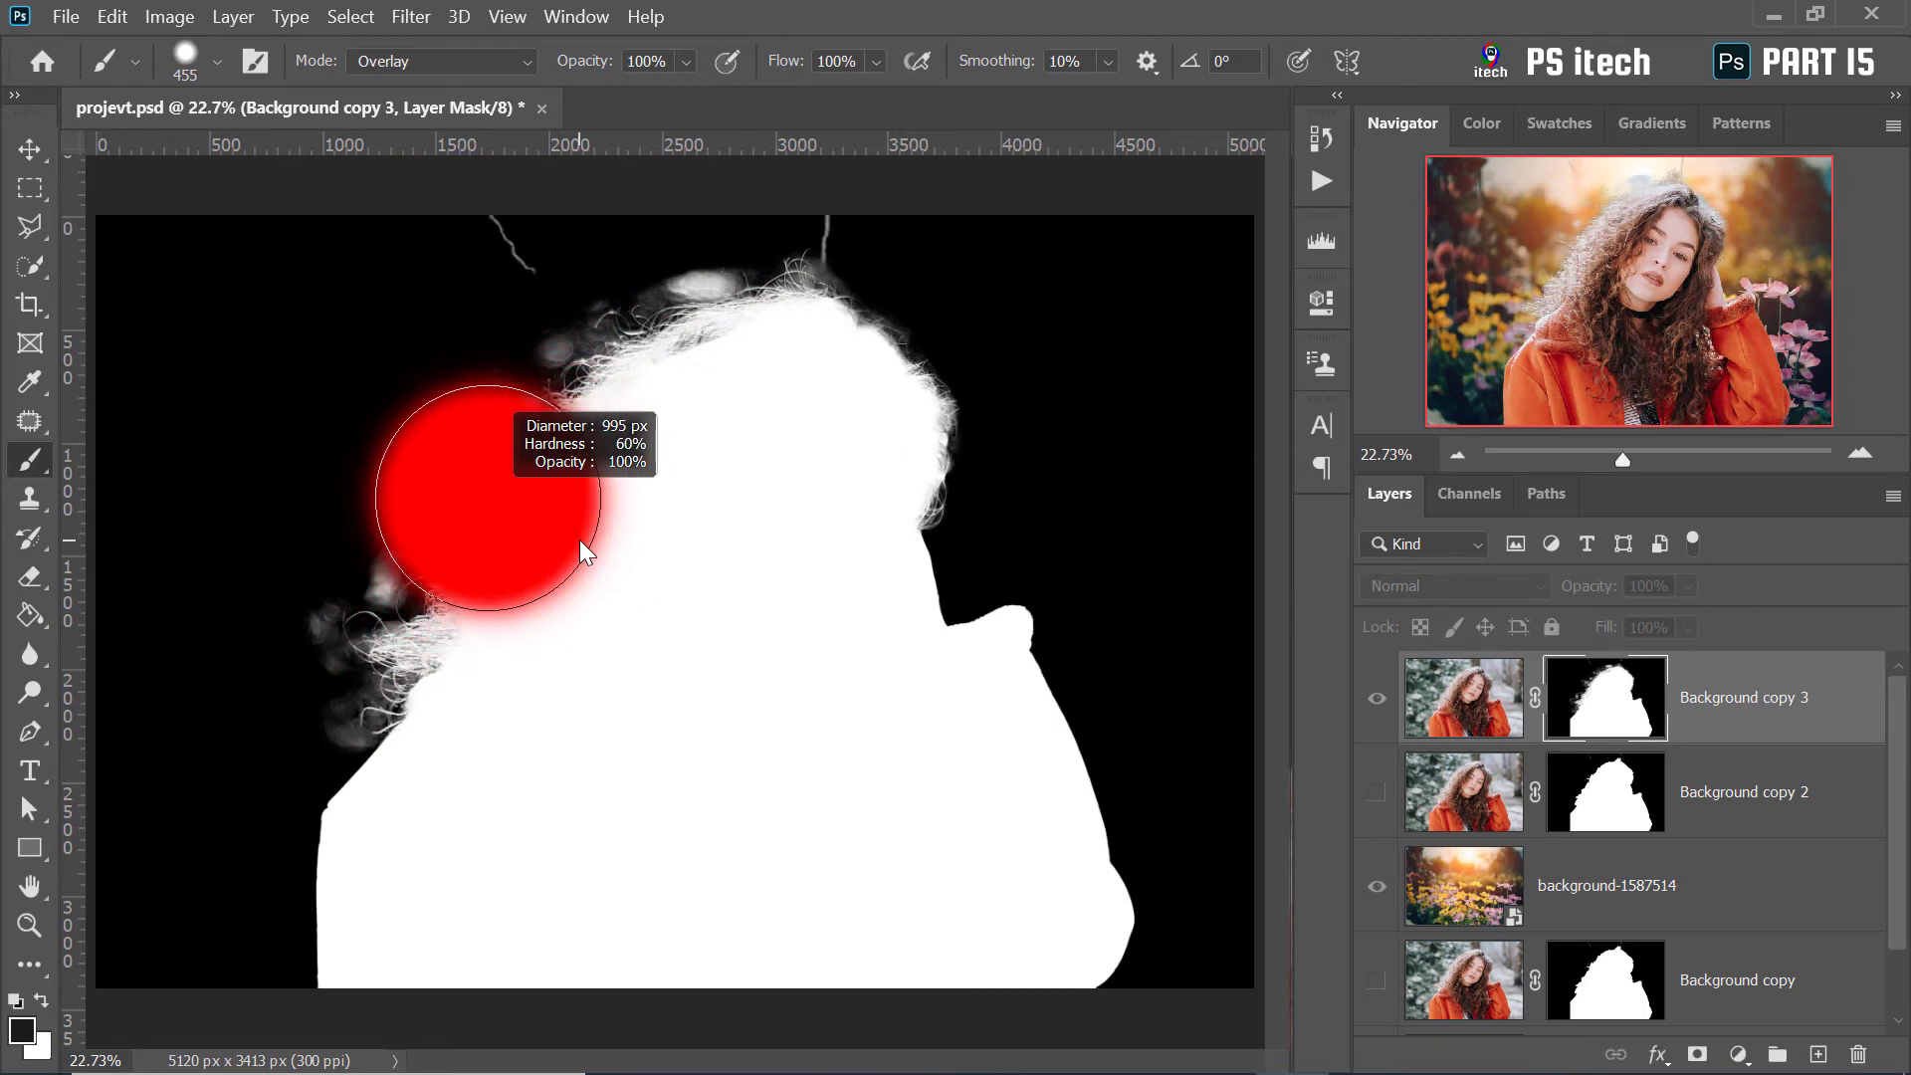
pyautogui.moveTo(585, 551); pyautogui.dragTo(597, 813)
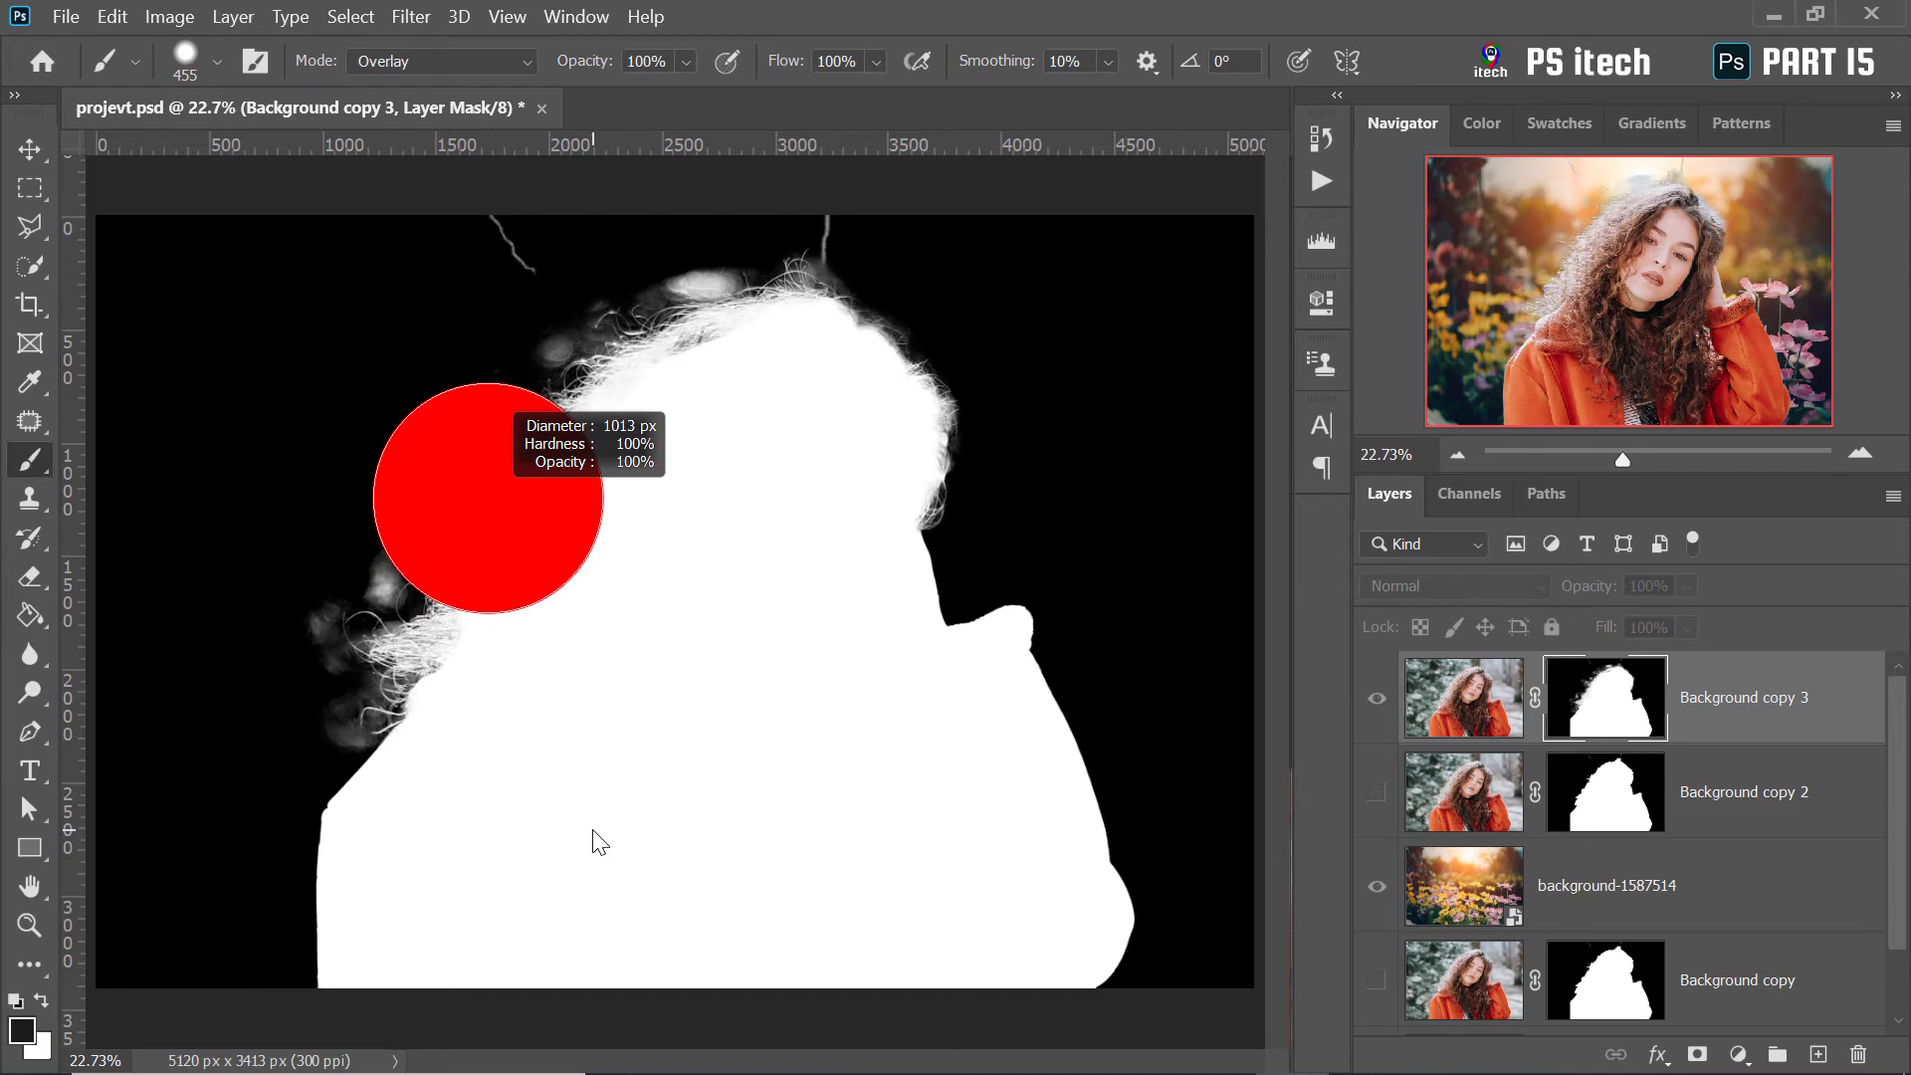
pyautogui.moveTo(593, 830)
pyautogui.mouseDown()
pyautogui.moveTo(593, 271)
pyautogui.moveTo(597, 631)
pyautogui.moveTo(597, 320)
pyautogui.moveTo(606, 394)
pyautogui.mouseUp()
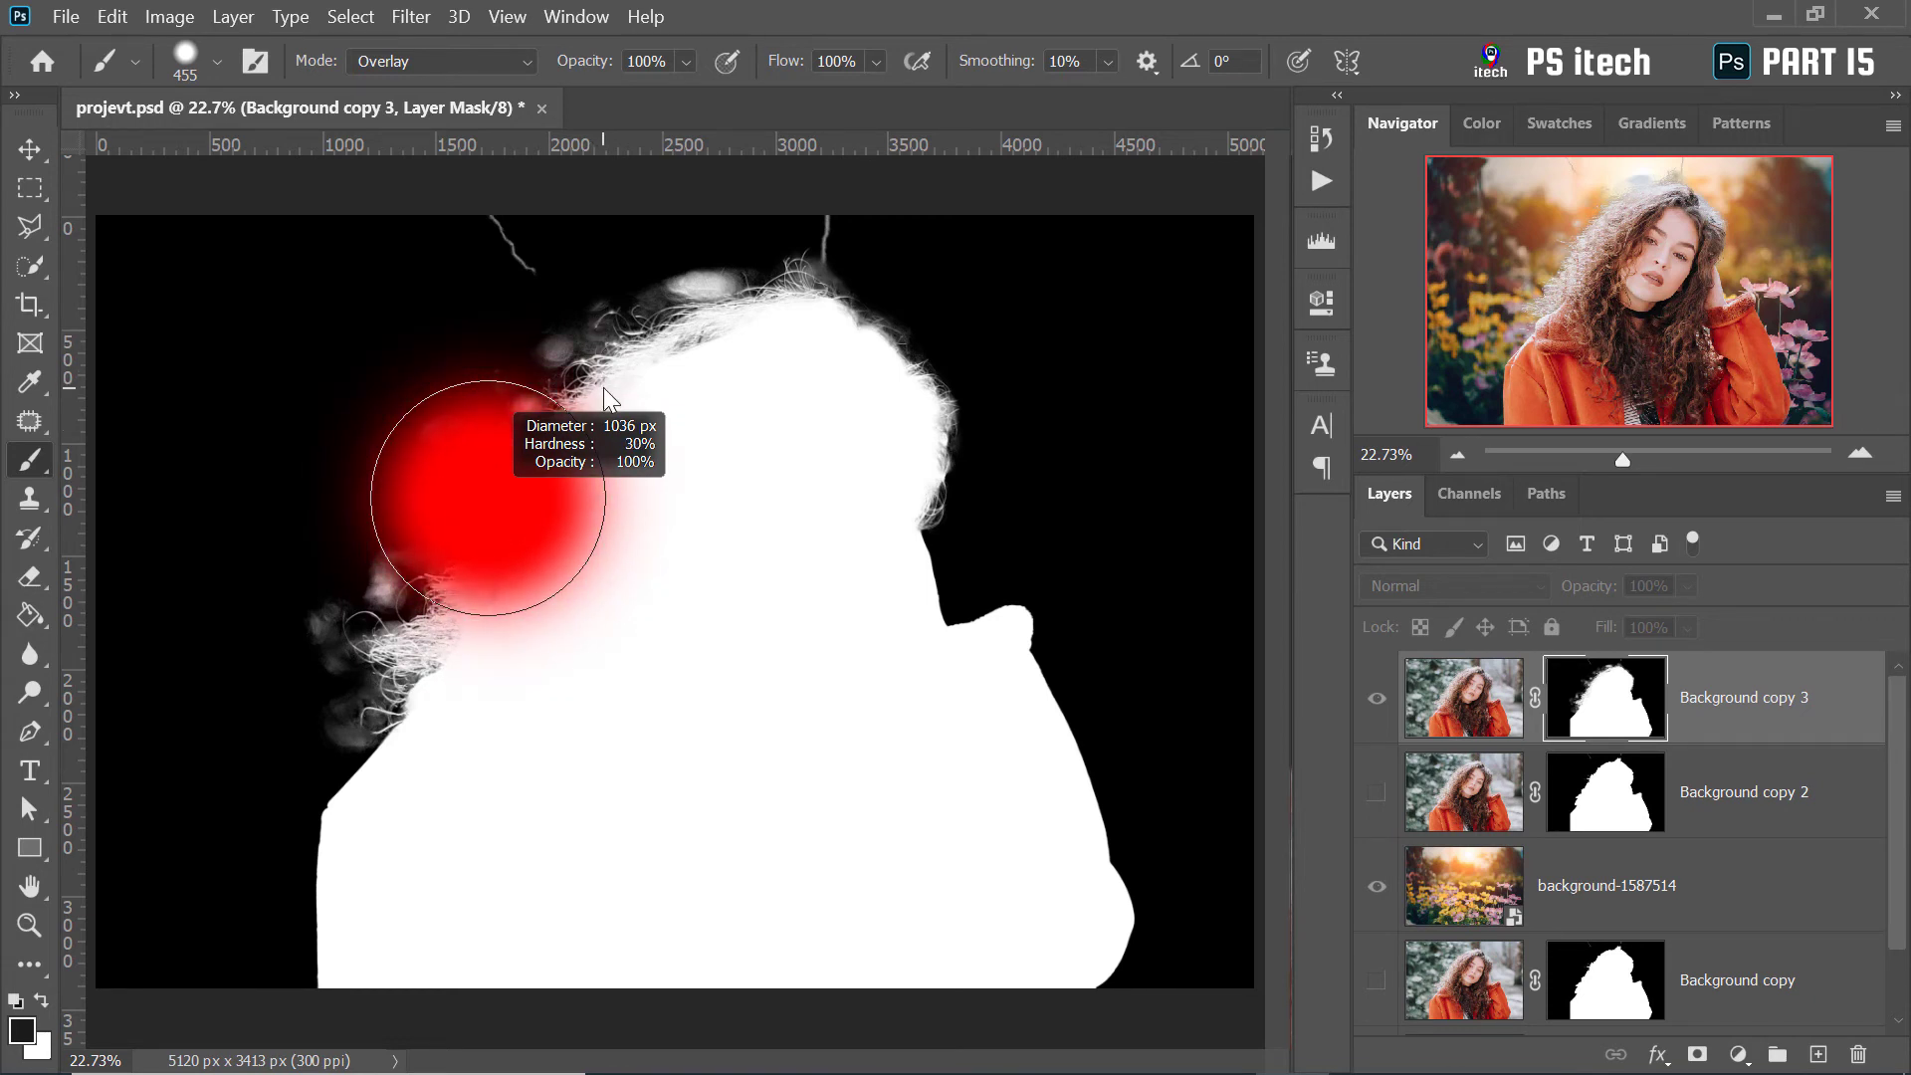
pyautogui.moveTo(594, 396)
pyautogui.mouseDown()
pyautogui.moveTo(488, 446)
pyautogui.moveTo(465, 482)
pyautogui.moveTo(486, 466)
pyautogui.mouseUp()
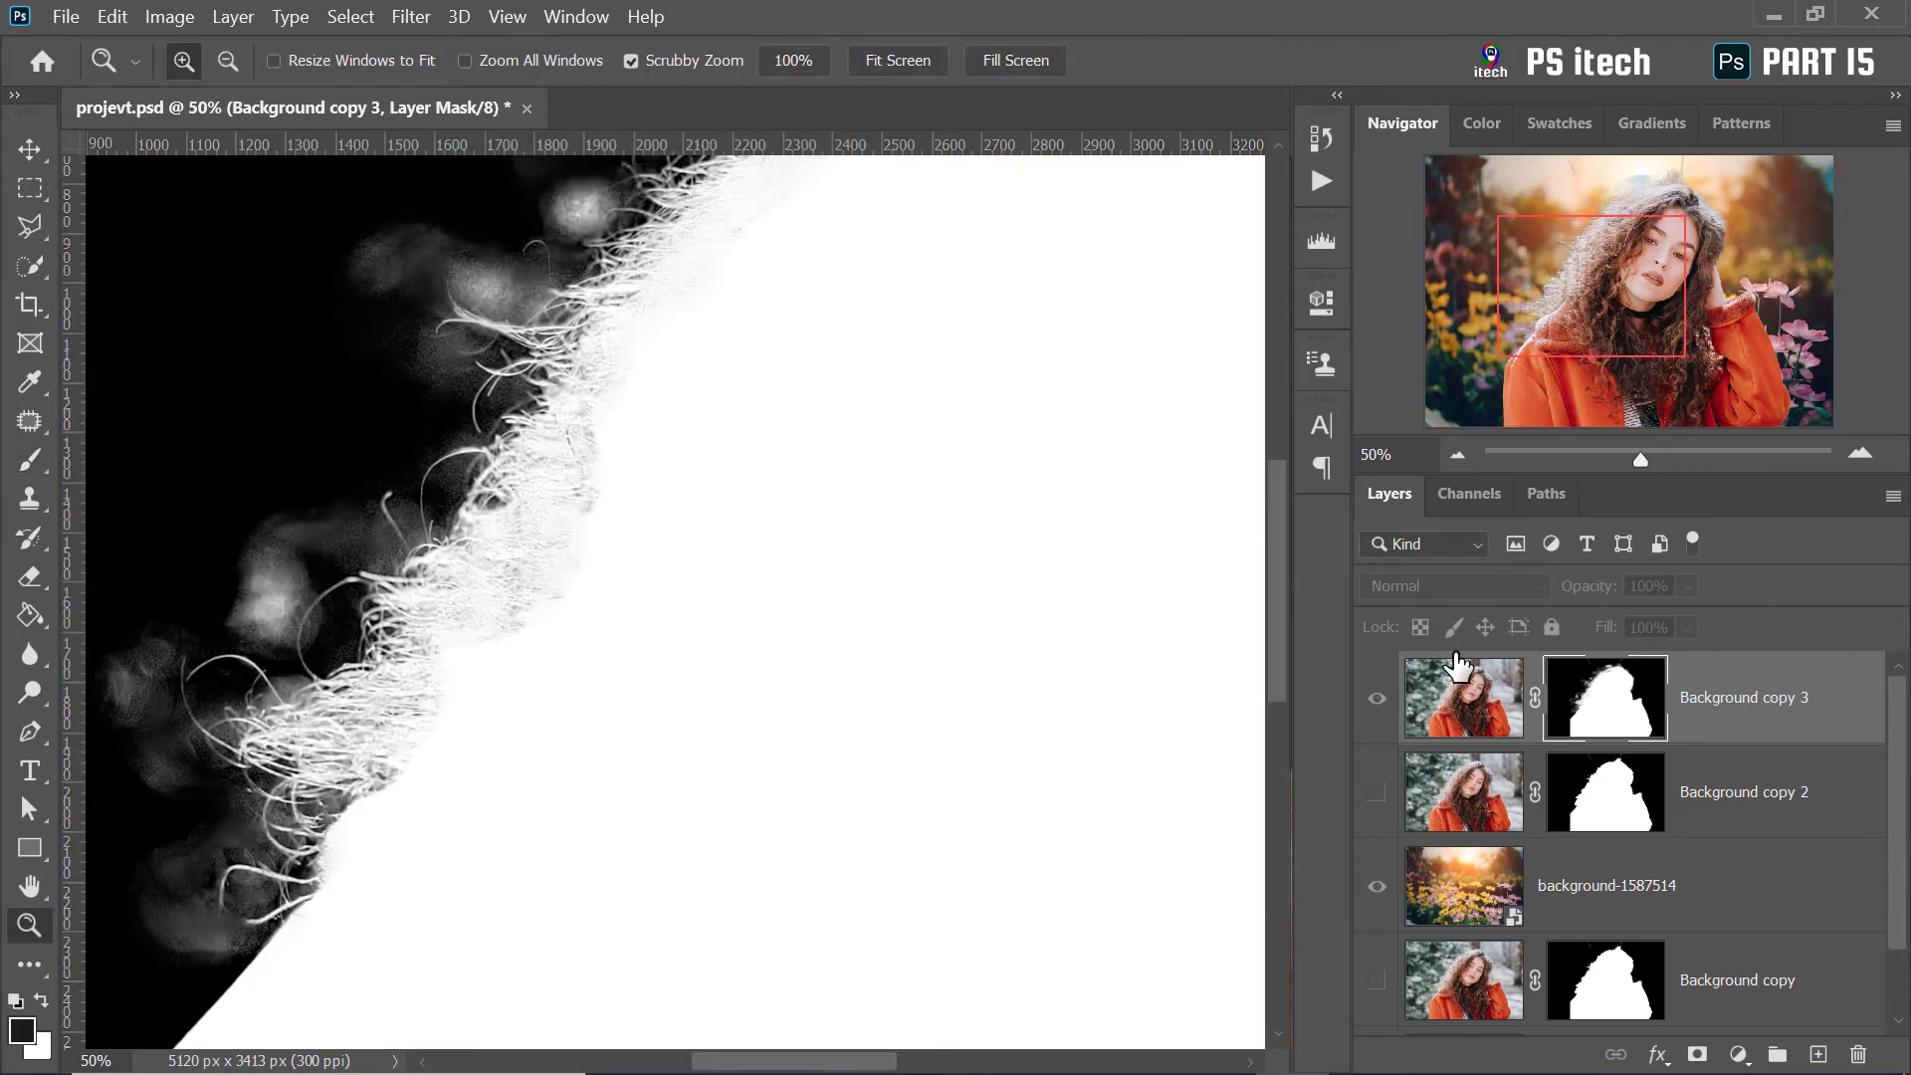
# Switch from the mask view to the layer image, then reselect the Background copy 3 mask and display it alone again
pyautogui.click(1437, 708)
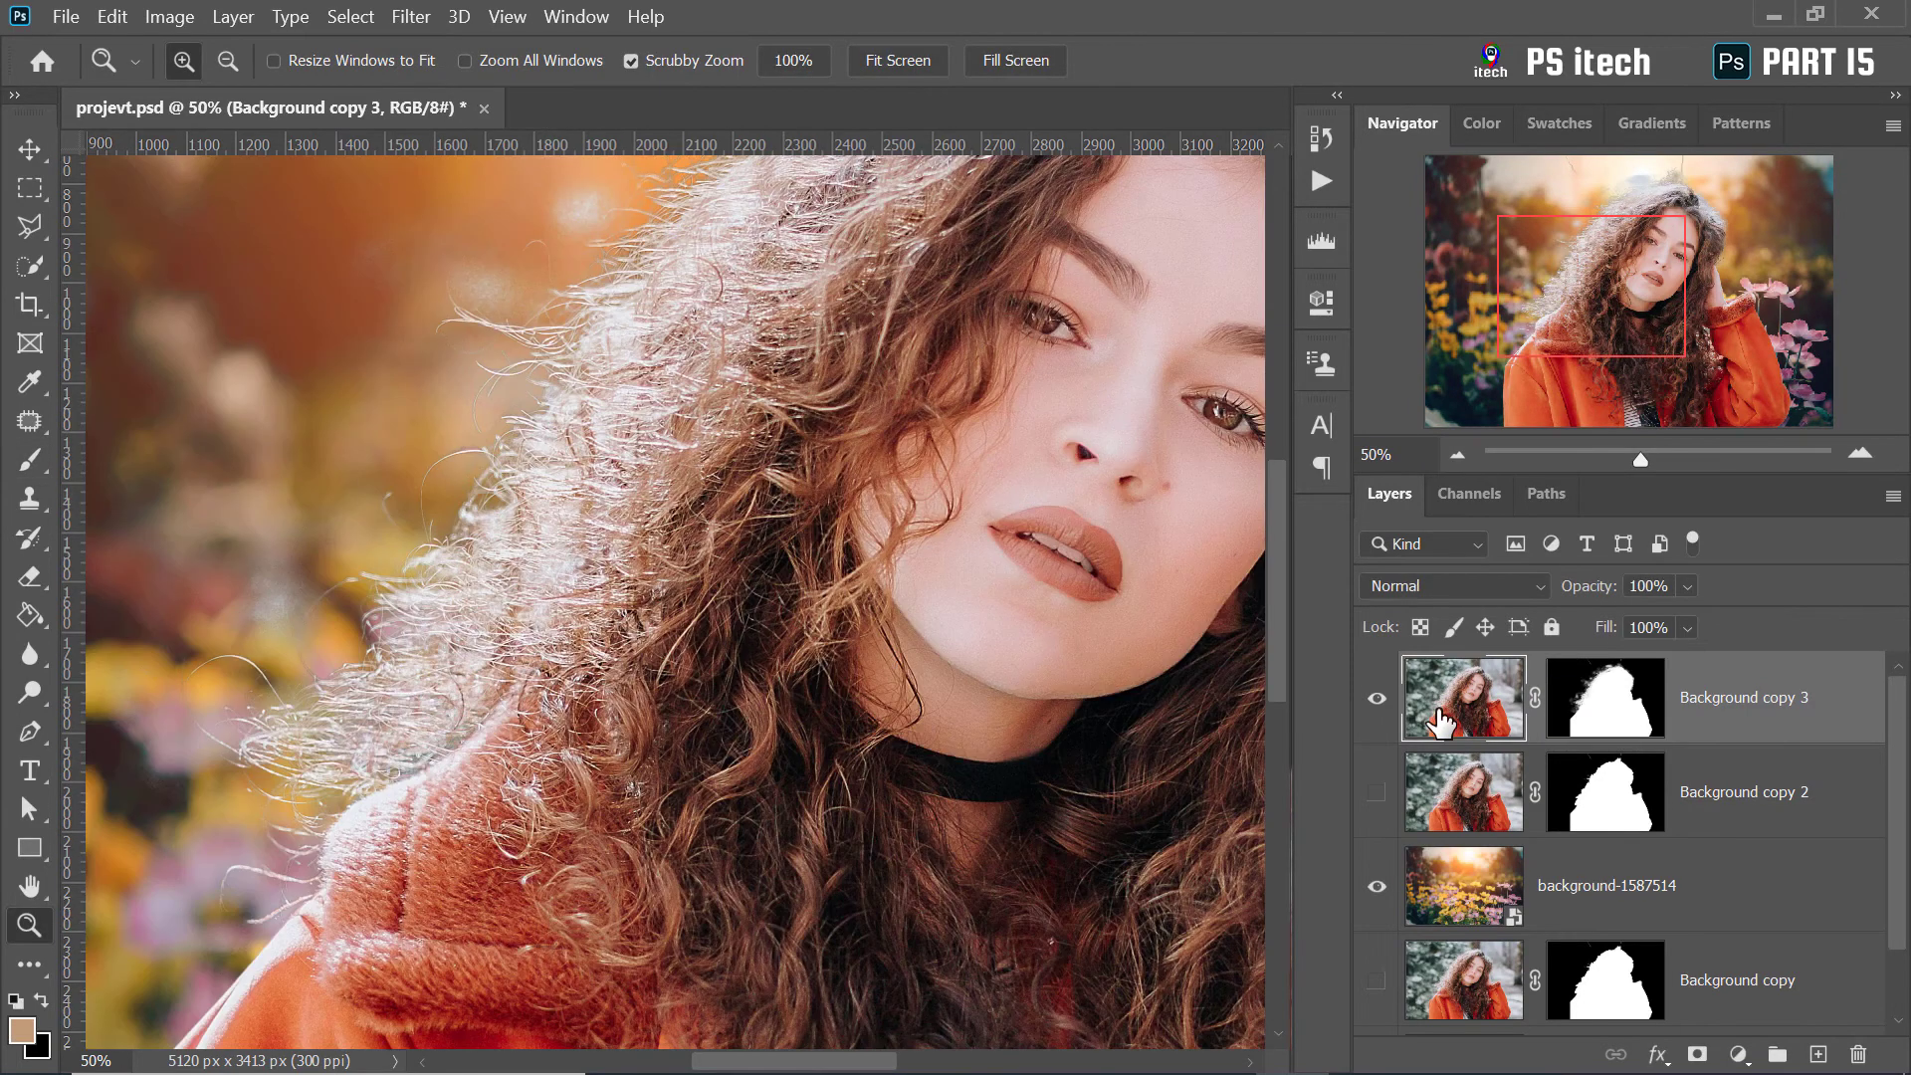
pyautogui.click(1616, 709)
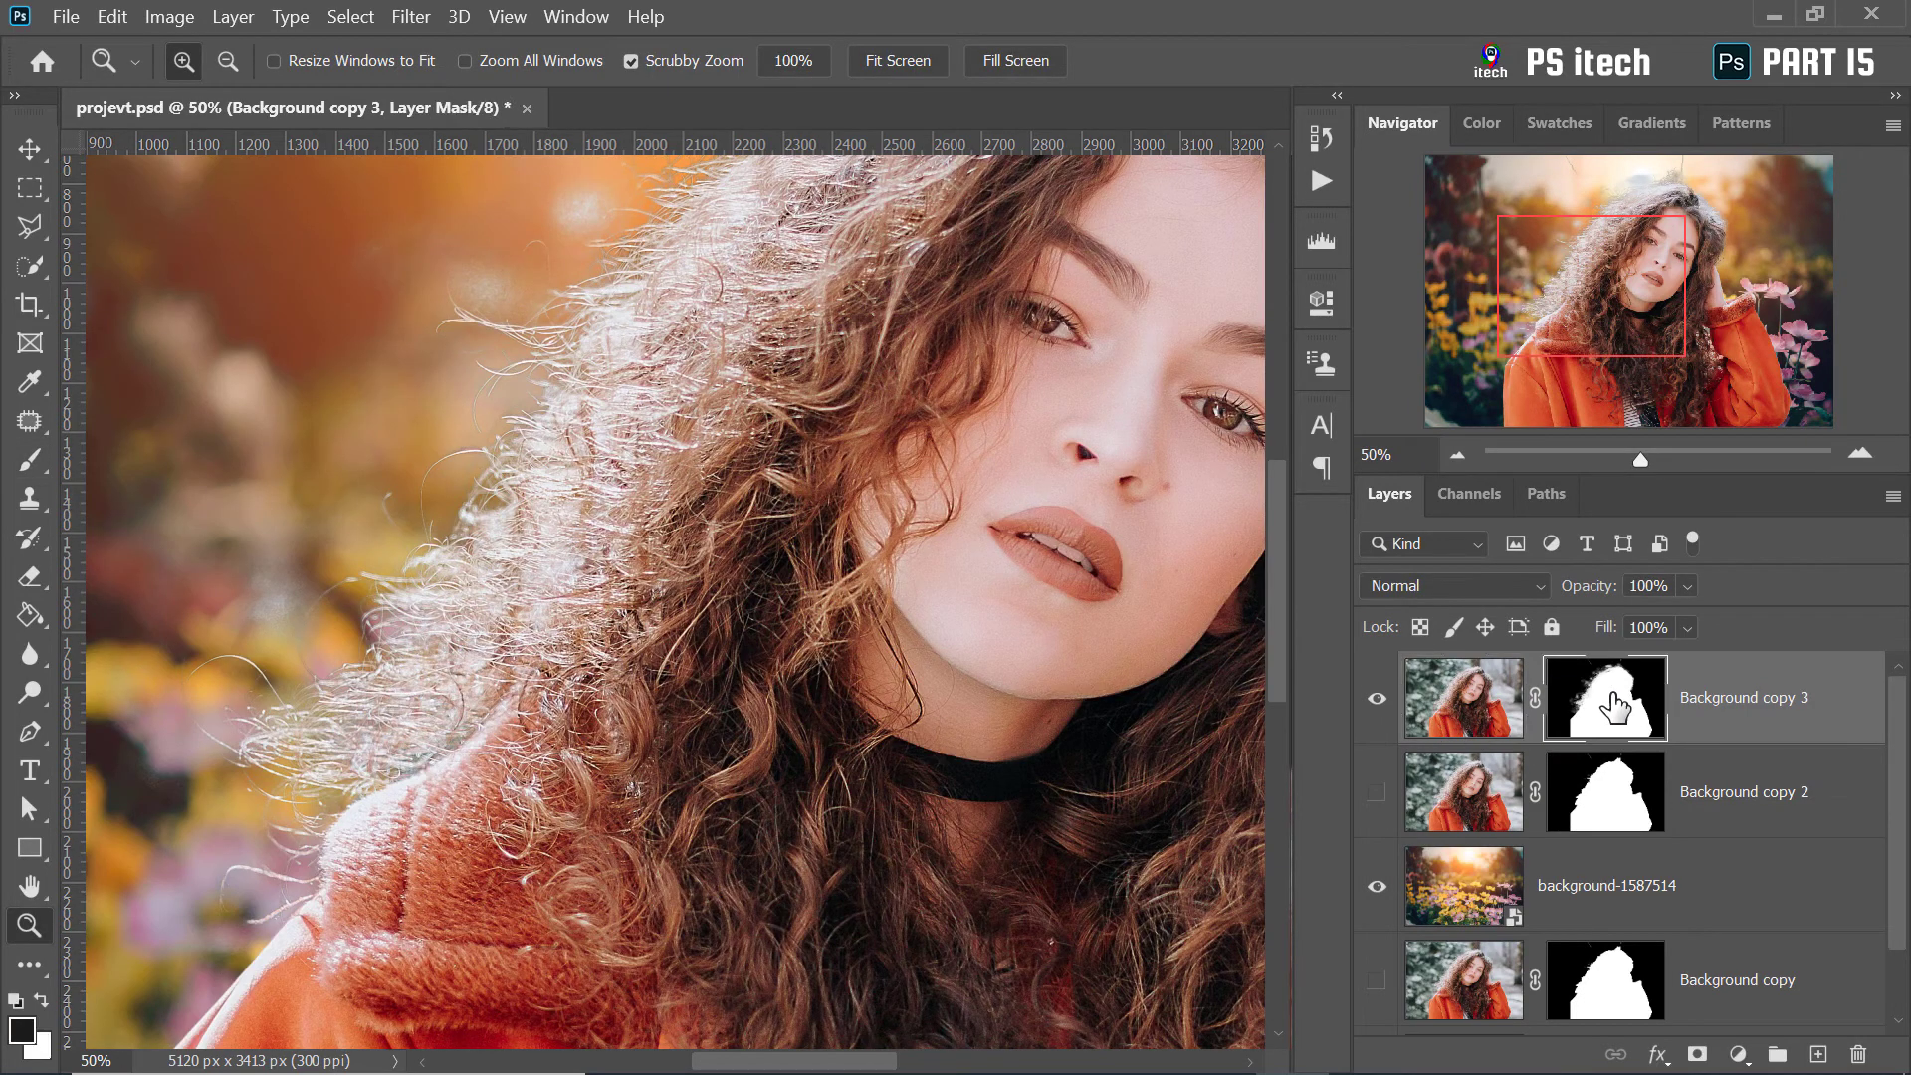
pyautogui.press('alt')
pyautogui.keyDown('alt'); pyautogui.click(1615, 709); pyautogui.keyUp('alt')
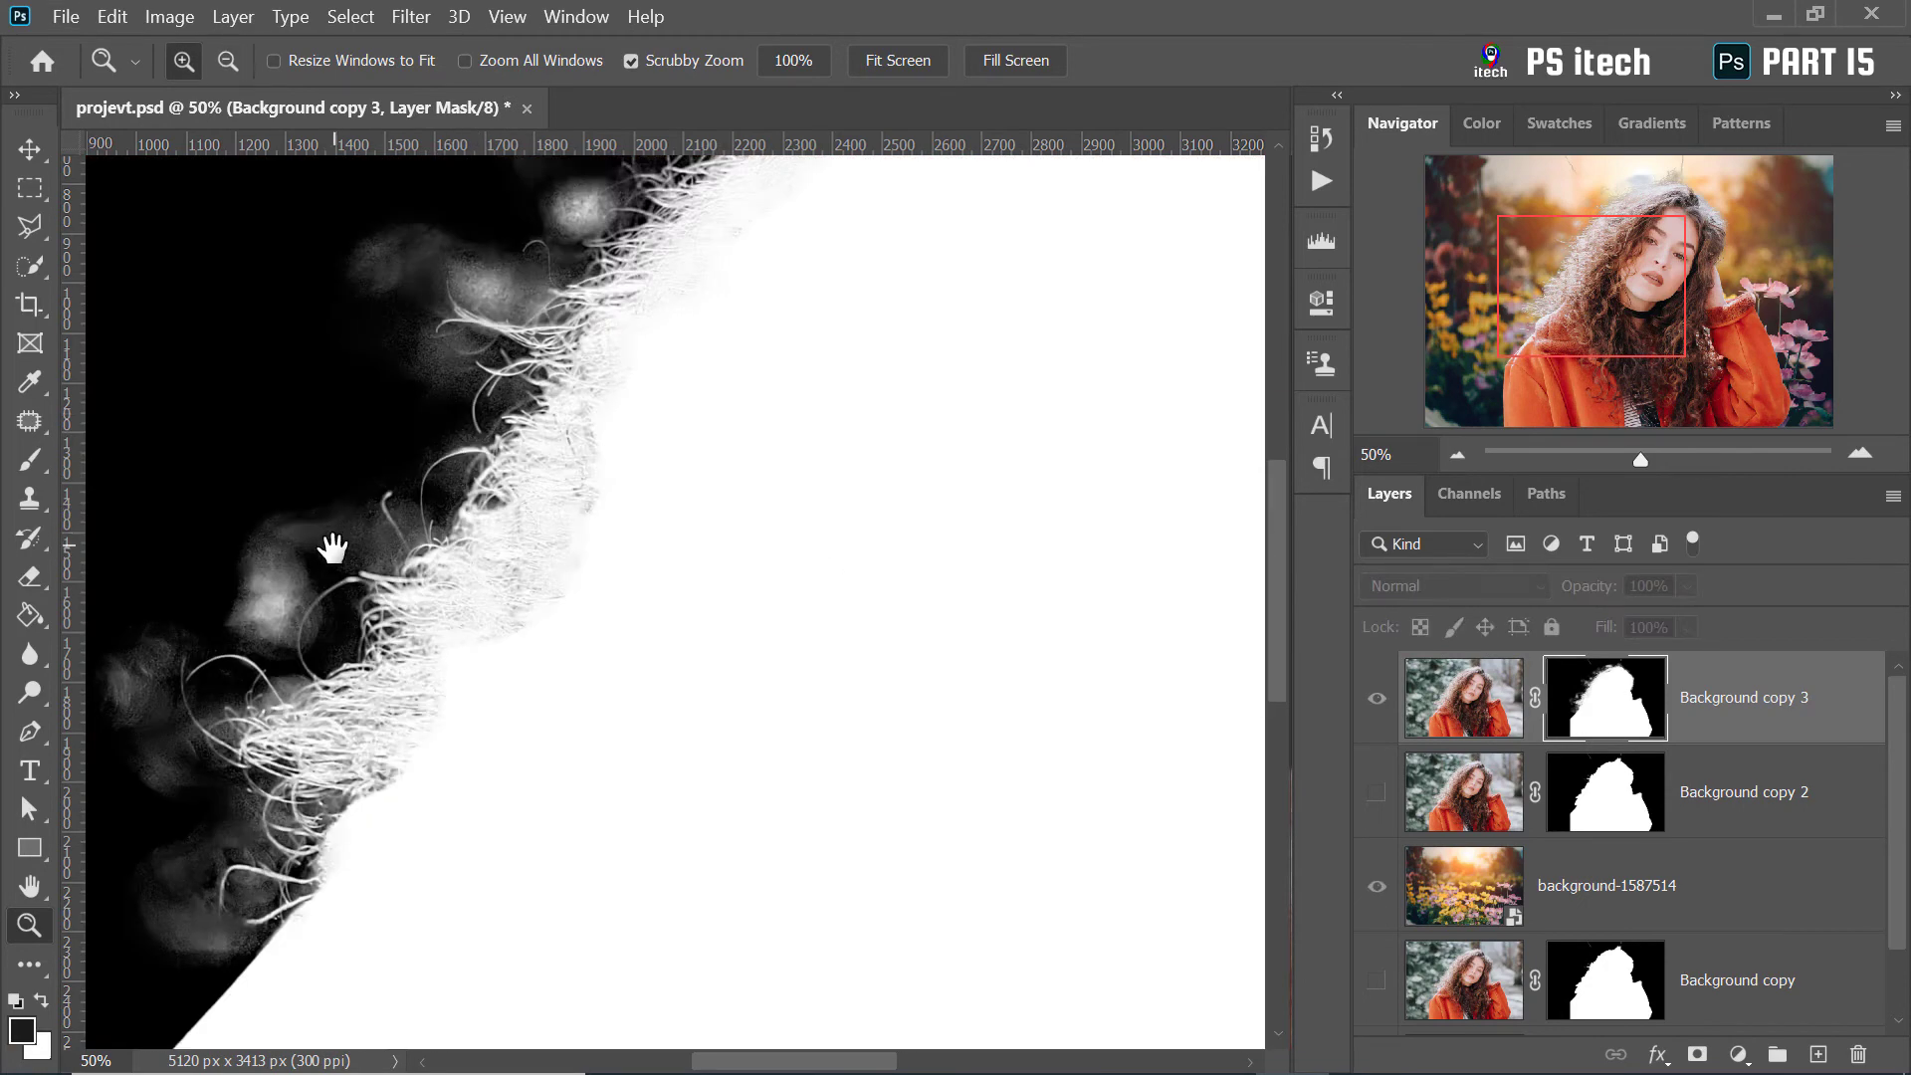
pyautogui.moveTo(333, 546); pyautogui.dragTo(469, 503)
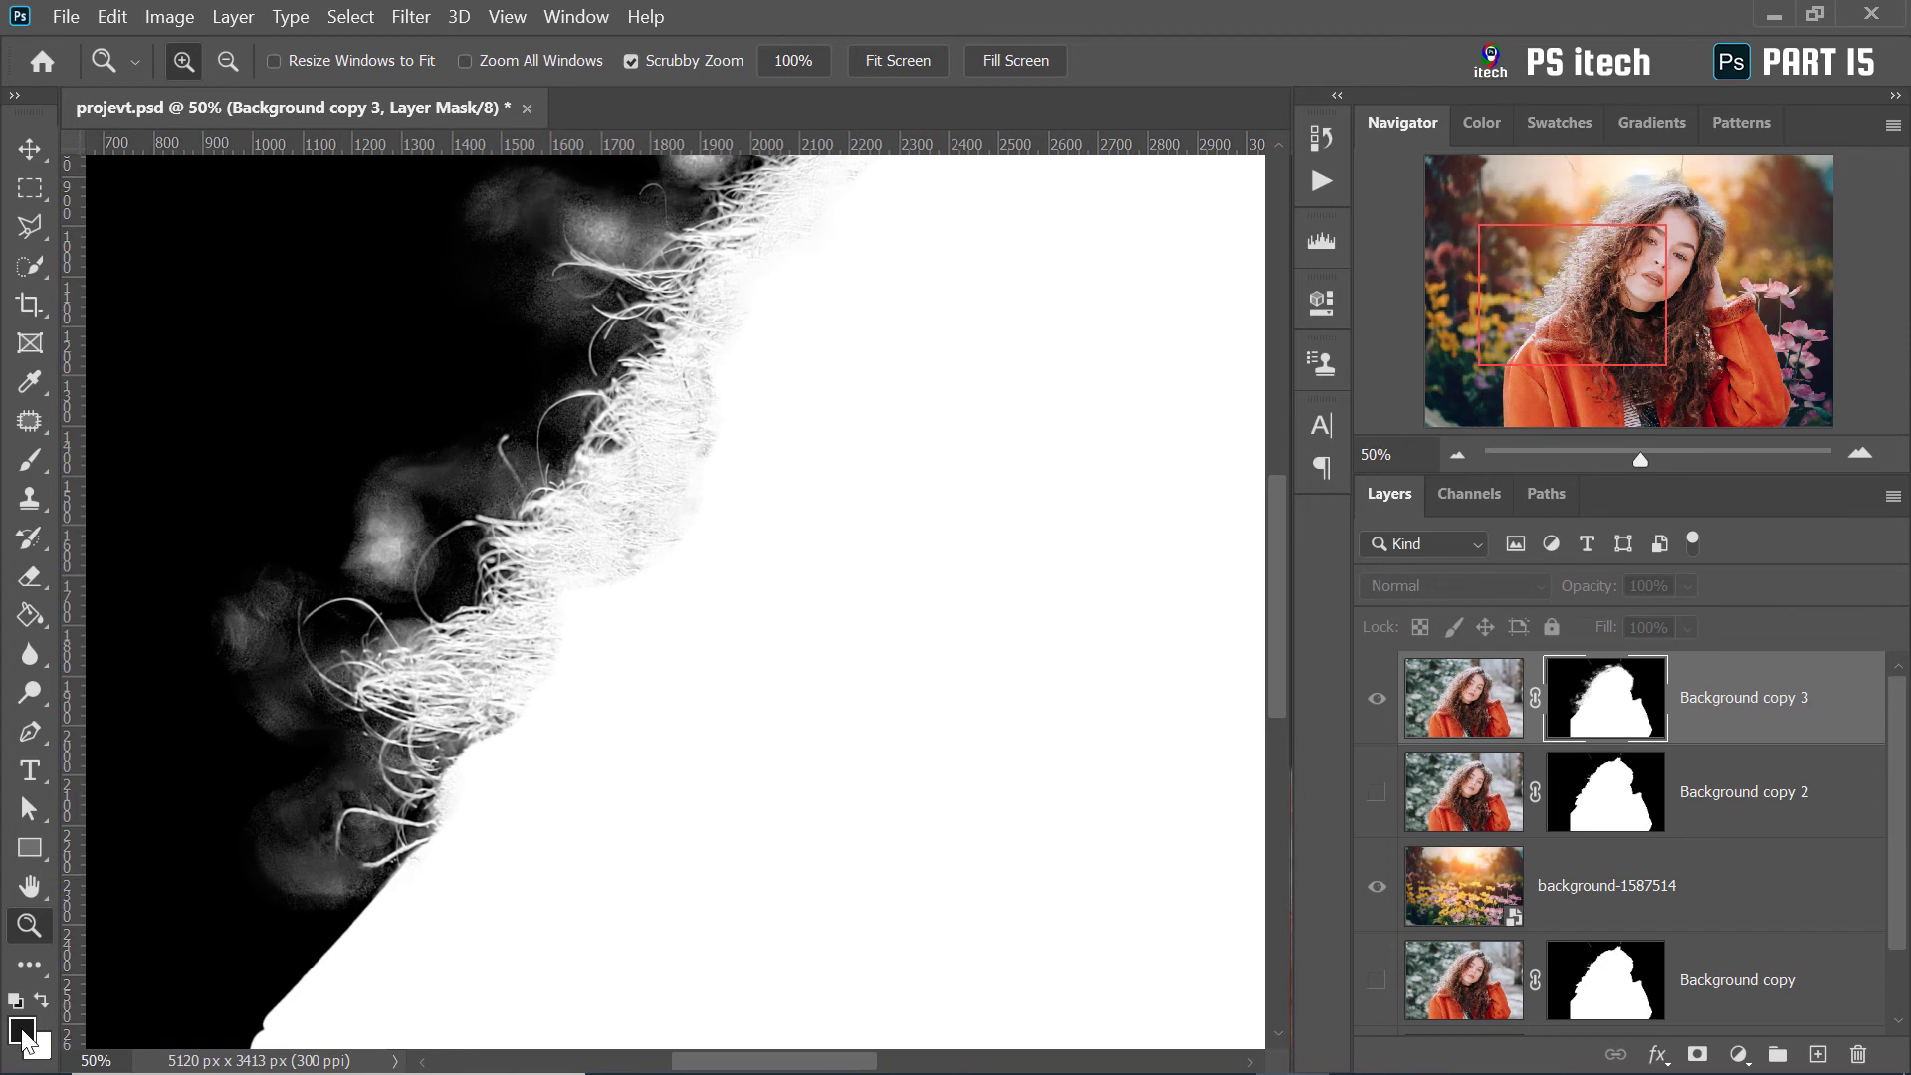
# Pick the Brush tool and set its painting mode to Overlay
pyautogui.click(30, 459)
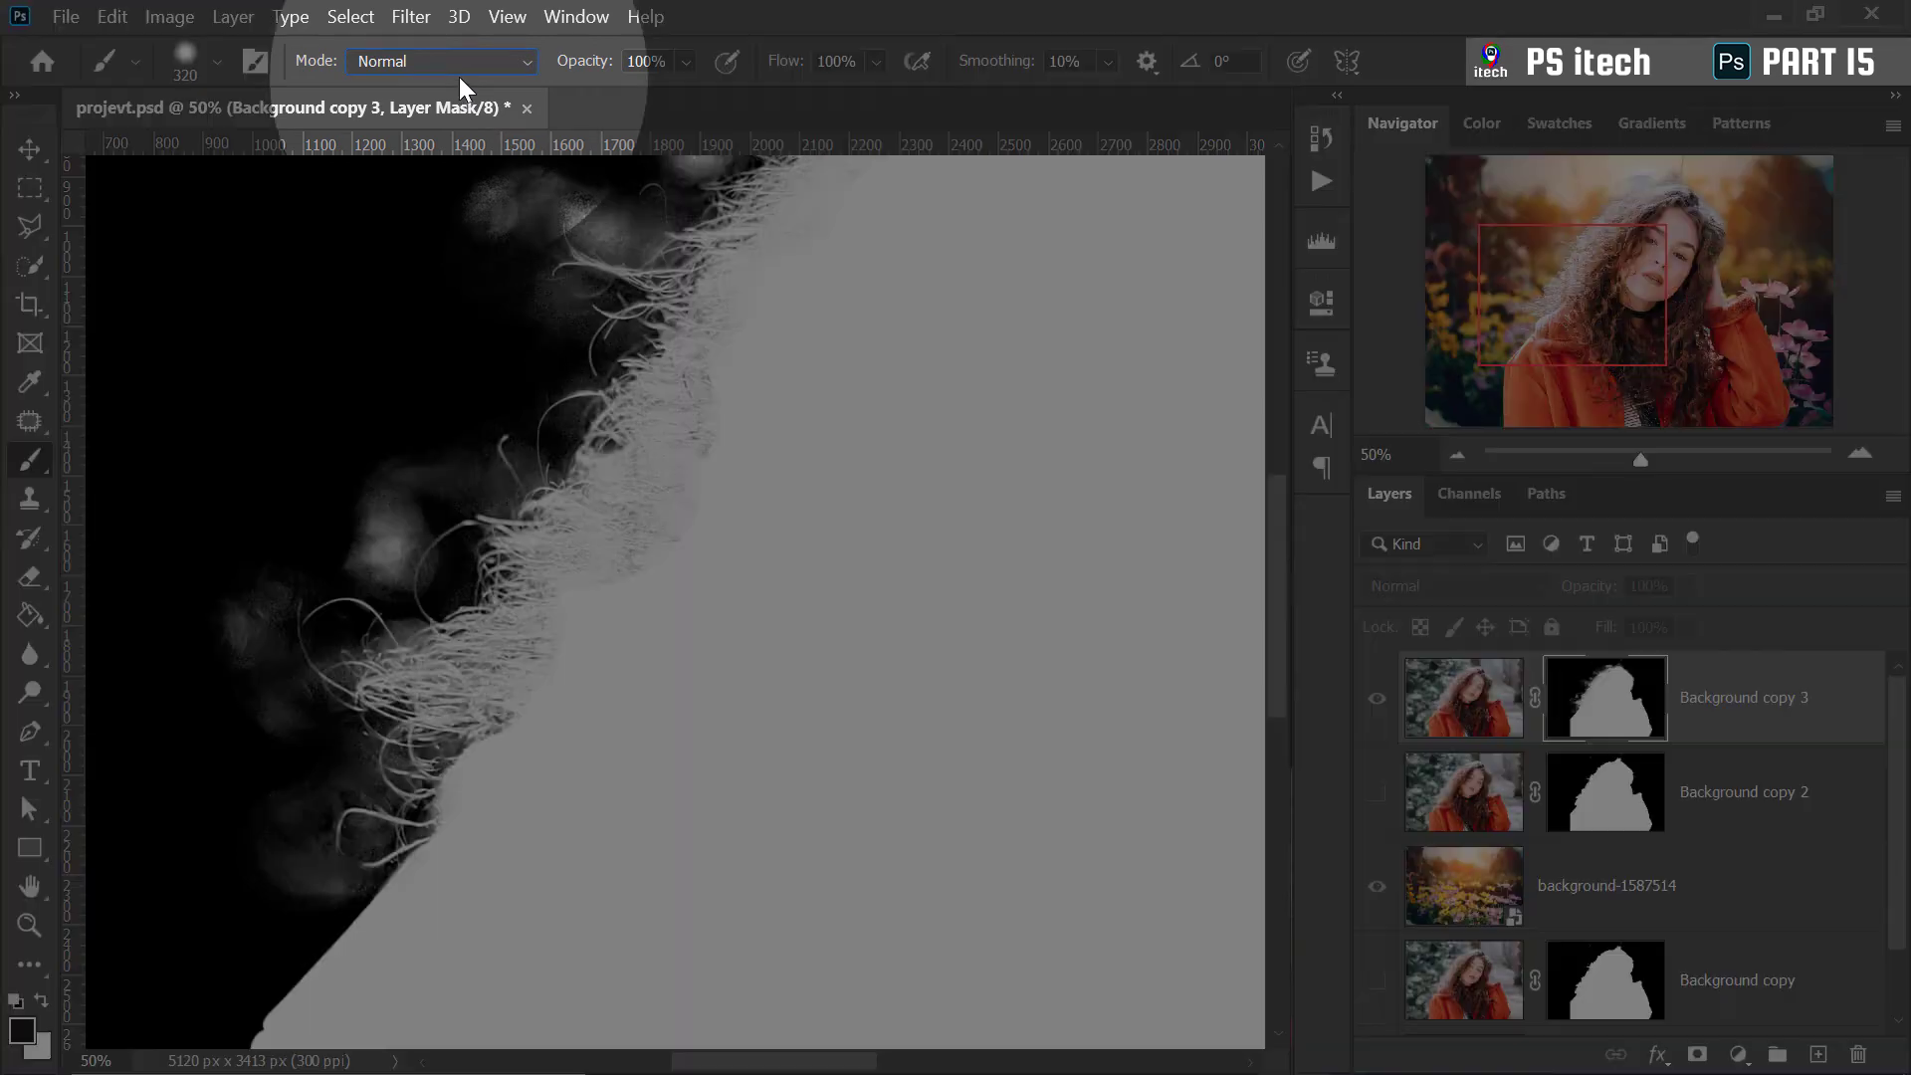
pyautogui.click(443, 65)
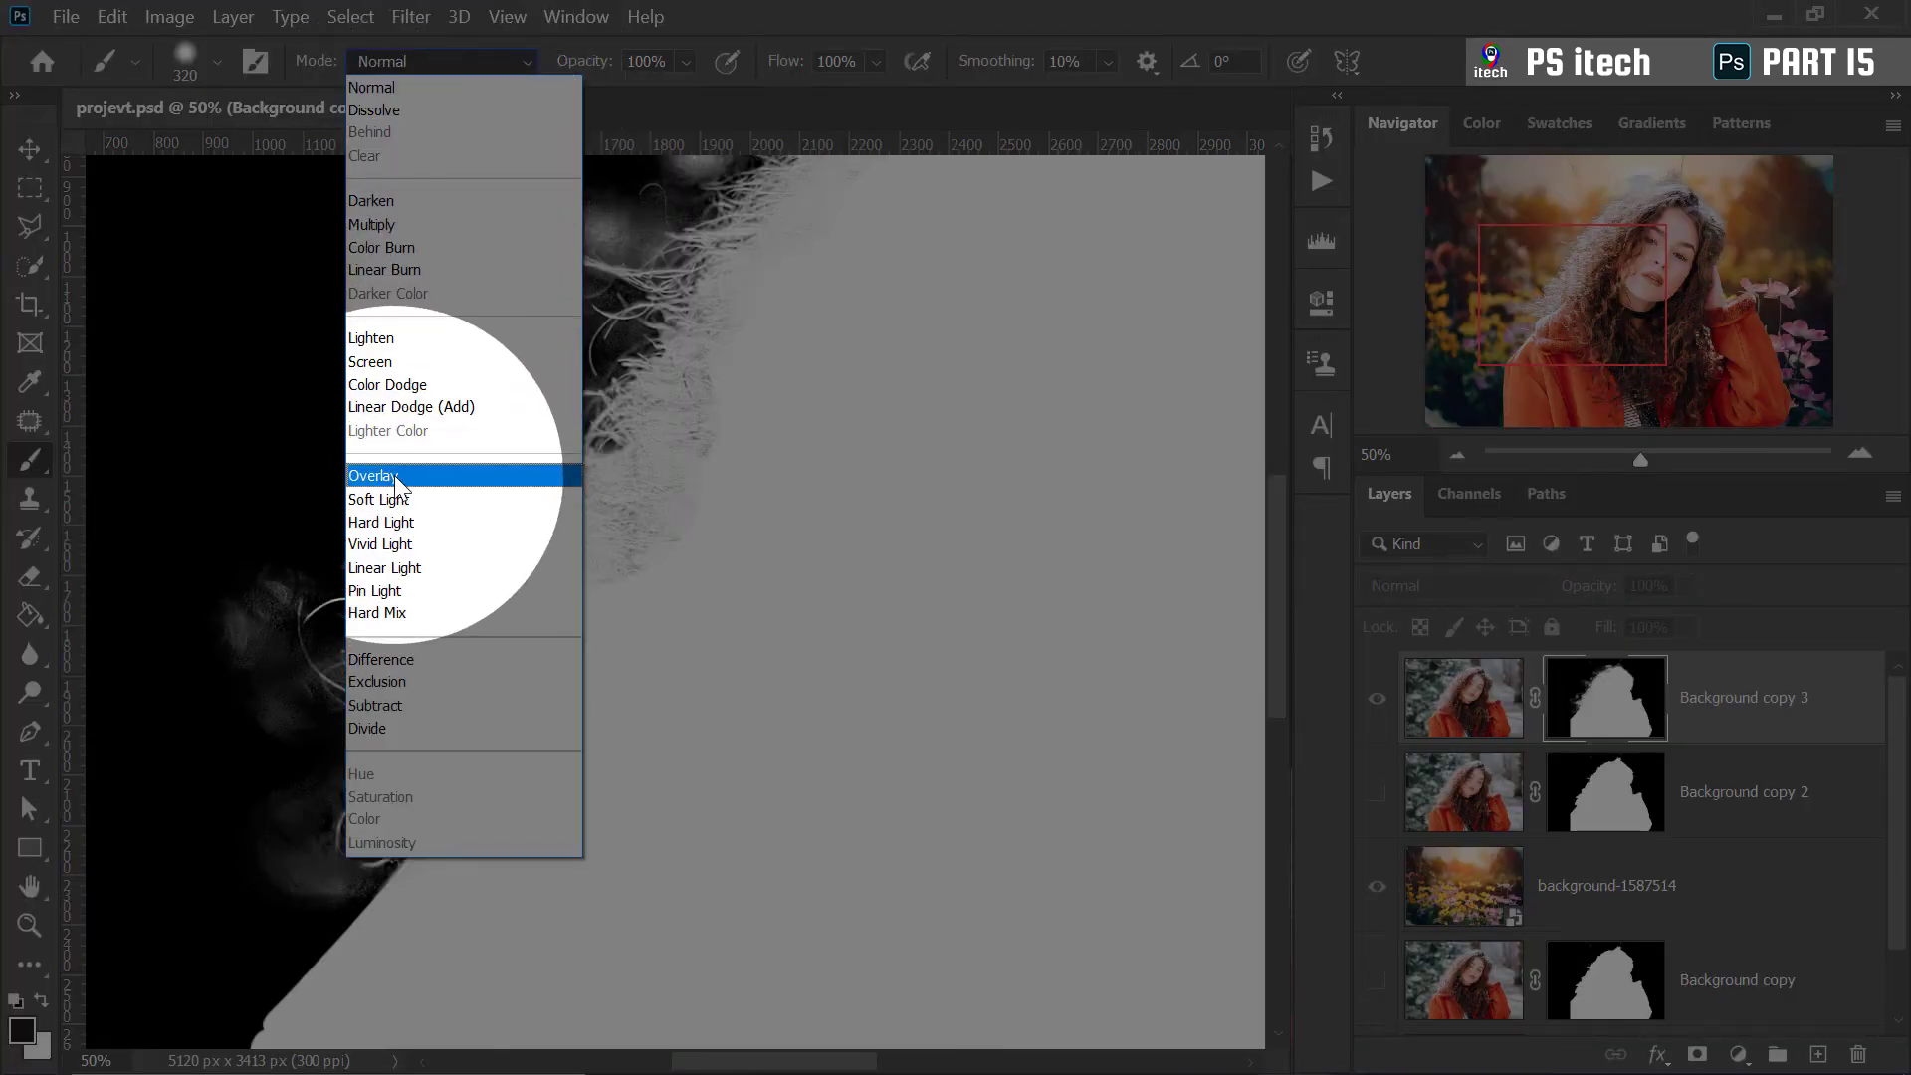
pyautogui.click(394, 475)
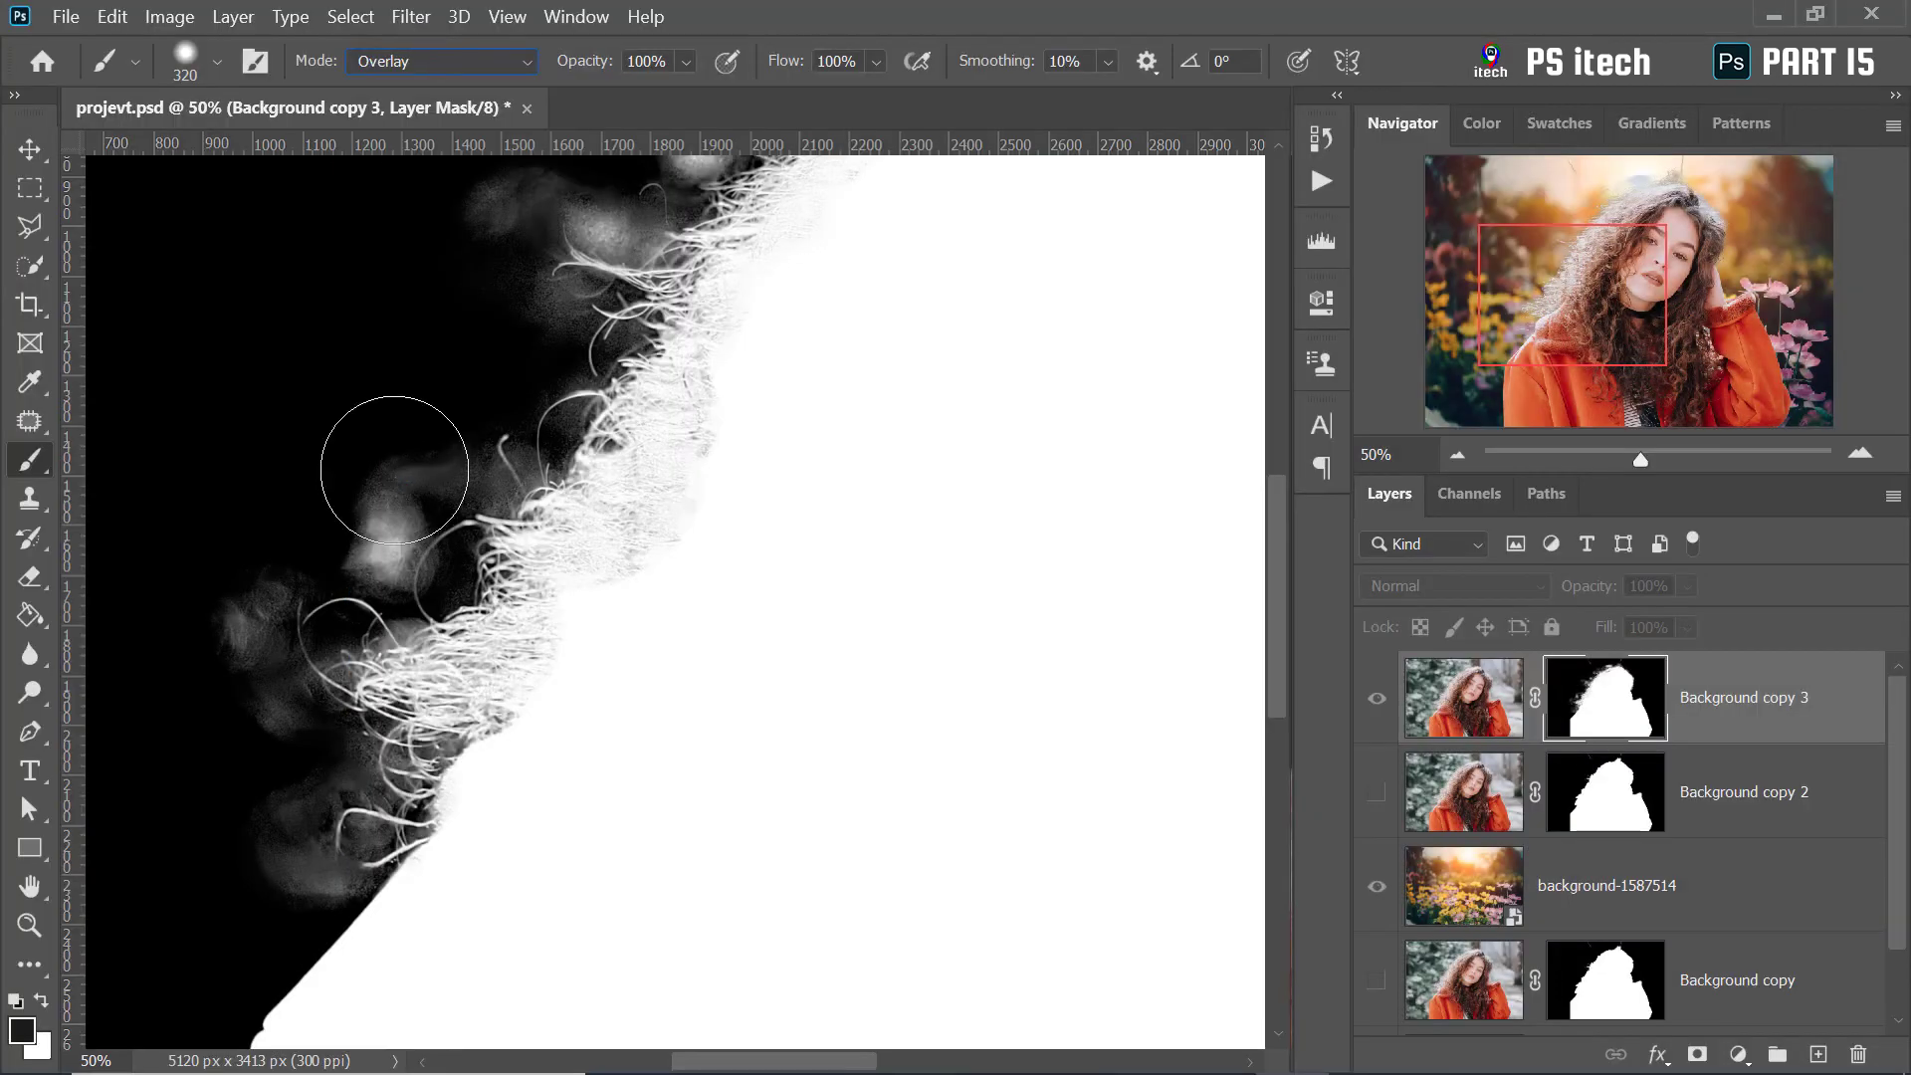
# Paint black over the grey patches beside the left hair edge in the mask, using brush sizes of 320 and 191 px
pyautogui.moveTo(384, 439); pyautogui.dragTo(424, 410)
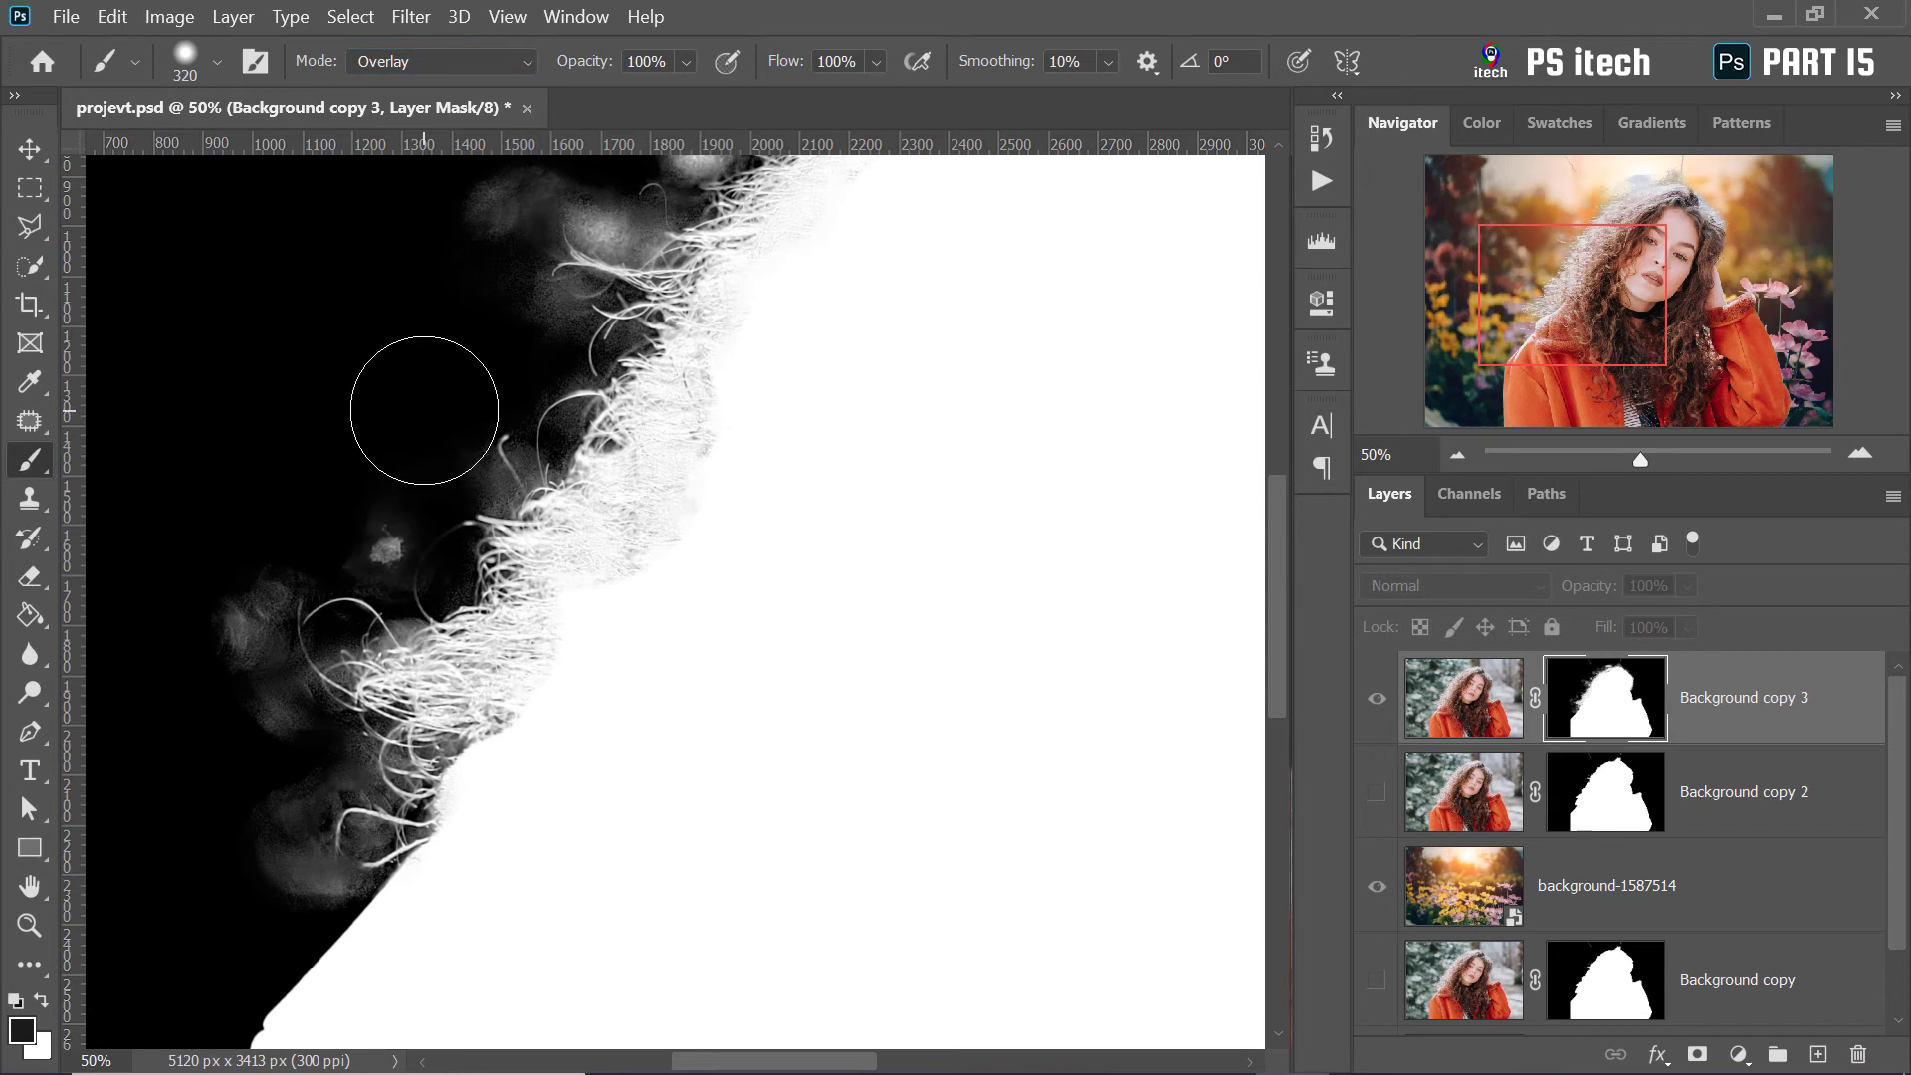
pyautogui.click(257, 606)
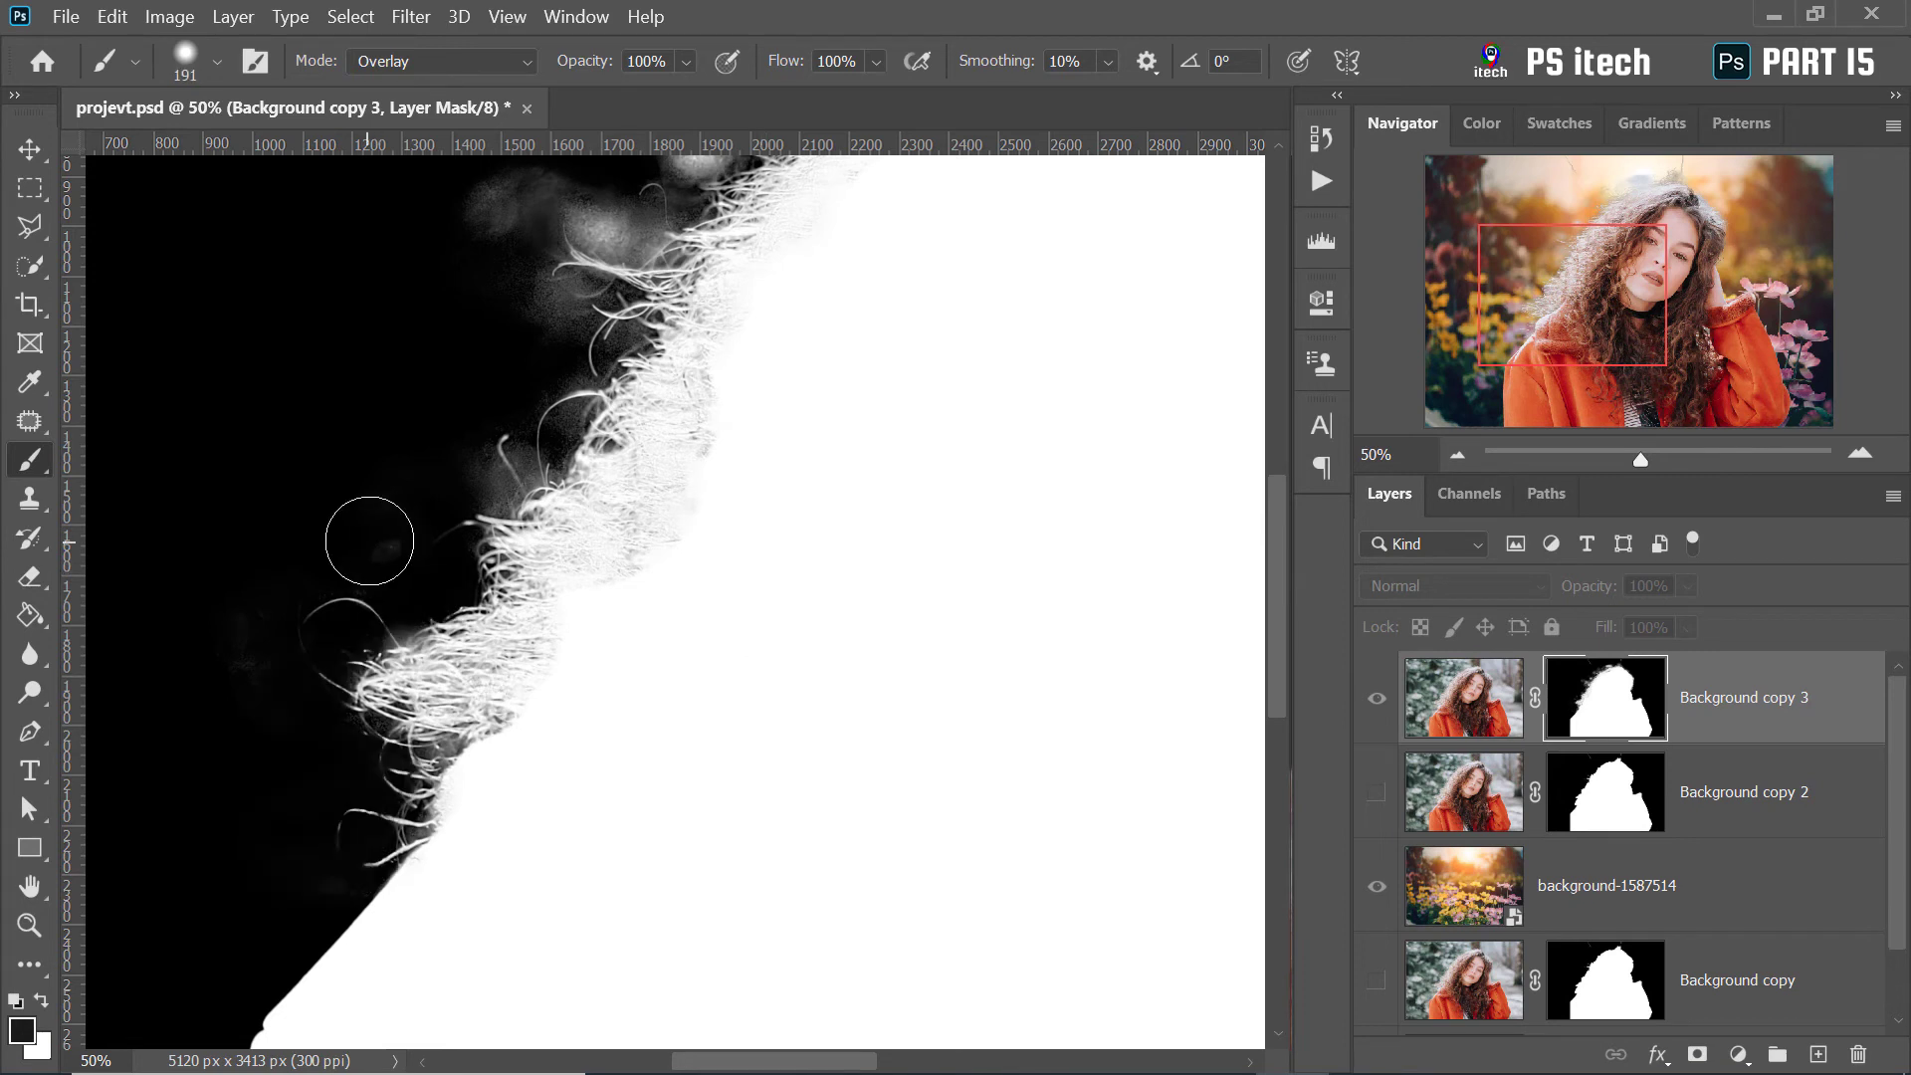
pyautogui.moveTo(389, 540)
pyautogui.mouseDown()
pyautogui.moveTo(261, 557)
pyautogui.moveTo(233, 655)
pyautogui.moveTo(270, 587)
pyautogui.moveTo(346, 557)
pyautogui.moveTo(392, 614)
pyautogui.moveTo(460, 483)
pyautogui.moveTo(553, 447)
pyautogui.moveTo(588, 383)
pyautogui.moveTo(582, 459)
pyautogui.moveTo(615, 435)
pyautogui.mouseUp()
pyautogui.click(235, 652)
pyautogui.click(394, 616)
pyautogui.click(560, 438)
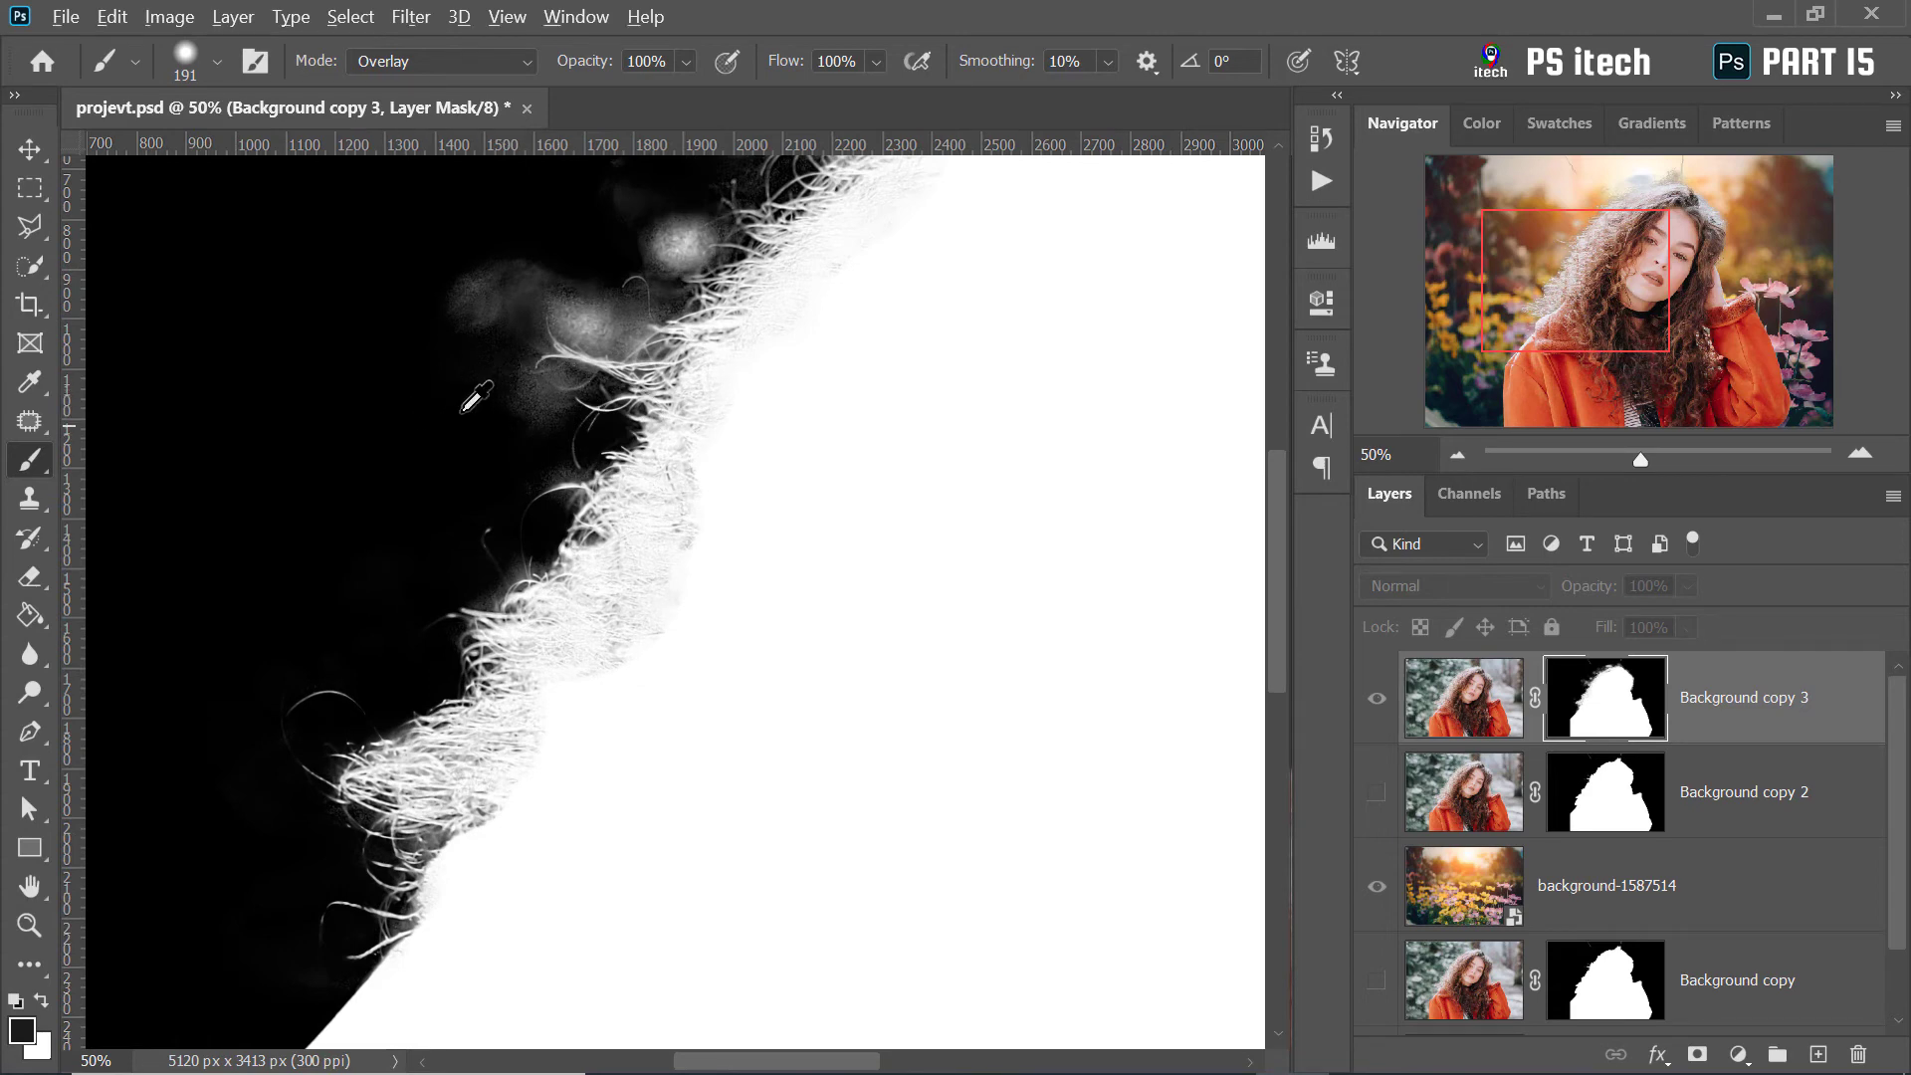
# Paint out the grey haze along the upper-left hair edge of the mask and reduce the brush size to 111 px
pyautogui.moveTo(461, 410); pyautogui.dragTo(469, 221)
pyautogui.moveTo(497, 299)
pyautogui.mouseDown()
pyautogui.moveTo(627, 344)
pyautogui.moveTo(508, 518)
pyautogui.mouseUp()
pyautogui.moveTo(528, 428); pyautogui.dragTo(538, 462)
pyautogui.rightClick(627, 409)
pyautogui.moveTo(582, 383); pyautogui.dragTo(582, 582)
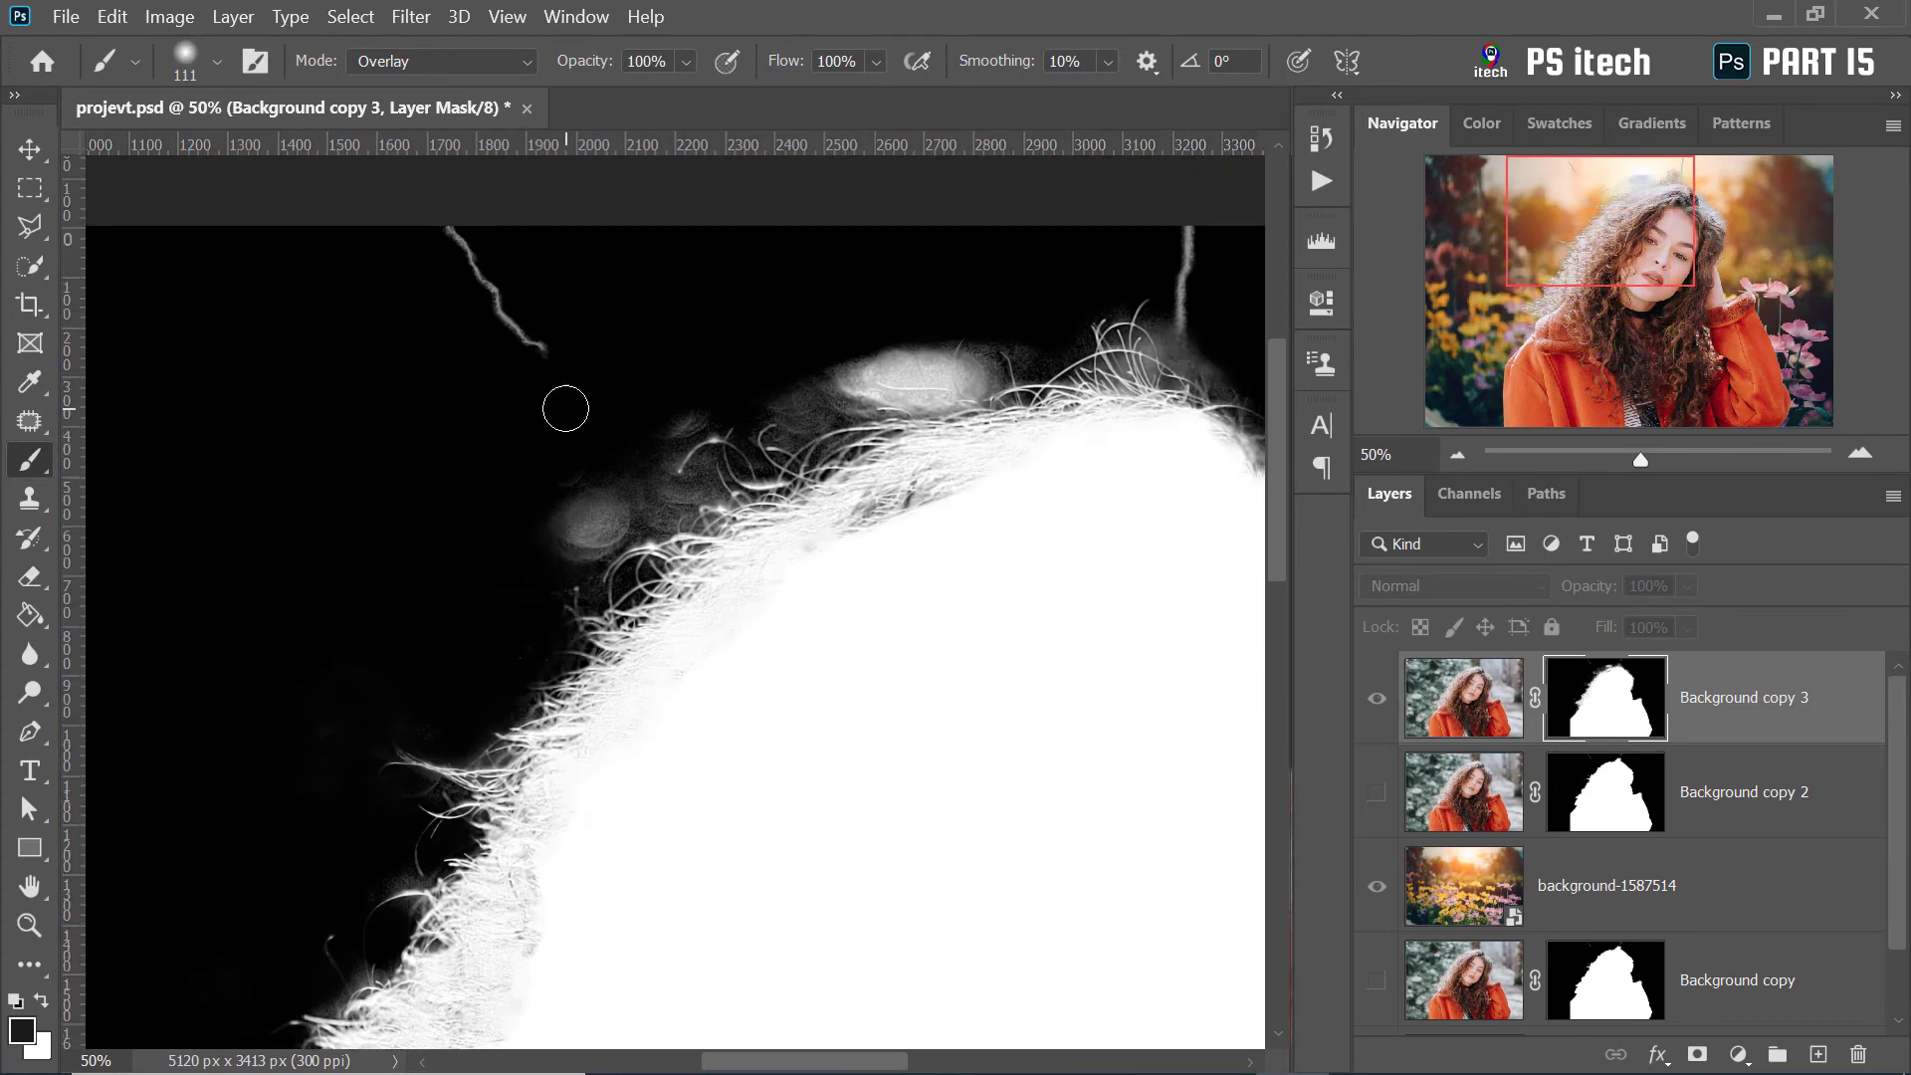
# Paint black over the stray streaks and grey patches above the head in the mask, undoing one unwanted stroke
pyautogui.rightClick(565, 408)
pyautogui.moveTo(609, 456); pyautogui.dragTo(619, 456)
pyautogui.moveTo(542, 349); pyautogui.dragTo(435, 230)
pyautogui.moveTo(572, 516)
pyautogui.mouseDown()
pyautogui.moveTo(661, 503)
pyautogui.moveTo(831, 413)
pyautogui.mouseUp()
pyautogui.moveTo(1033, 351)
pyautogui.mouseDown()
pyautogui.moveTo(595, 413)
pyautogui.moveTo(689, 299)
pyautogui.mouseUp()
pyautogui.moveTo(736, 428); pyautogui.dragTo(823, 474)
pyautogui.hotkey('ctrl', 'z')
pyautogui.moveTo(703, 358); pyautogui.dragTo(732, 443)
pyautogui.moveTo(910, 597)
pyautogui.mouseDown()
pyautogui.moveTo(805, 487)
pyautogui.moveTo(773, 363)
pyautogui.mouseUp()
# Fit the whole image on screen and switch from the Background copy 3 mask view back to the composite image
pyautogui.press('z')
pyautogui.click(798, 533)
pyautogui.rightClick(798, 546)
pyautogui.click(841, 554)
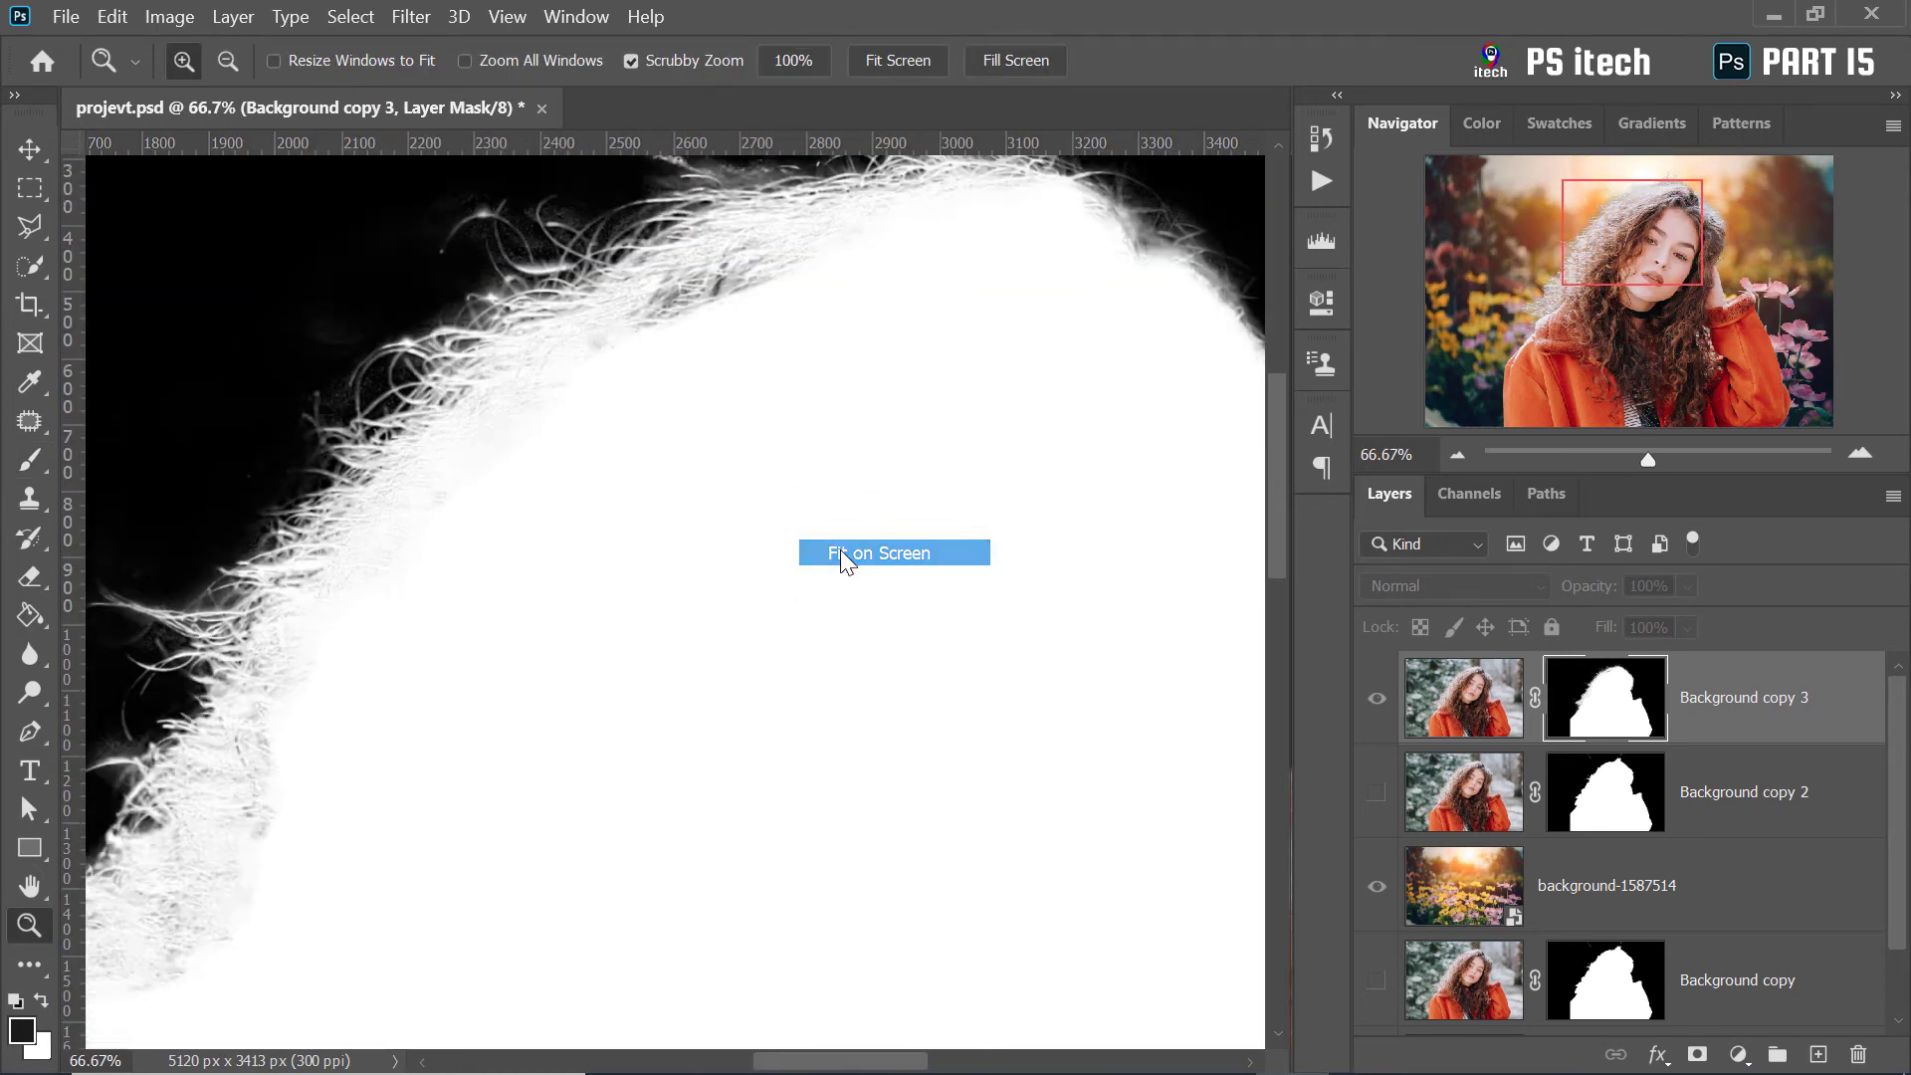
pyautogui.press('alt')
pyautogui.keyDown('alt'); pyautogui.click(1617, 707); pyautogui.keyUp('alt')
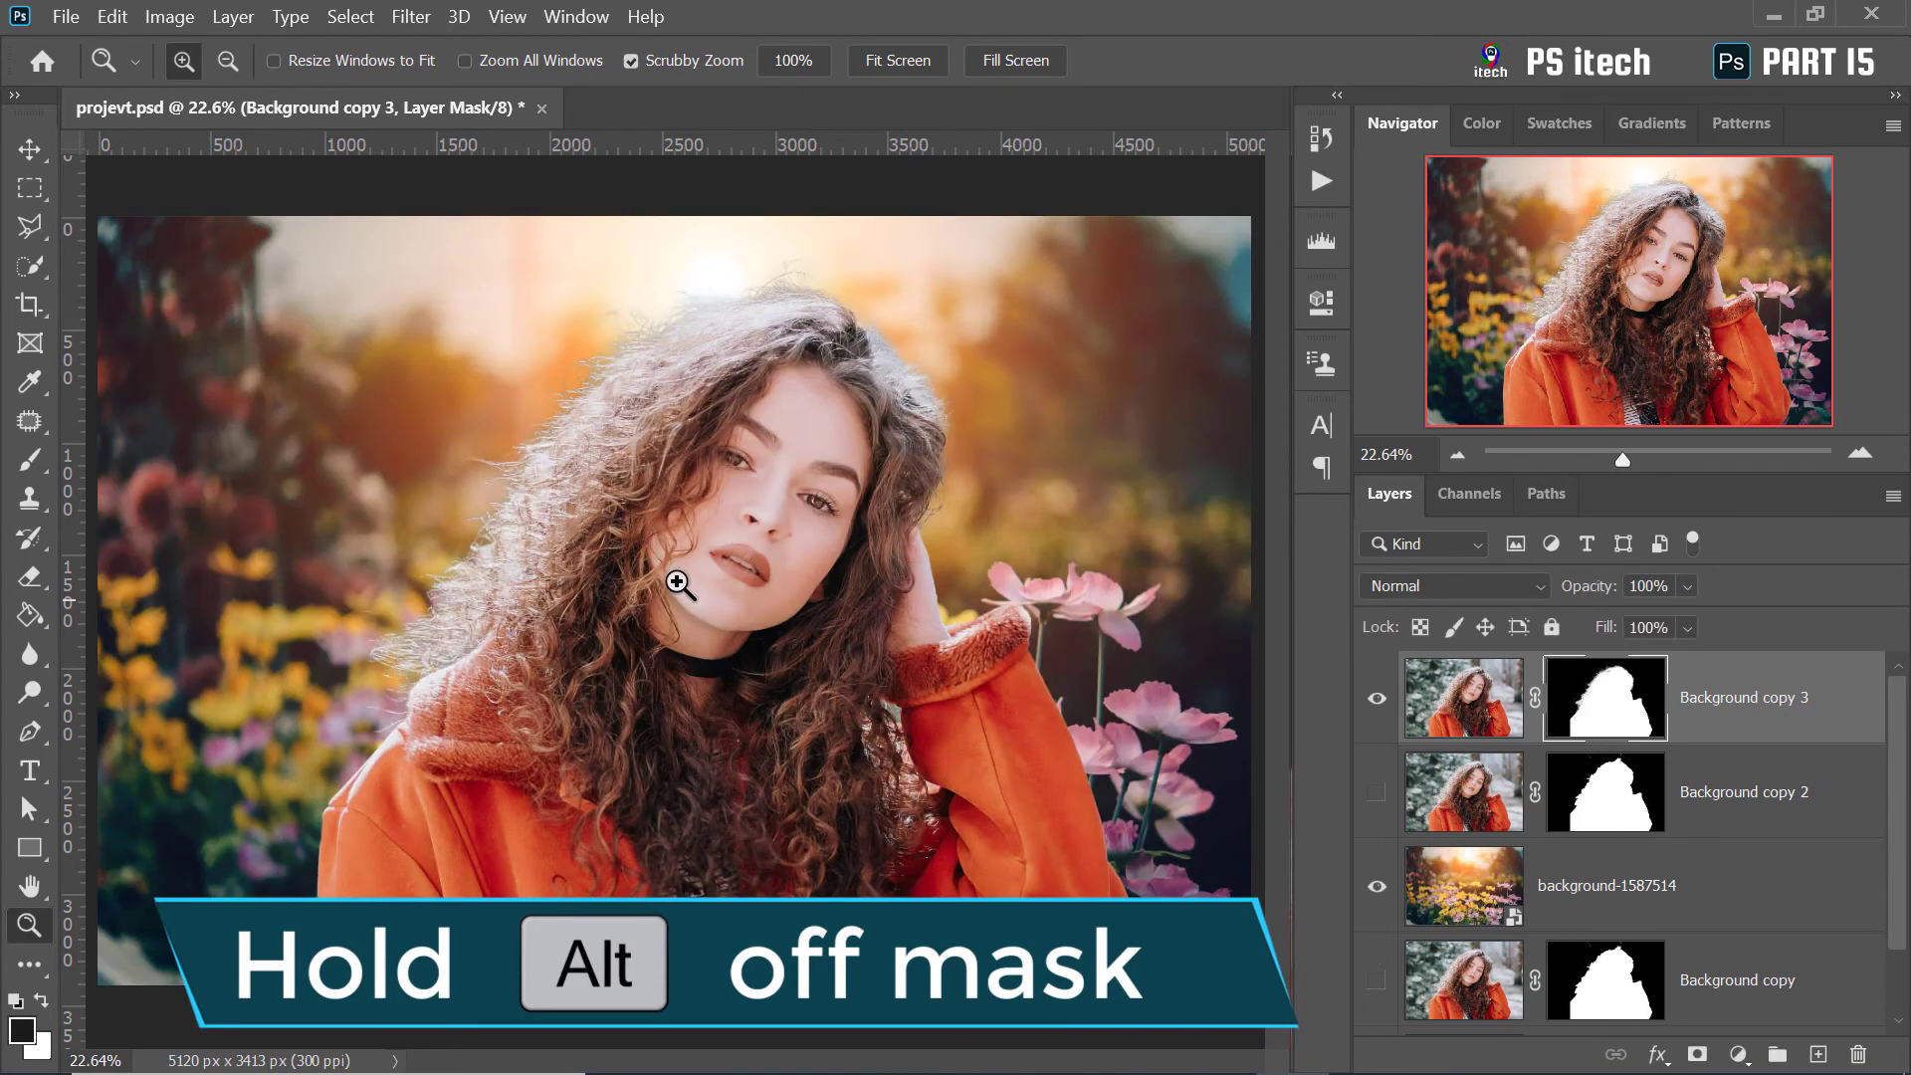
# Examine the left and top hair edges of the cutout at 66.67% against the sunset background
pyautogui.click(540, 398)
pyautogui.click(712, 264)
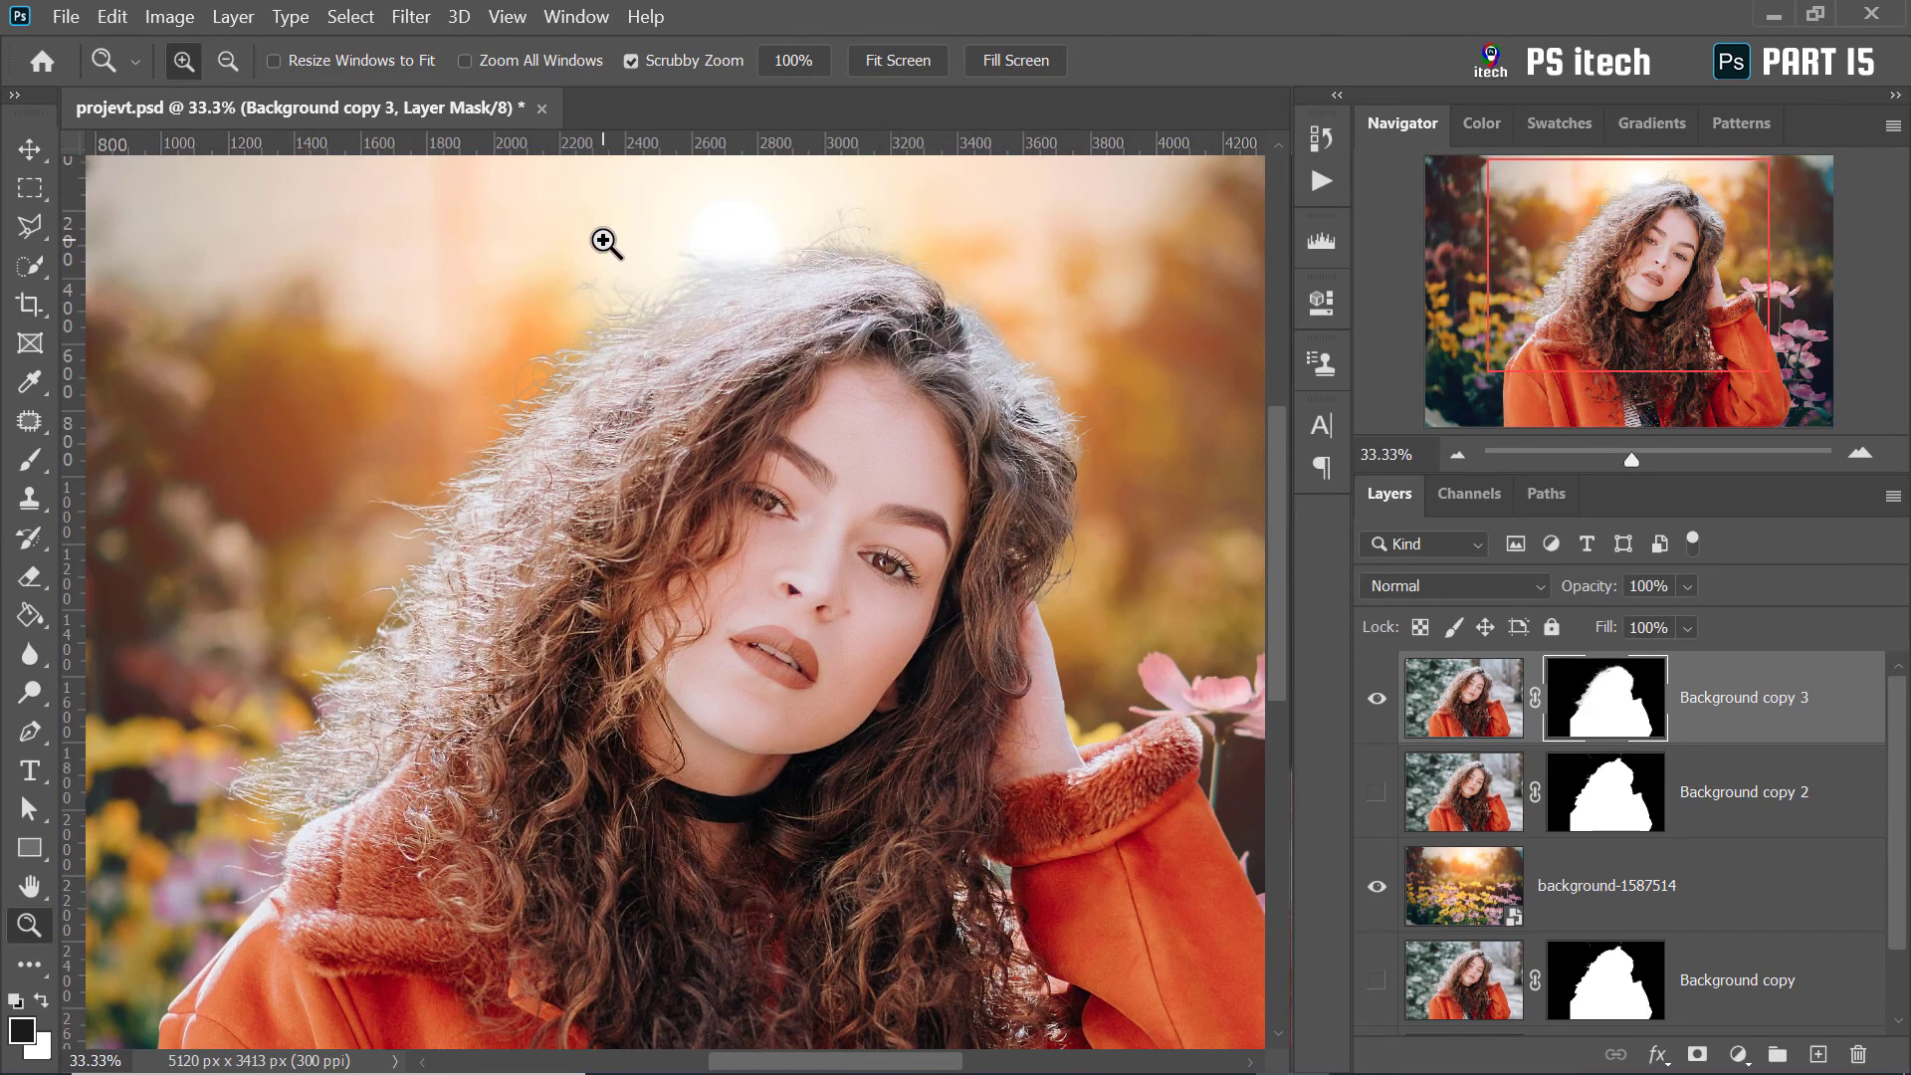
pyautogui.click(605, 245)
pyautogui.click(605, 245)
pyautogui.scroll(-4, 473, 457)
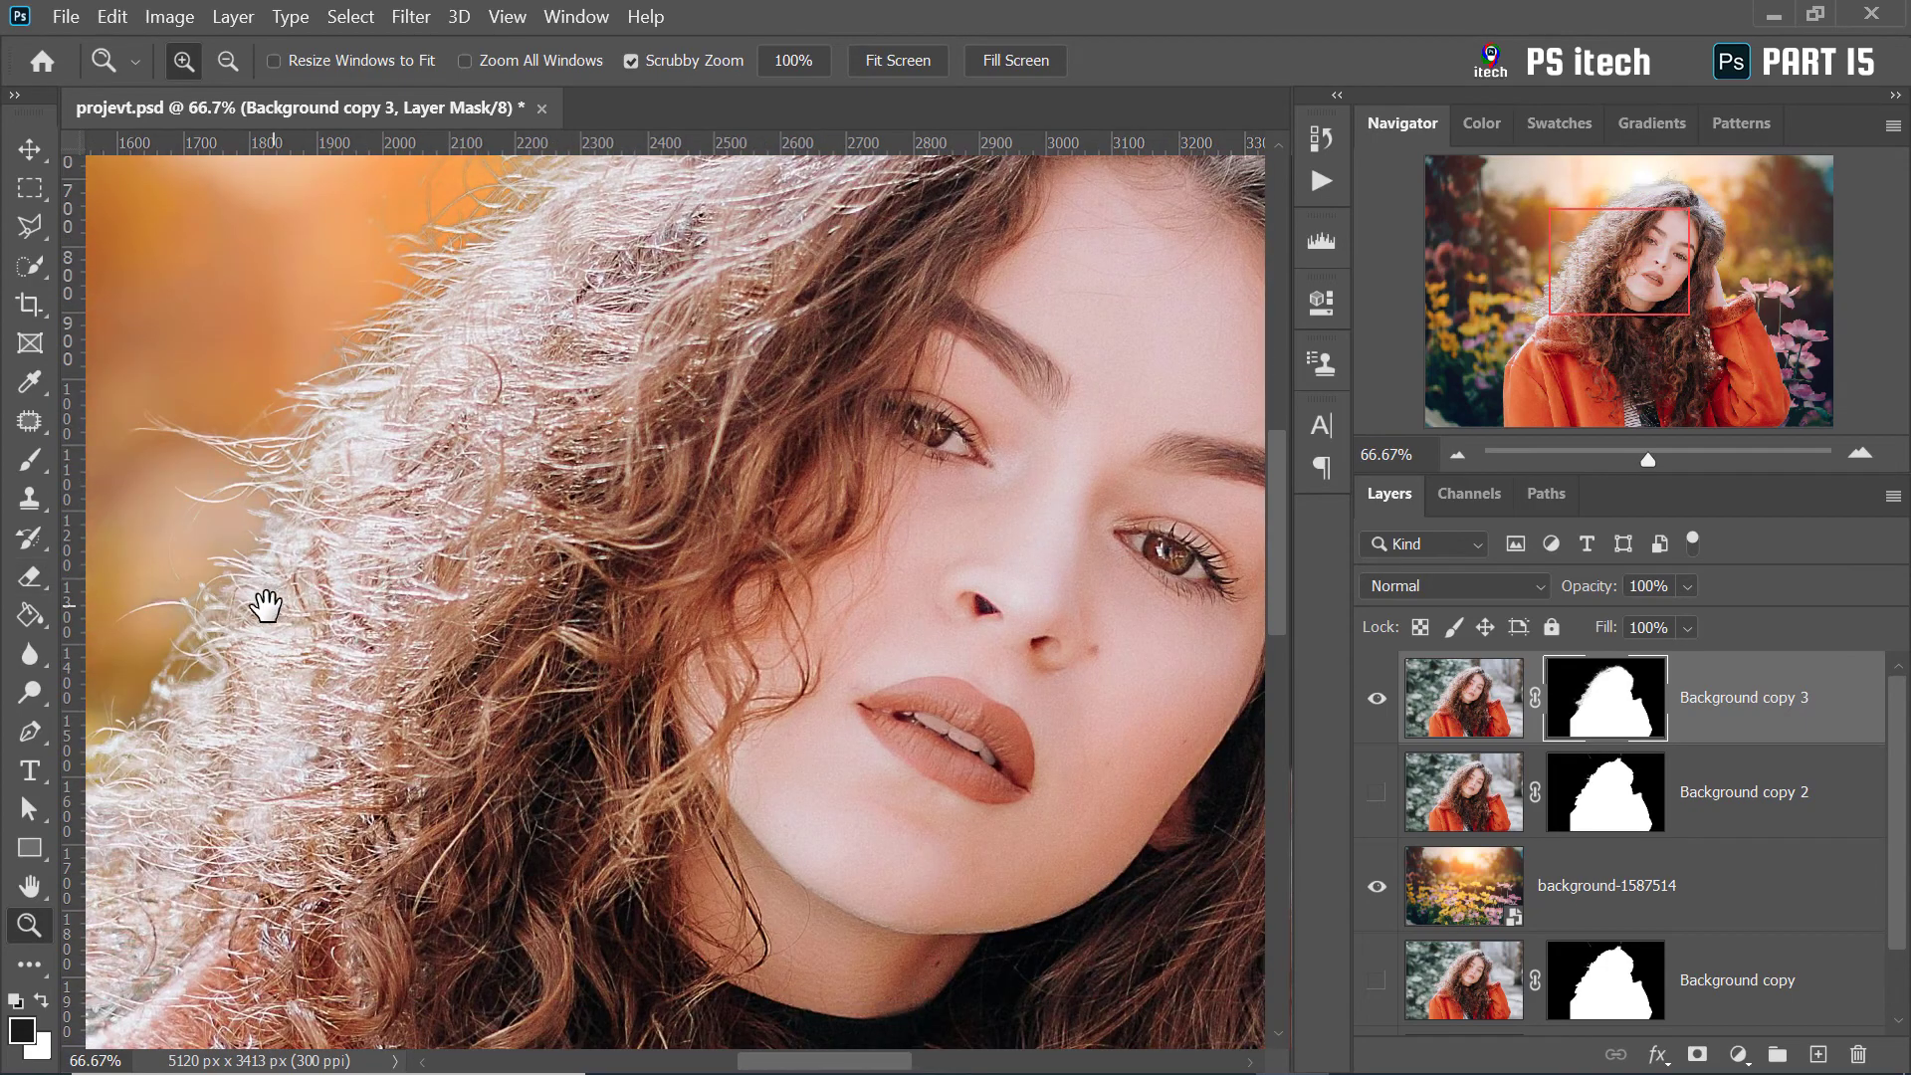
pyautogui.moveTo(264, 597); pyautogui.dragTo(611, 418)
pyautogui.moveTo(832, 254); pyautogui.dragTo(618, 521)
pyautogui.moveTo(938, 335); pyautogui.dragTo(764, 418)
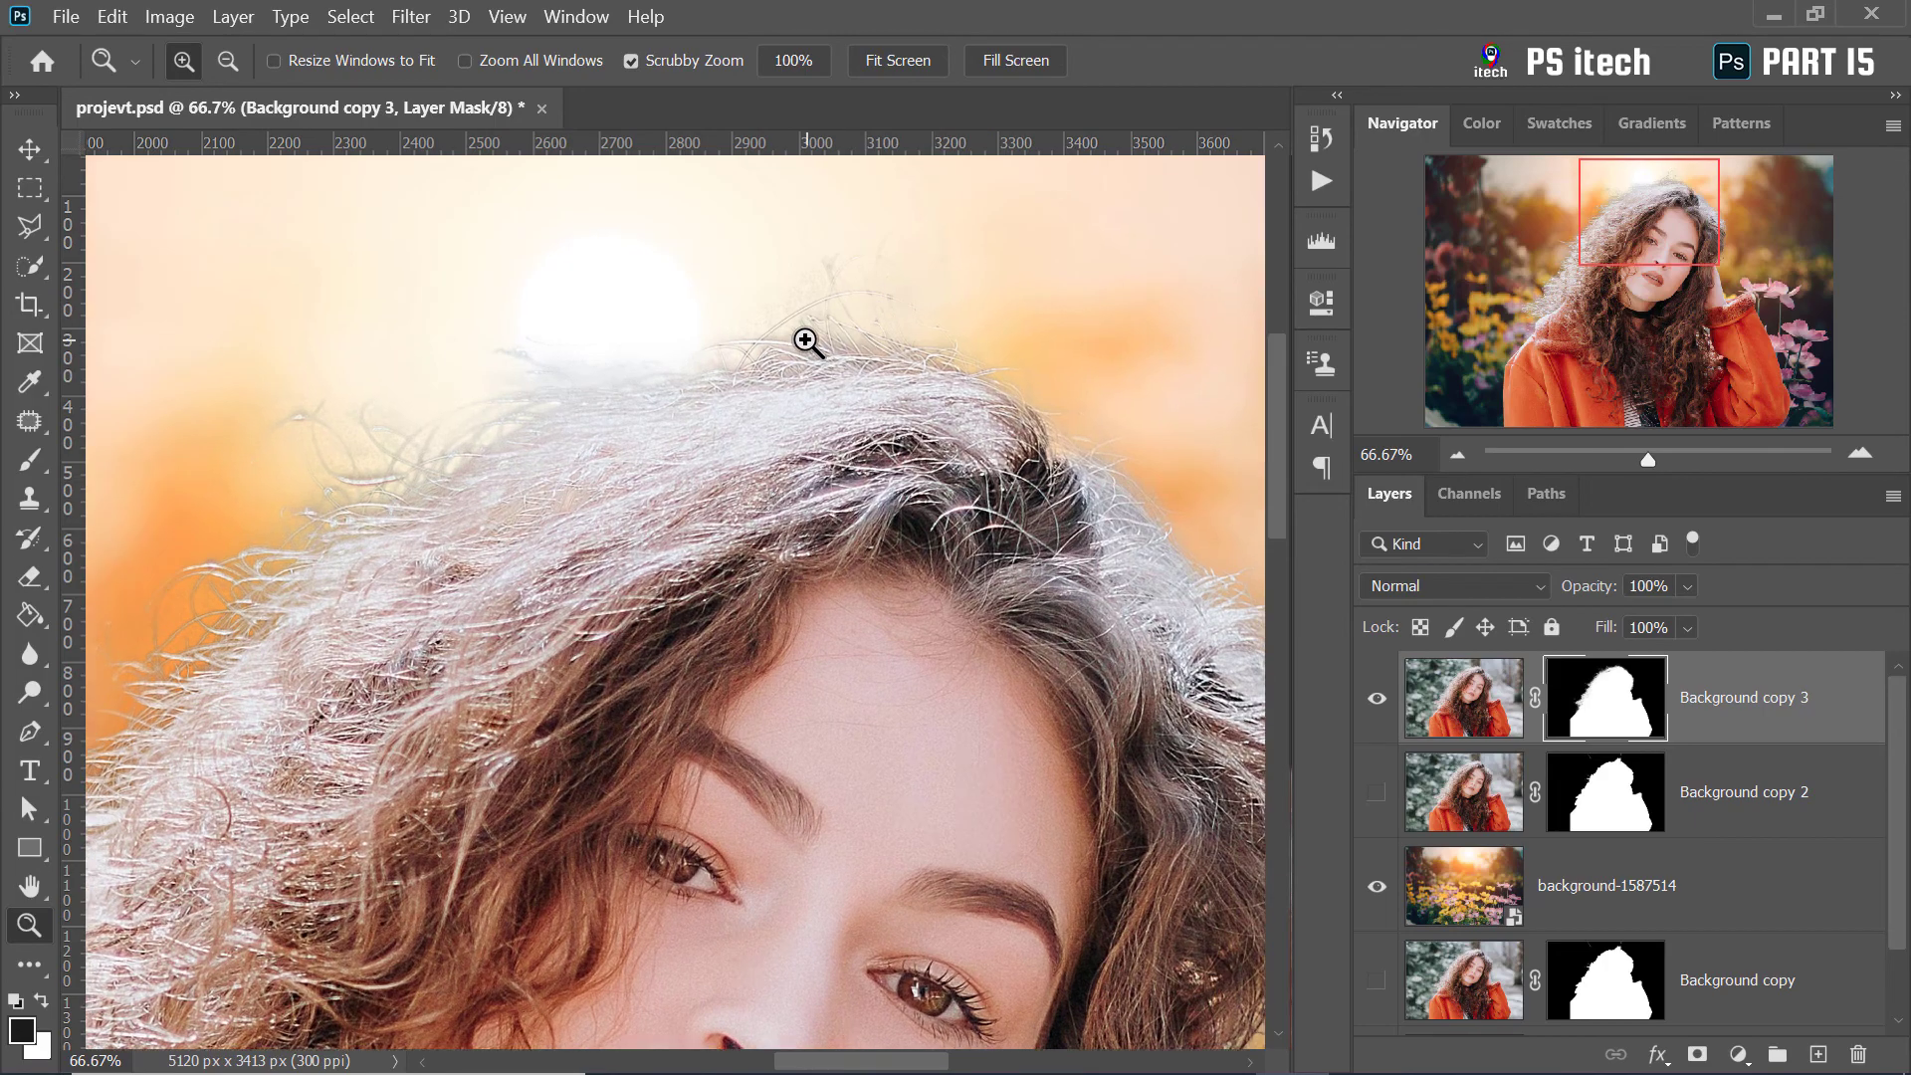
pyautogui.click(822, 341)
pyautogui.click(842, 337)
pyautogui.rightClick(945, 295)
pyautogui.click(981, 308)
# Examine the fine hairs on the right side of the head at up to 300% and return to the overall view
pyautogui.click(800, 326)
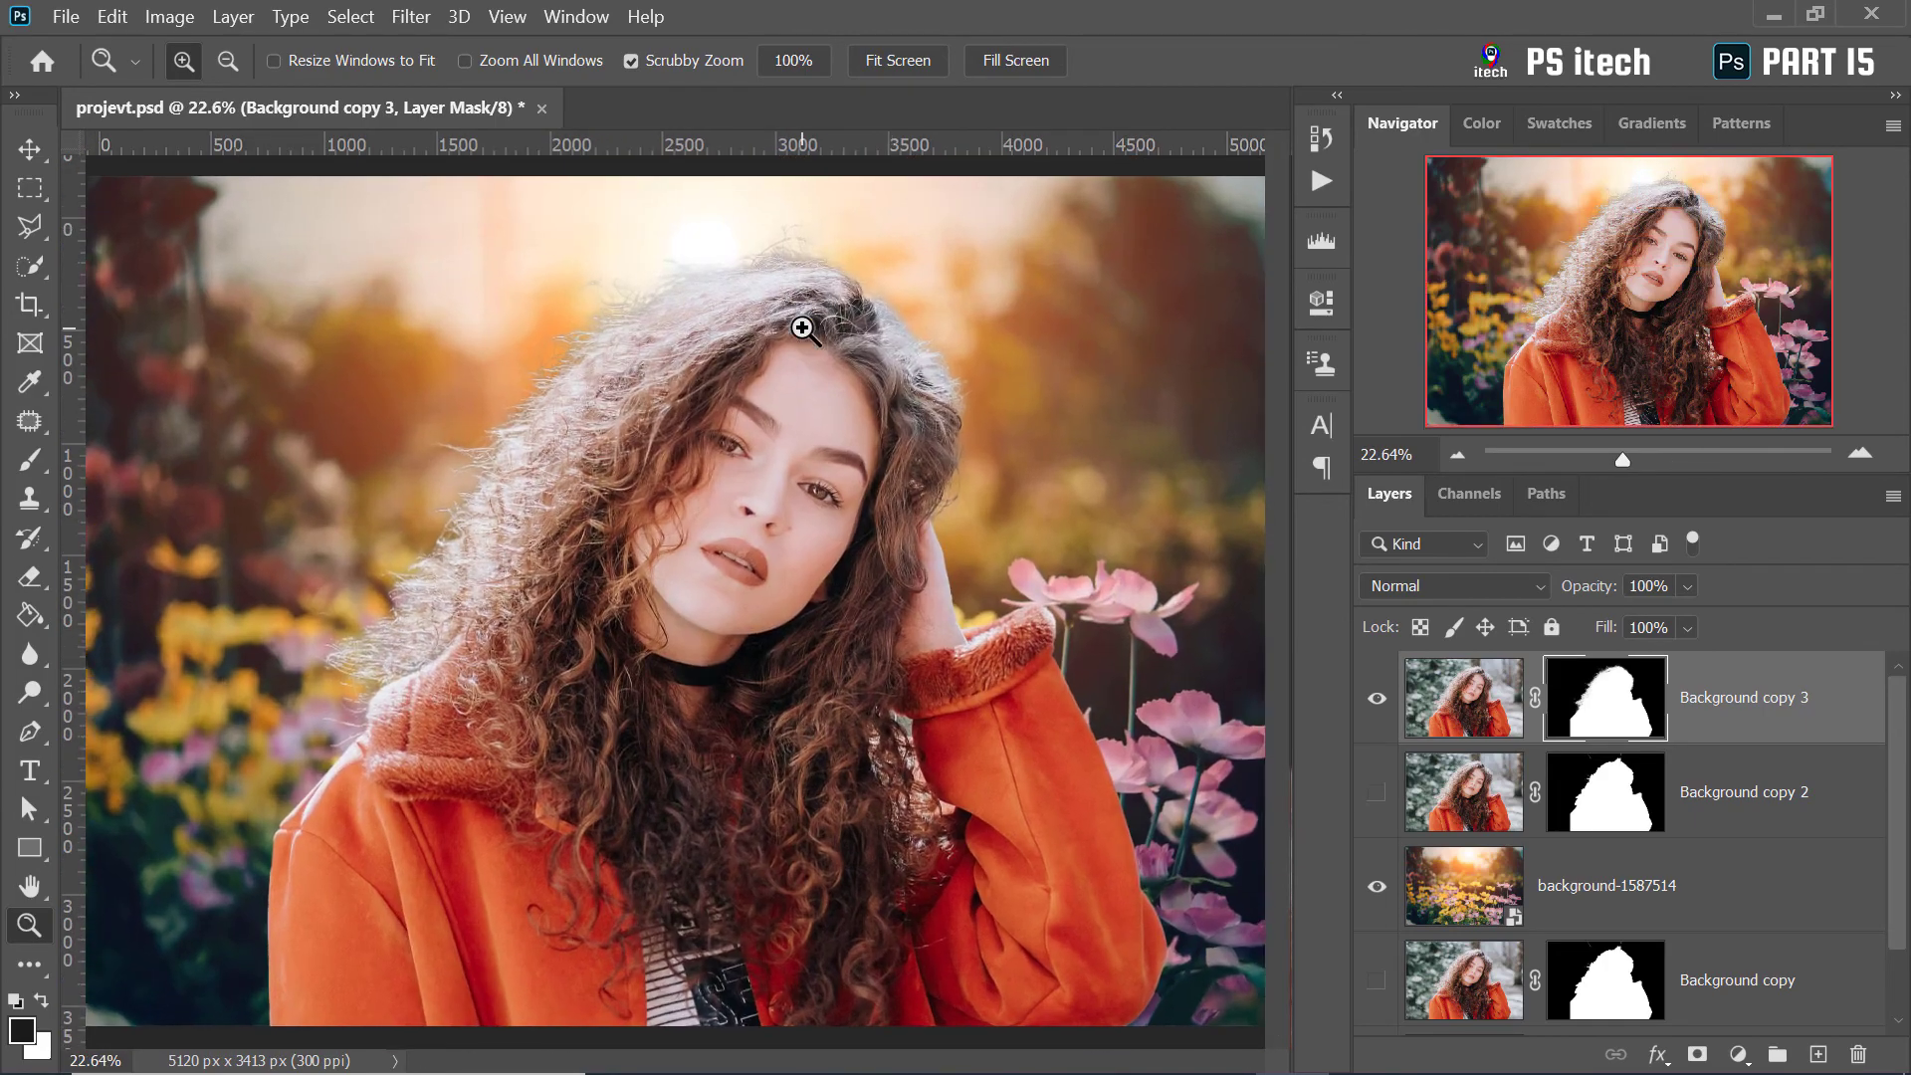
pyautogui.click(800, 326)
pyautogui.click(988, 339)
pyautogui.click(1045, 468)
pyautogui.rightClick(989, 376)
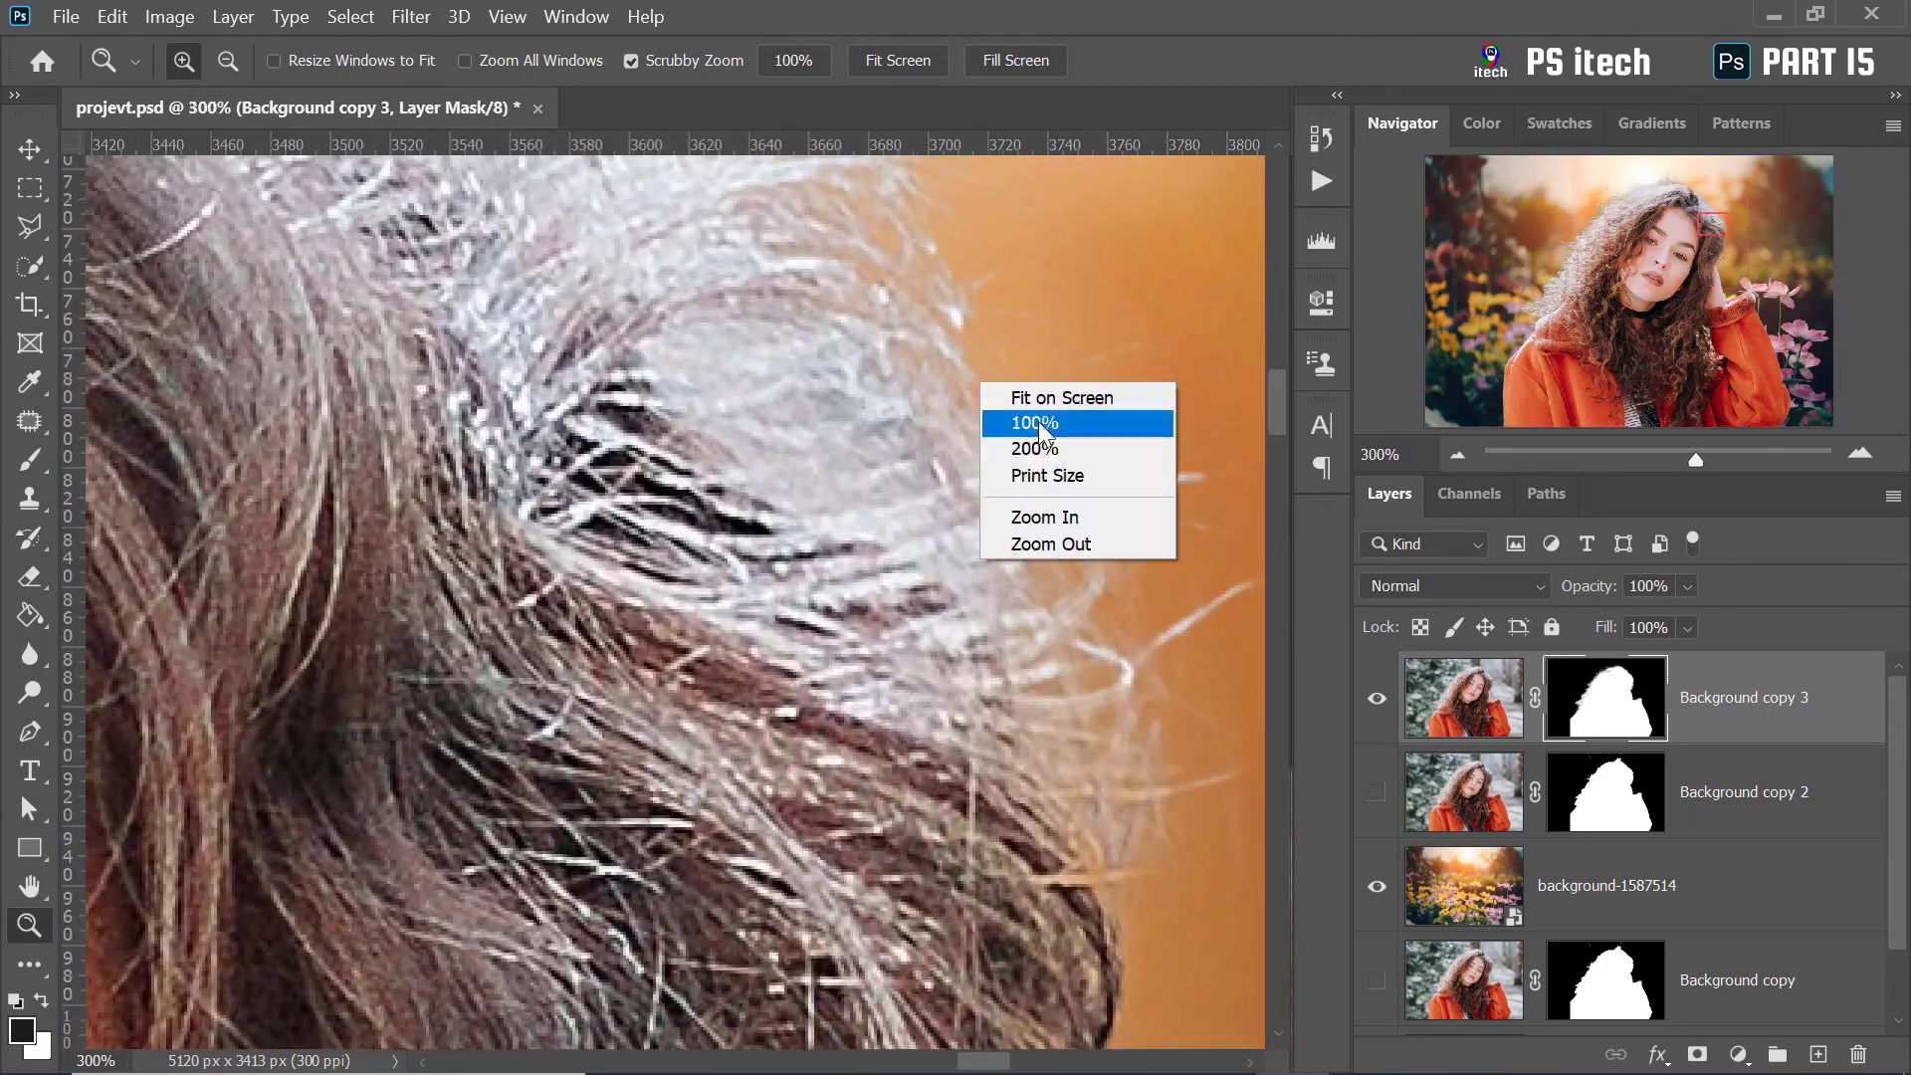
pyautogui.click(1037, 421)
pyautogui.rightClick(776, 522)
pyautogui.click(782, 531)
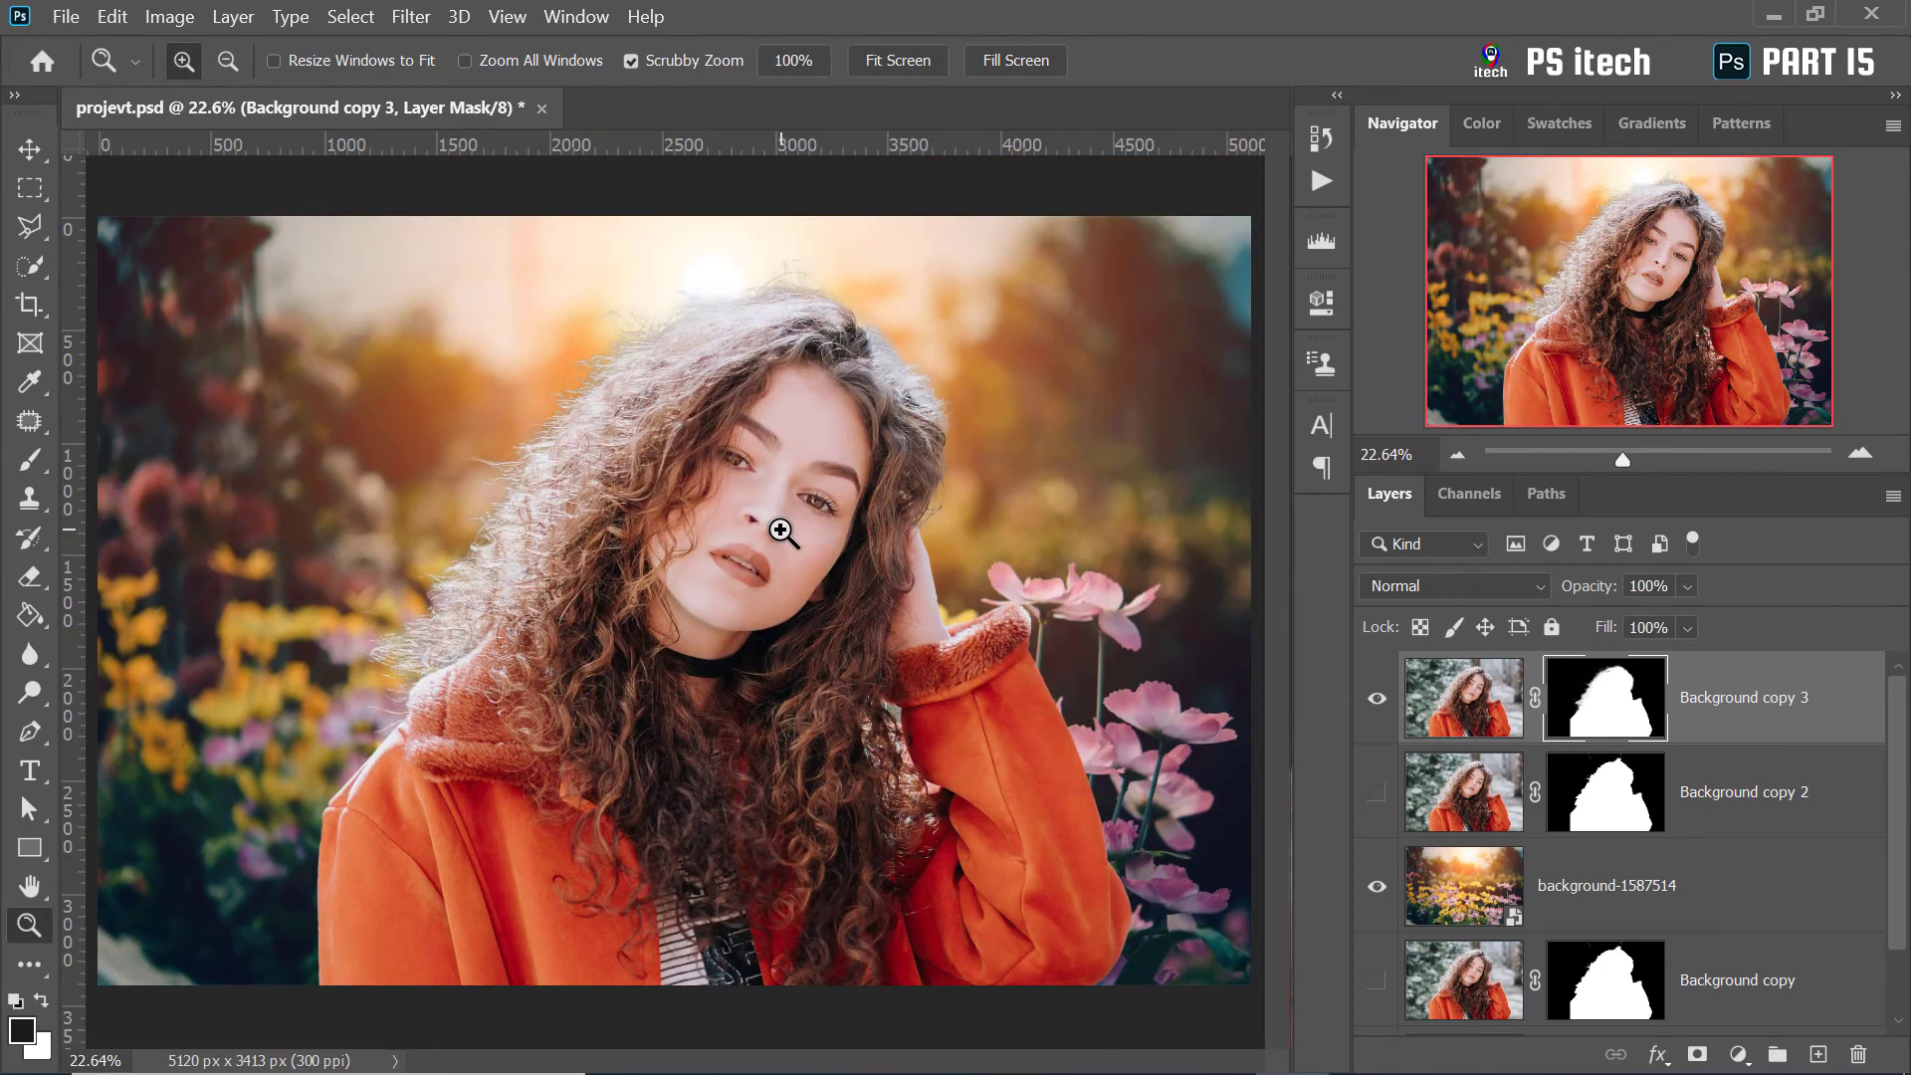
pyautogui.click(781, 531)
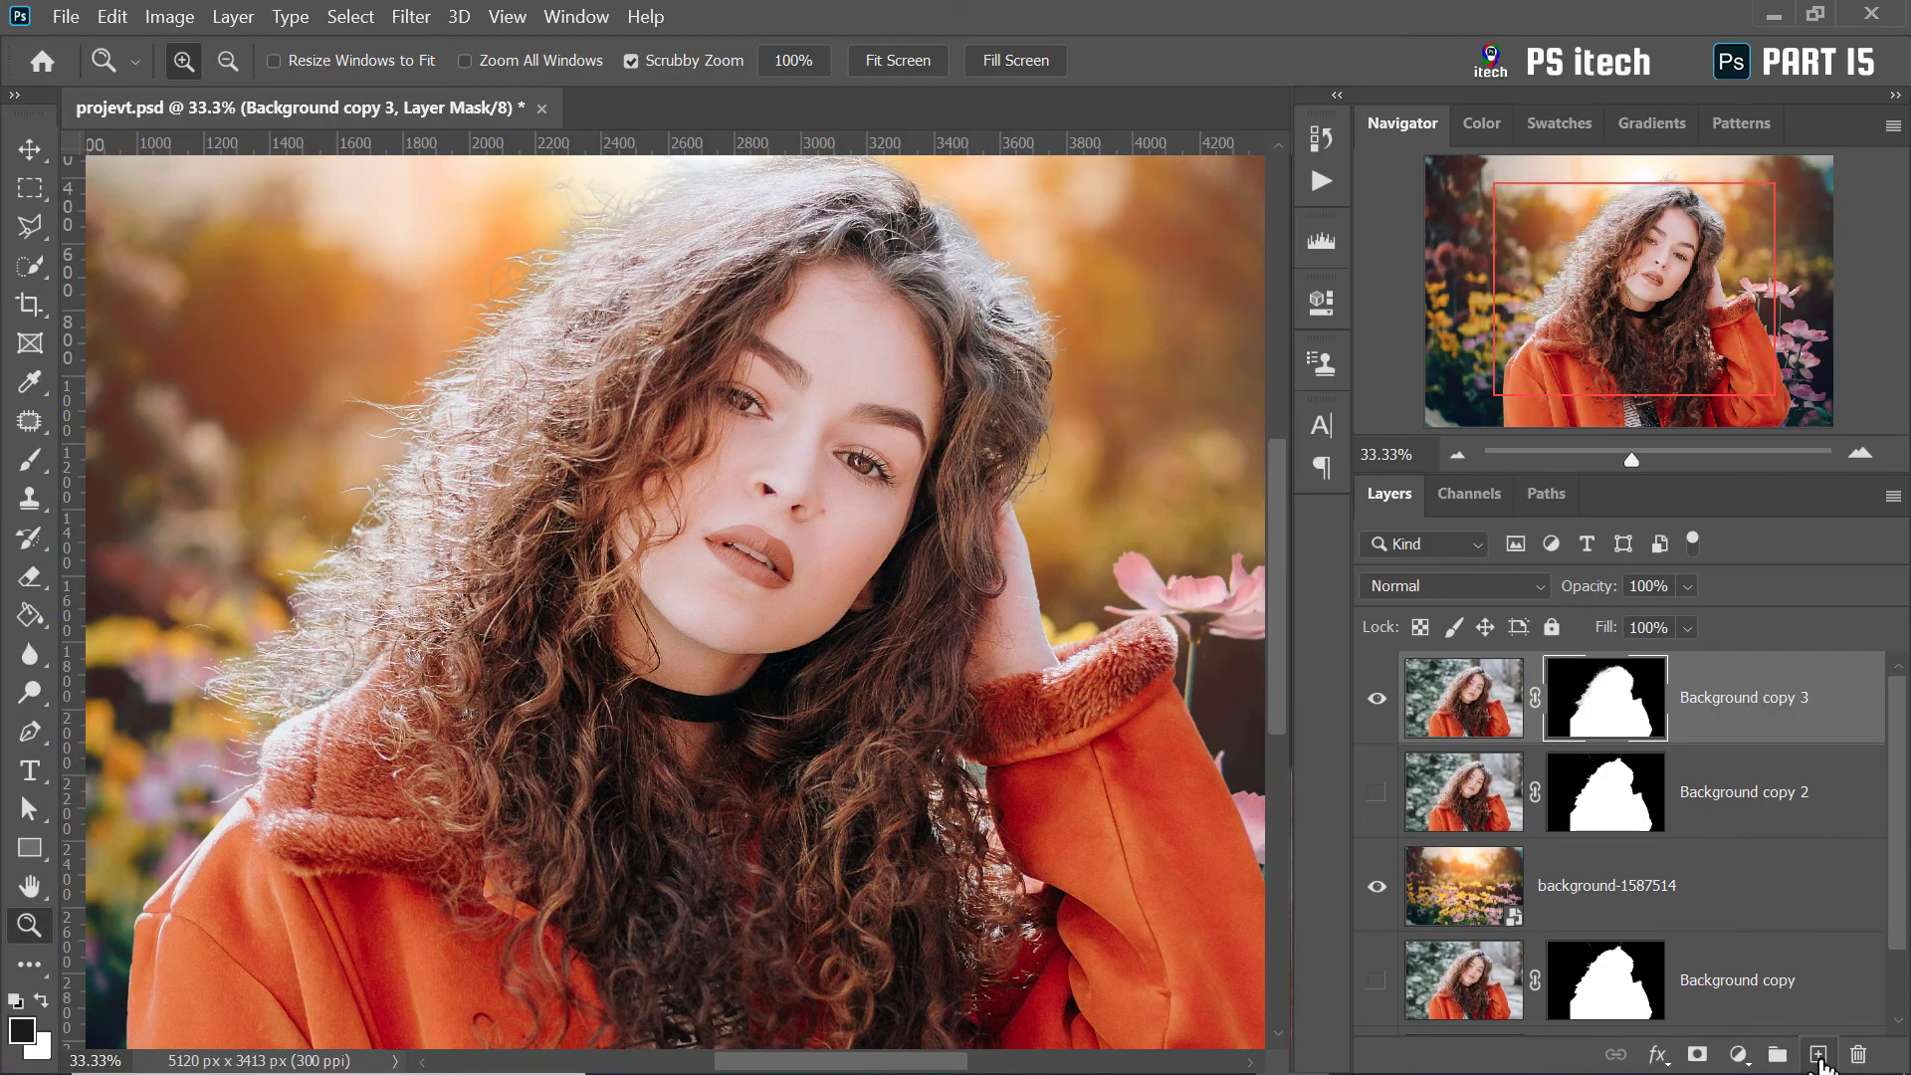
# Add a solid color fill layer in dark blue #041d9d beneath Background copy 3 to test the cutout
pyautogui.click(1818, 1054)
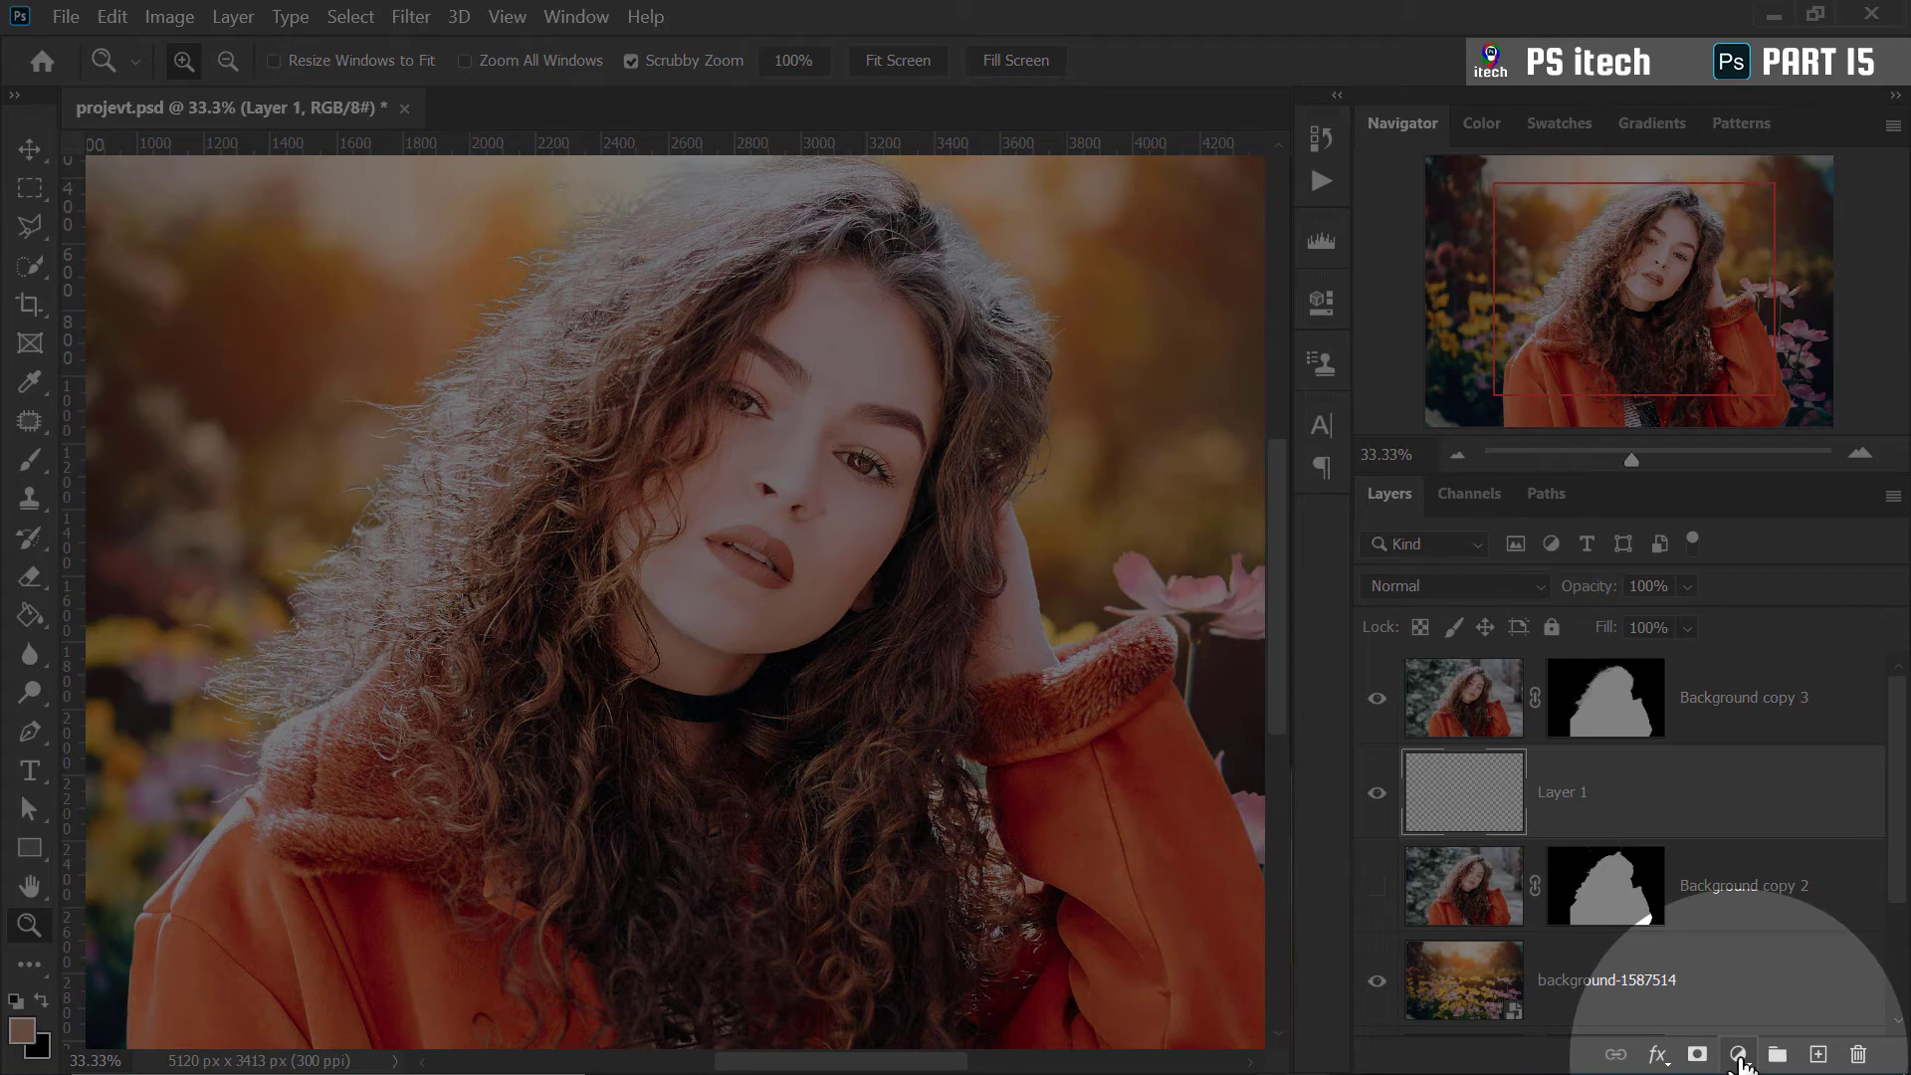
pyautogui.click(1738, 1054)
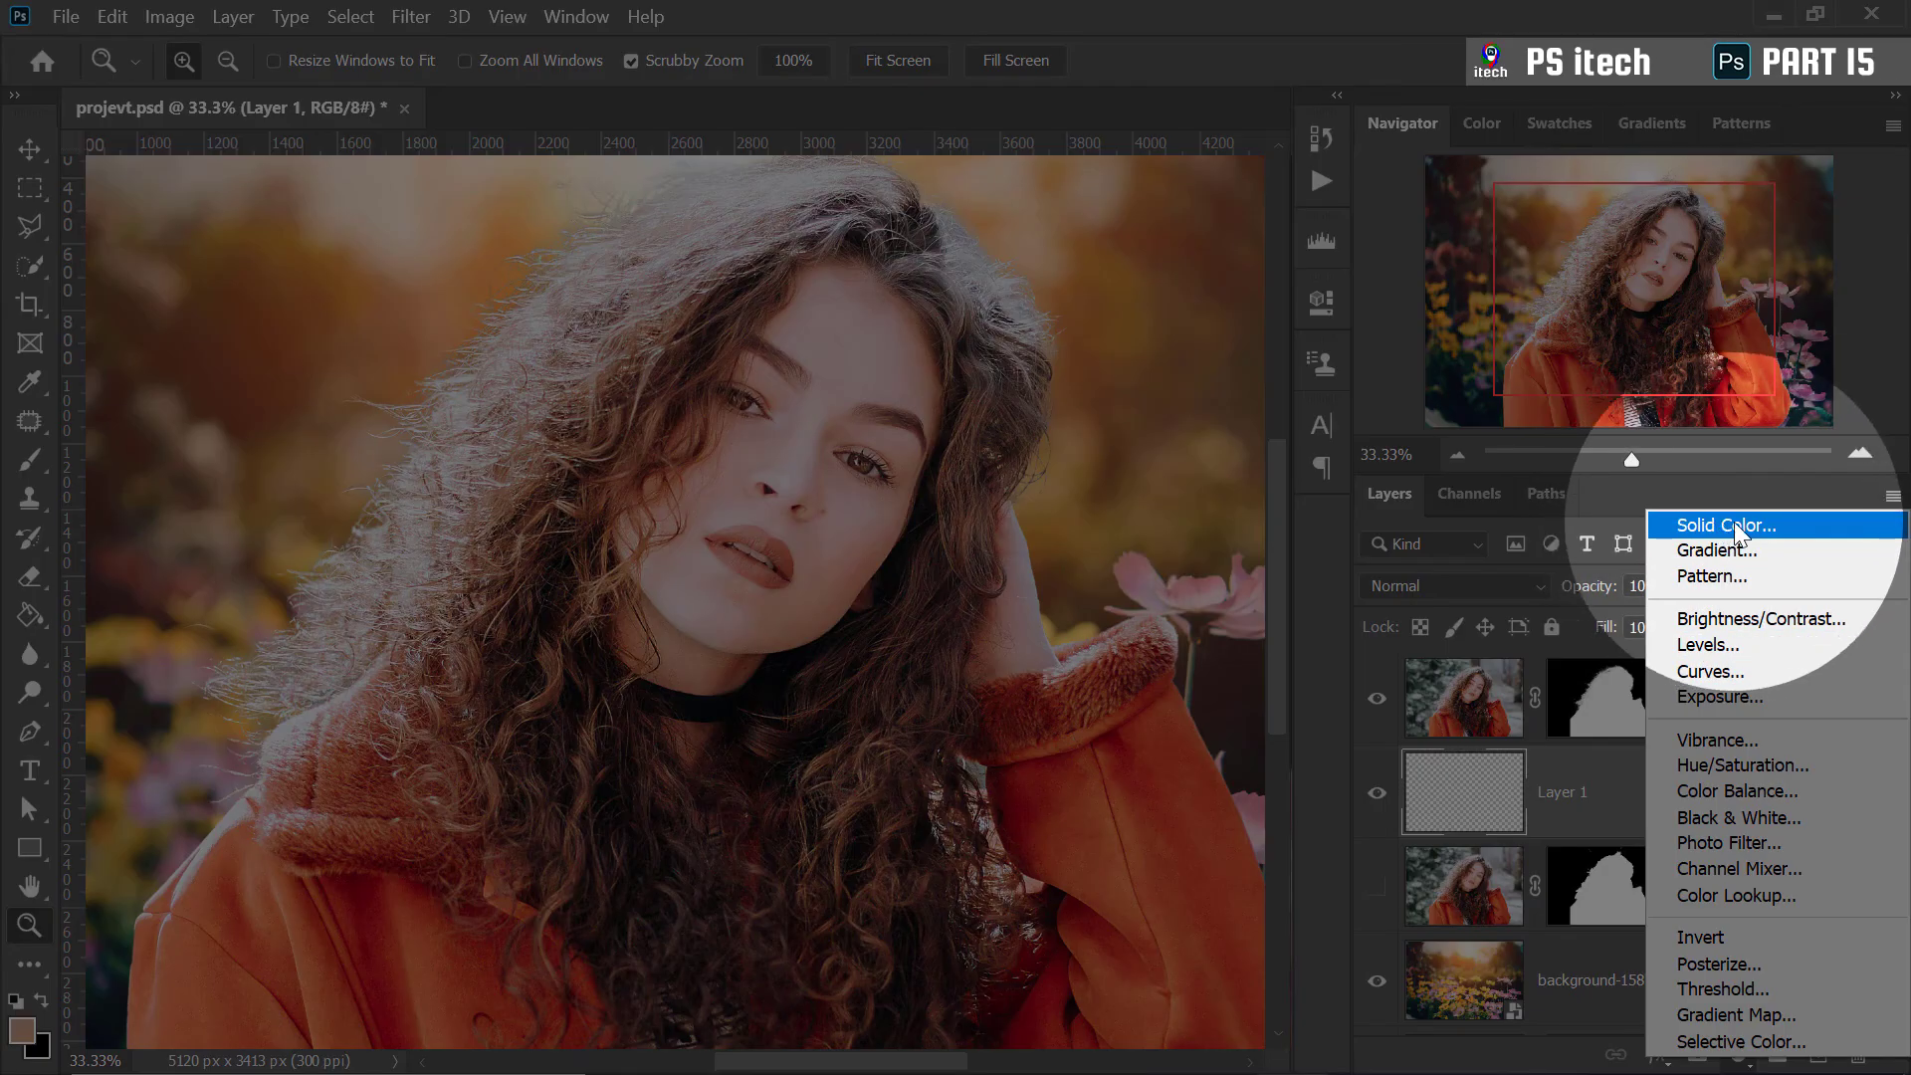
pyautogui.click(1722, 527)
pyautogui.click(1459, 629)
pyautogui.moveTo(1483, 678)
pyautogui.mouseDown()
pyautogui.moveTo(1305, 691)
pyautogui.moveTo(1492, 645)
pyautogui.mouseUp()
pyautogui.moveTo(1528, 649)
pyautogui.mouseDown()
pyautogui.moveTo(1489, 780)
pyautogui.moveTo(1542, 737)
pyautogui.moveTo(1565, 932)
pyautogui.moveTo(1567, 692)
pyautogui.mouseUp()
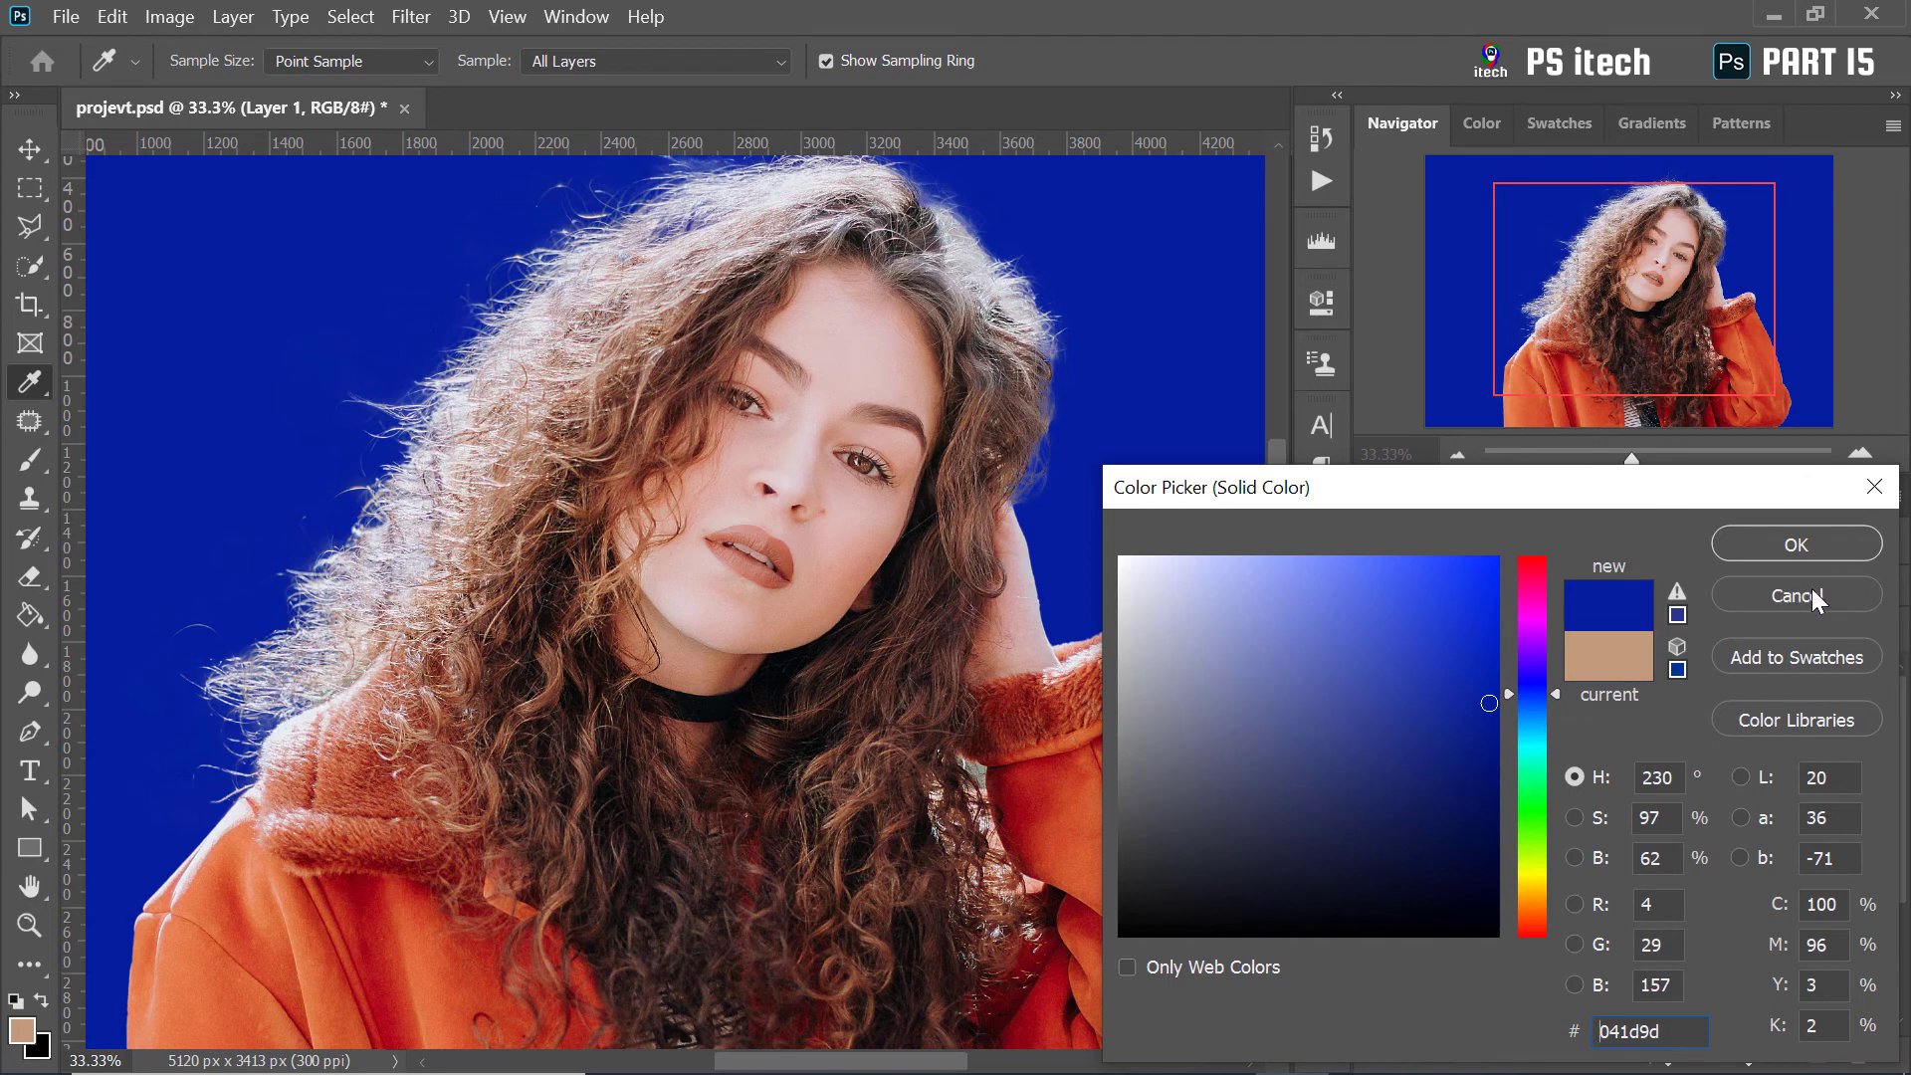
pyautogui.click(1812, 548)
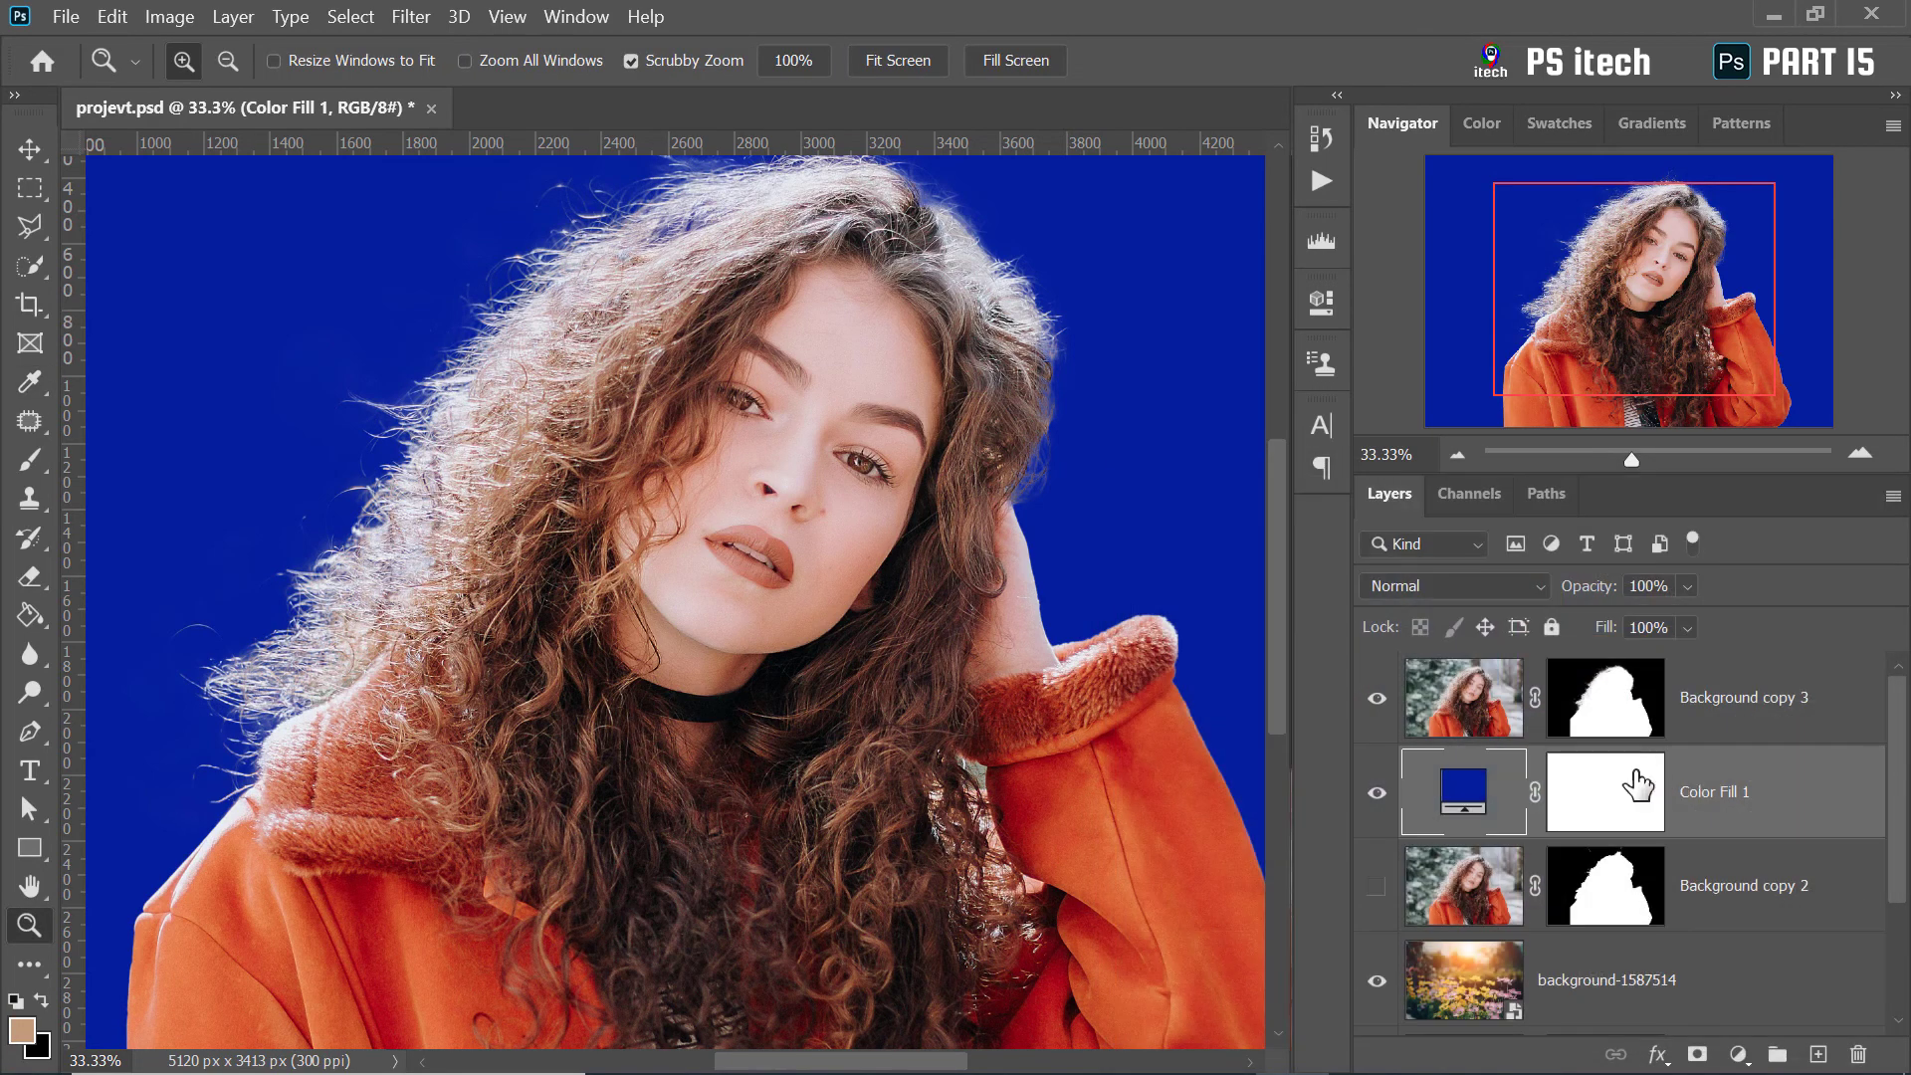
# Take the blue fill layer out of view and check the top hair edge against the sunset background again
pyautogui.click(1374, 793)
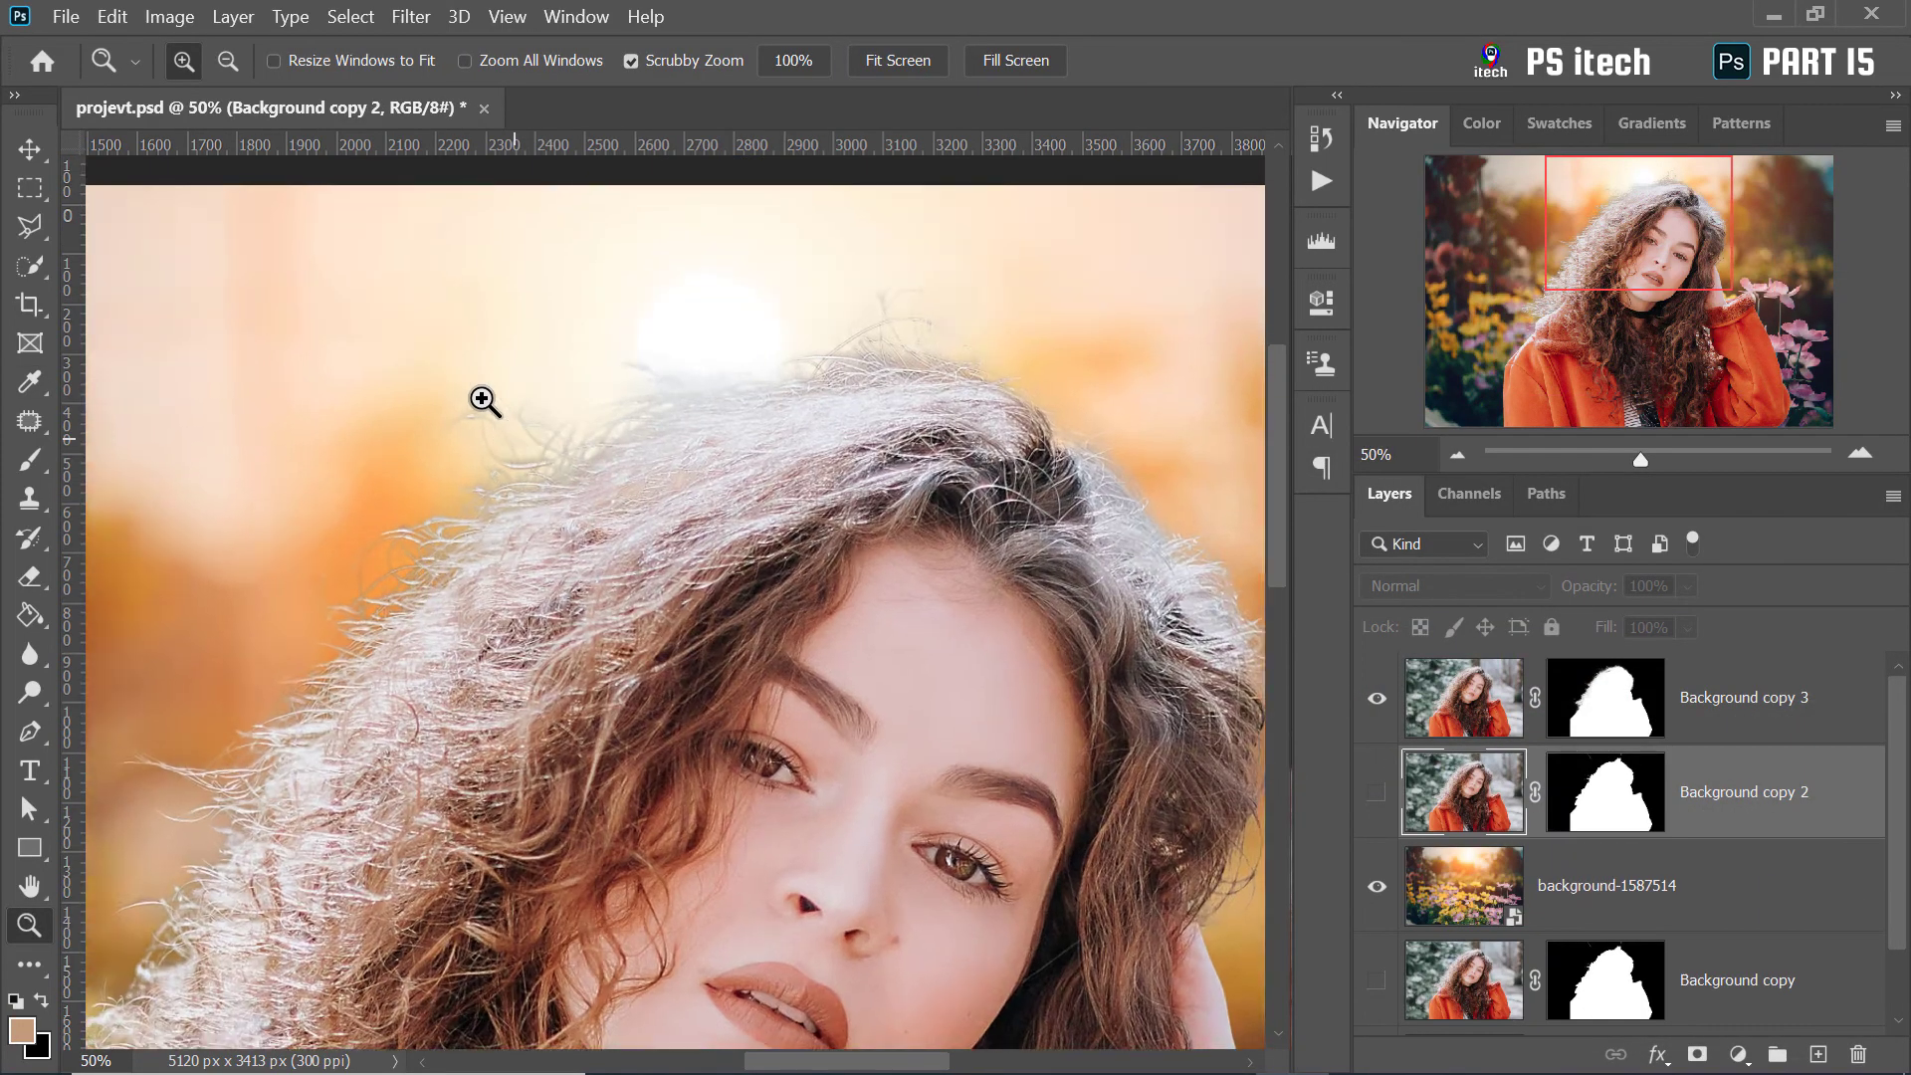
pyautogui.click(484, 401)
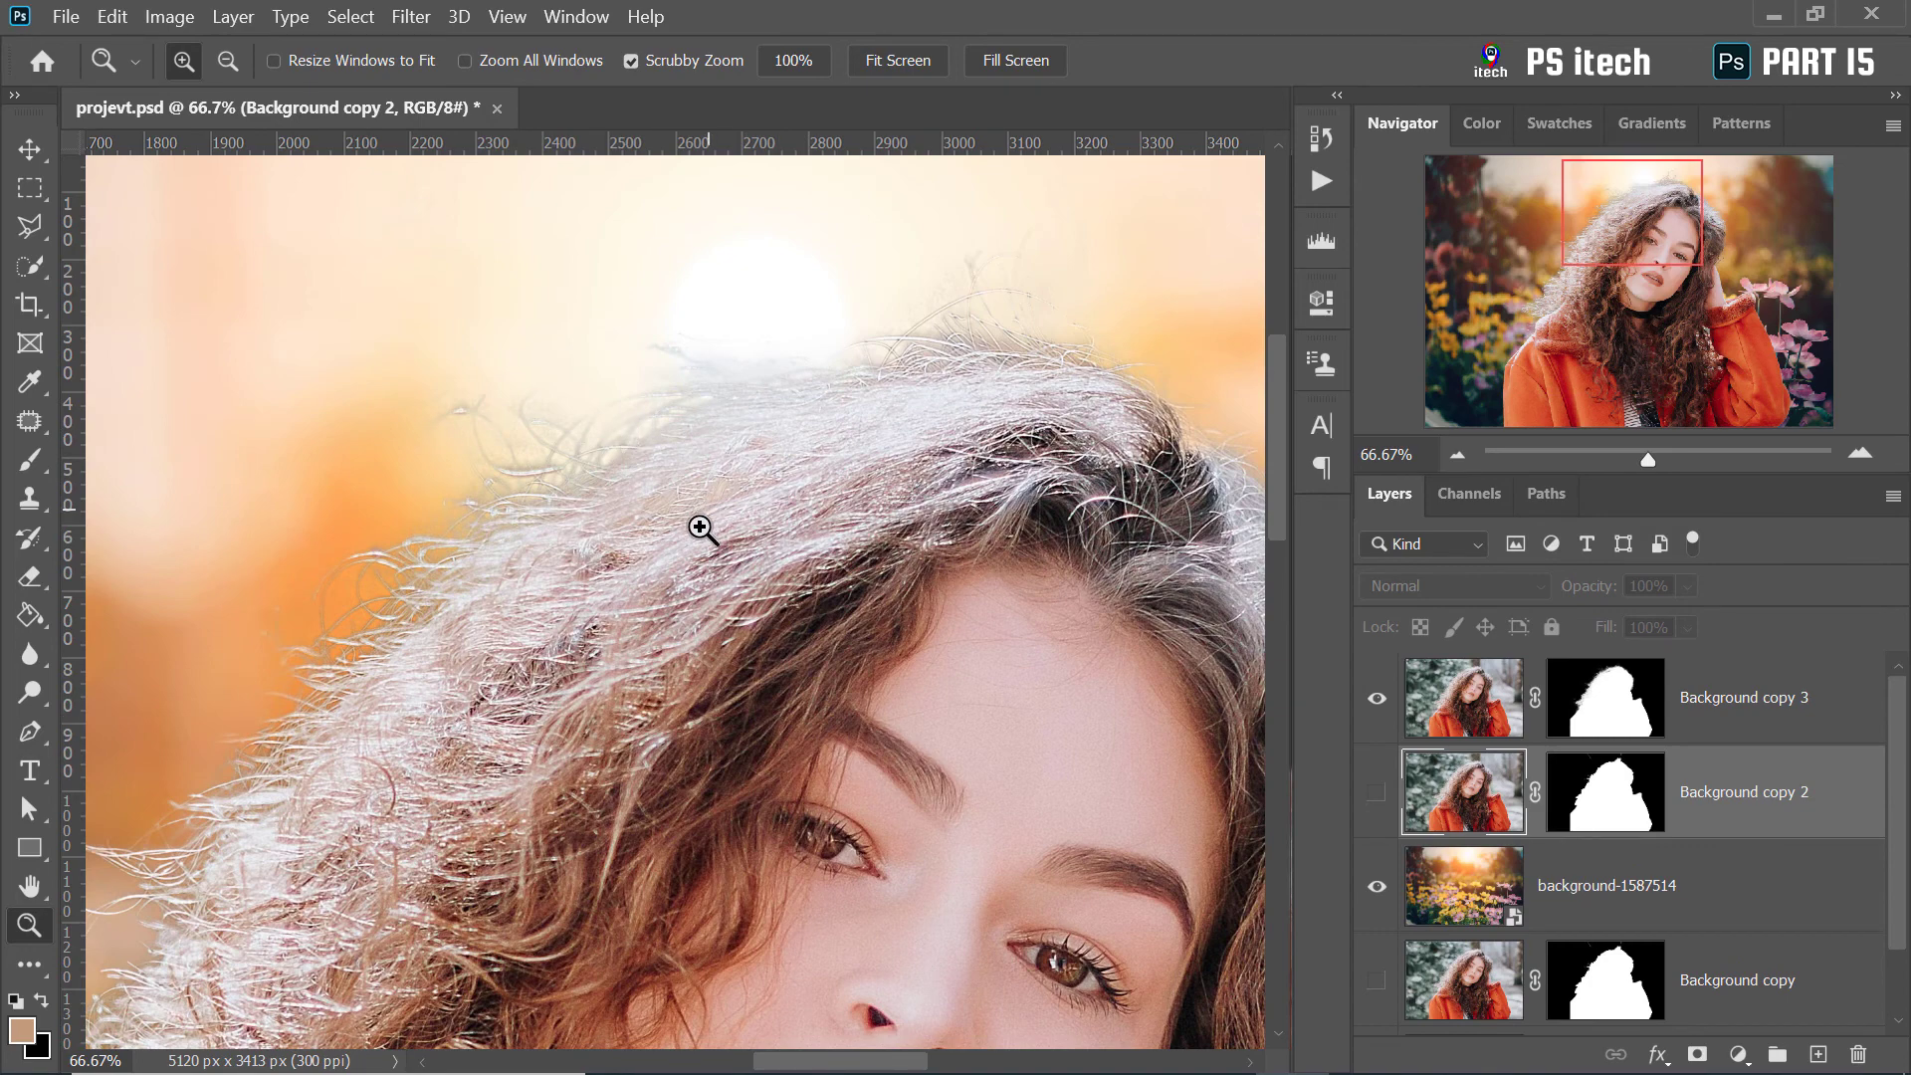
pyautogui.keyDown('alt'); pyautogui.click(811, 530); pyautogui.keyUp('alt')
pyautogui.keyDown('alt'); pyautogui.click(810, 529); pyautogui.keyUp('alt')
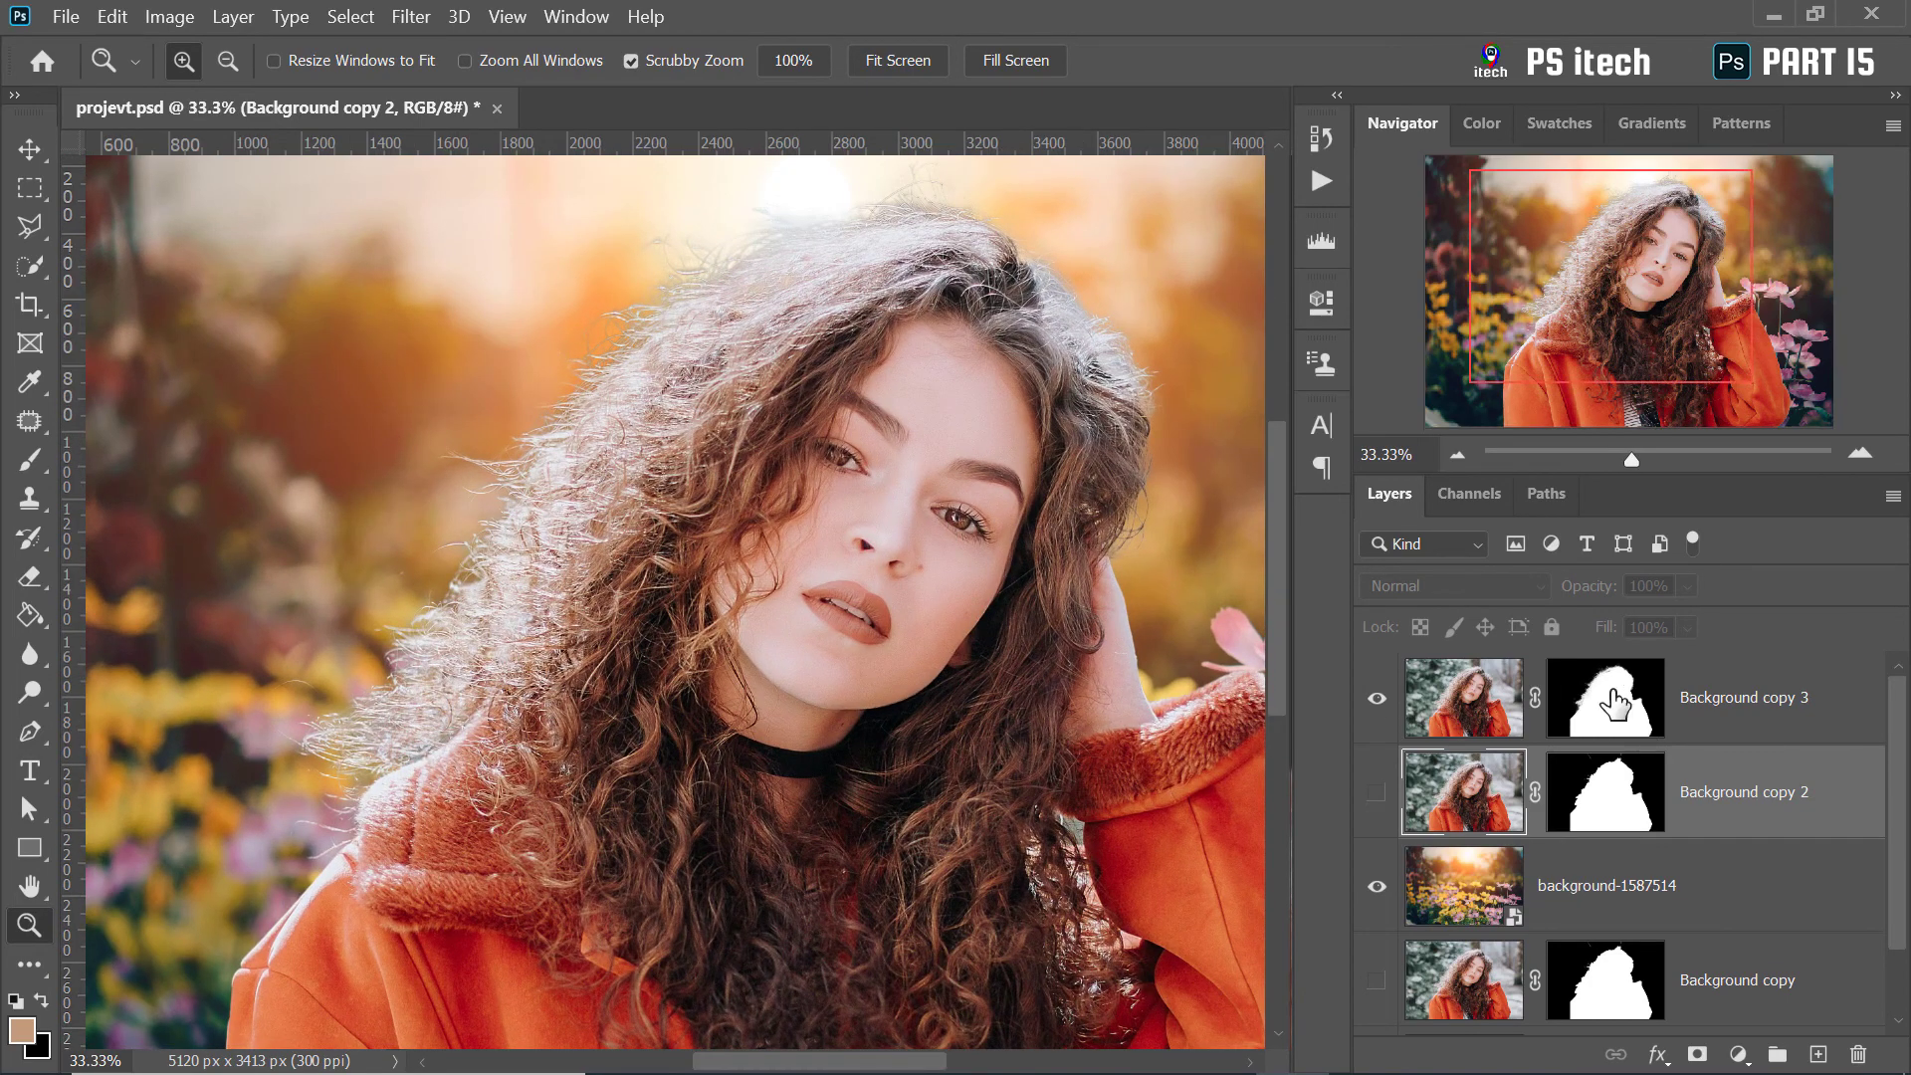
# Refine the Background copy 3 mask in Select and Mask with Decontaminate Colors at 100%, output to New Layer with Layer Mask
pyautogui.click(1588, 711)
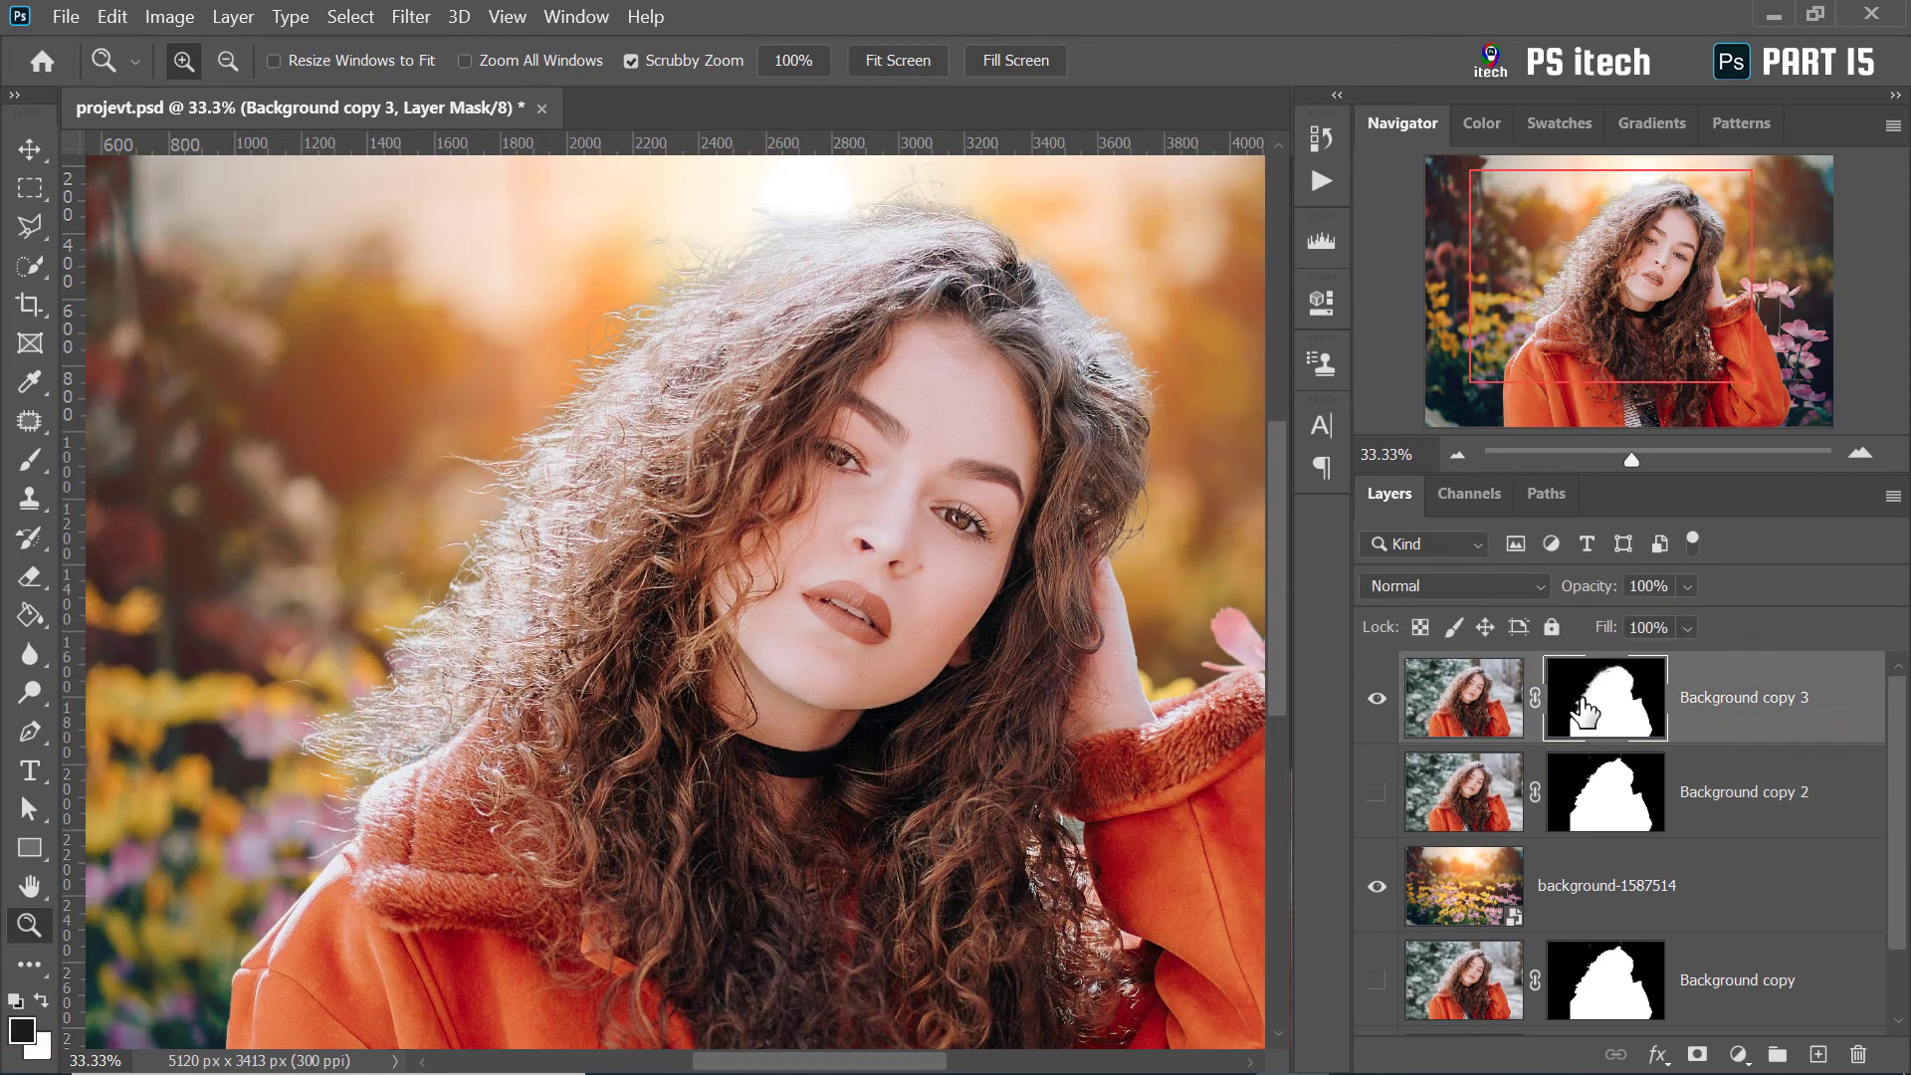
pyautogui.doubleClick(1603, 711)
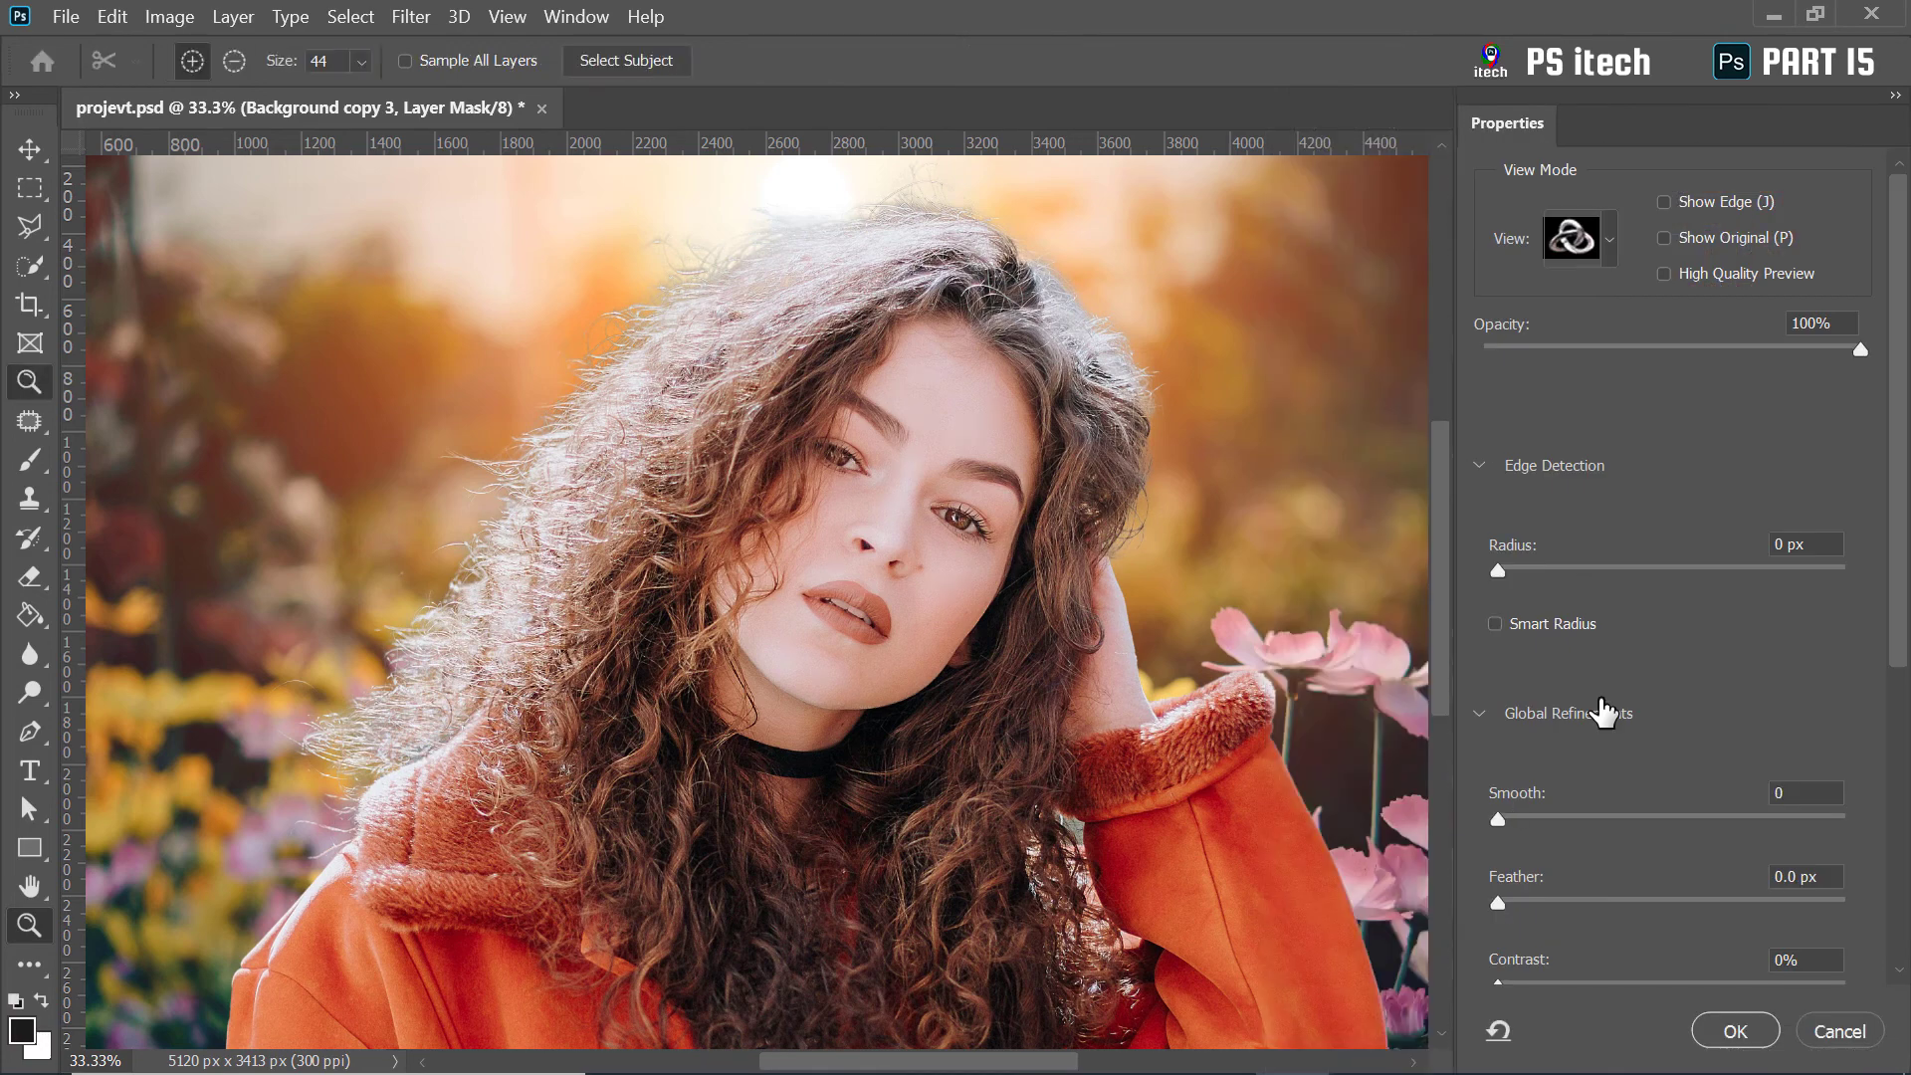
pyautogui.moveTo(1899, 364); pyautogui.dragTo(1896, 721)
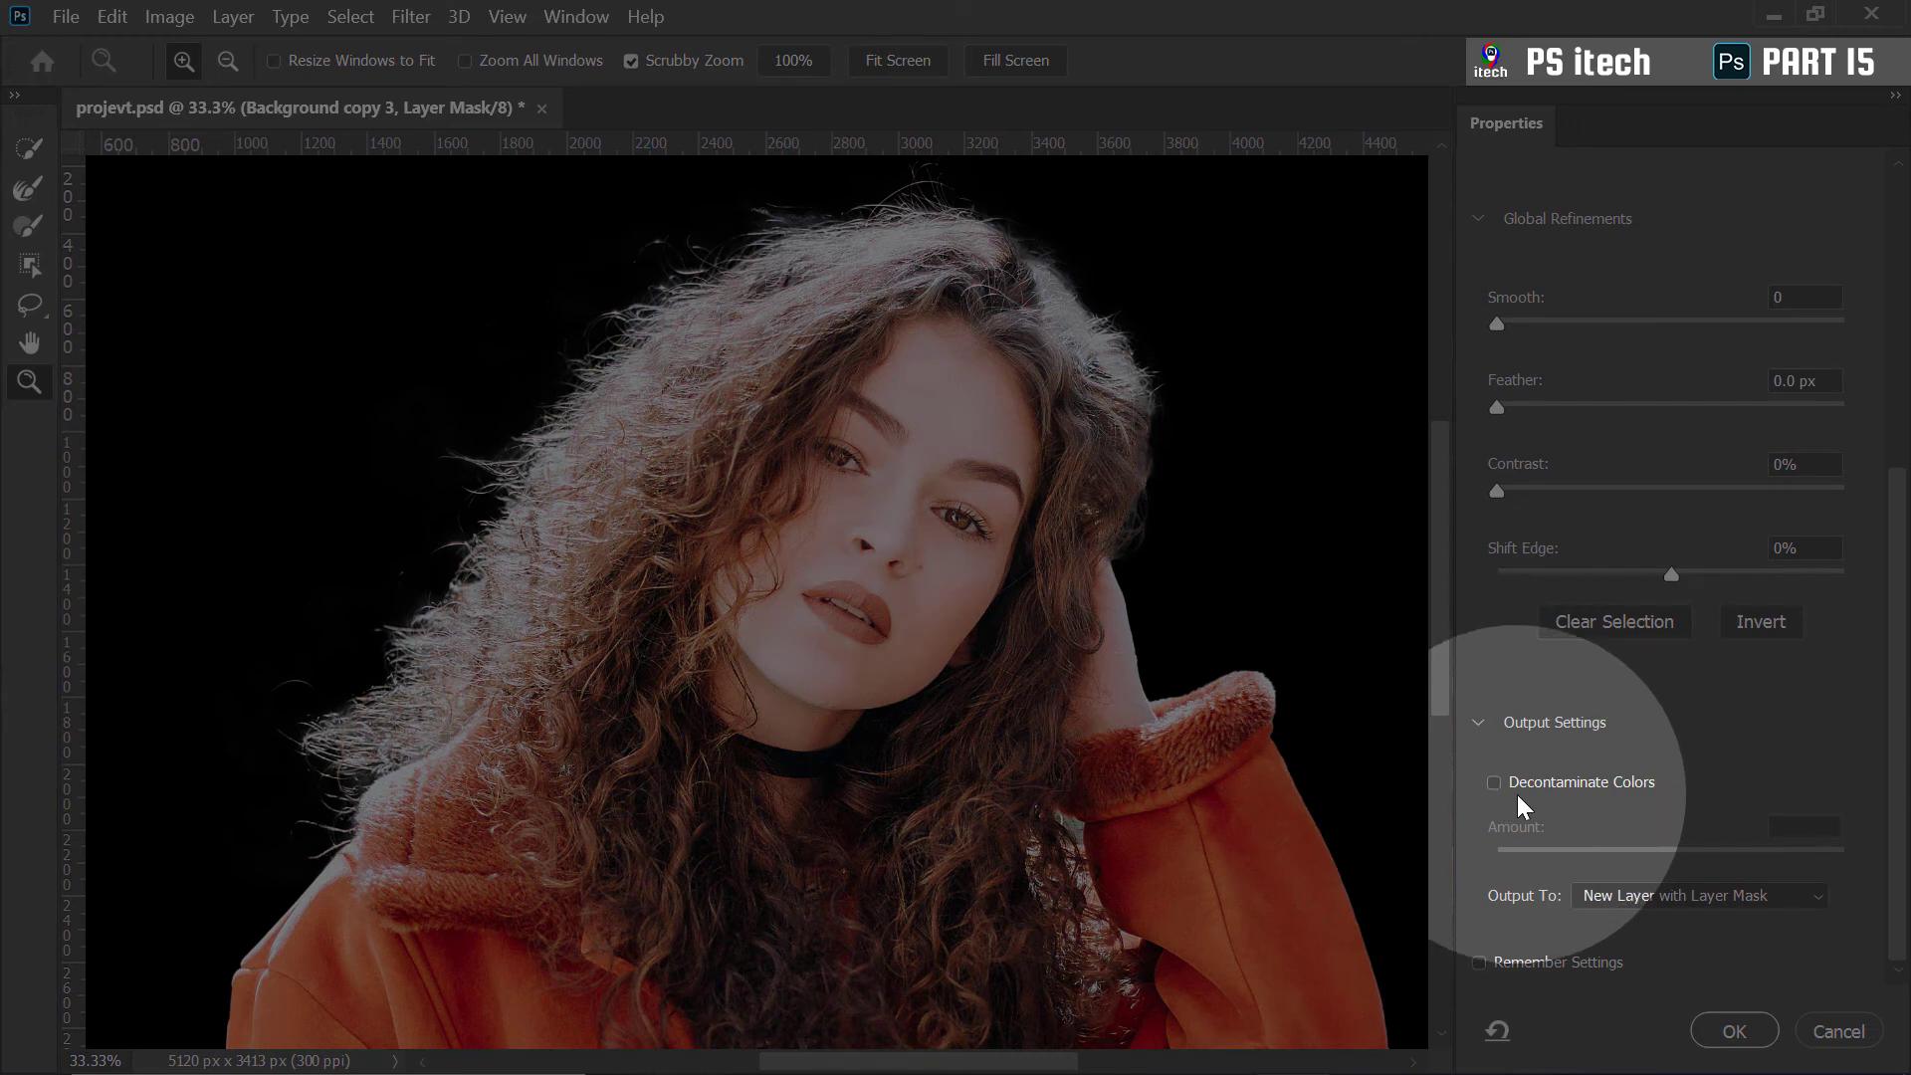
pyautogui.click(1495, 782)
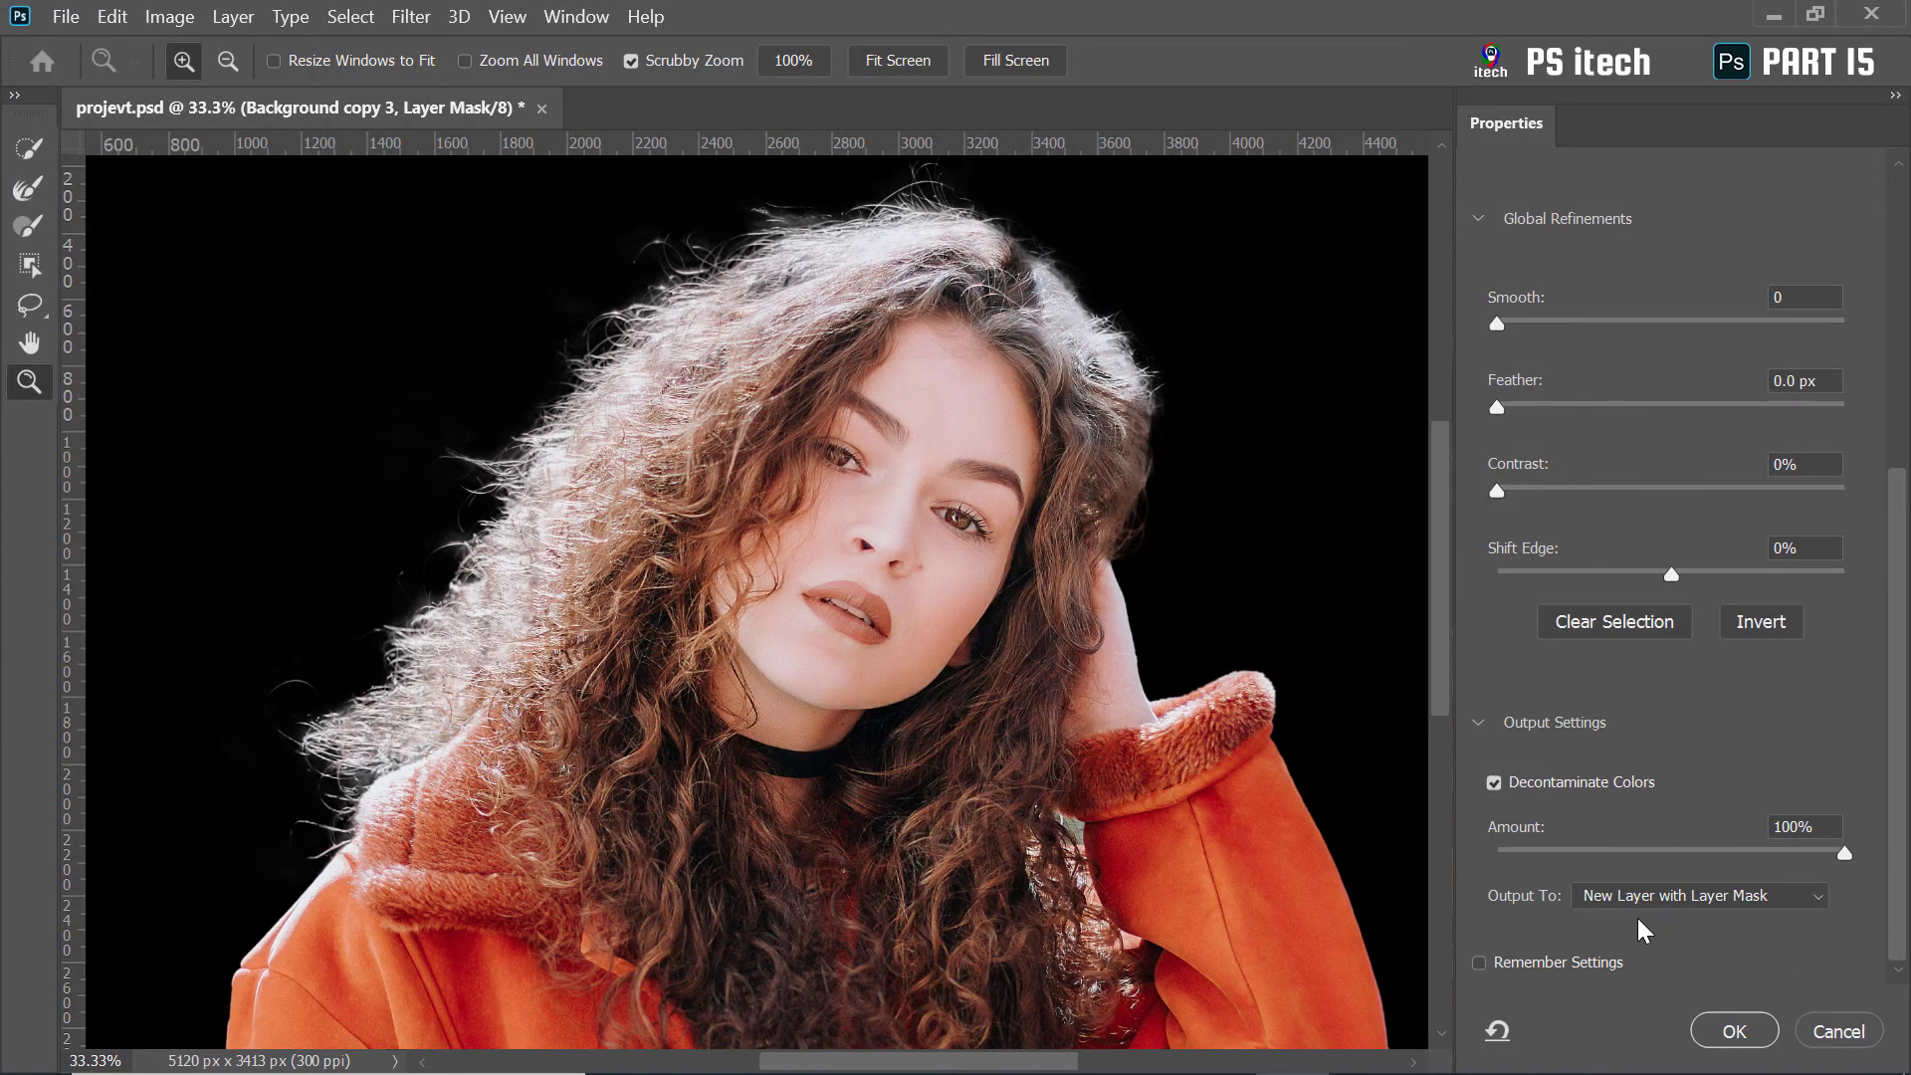
pyautogui.click(1732, 1031)
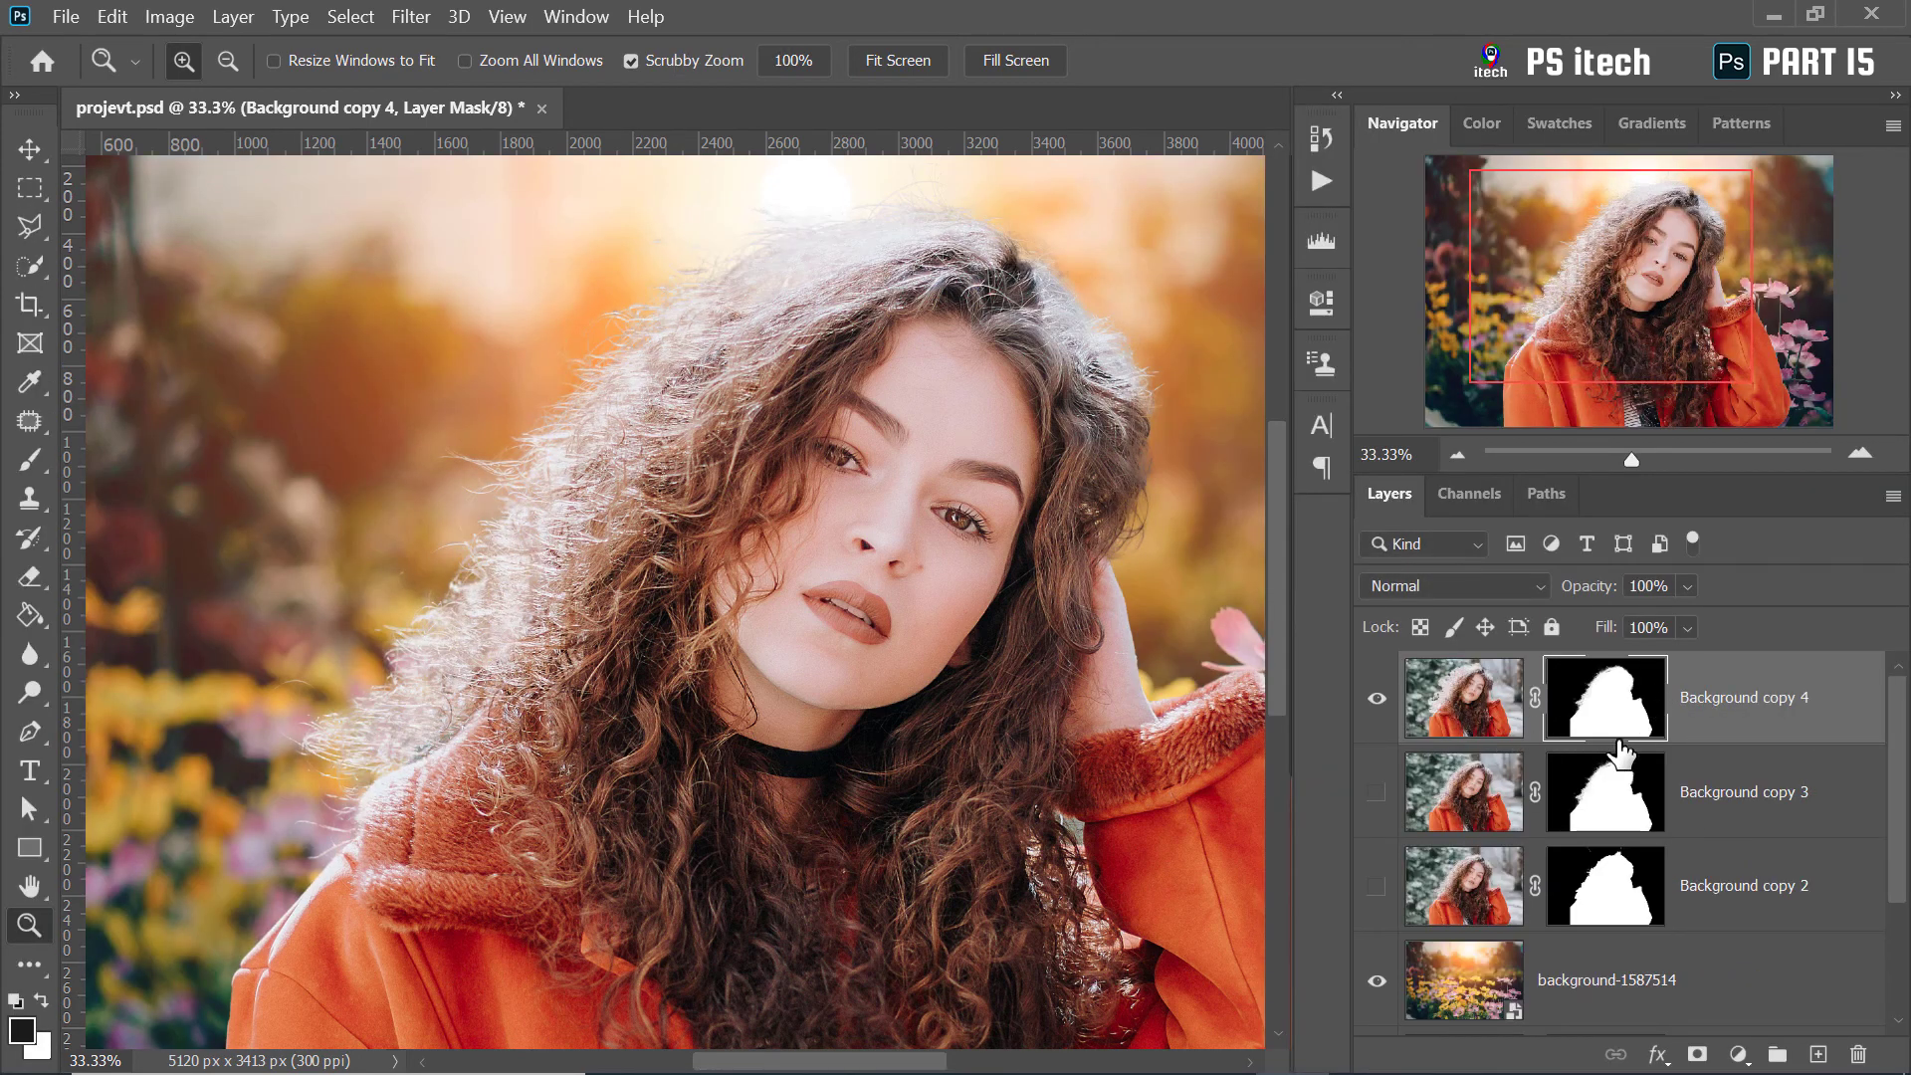
# Compare the hair fringe of Background copy 3 and Background copy 4 by toggling their visibility, leaving only Background copy 4 shown
pyautogui.click(1463, 792)
pyautogui.click(1377, 792)
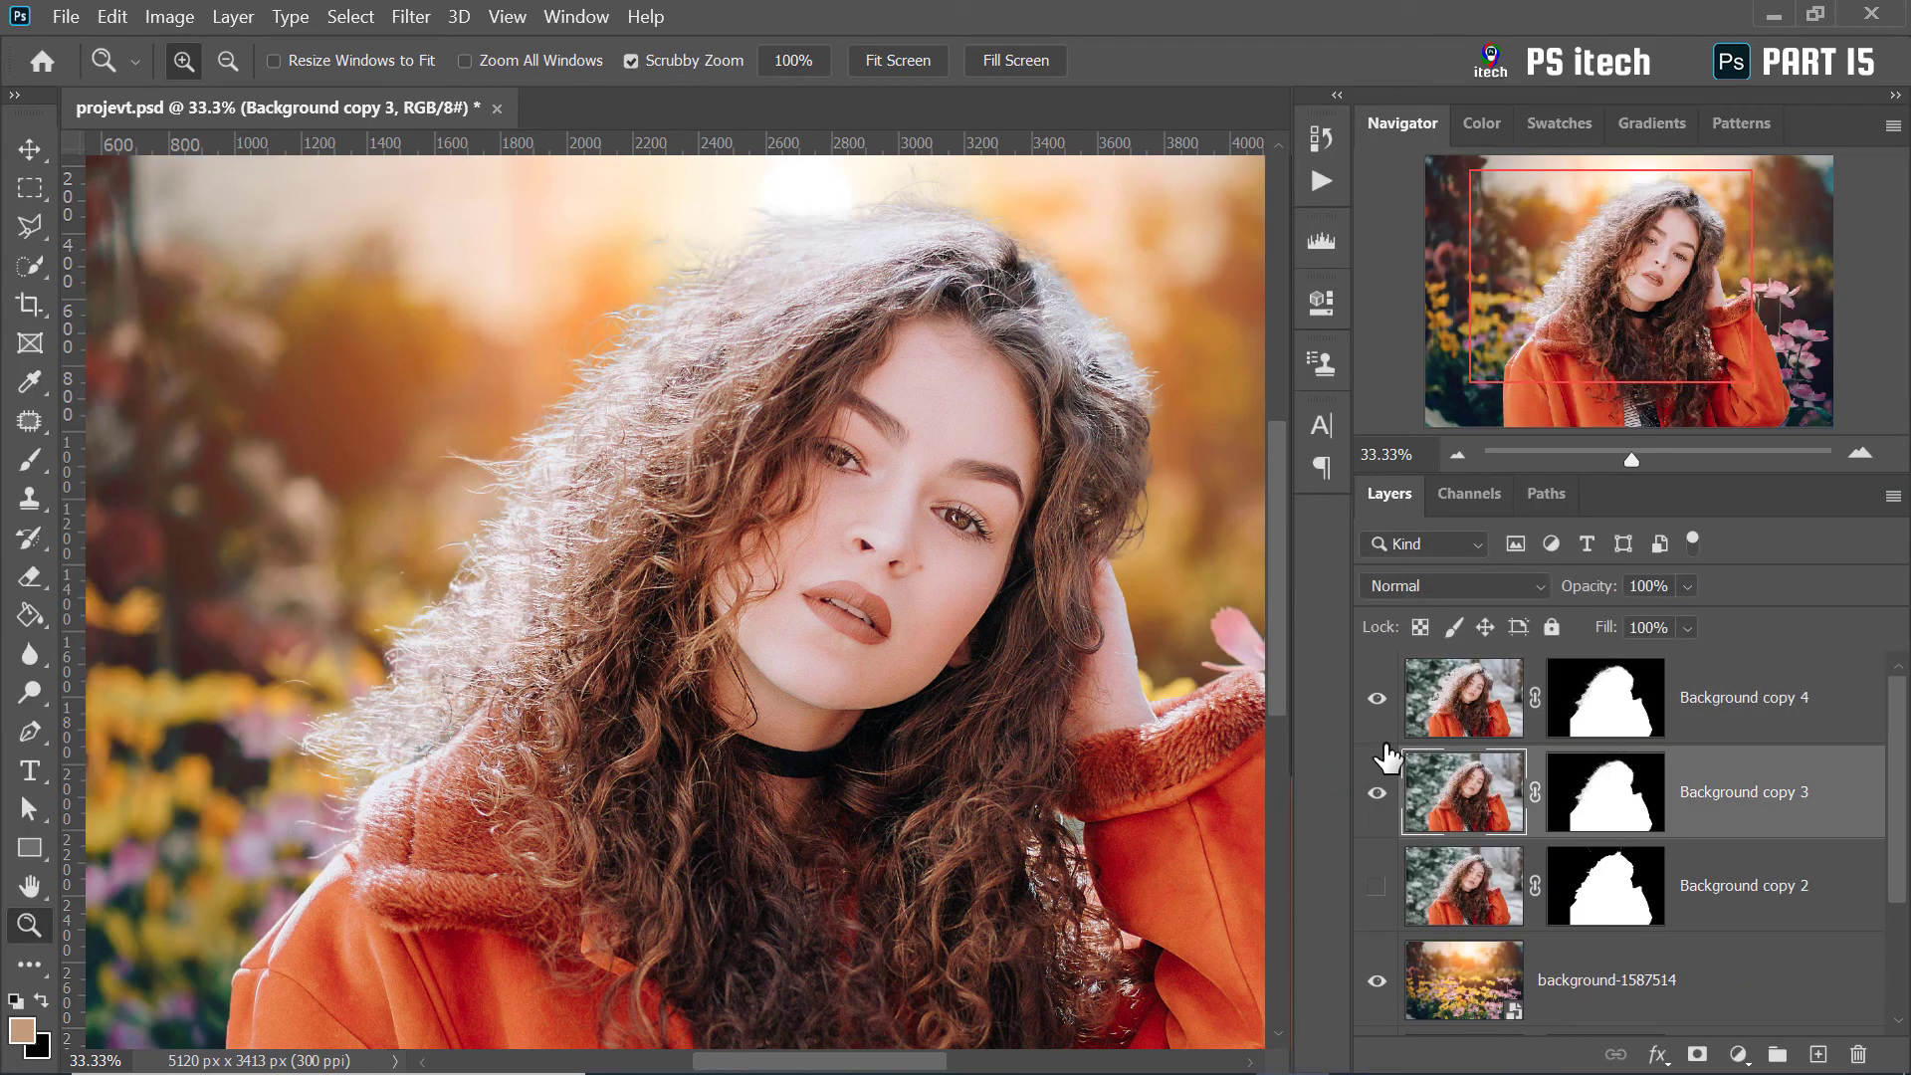
pyautogui.click(735, 320)
pyautogui.scroll(3, 1122, 546)
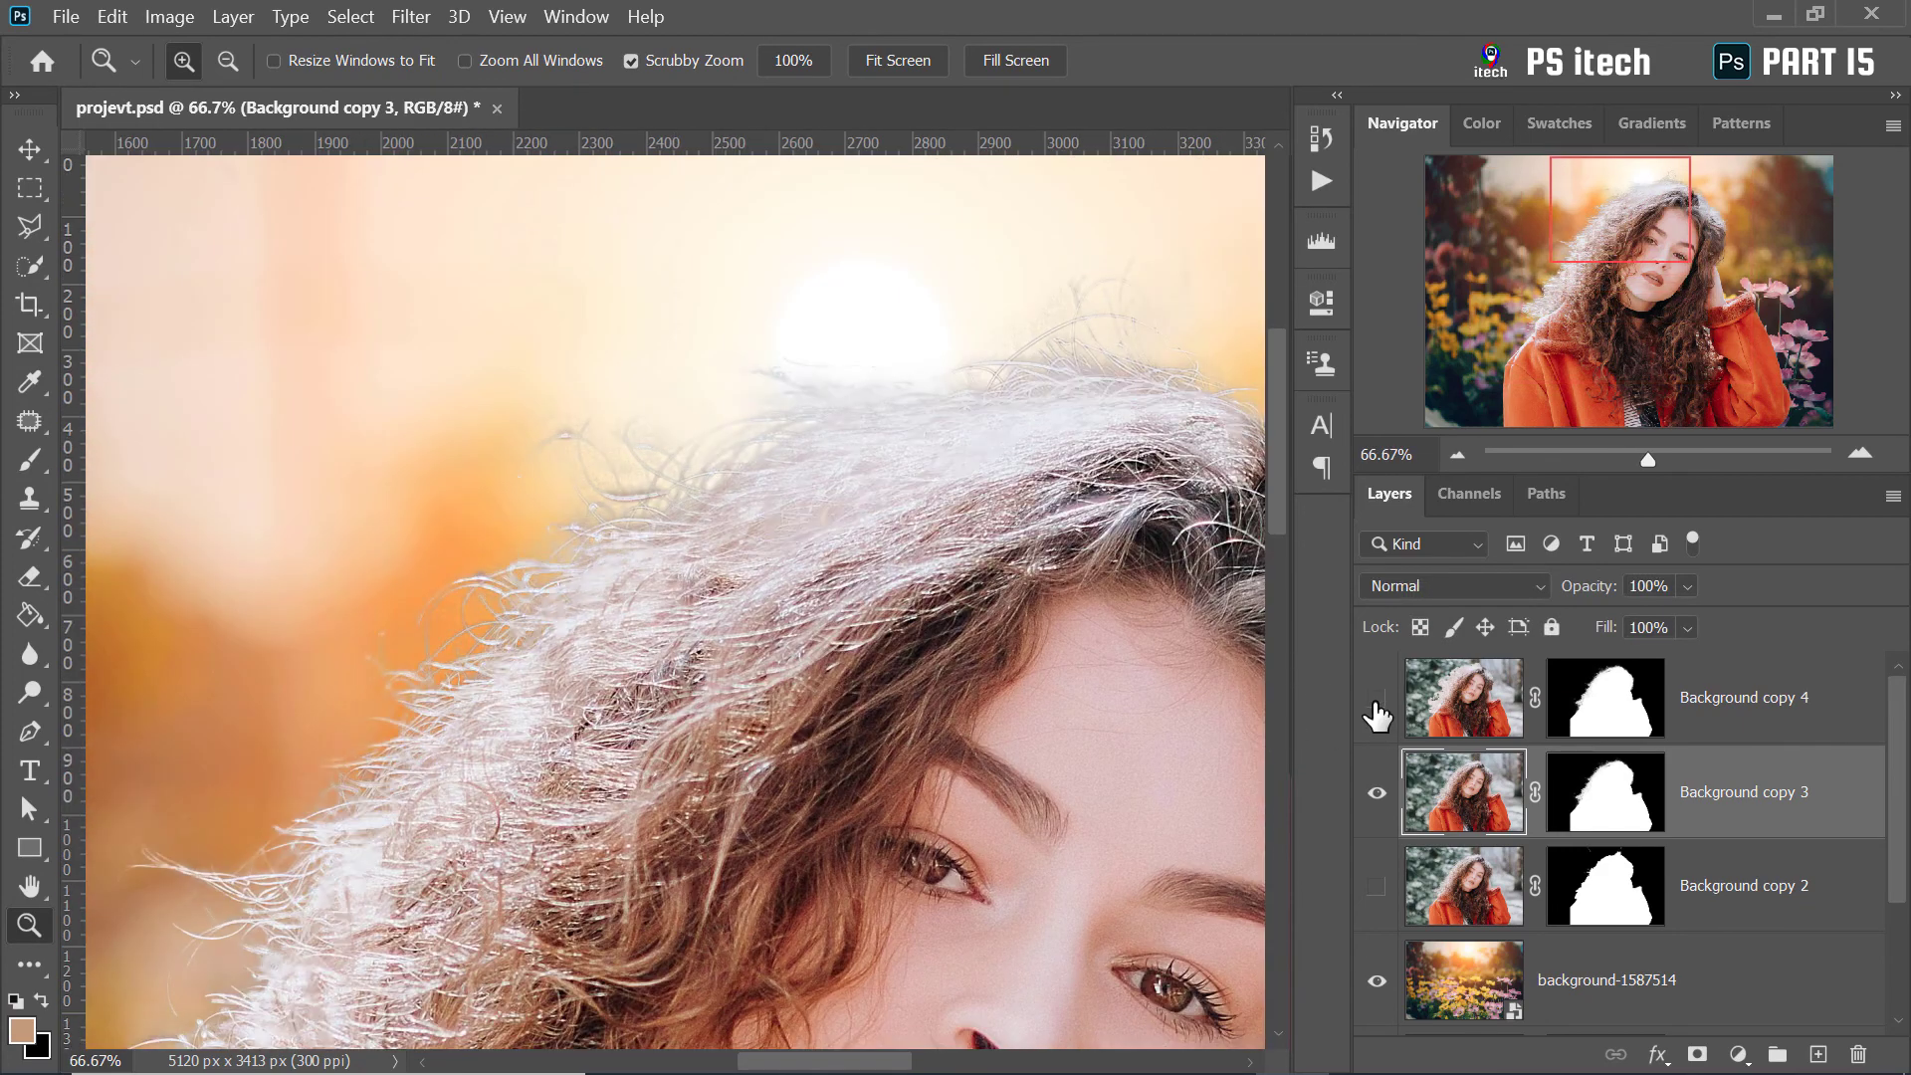
pyautogui.click(1375, 700)
pyautogui.click(1376, 793)
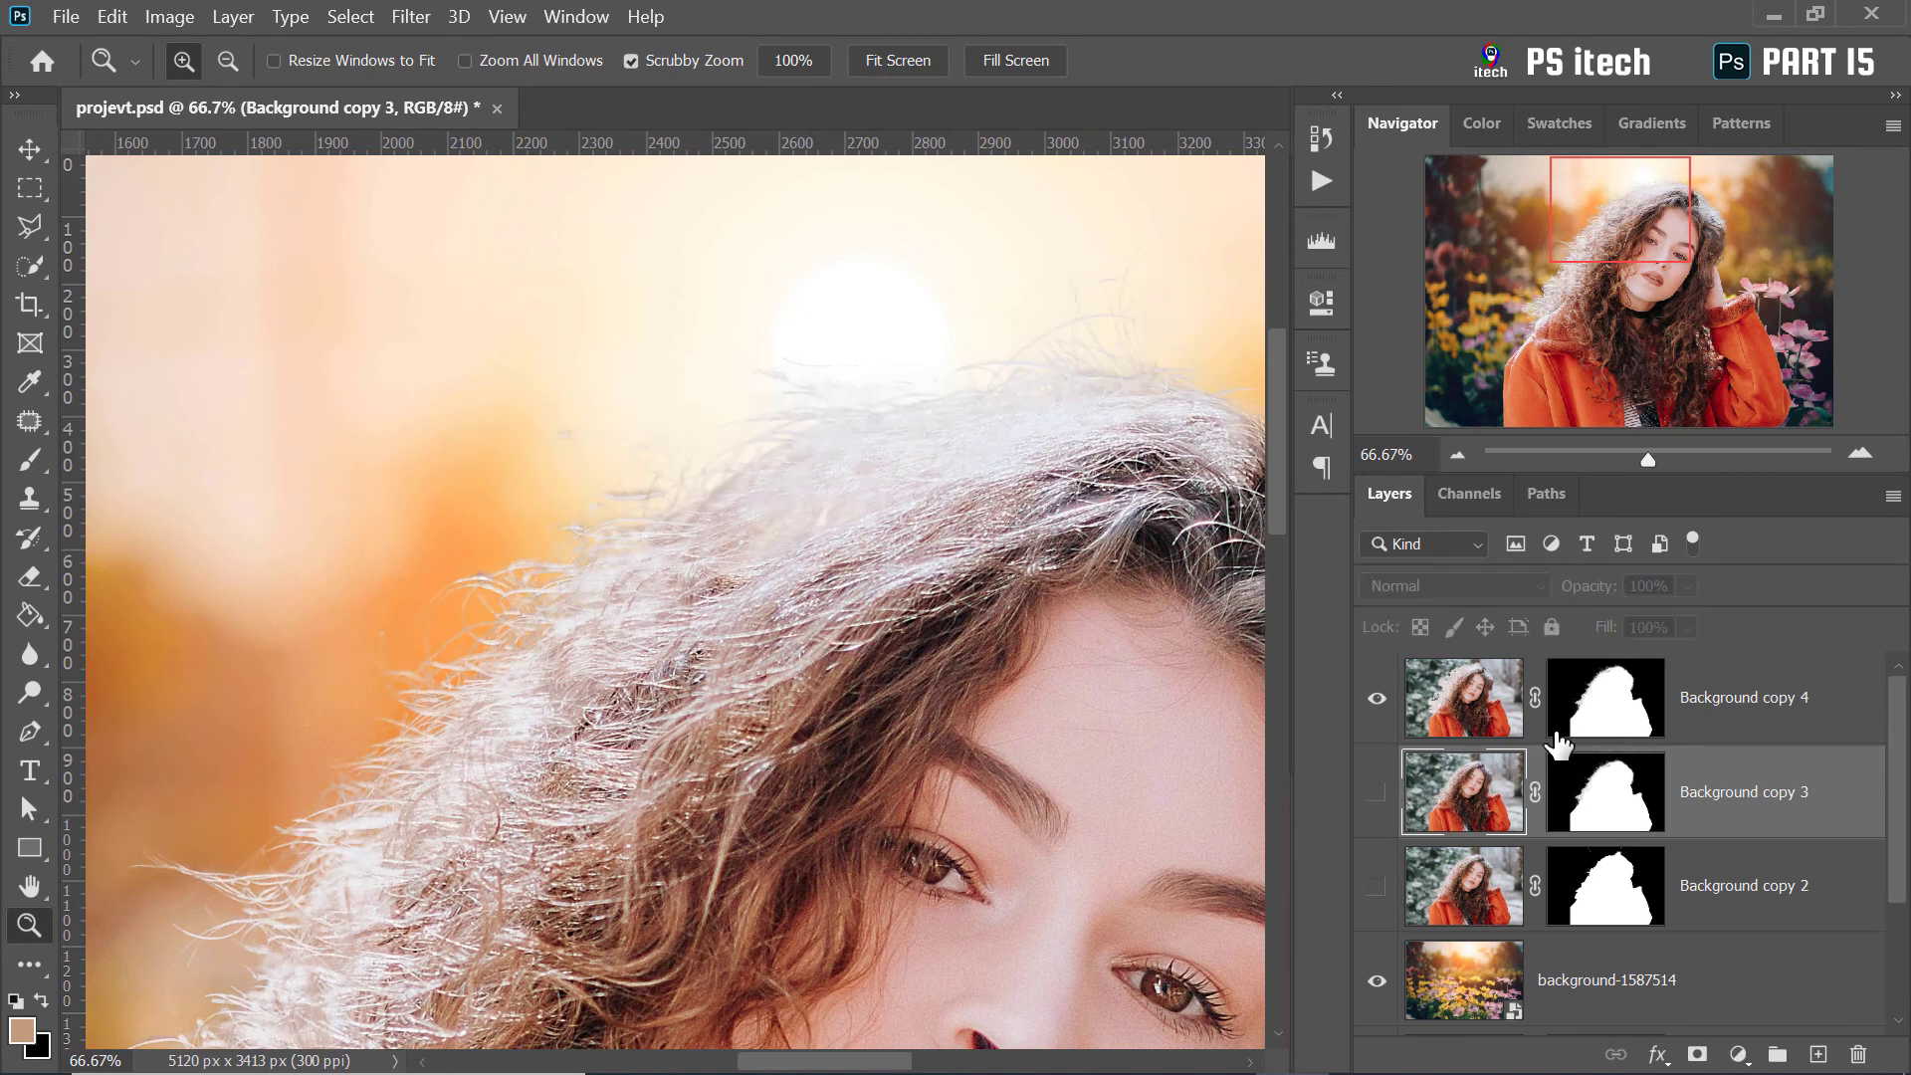
# Examine the hair fringe of Background copy 4 with its layer mask temporarily disabled, restore the mask and select Background copy 3
pyautogui.keyDown('shift'); pyautogui.click(1628, 715); pyautogui.keyUp('shift')
pyautogui.moveTo(588, 499); pyautogui.dragTo(594, 374)
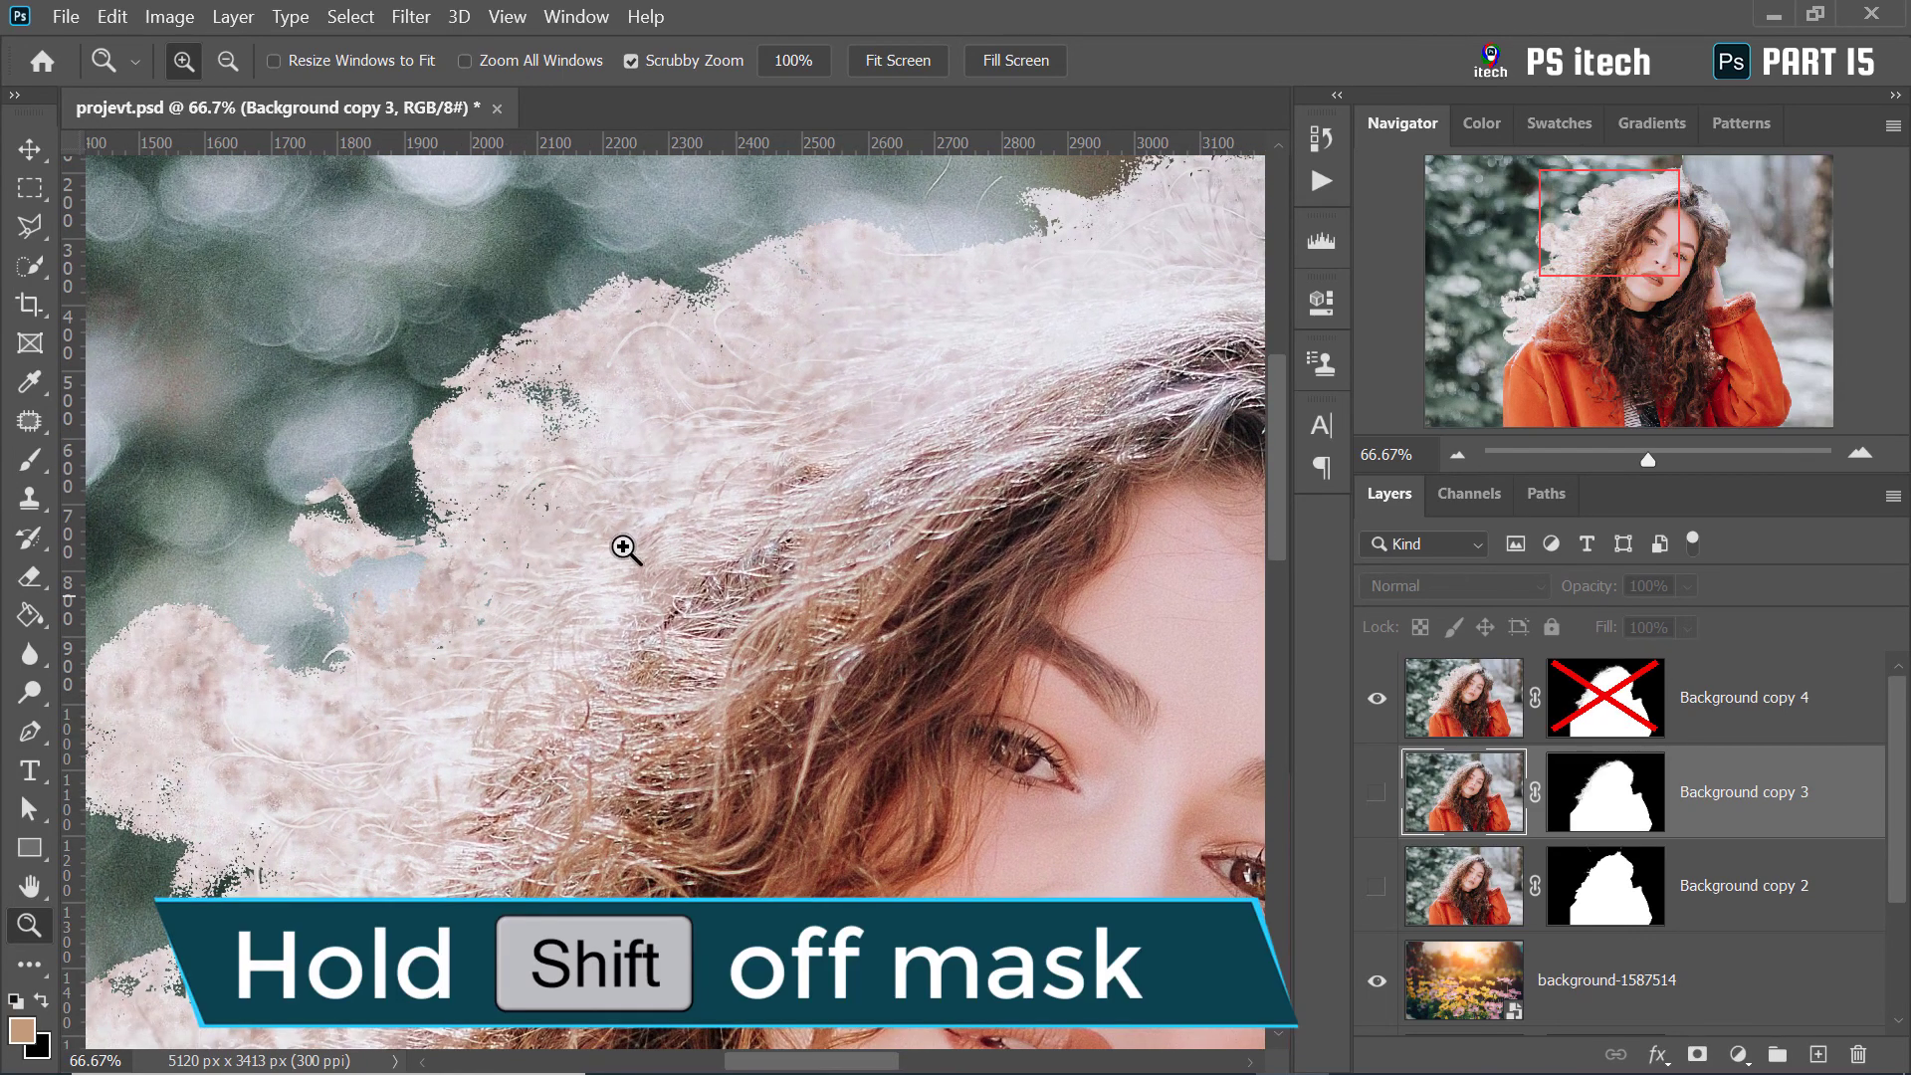
pyautogui.moveTo(606, 648); pyautogui.dragTo(716, 388)
pyautogui.moveTo(474, 653); pyautogui.dragTo(554, 546)
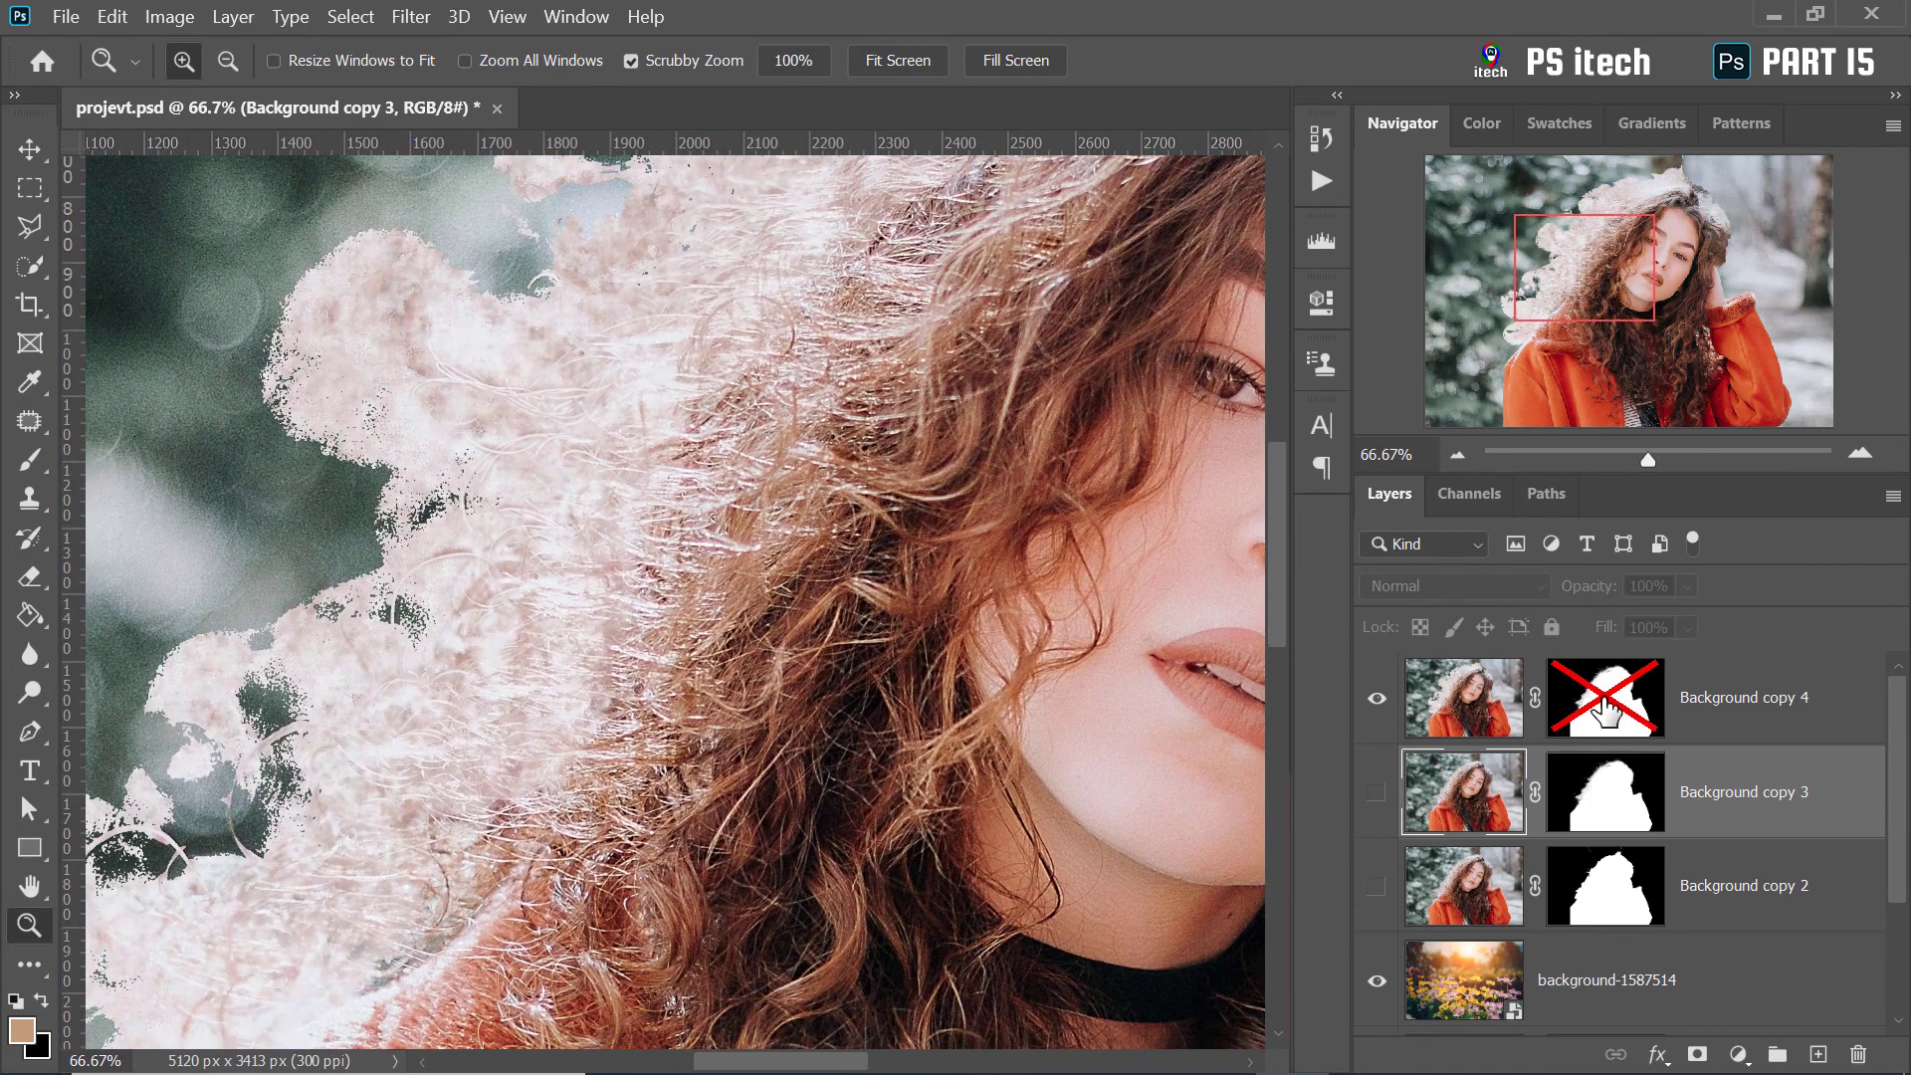
pyautogui.keyDown('shift'); pyautogui.click(1605, 708); pyautogui.keyUp('shift')
pyautogui.rightClick(623, 470)
pyautogui.click(676, 482)
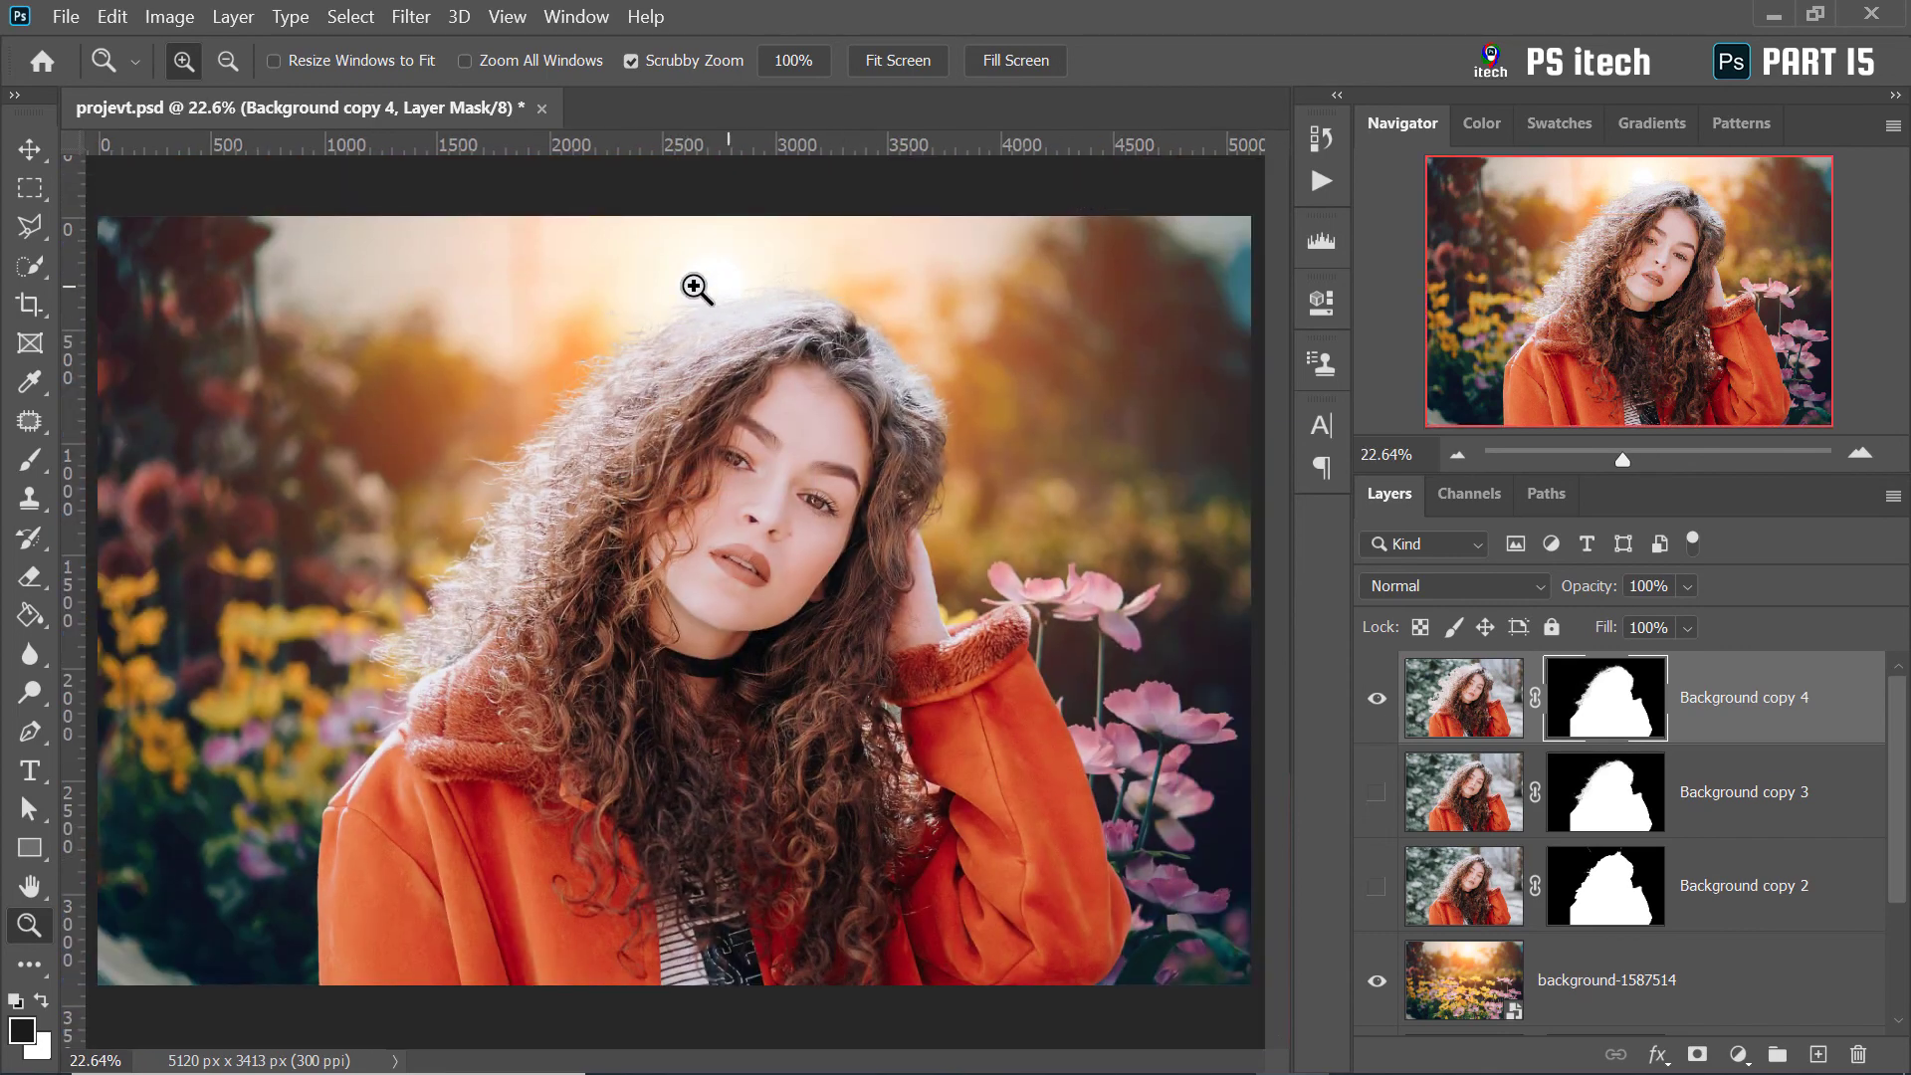
pyautogui.click(1732, 793)
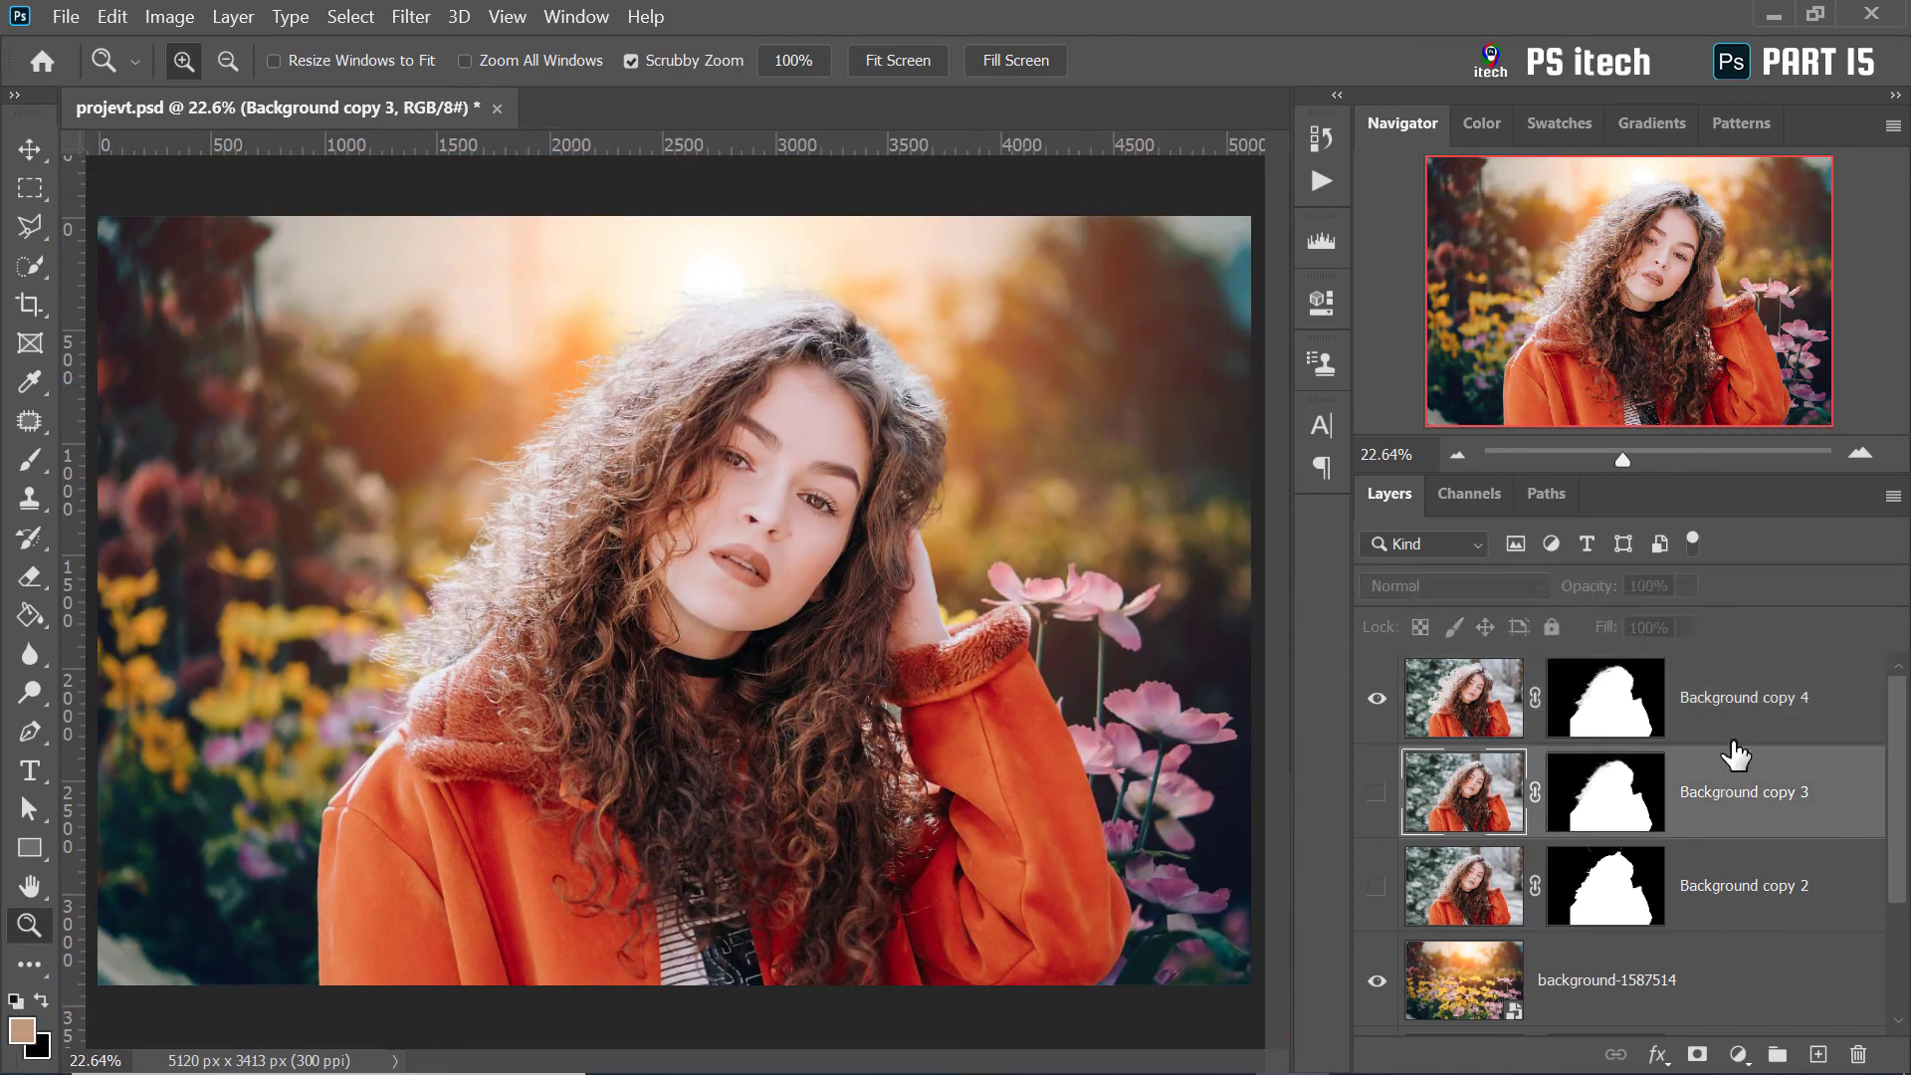
# Delete the hidden Background copy 3 and Background copy 2 layers together
pyautogui.keyDown('shift'); pyautogui.click(1743, 895); pyautogui.keyUp('shift')
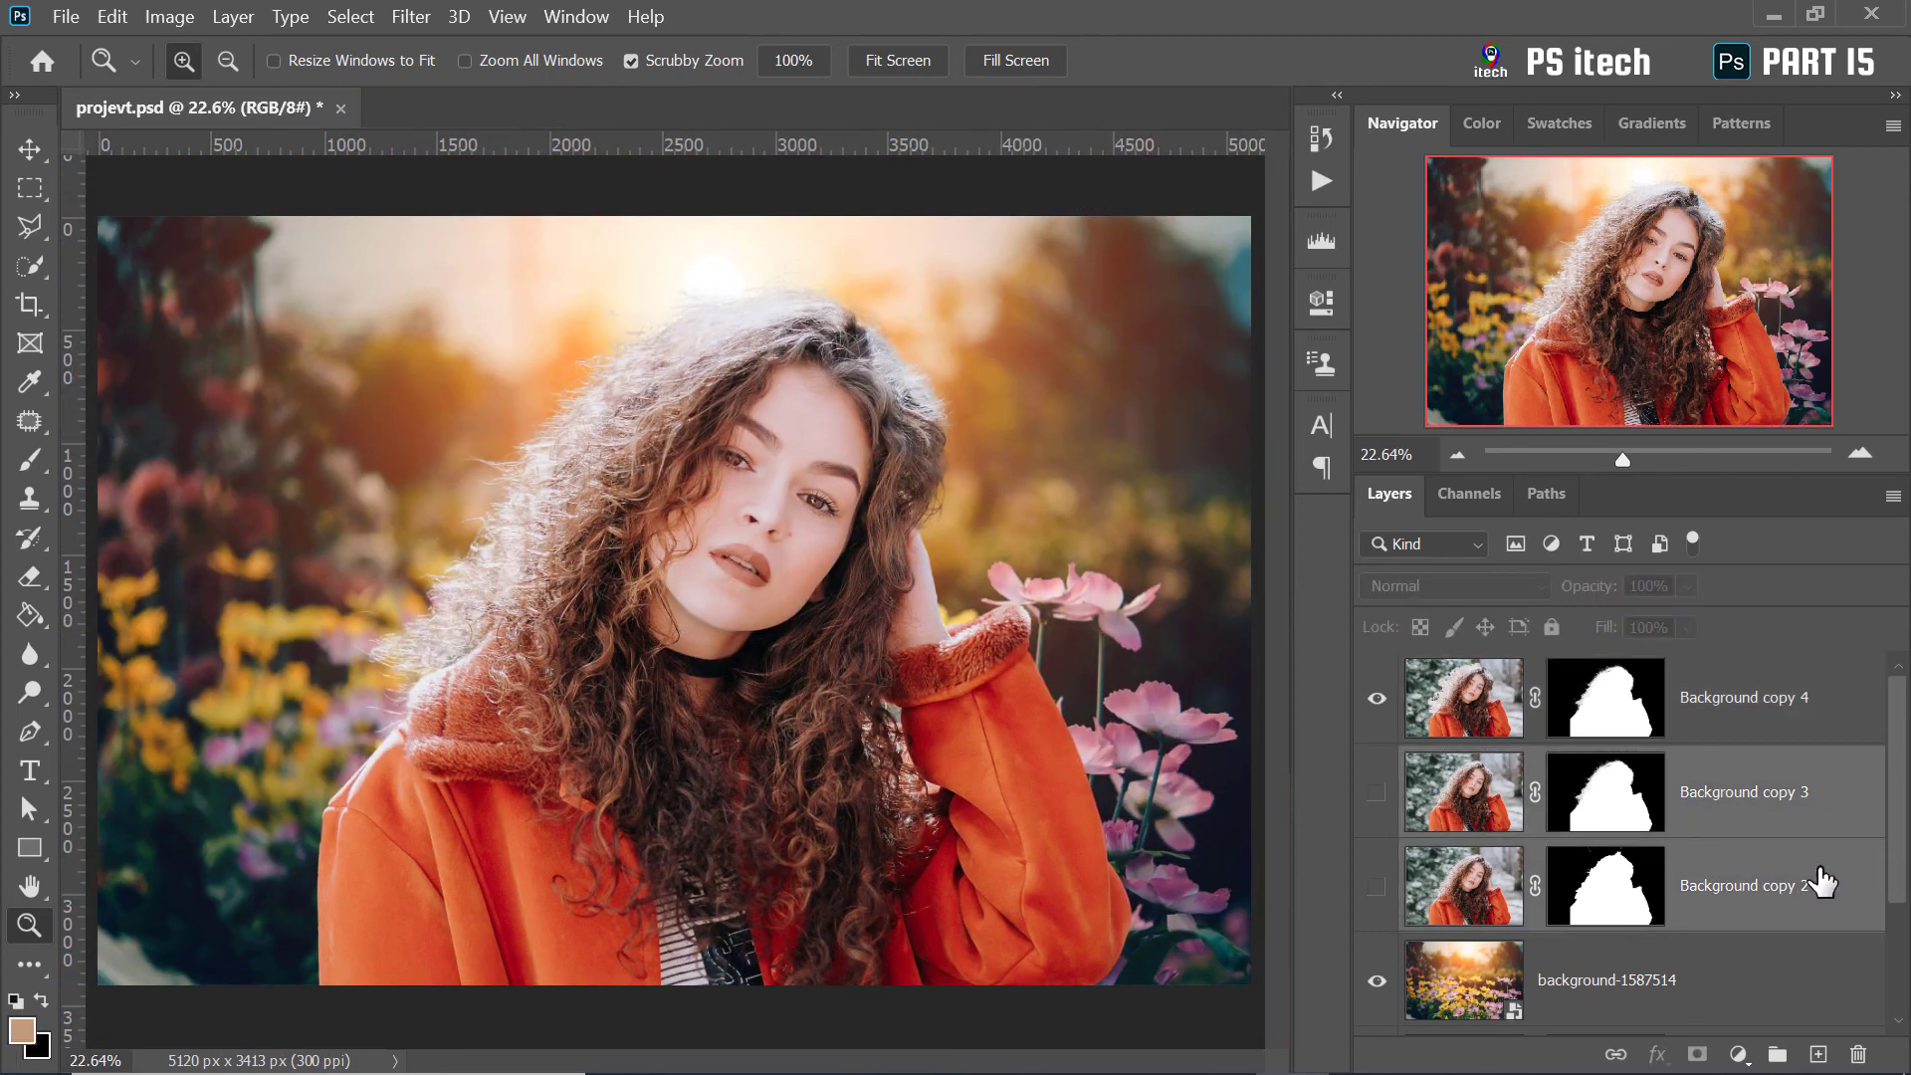
pyautogui.press('Delete')
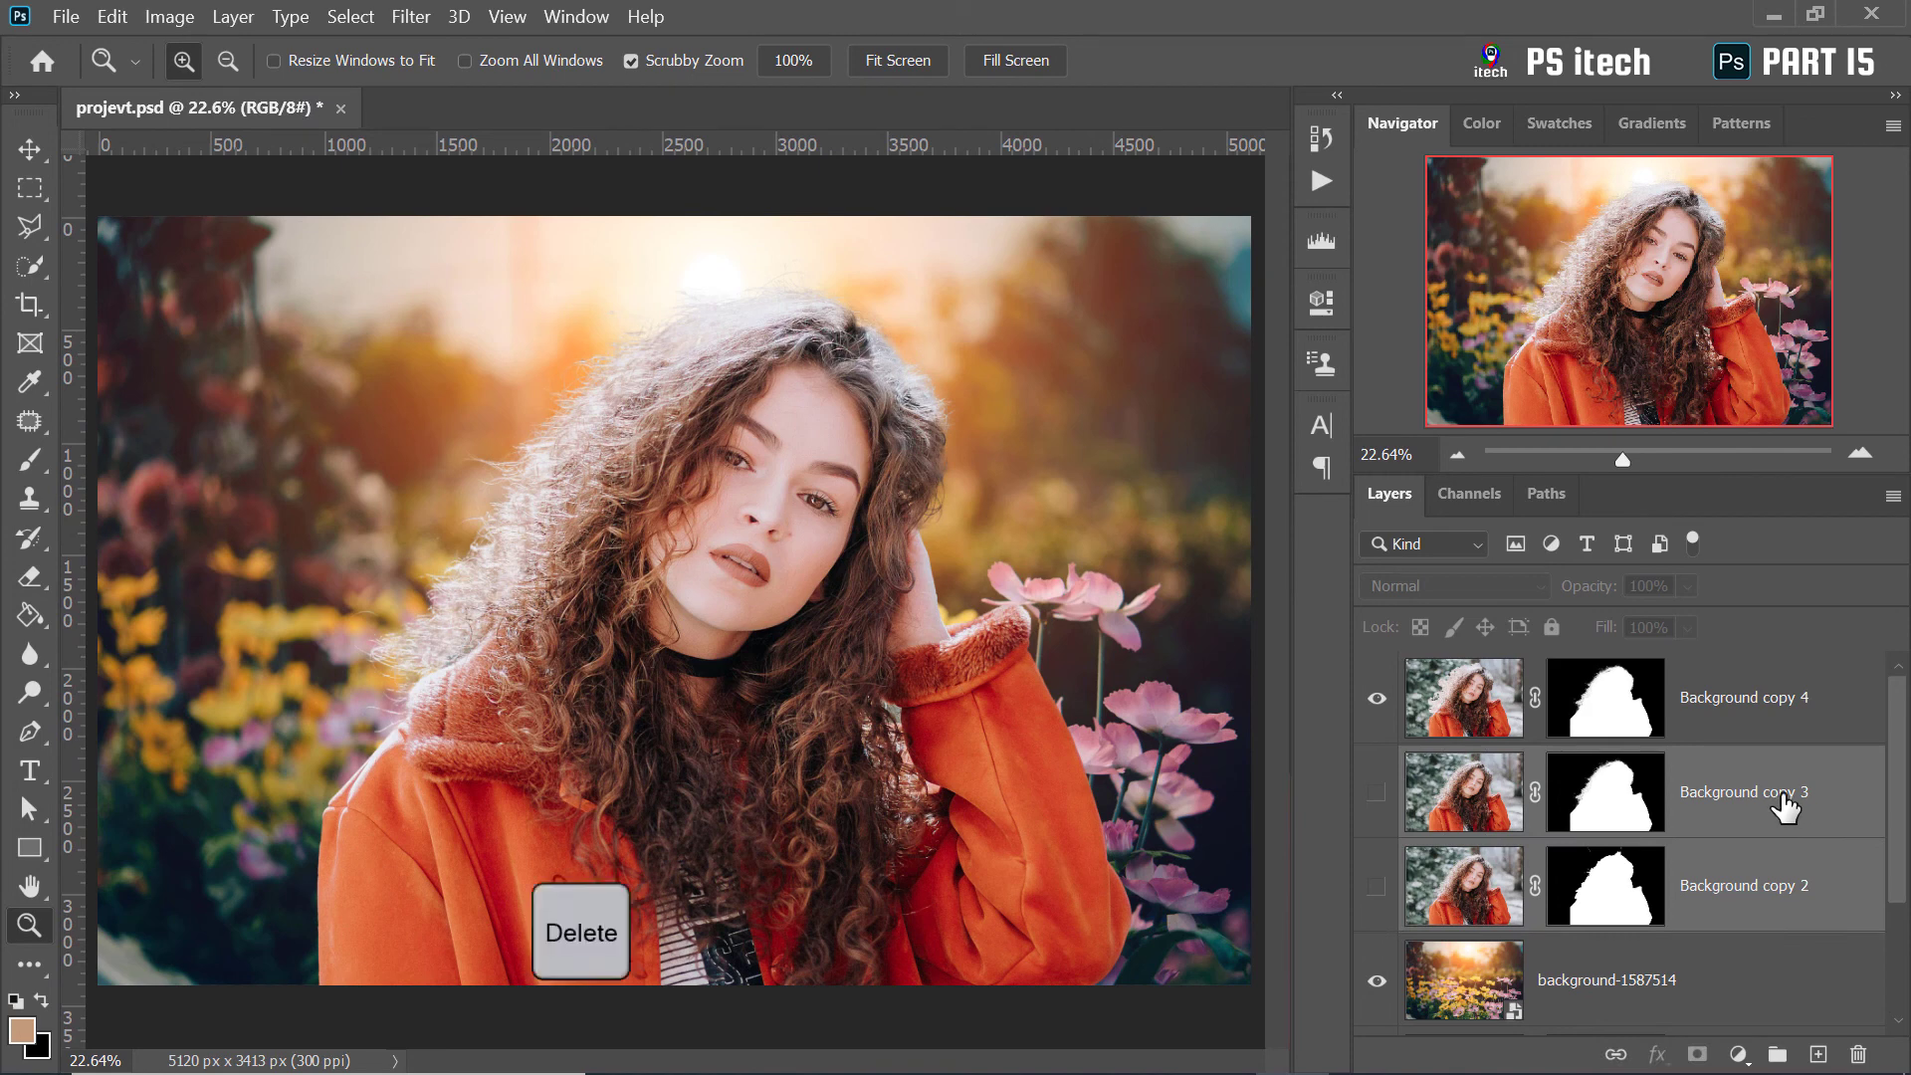
# Convert the locked Background into a regular layer and delete it together with the Background copy layer
pyautogui.click(1837, 893)
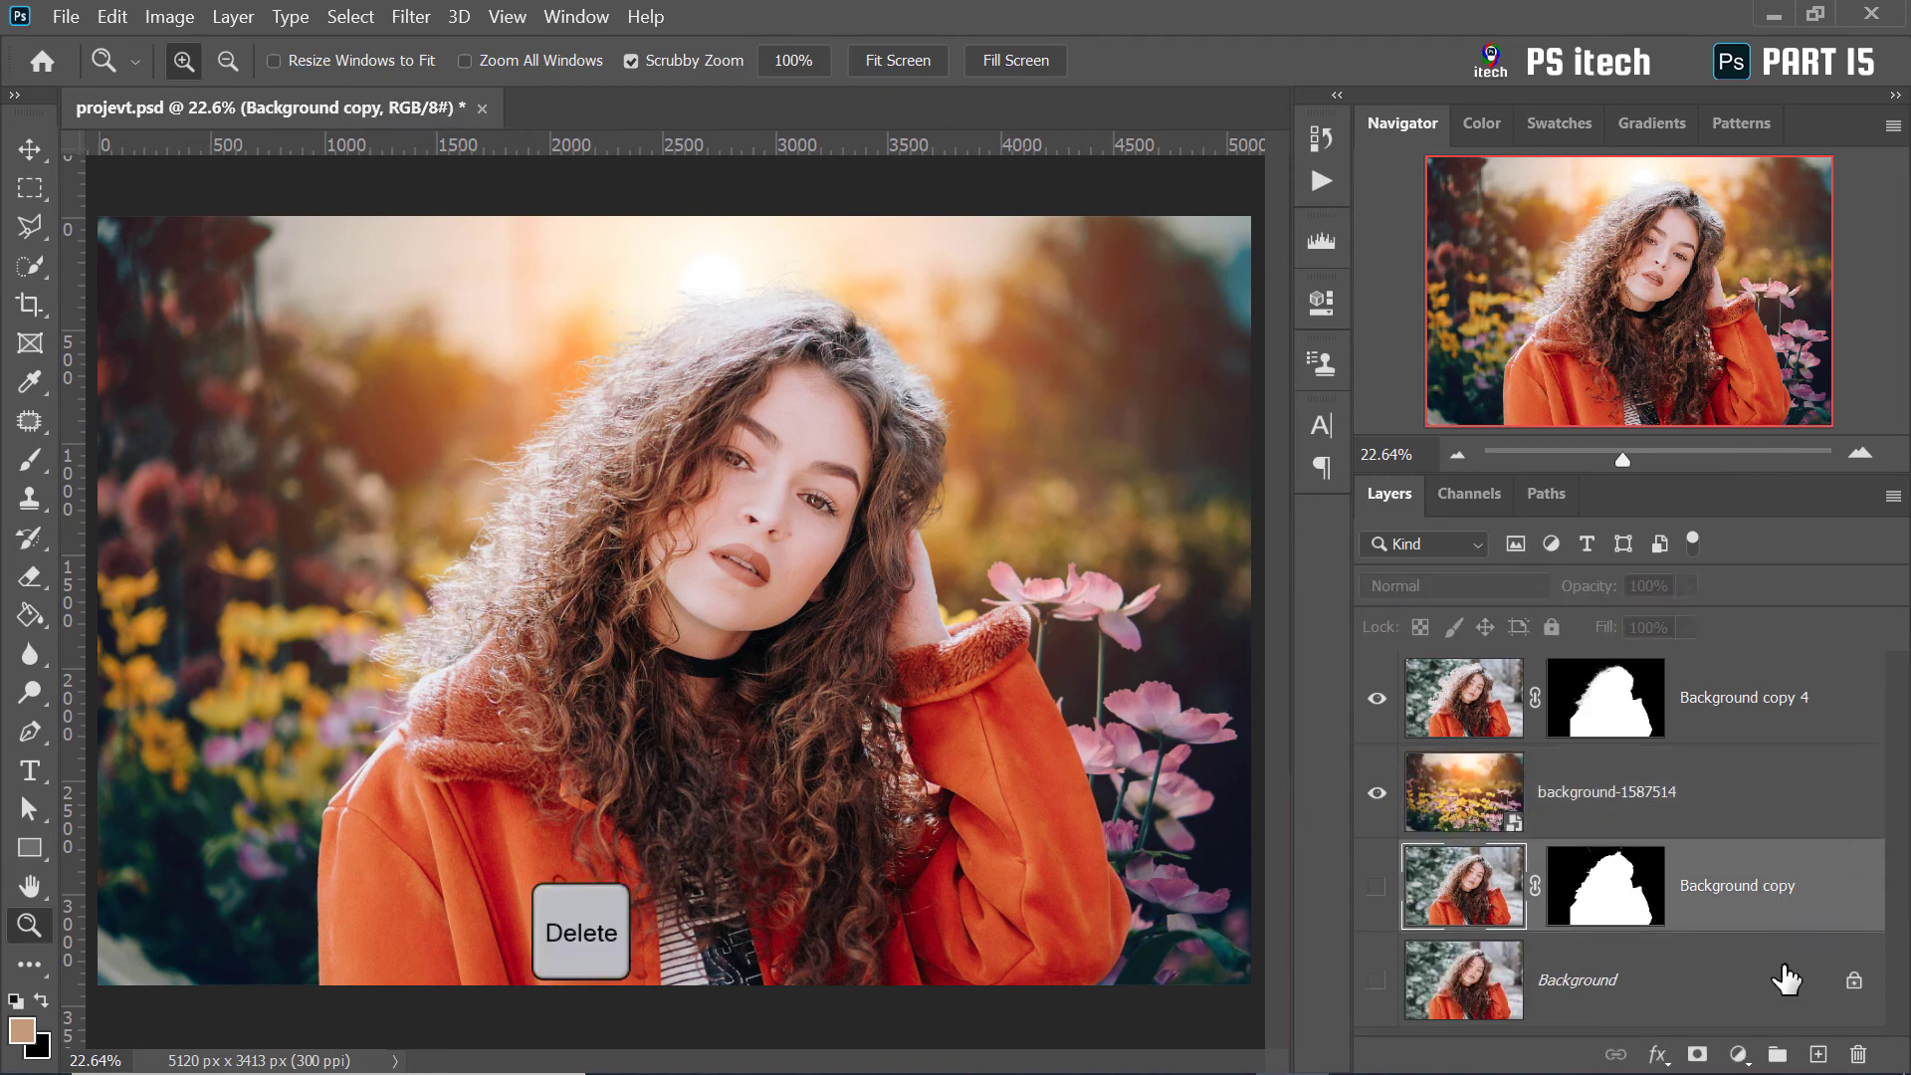
pyautogui.click(1789, 973)
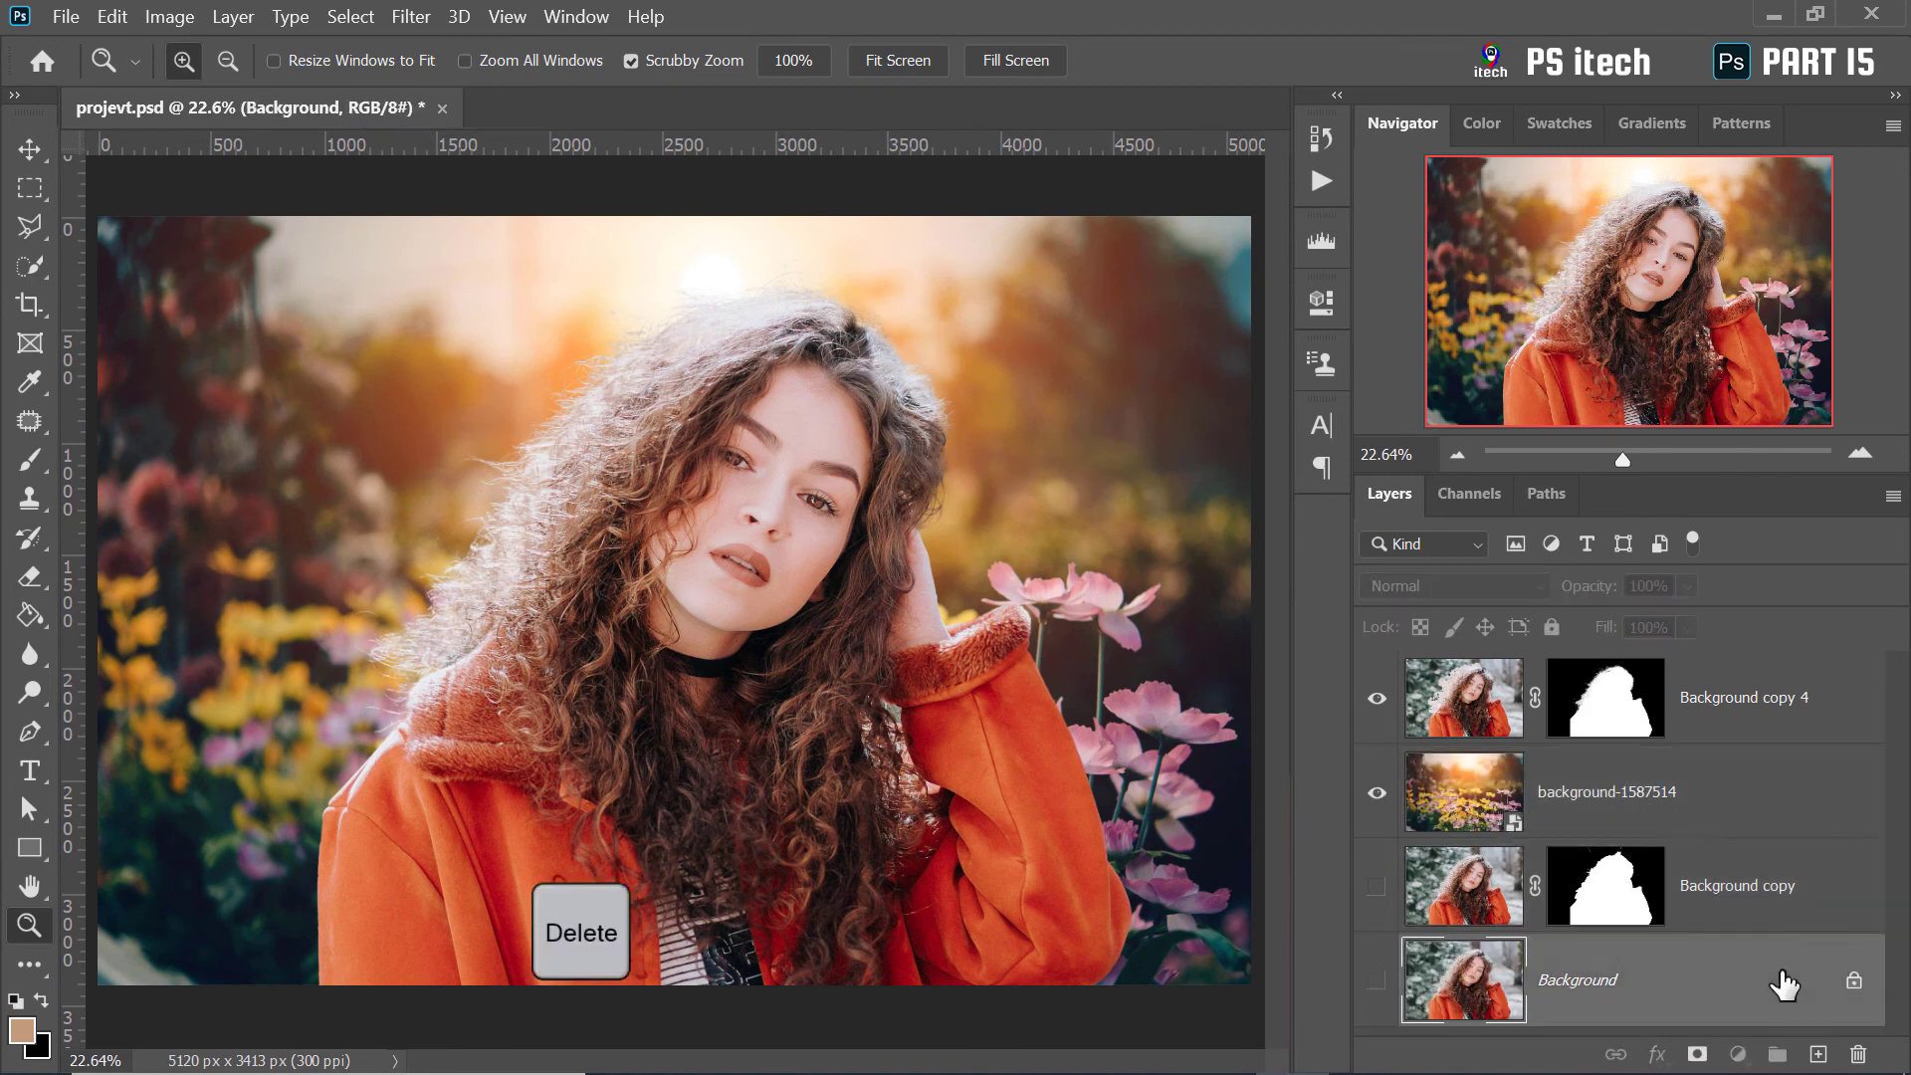
pyautogui.doubleClick(1784, 981)
pyautogui.click(1013, 373)
pyautogui.keyDown('shift'); pyautogui.click(1741, 907); pyautogui.keyUp('shift')
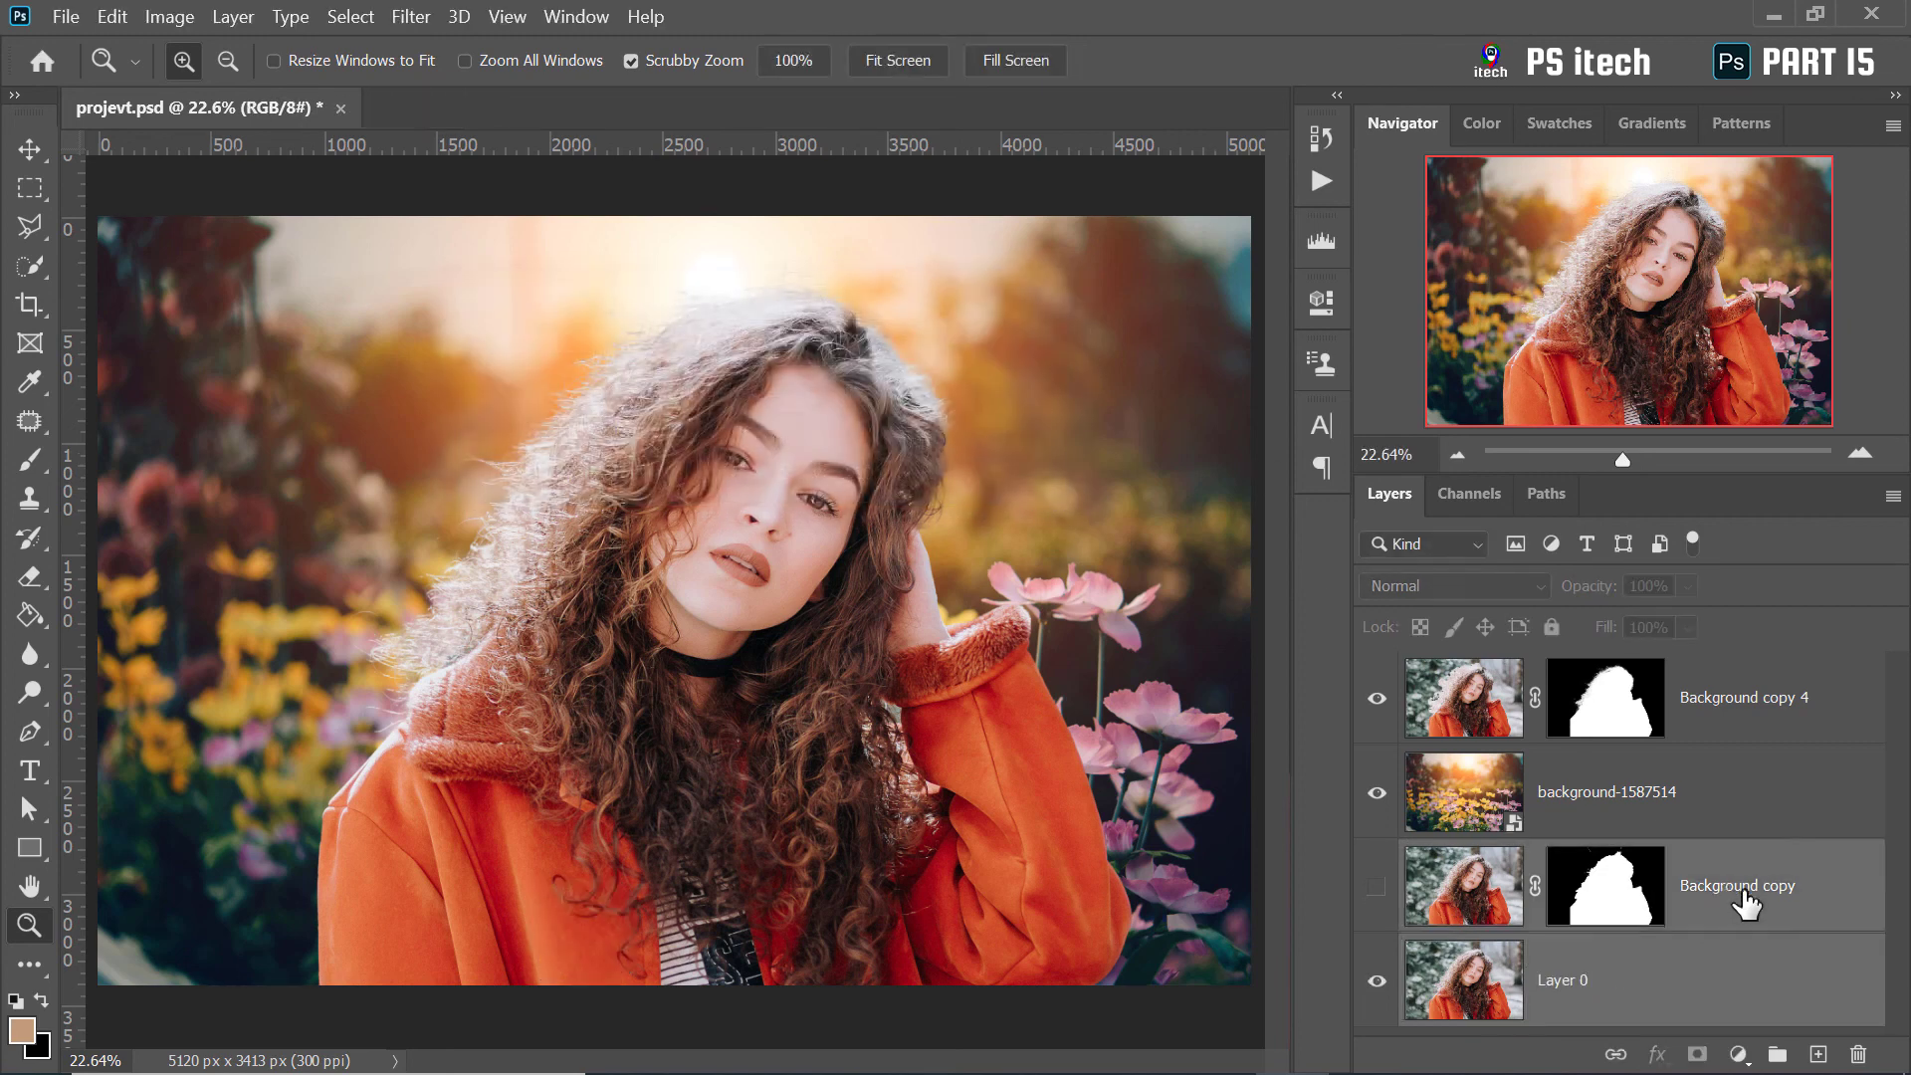
pyautogui.moveTo(1740, 907); pyautogui.dragTo(1857, 1057)
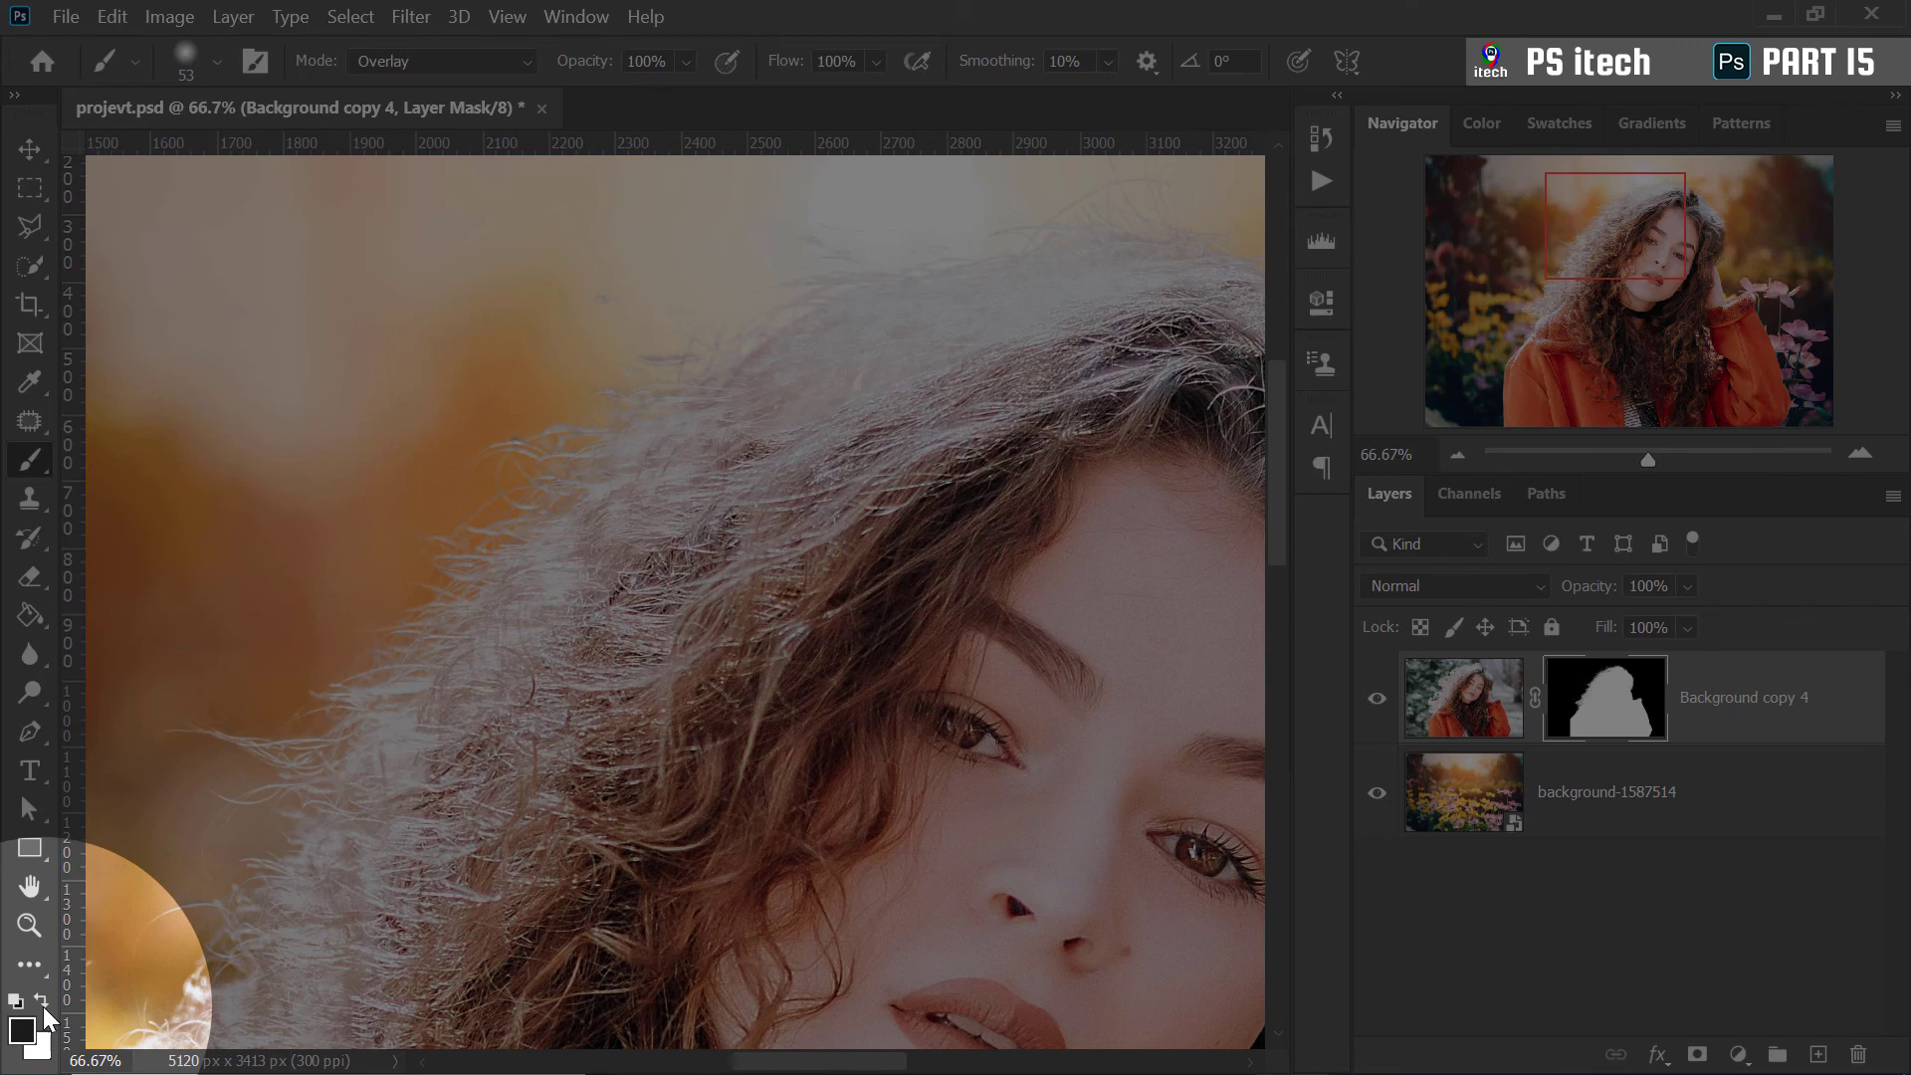
# Swap the foreground and background colors for the Overlay brush on the Background copy 4 layer mask
pyautogui.press('x')
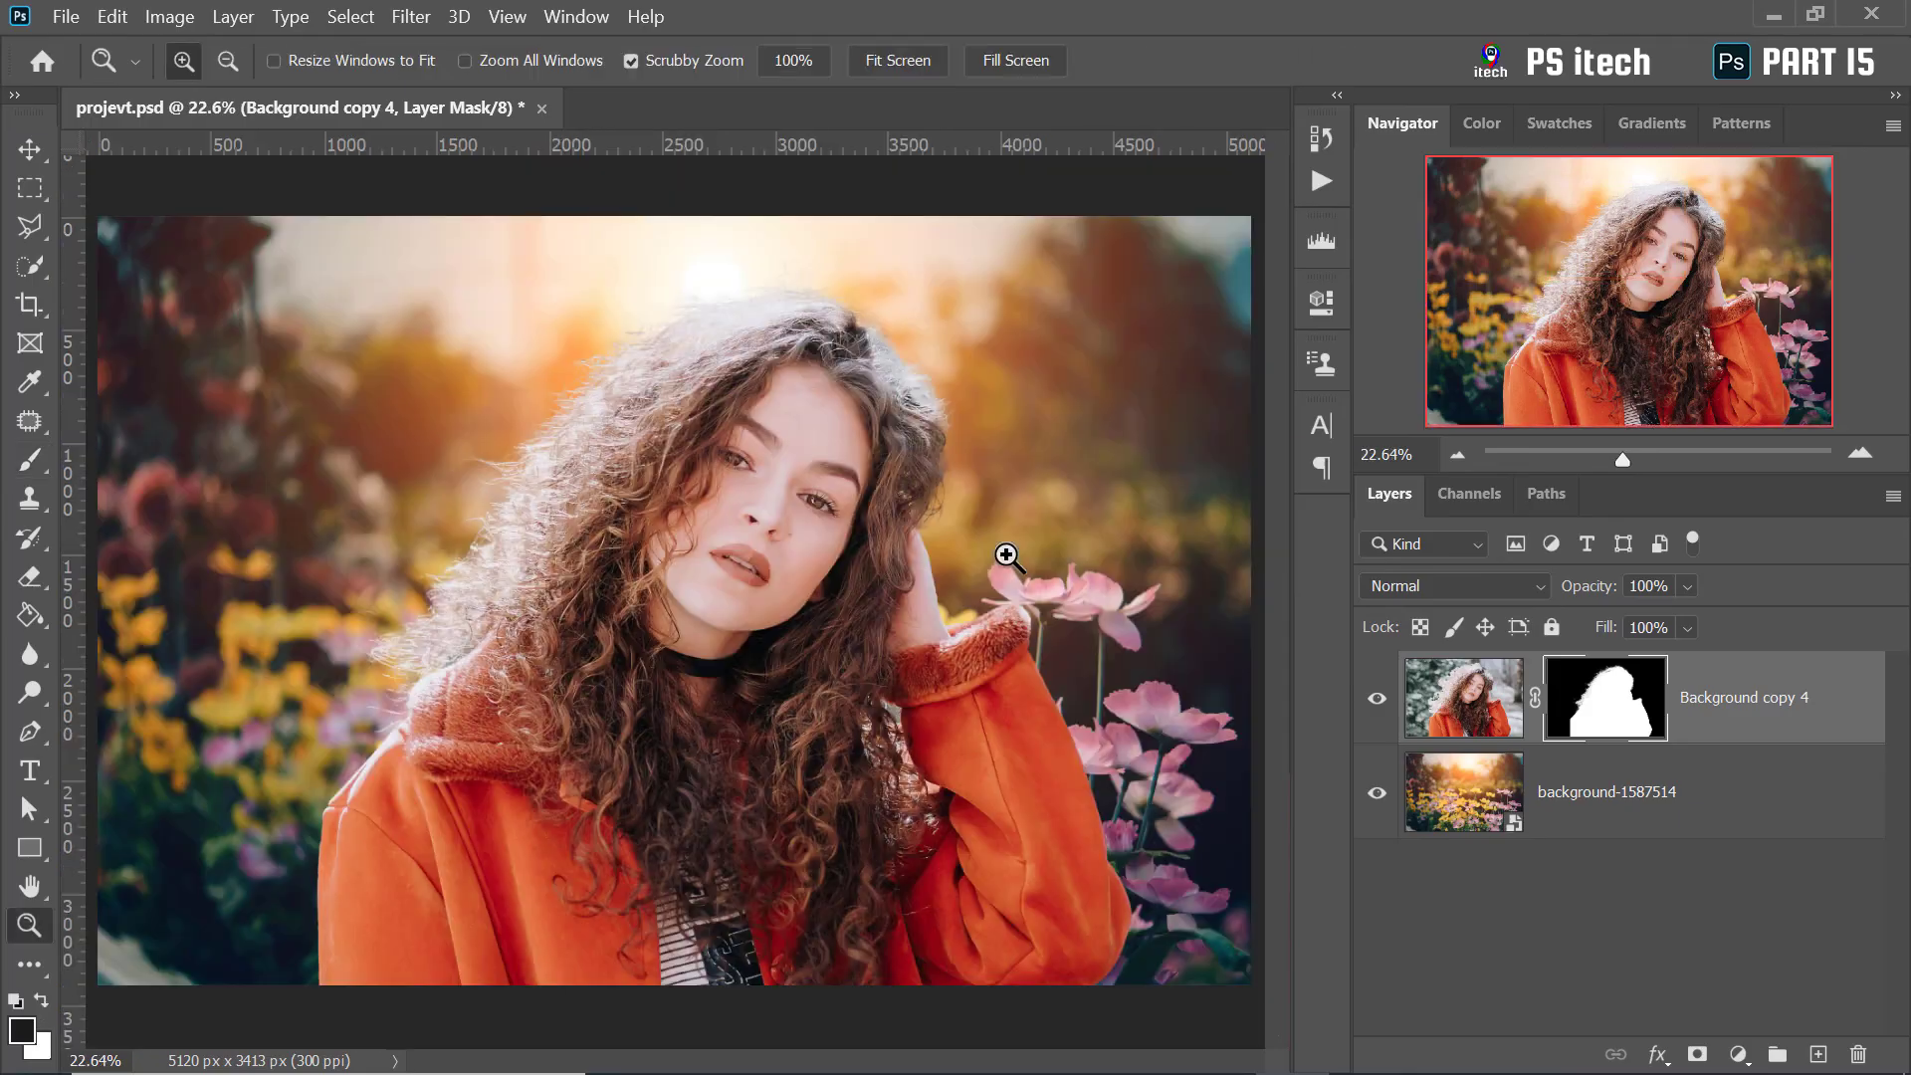
pyautogui.click(956, 456)
pyautogui.rightClick(961, 464)
pyautogui.click(965, 471)
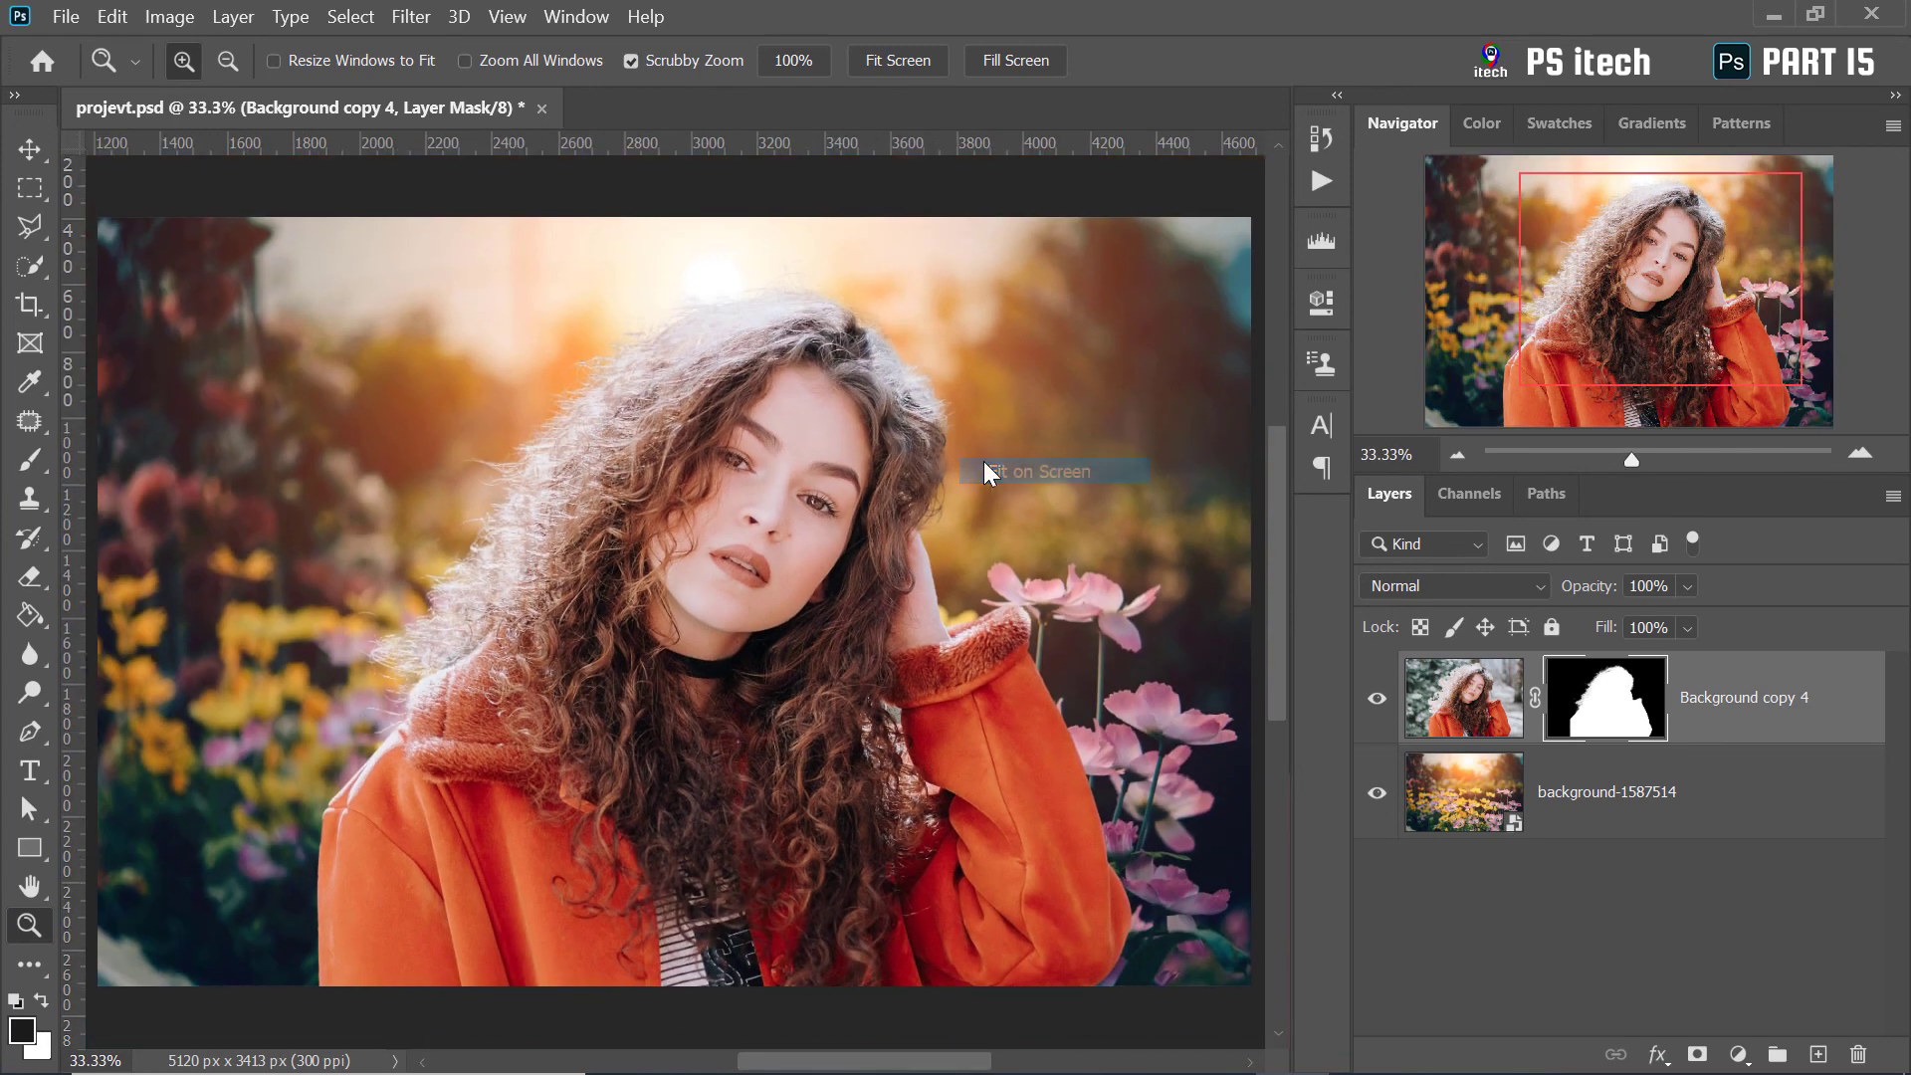